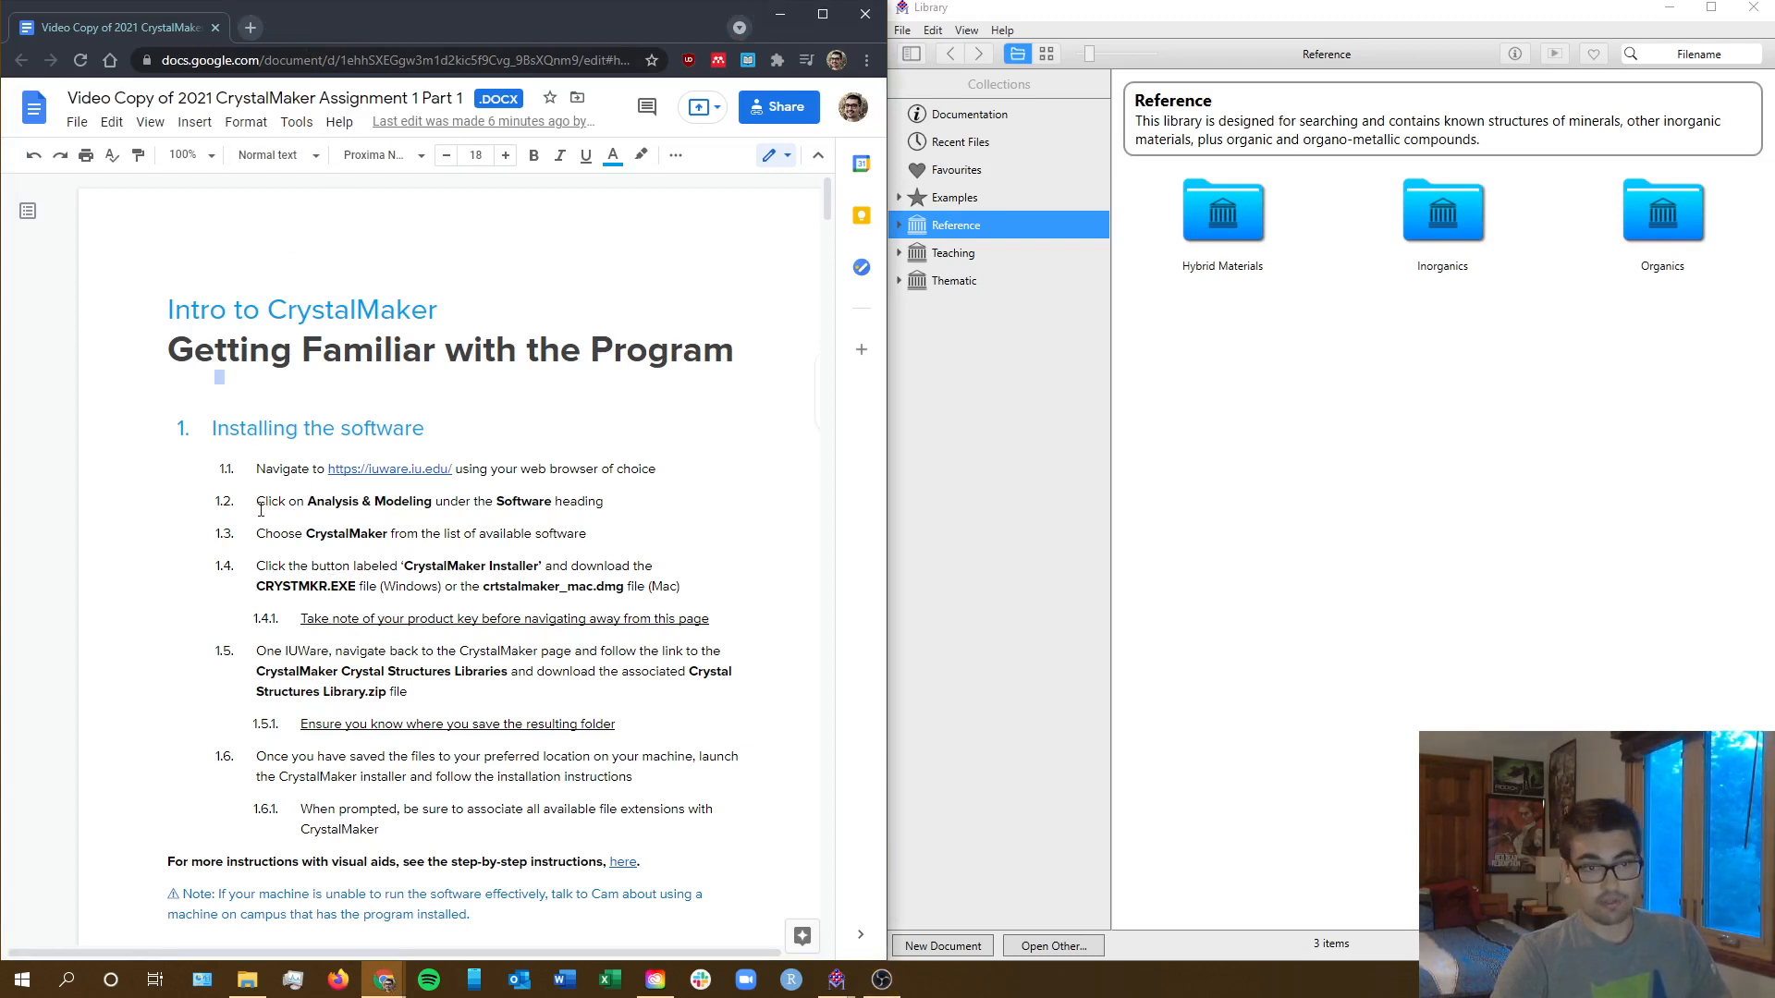
# - Read the assignment through section 2.1.2 and highlight the library path from Reference to Forsterite
pyautogui.scroll(-5, 260, 510)
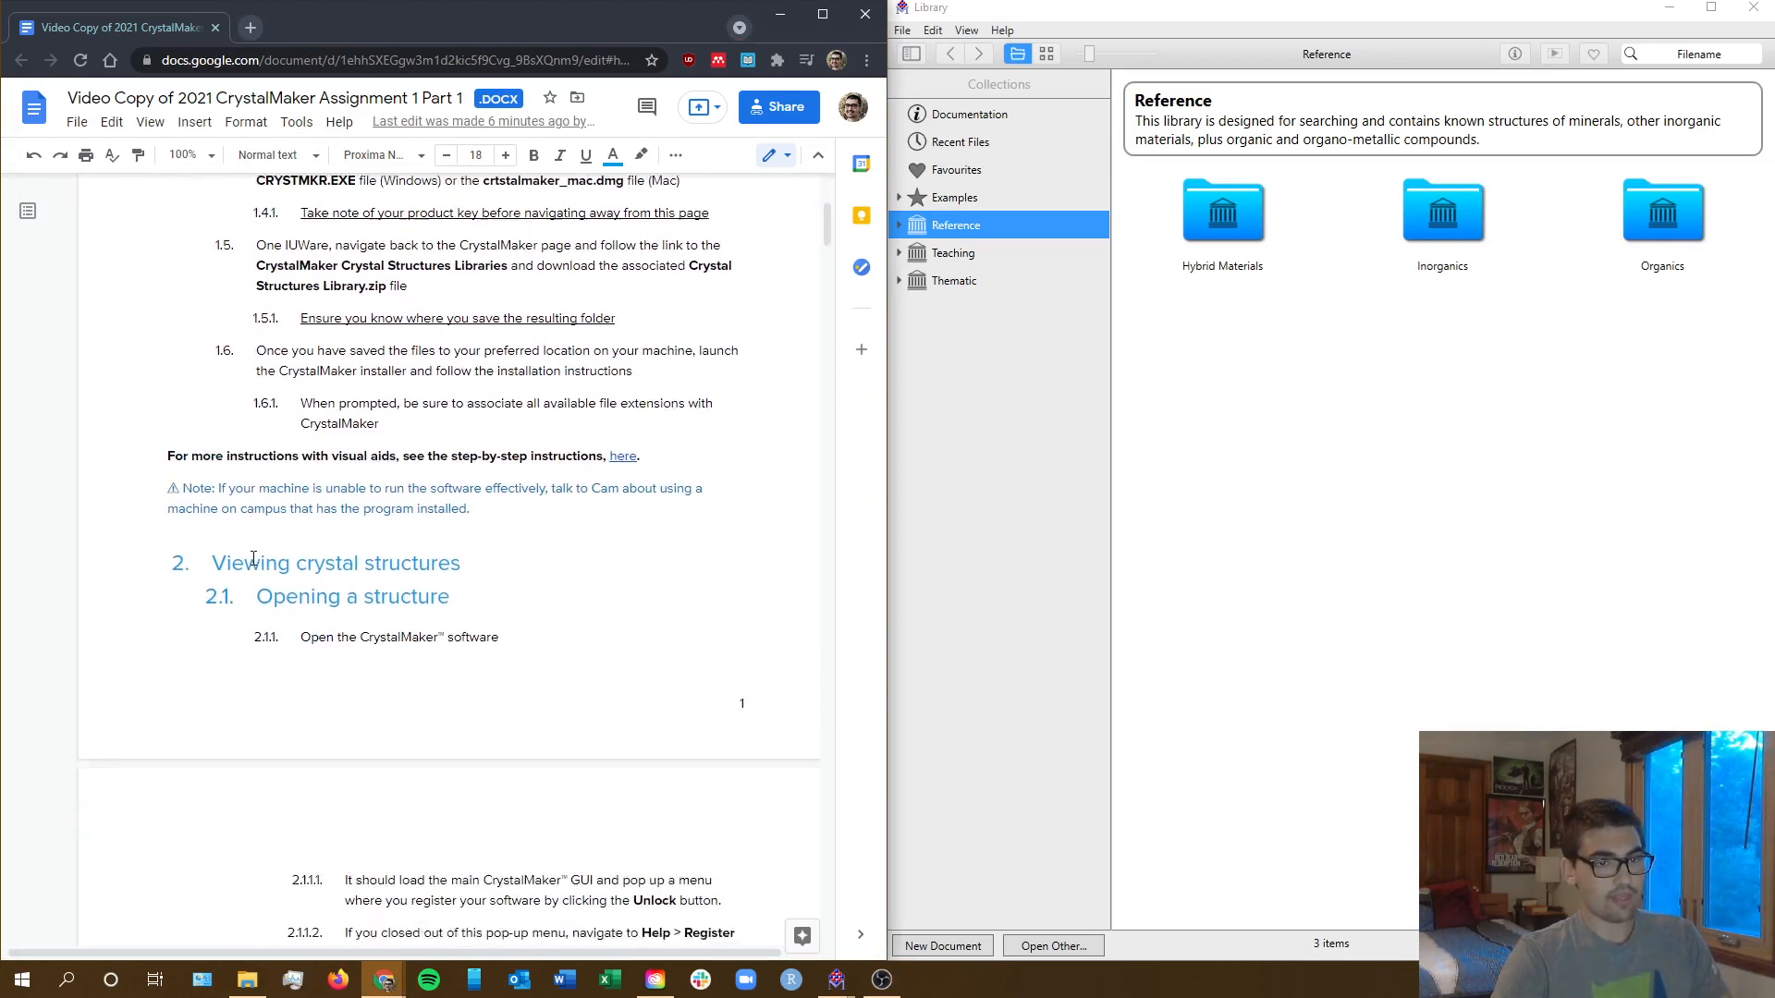
pyautogui.scroll(-1, 299, 505)
pyautogui.scroll(-2, 311, 504)
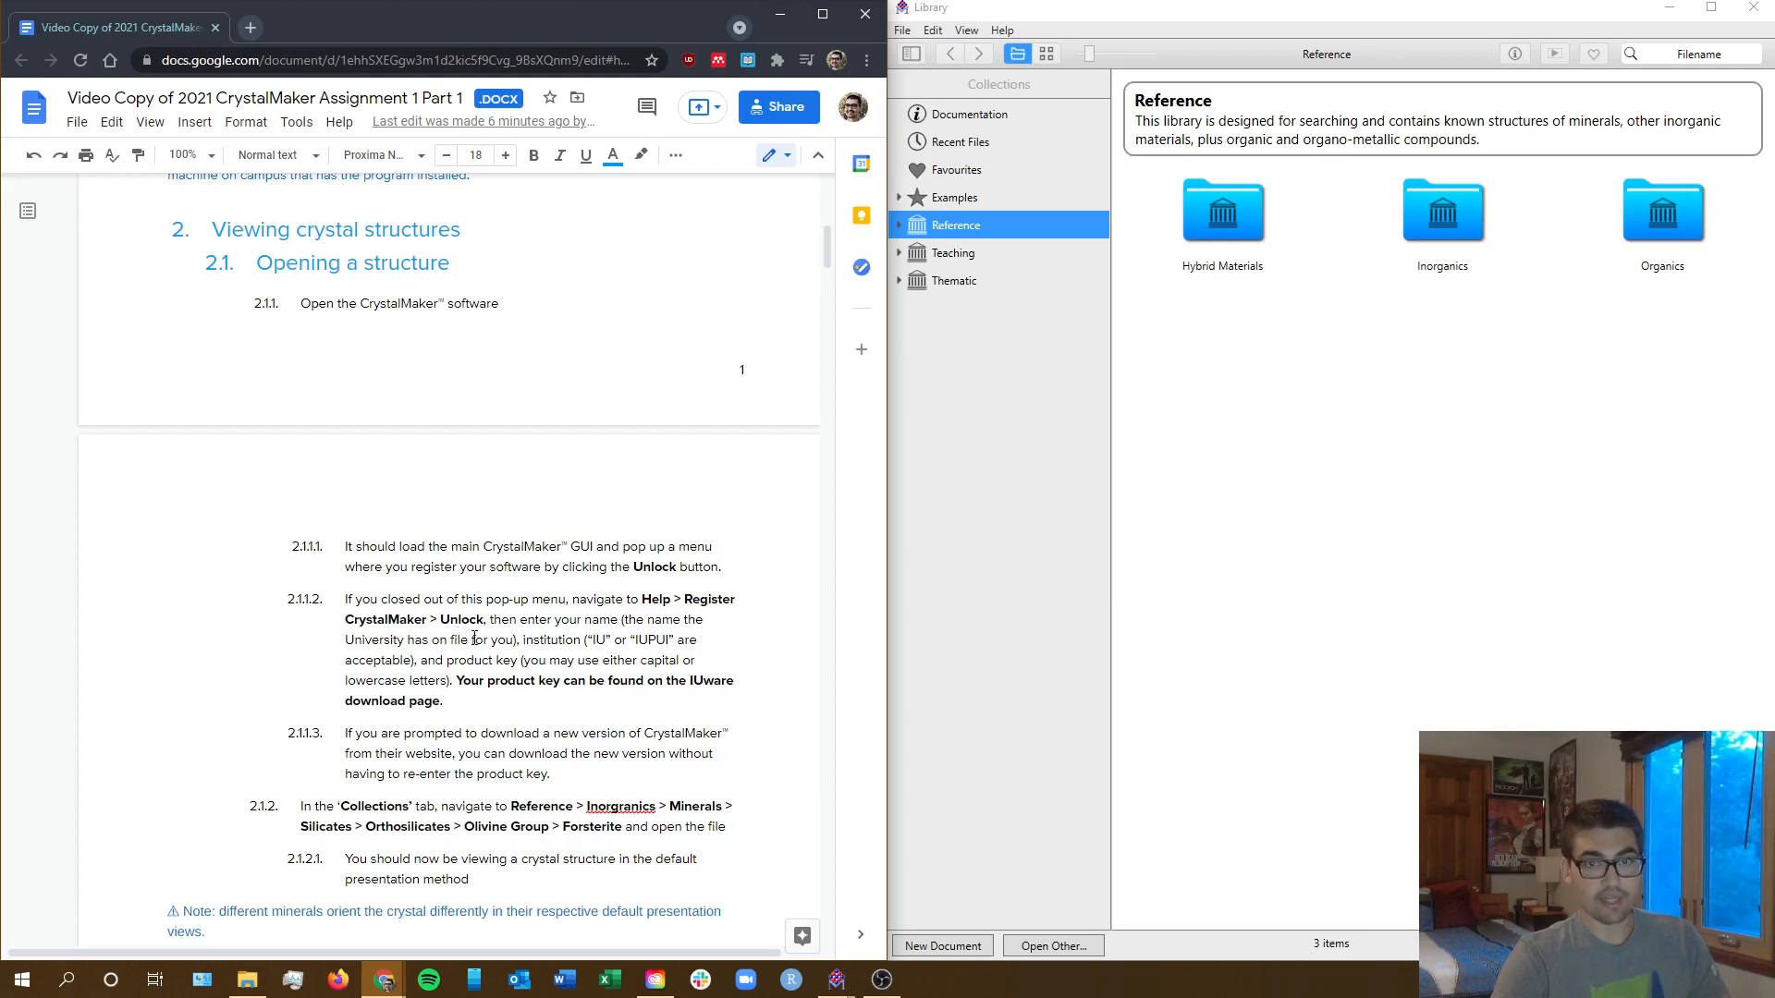
pyautogui.scroll(-1, 486, 629)
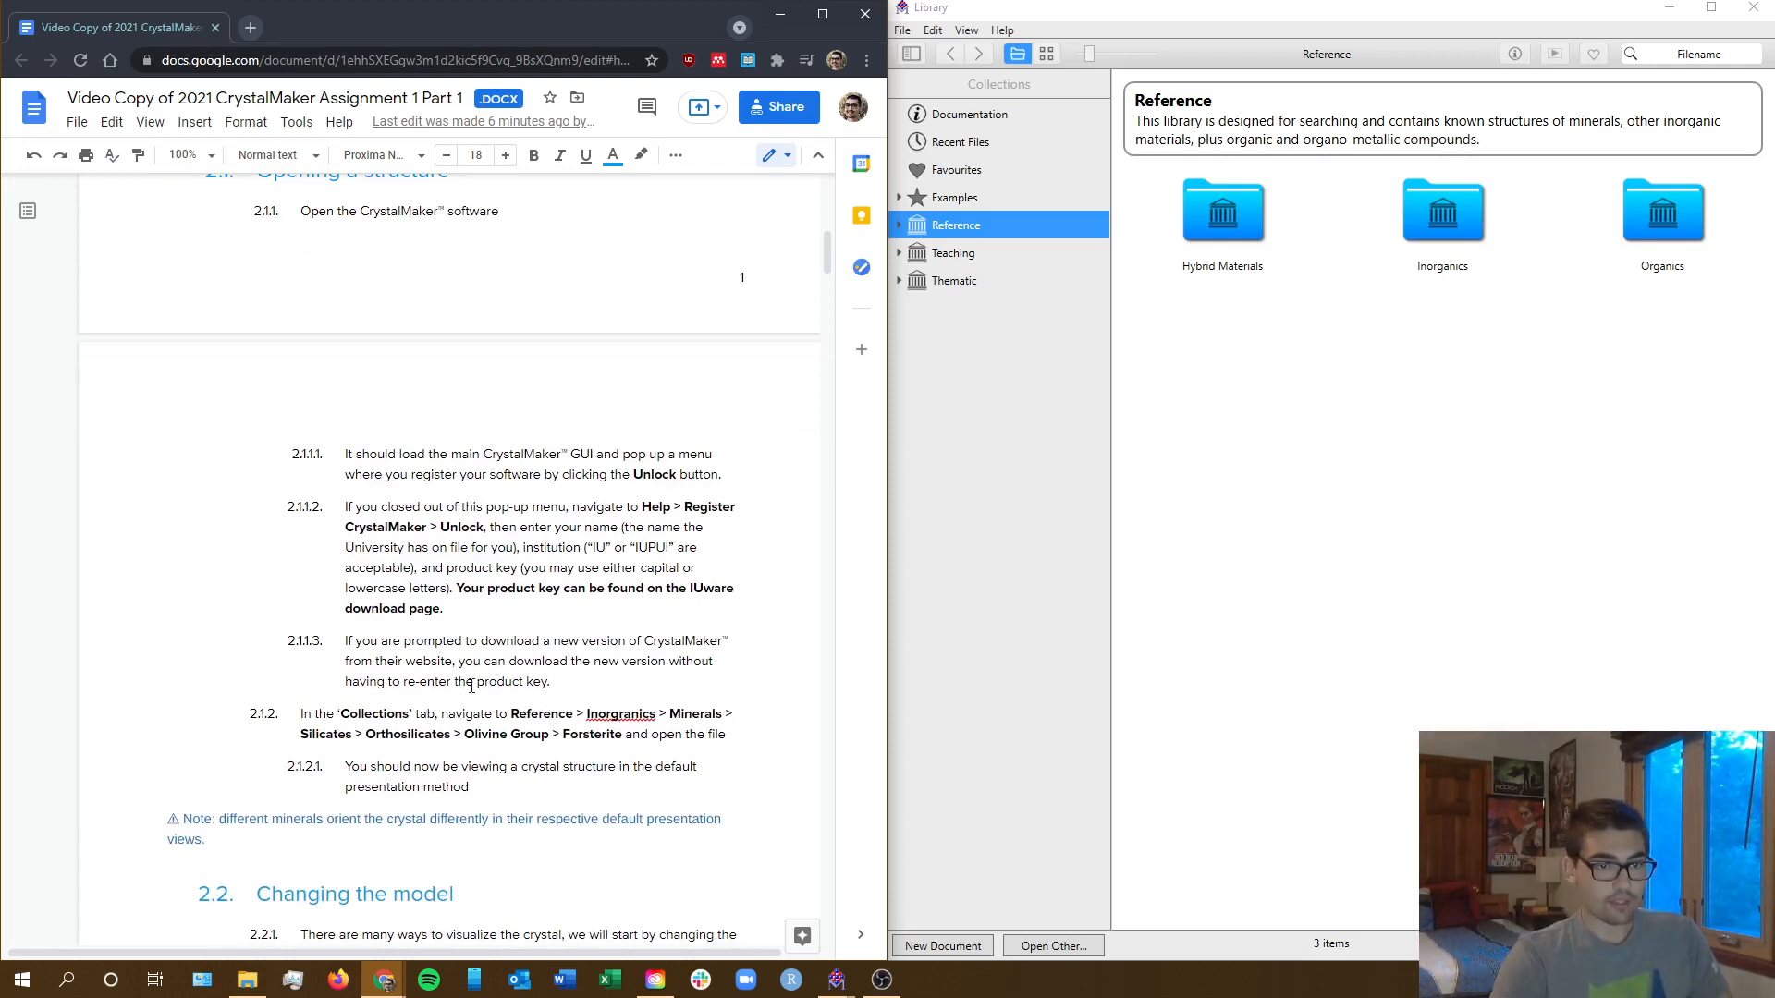
pyautogui.click(933, 725)
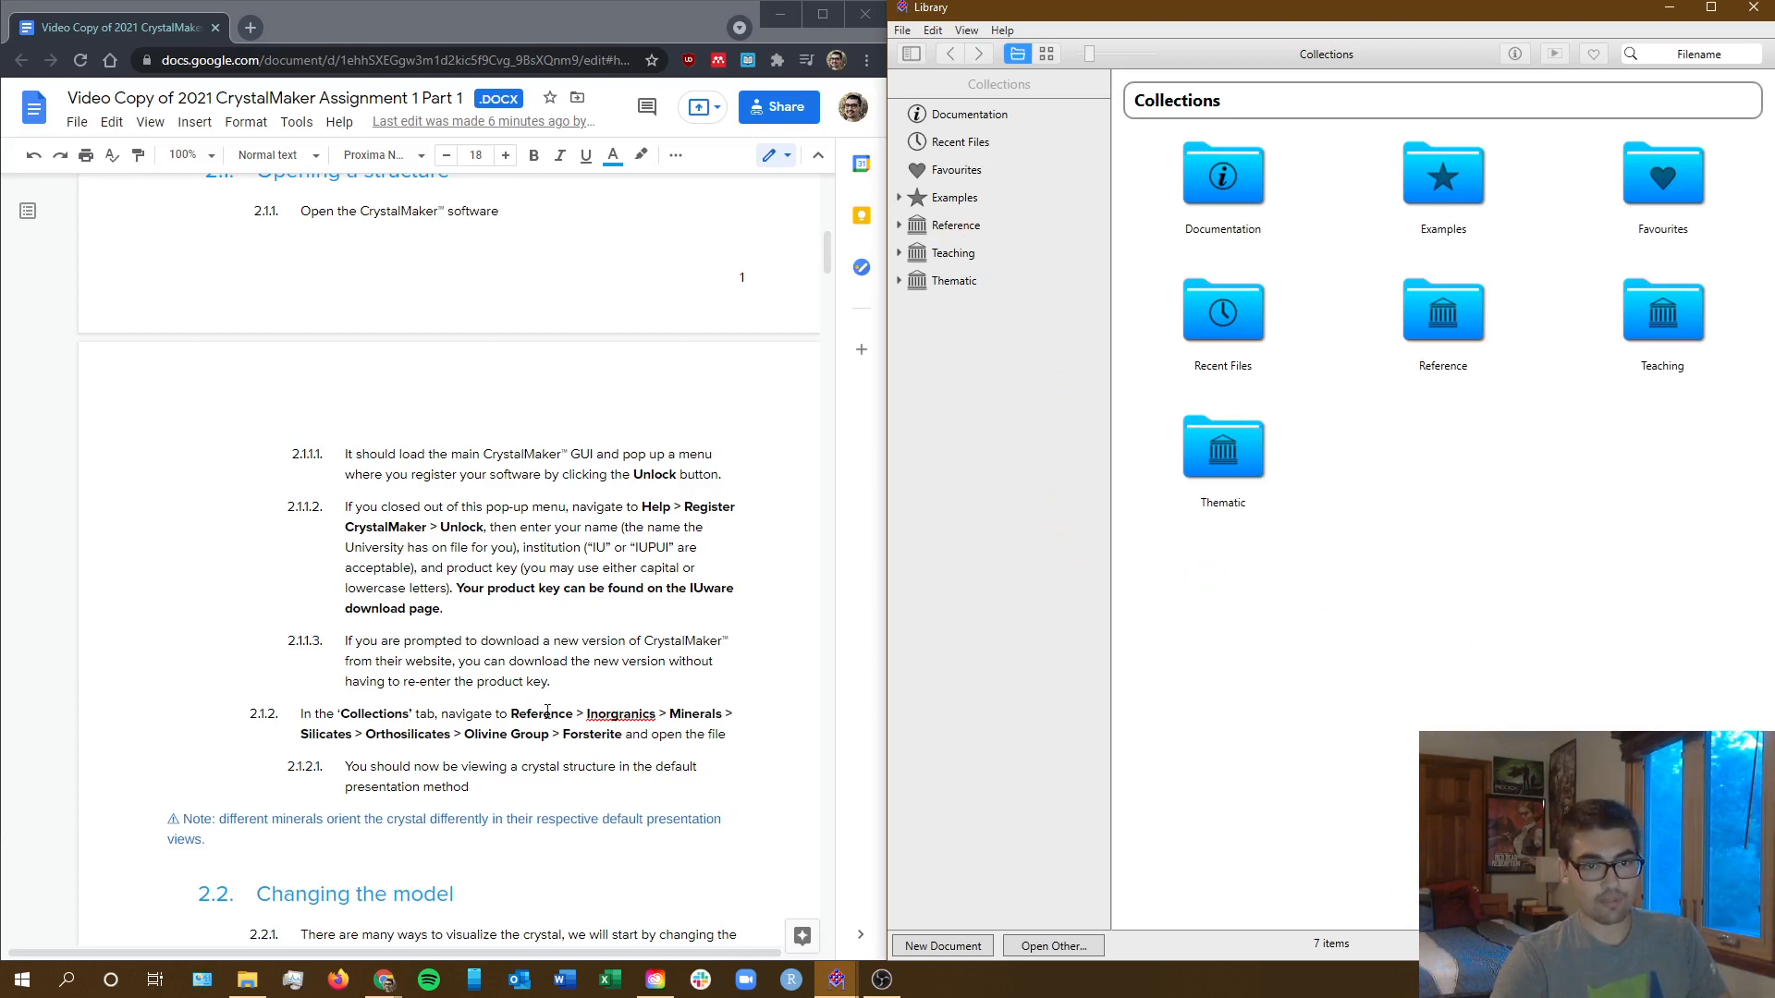
pyautogui.moveTo(511, 713); pyautogui.dragTo(622, 734)
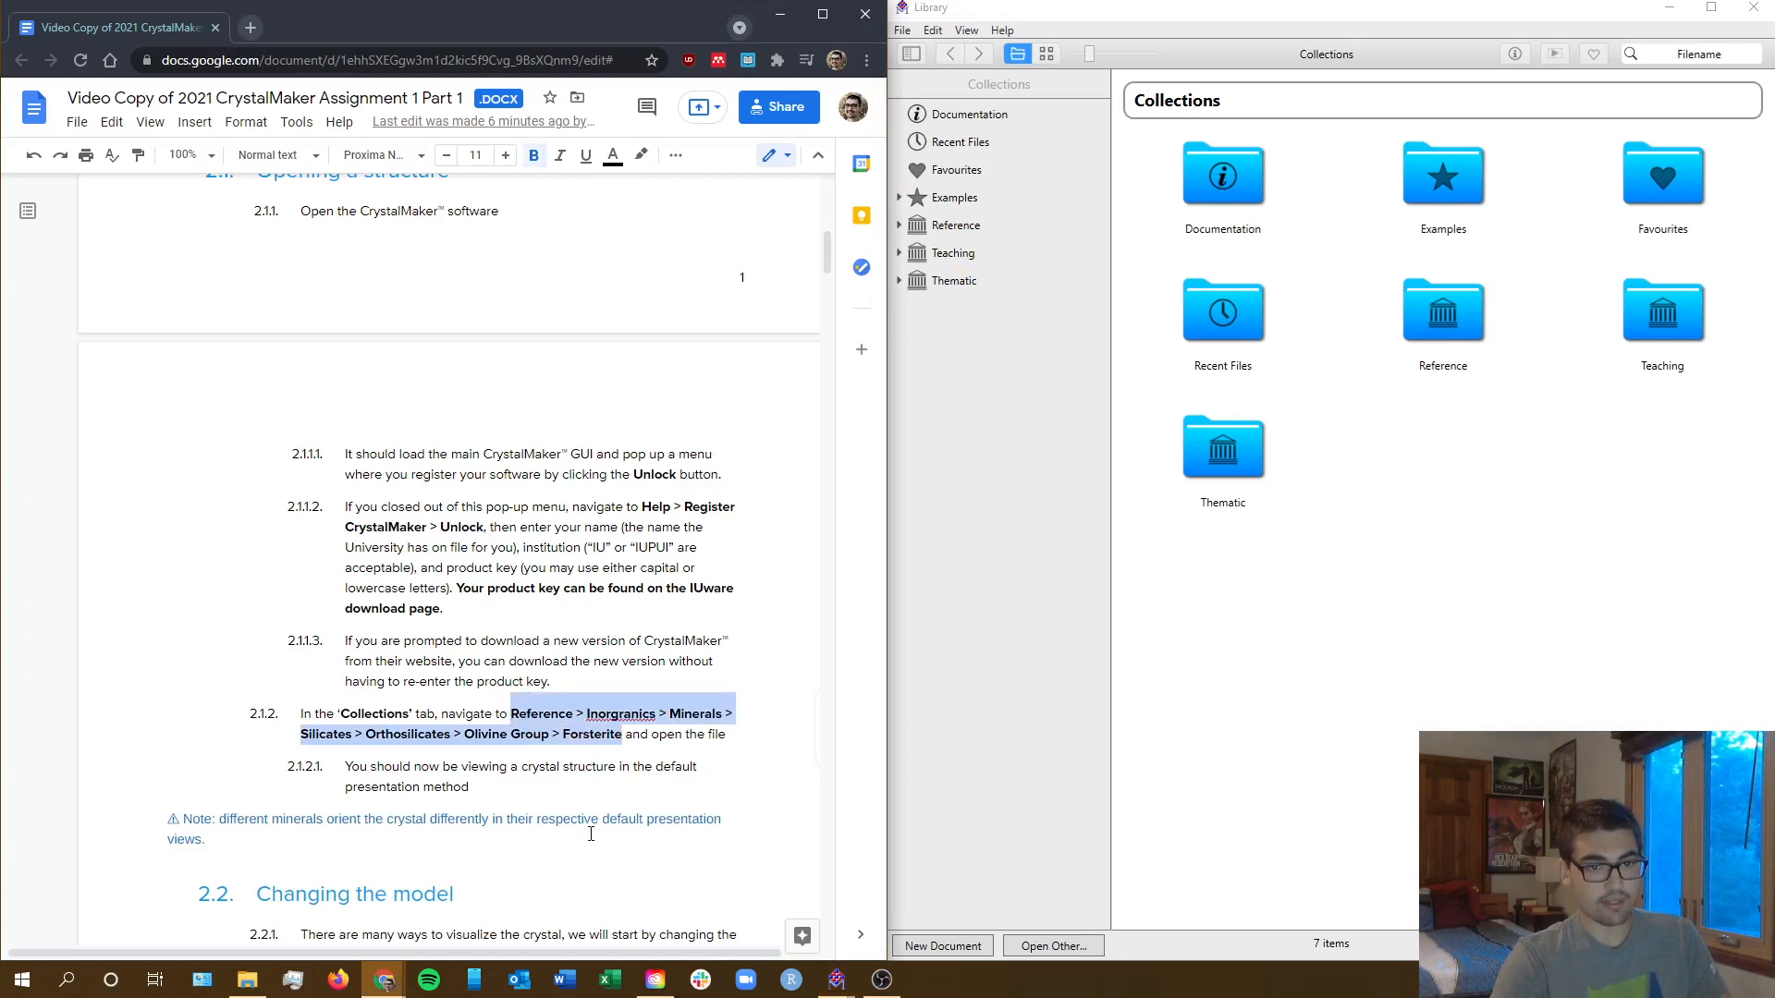
# - Browse the CrystalMaker library through Reference, Inorganics, Minerals, Silicates, Orthosilicates and Olivine Group, and select Forsterite
pyautogui.click(975, 745)
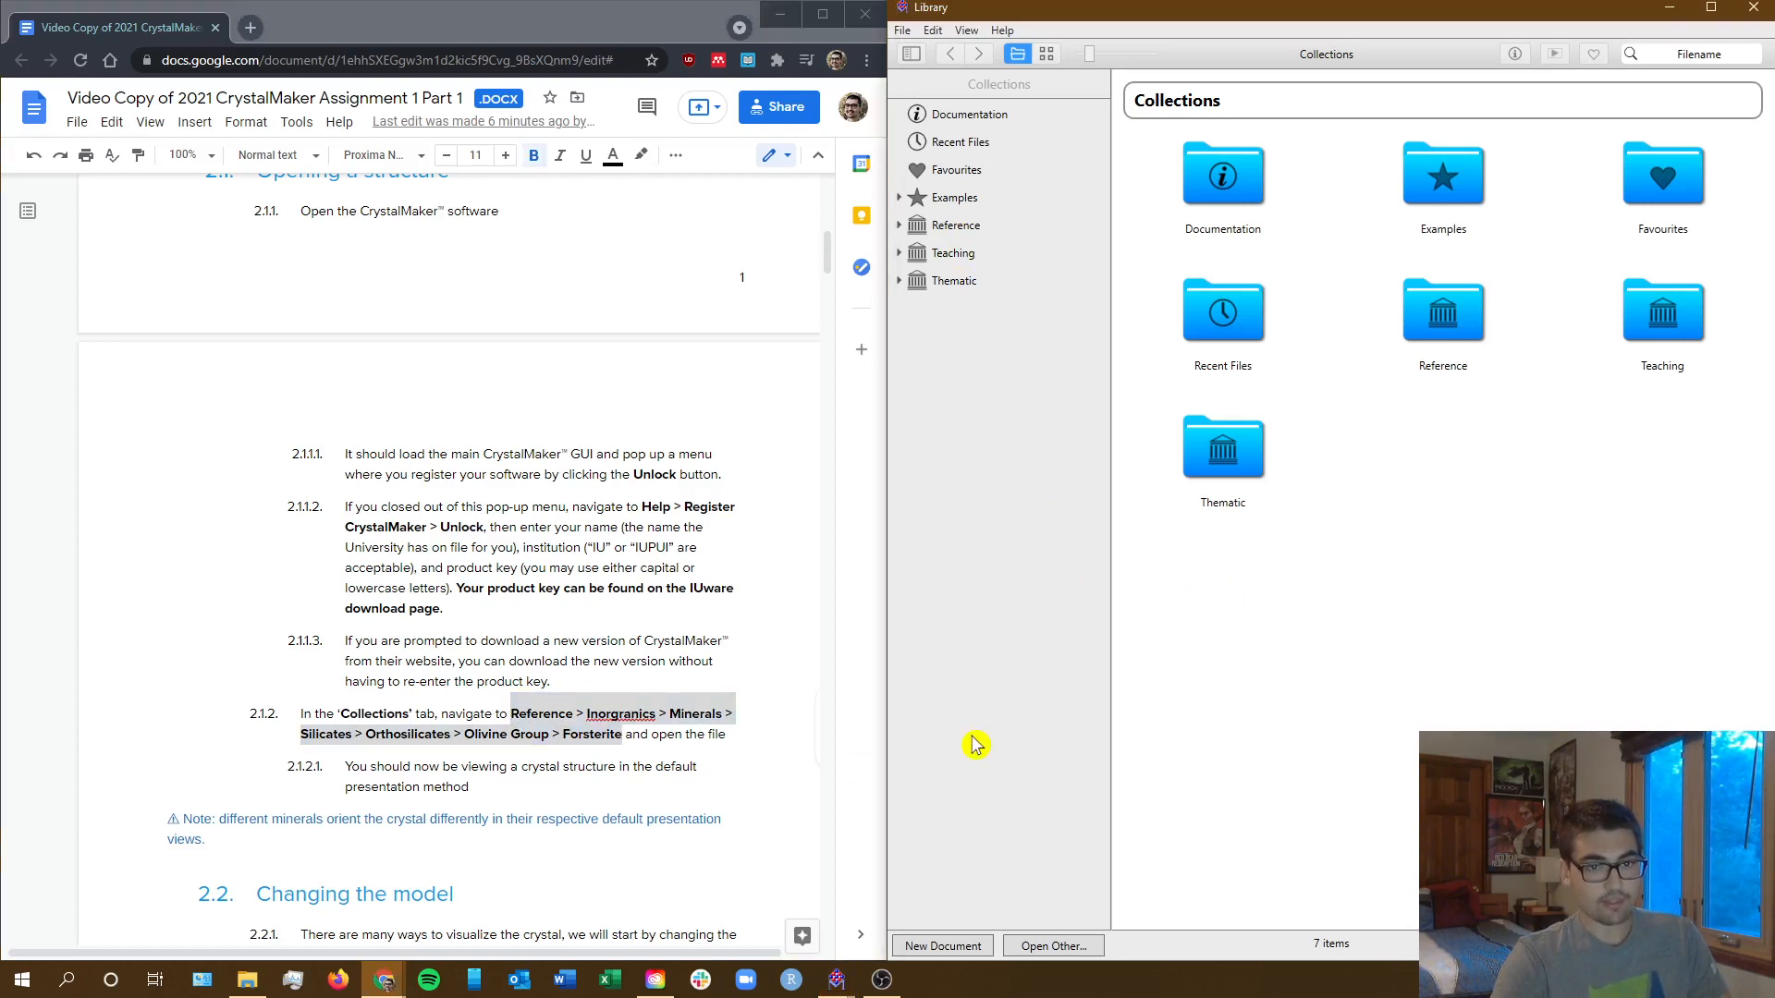
pyautogui.click(957, 226)
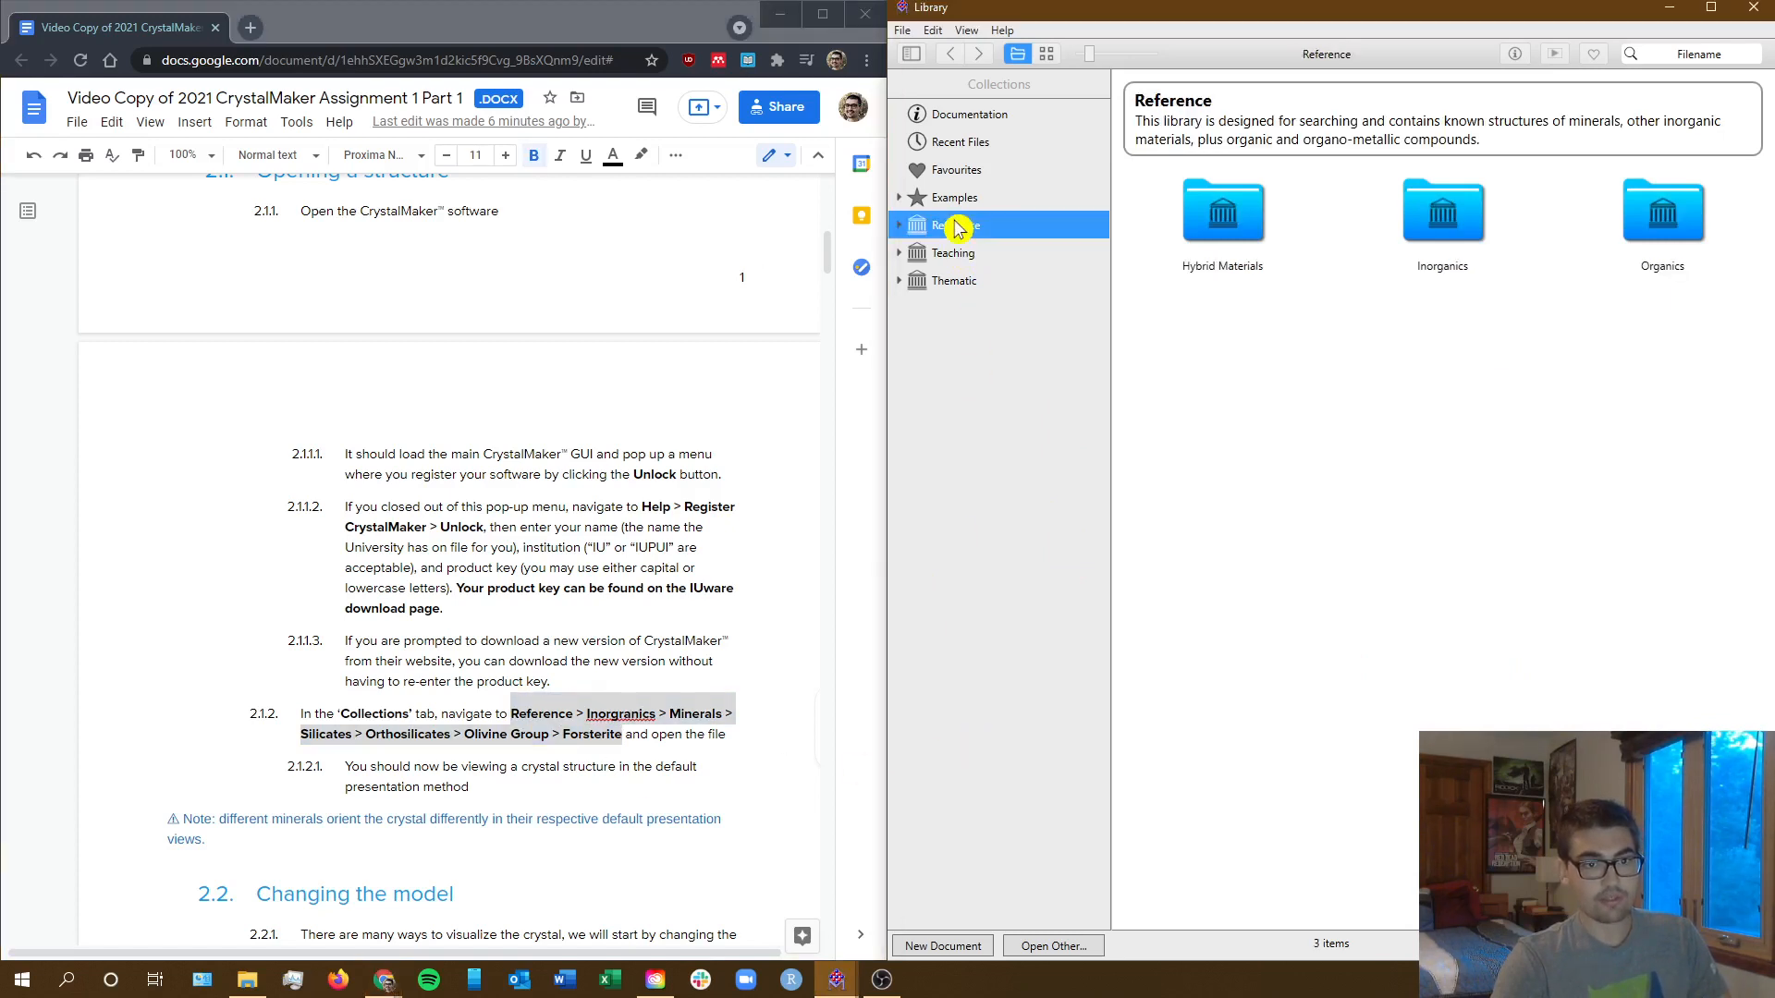
pyautogui.doubleClick(1439, 242)
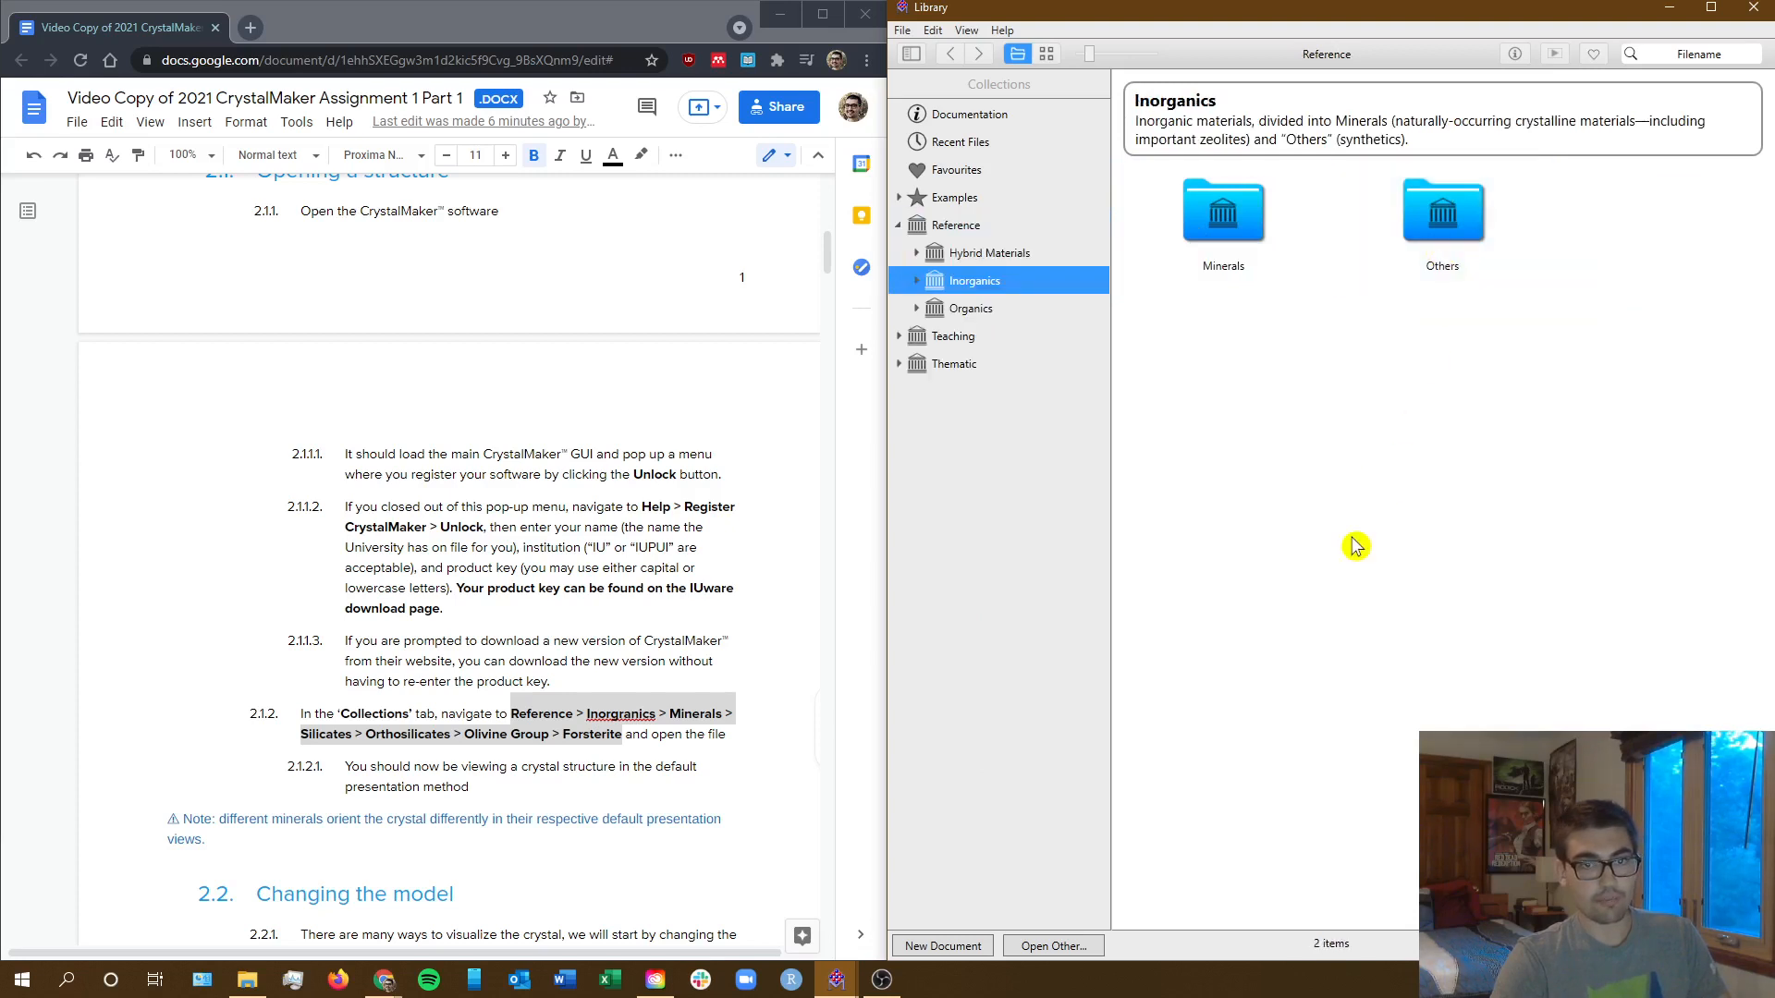
pyautogui.doubleClick(1218, 268)
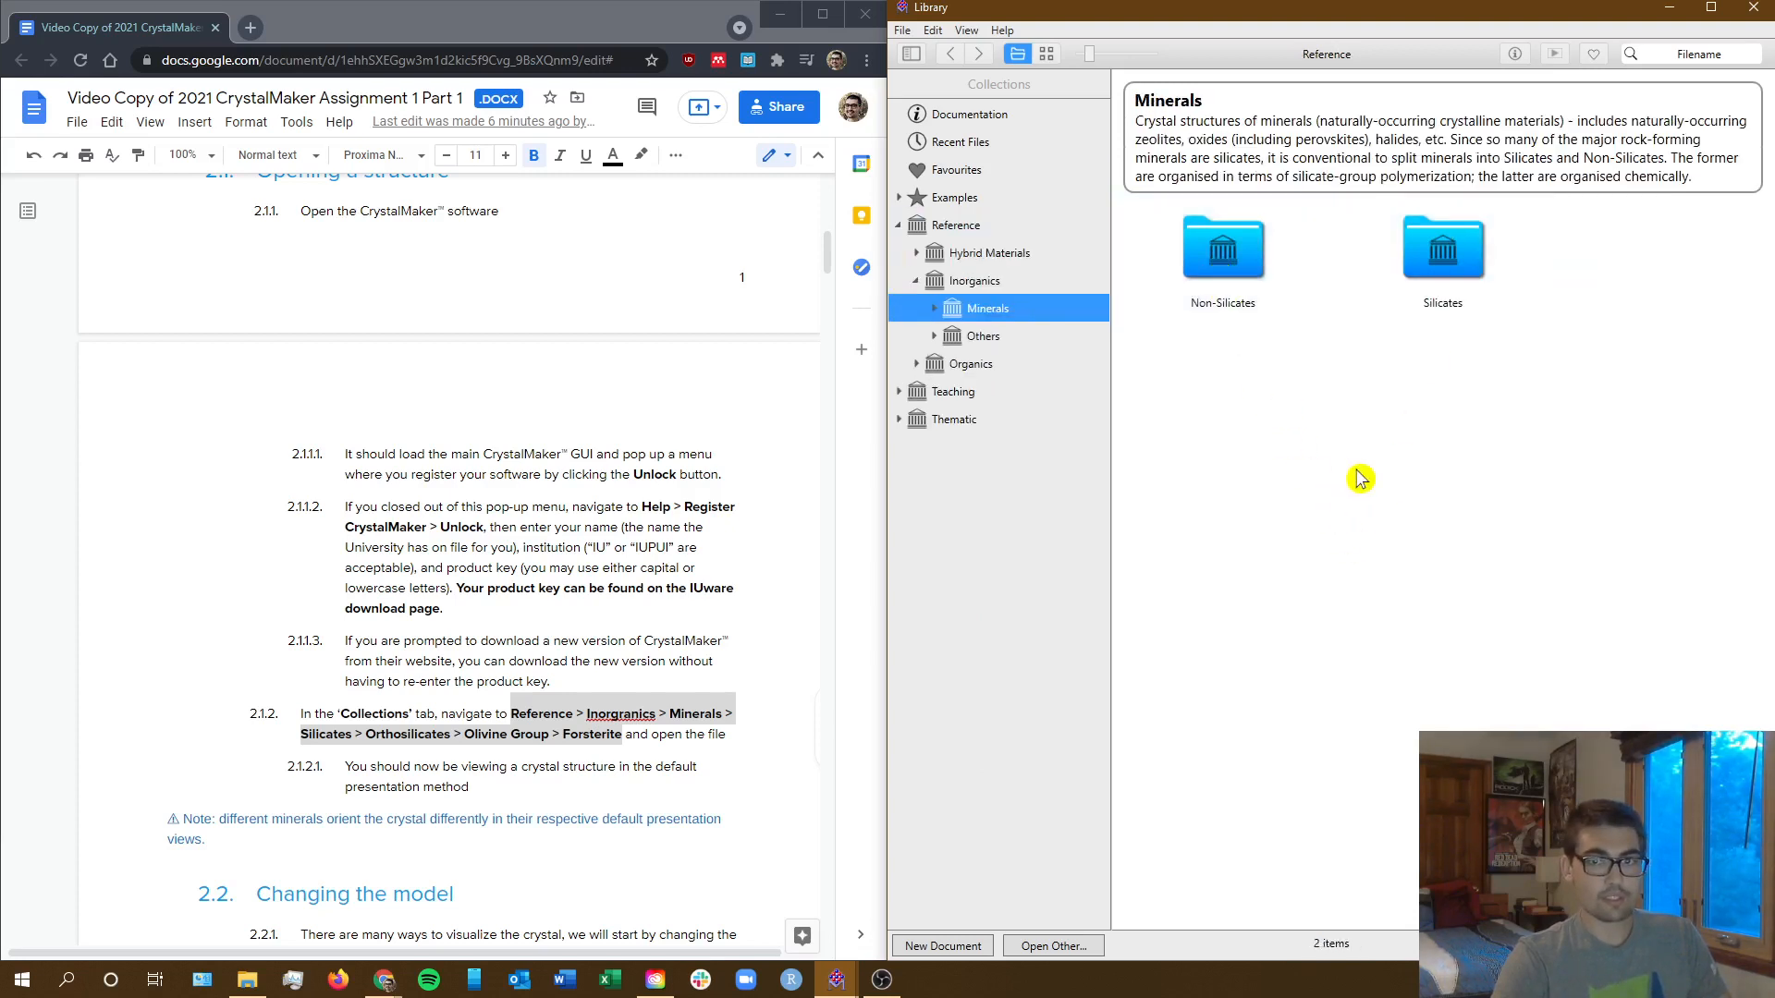
pyautogui.click(1465, 308)
pyautogui.doubleClick(1465, 308)
pyautogui.click(1222, 444)
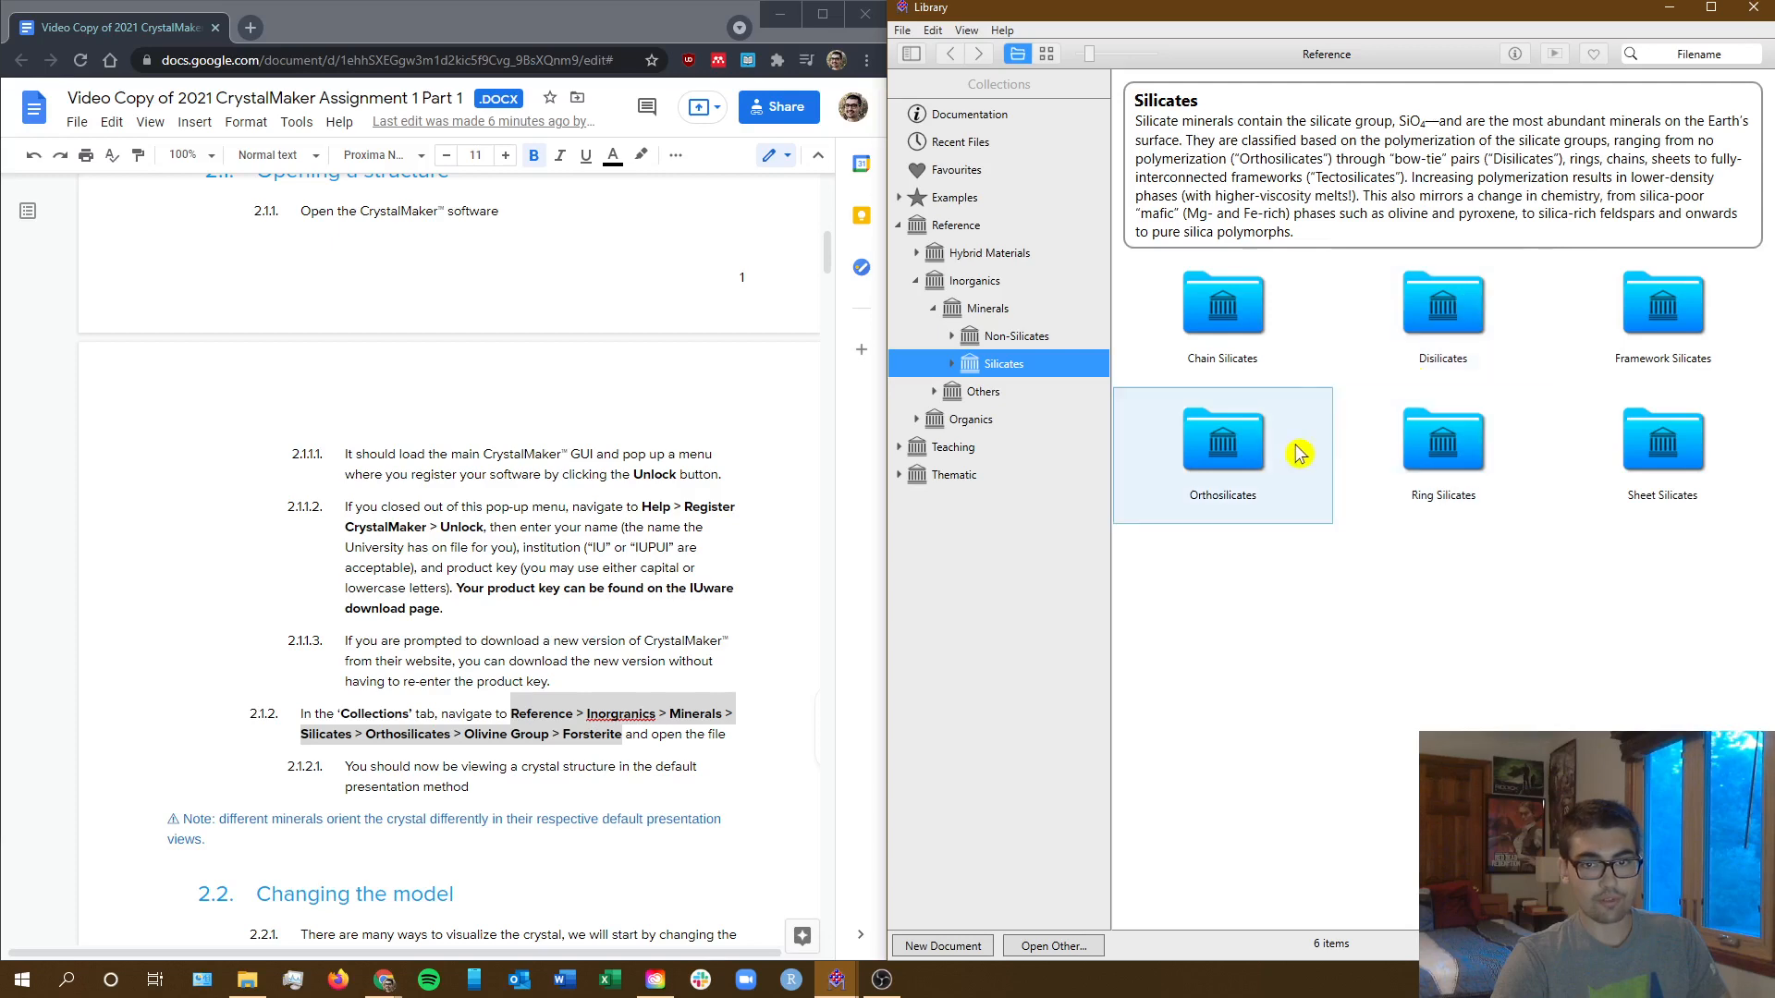
pyautogui.doubleClick(1222, 444)
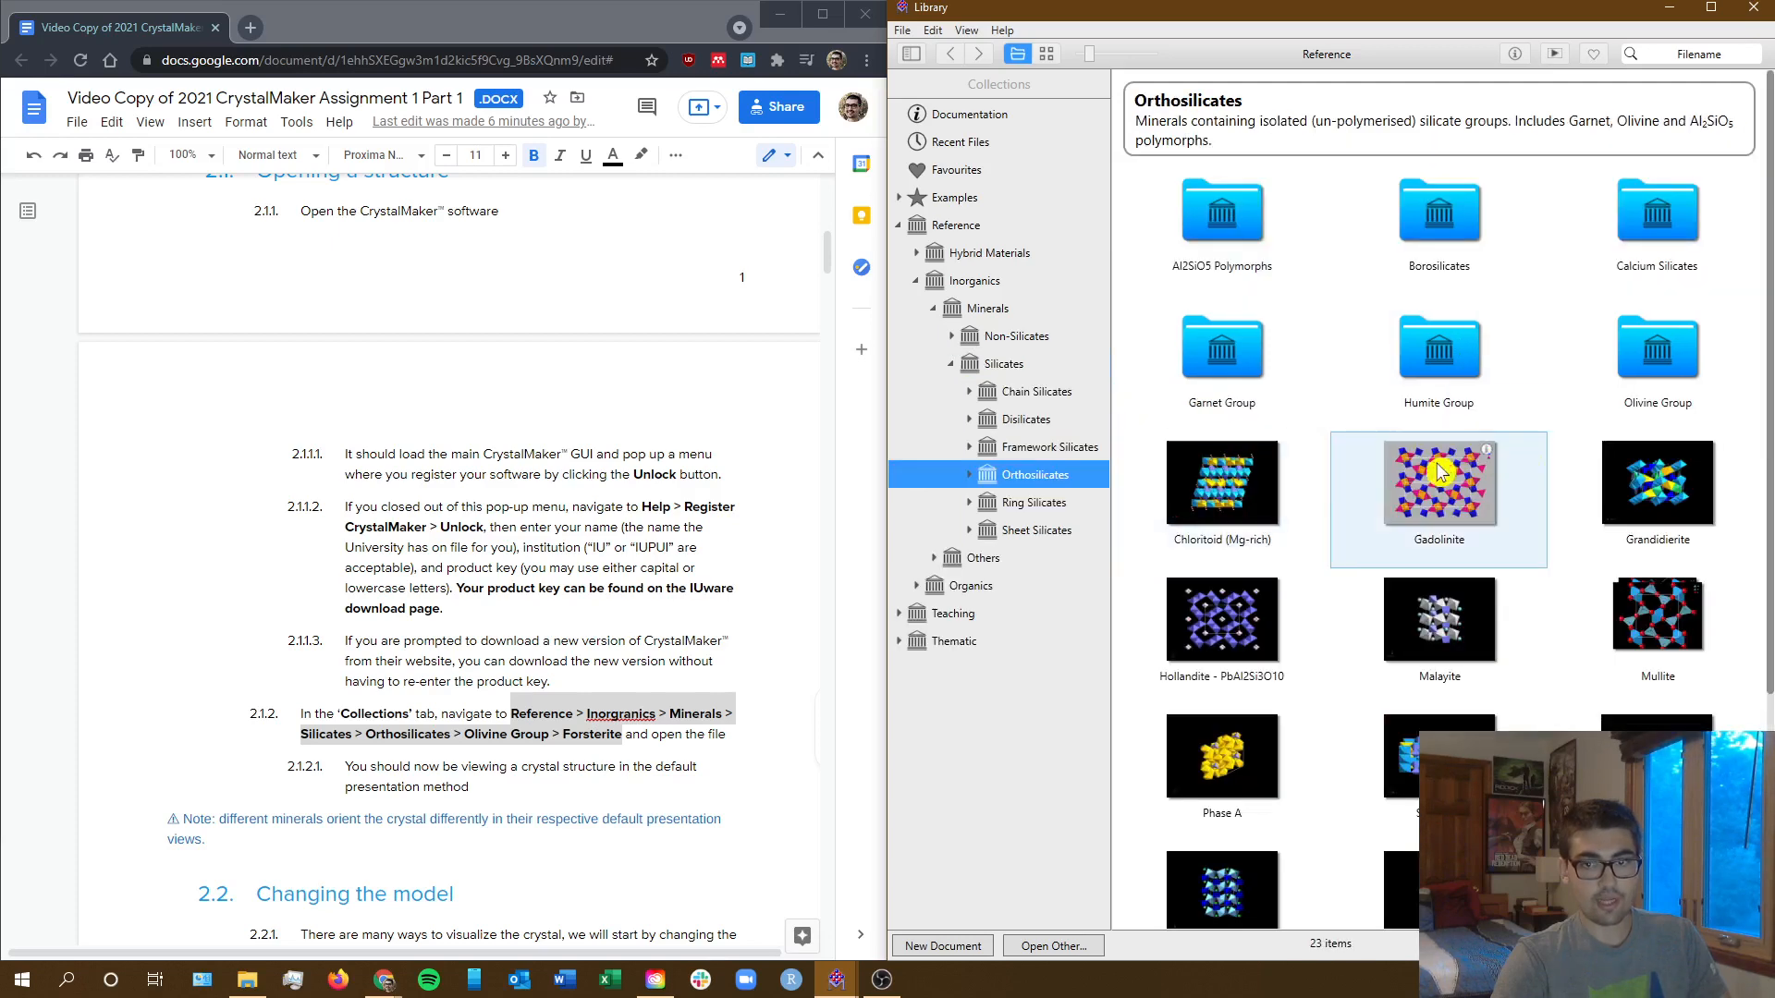
pyautogui.doubleClick(1682, 394)
pyautogui.click(1456, 297)
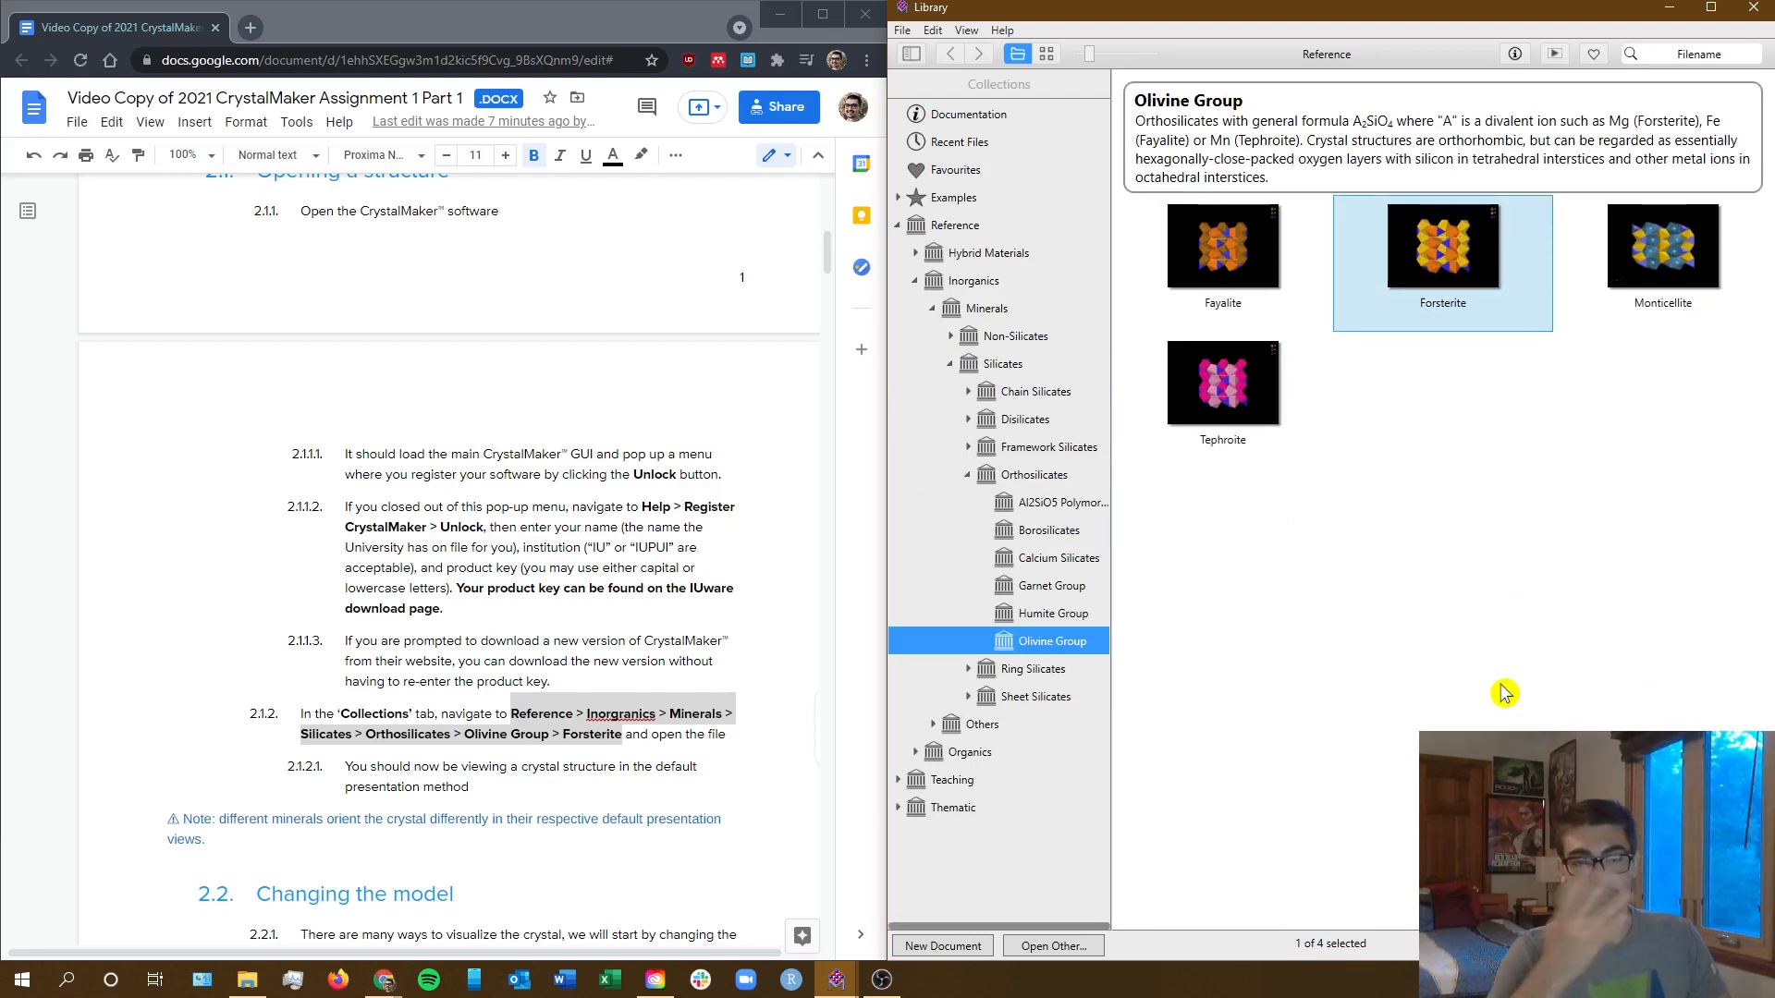
# - Search the library for "kyan", open the Kyanite structure and rotate the crystal
pyautogui.click(1684, 57)
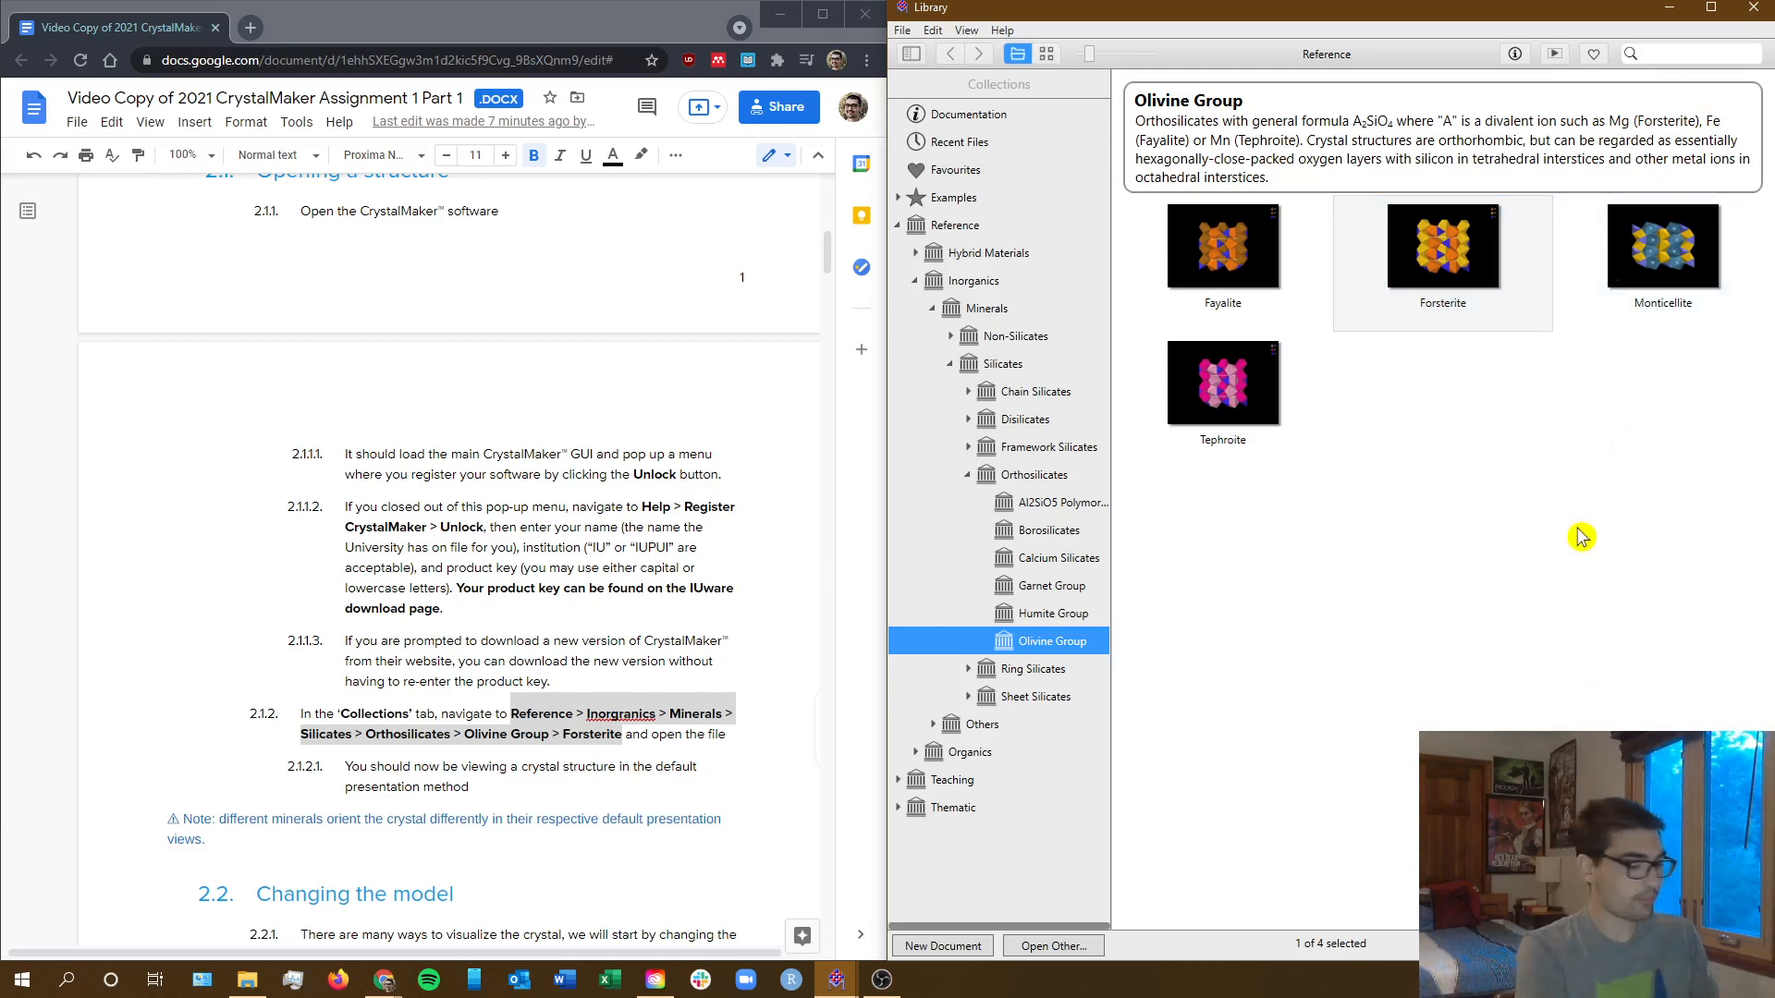
pyautogui.write('kyan')
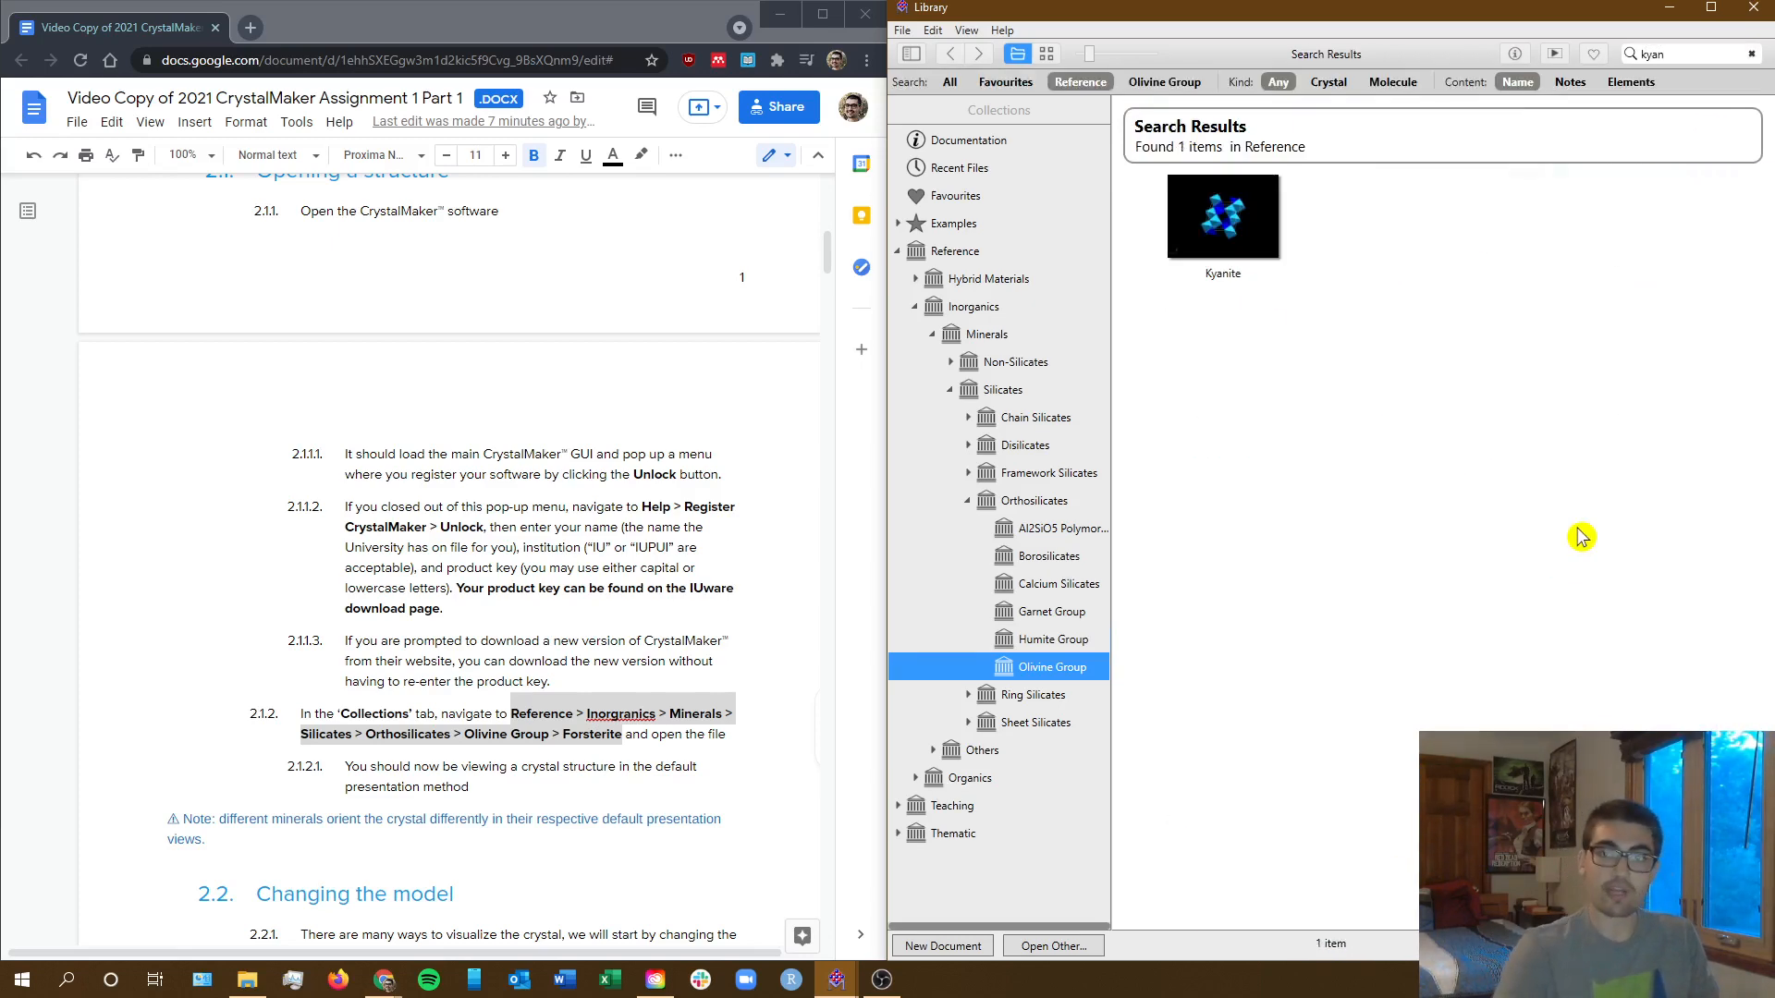
pyautogui.click(1234, 240)
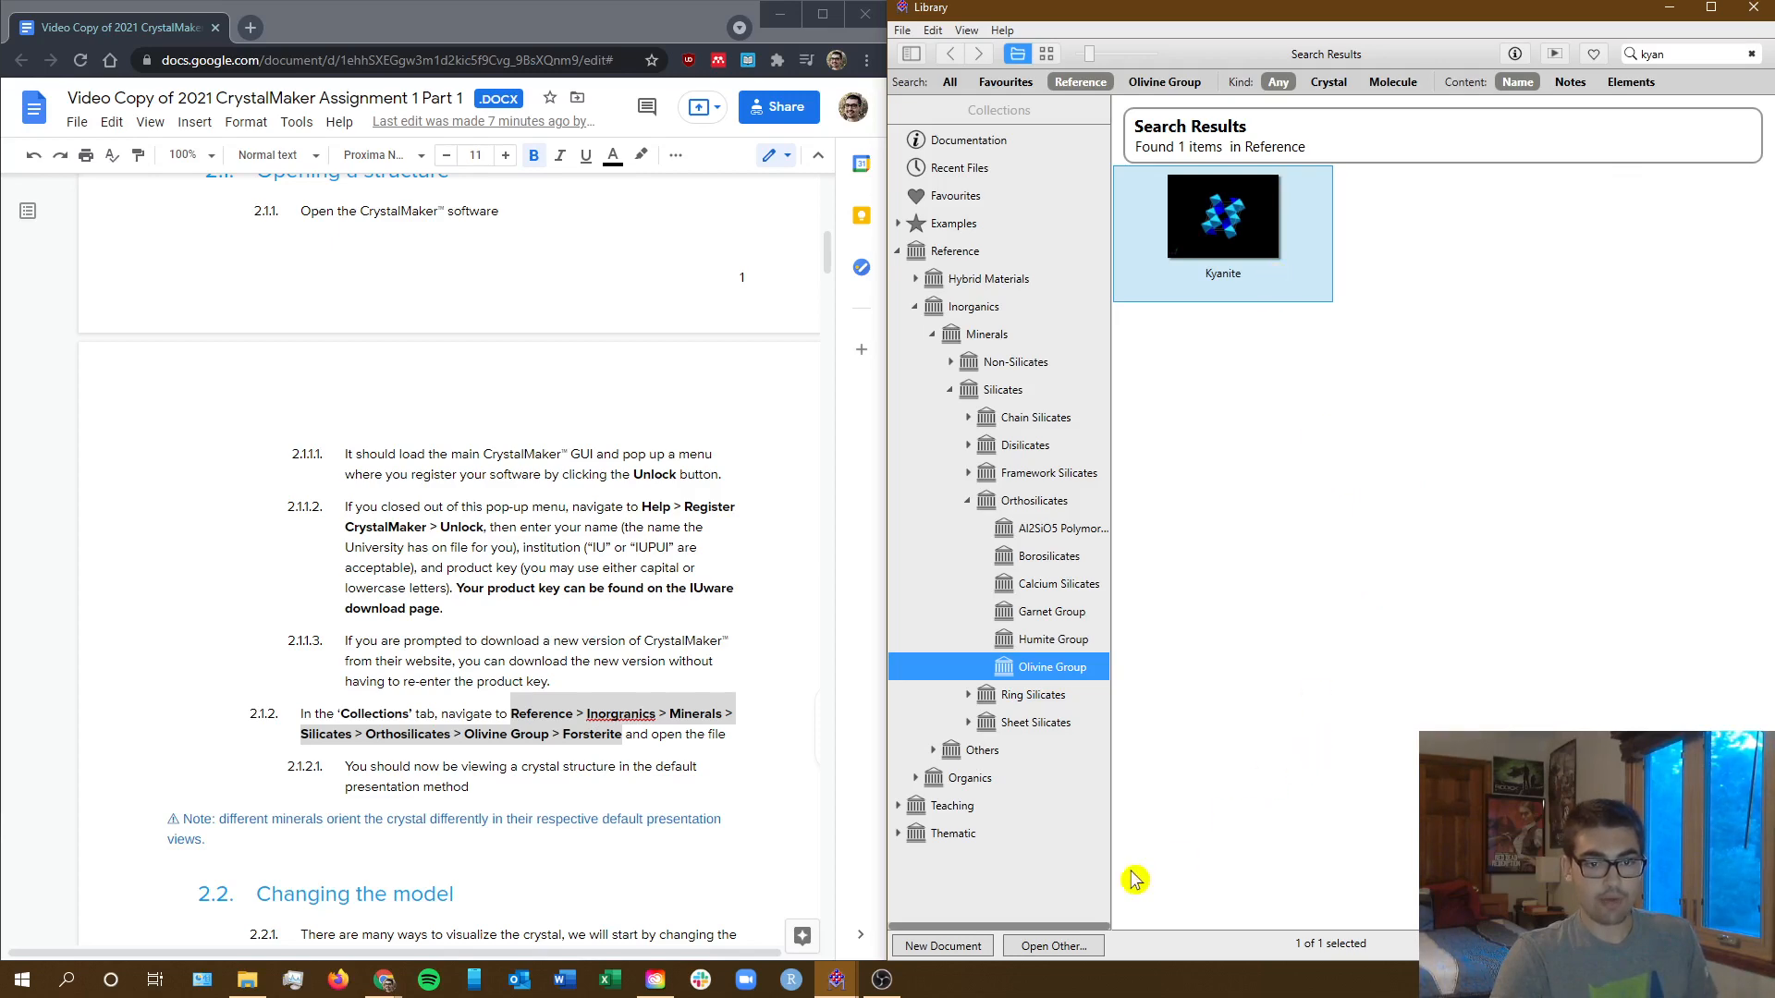
pyautogui.click(837, 979)
pyautogui.click(904, 949)
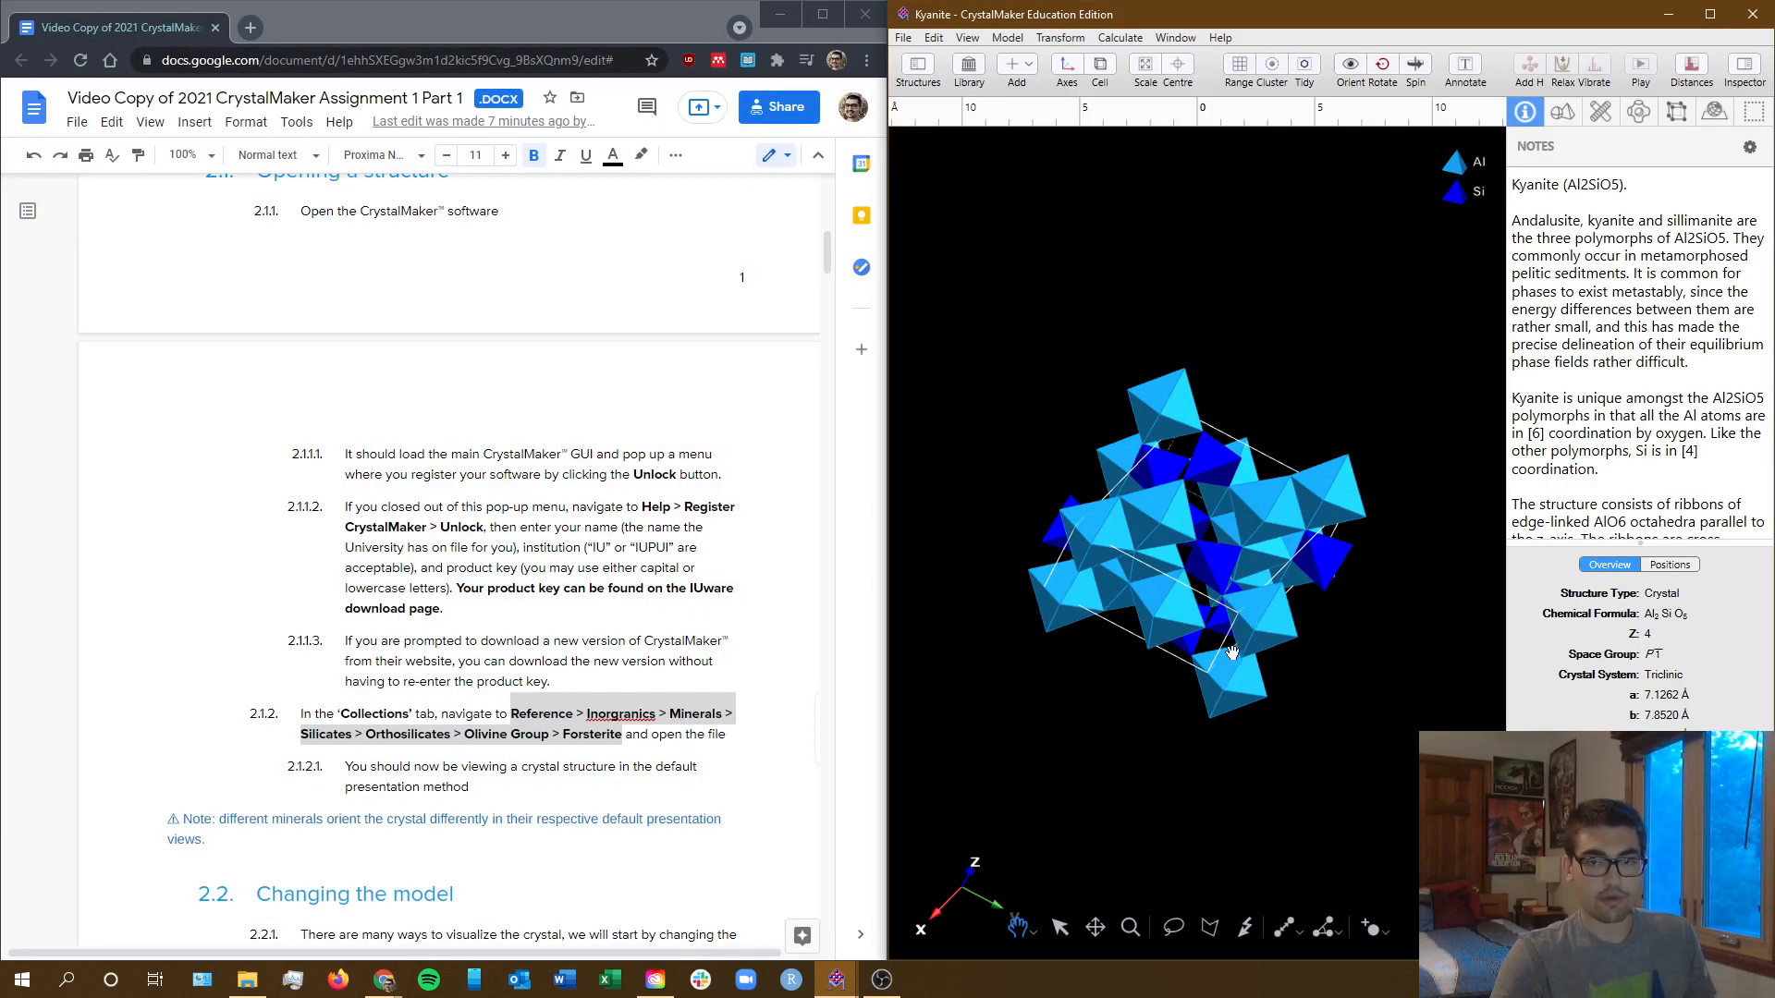
pyautogui.moveTo(1341, 769); pyautogui.dragTo(1192, 525)
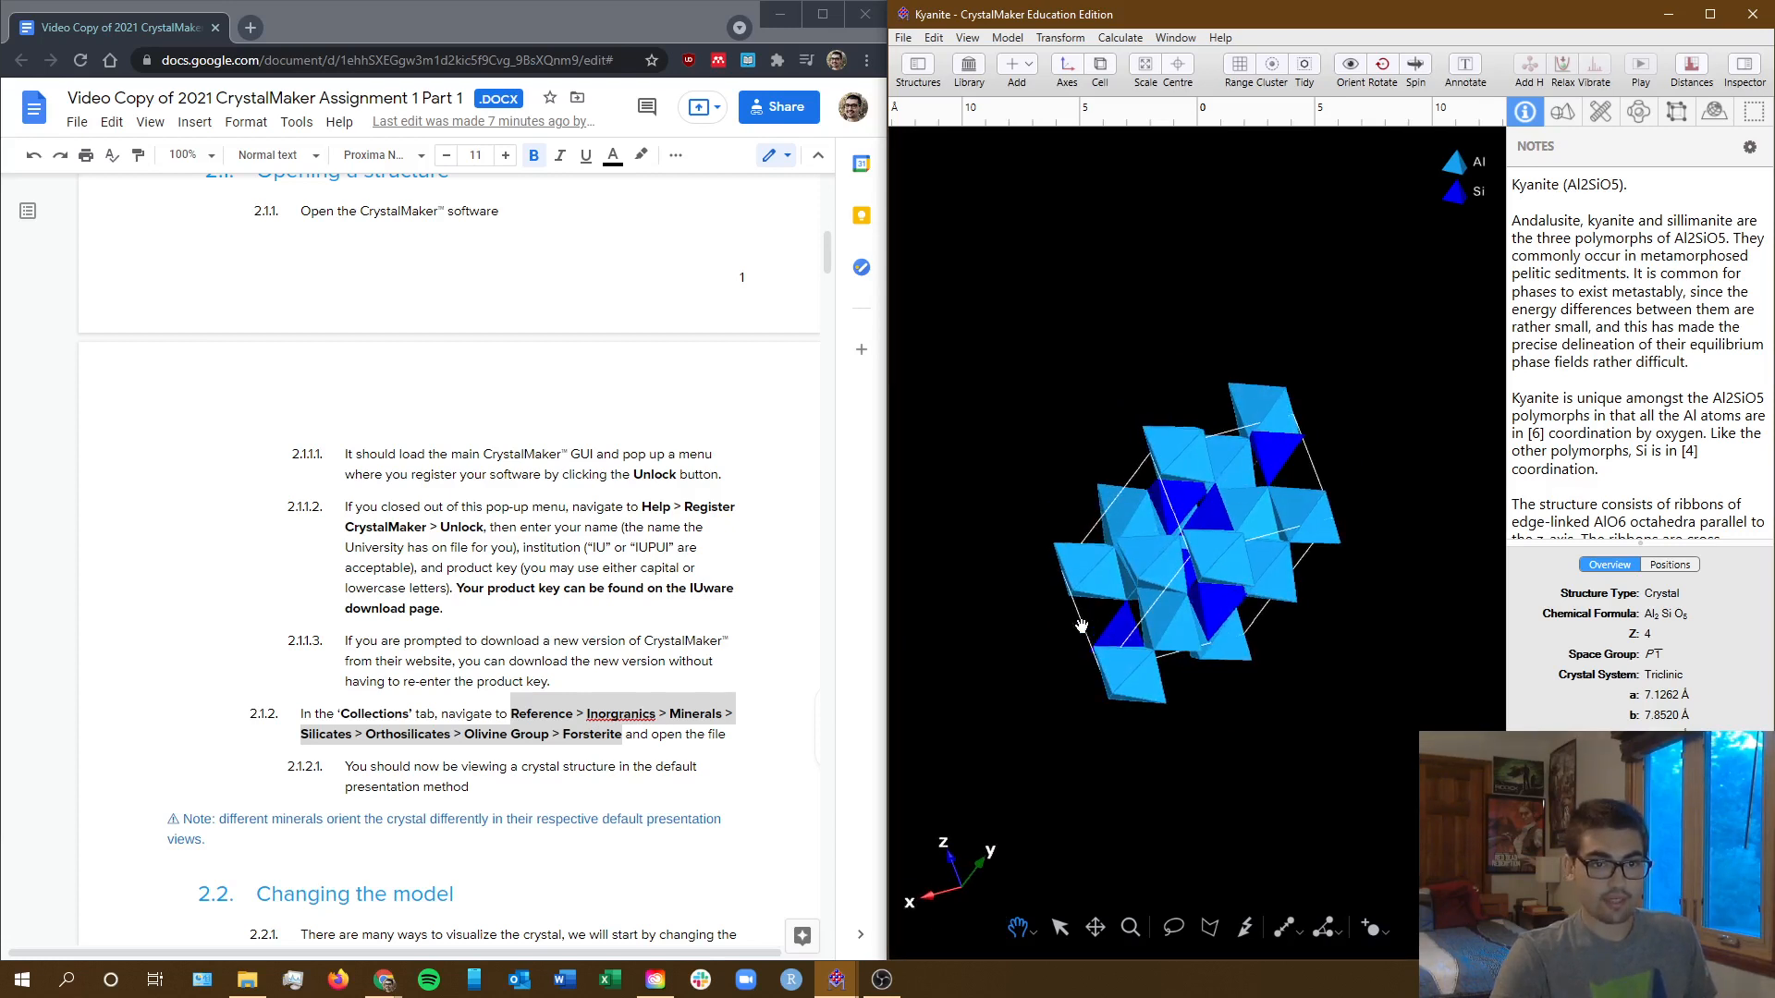
# - Change the kyanite model to Ball & Stick as section 2.2 instructs, and rotate the crystal to another orientation
pyautogui.click(679, 774)
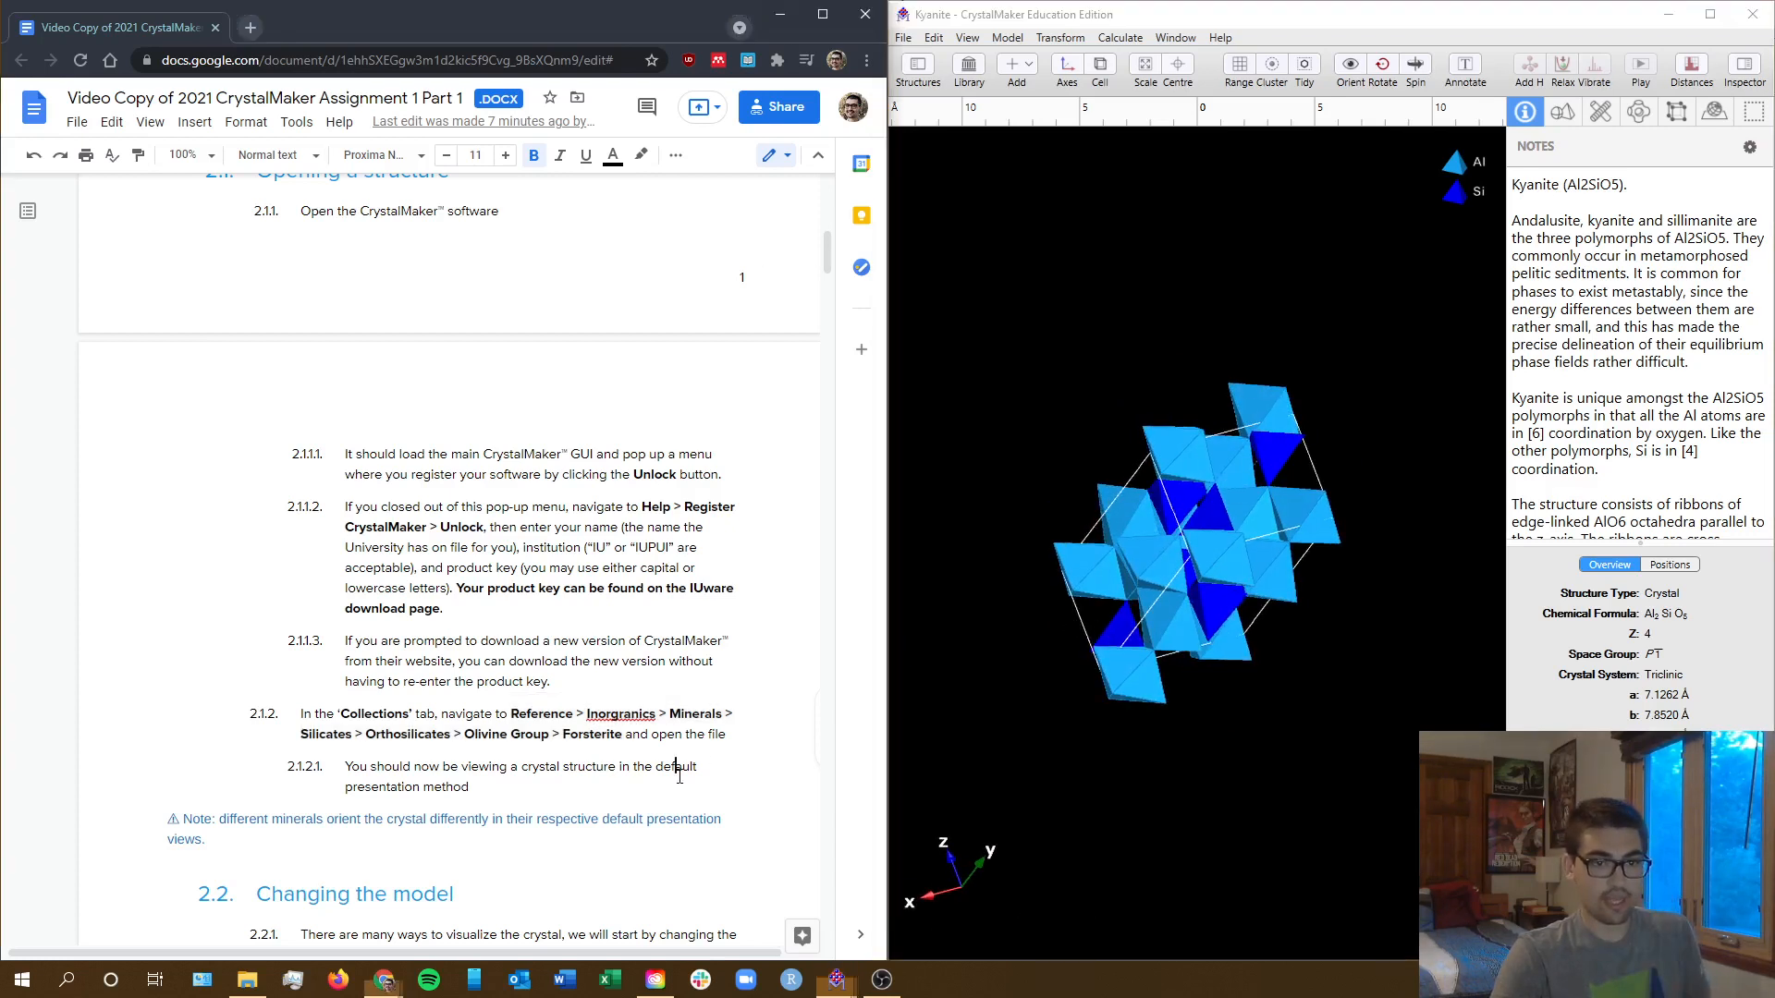
pyautogui.scroll(-5, 680, 774)
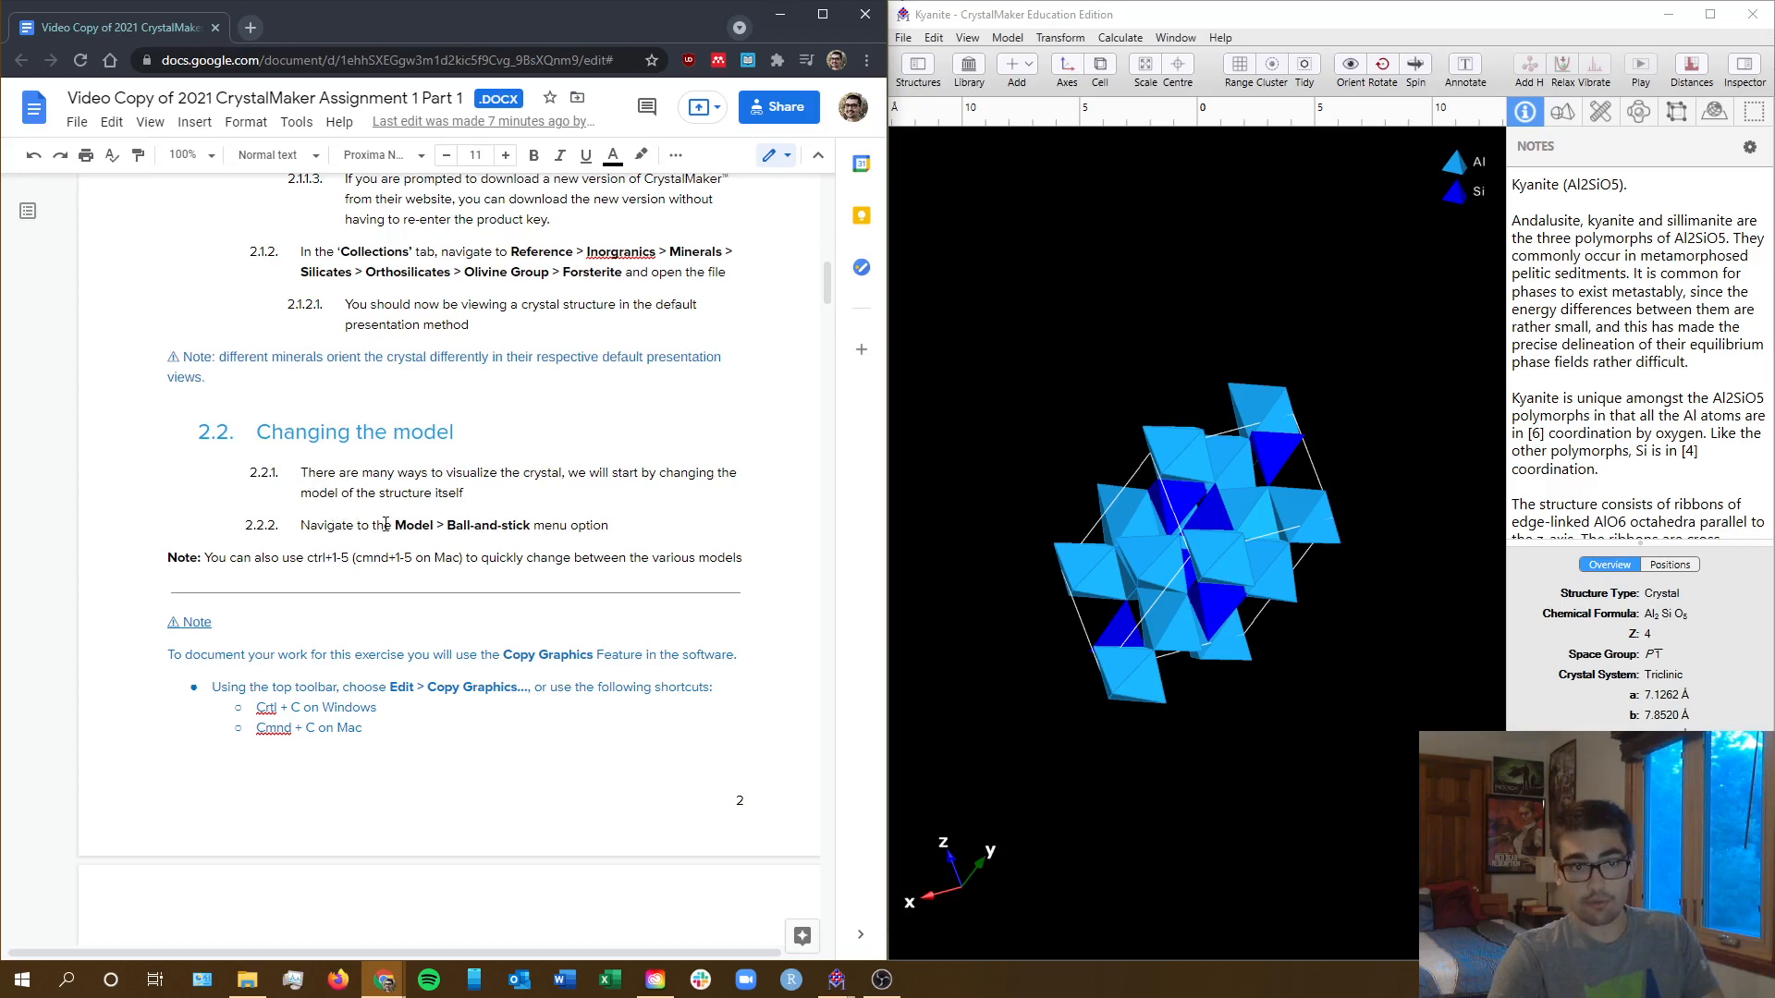
pyautogui.moveTo(1220, 559); pyautogui.dragTo(1314, 648)
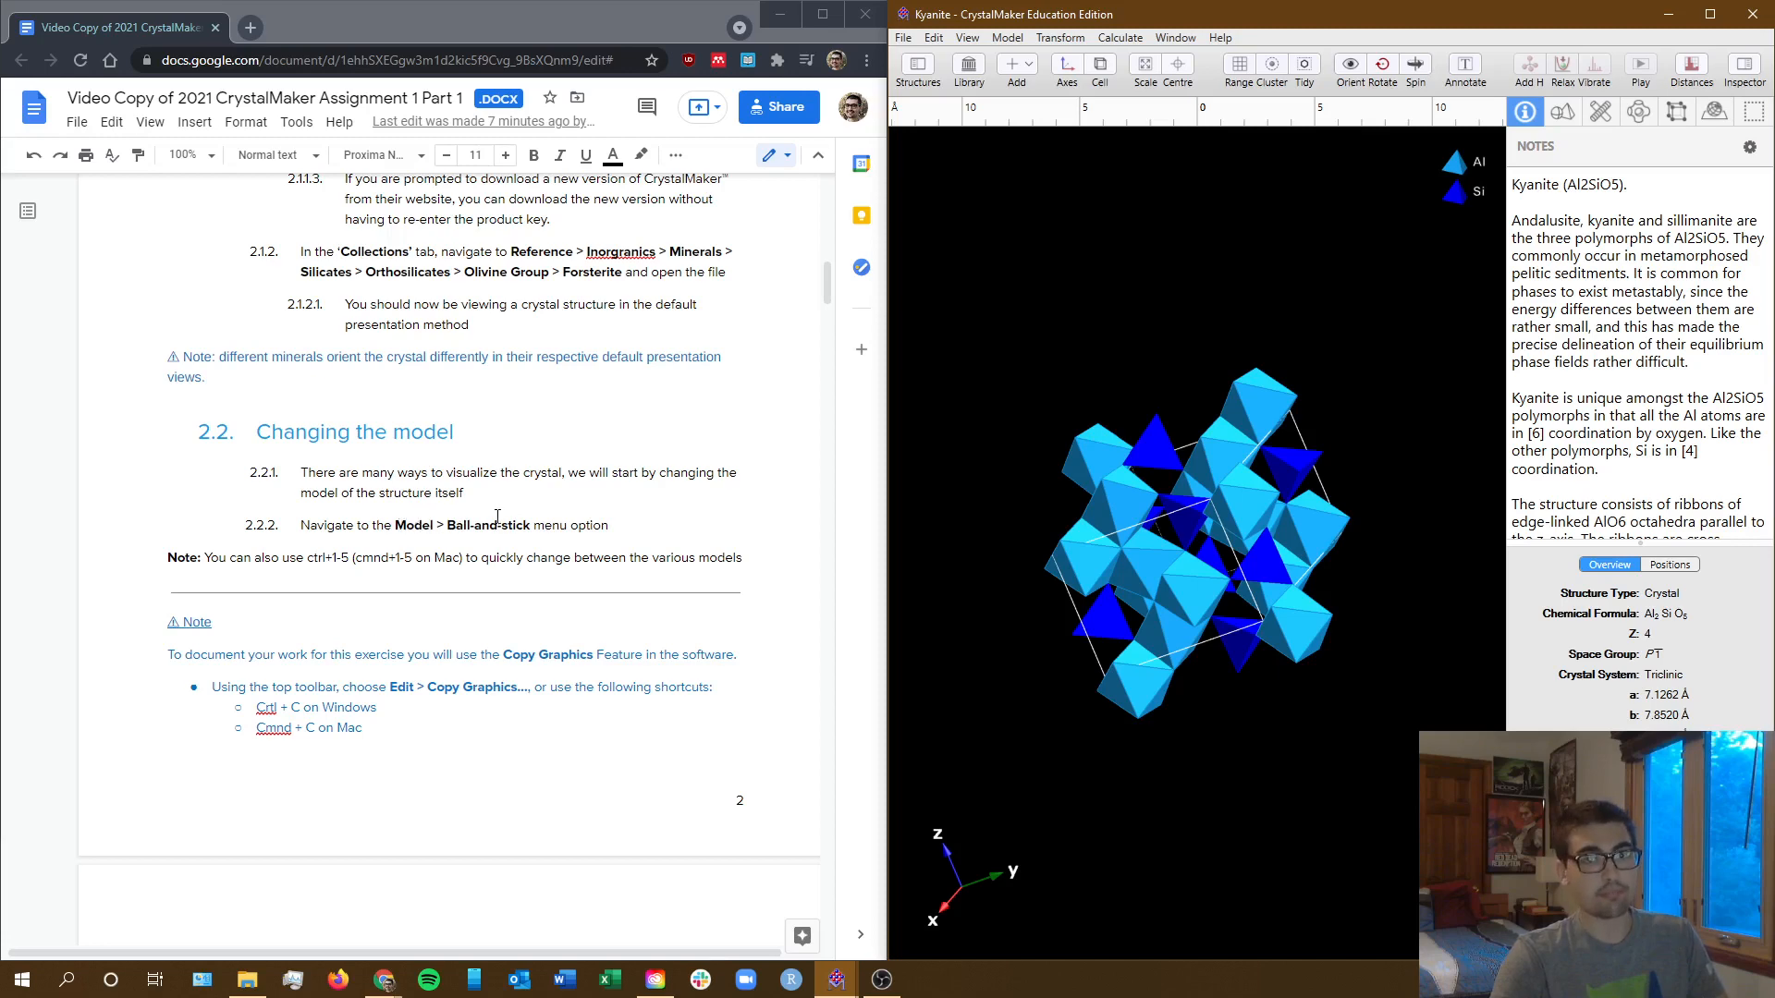
pyautogui.click(1008, 38)
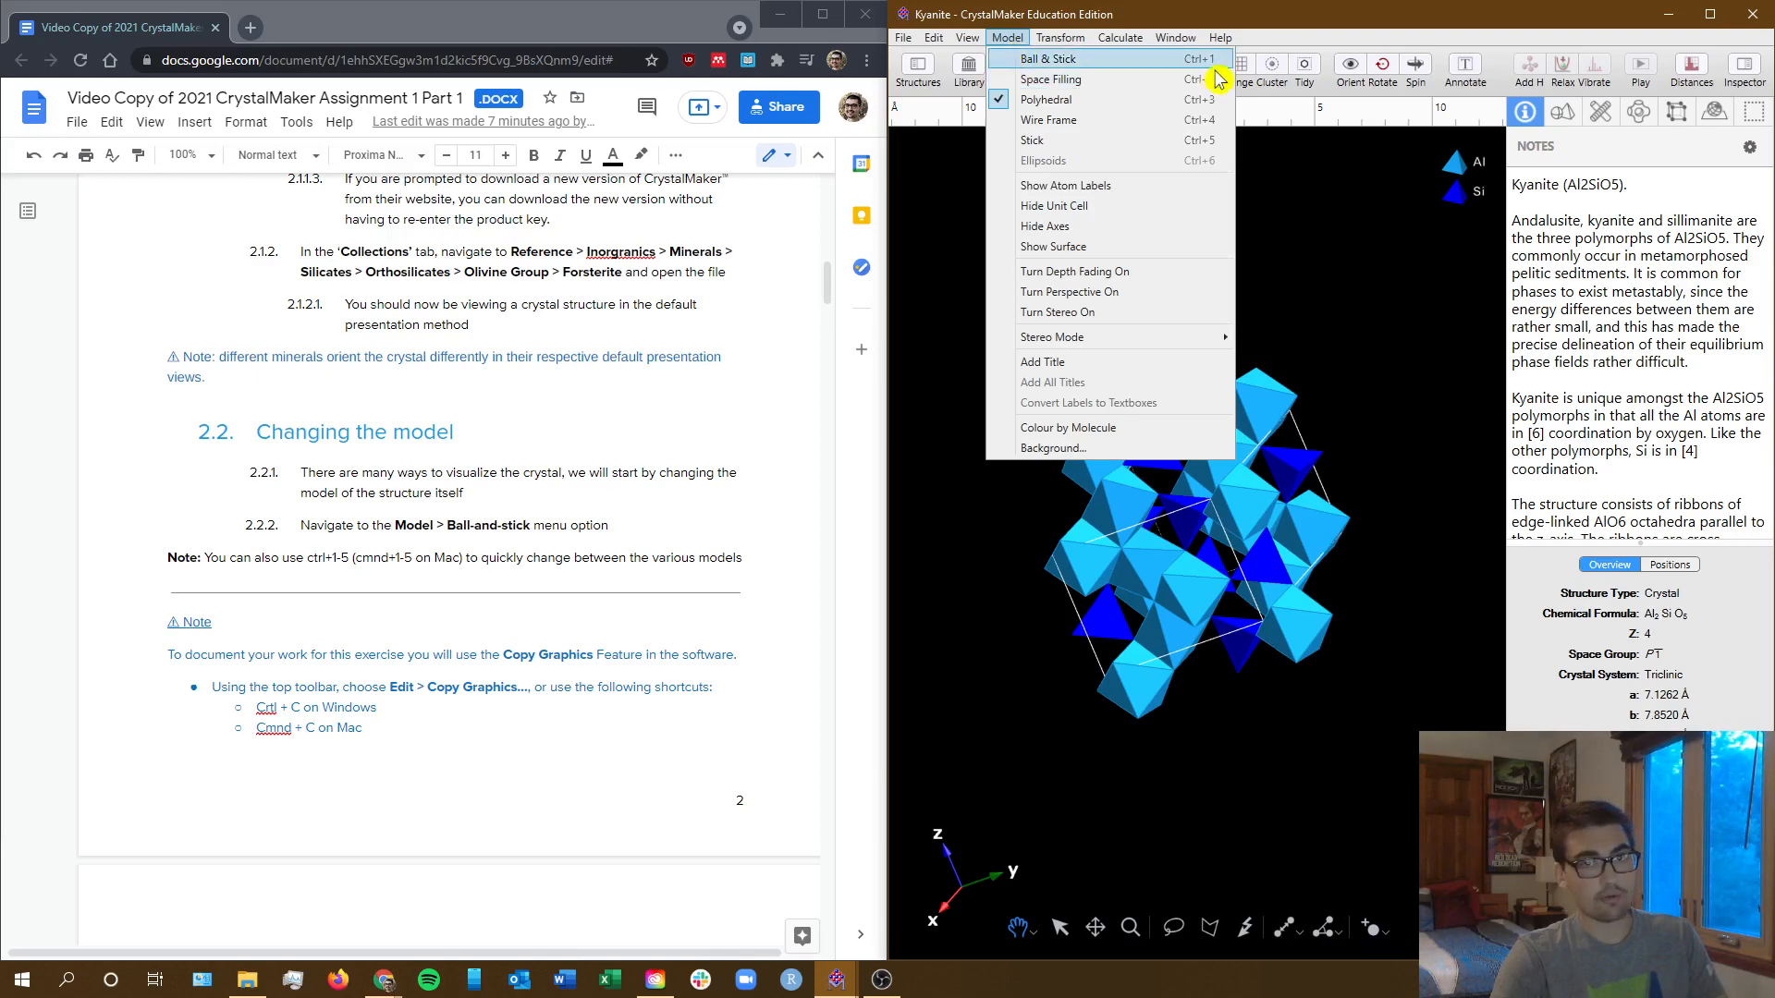
pyautogui.click(1107, 62)
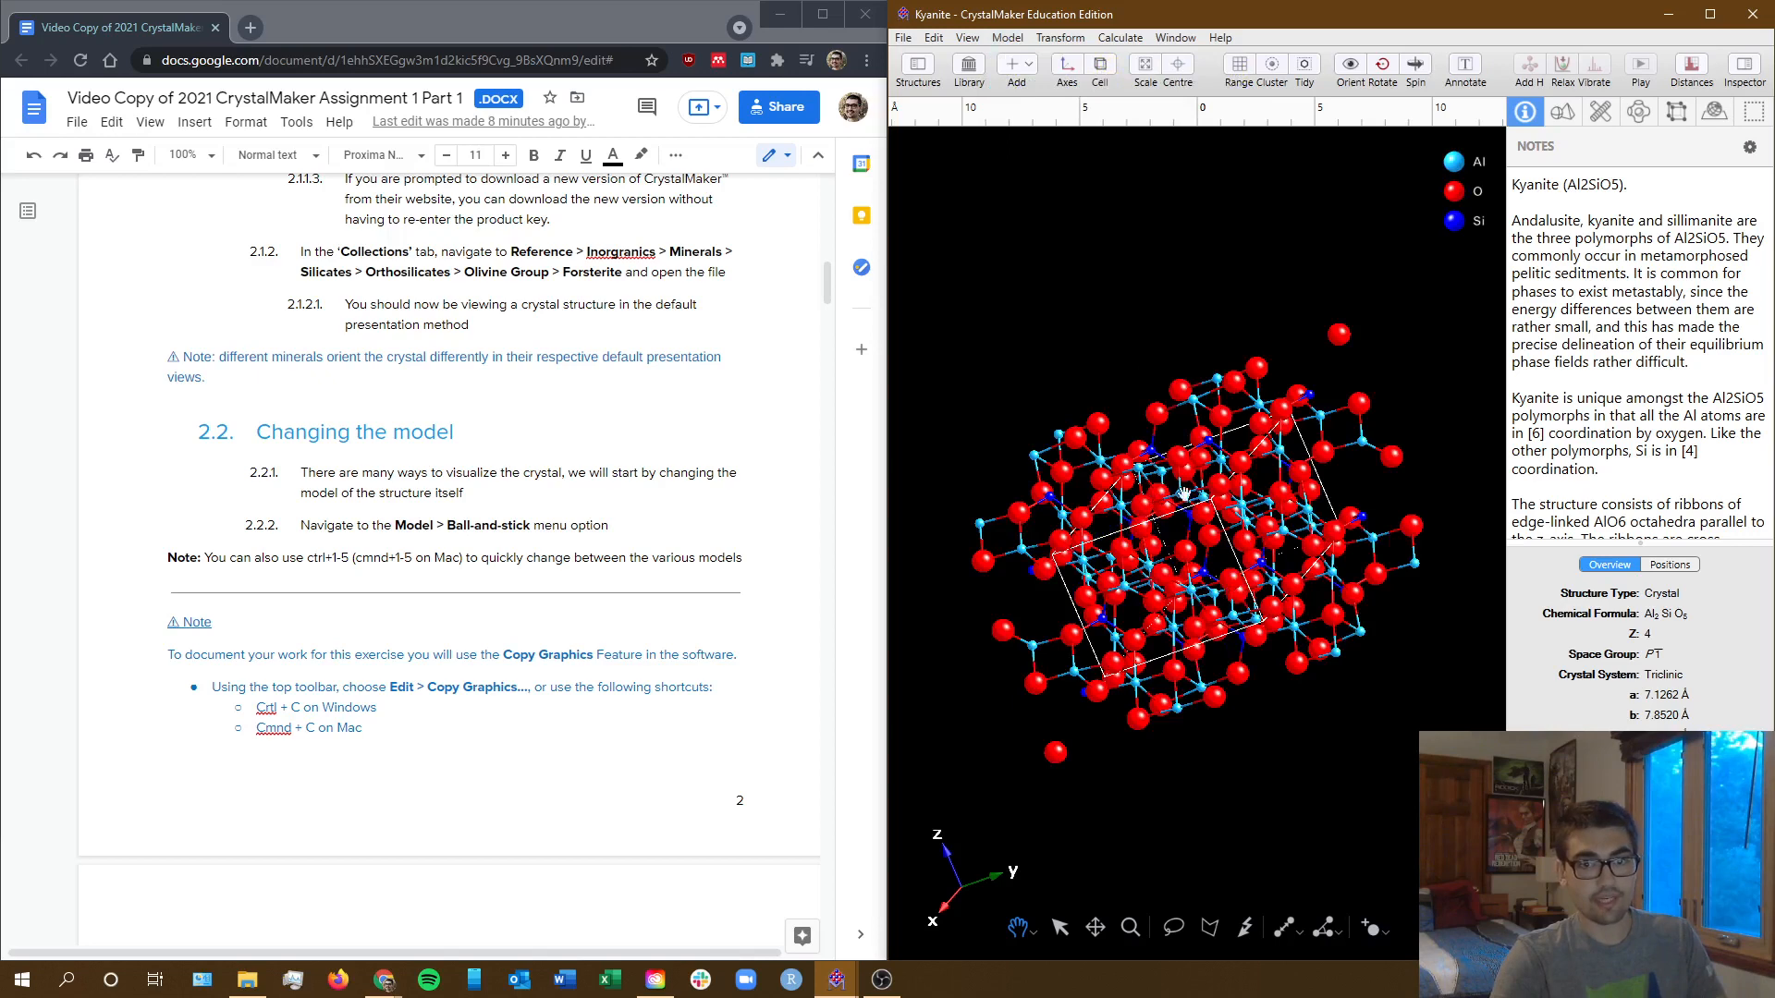
pyautogui.moveTo(1191, 363); pyautogui.dragTo(1202, 489)
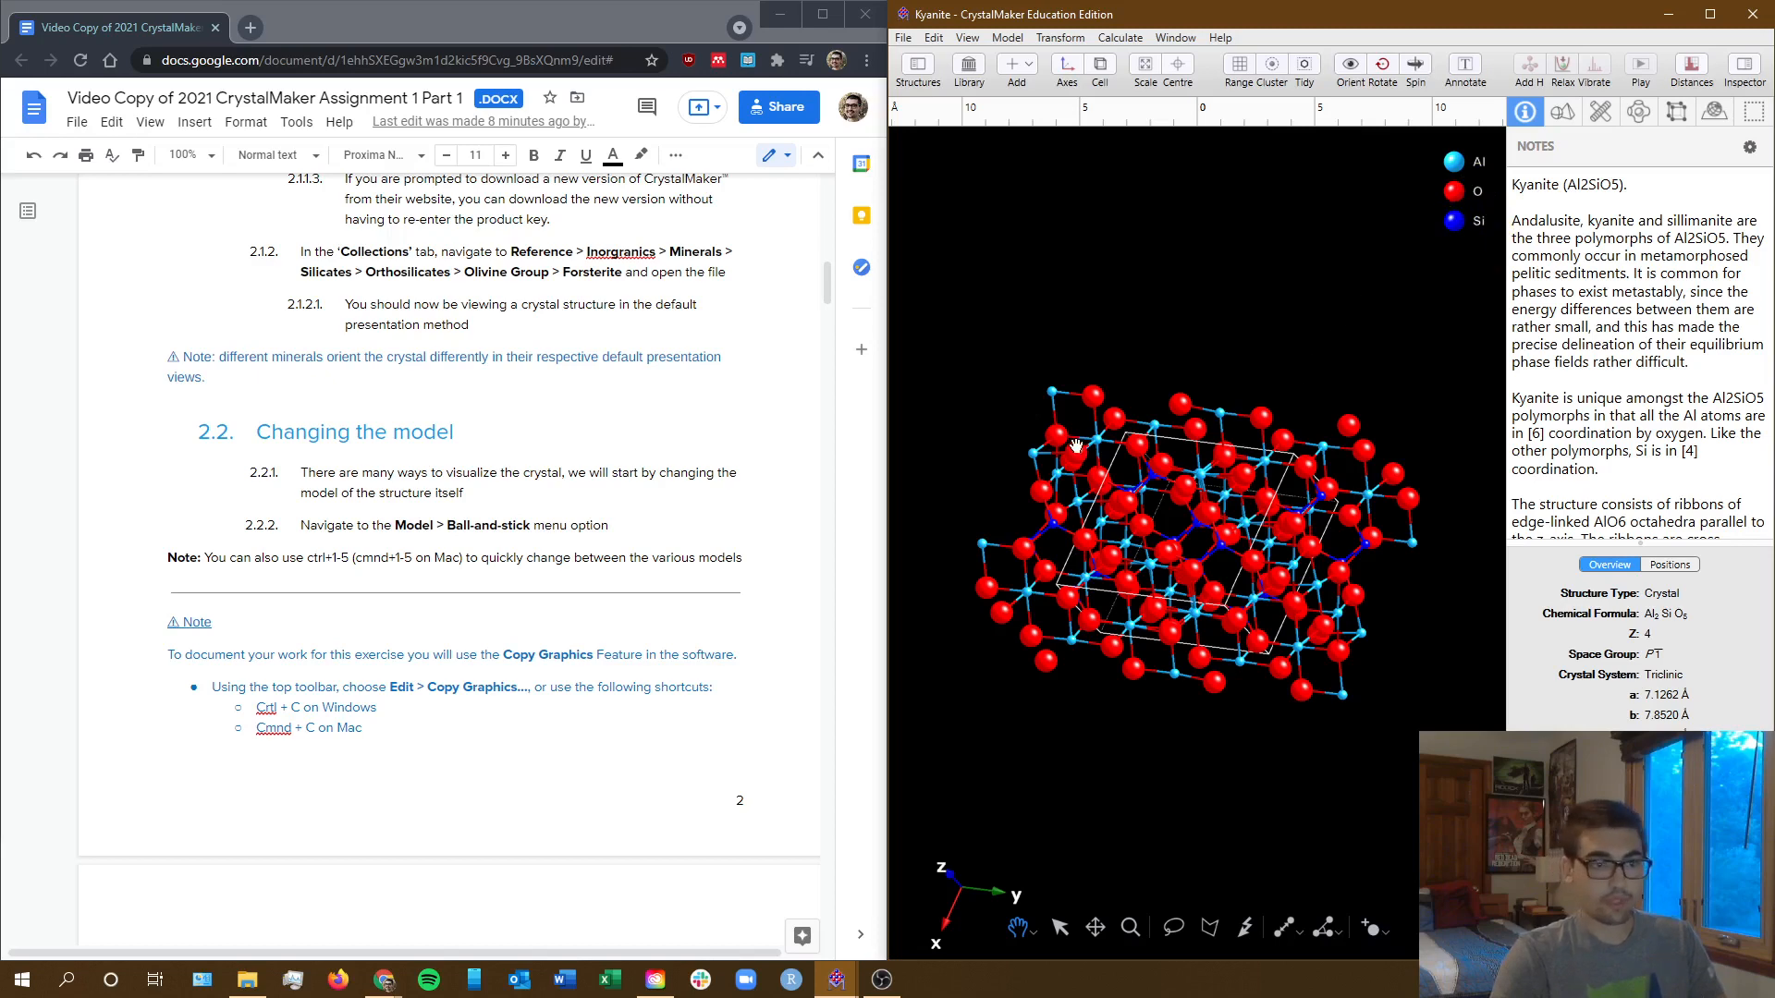
# - Review the Copy Graphics note in the assignment and copy the graphics of the kyanite ball-and-stick model
pyautogui.click(610, 553)
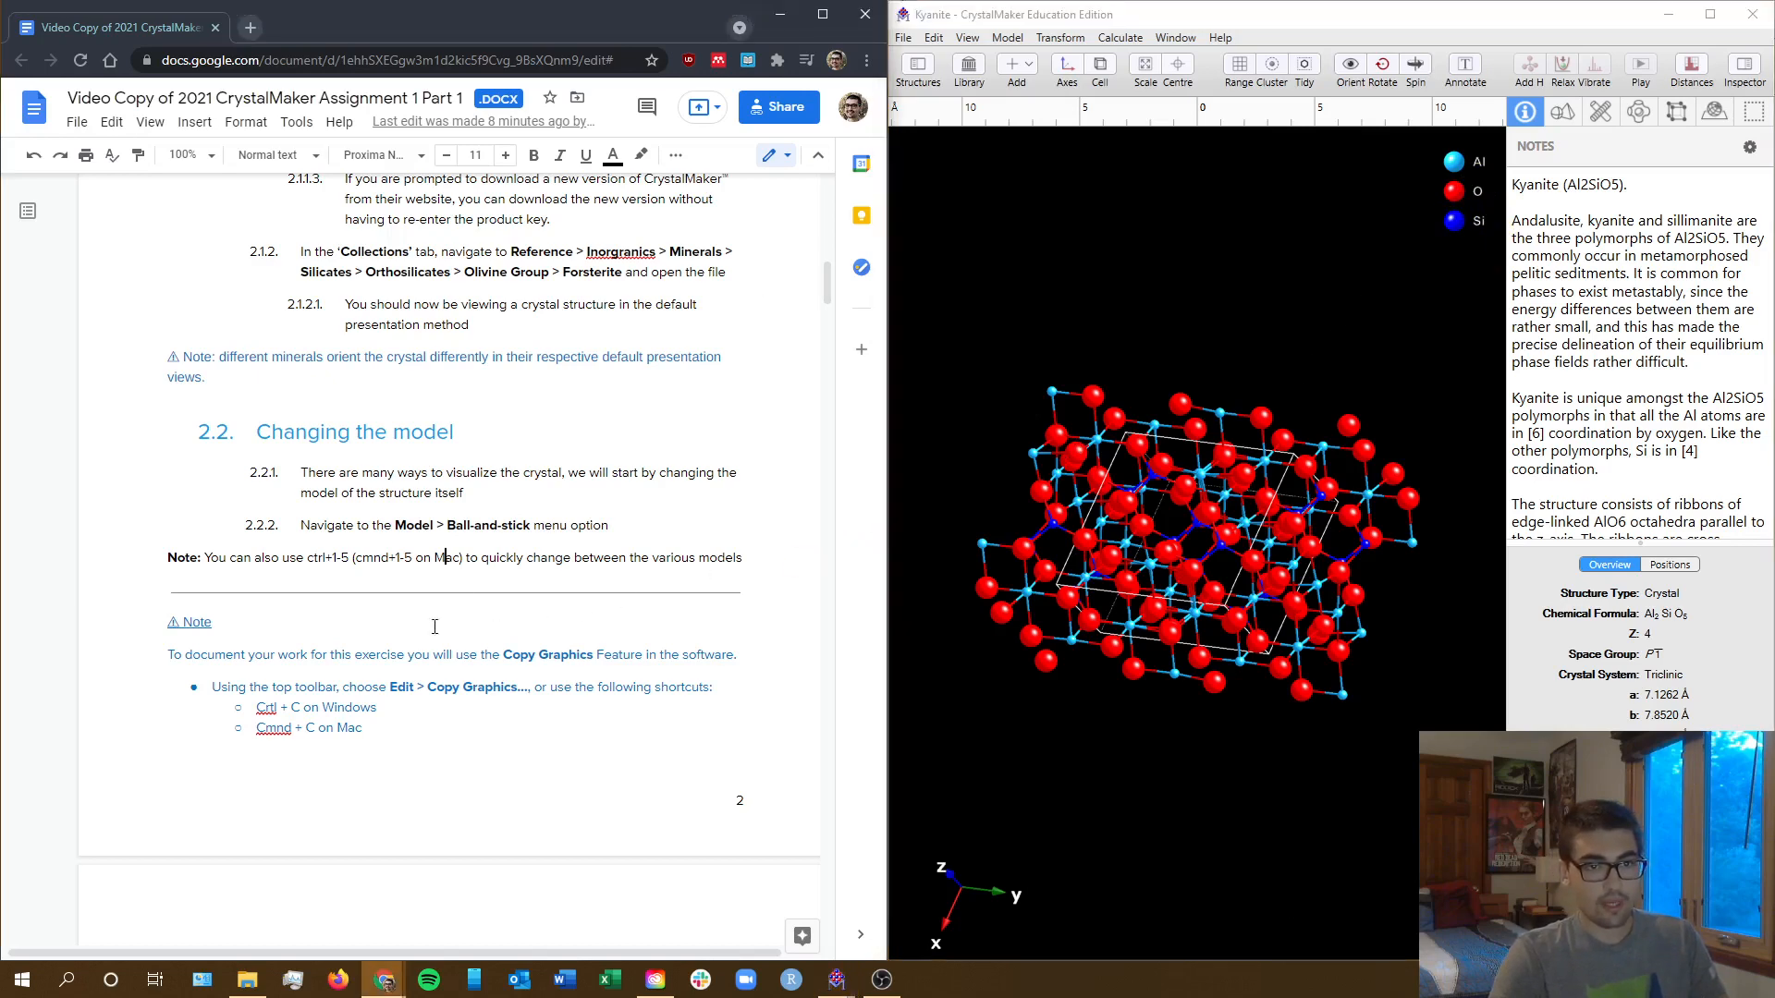
pyautogui.scroll(-3, 384, 573)
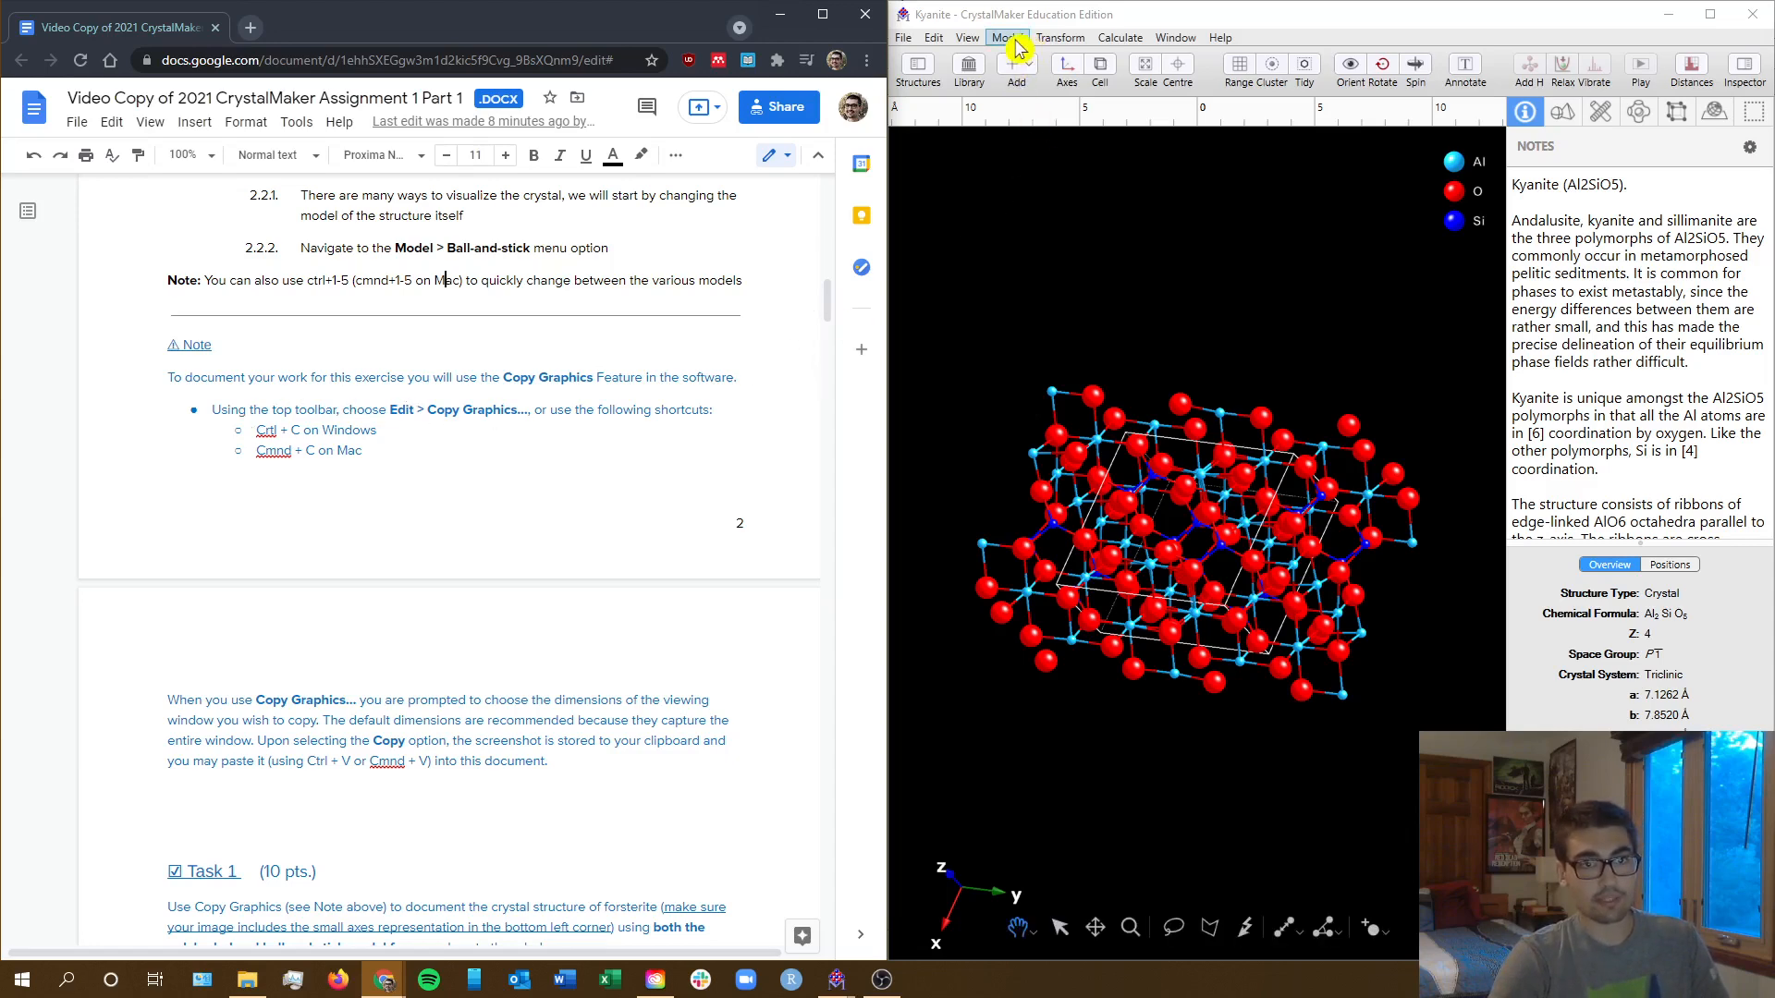
pyautogui.click(933, 38)
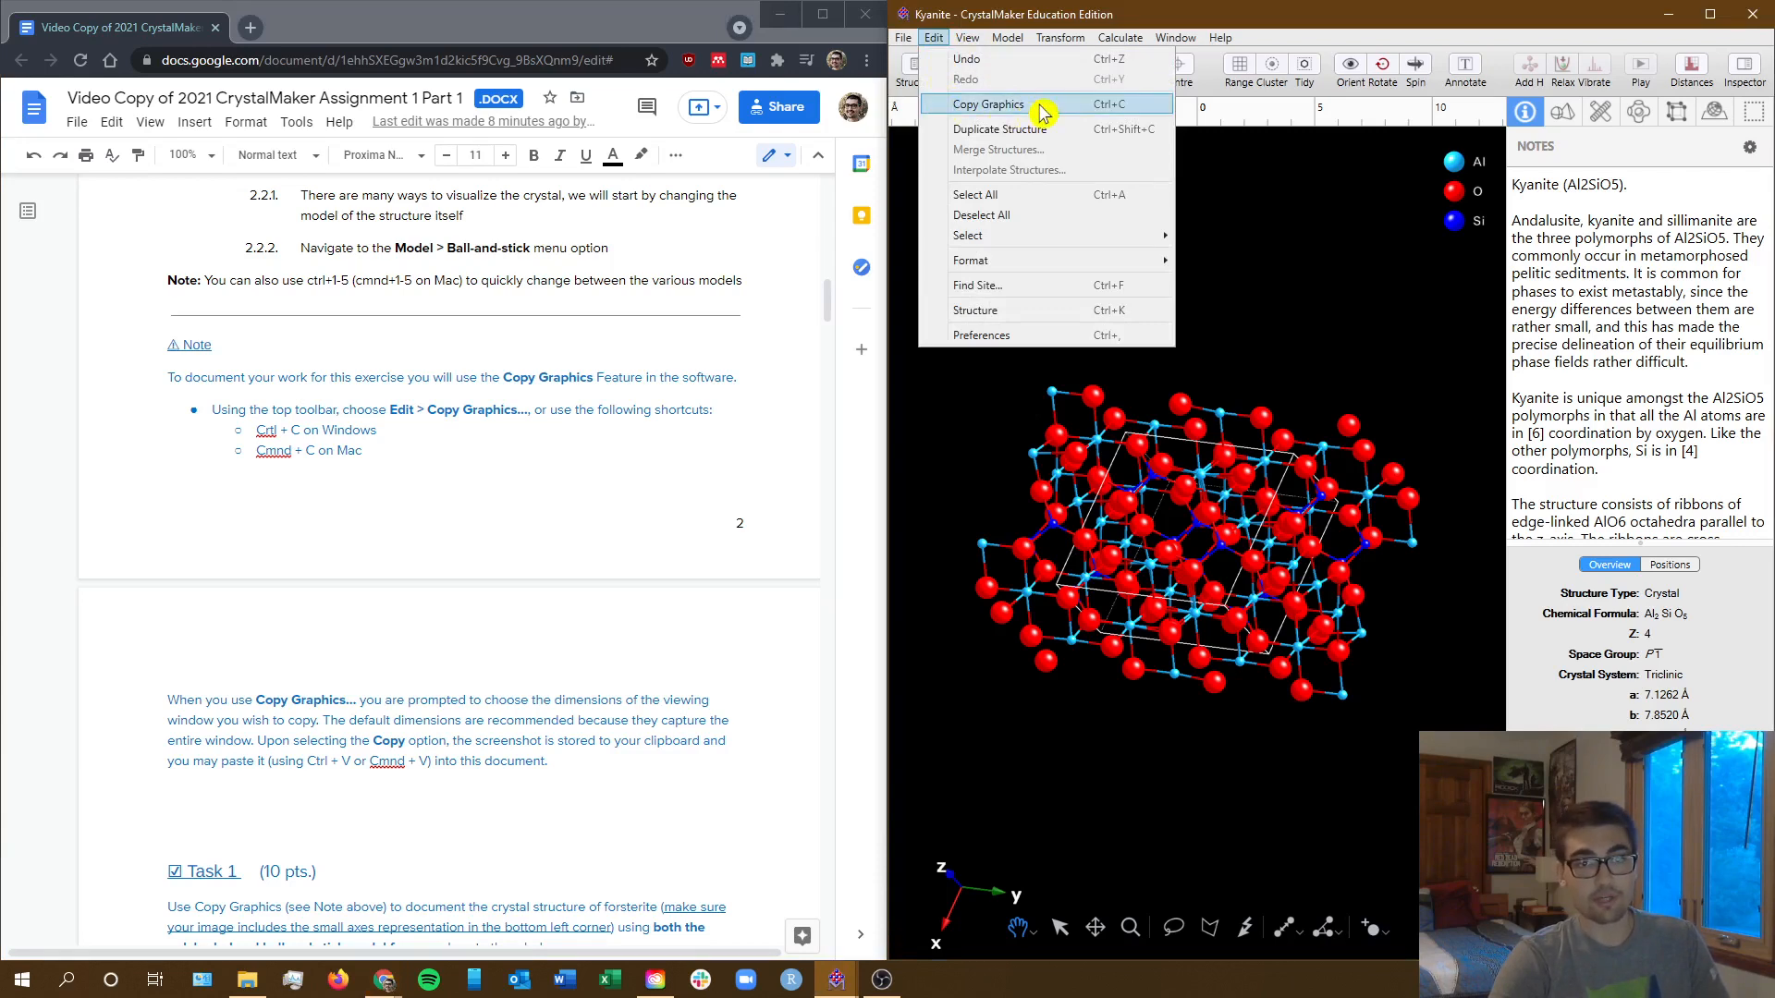
pyautogui.click(1146, 104)
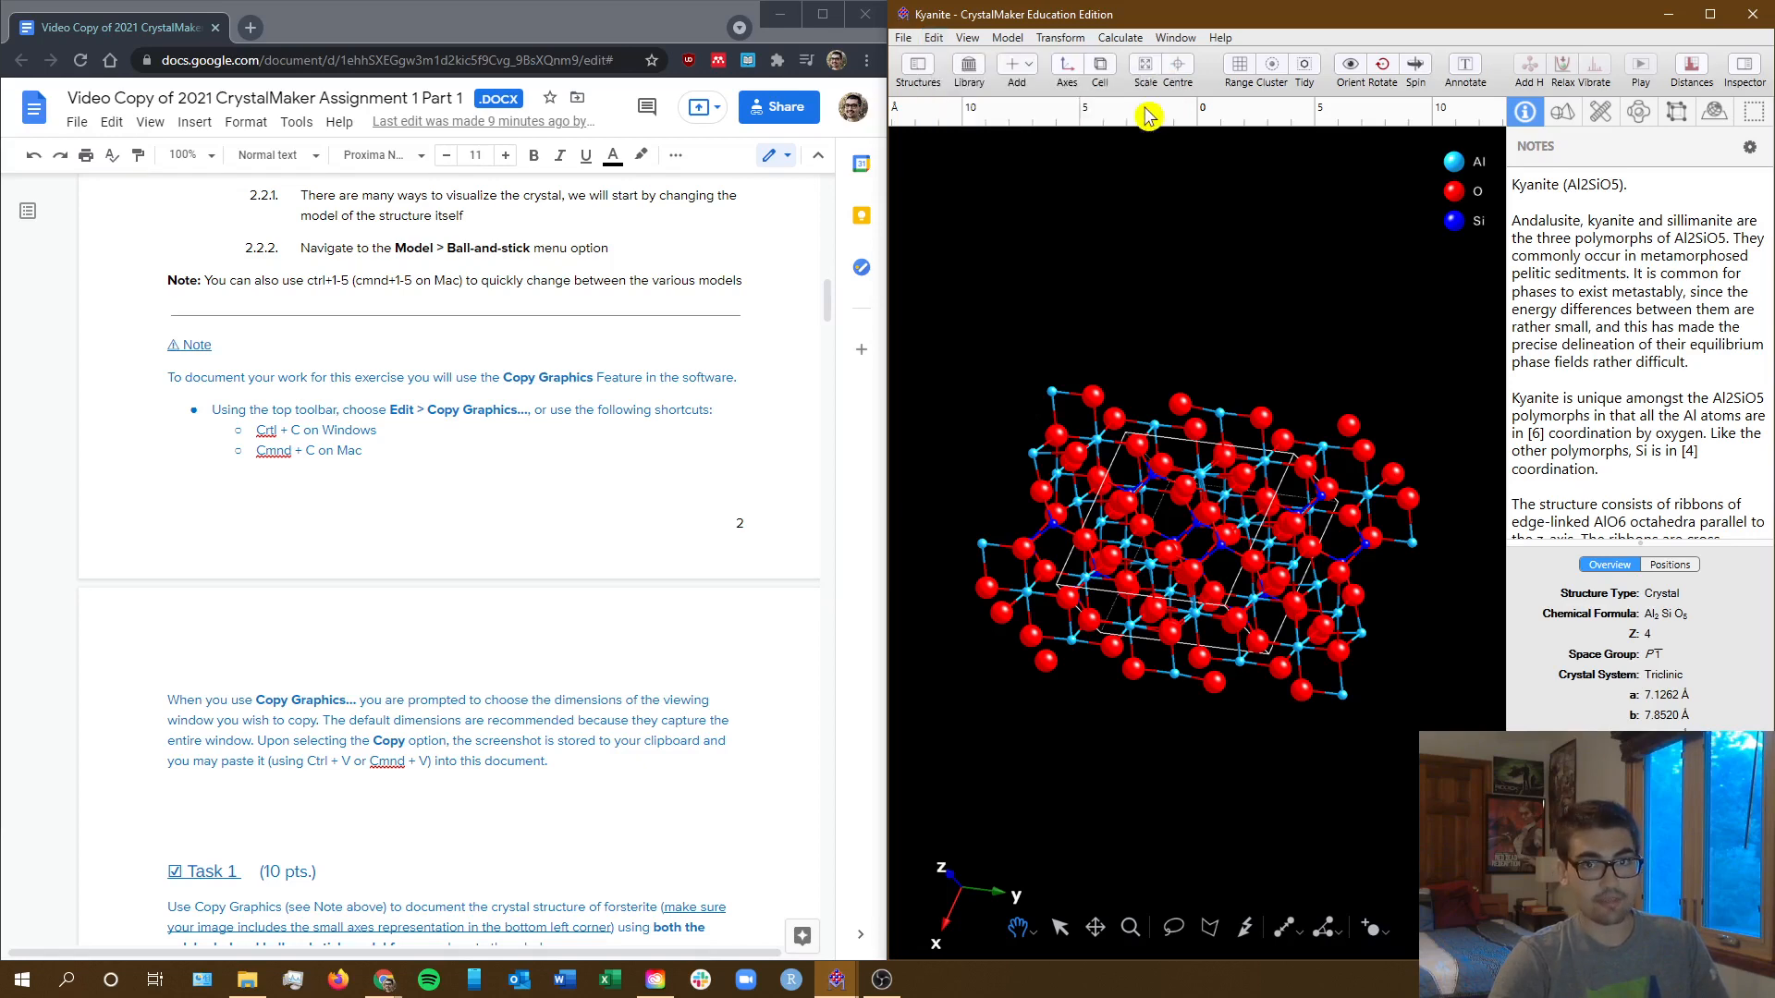
# - Replace the Figure 1a placeholder image under Task 1 in the assignment document with the copied kyanite graphic
pyautogui.scroll(-2, 647, 550)
pyautogui.scroll(-2, 555, 541)
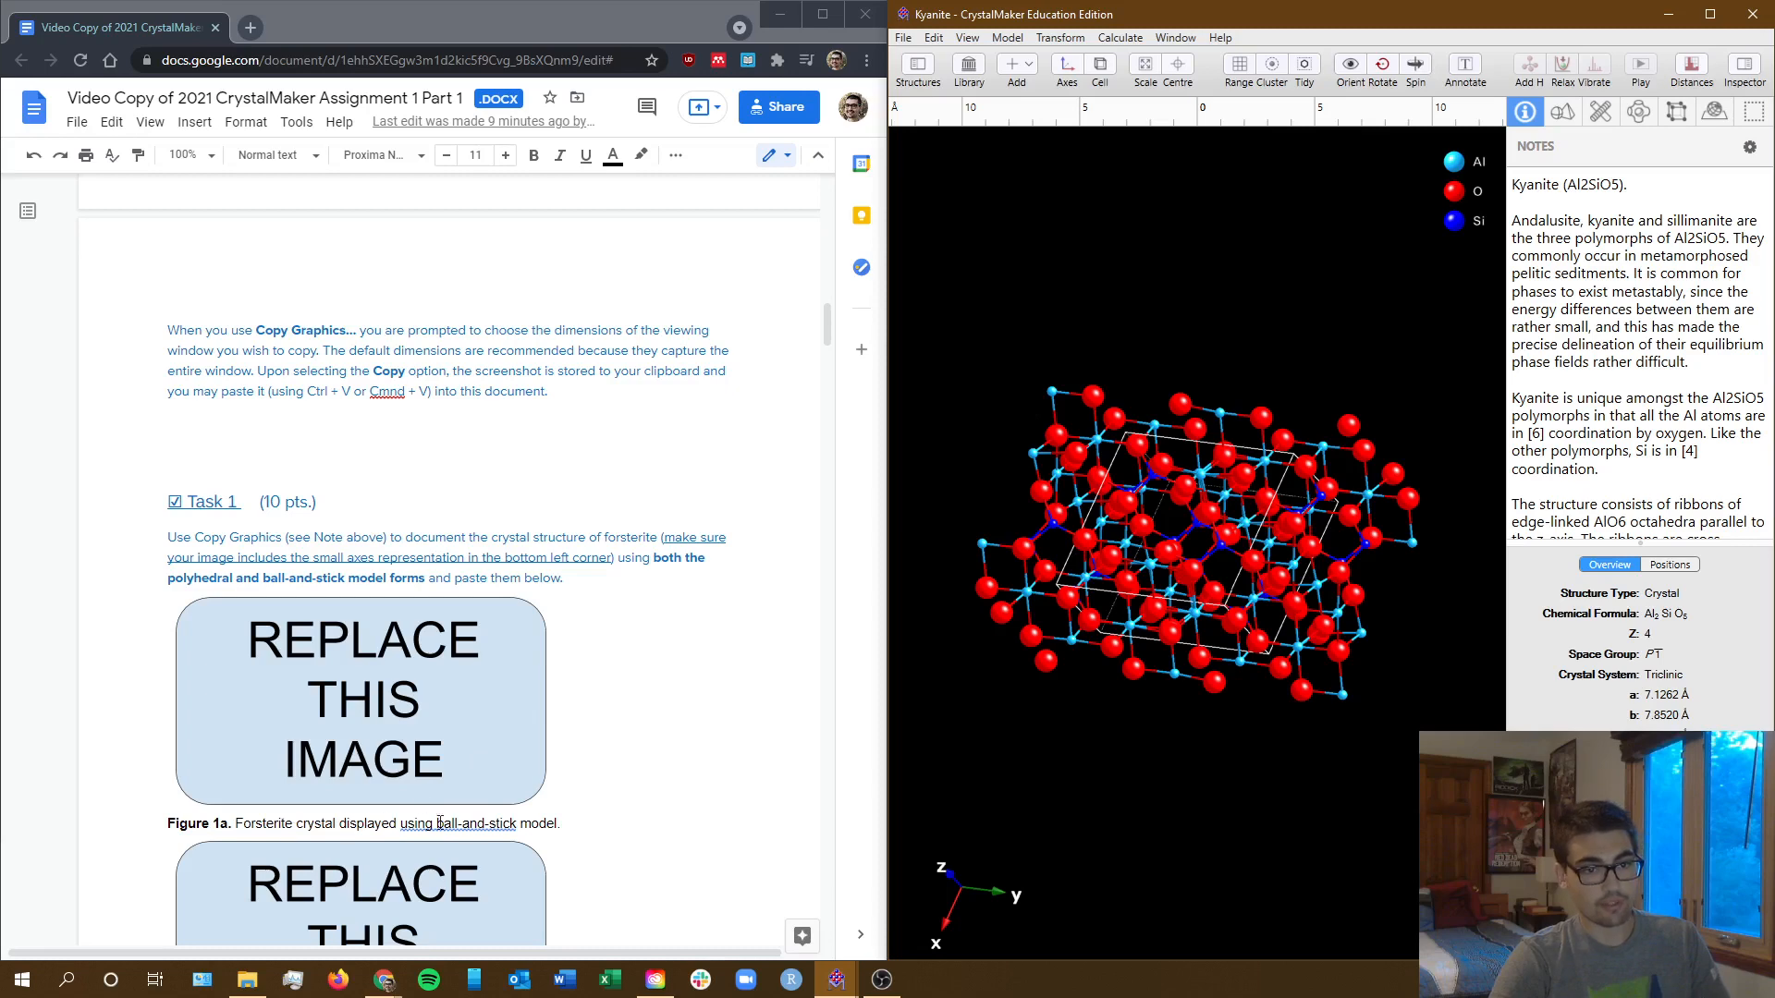
pyautogui.moveTo(384, 802); pyautogui.dragTo(433, 459)
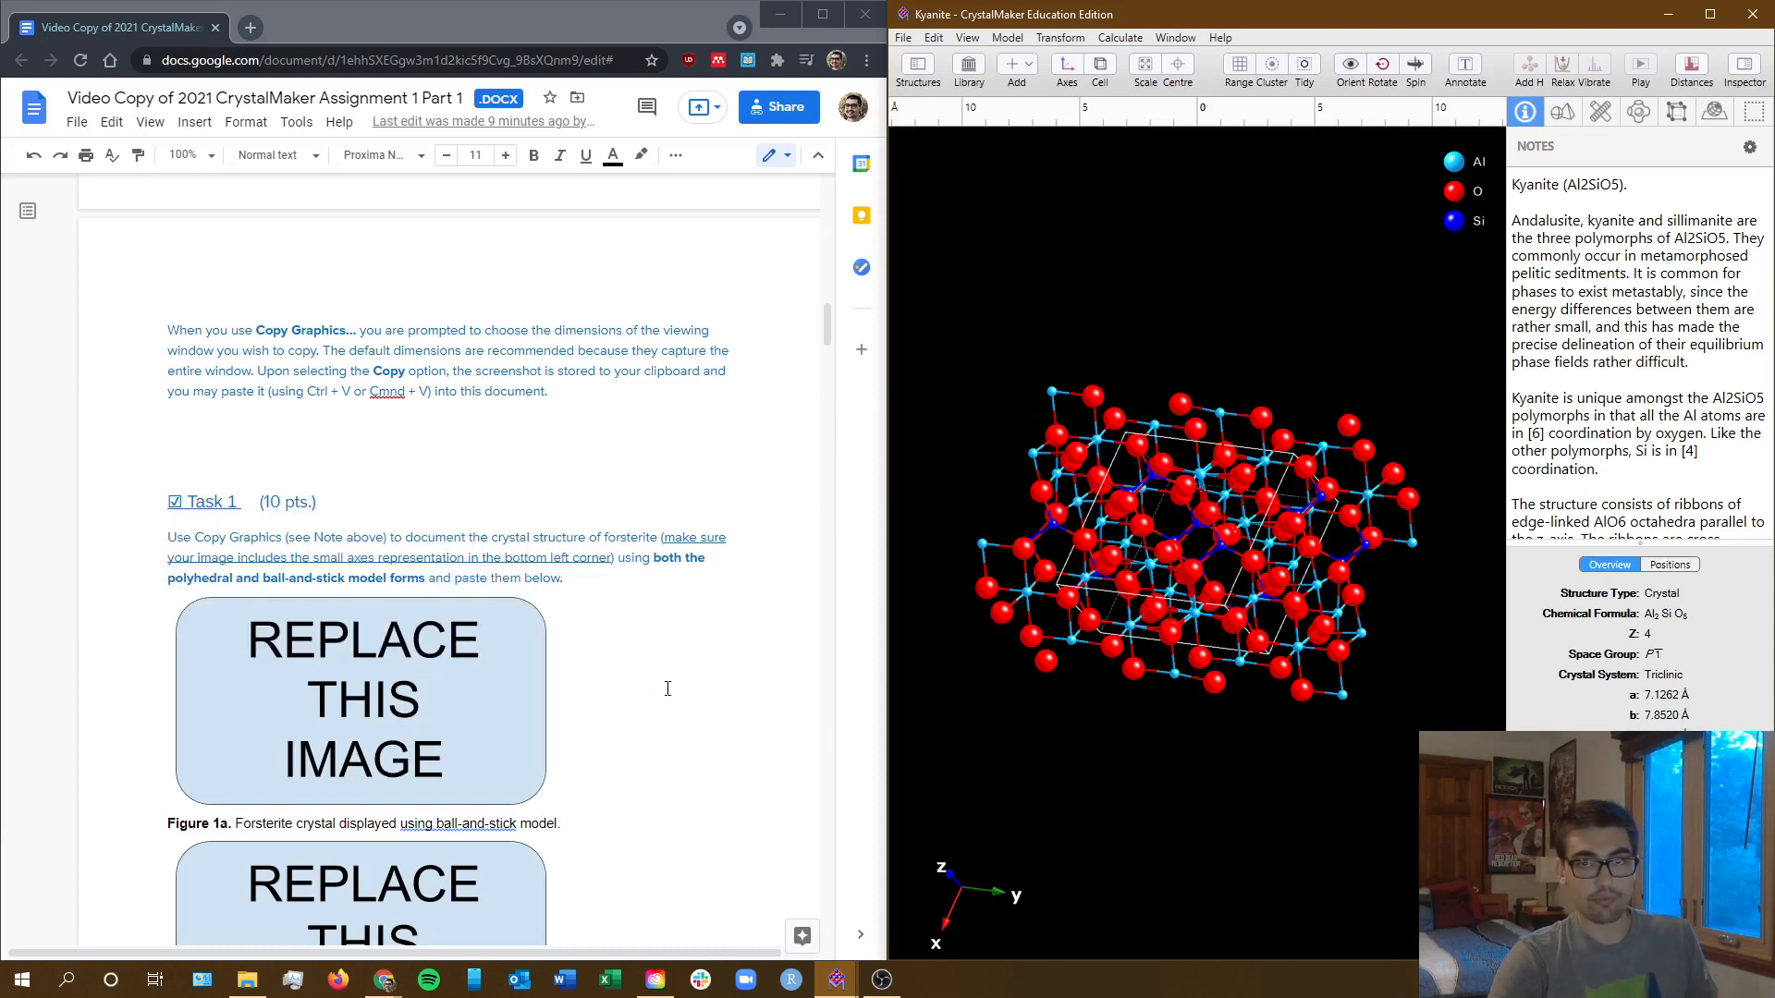
pyautogui.click(934, 37)
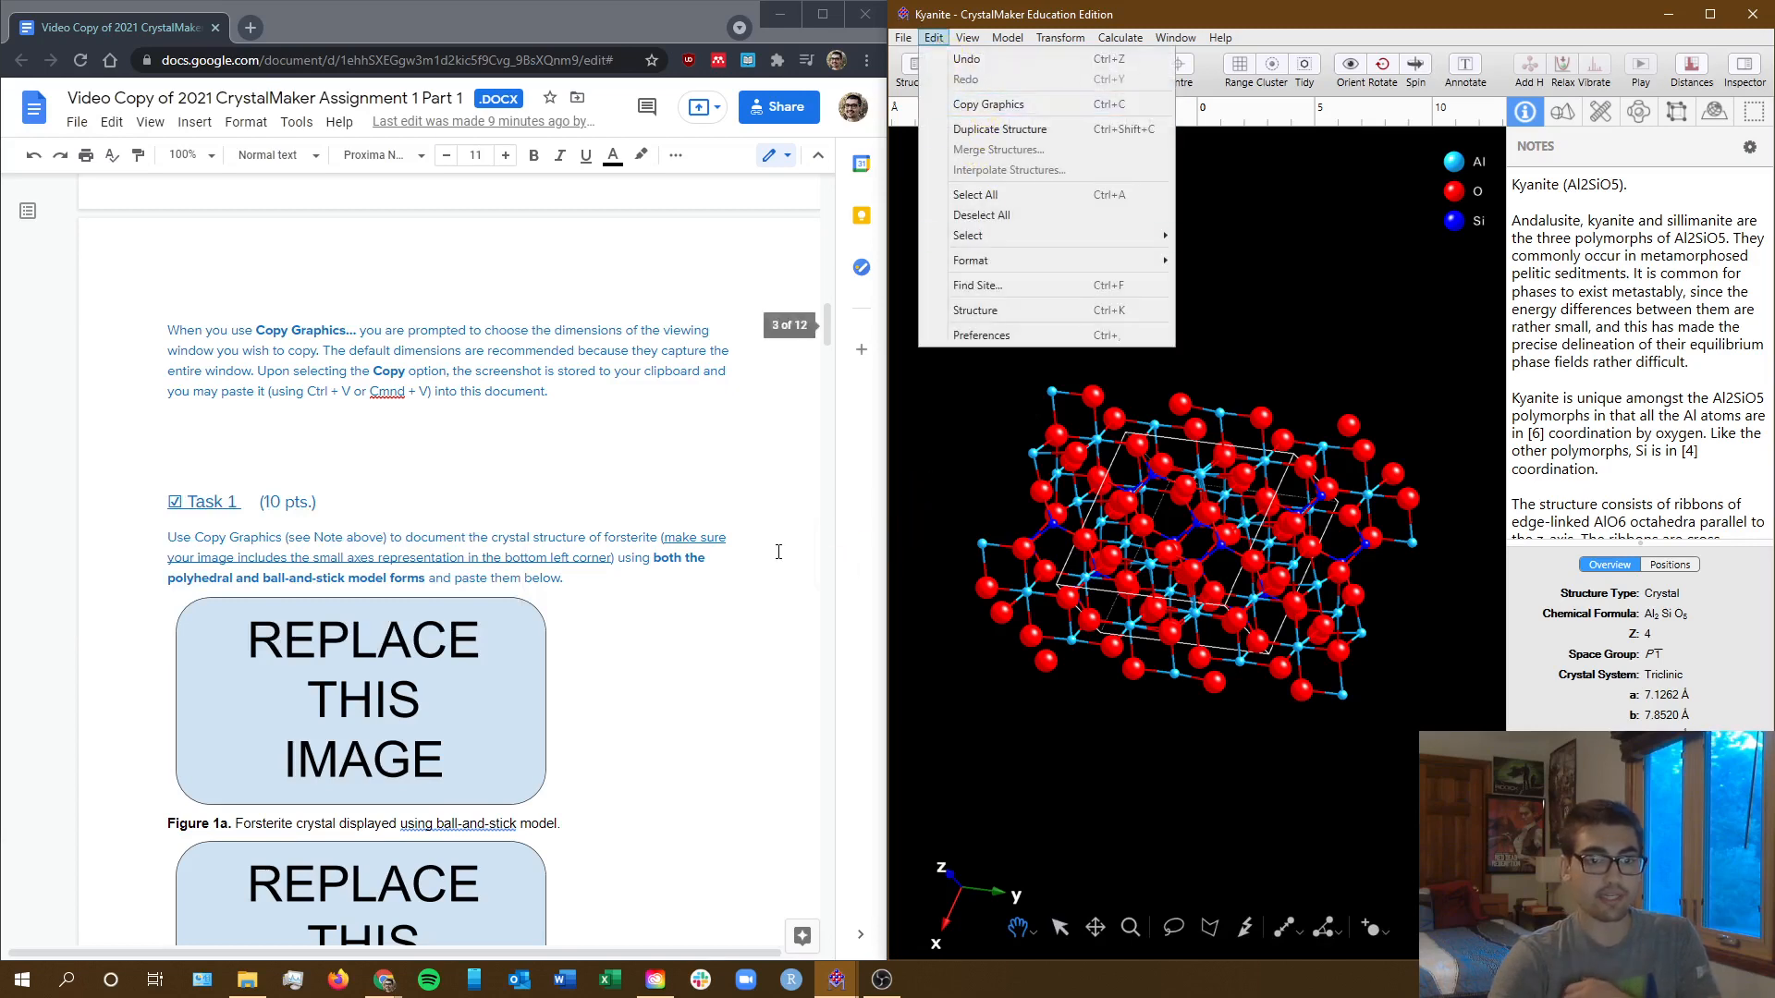
pyautogui.click(362, 29)
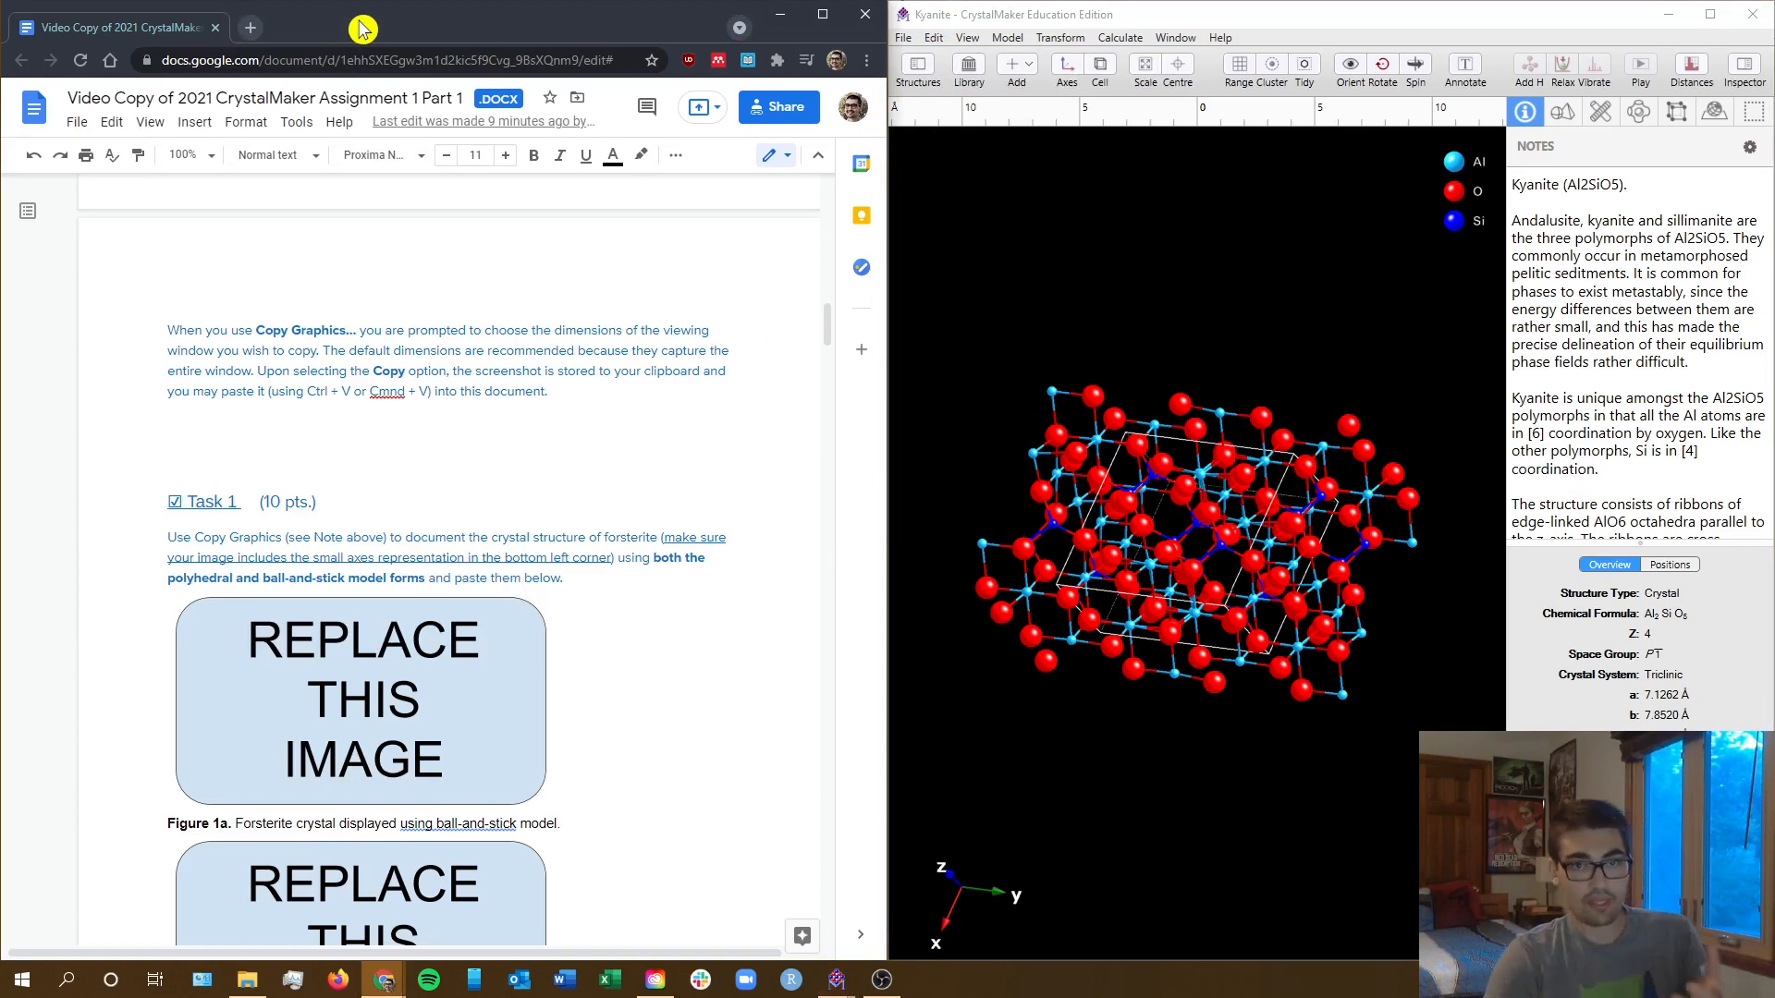
pyautogui.moveTo(259, 685); pyautogui.dragTo(648, 601)
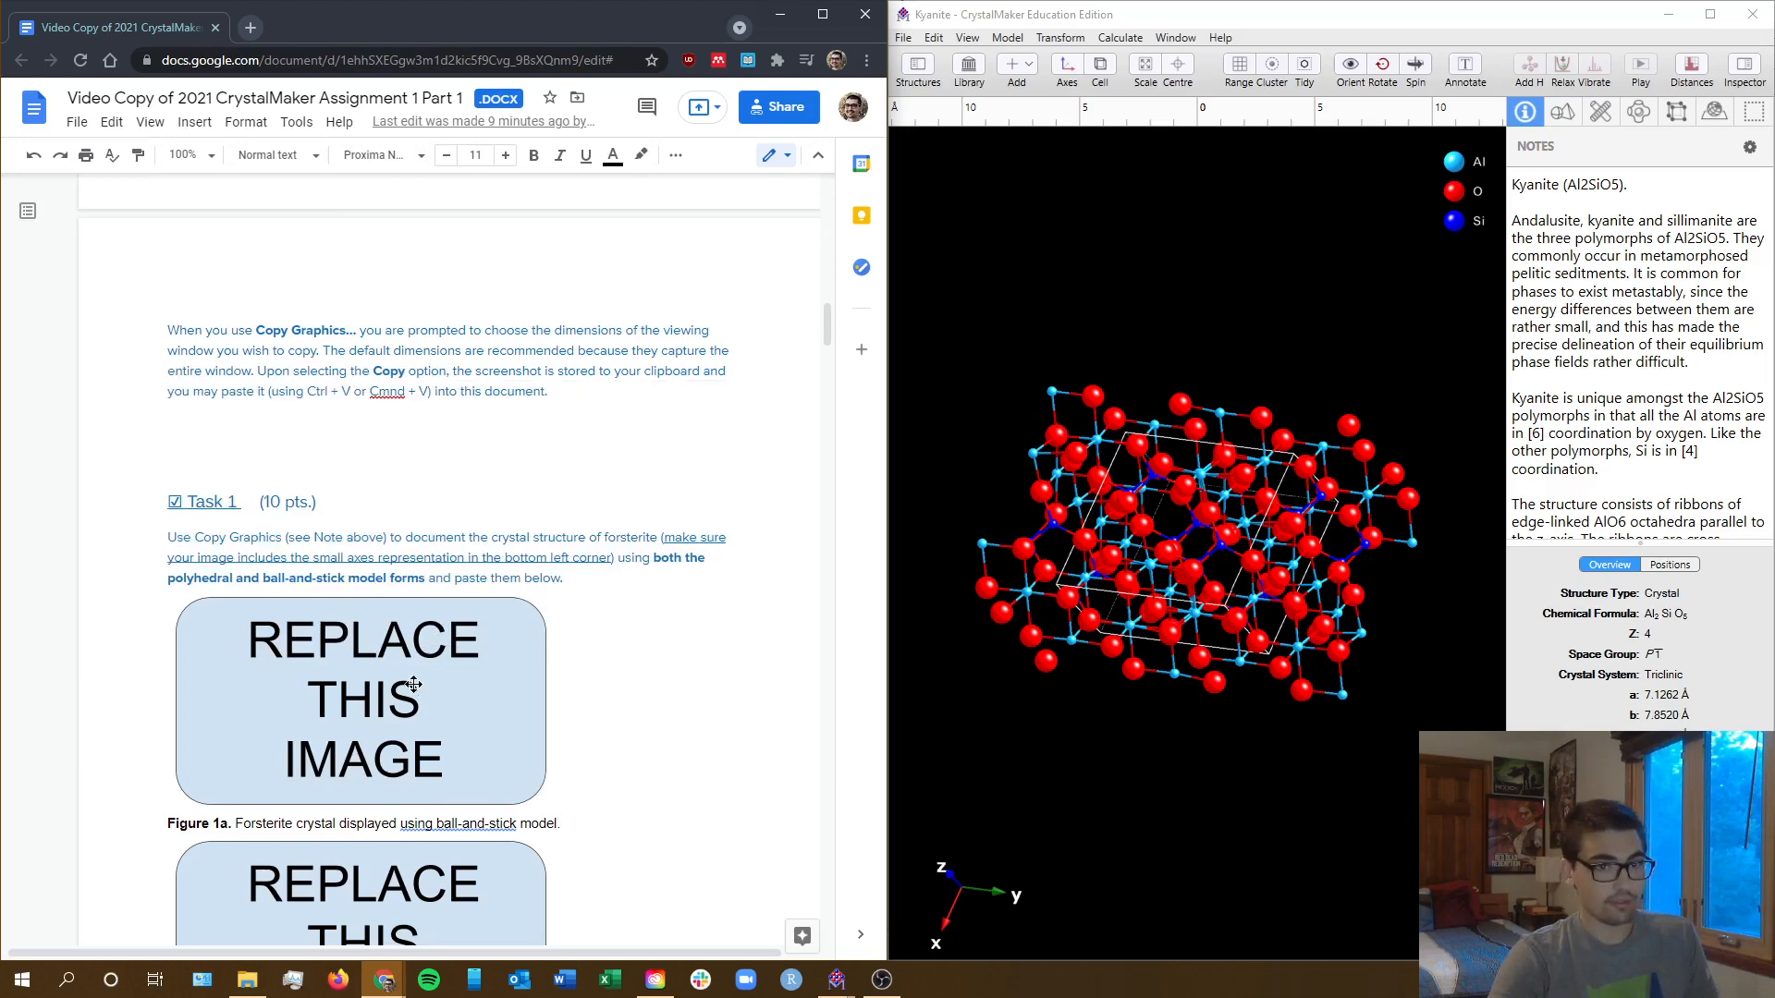
pyautogui.click(523, 699)
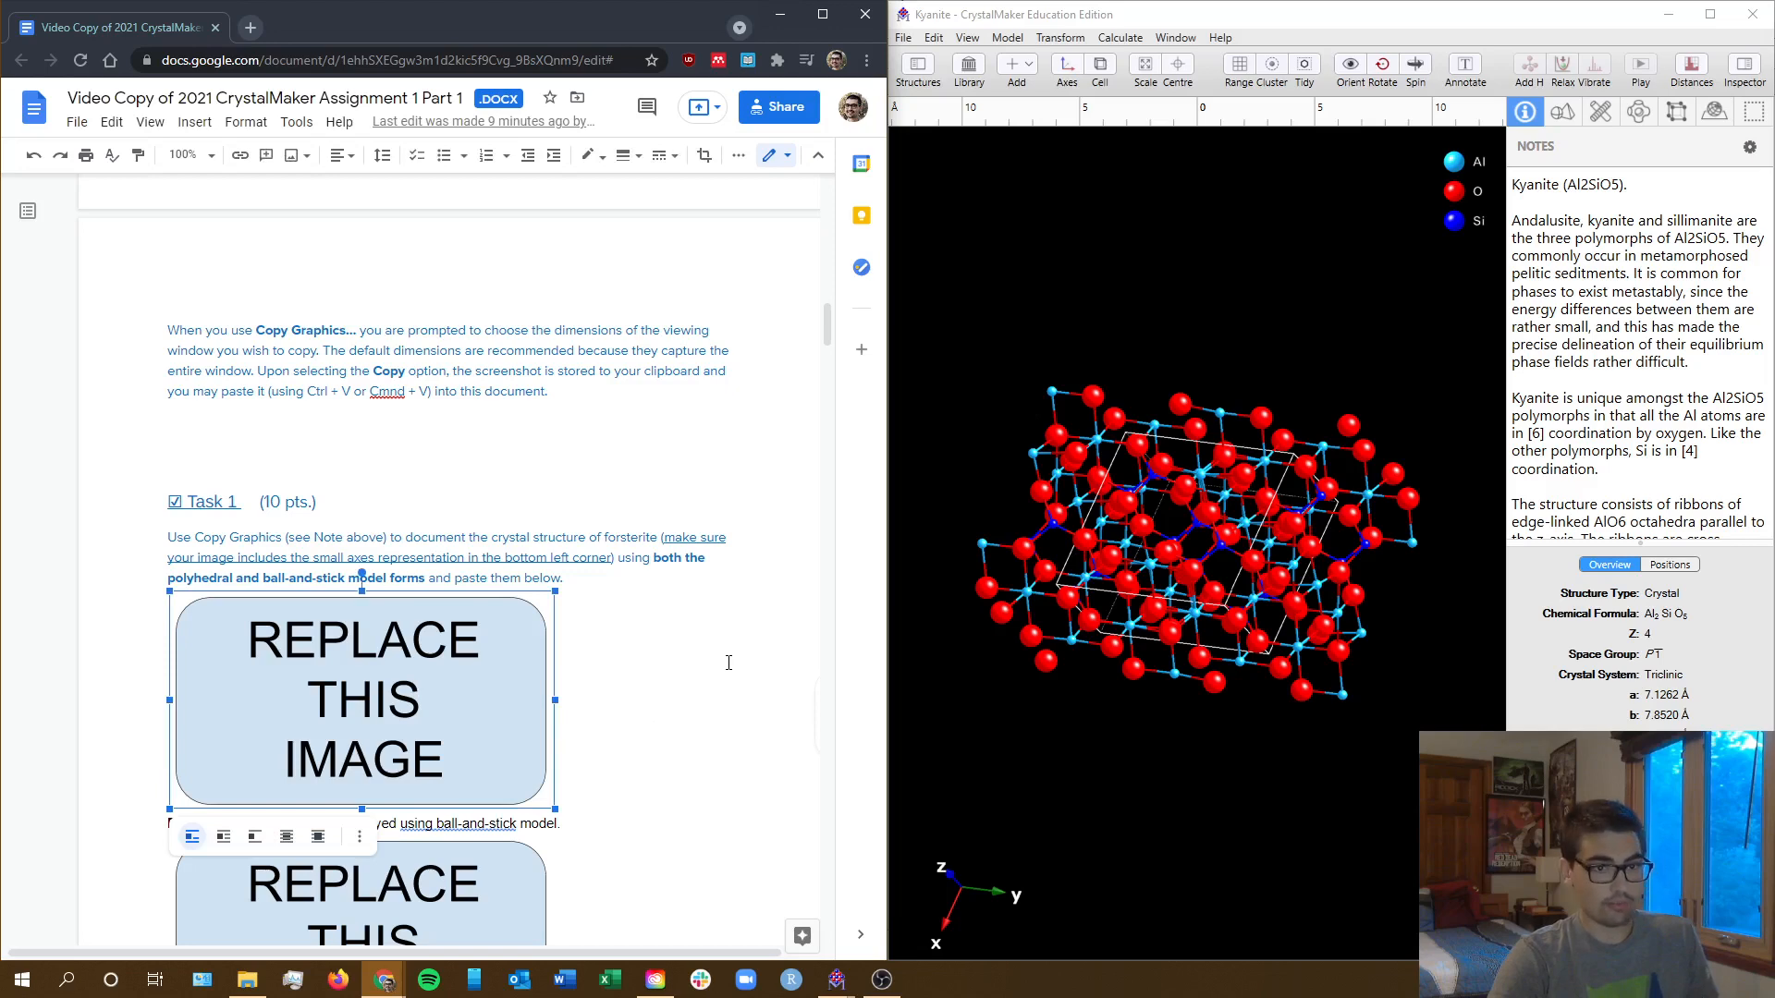
pyautogui.hotkey('ctrl', 'v')
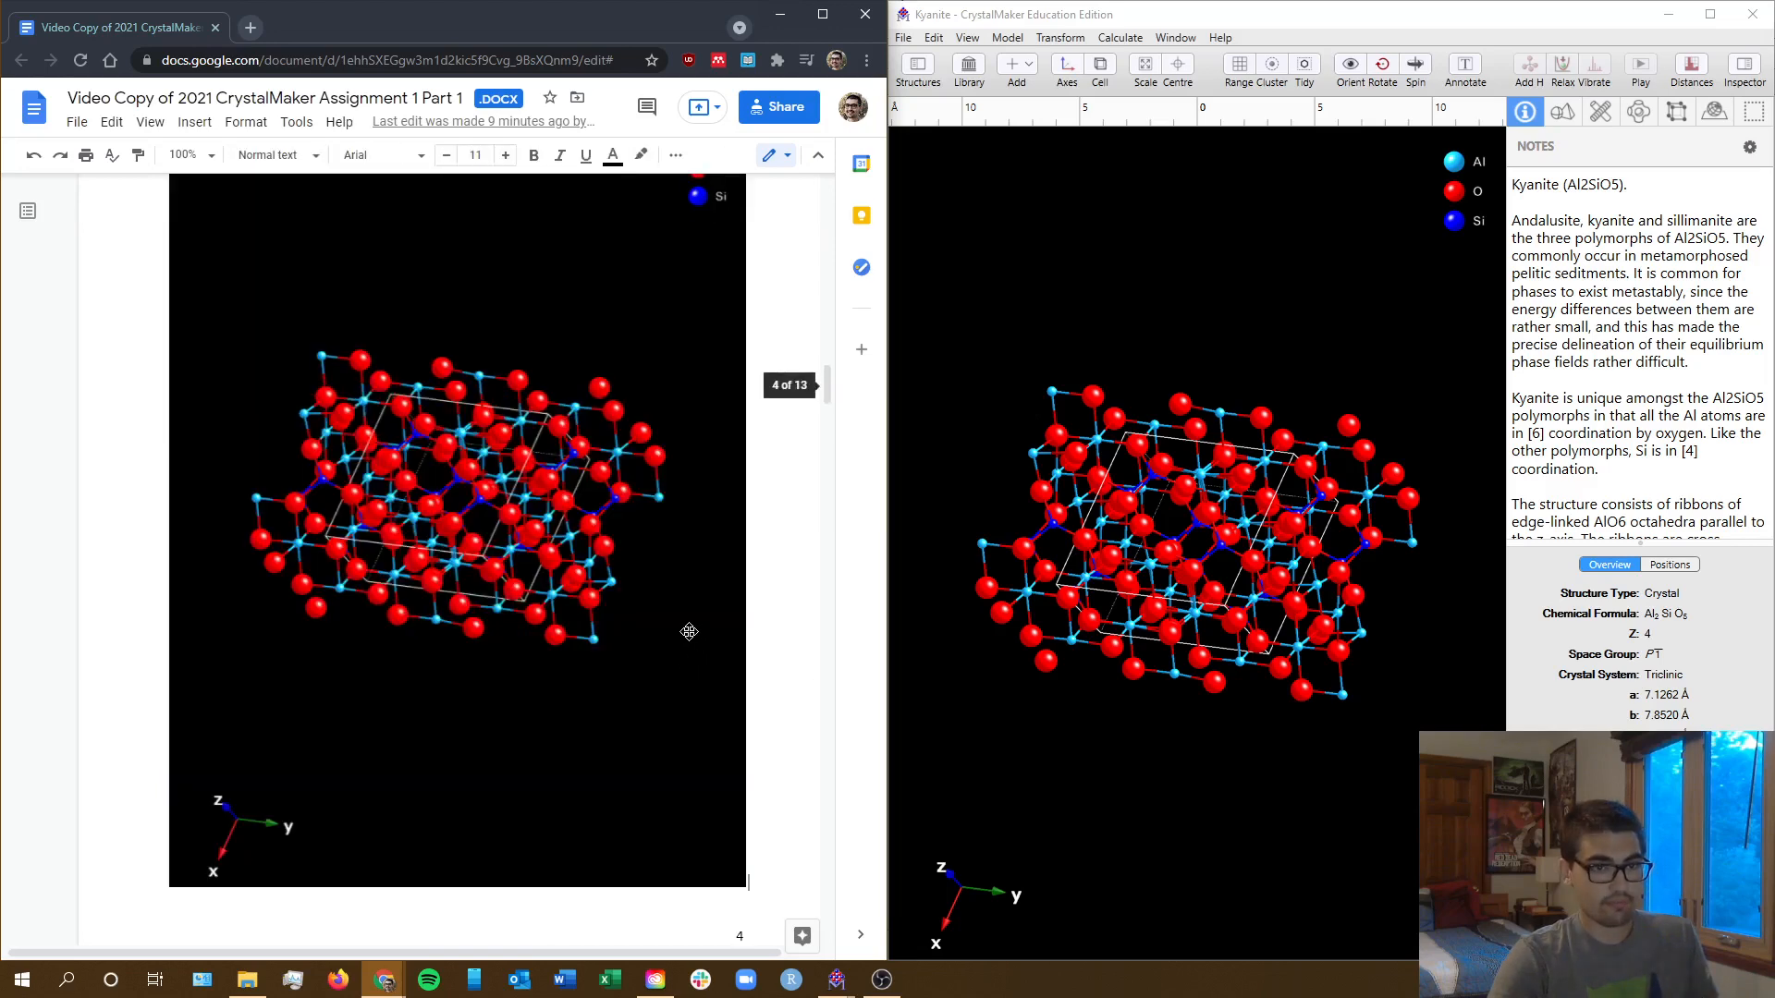
pyautogui.scroll(5, 689, 629)
pyautogui.scroll(5, 690, 631)
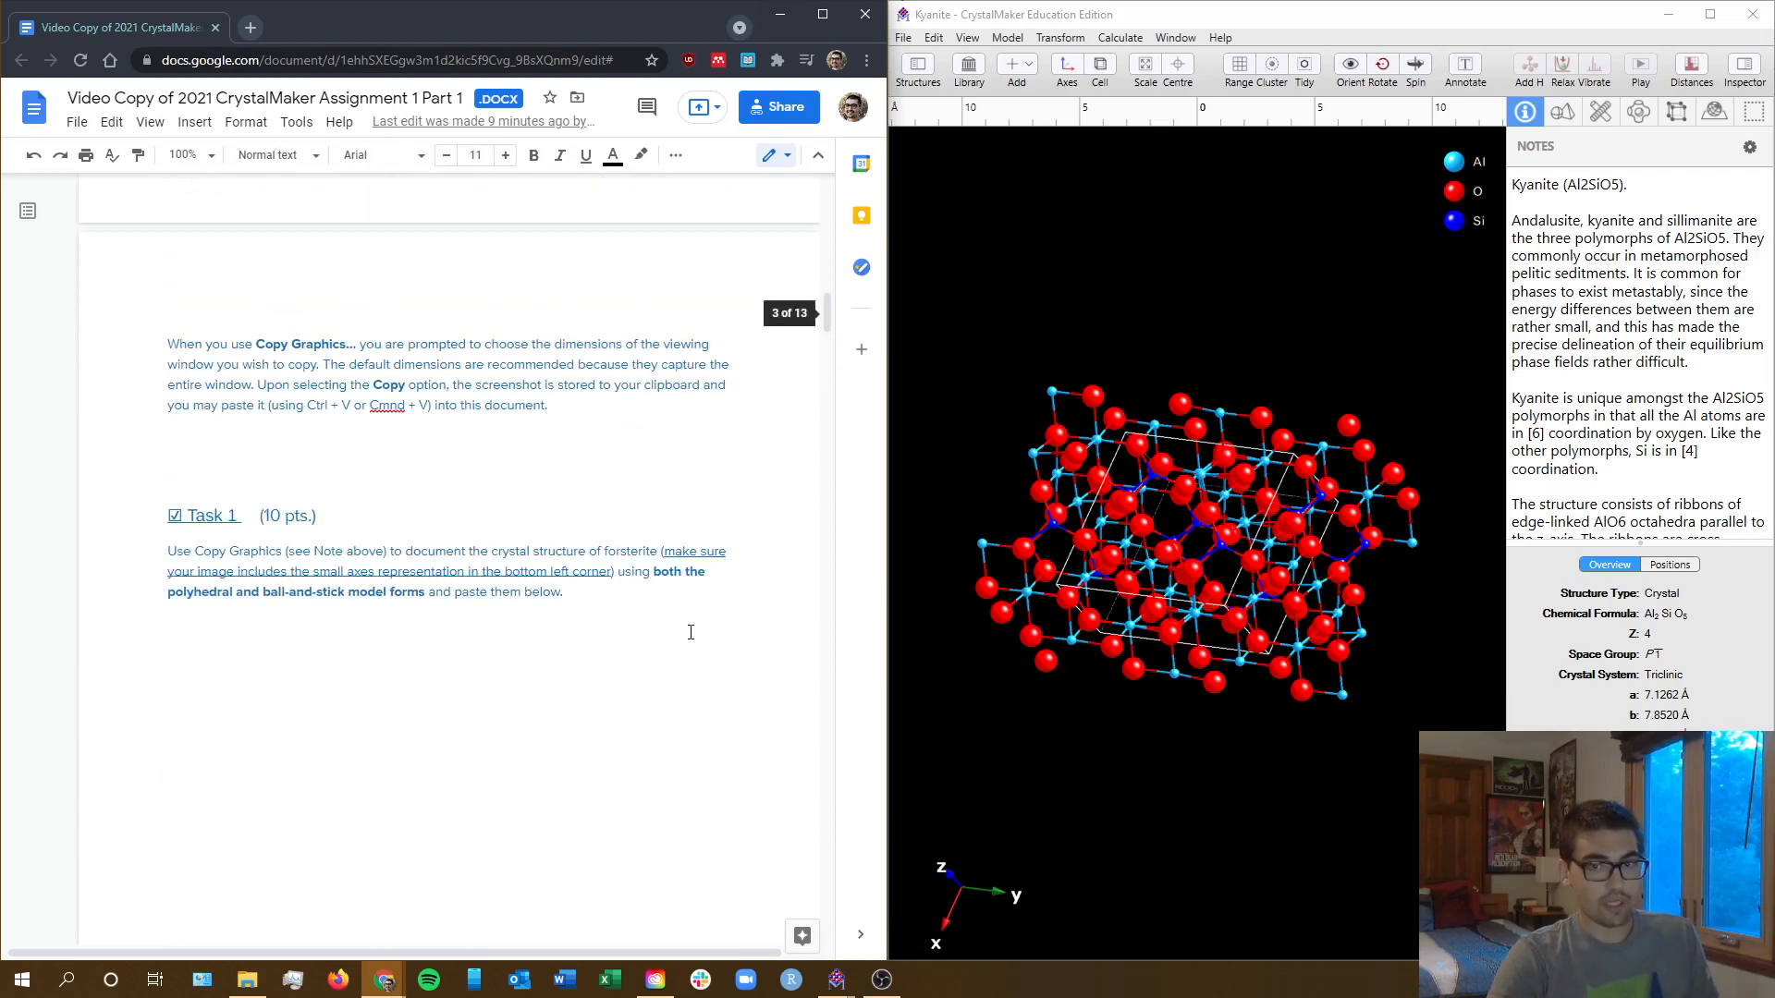
# - Check the kyanite graphic pasted under Task 1 and undo that replacement of the Figure 1a placeholder
pyautogui.scroll(-11, 596, 657)
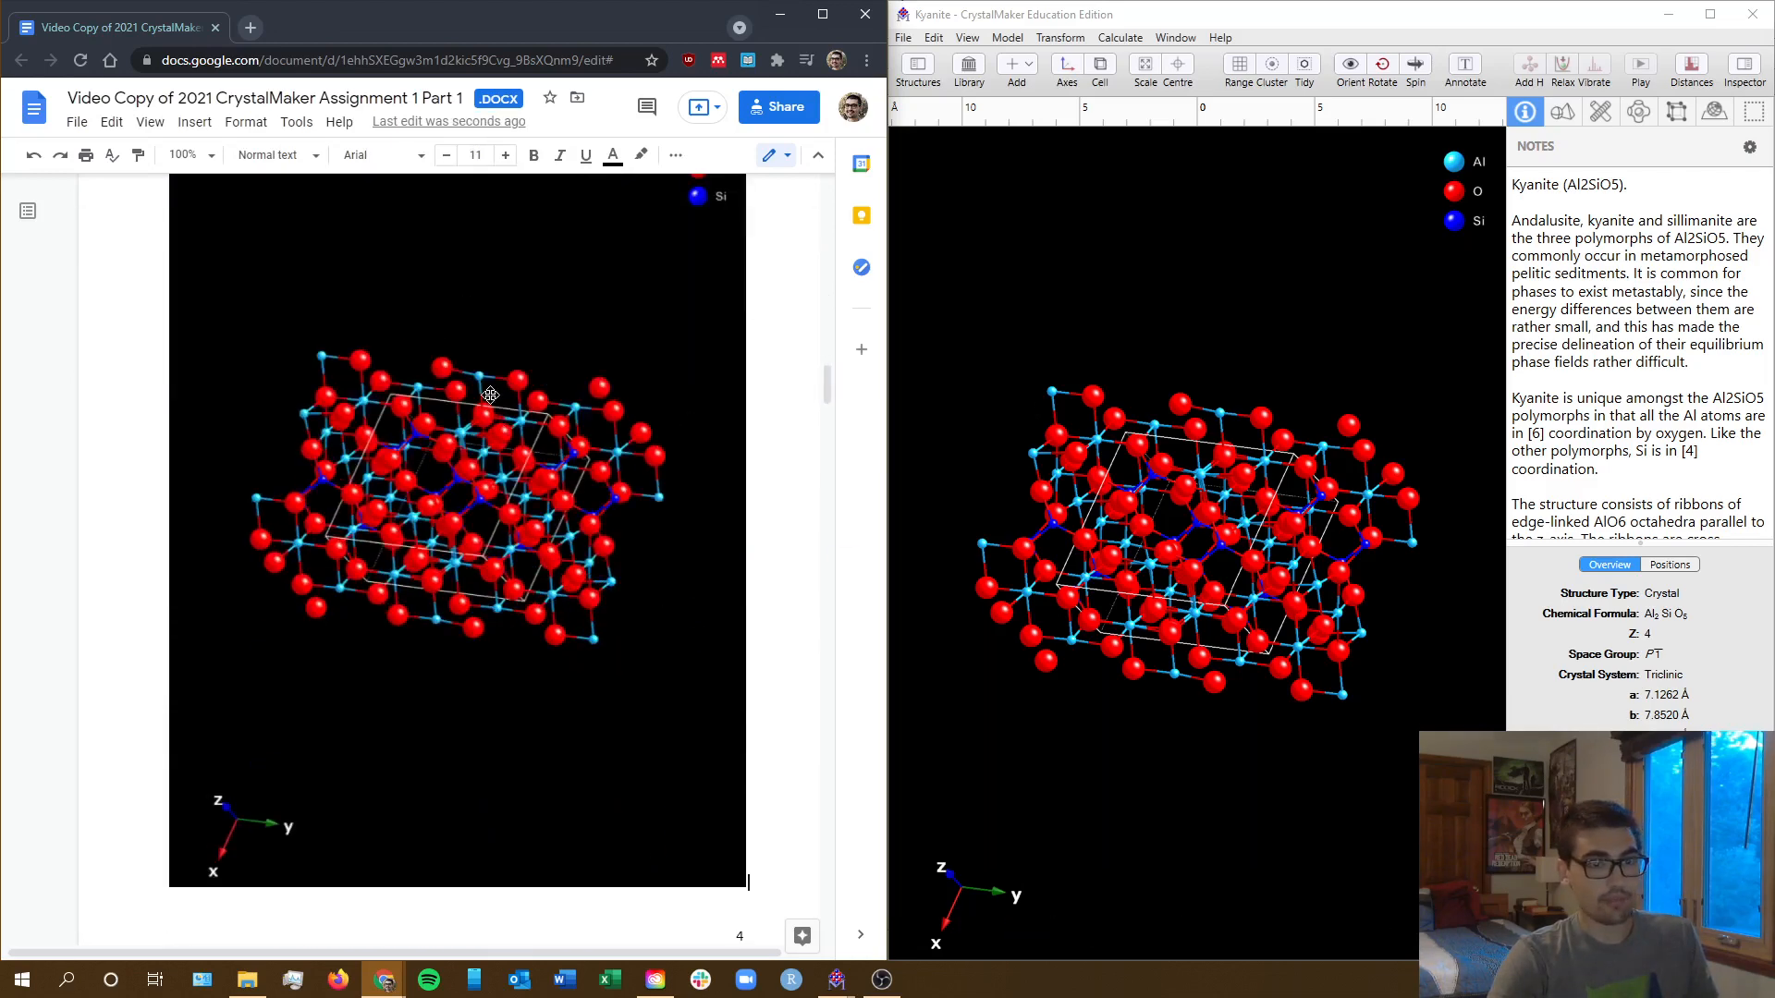
pyautogui.scroll(-3, 446, 575)
pyautogui.scroll(6, 446, 575)
pyautogui.scroll(-3, 462, 578)
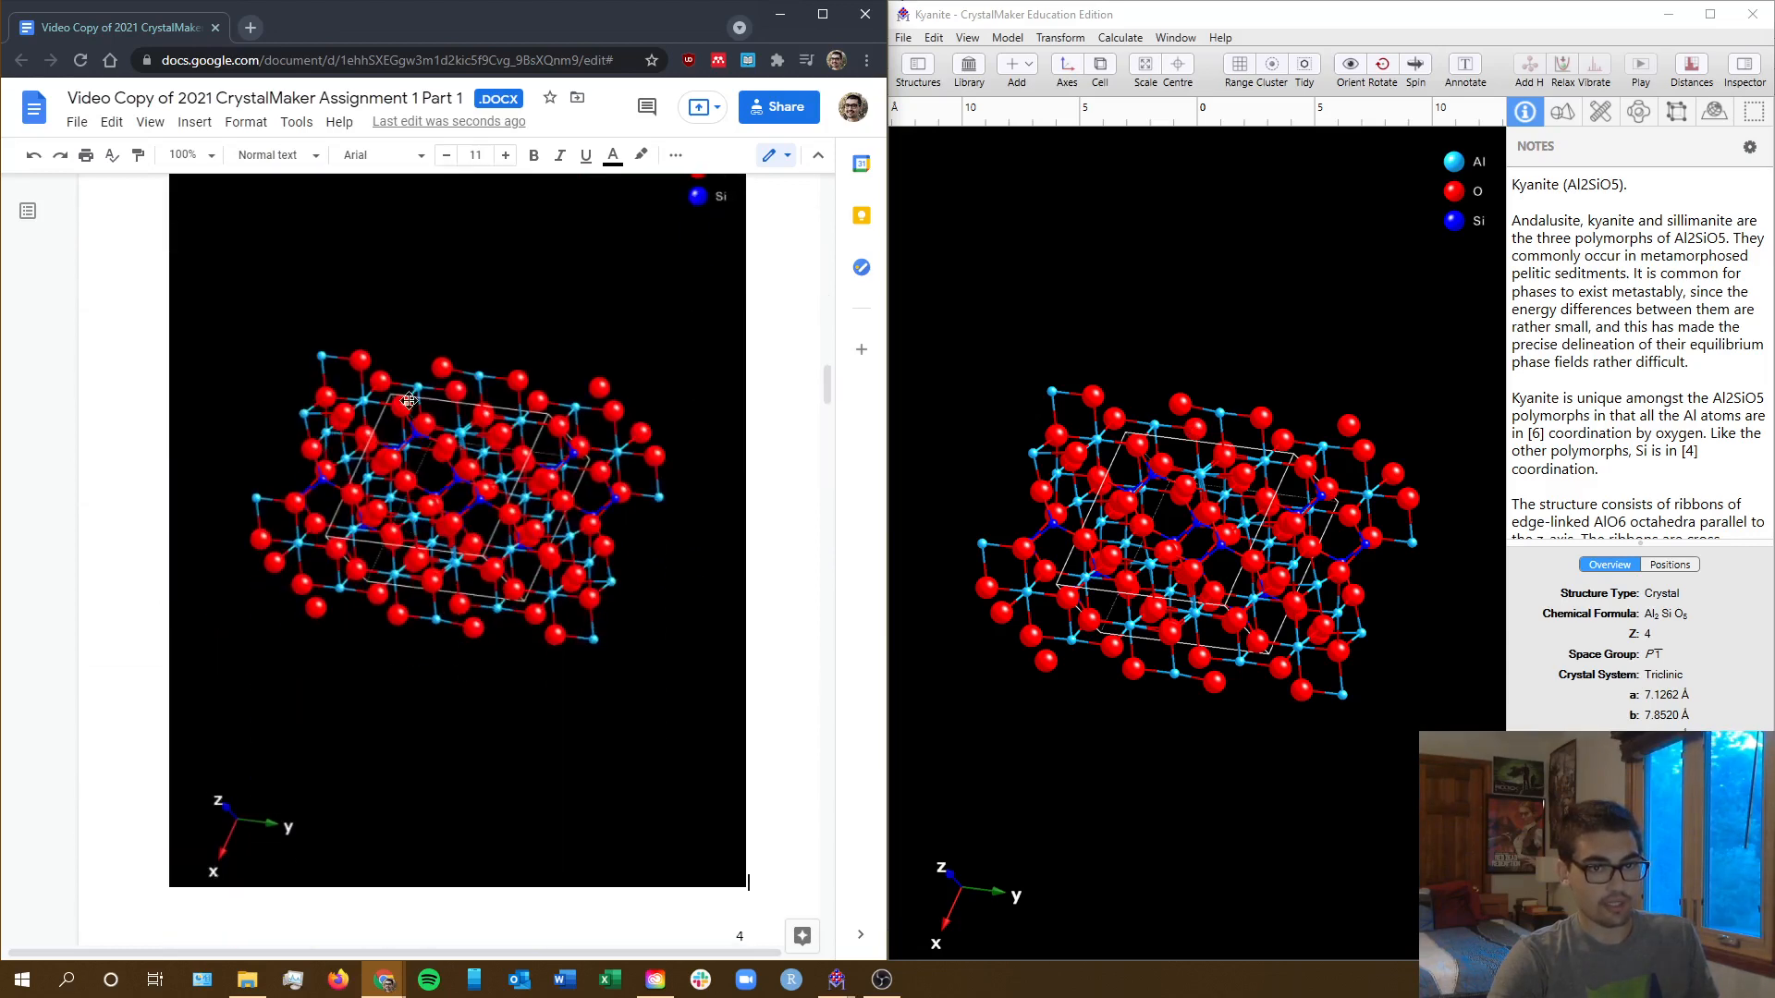
pyautogui.scroll(3, 467, 639)
pyautogui.hotkey('ctrl', 'z')
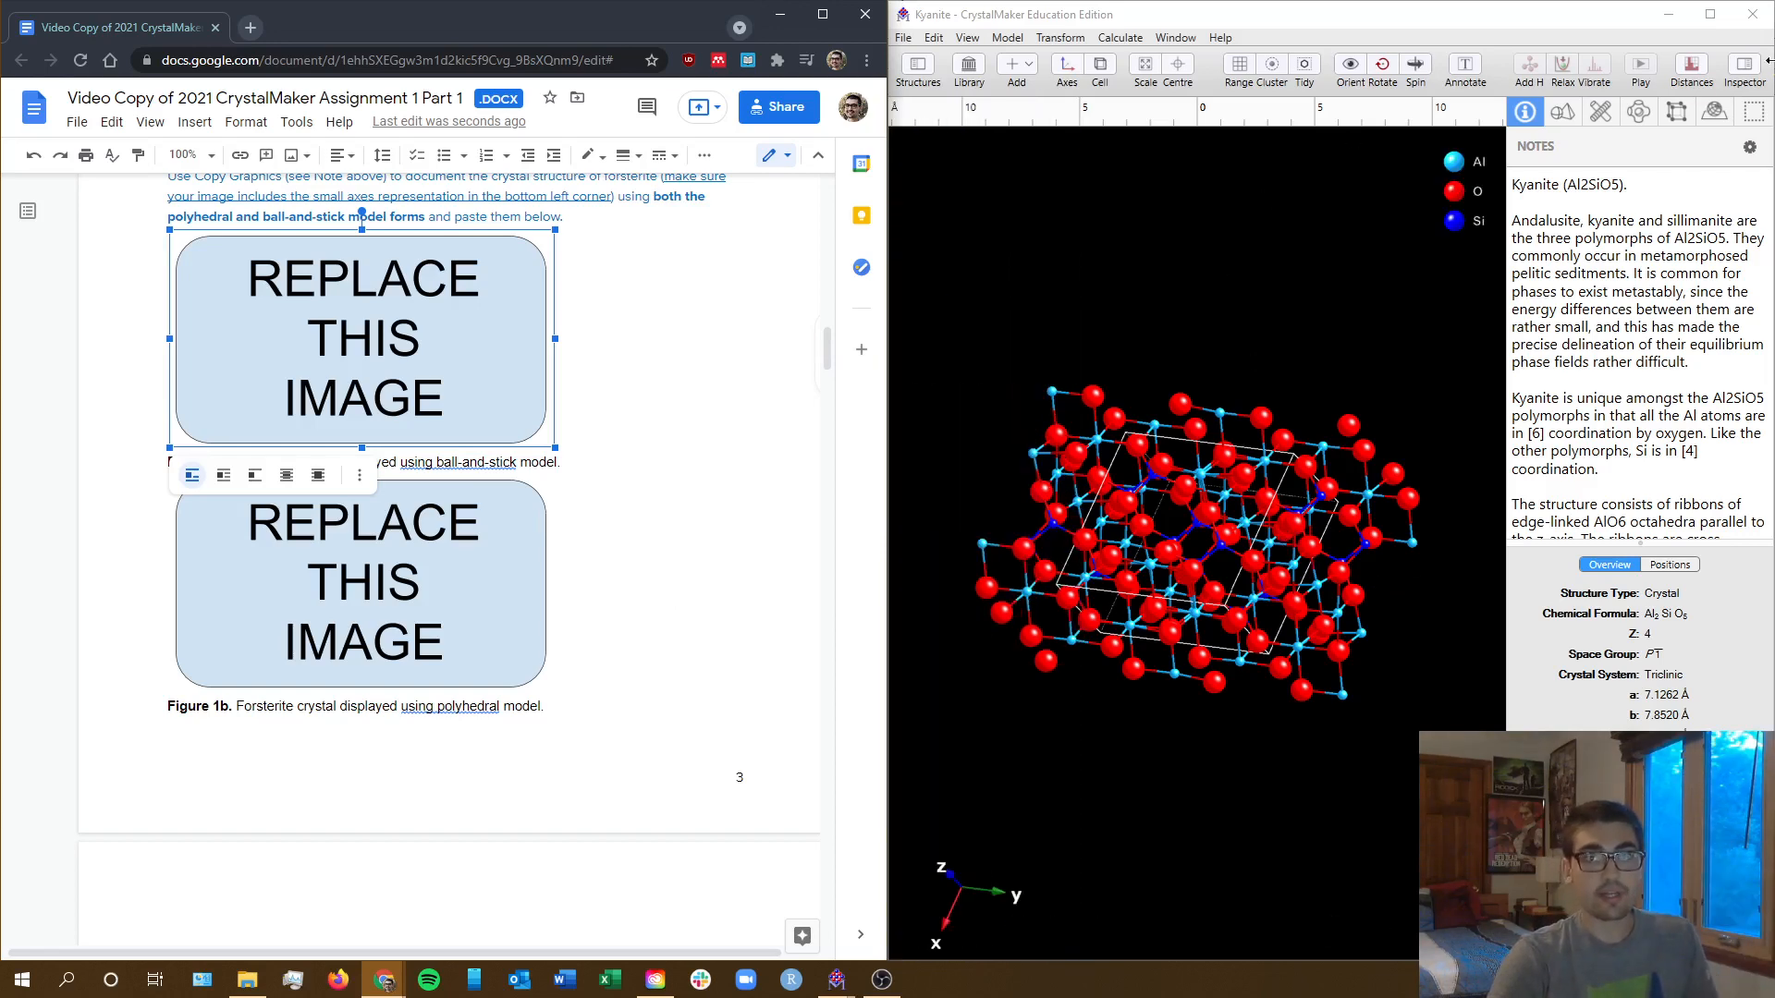
# - Maximize the Kyanite window, copy the graphics of the ball-and-stick model and replace the Figure 1a placeholder image with them
pyautogui.click(1719, 23)
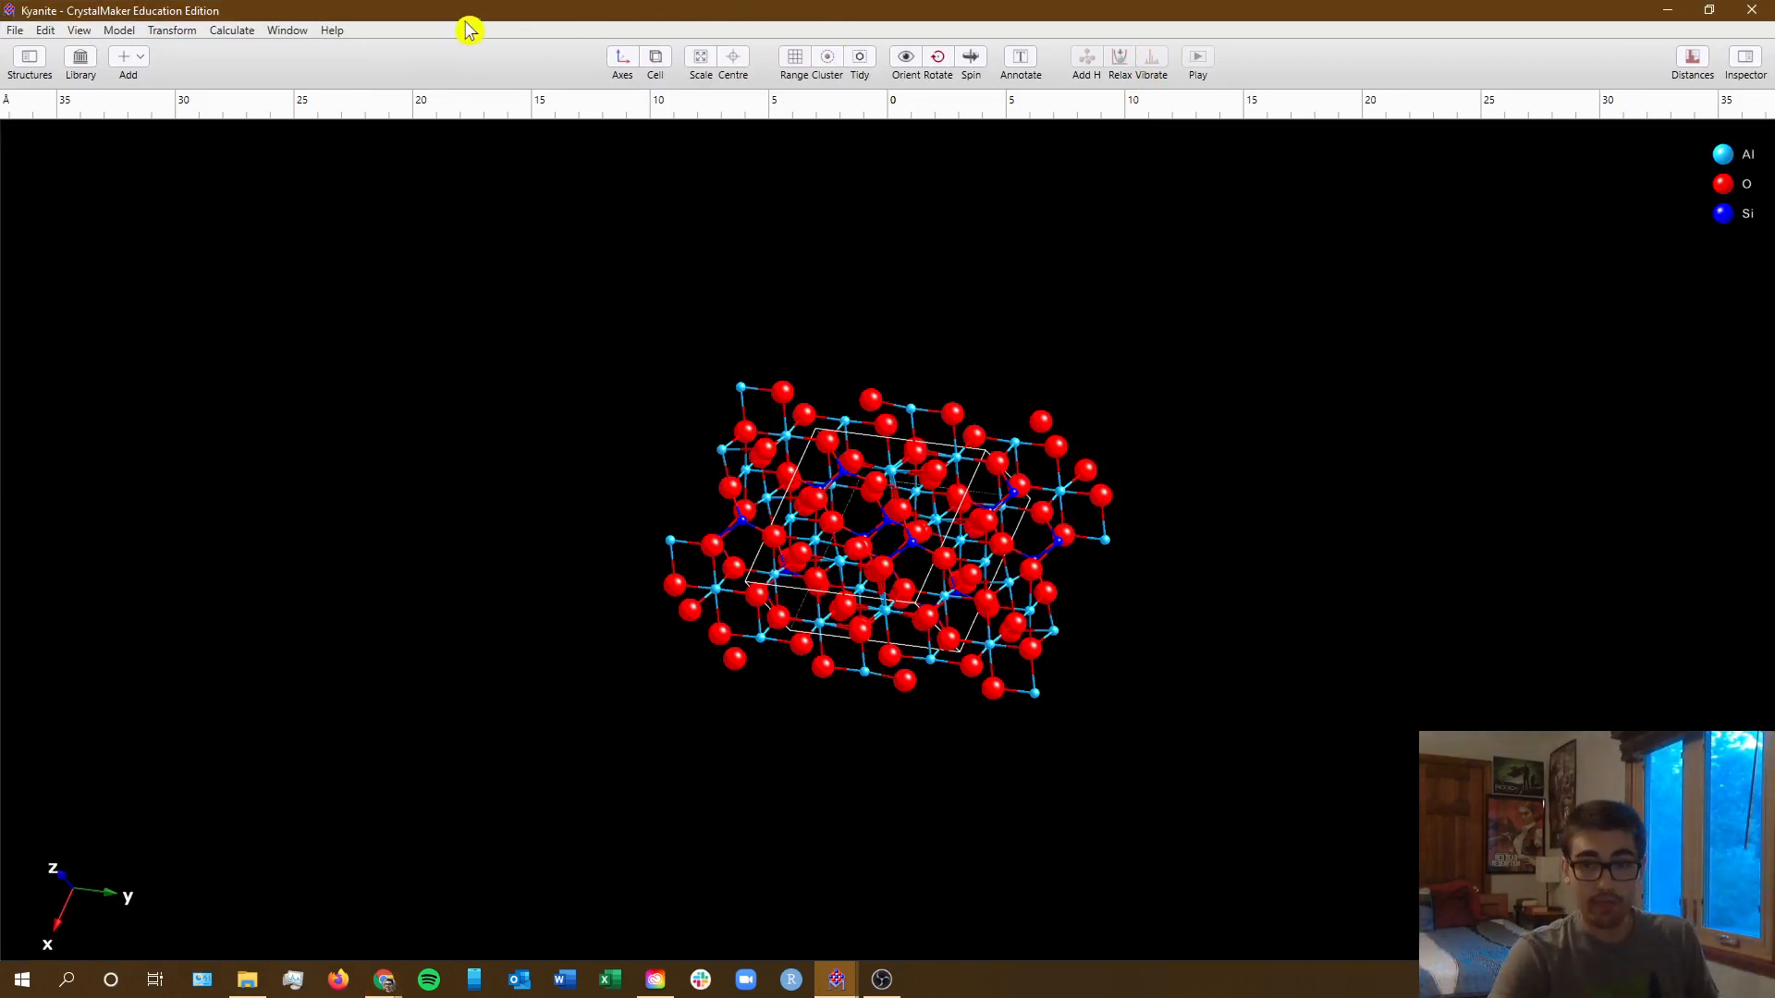
pyautogui.click(45, 30)
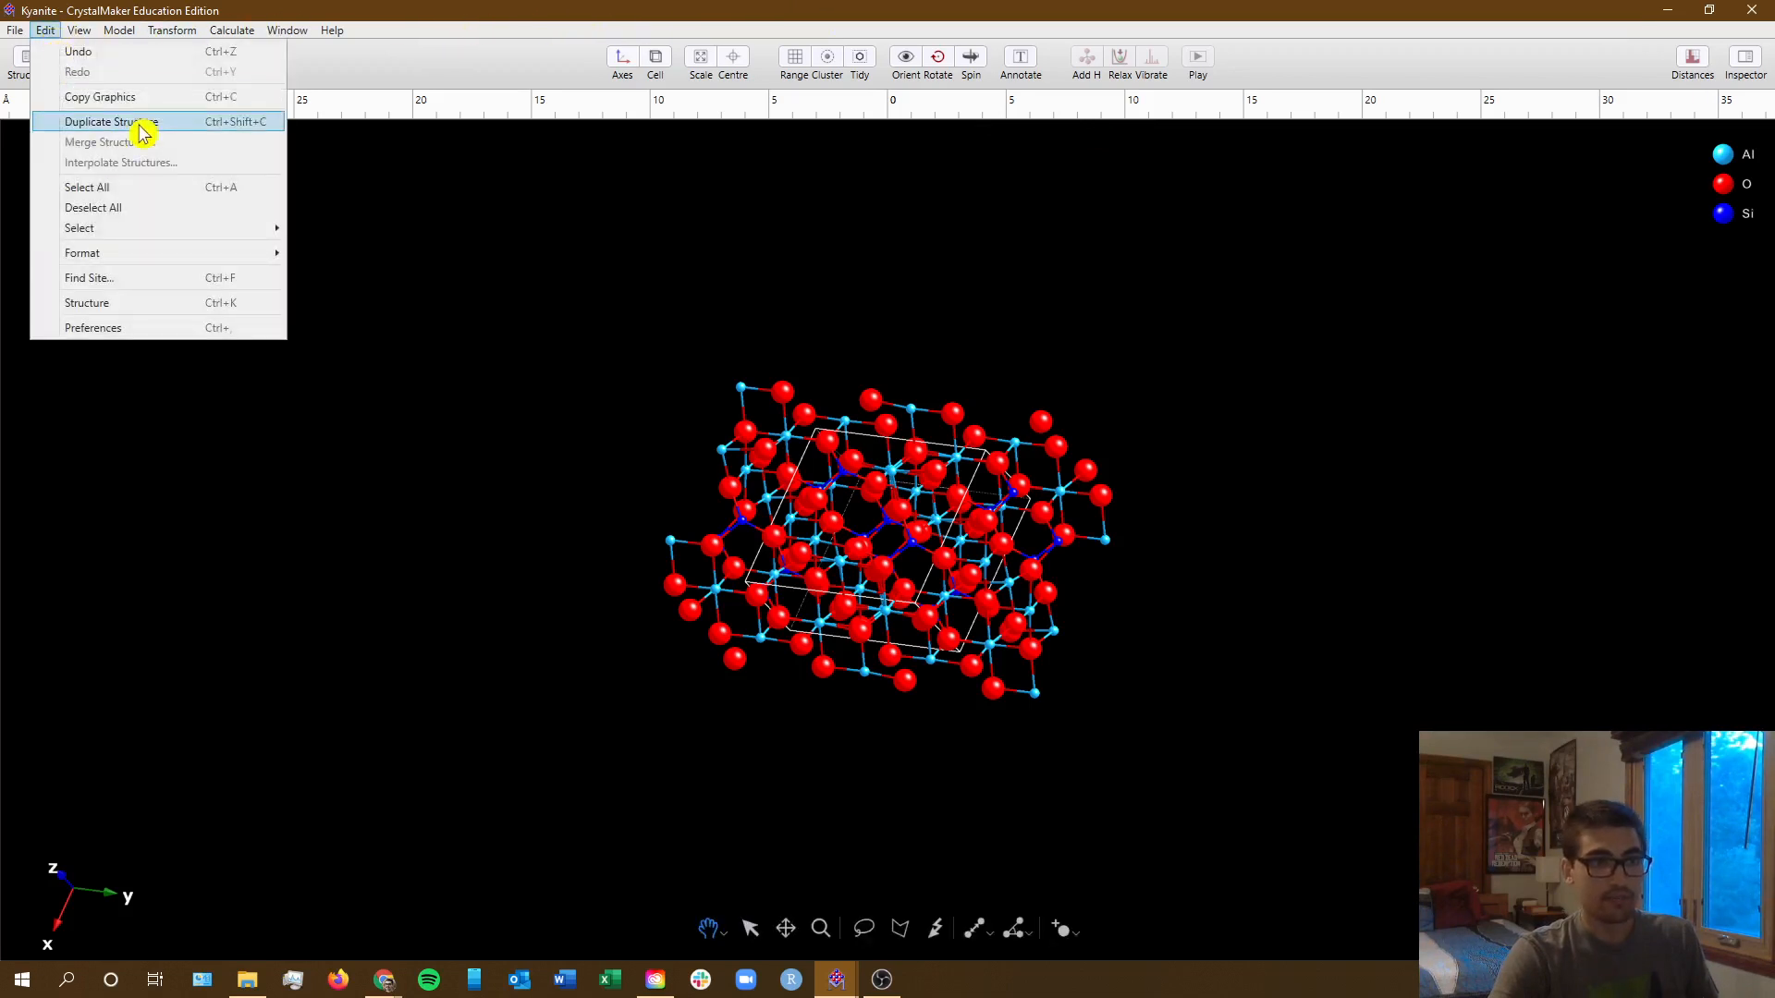
pyautogui.click(178, 108)
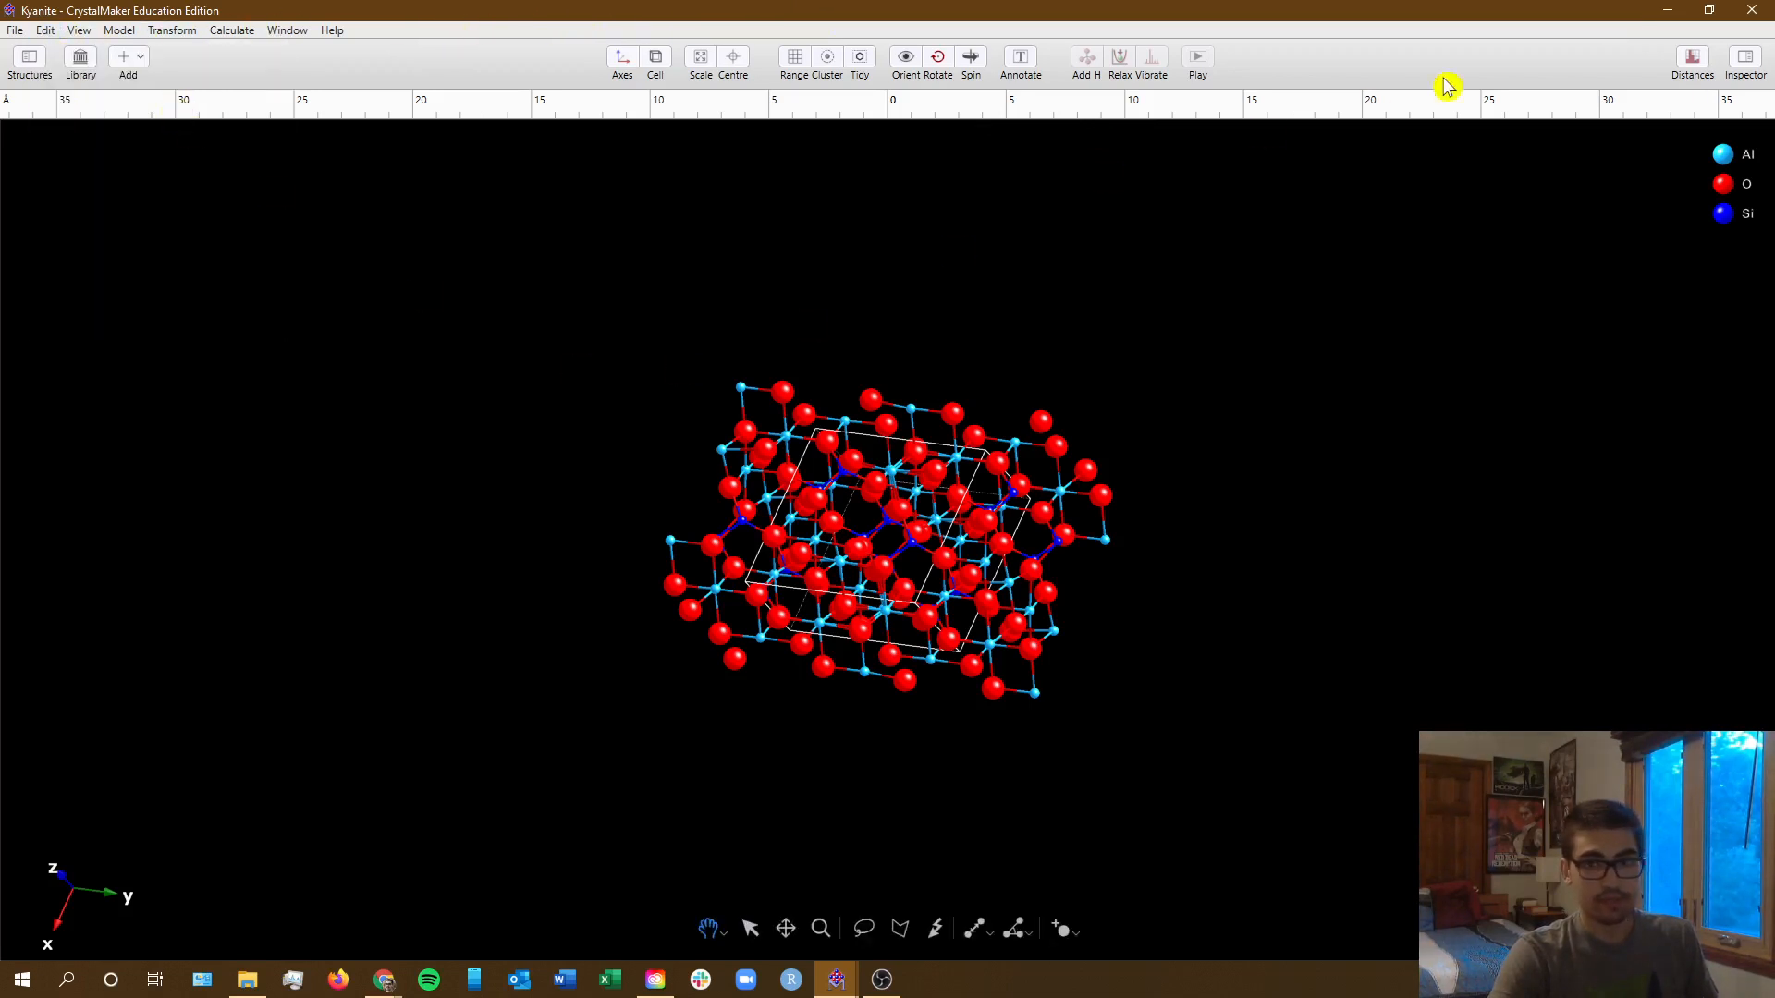
pyautogui.click(1671, 16)
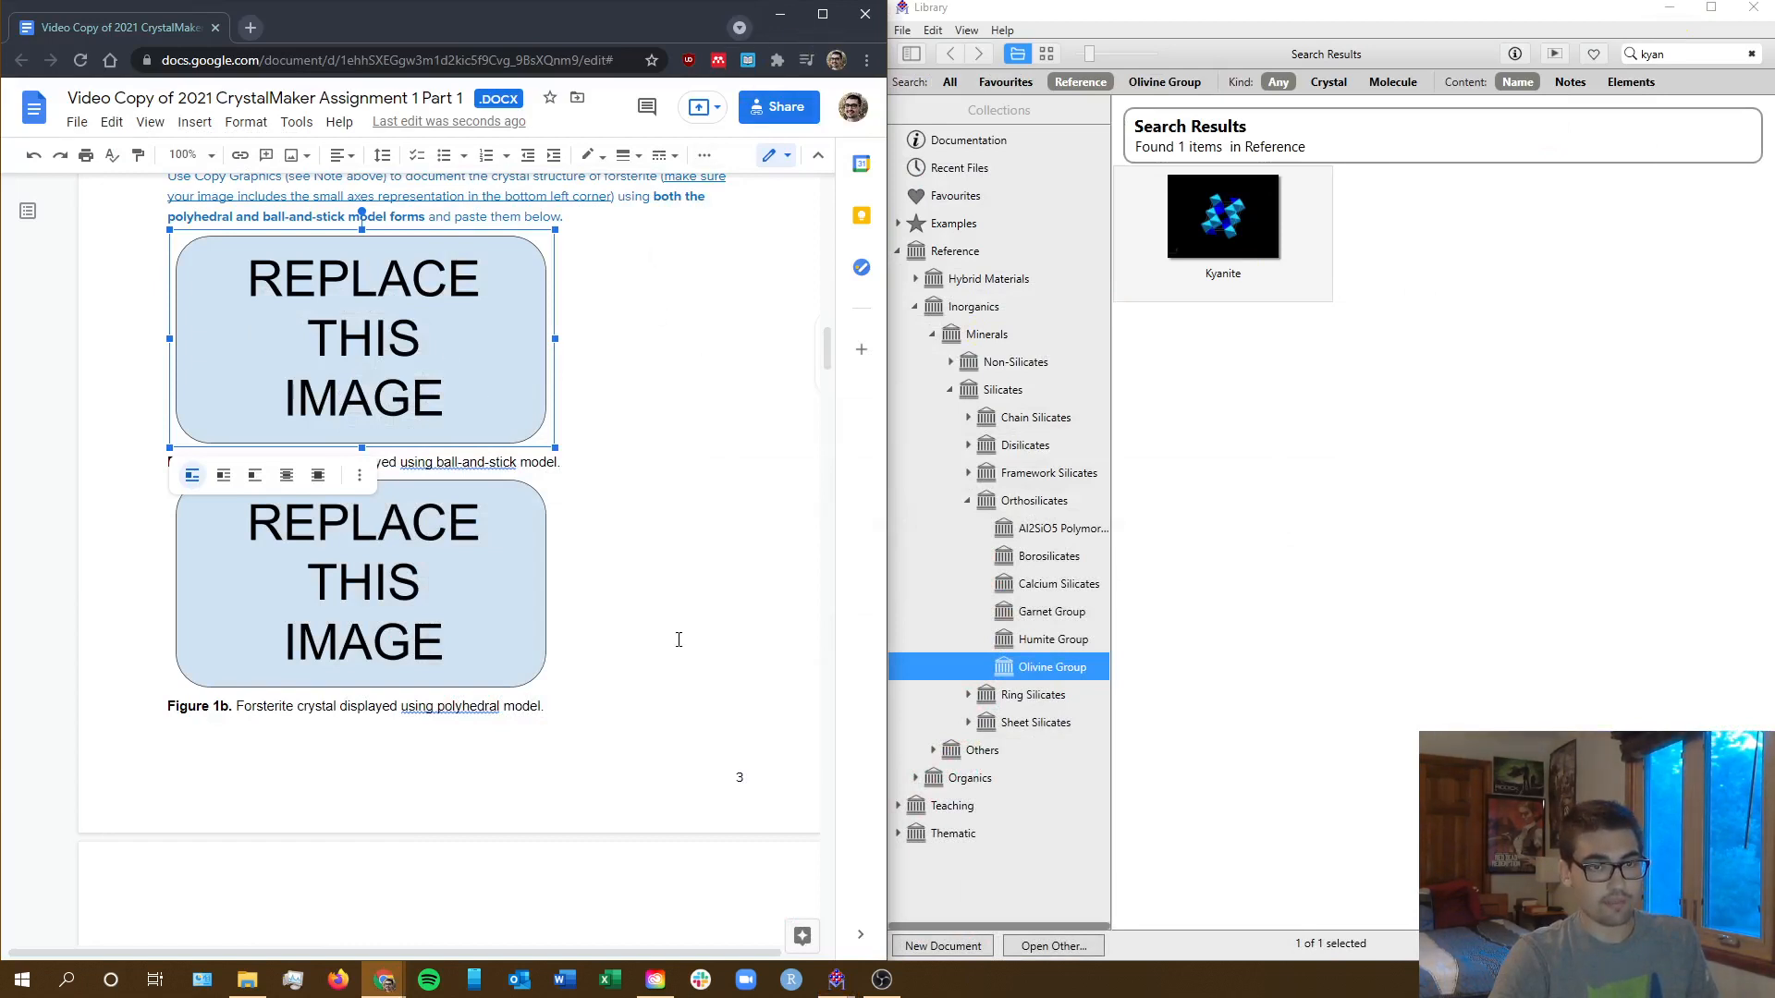
pyautogui.hotkey('ctrl', 'v')
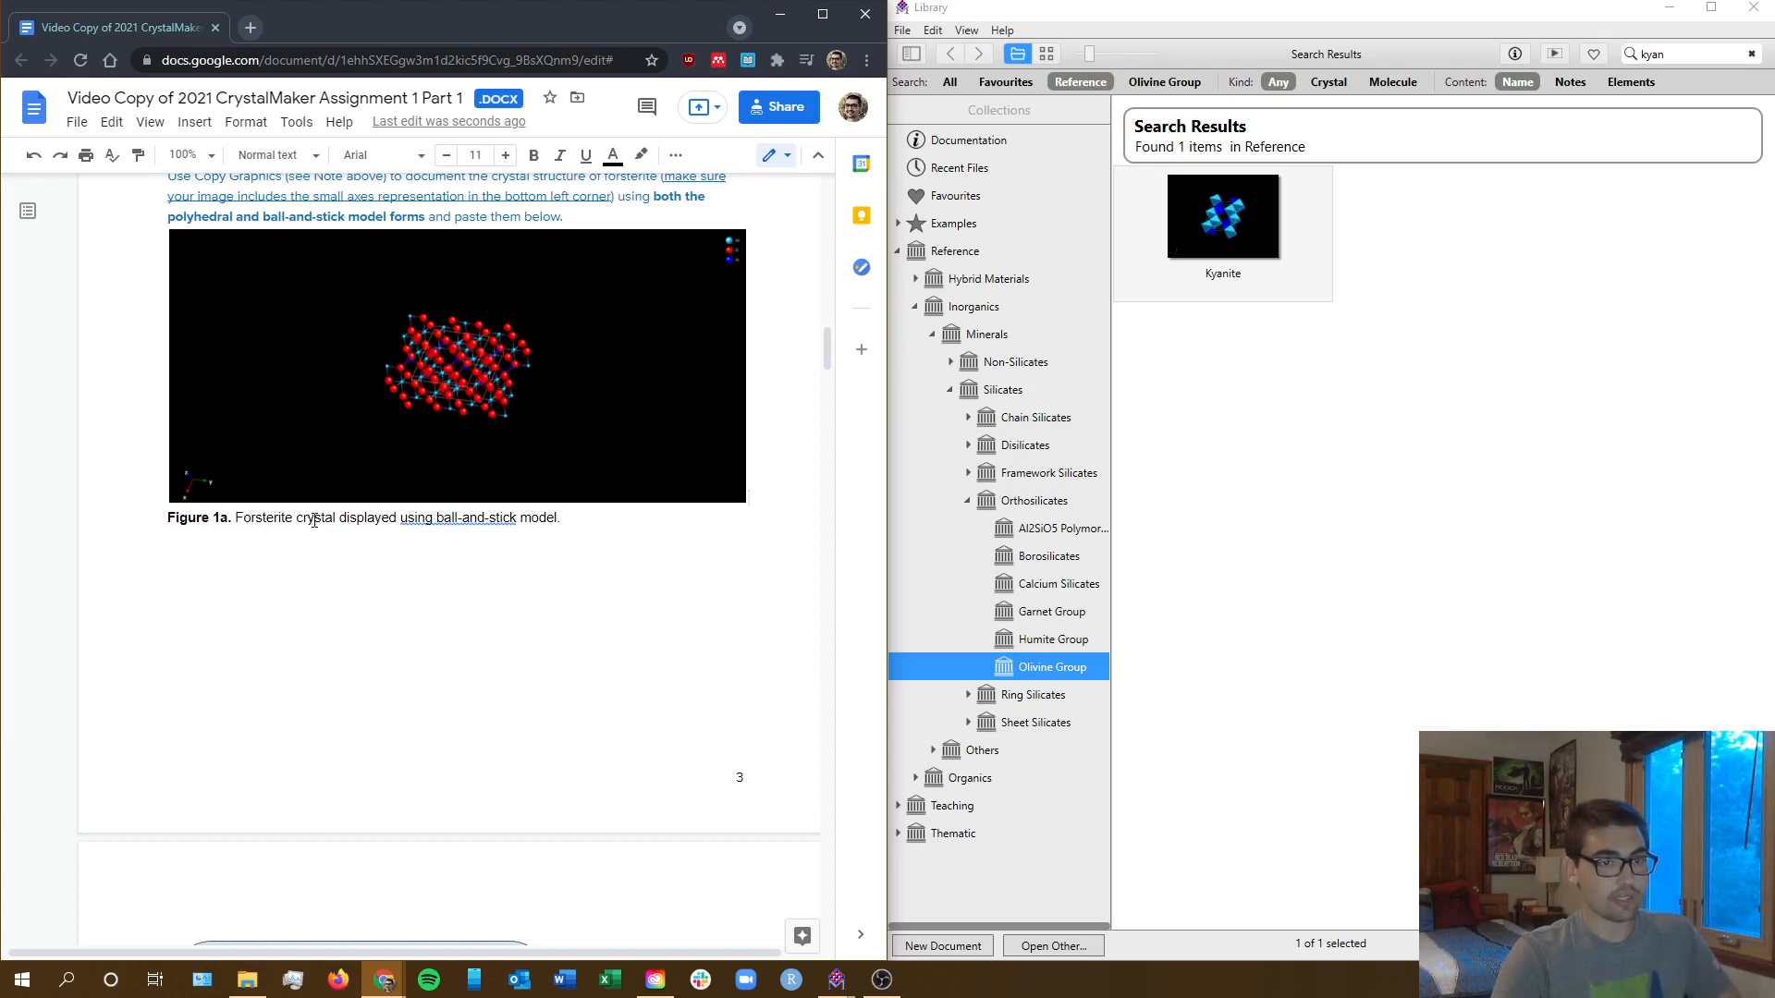
# - Check the Figure 1b caption, return to the Kyanite structure in CrystalMaker and change its model to Polyhedral
pyautogui.scroll(-3, 348, 578)
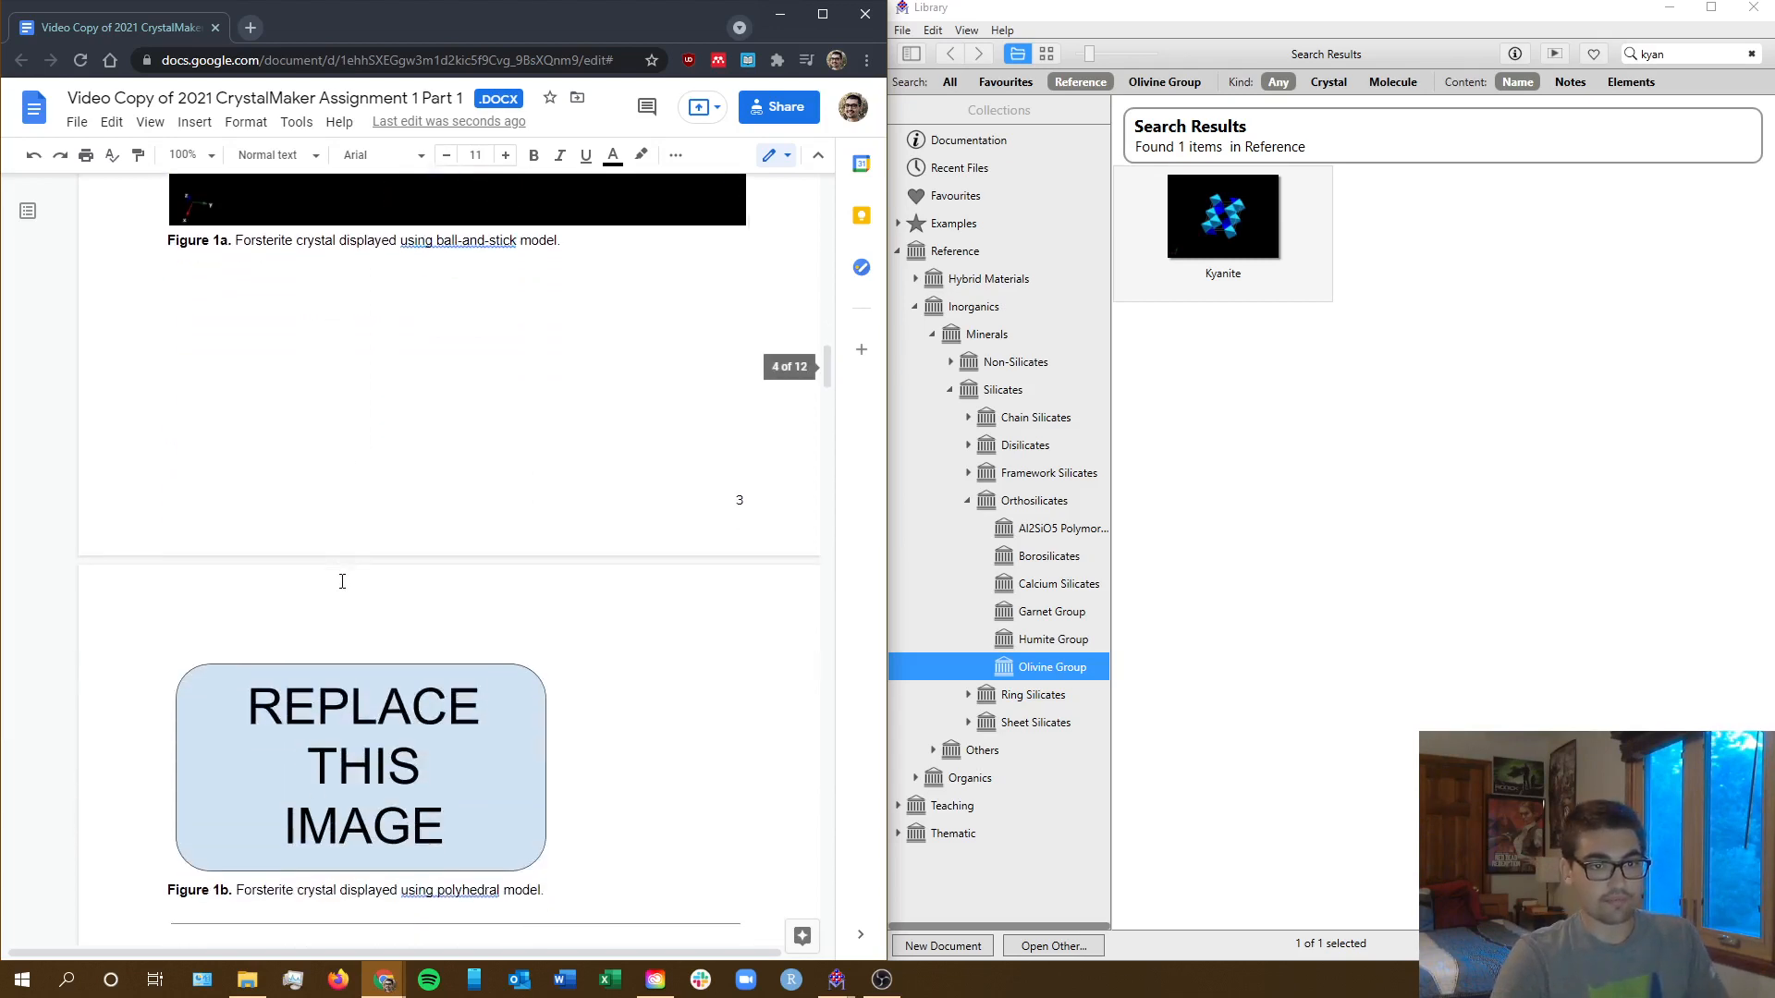
pyautogui.scroll(-2, 344, 583)
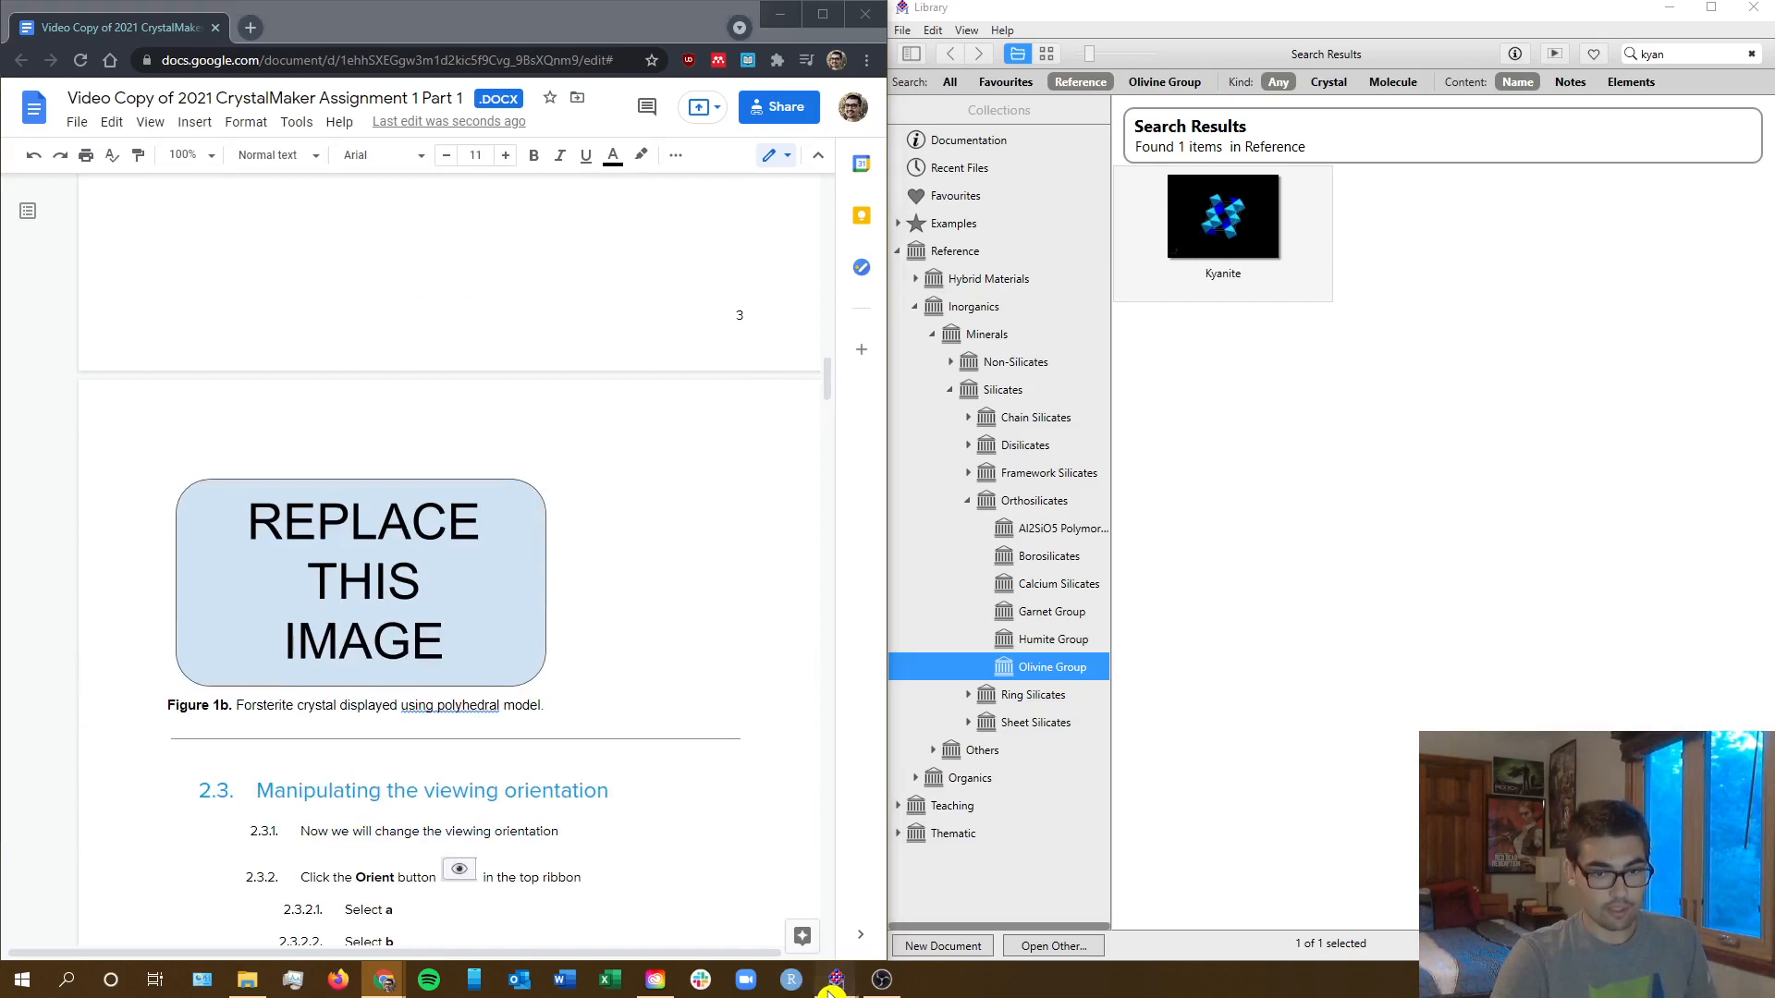
pyautogui.moveTo(836, 978)
pyautogui.click(887, 901)
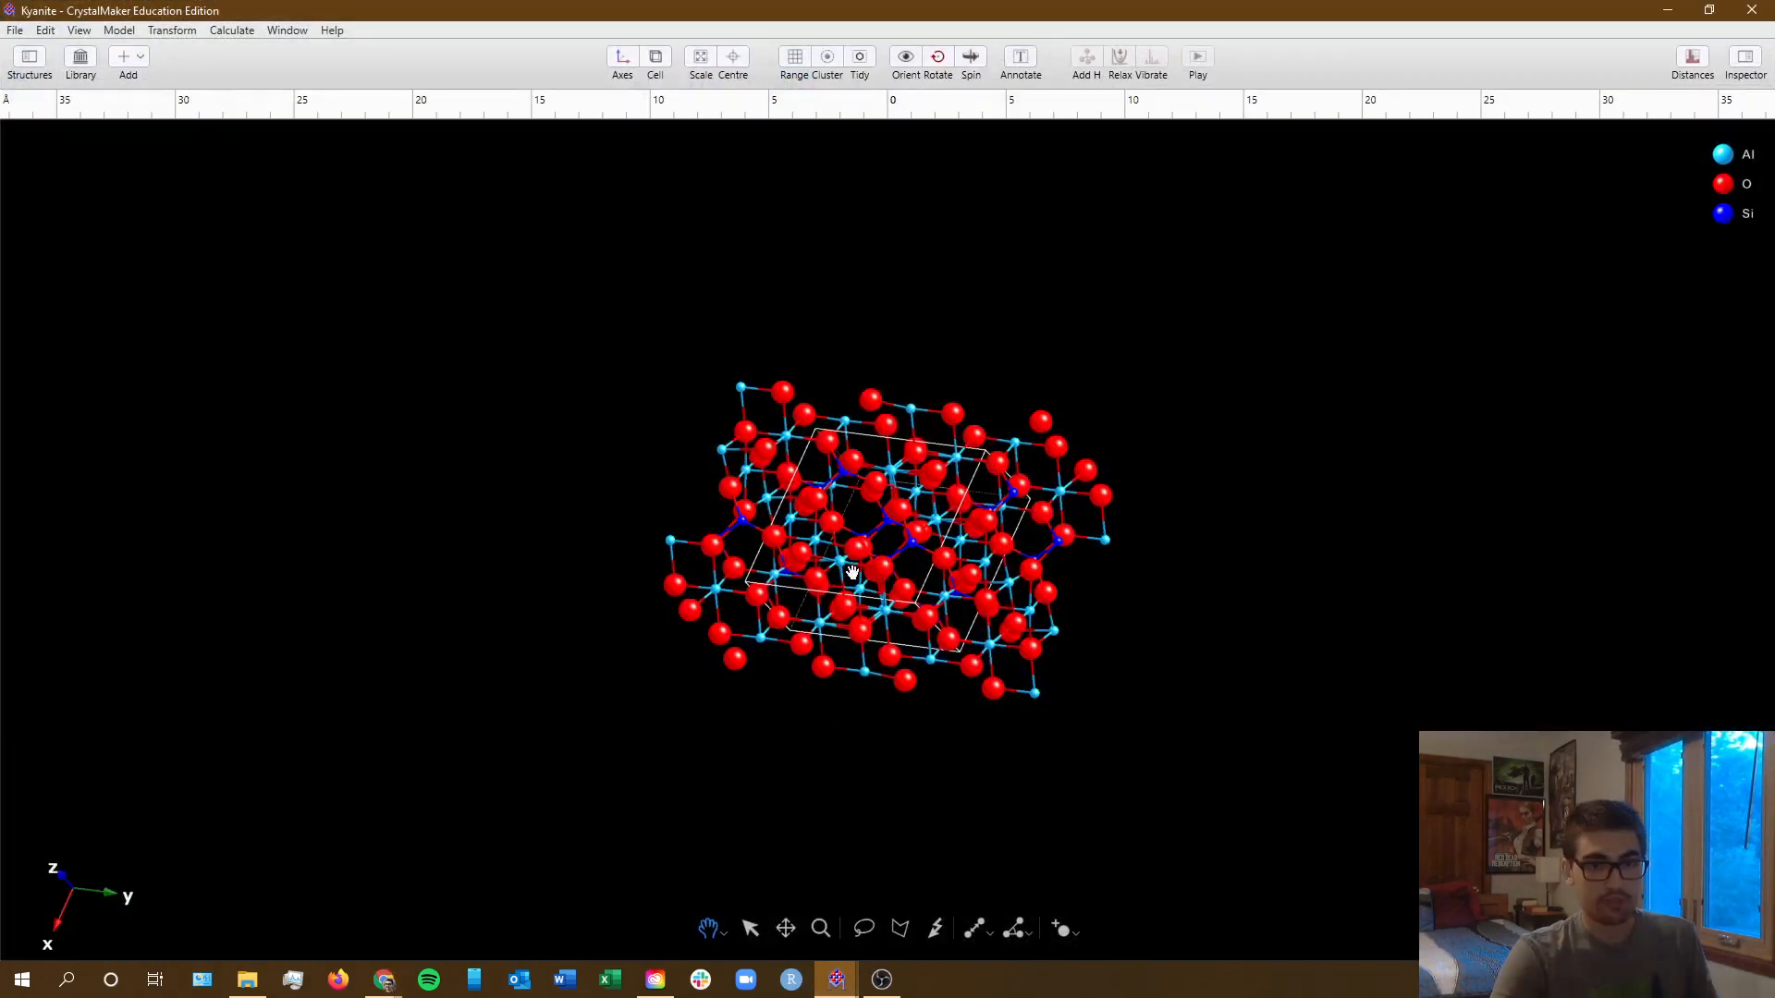
pyautogui.click(117, 30)
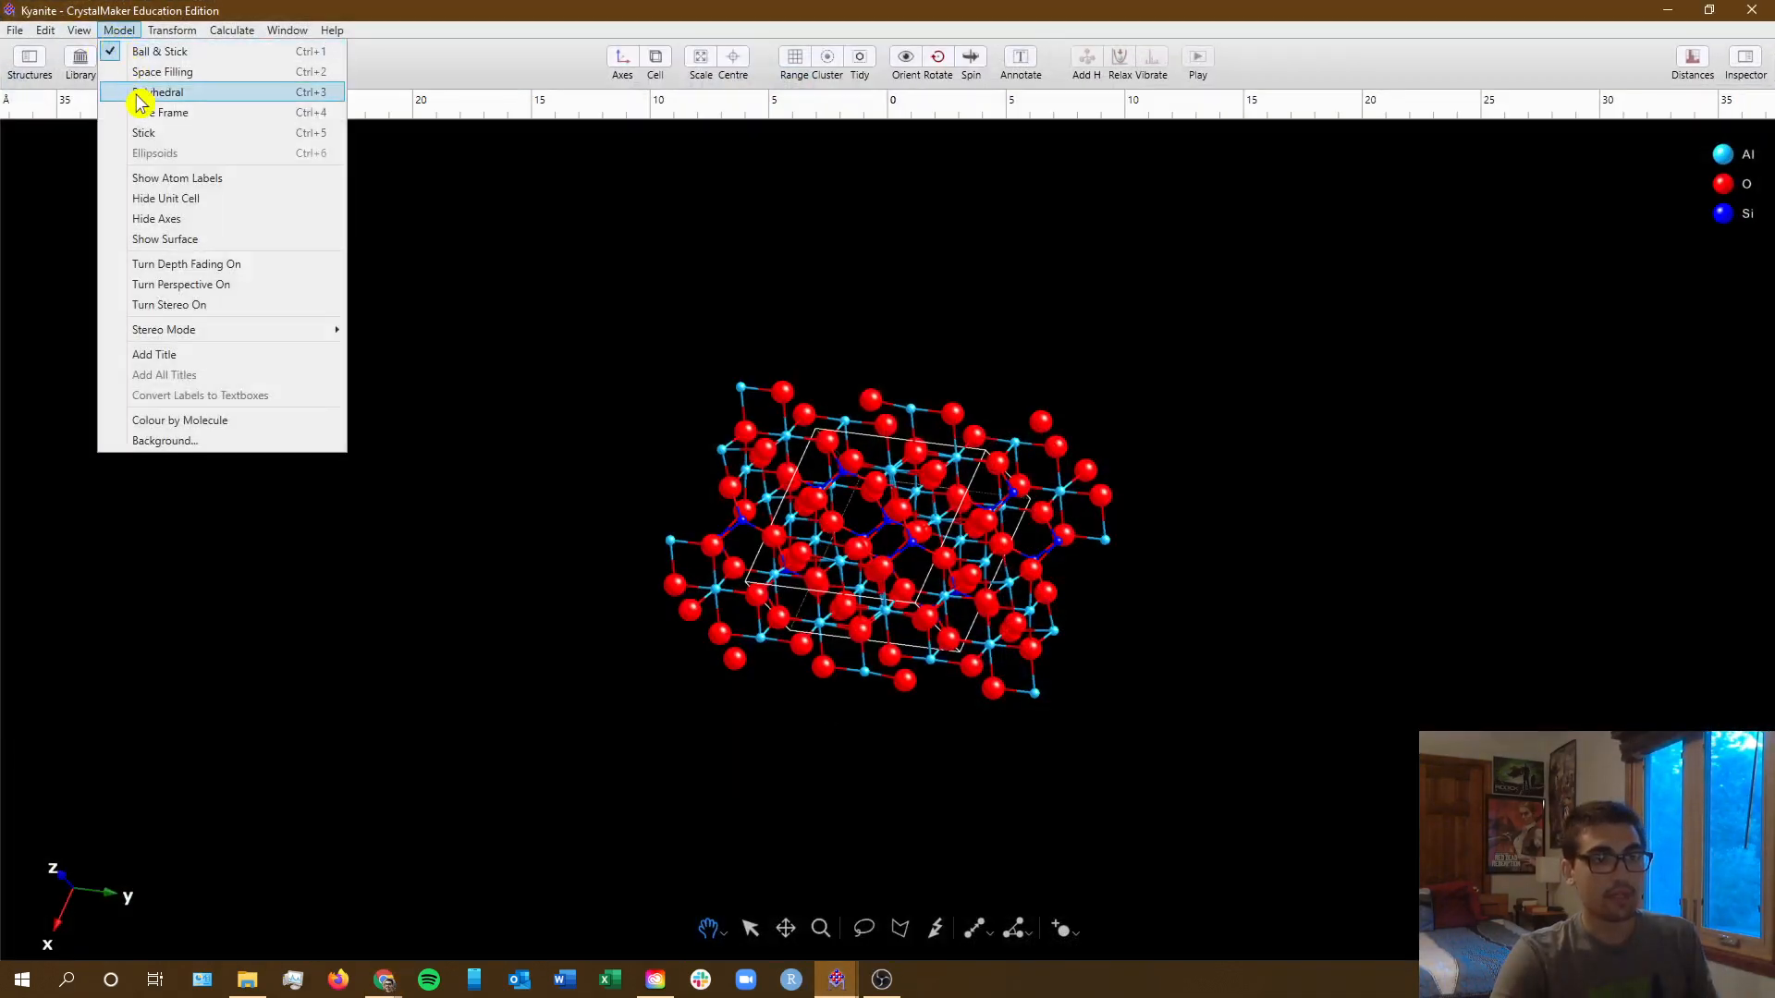
pyautogui.click(301, 93)
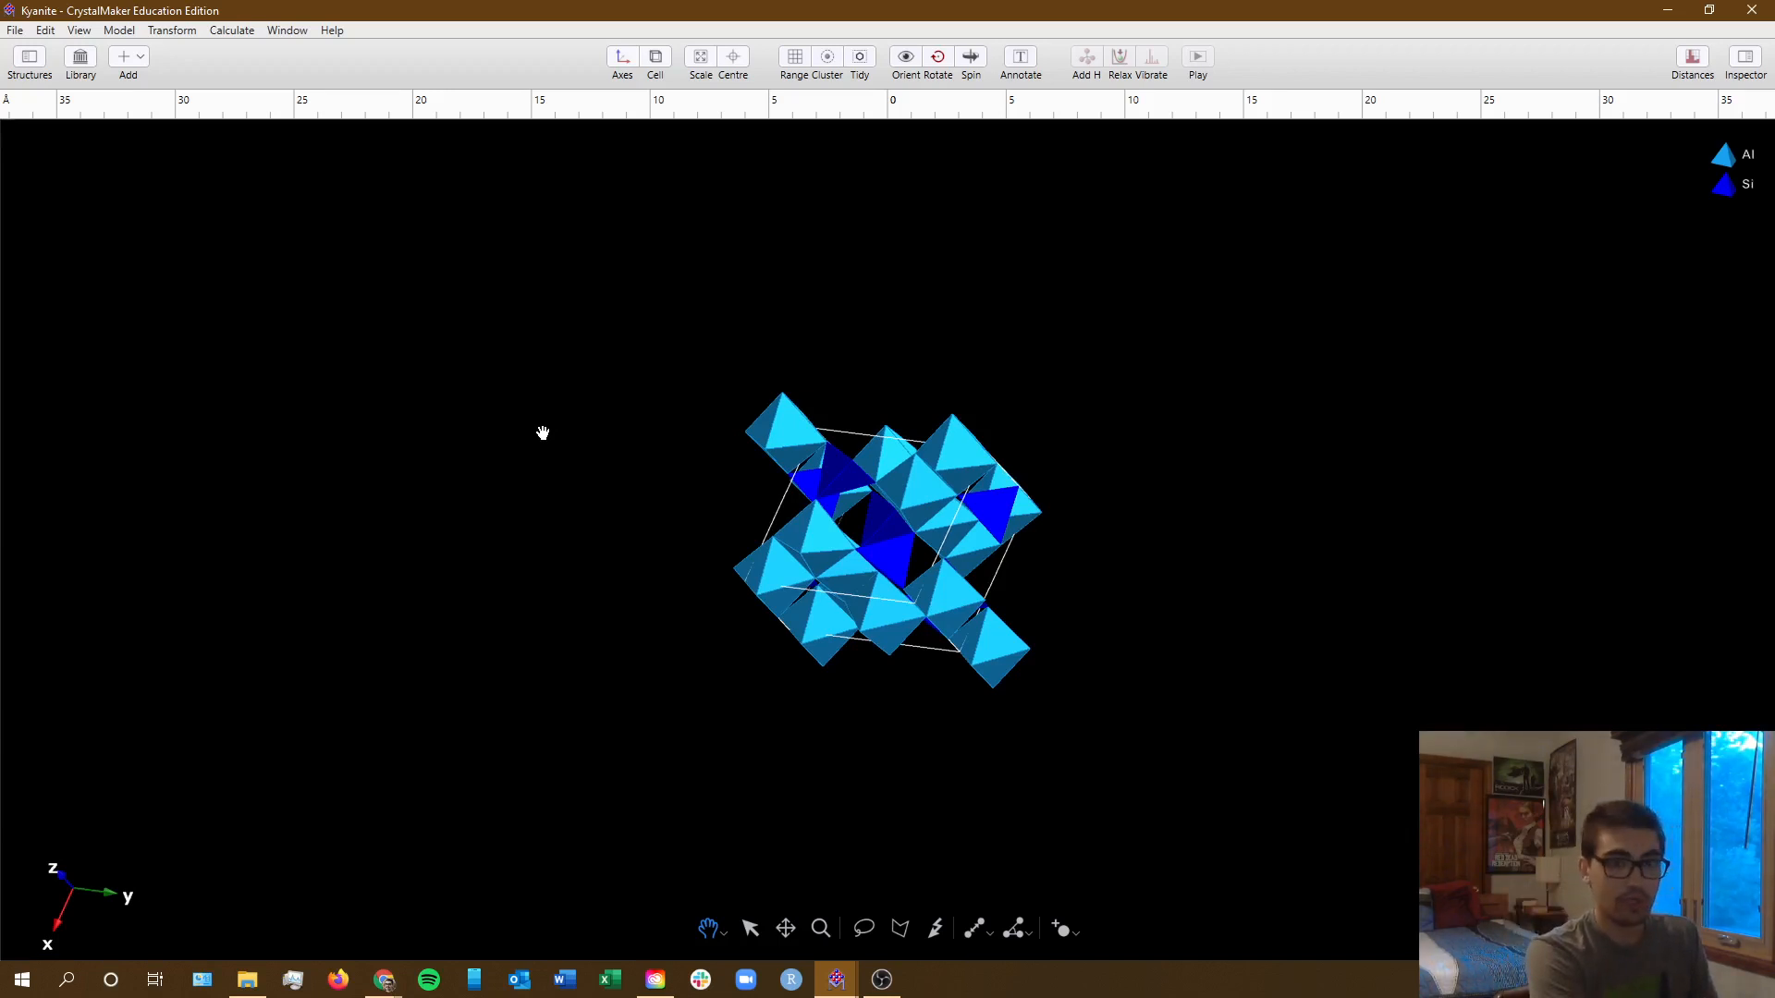
pyautogui.hotkey('ctrl', 'z')
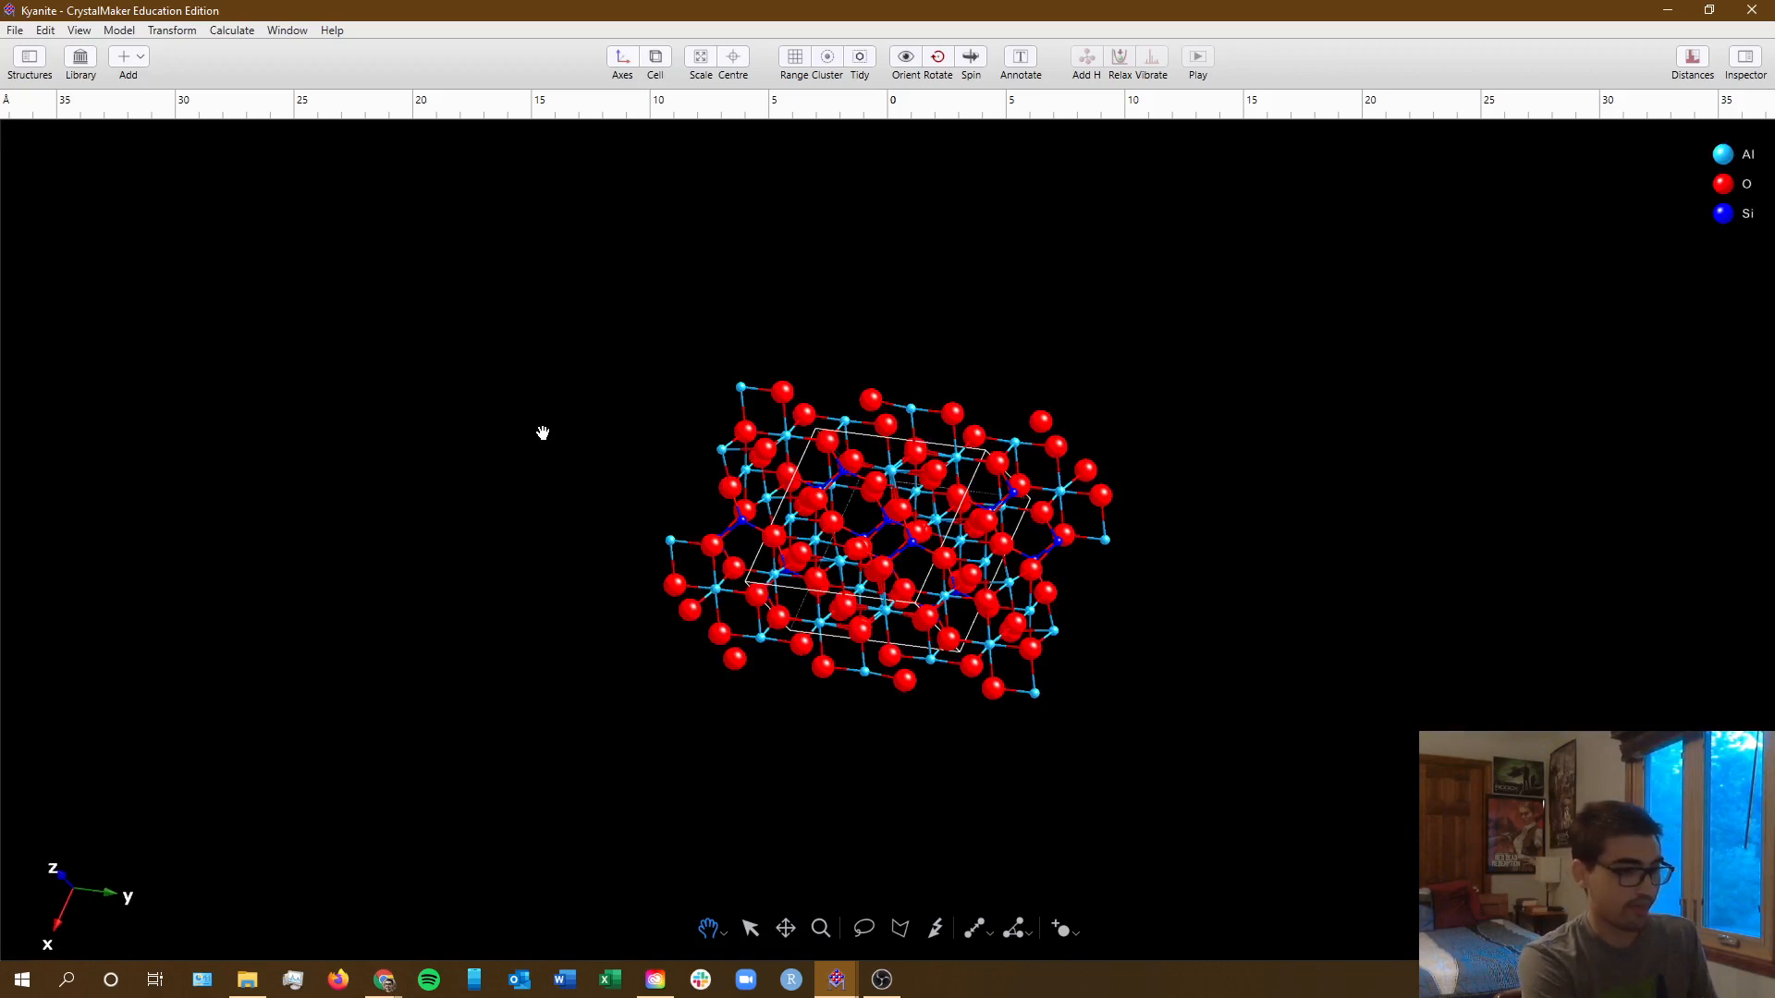
pyautogui.hotkey('ctrl', 'y')
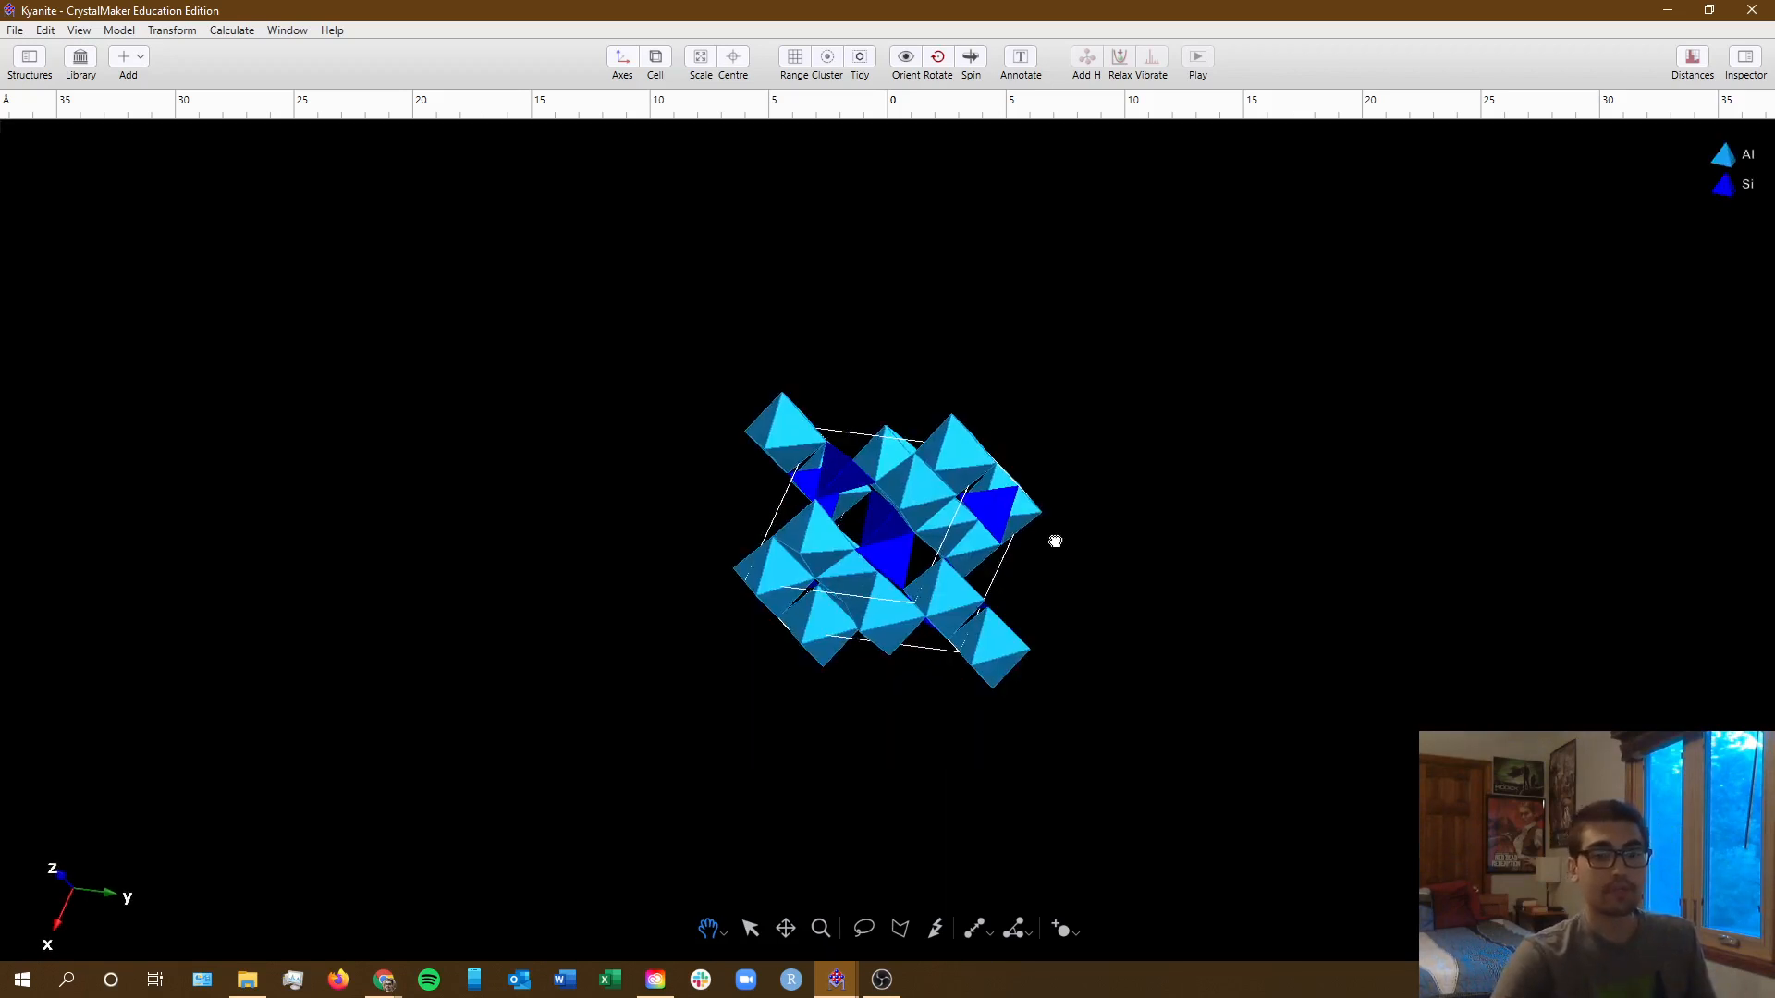
# - Rotate the polyhedral kyanite model and enlarge it to fill more of the viewing window
pyautogui.moveTo(1053, 543); pyautogui.dragTo(831, 646)
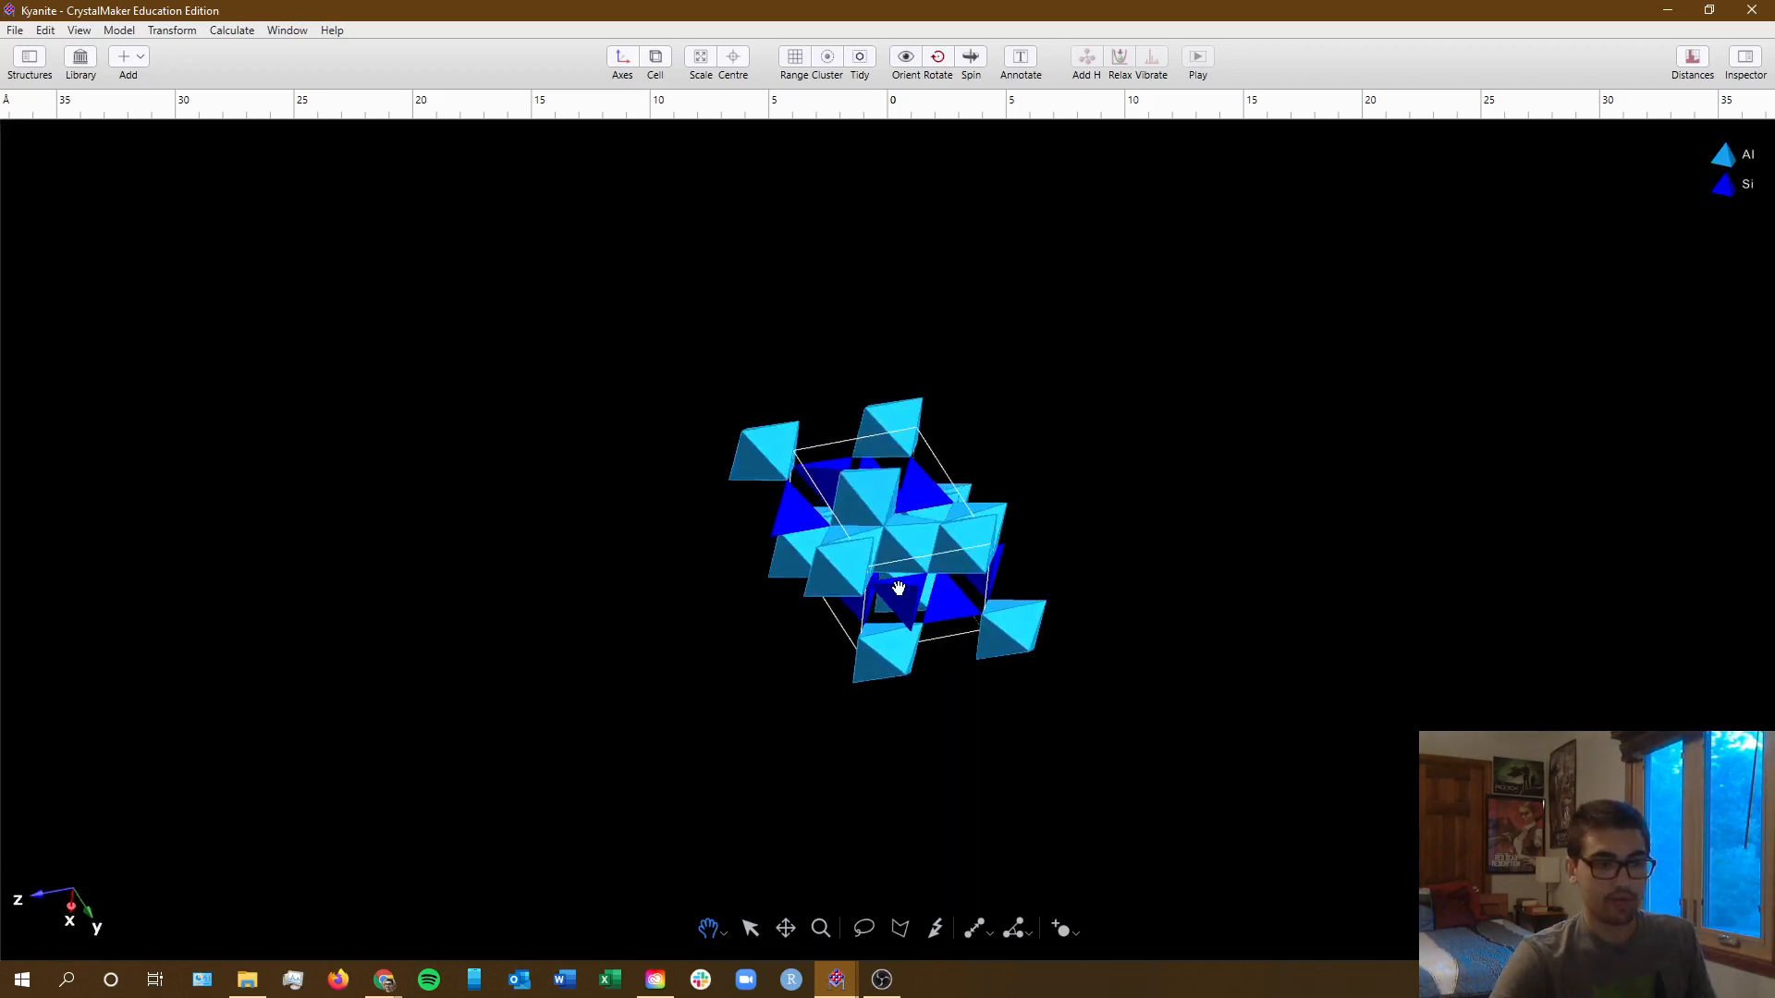
pyautogui.scroll(5, 904, 680)
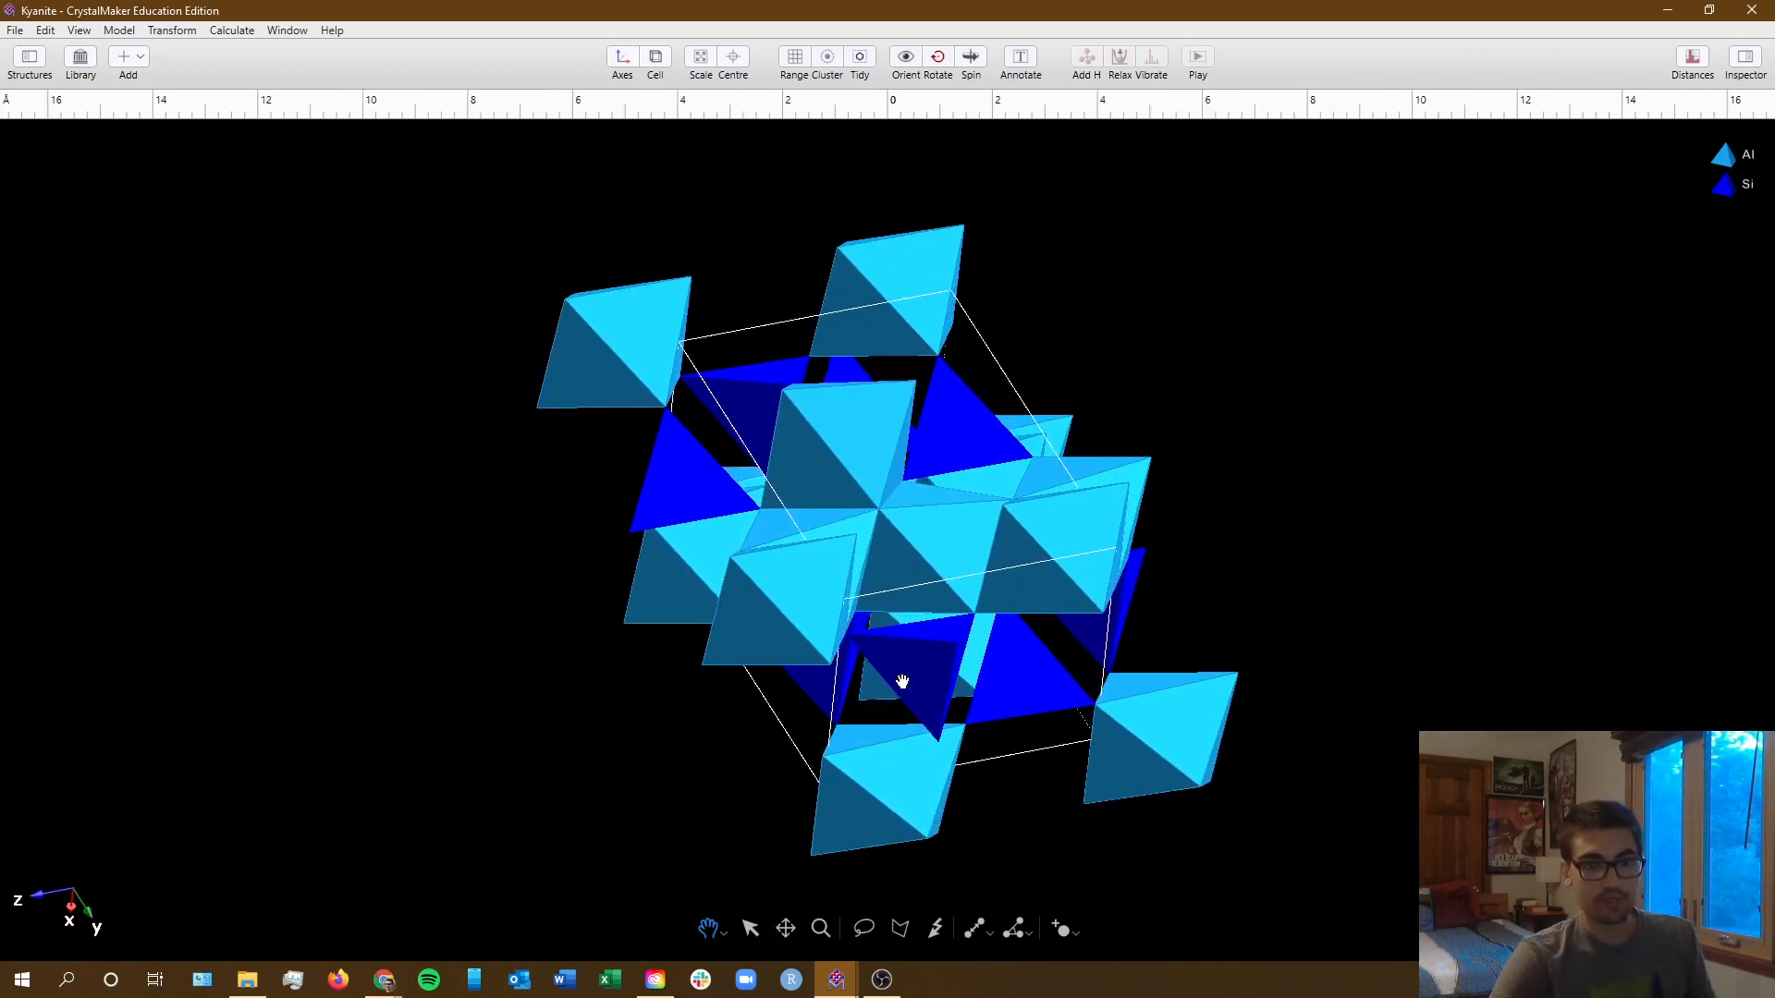
pyautogui.moveTo(856, 713); pyautogui.dragTo(1089, 617)
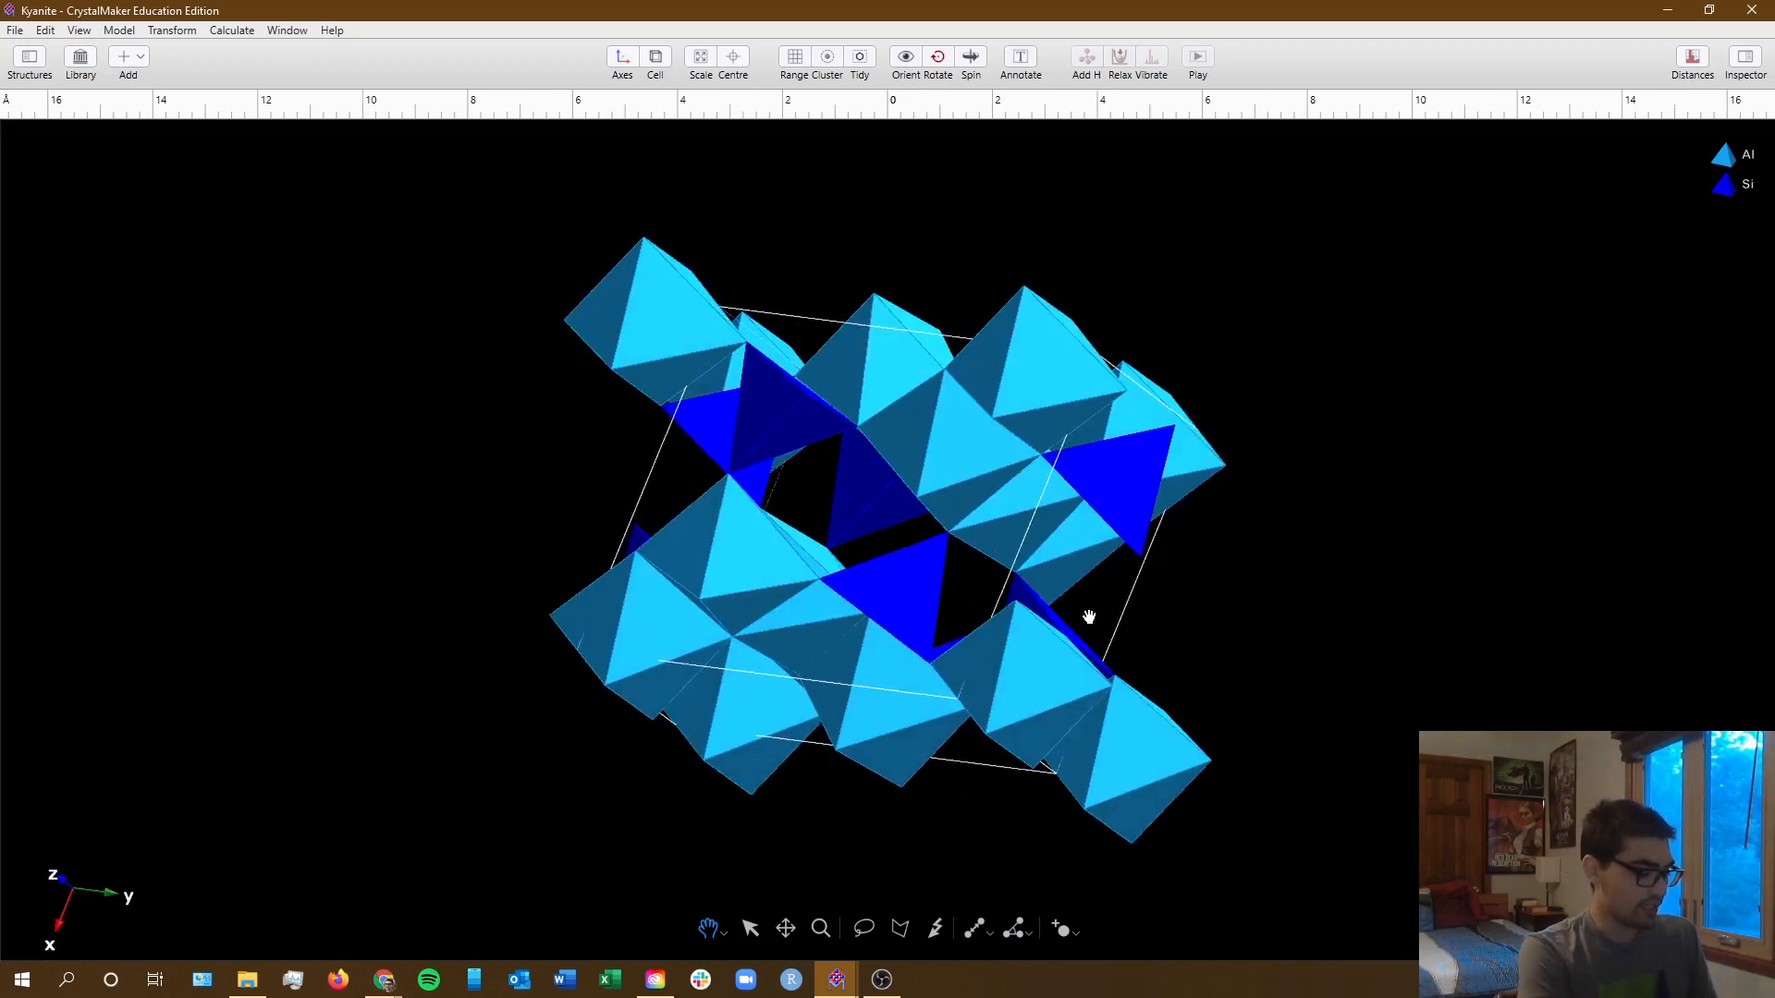
# - Replace the Figure 1b placeholder image in the assignment document with the copied graphic of the polyhedral kyanite model
pyautogui.hotkey('alt', 'Tab')
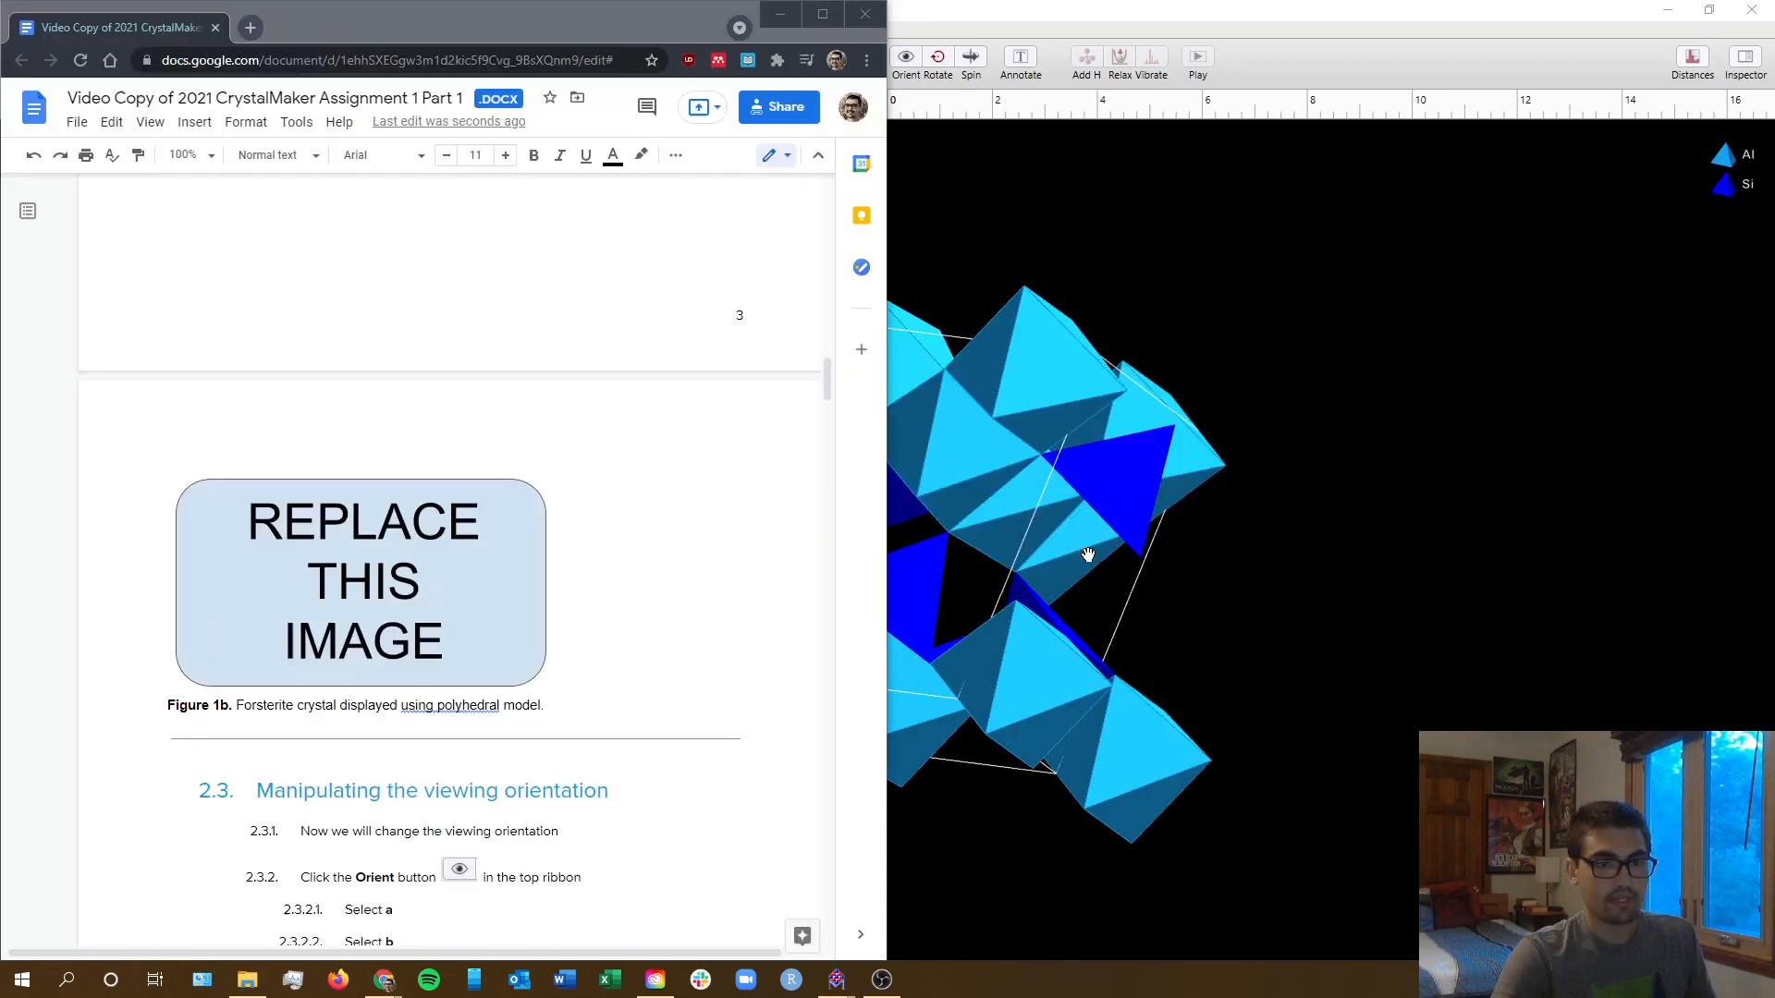
pyautogui.click(539, 543)
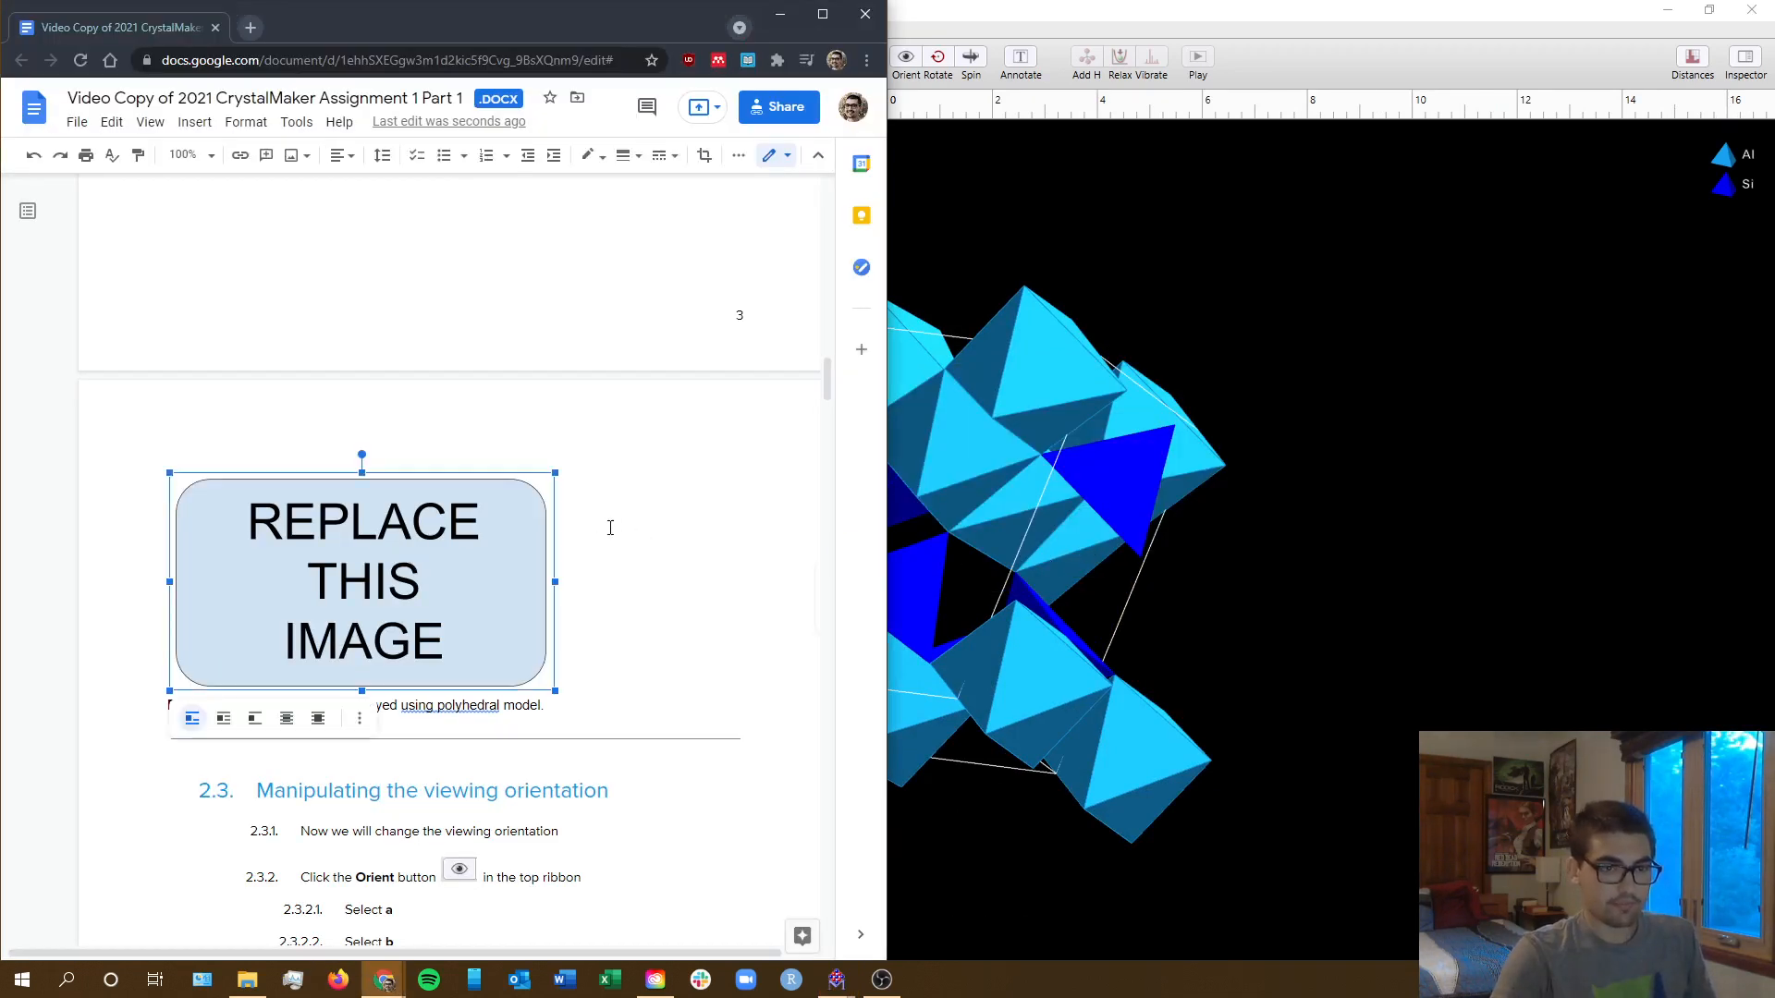
pyautogui.hotkey('ctrl', 'v')
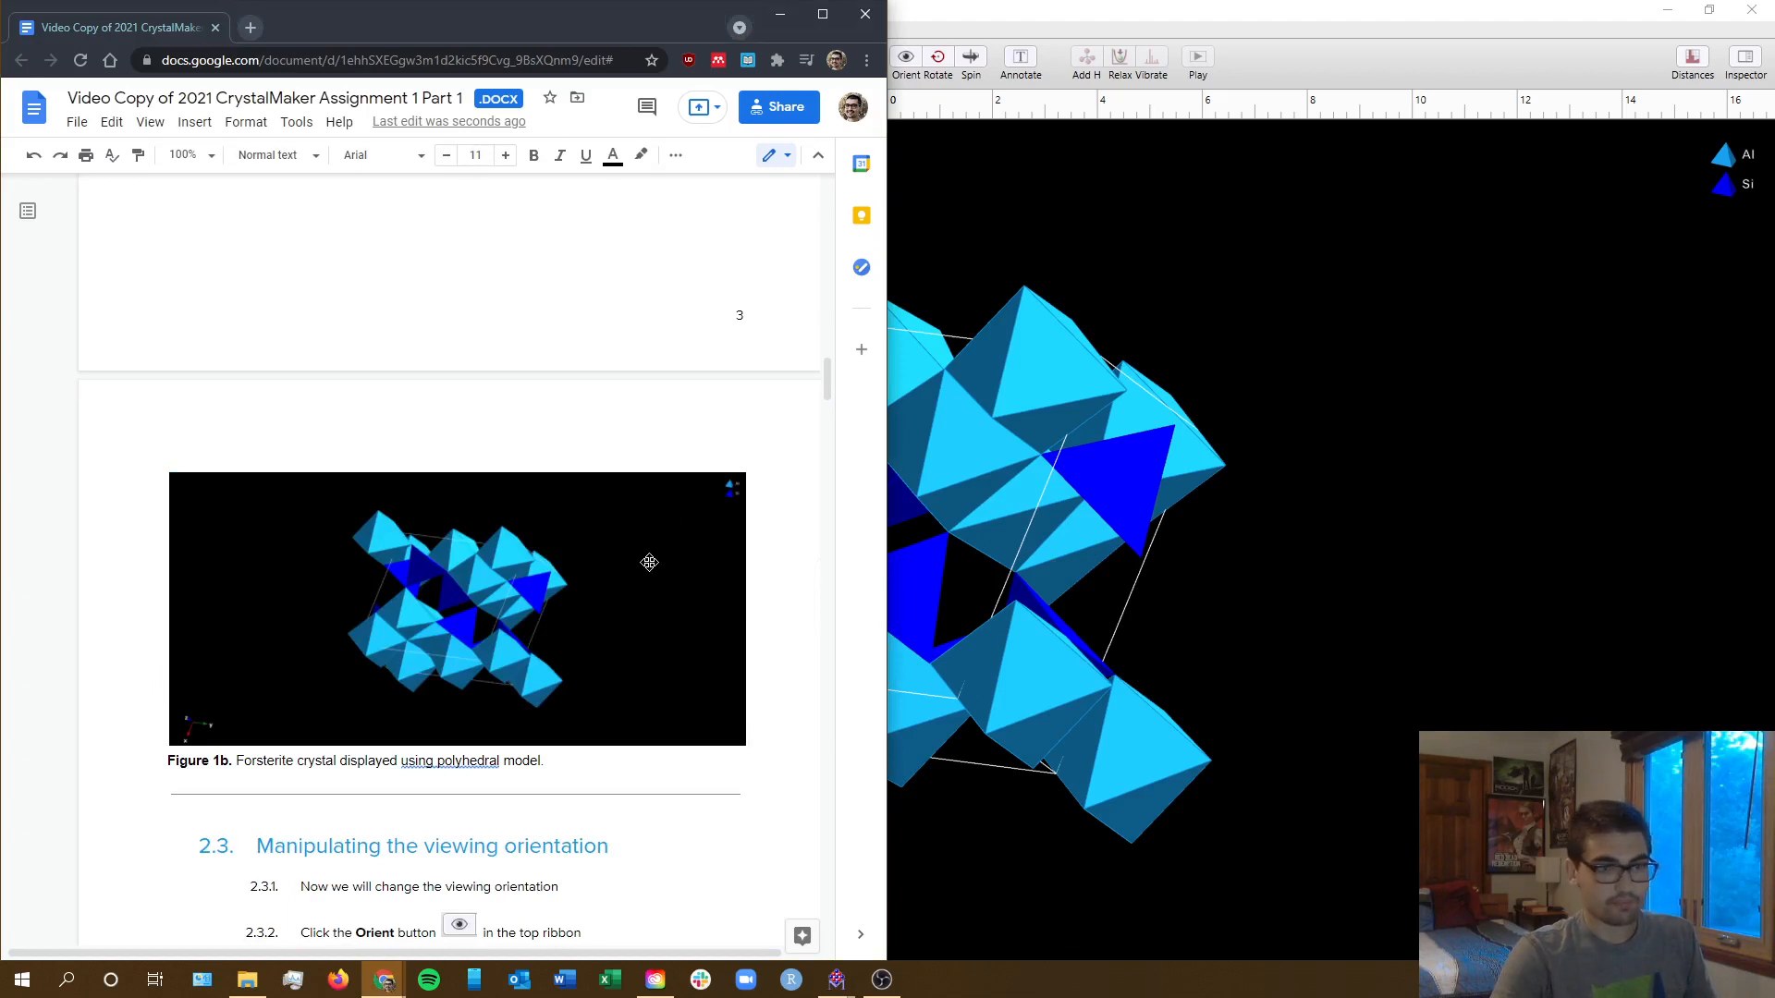
# - Read section 2.3 on manipulating the viewing orientation and orient the kyanite crystal down the a axis in CrystalMaker
pyautogui.scroll(-2, 642, 565)
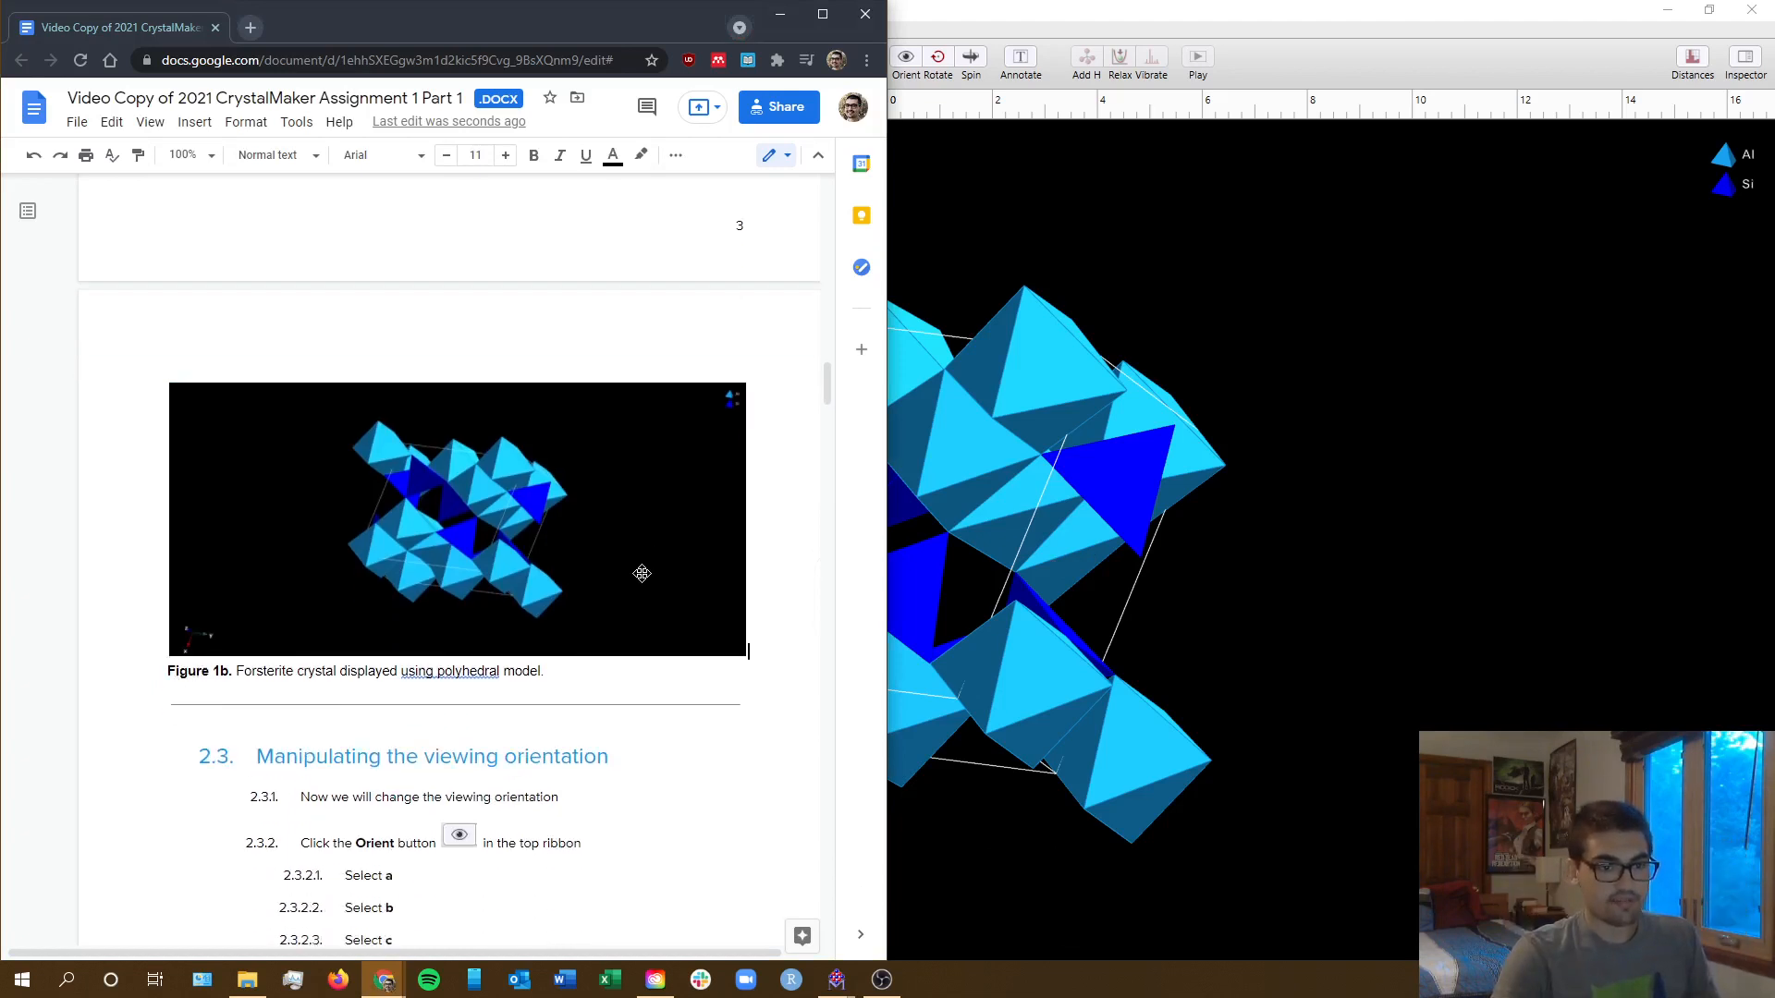
pyautogui.scroll(-2, 580, 588)
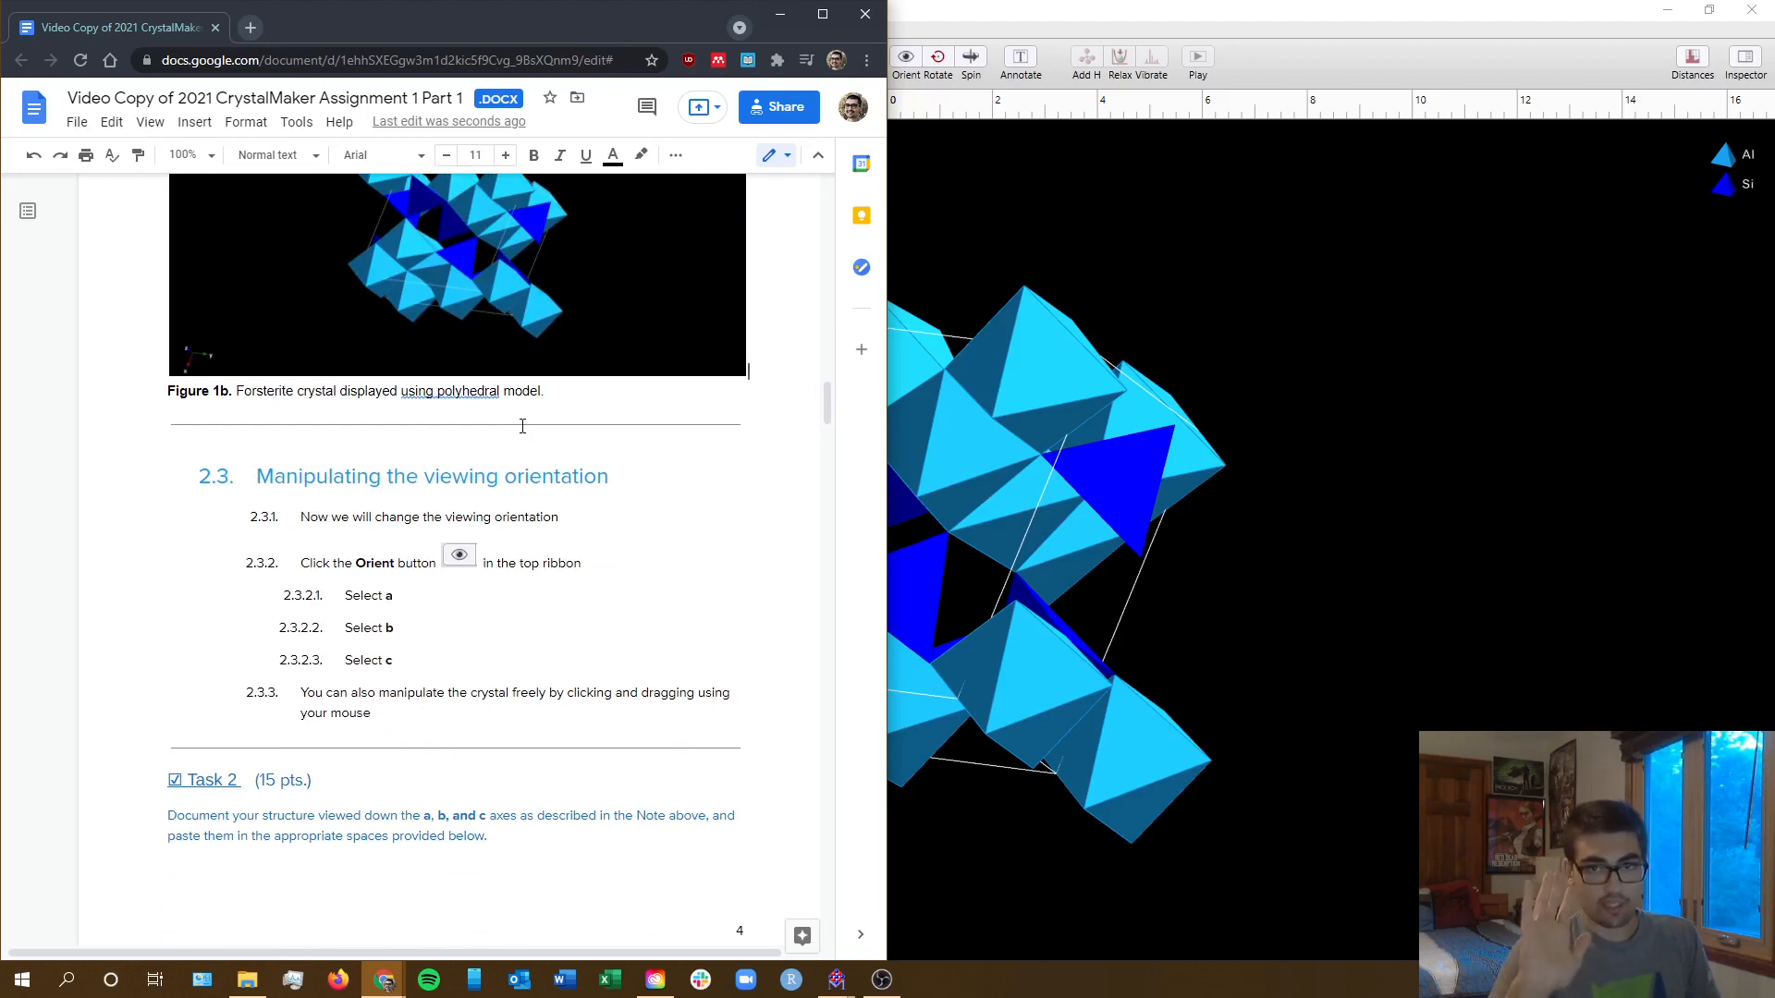
pyautogui.click(373, 595)
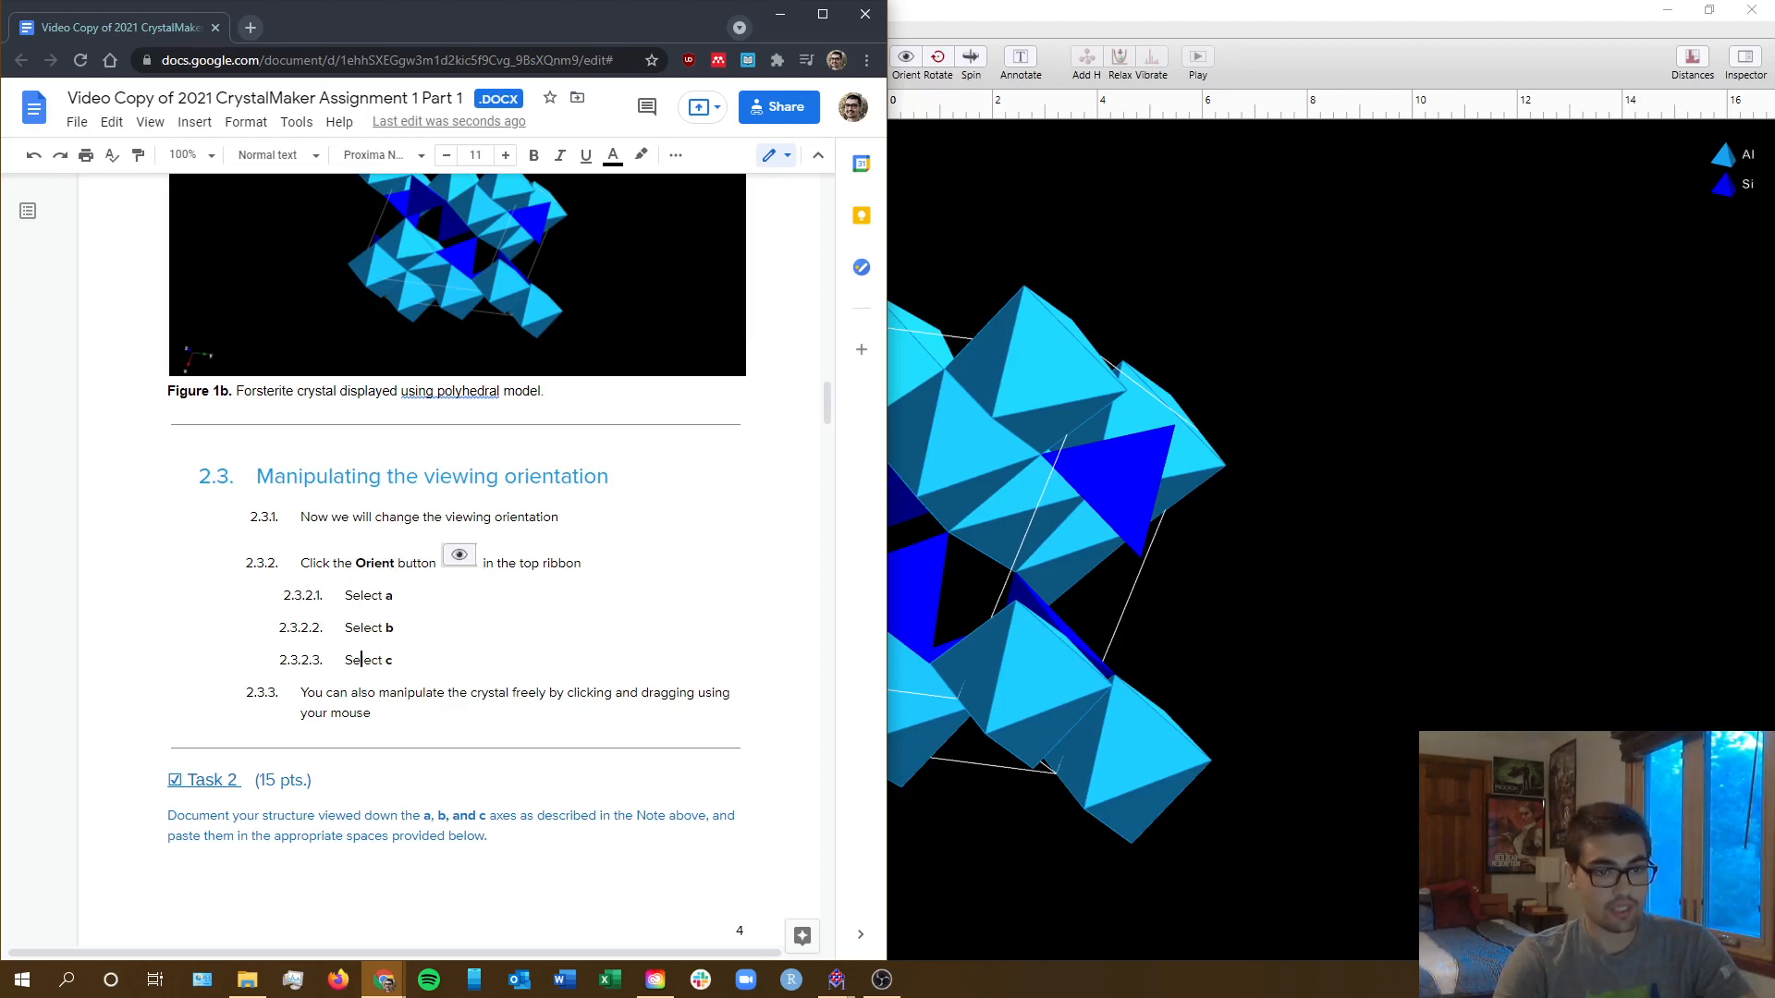
pyautogui.doubleClick(1043, 18)
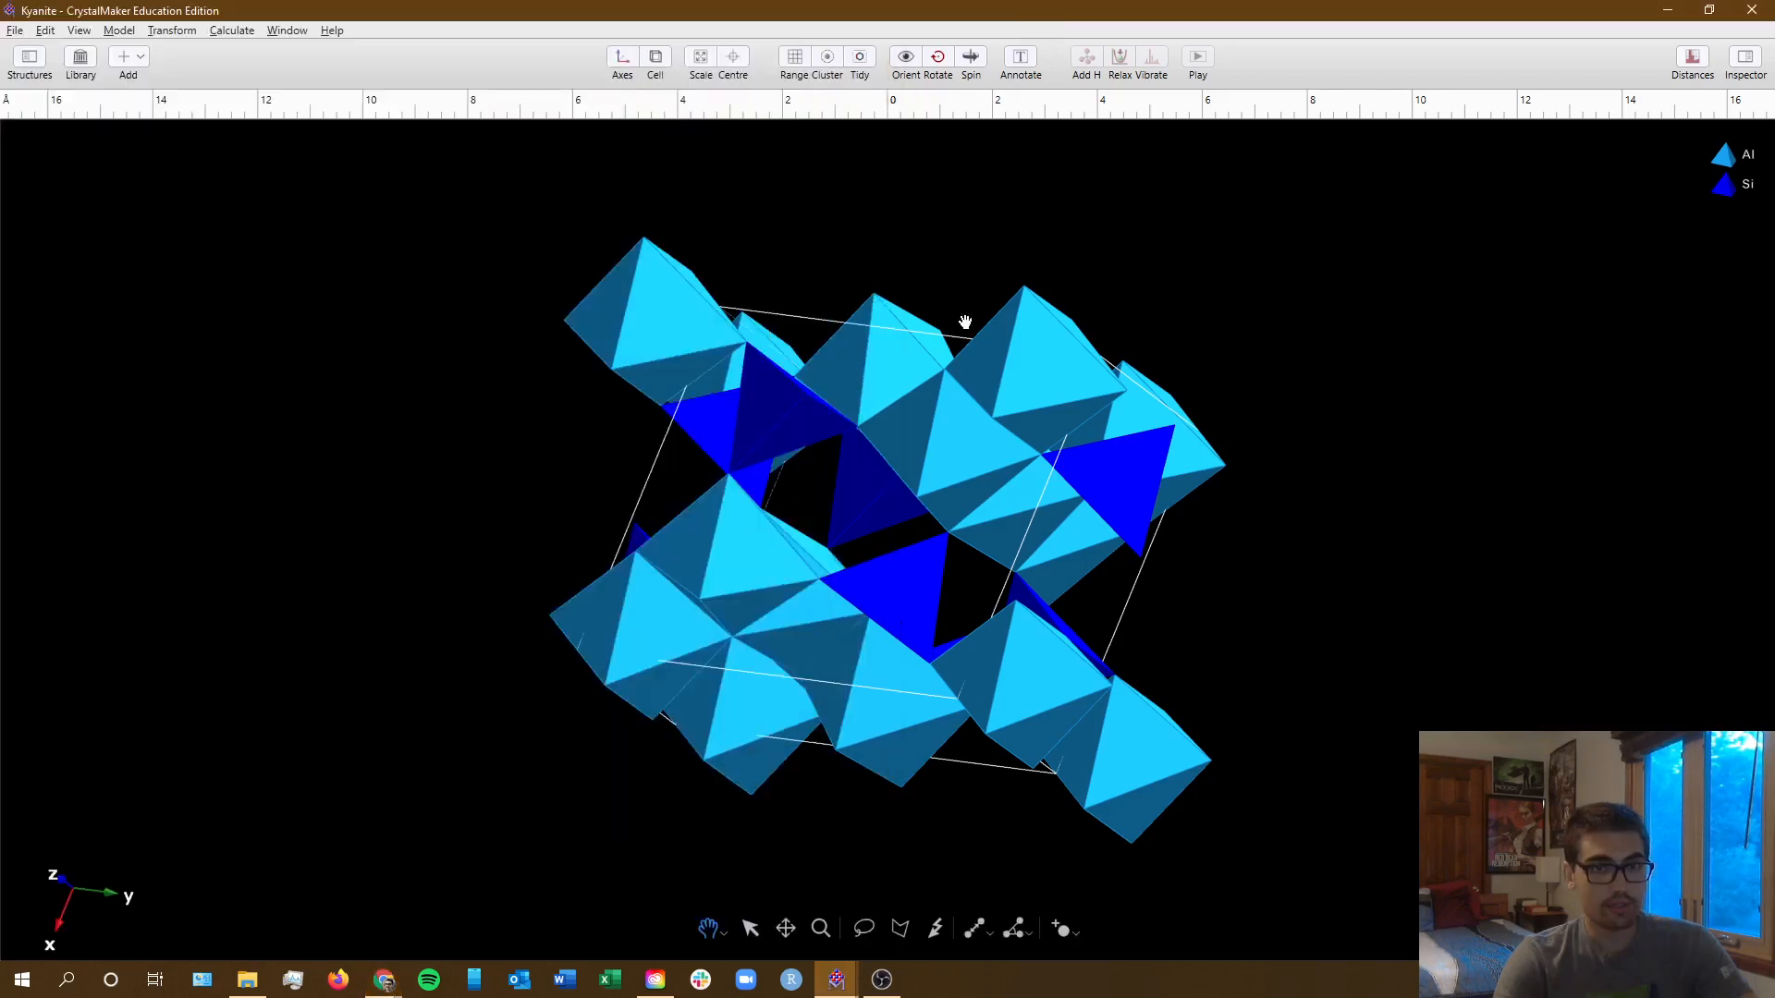
pyautogui.click(907, 58)
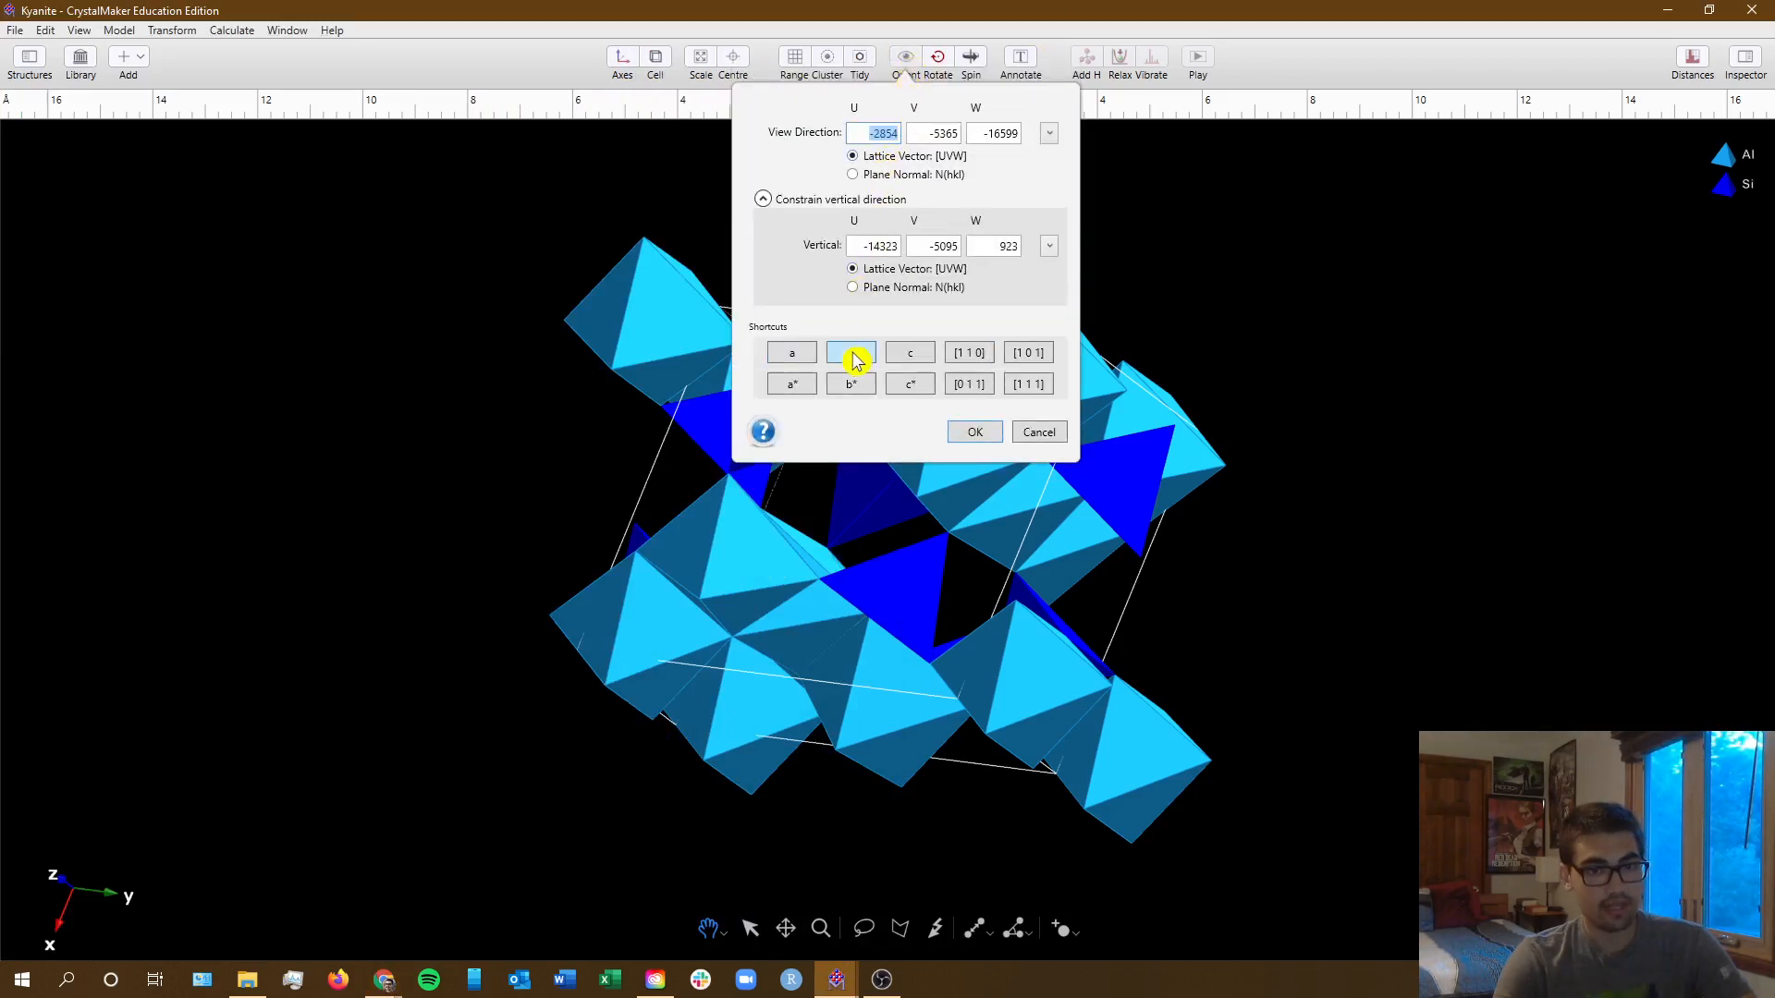
pyautogui.click(806, 357)
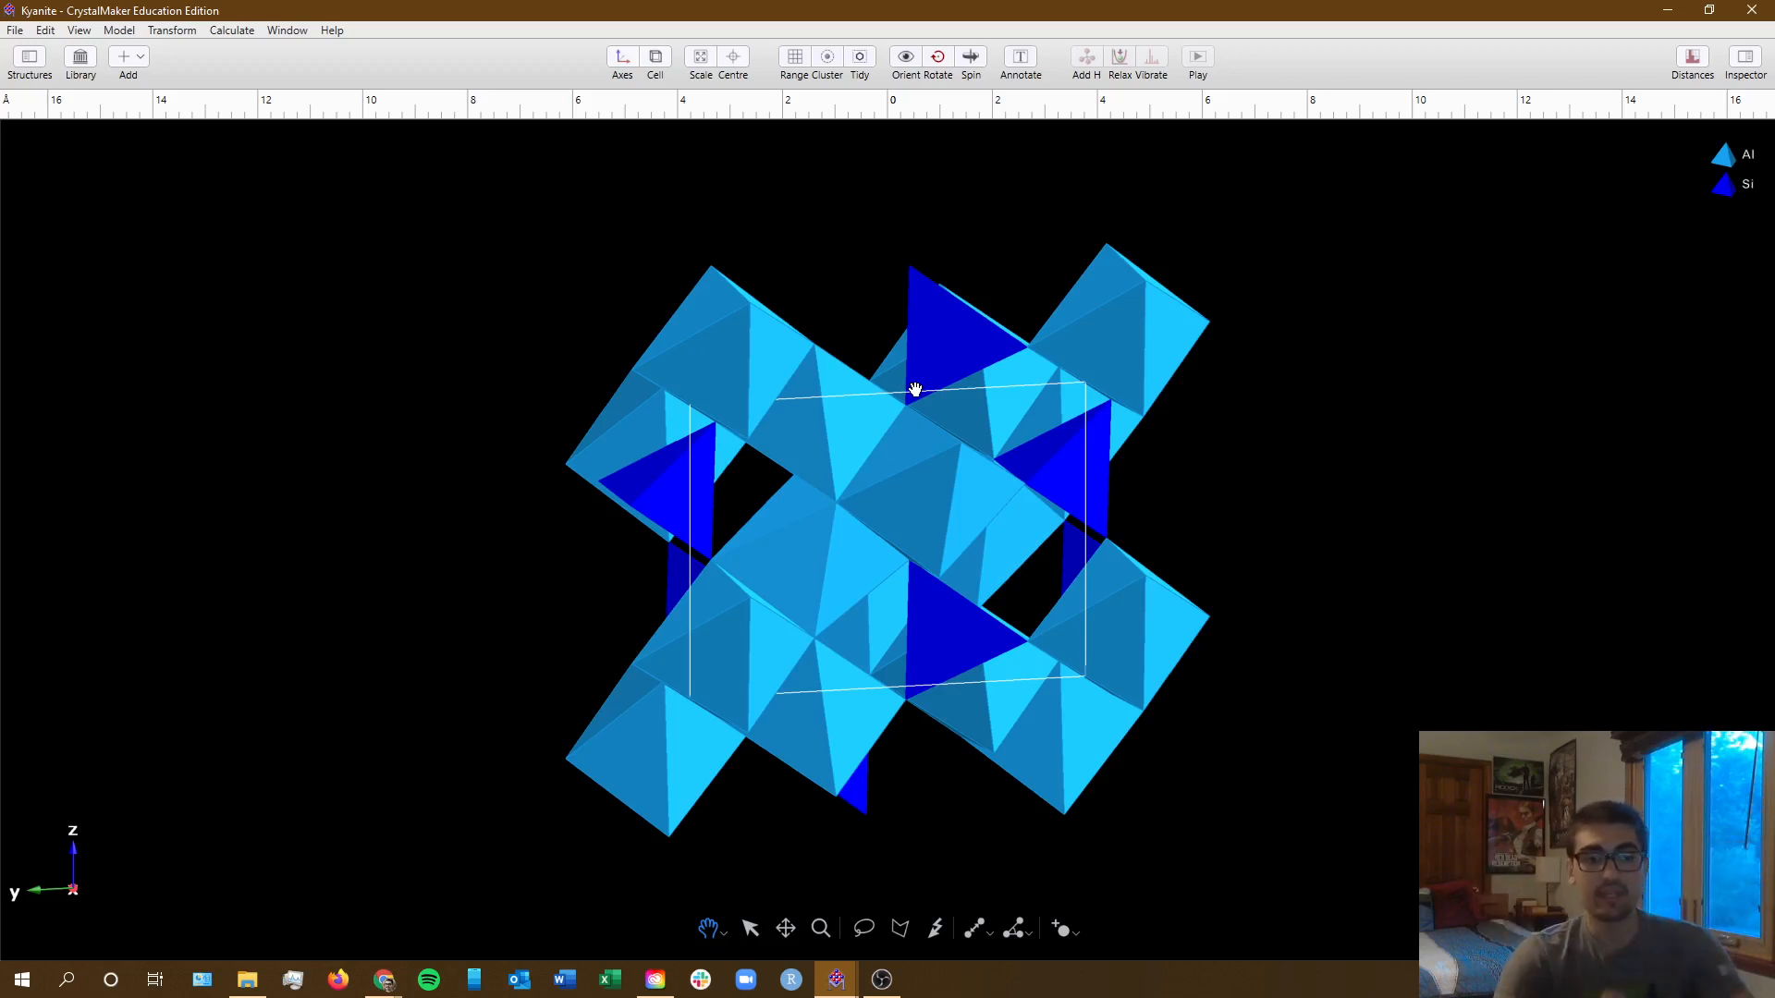
# - Orient the kyanite view down the b axis and after that down the c axis
pyautogui.click(903, 61)
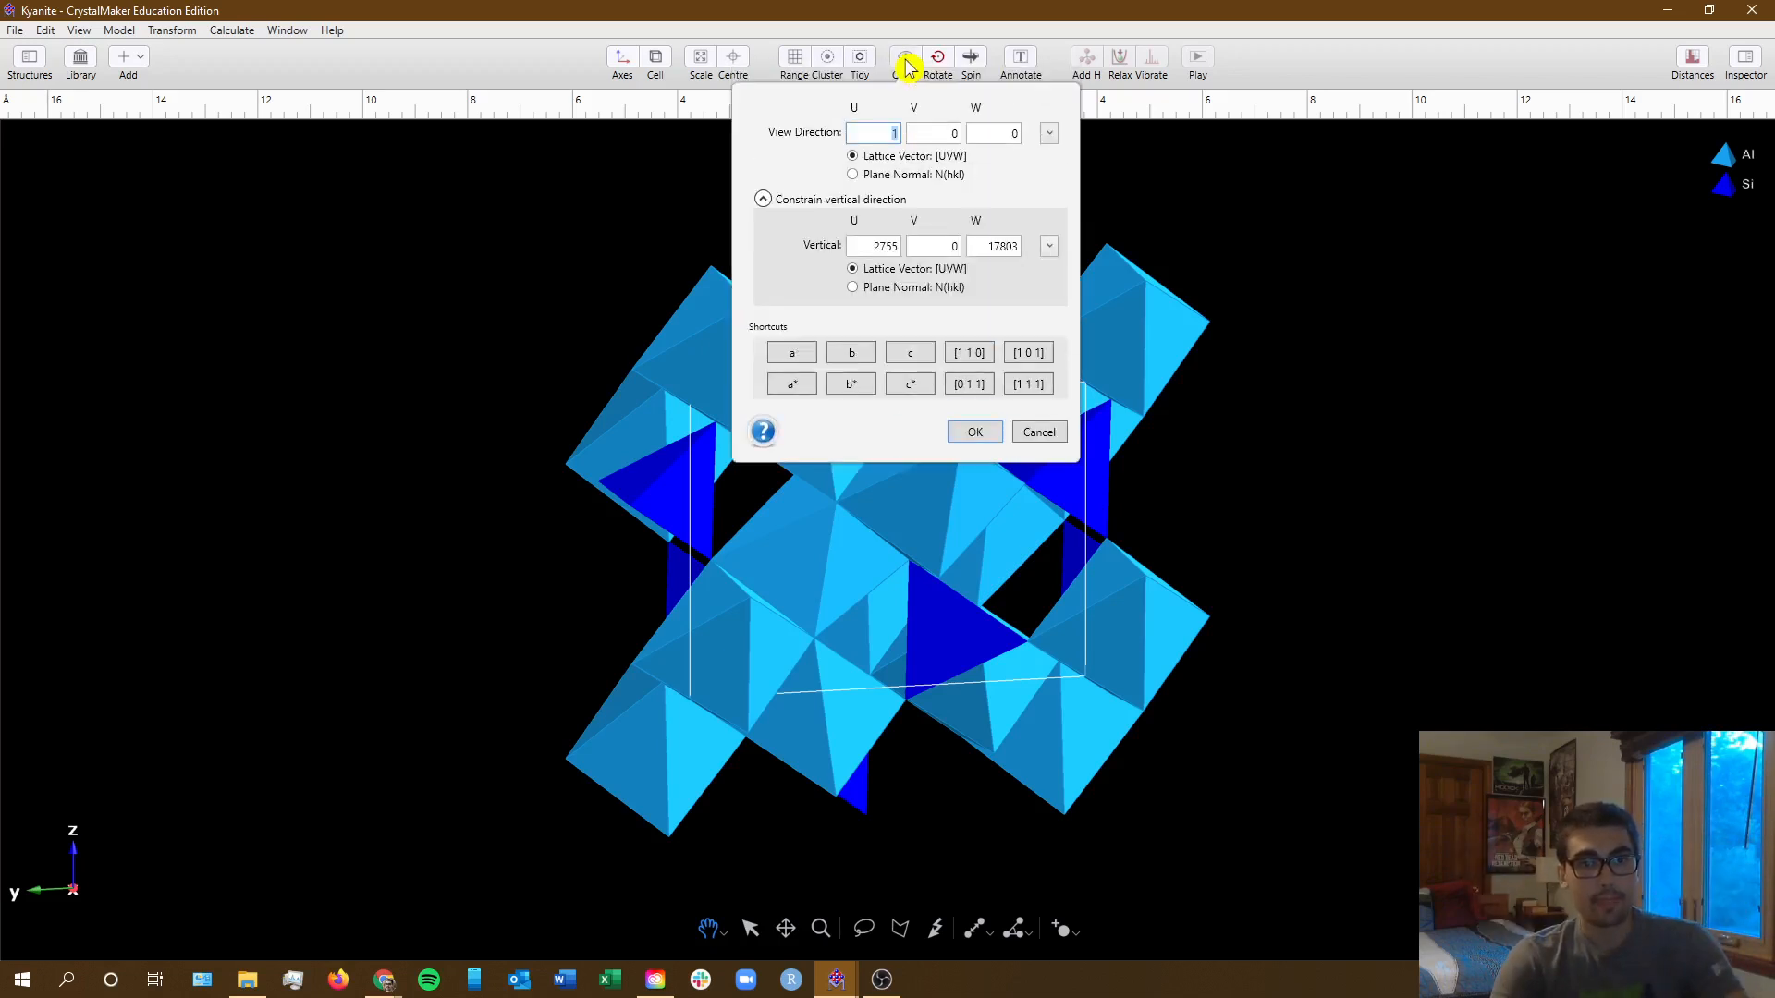
pyautogui.click(848, 354)
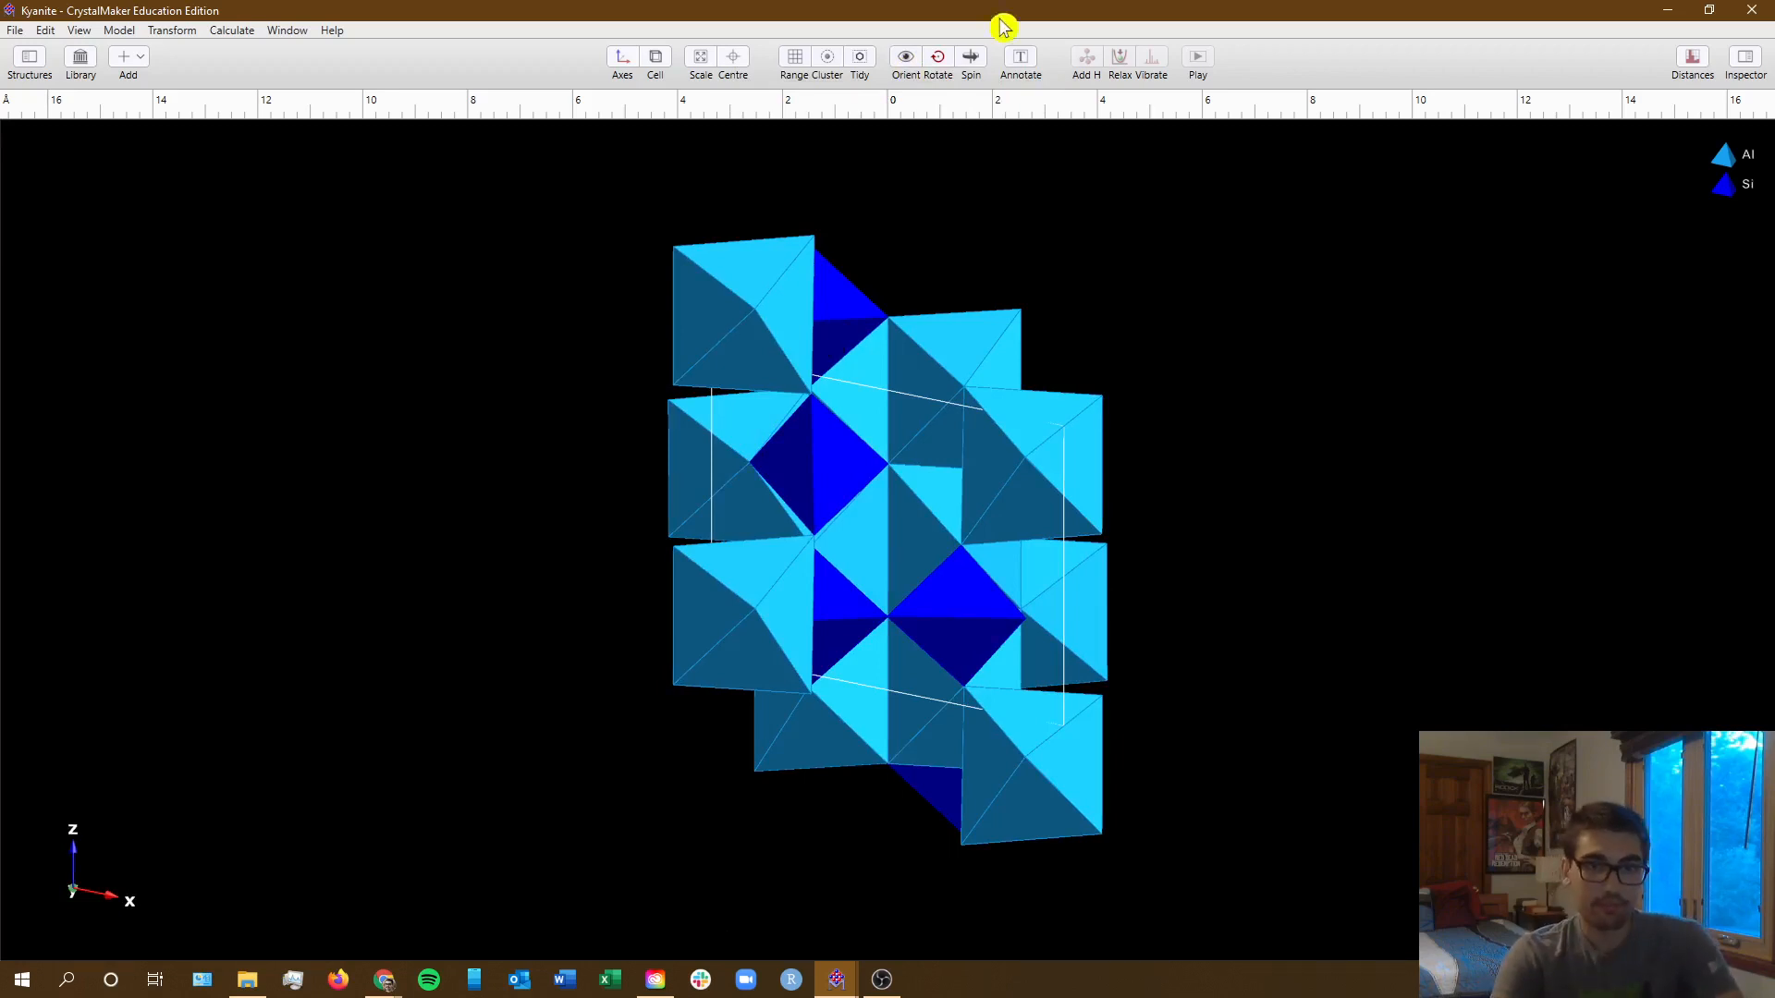
pyautogui.click(918, 72)
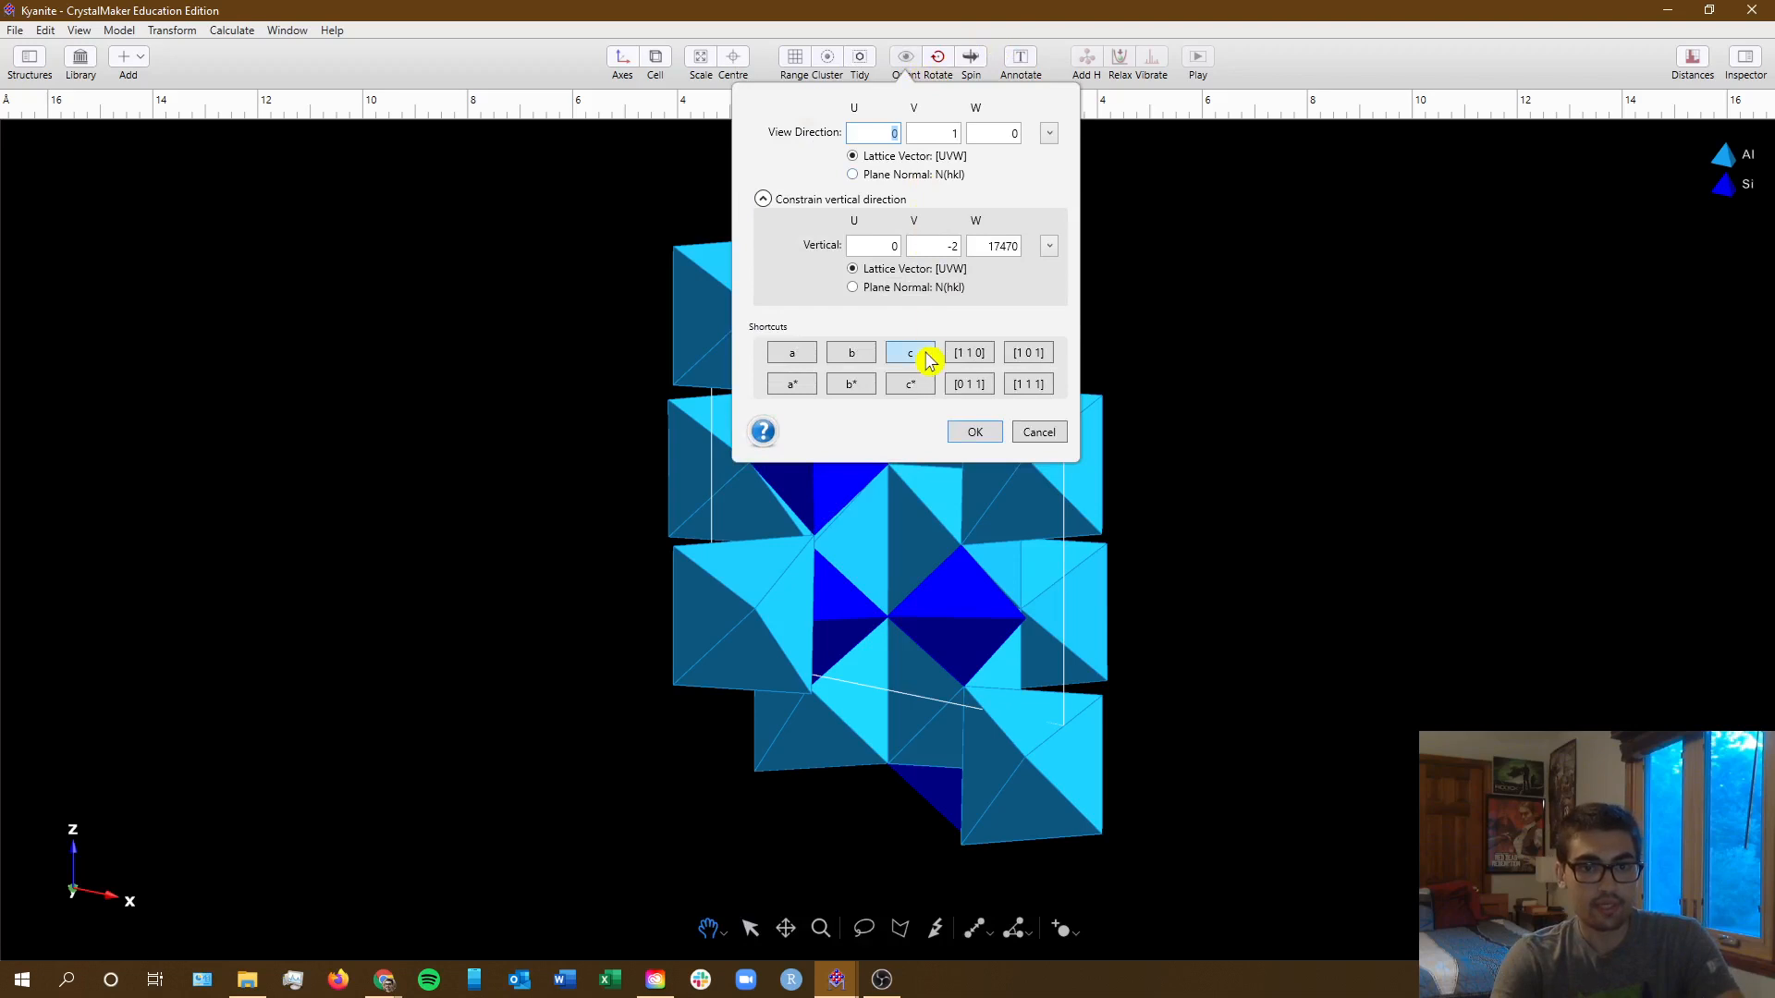
pyautogui.click(911, 353)
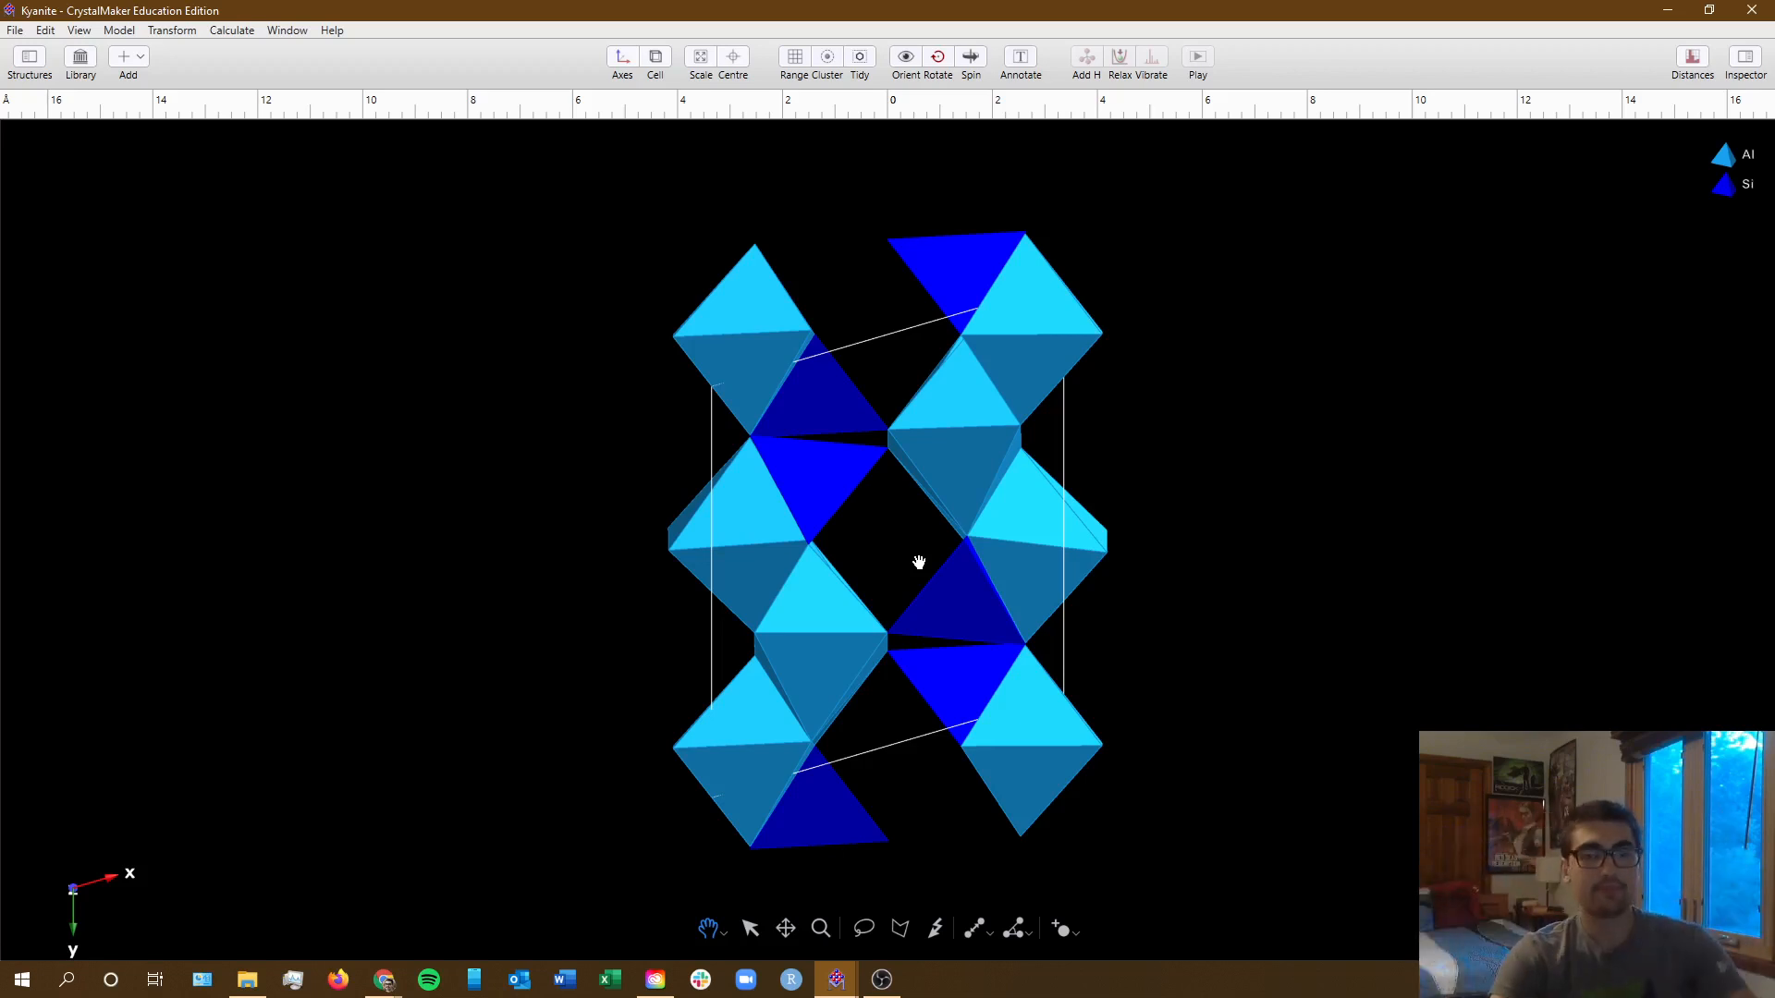
# - Check section 2.3.3 and the Task 2 instructions, and rotate the kyanite crystal freely with the Rotate All tool
pyautogui.hotkey('alt', 'Tab')
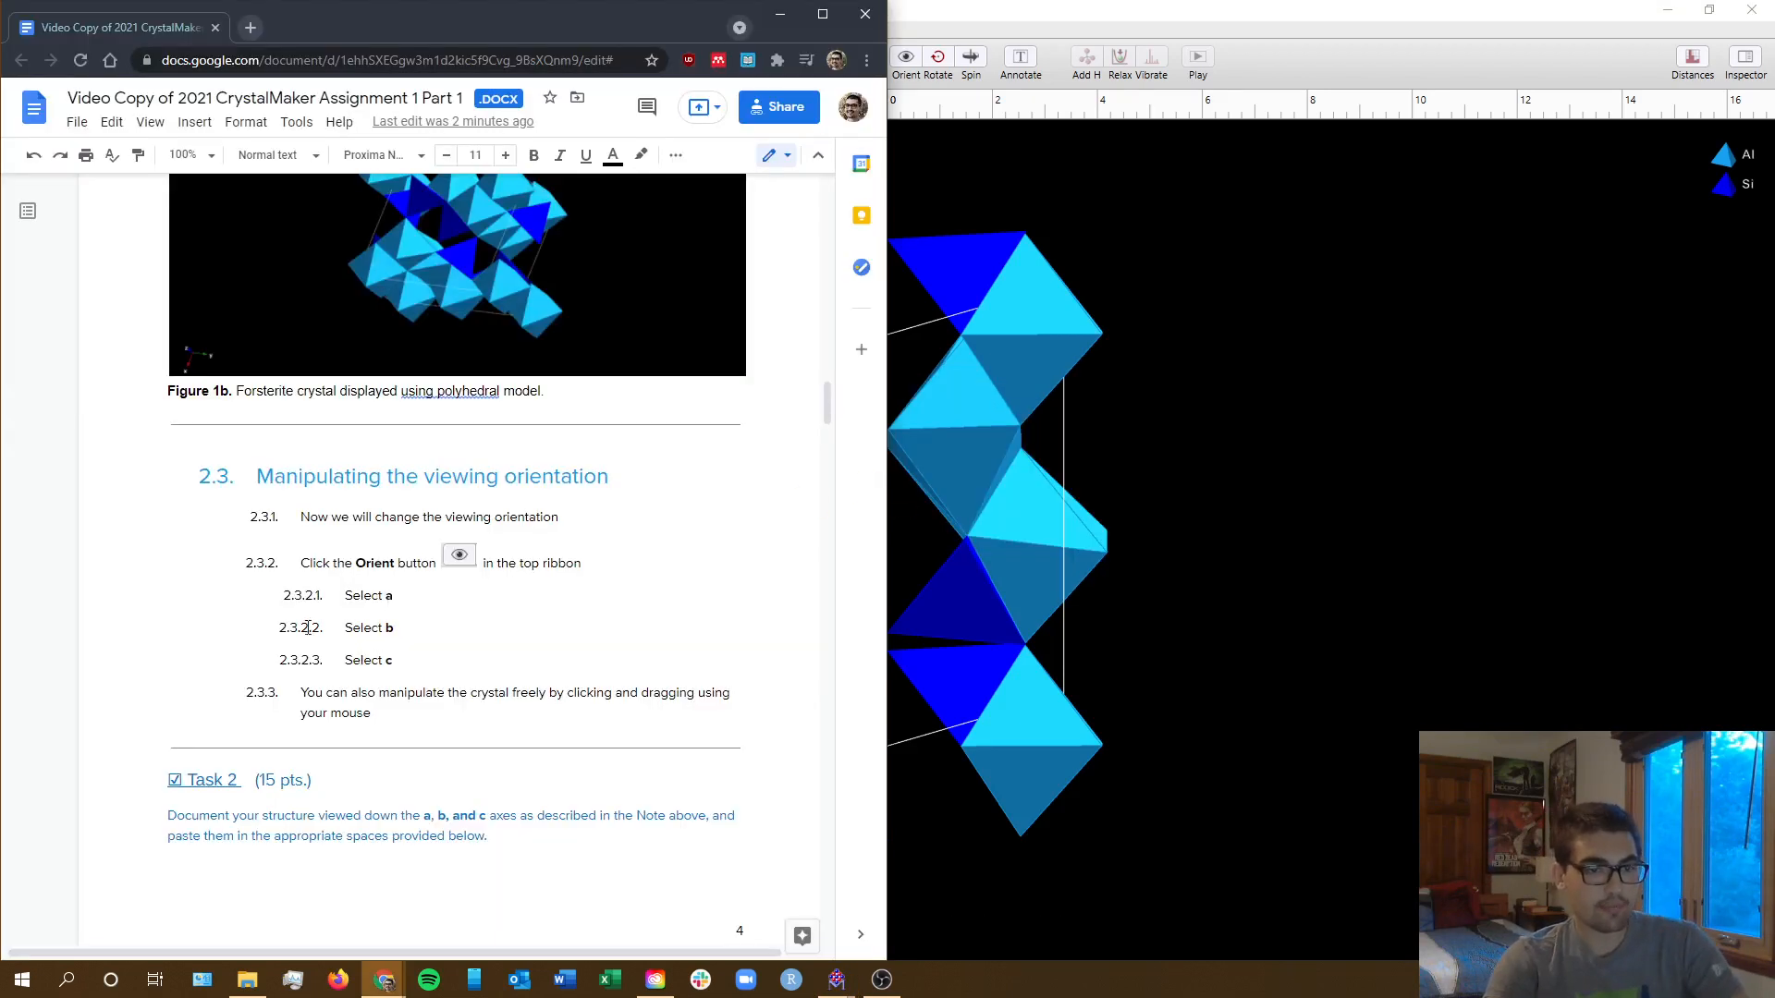
pyautogui.scroll(-2, 471, 652)
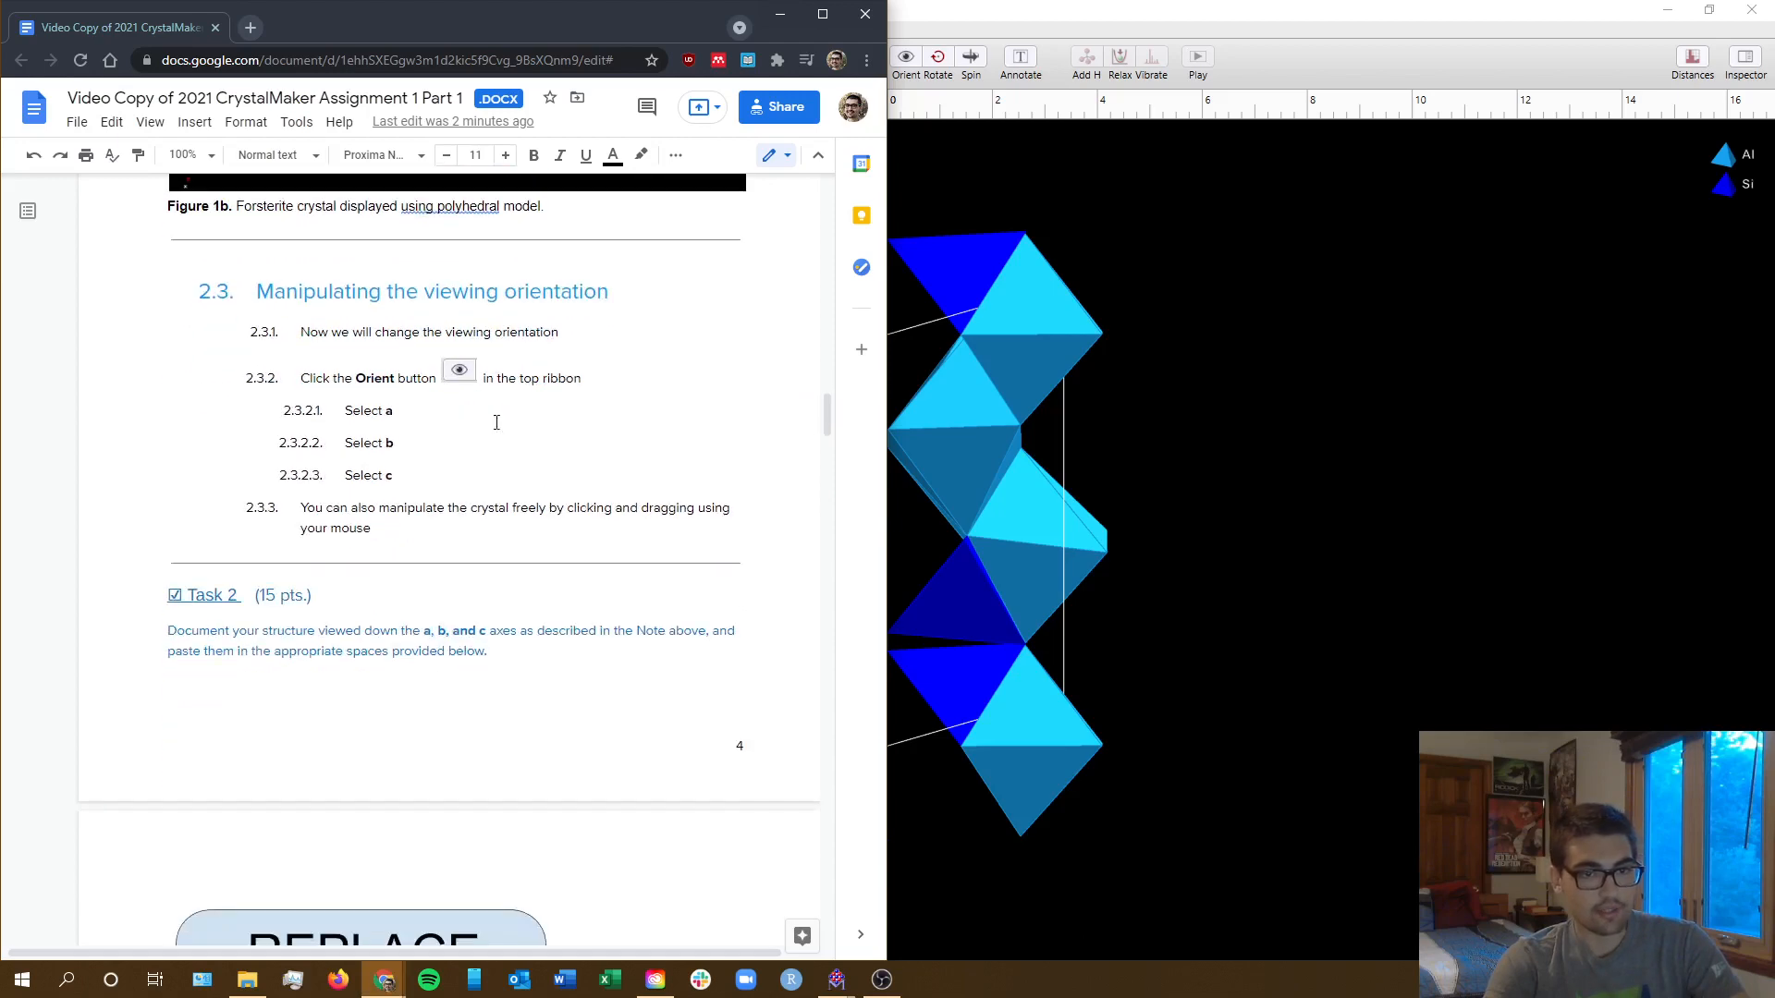
pyautogui.moveTo(1193, 566); pyautogui.dragTo(951, 457)
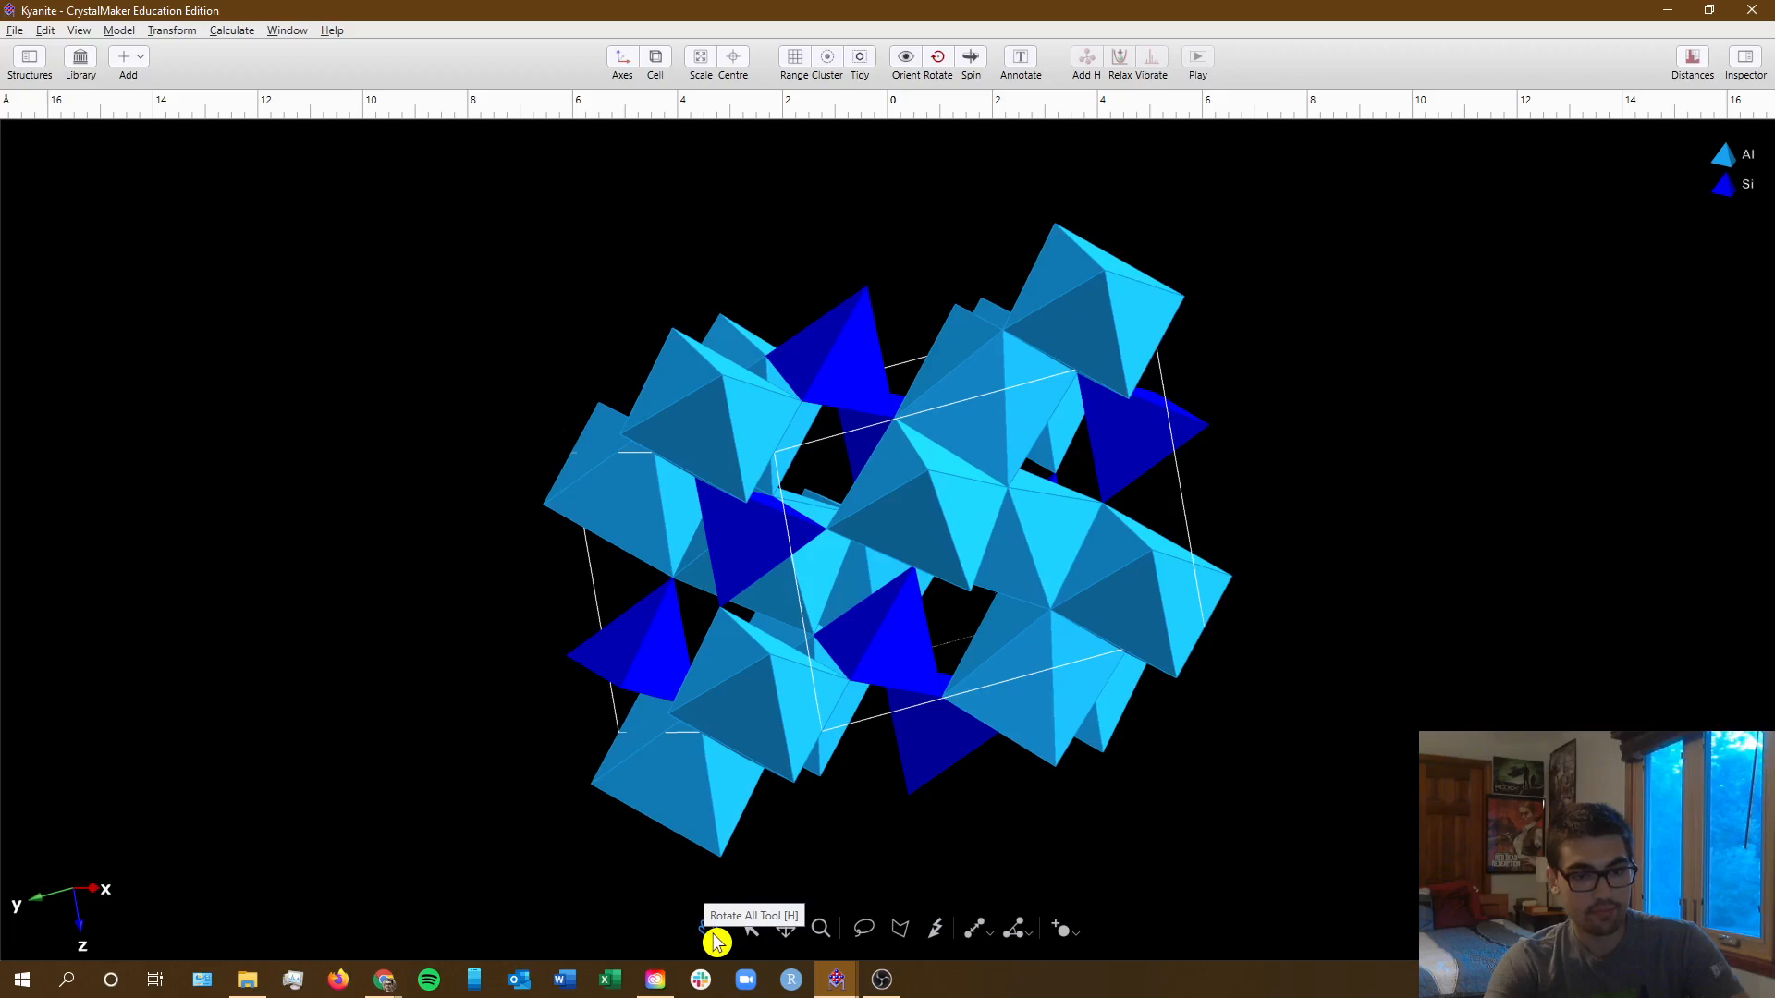
pyautogui.click(714, 934)
pyautogui.moveTo(1090, 515); pyautogui.dragTo(879, 471)
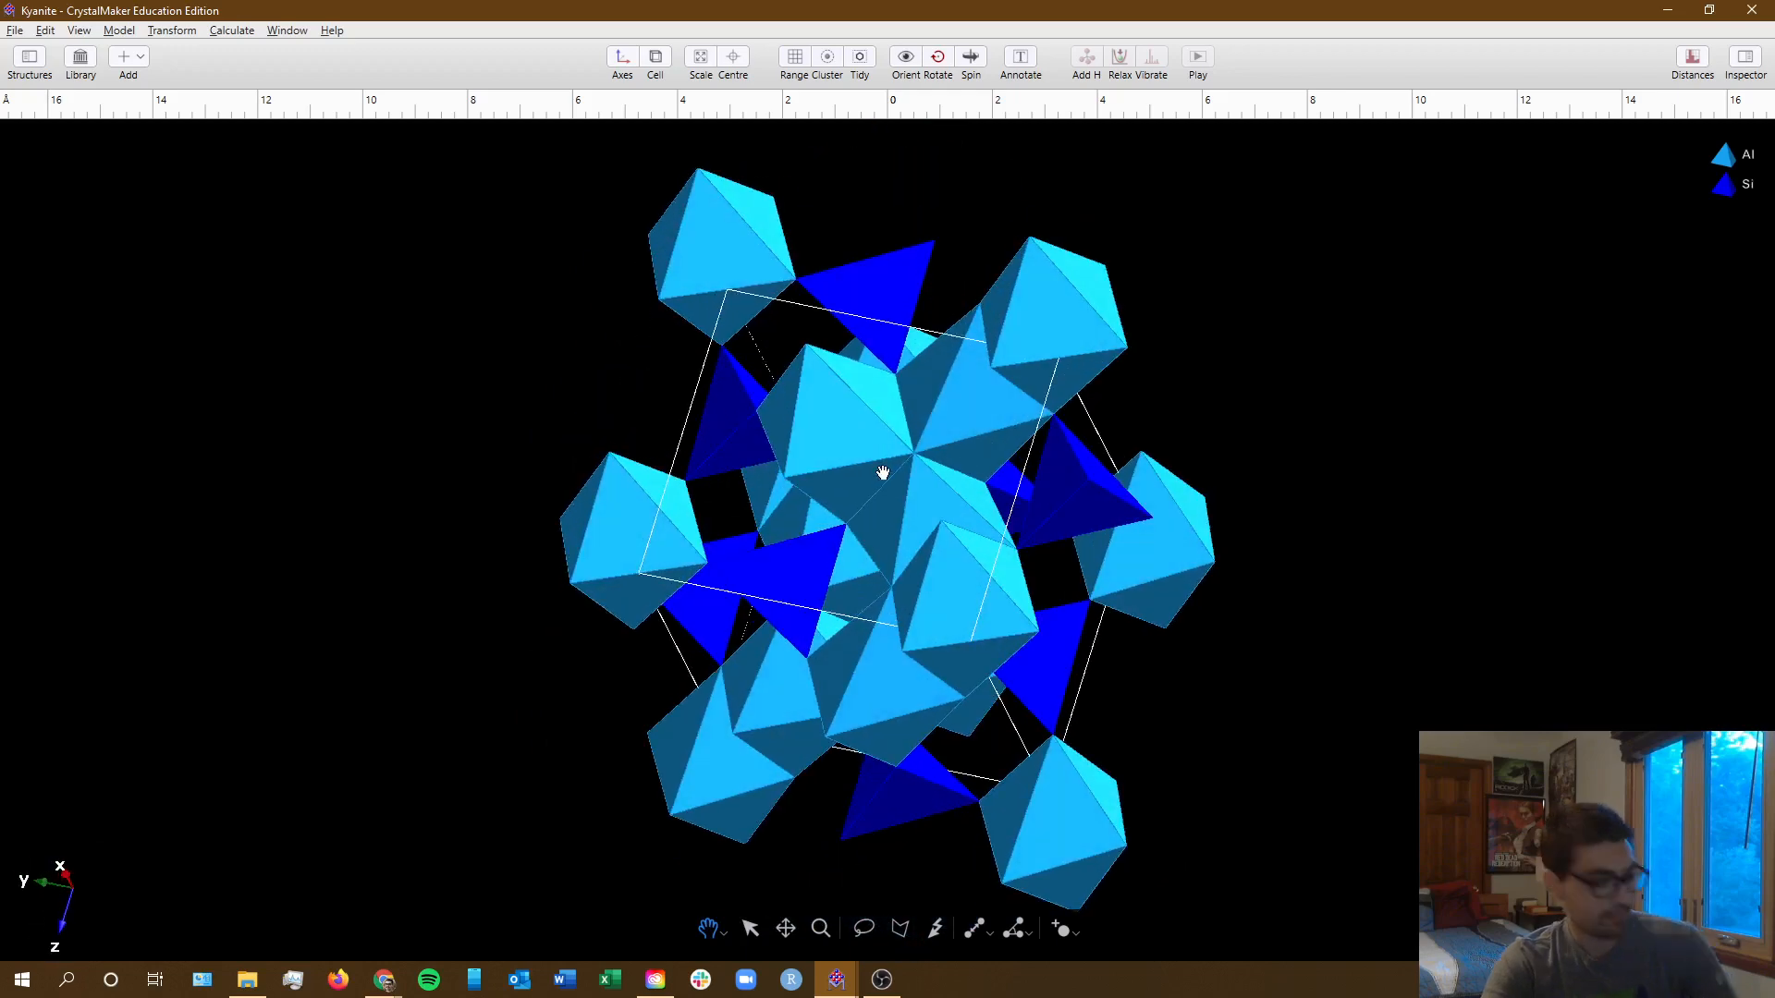
# - Check the Task 2 instructions and figure placeholders in the assignment document, and orient the kyanite crystal down the a axis in CrystalMaker
pyautogui.hotkey('alt', 'Tab')
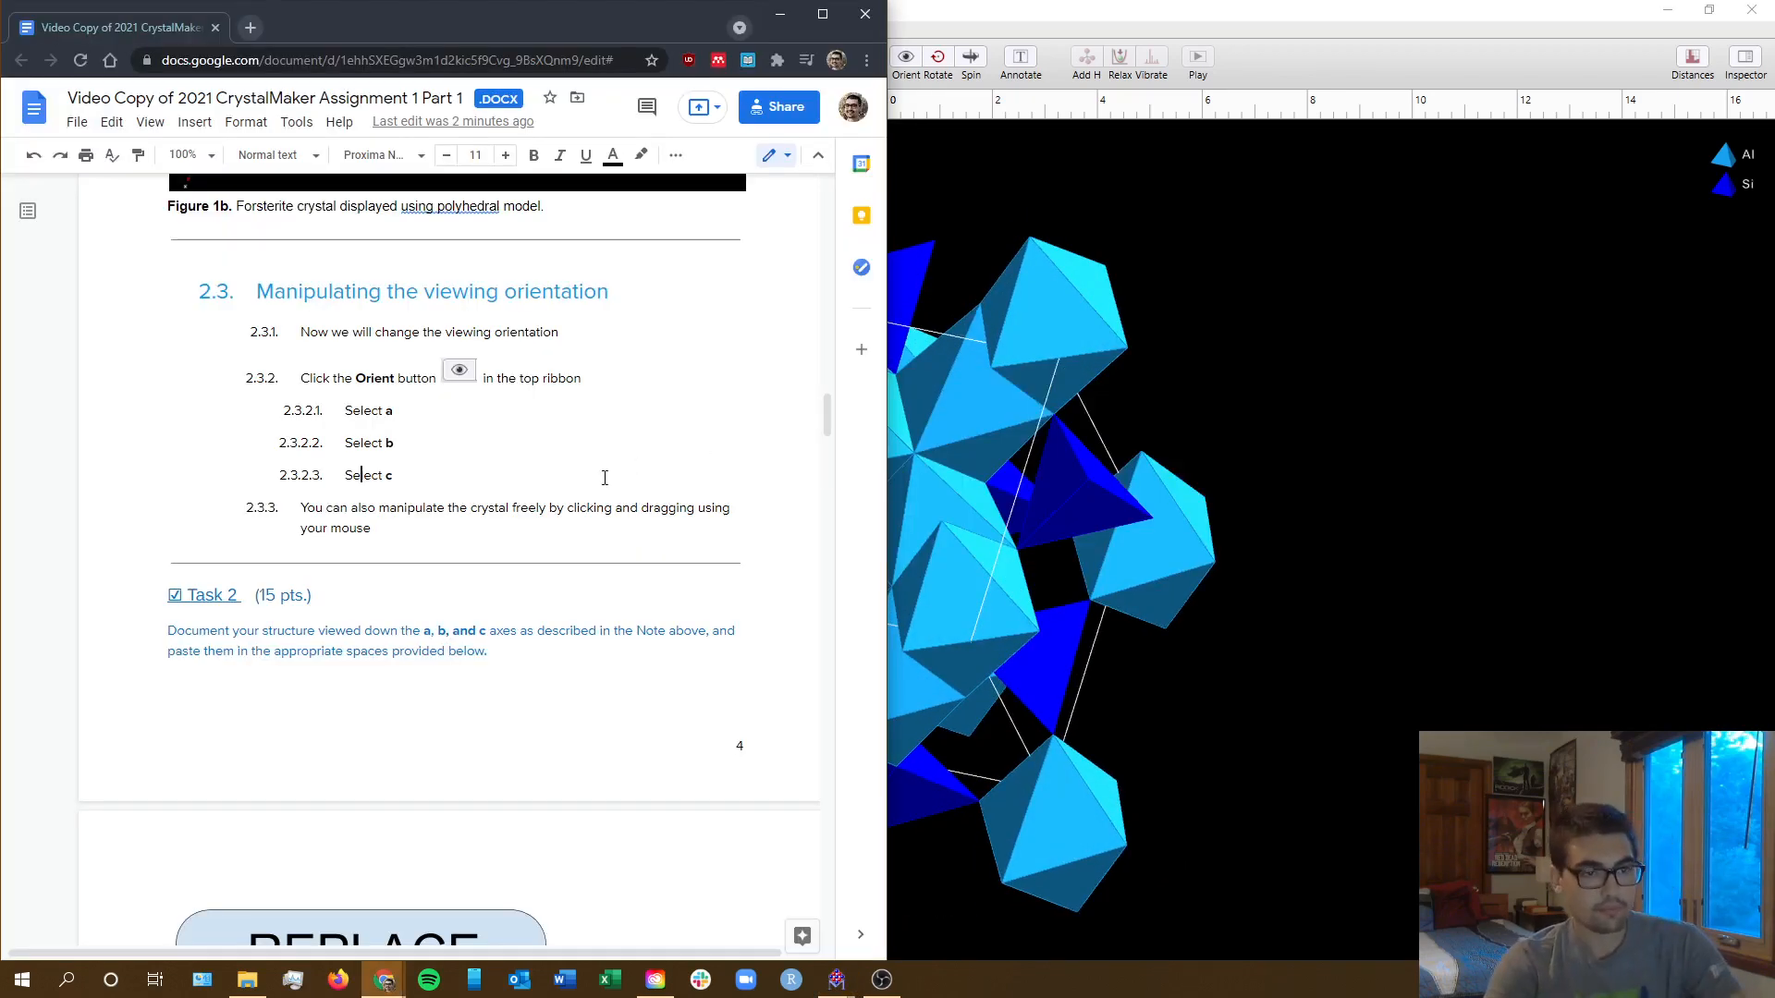
pyautogui.scroll(-2, 573, 469)
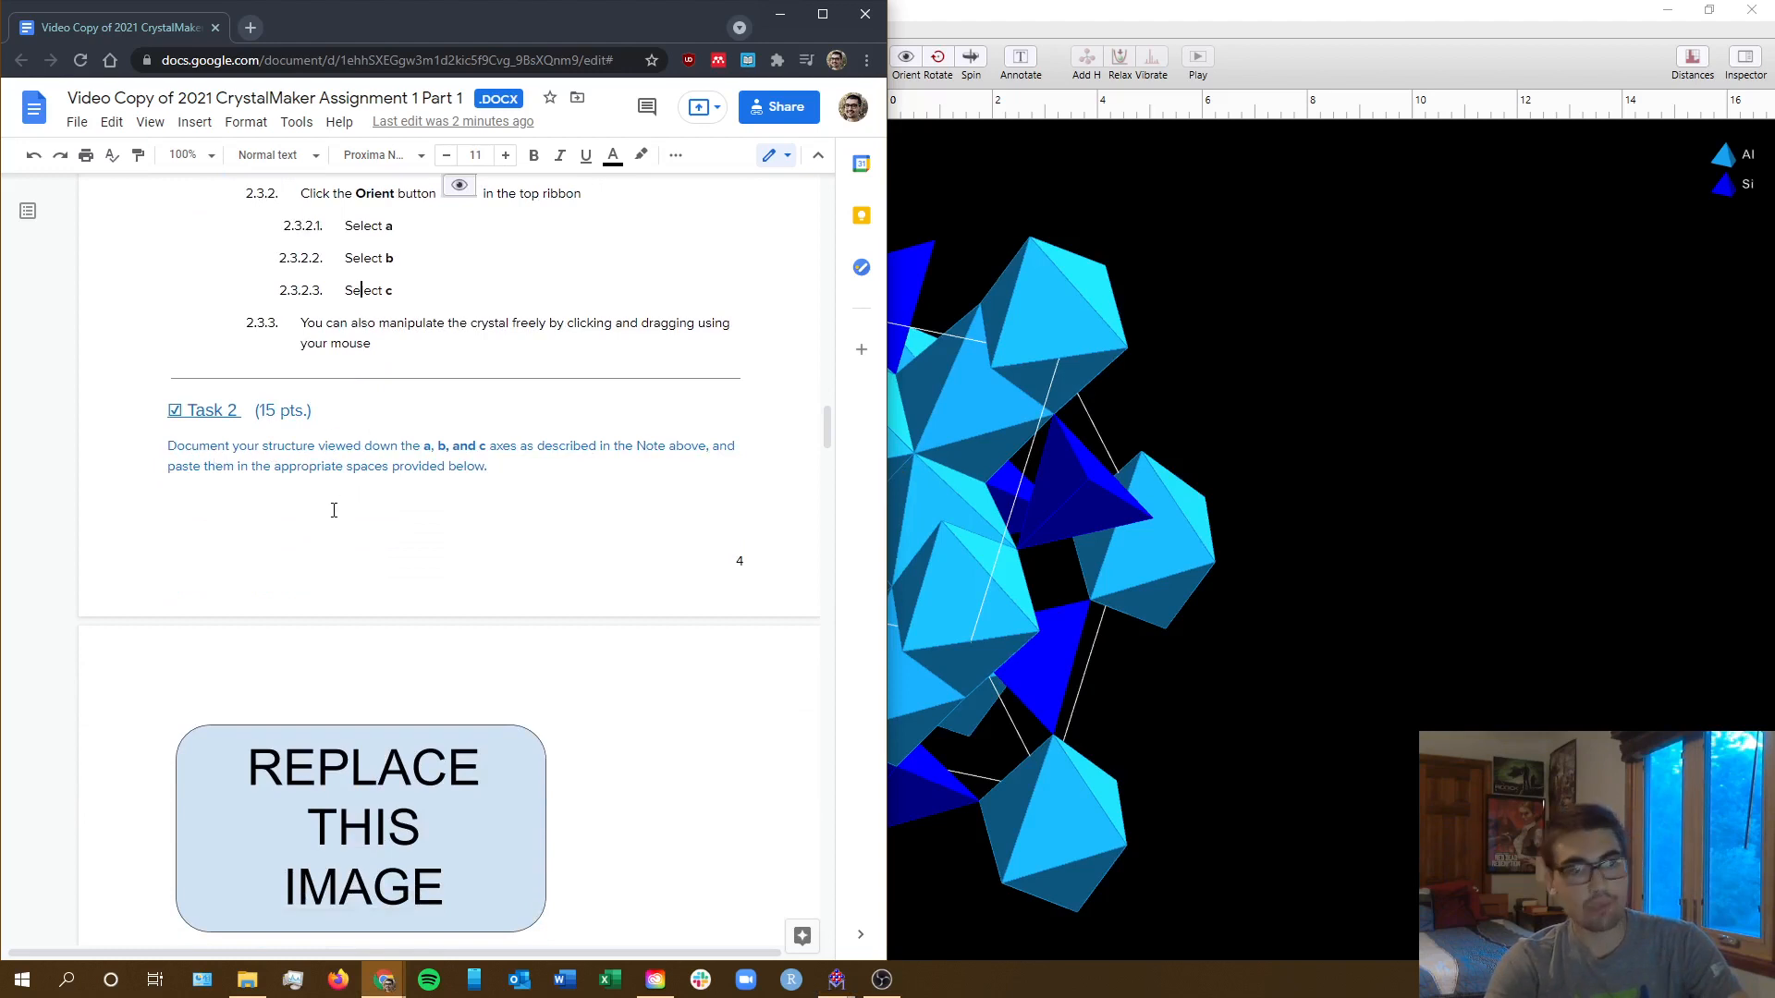
pyautogui.scroll(-3, 342, 502)
pyautogui.scroll(-1, 435, 541)
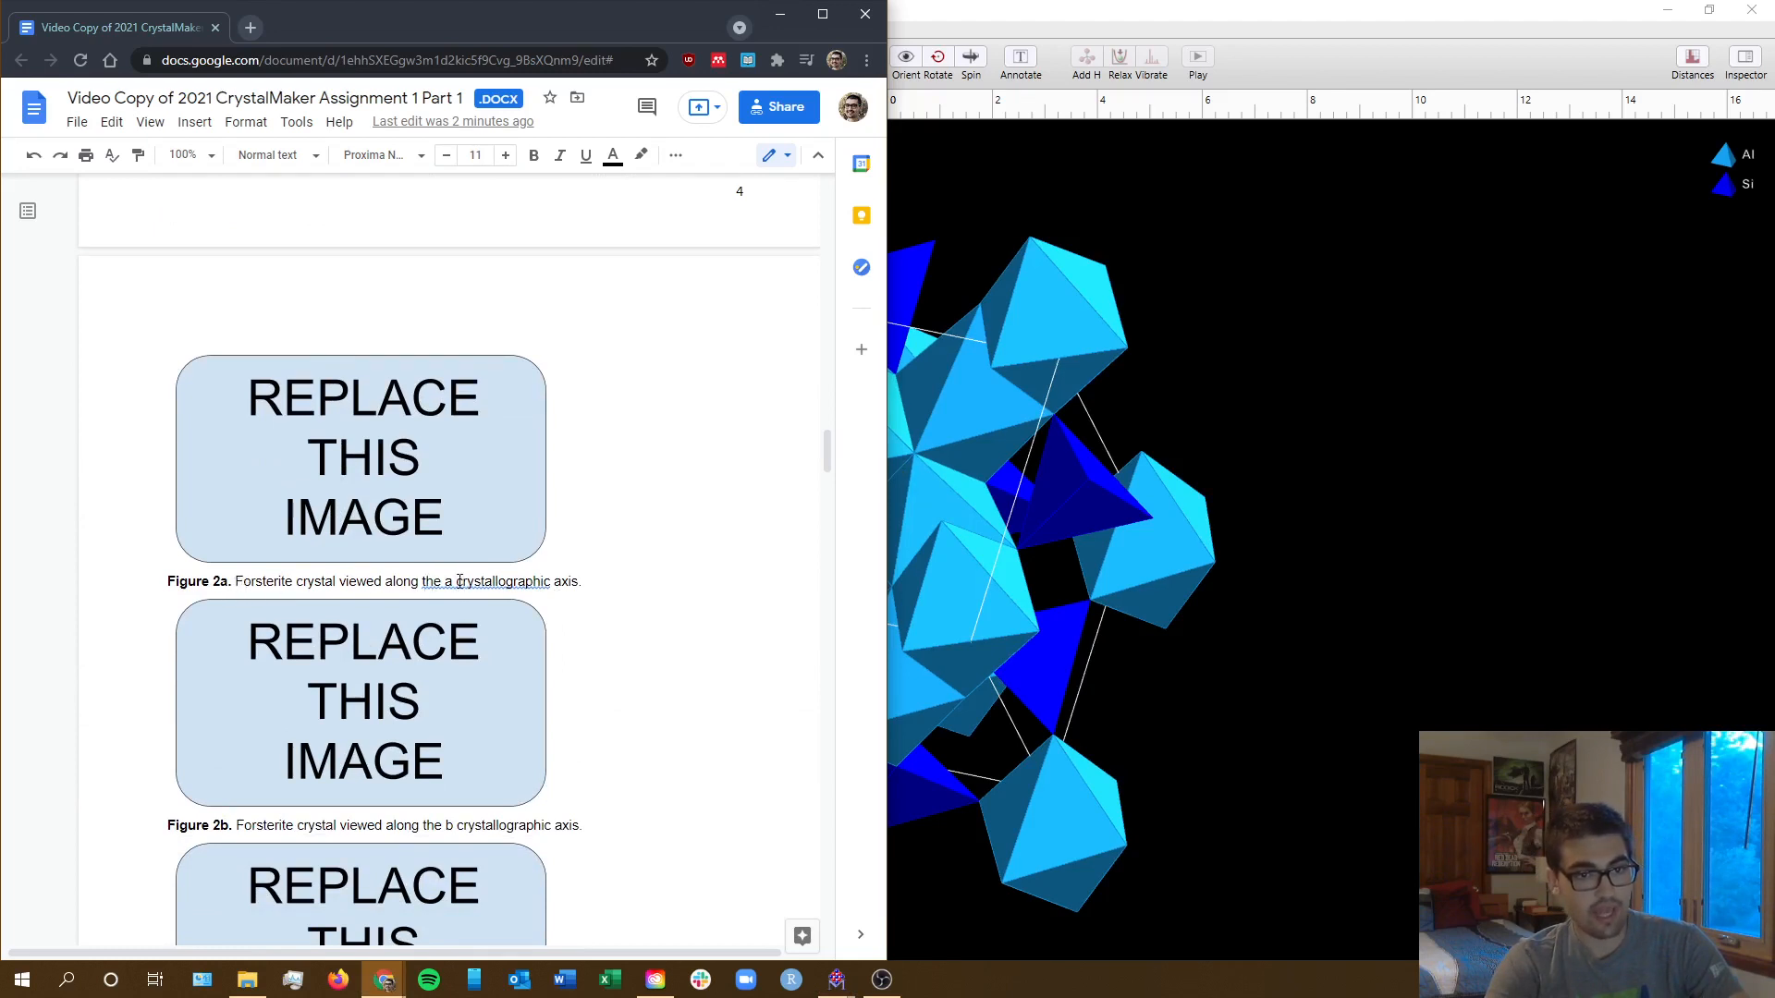
pyautogui.click(1081, 12)
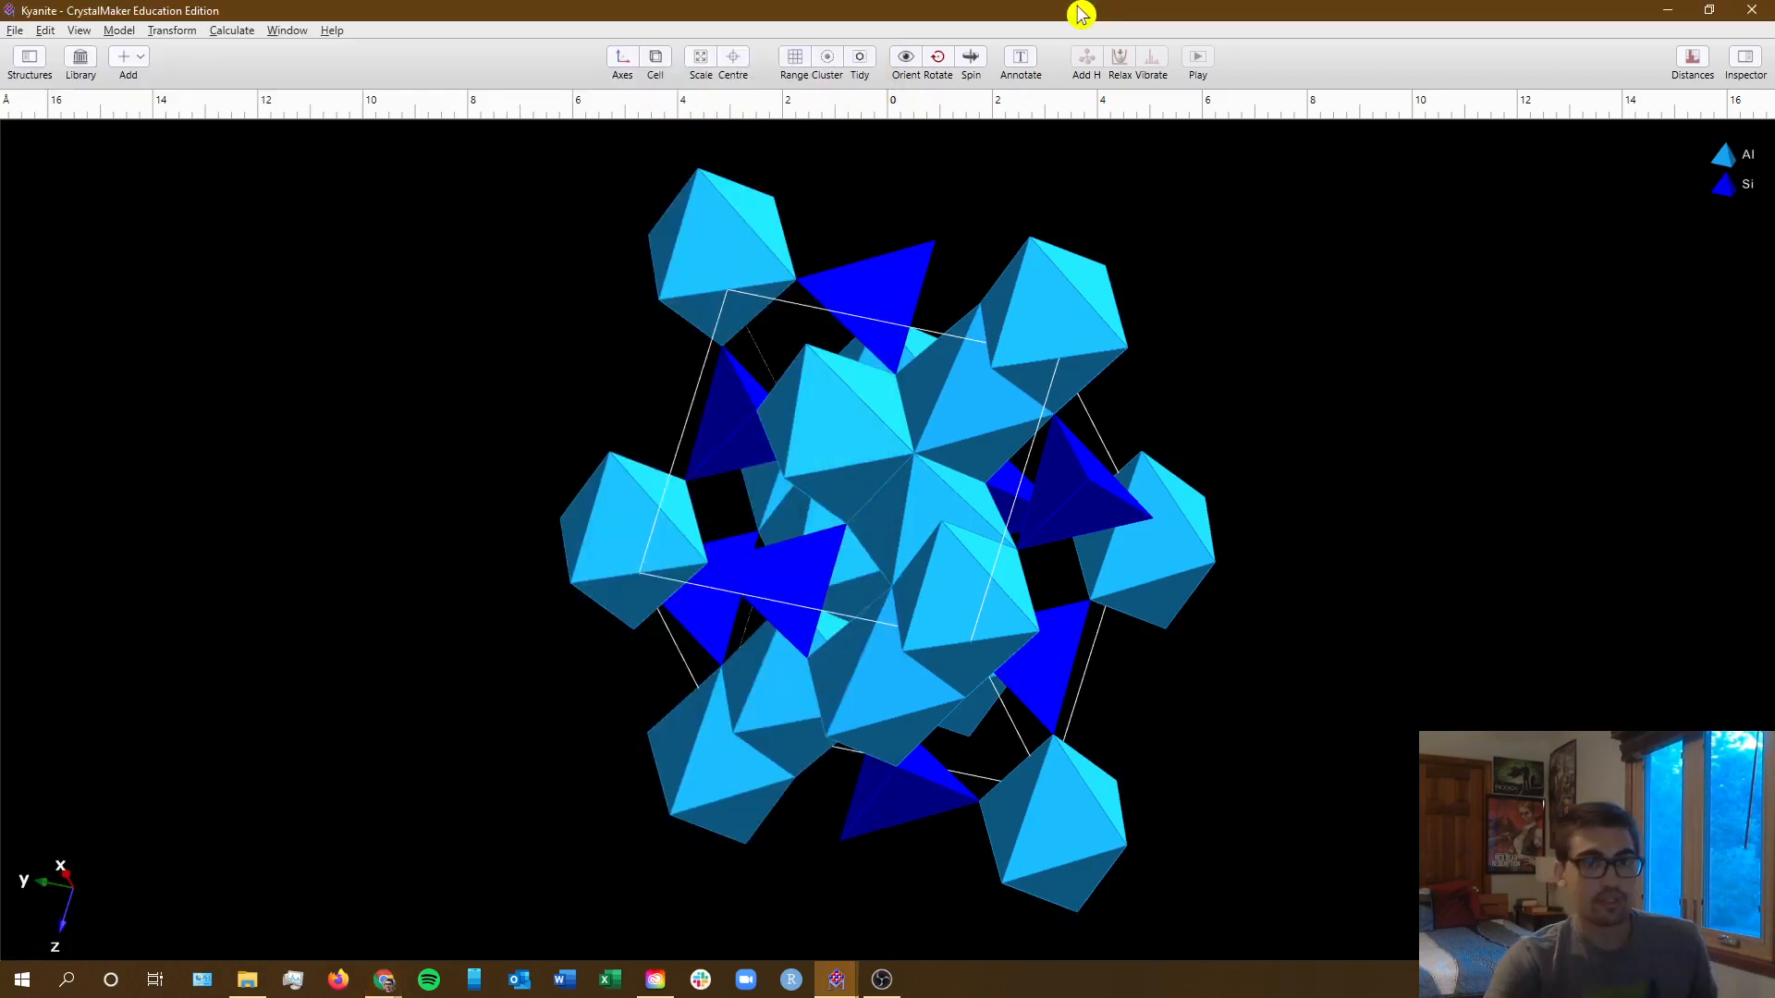
pyautogui.click(908, 62)
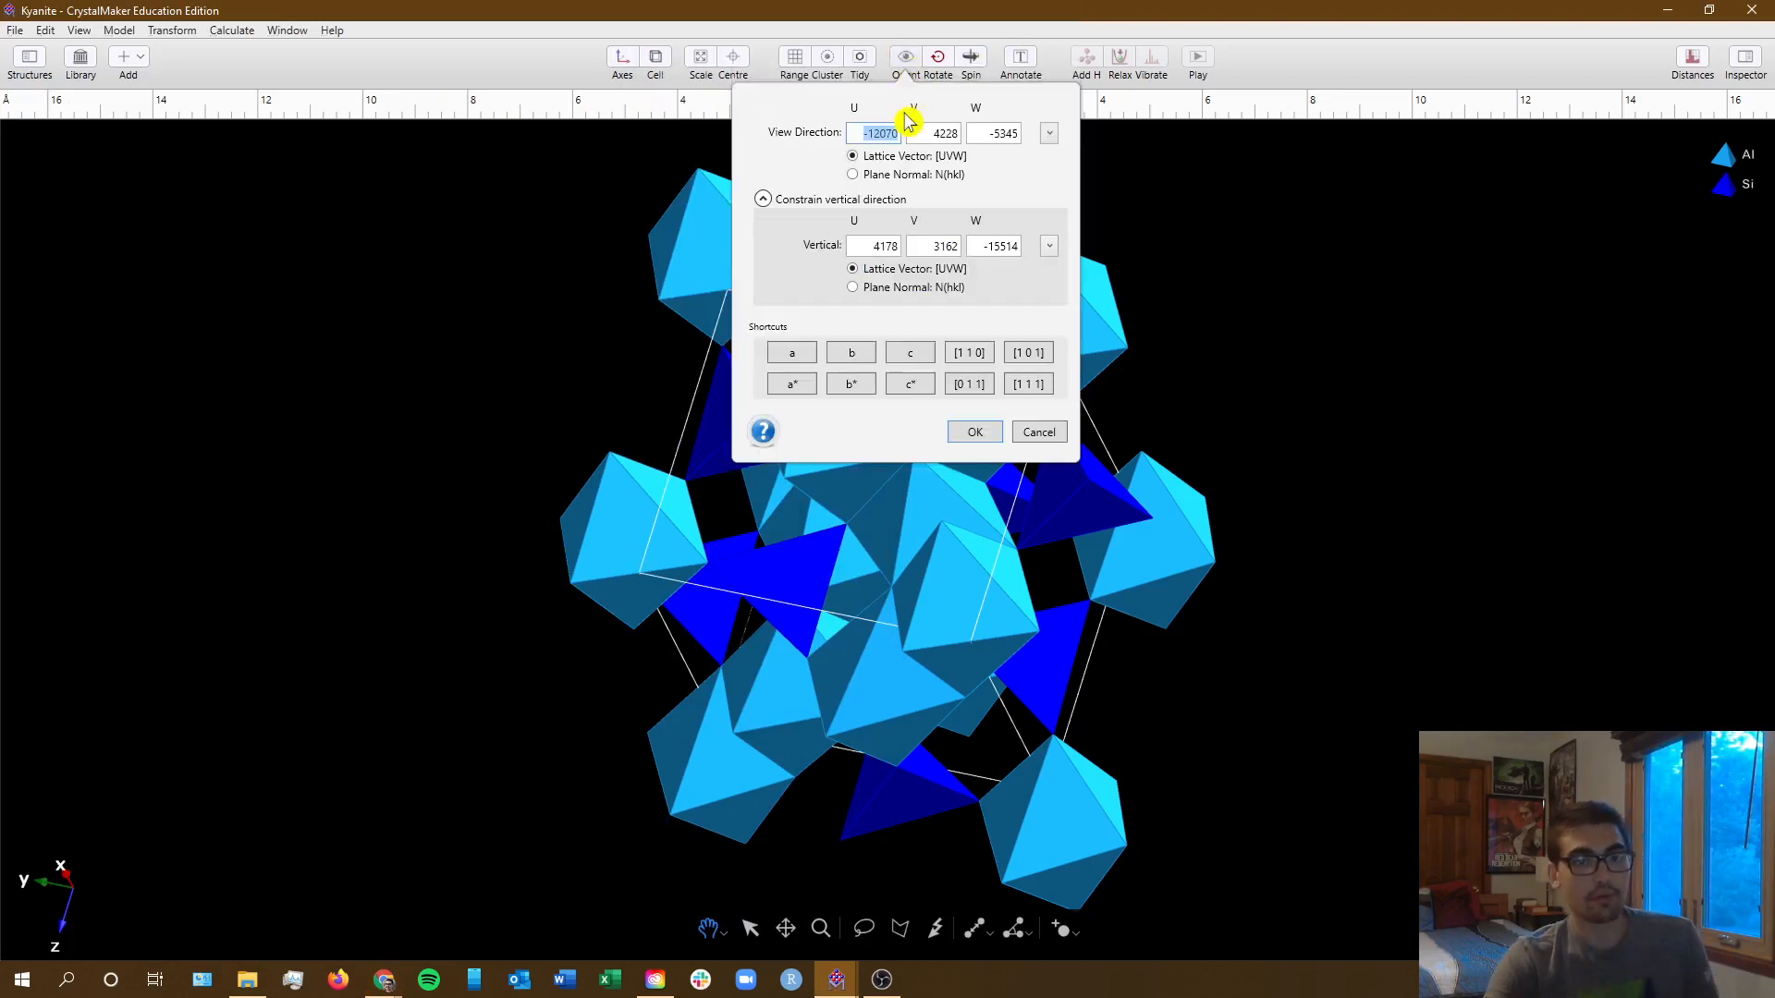
pyautogui.click(795, 354)
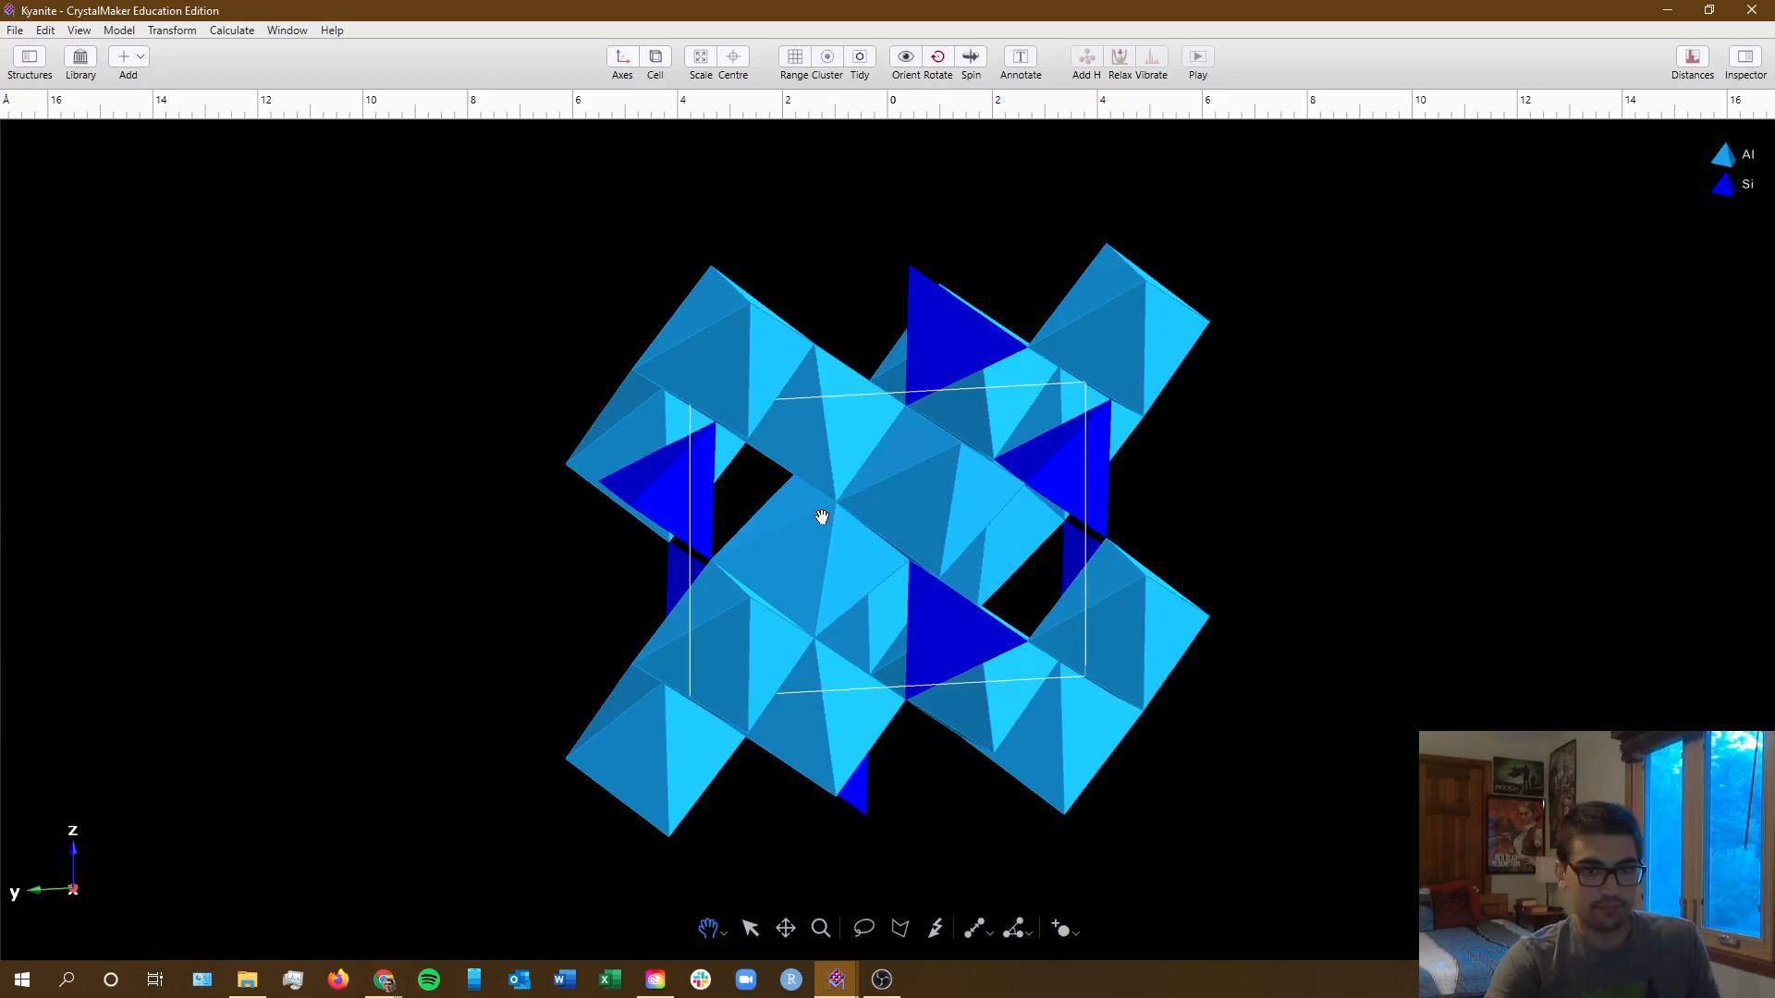
# - Replace the Figure 2a placeholder image in the assignment document with the copied graphic of the a-axis view
pyautogui.hotkey('alt', 'Tab')
pyautogui.click(482, 497)
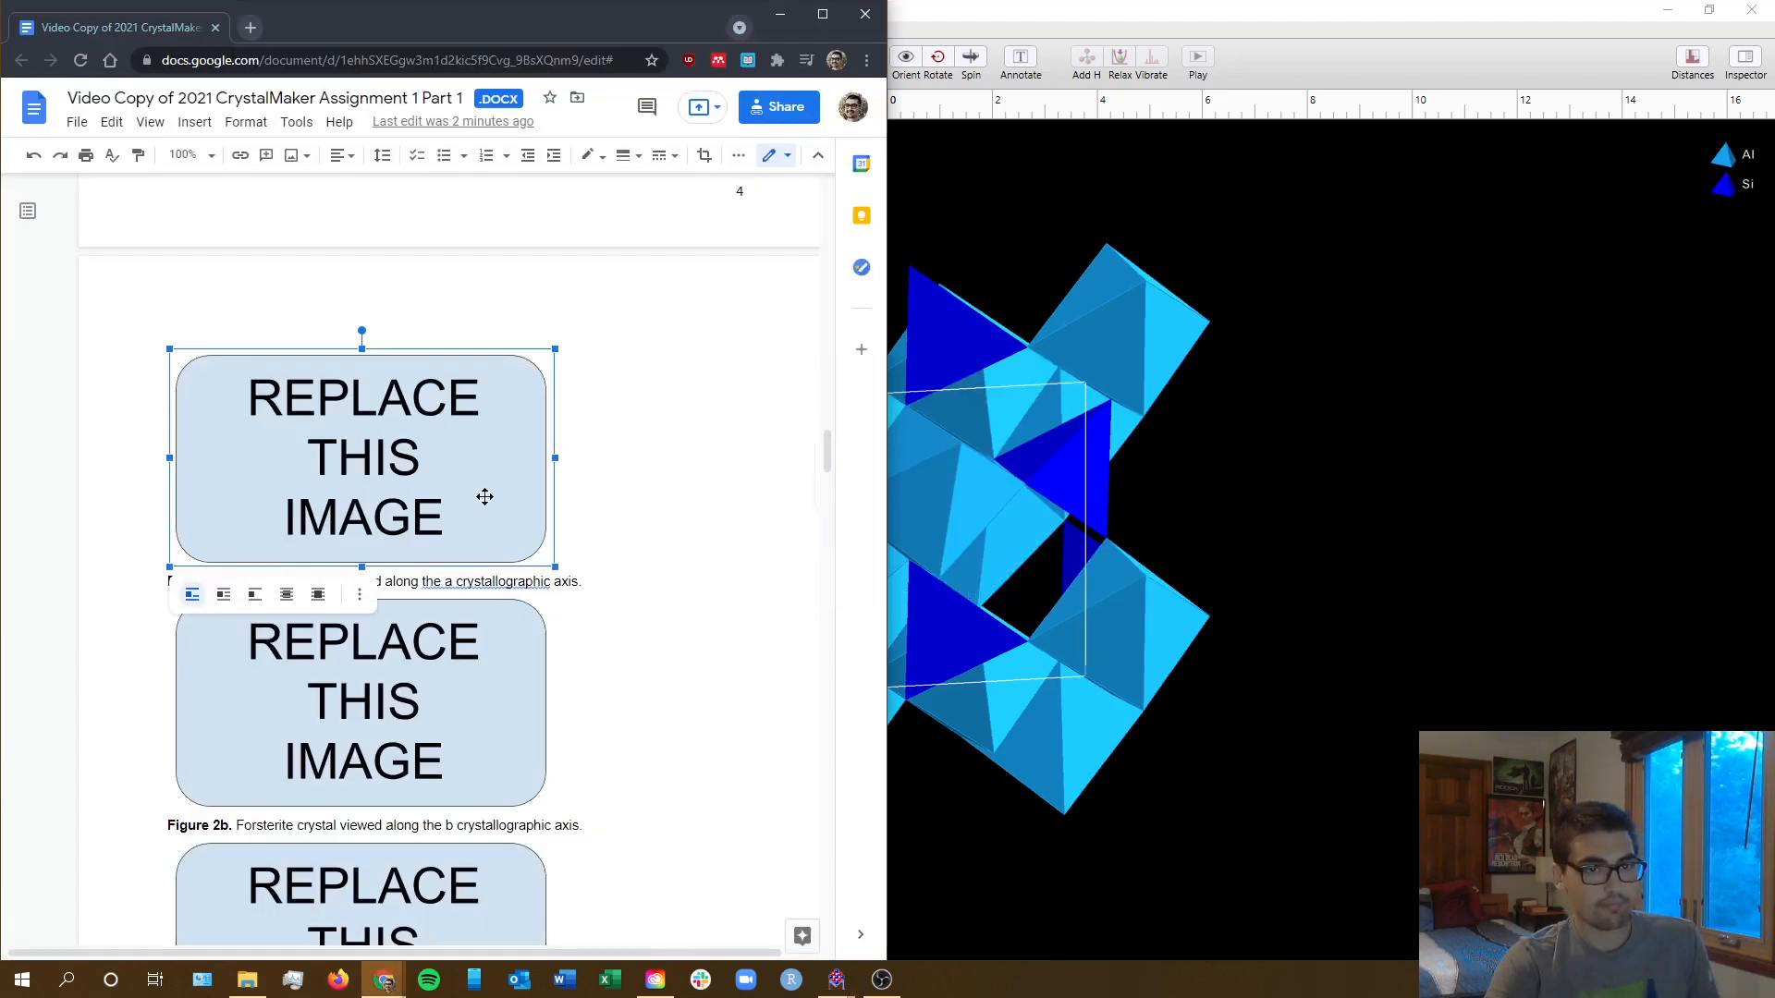
pyautogui.hotkey('ctrl', 'v')
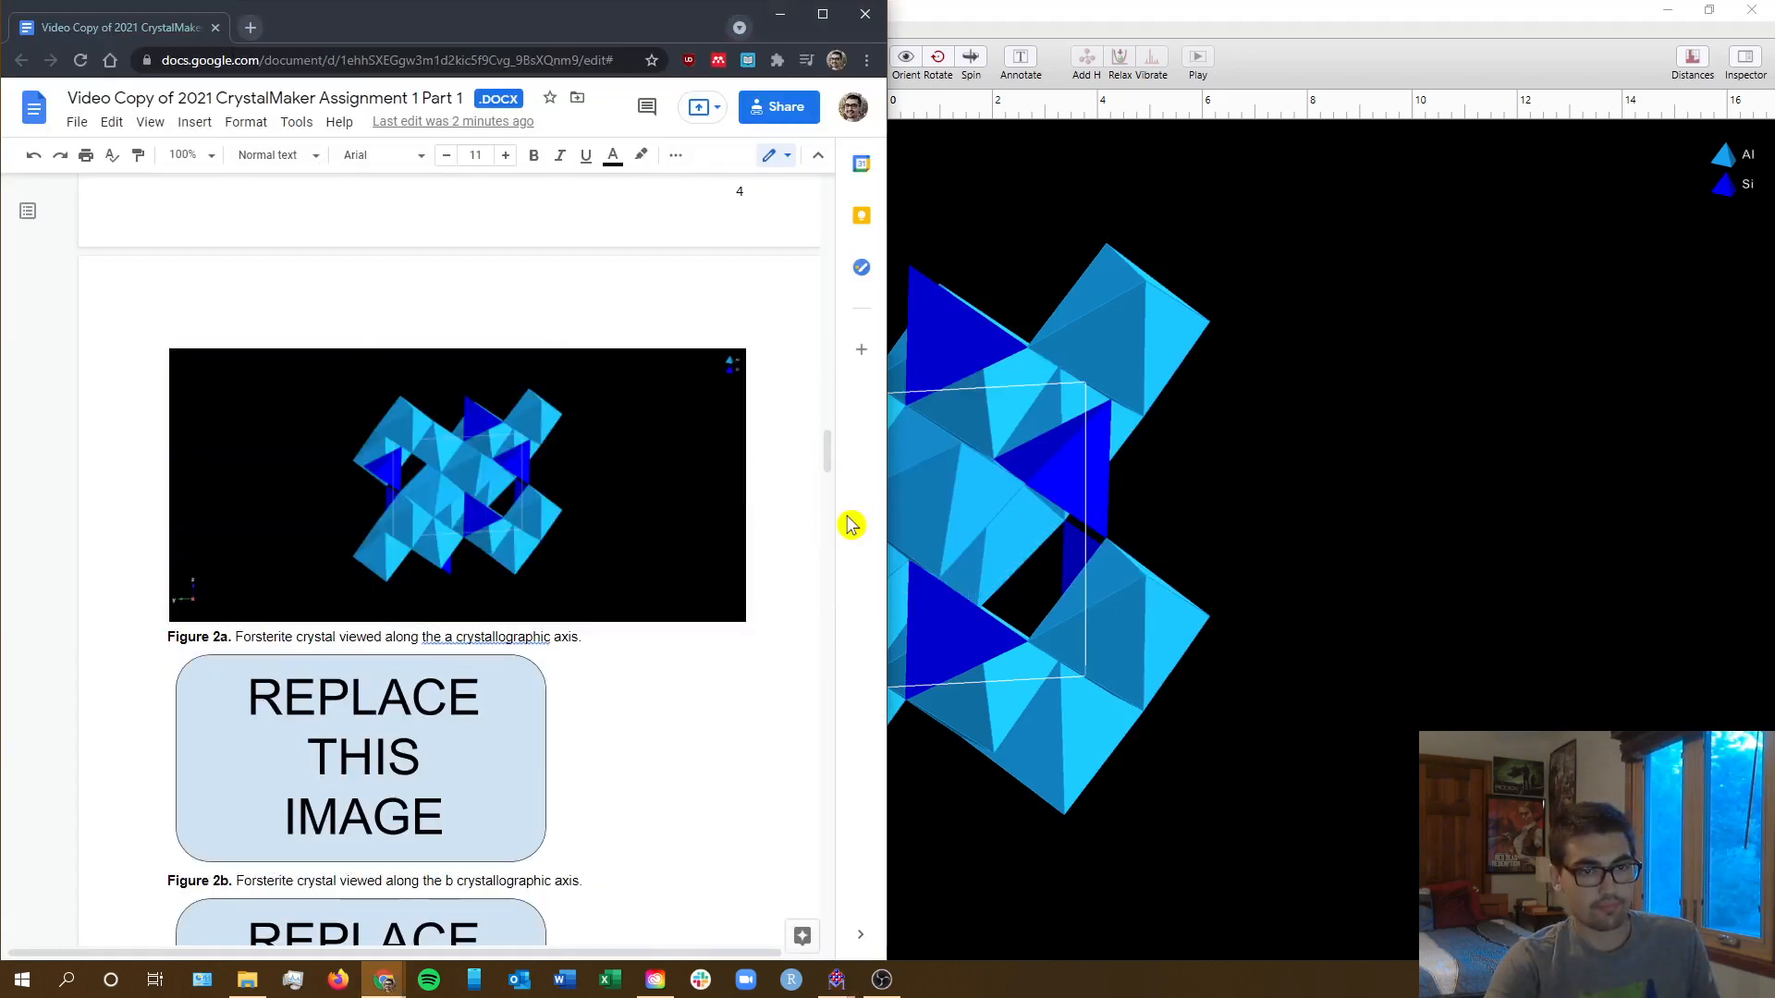
# - Orient the kyanite crystal down the b axis and replace the Figure 2b placeholder image with the copied graphic of that view
pyautogui.click(901, 272)
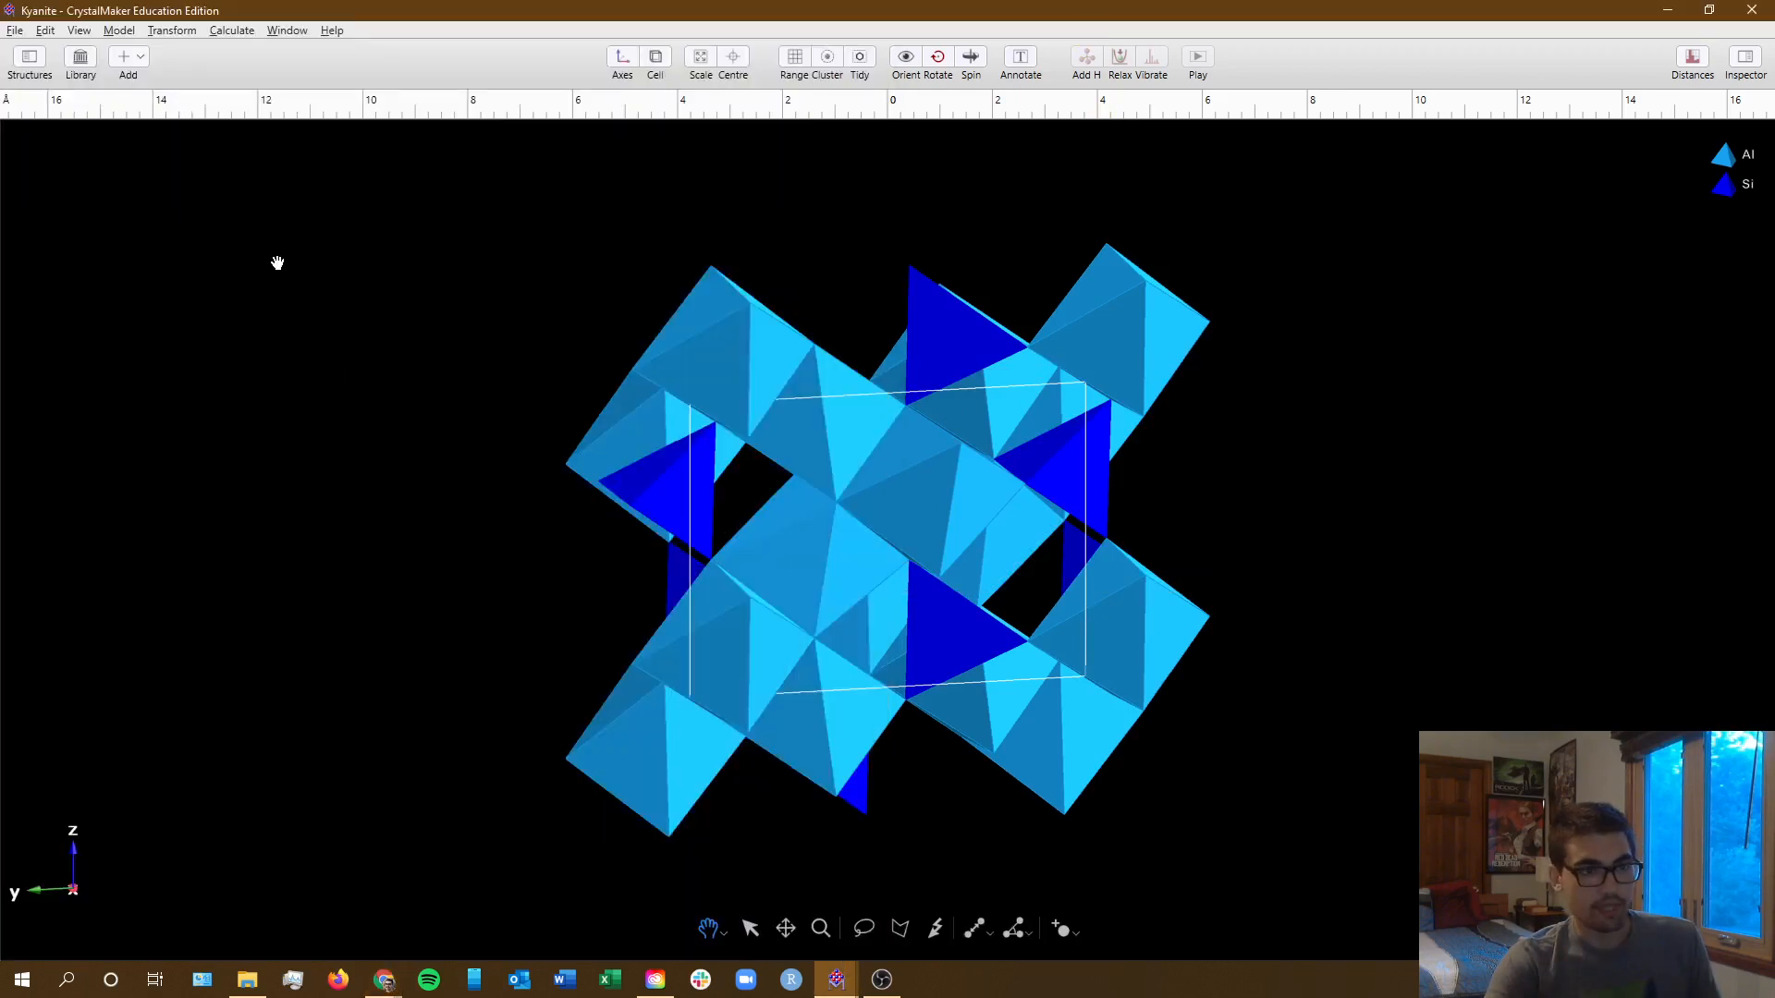
pyautogui.click(906, 58)
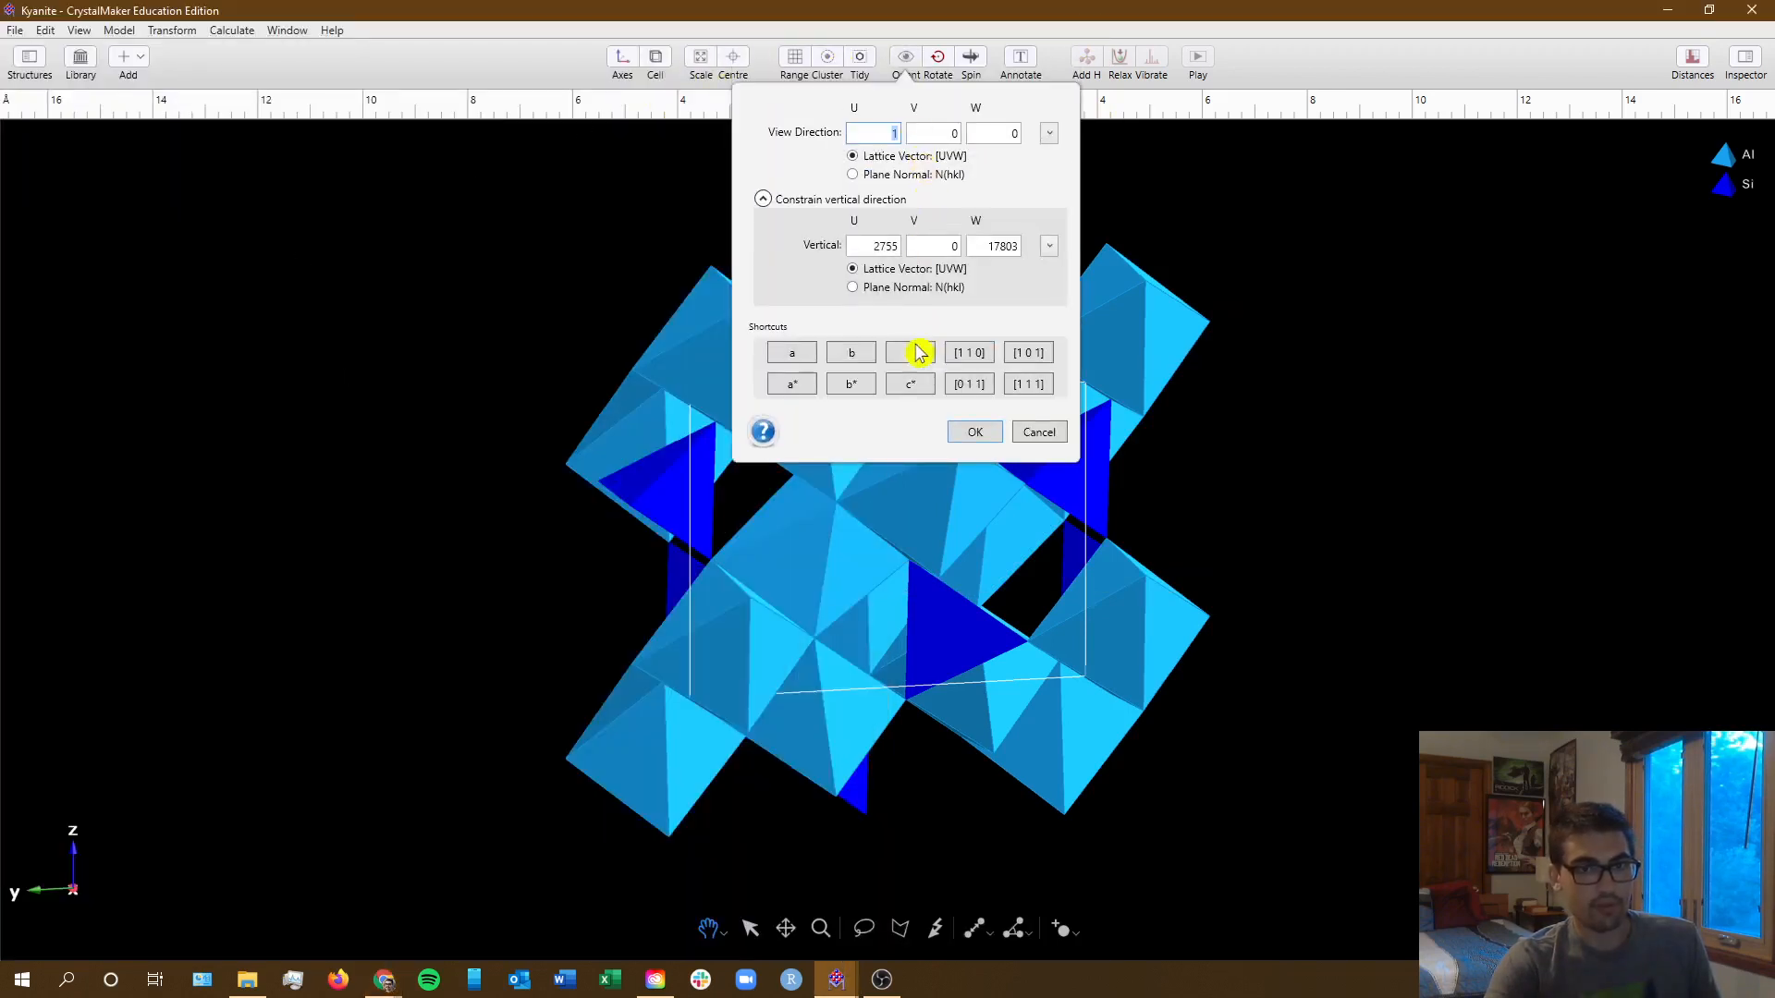
pyautogui.click(852, 355)
pyautogui.press('Return')
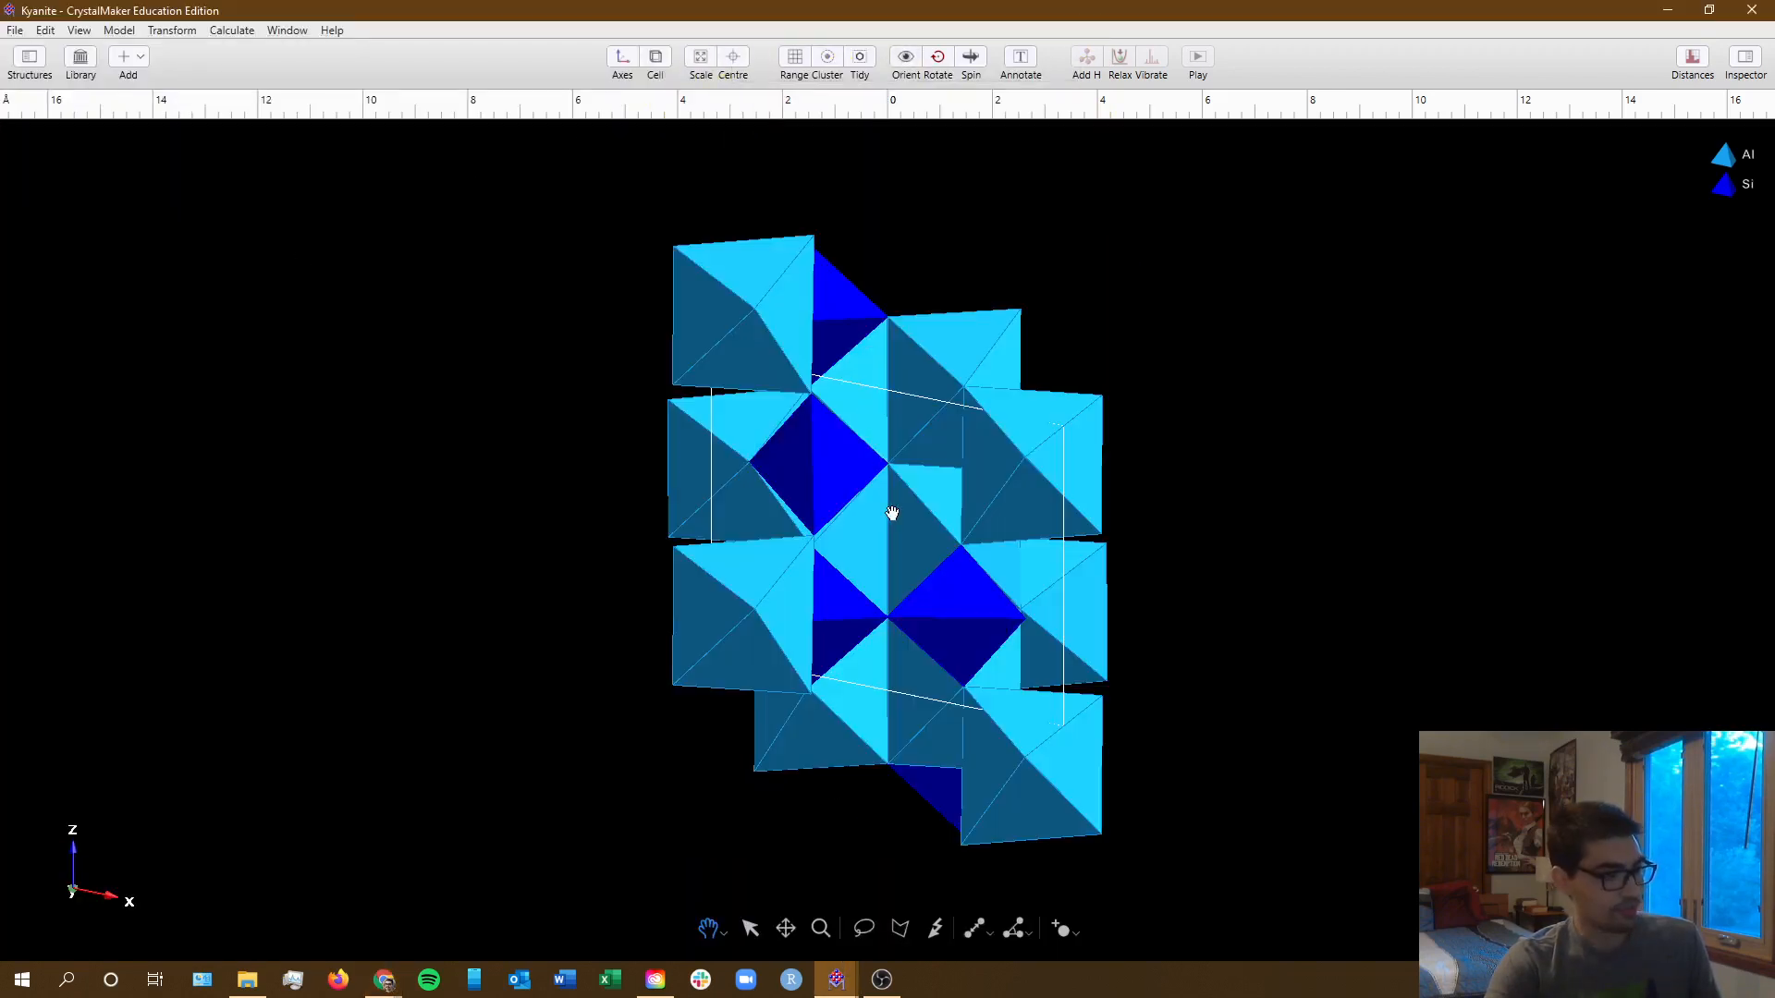
pyautogui.hotkey('alt', 'Tab')
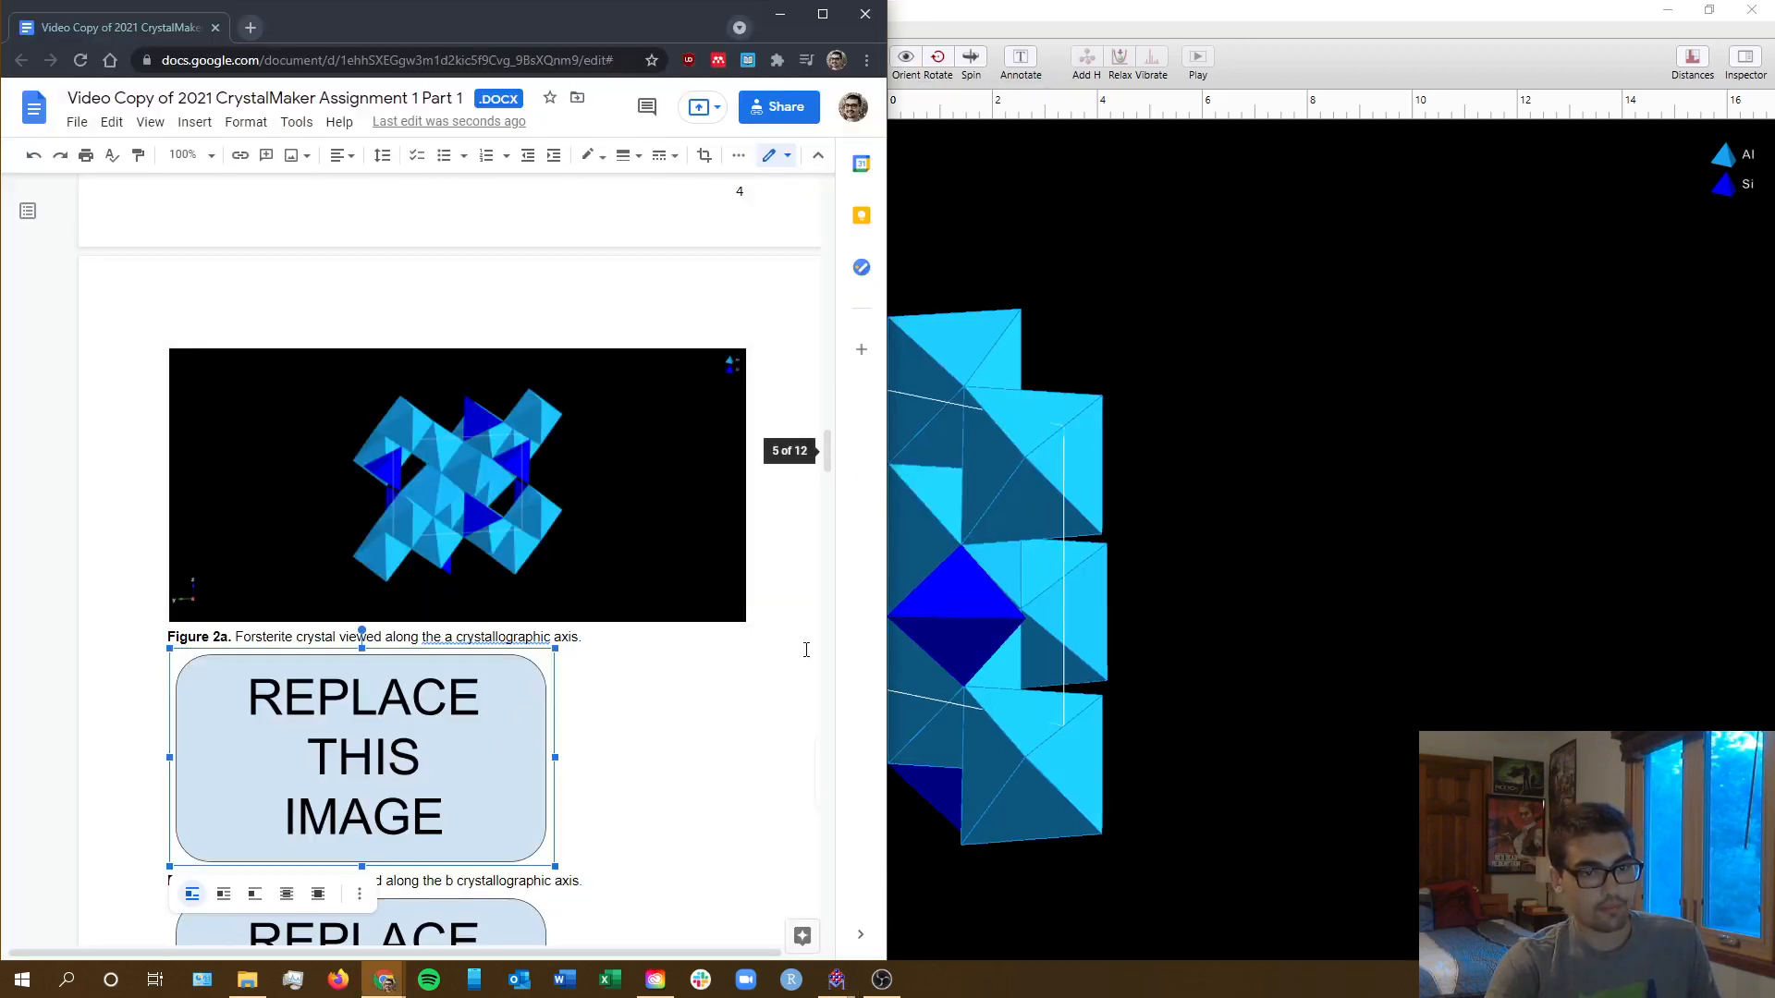
pyautogui.hotkey('ctrl', 'v')
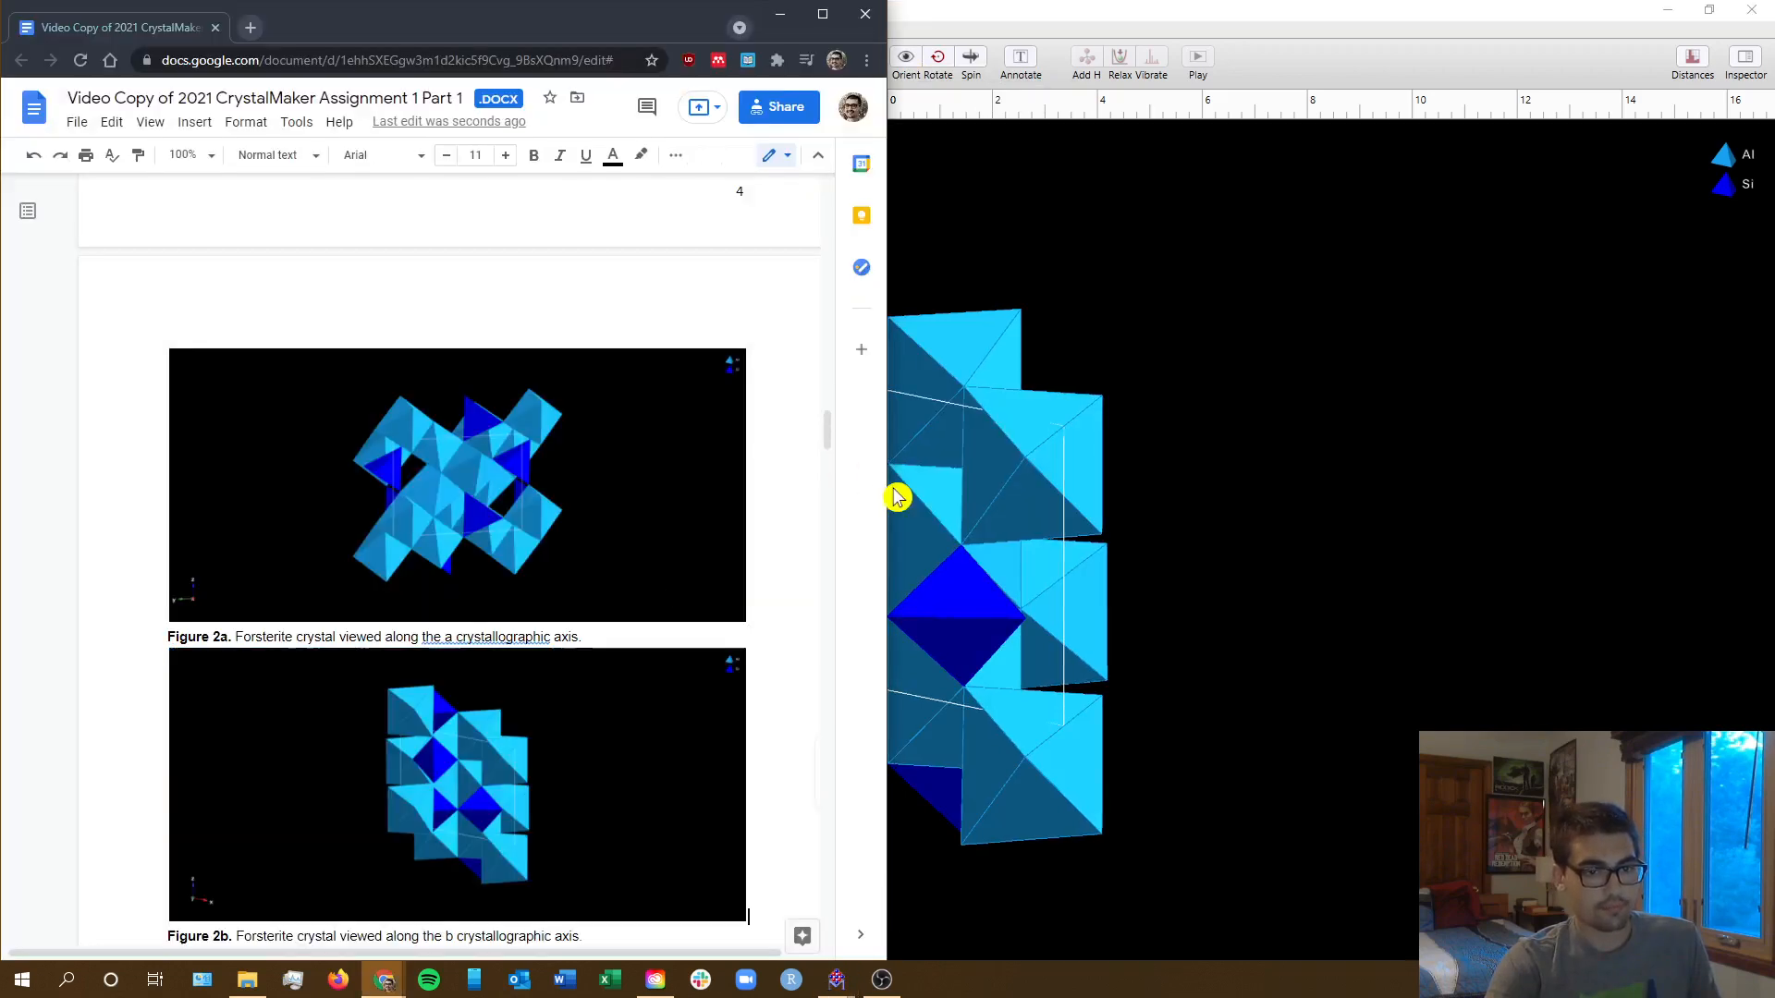
# - Orient the kyanite crystal down the c axis and replace the Figure 2c placeholder image with the copied graphic of that view
pyautogui.click(994, 20)
pyautogui.click(905, 57)
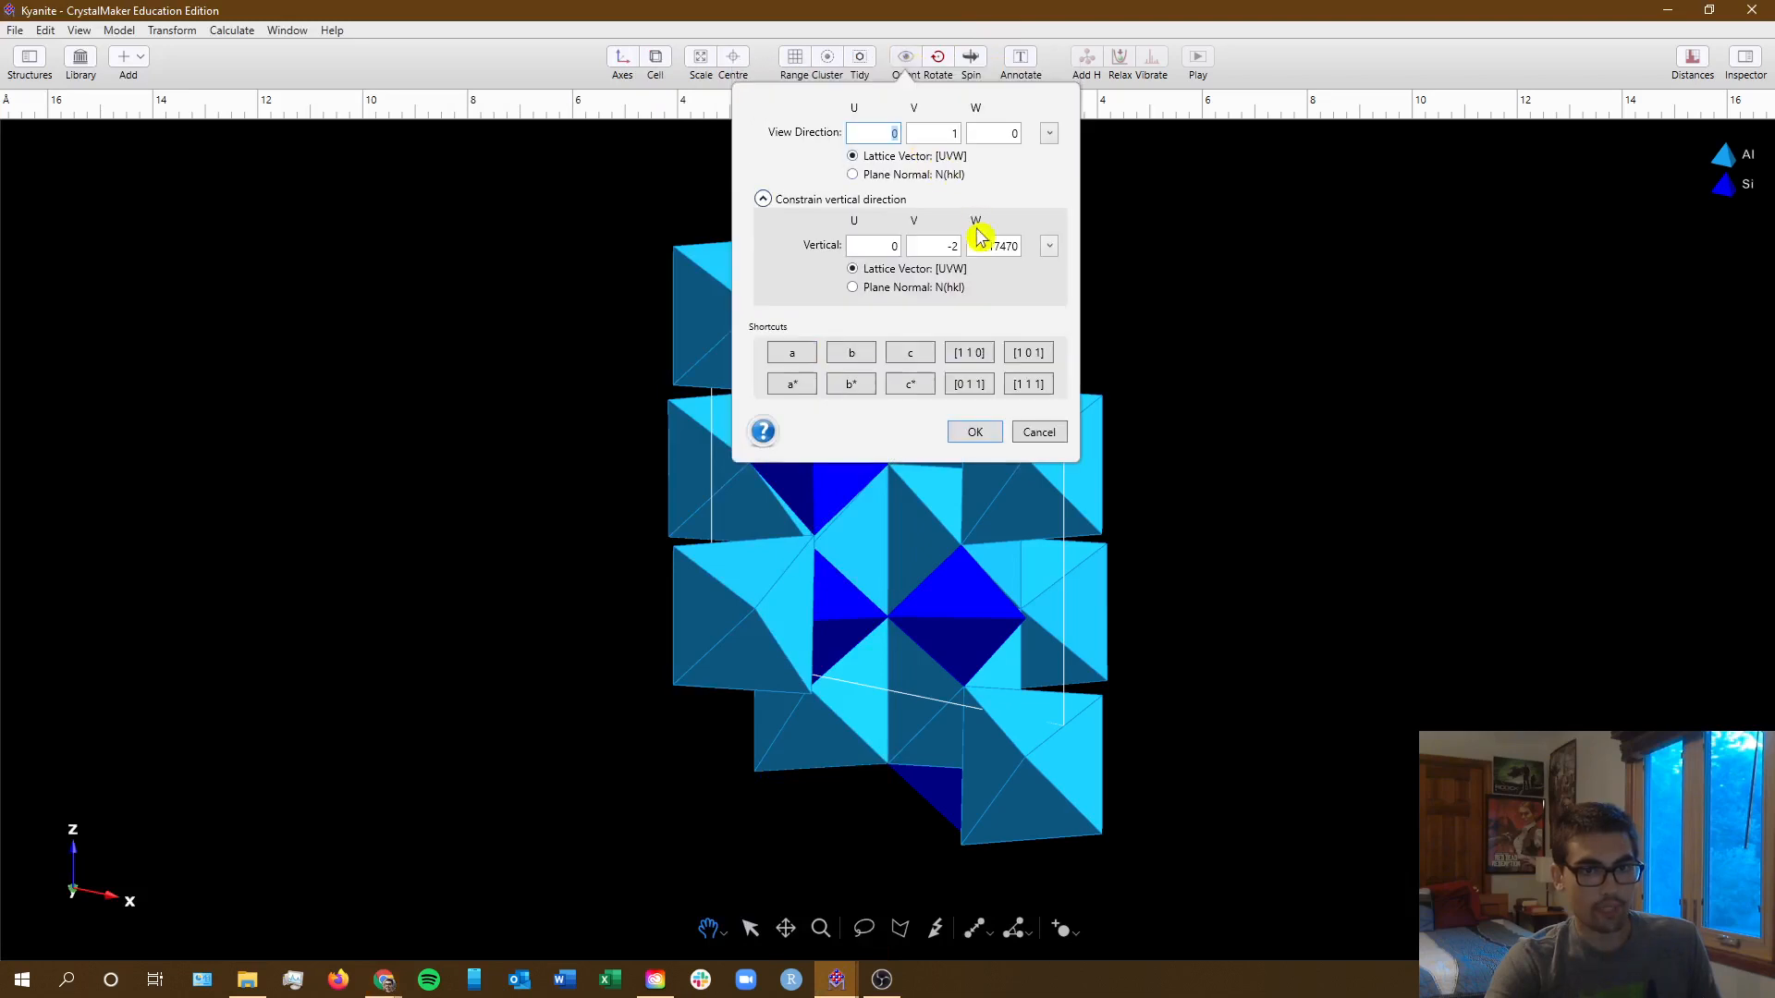
pyautogui.click(909, 351)
pyautogui.press('Return')
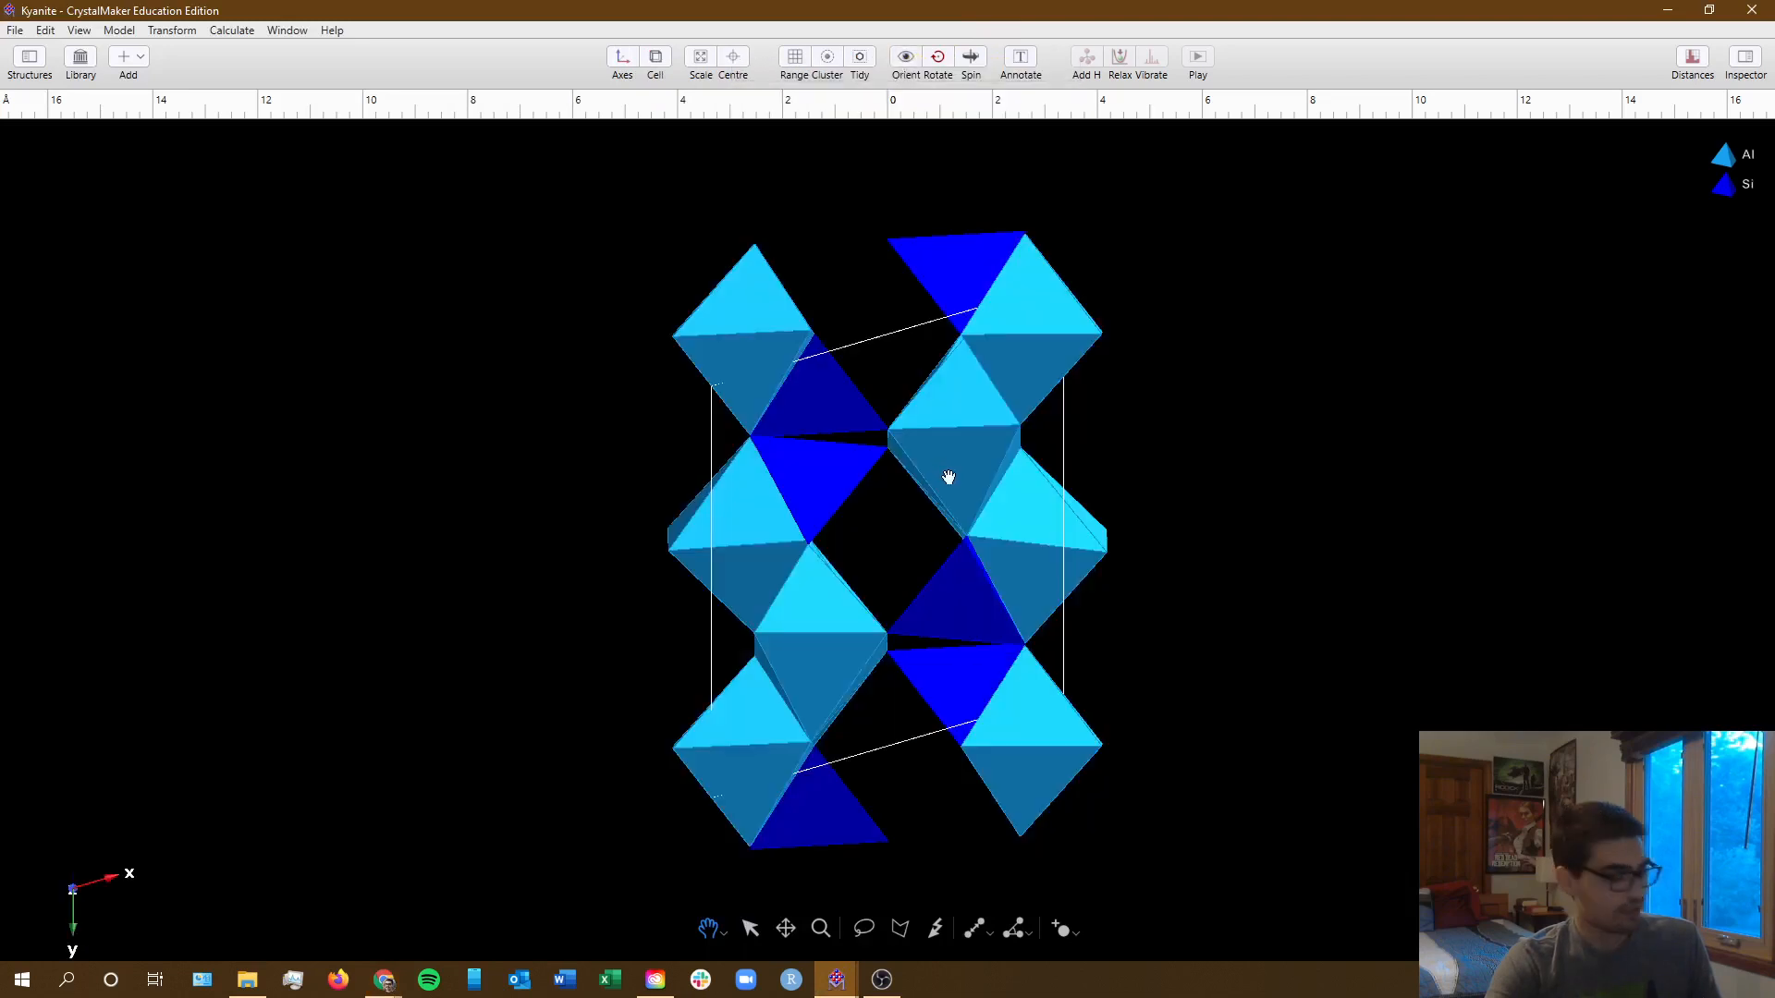
pyautogui.hotkey('alt', 'Tab')
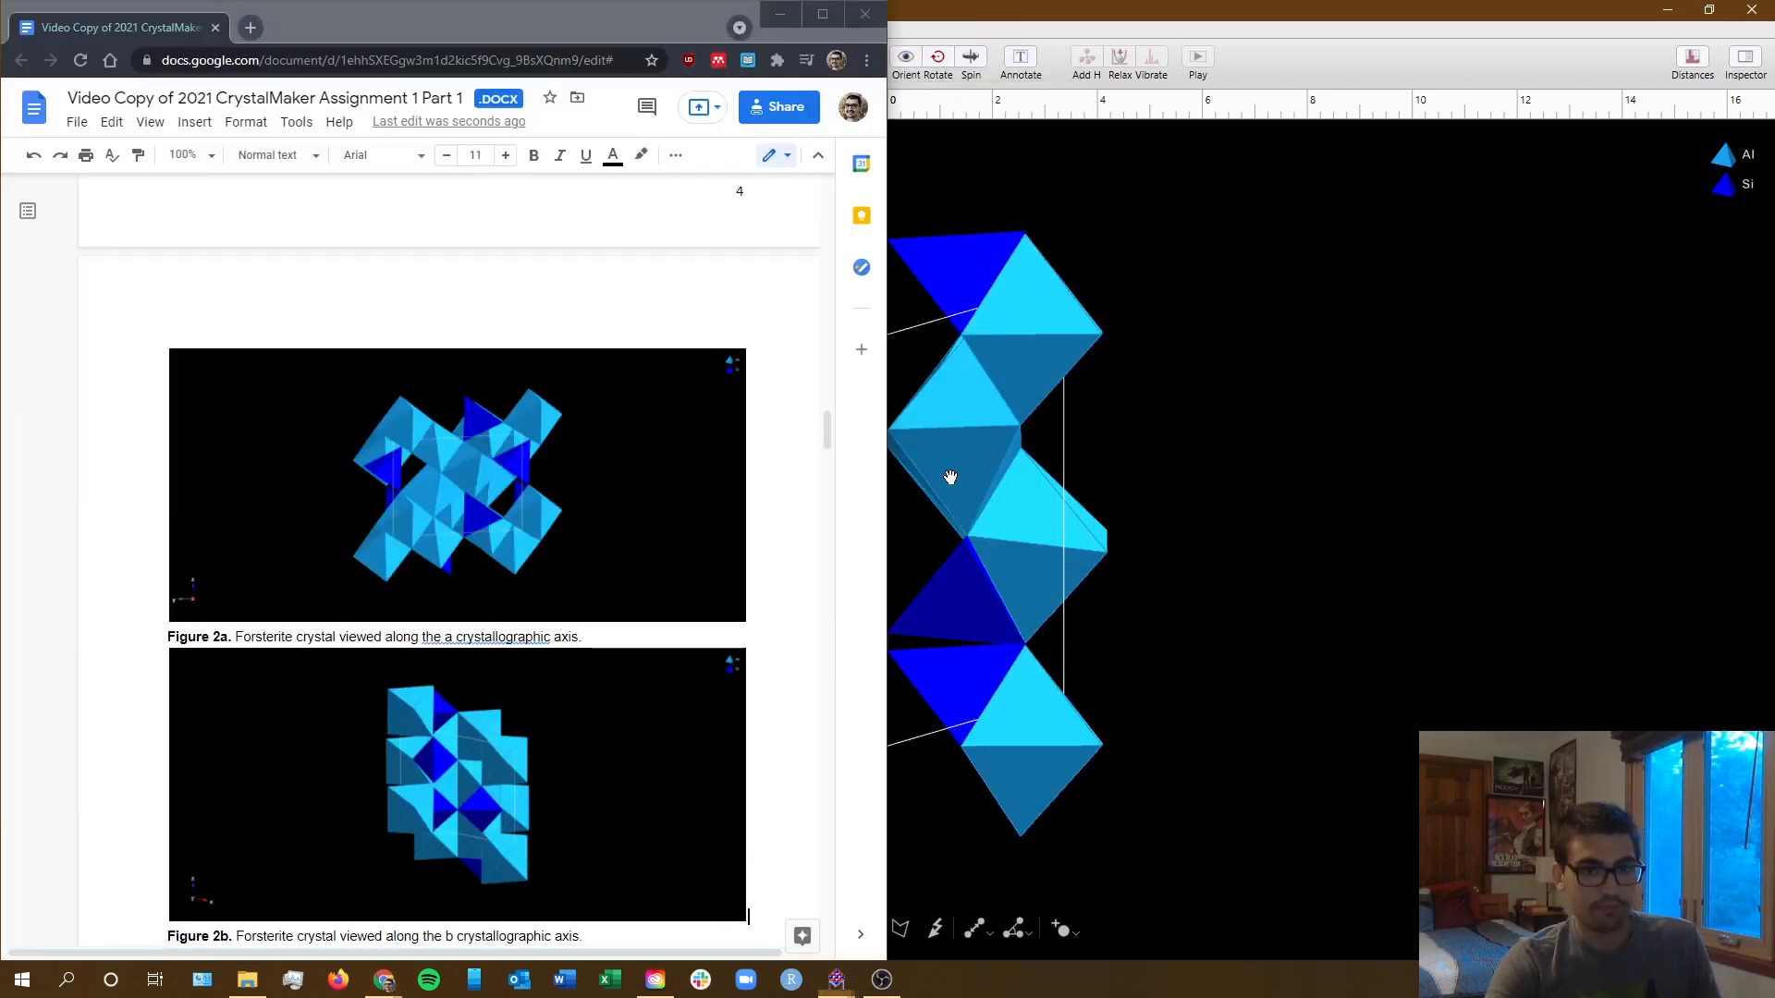
pyautogui.scroll(-10, 602, 614)
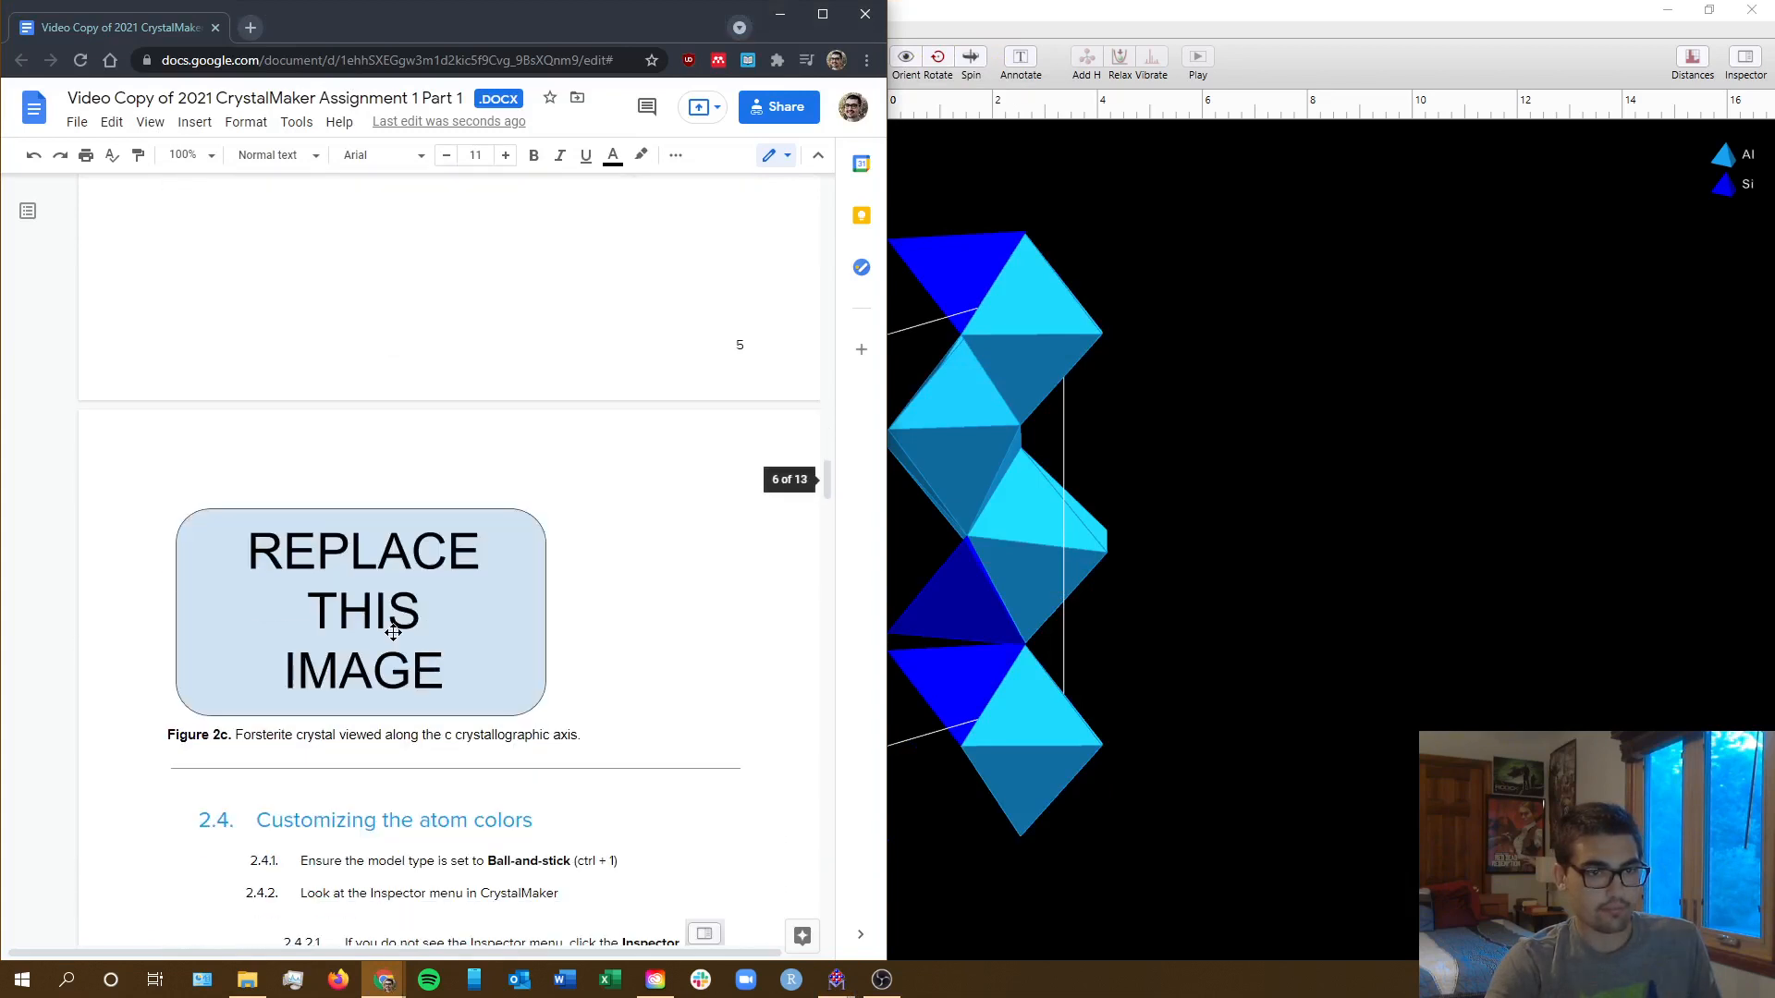
pyautogui.click(427, 676)
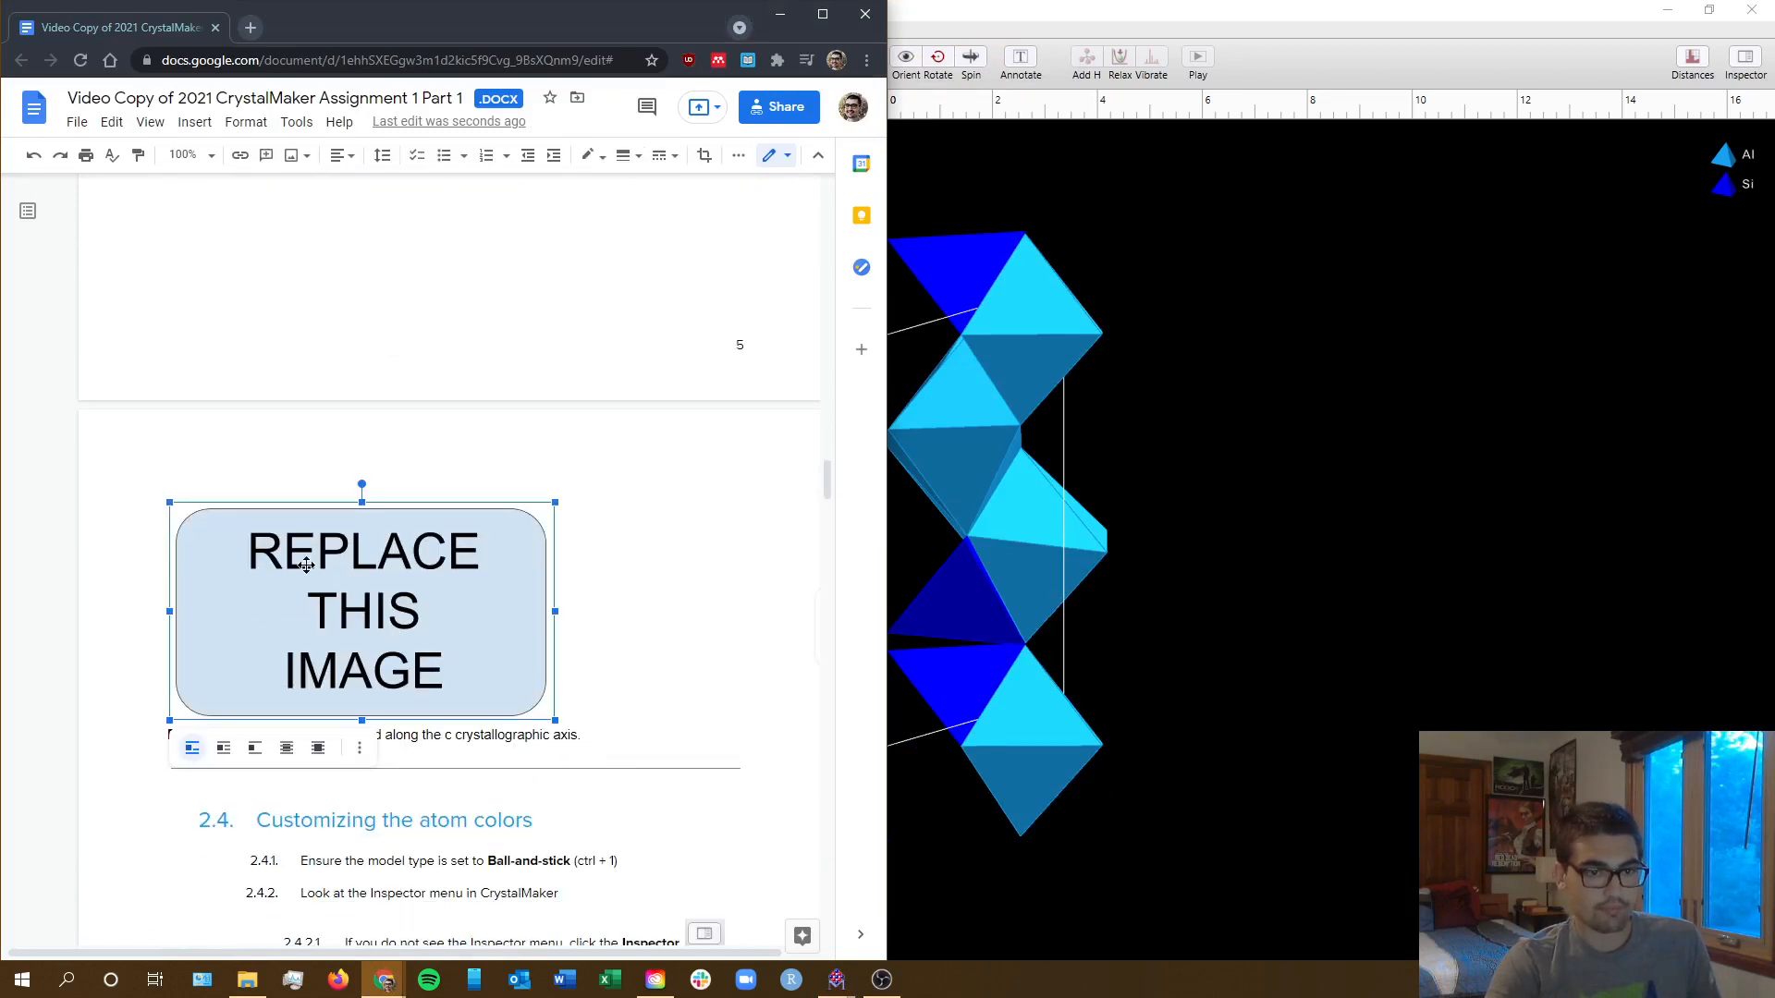
pyautogui.hotkey('ctrl', 'v')
# - Read section 2.4 on customizing the atom colors and set the kyanite model type to Ball & Stick in CrystalMaker
pyautogui.scroll(-5, 363, 631)
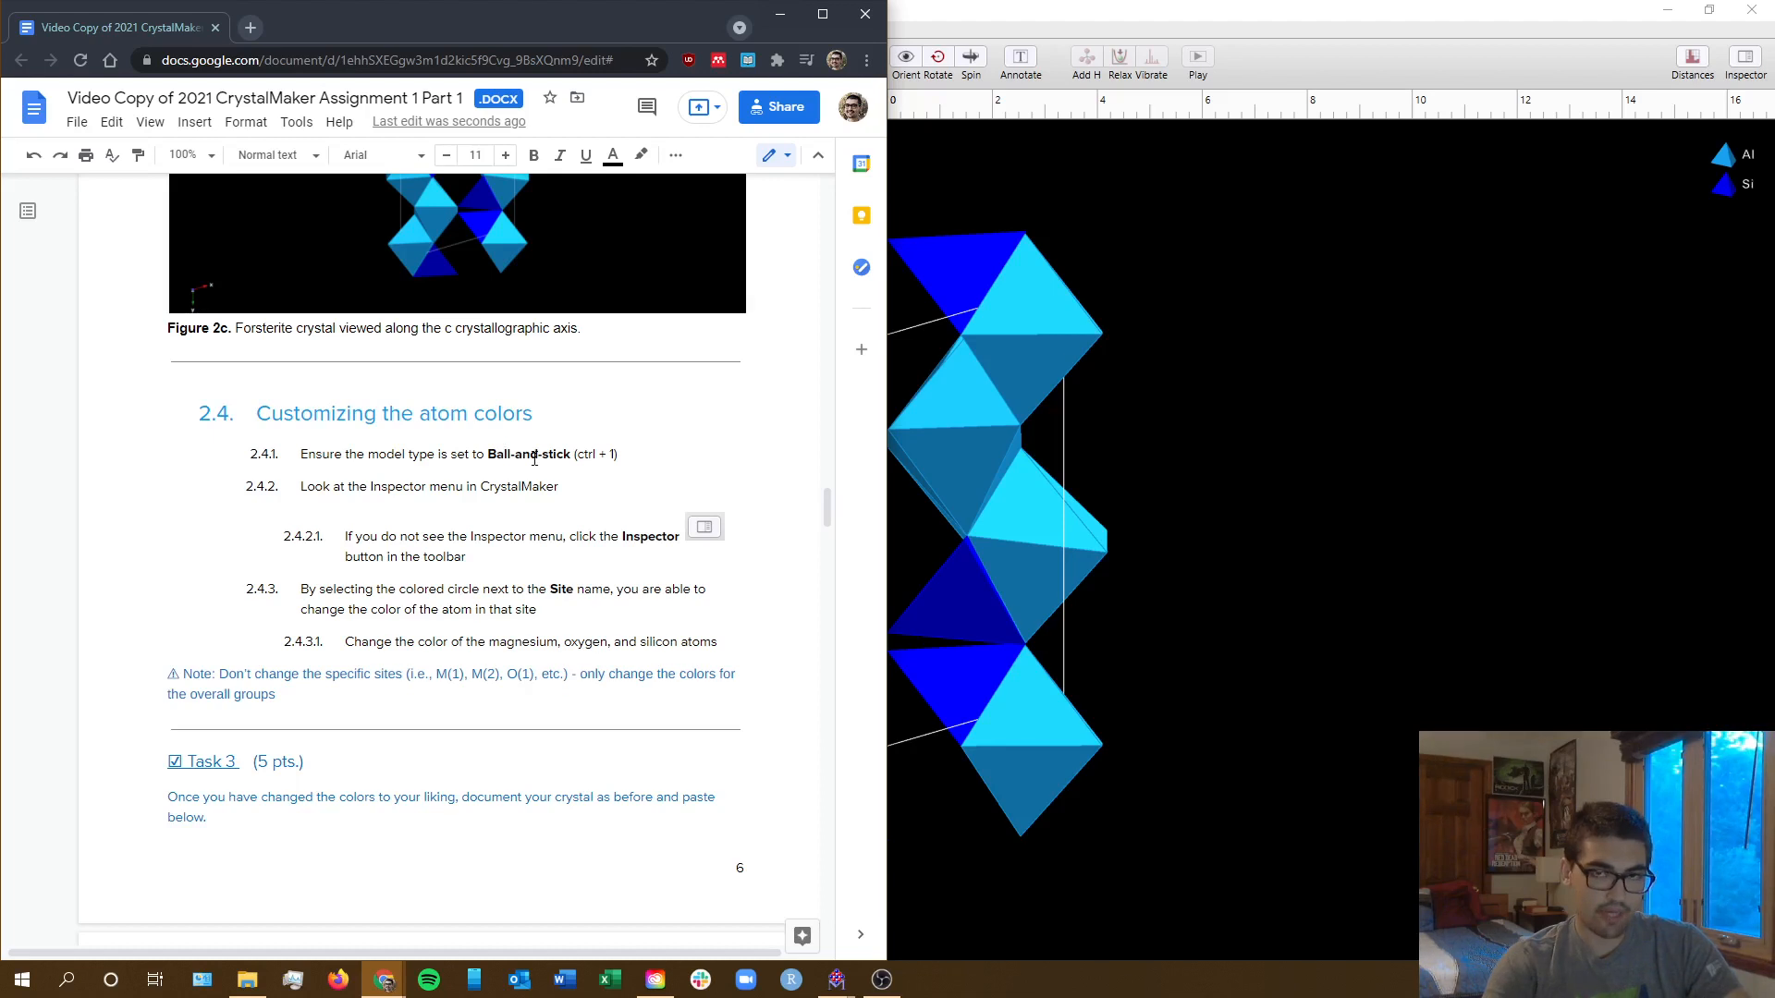
pyautogui.doubleClick(1007, 18)
pyautogui.click(120, 29)
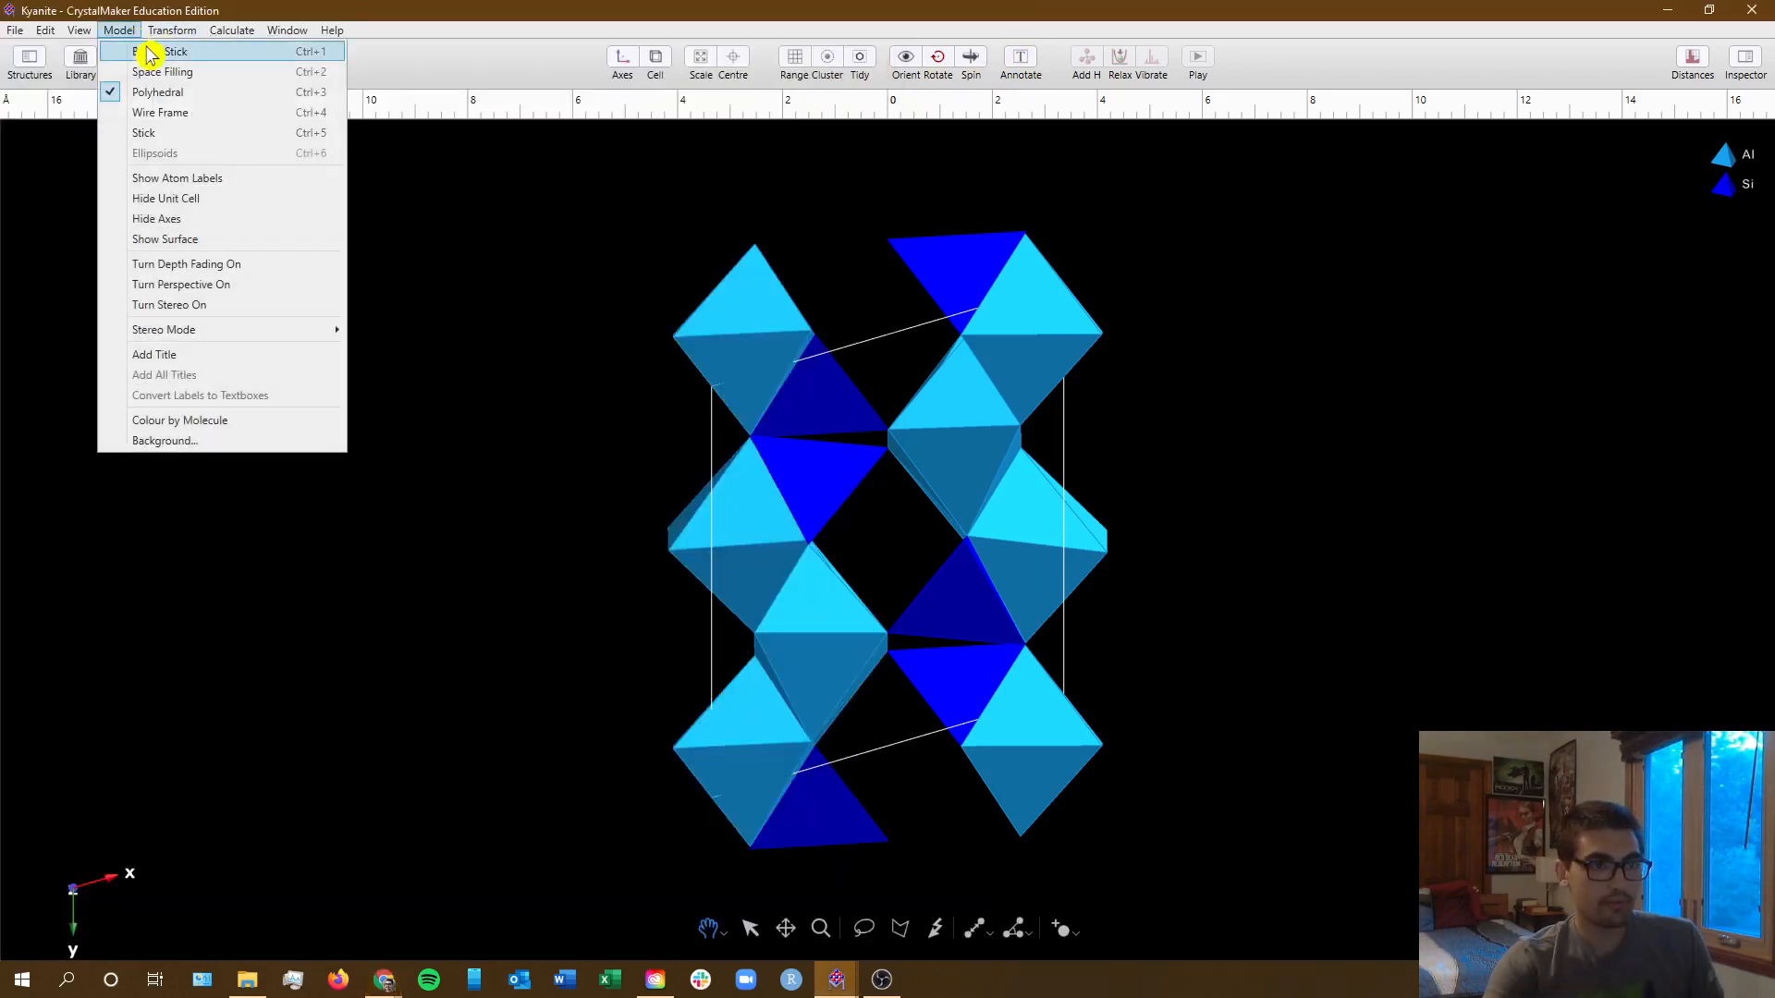
pyautogui.click(150, 53)
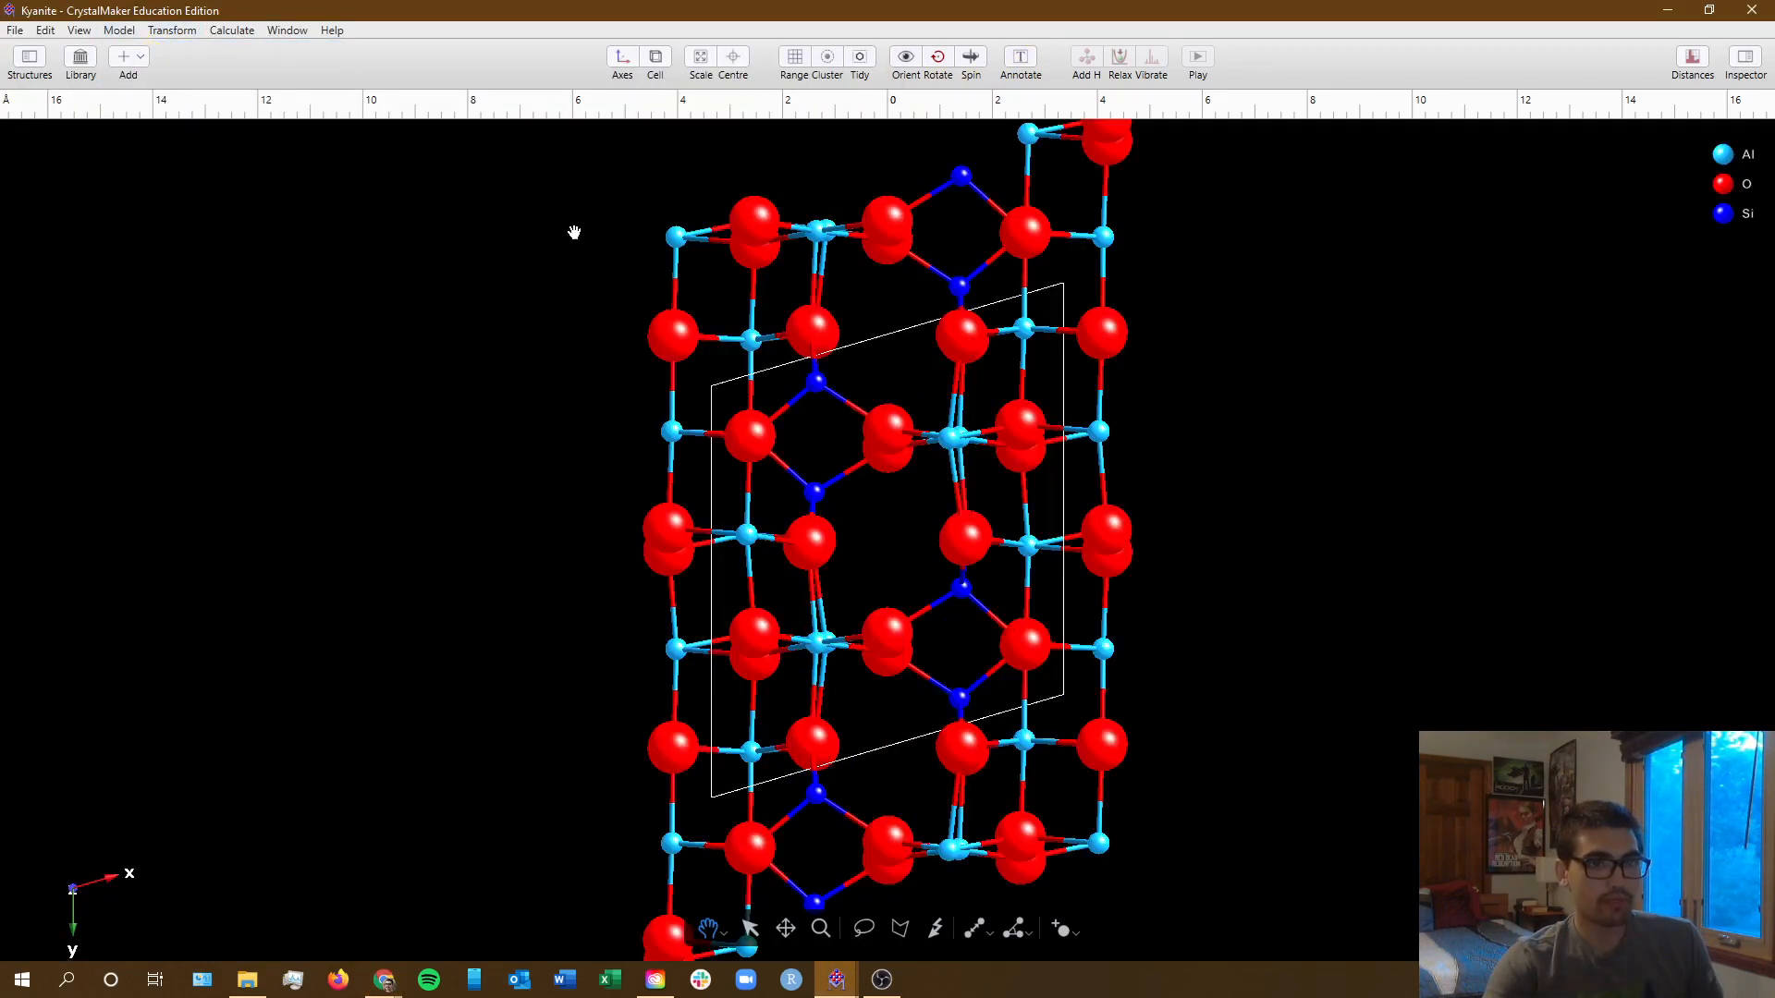
pyautogui.scroll(-2, 872, 344)
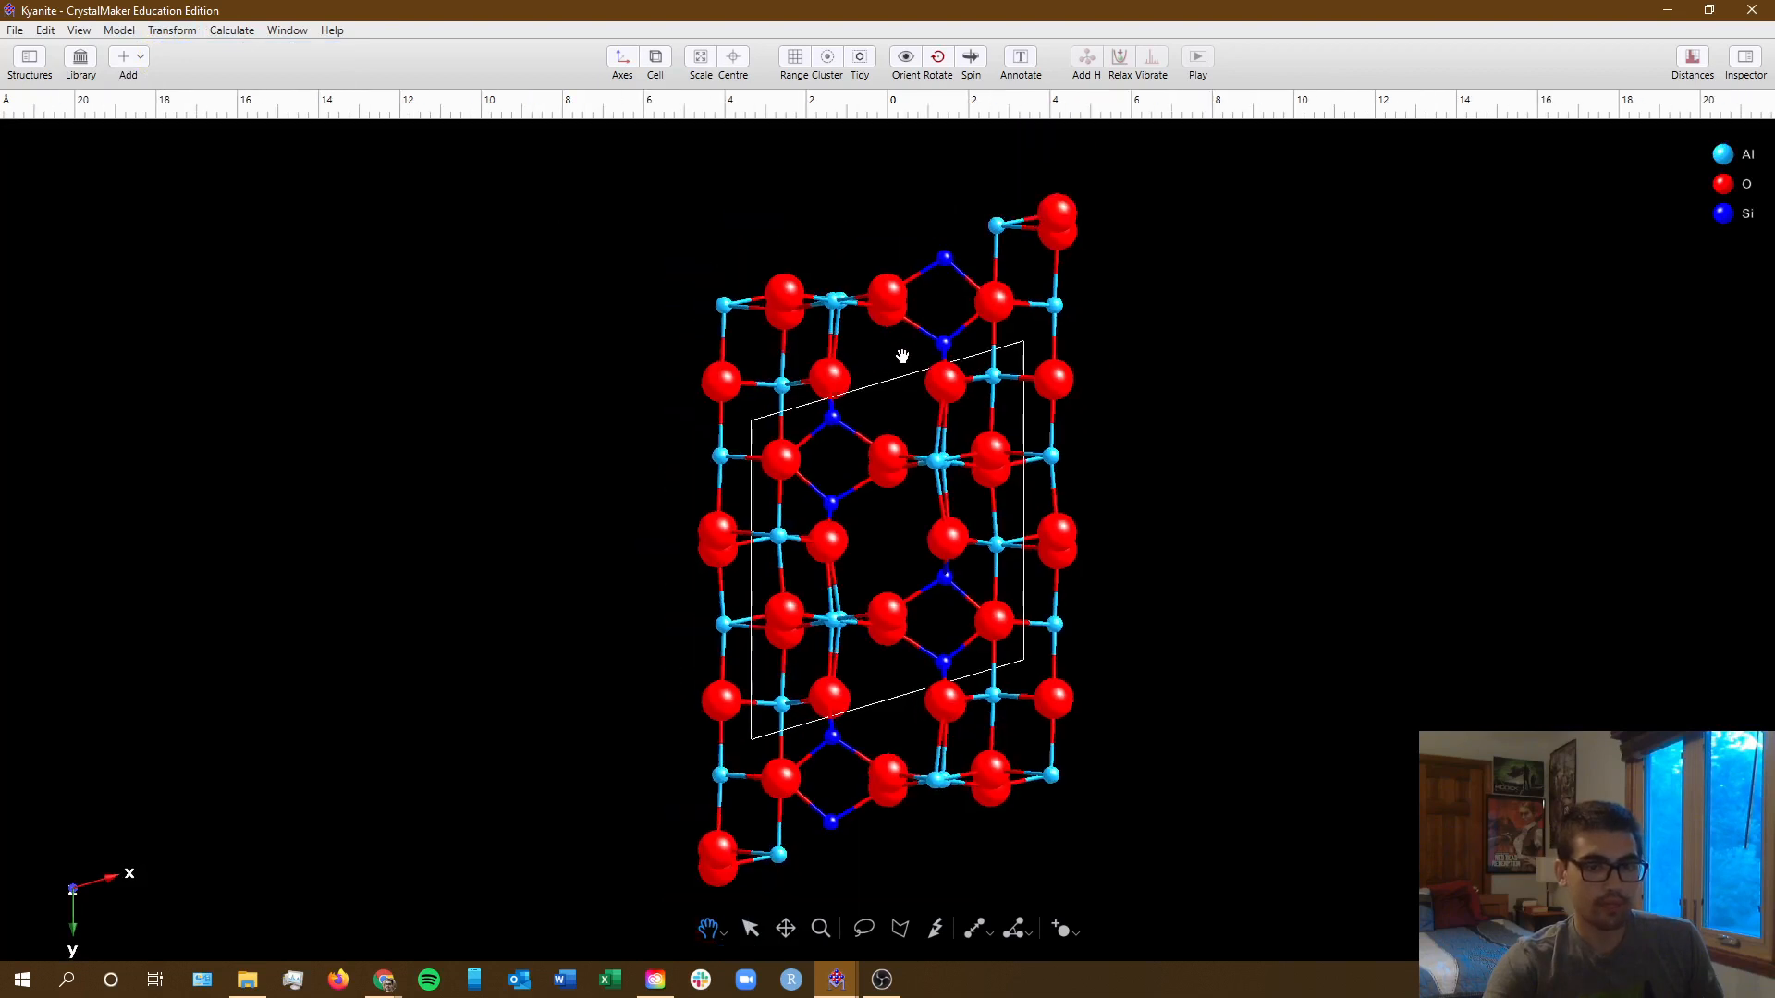
# - Check step 2.4.2 in the assignment document and show the Inspector in CrystalMaker
pyautogui.hotkey('alt', 'Tab')
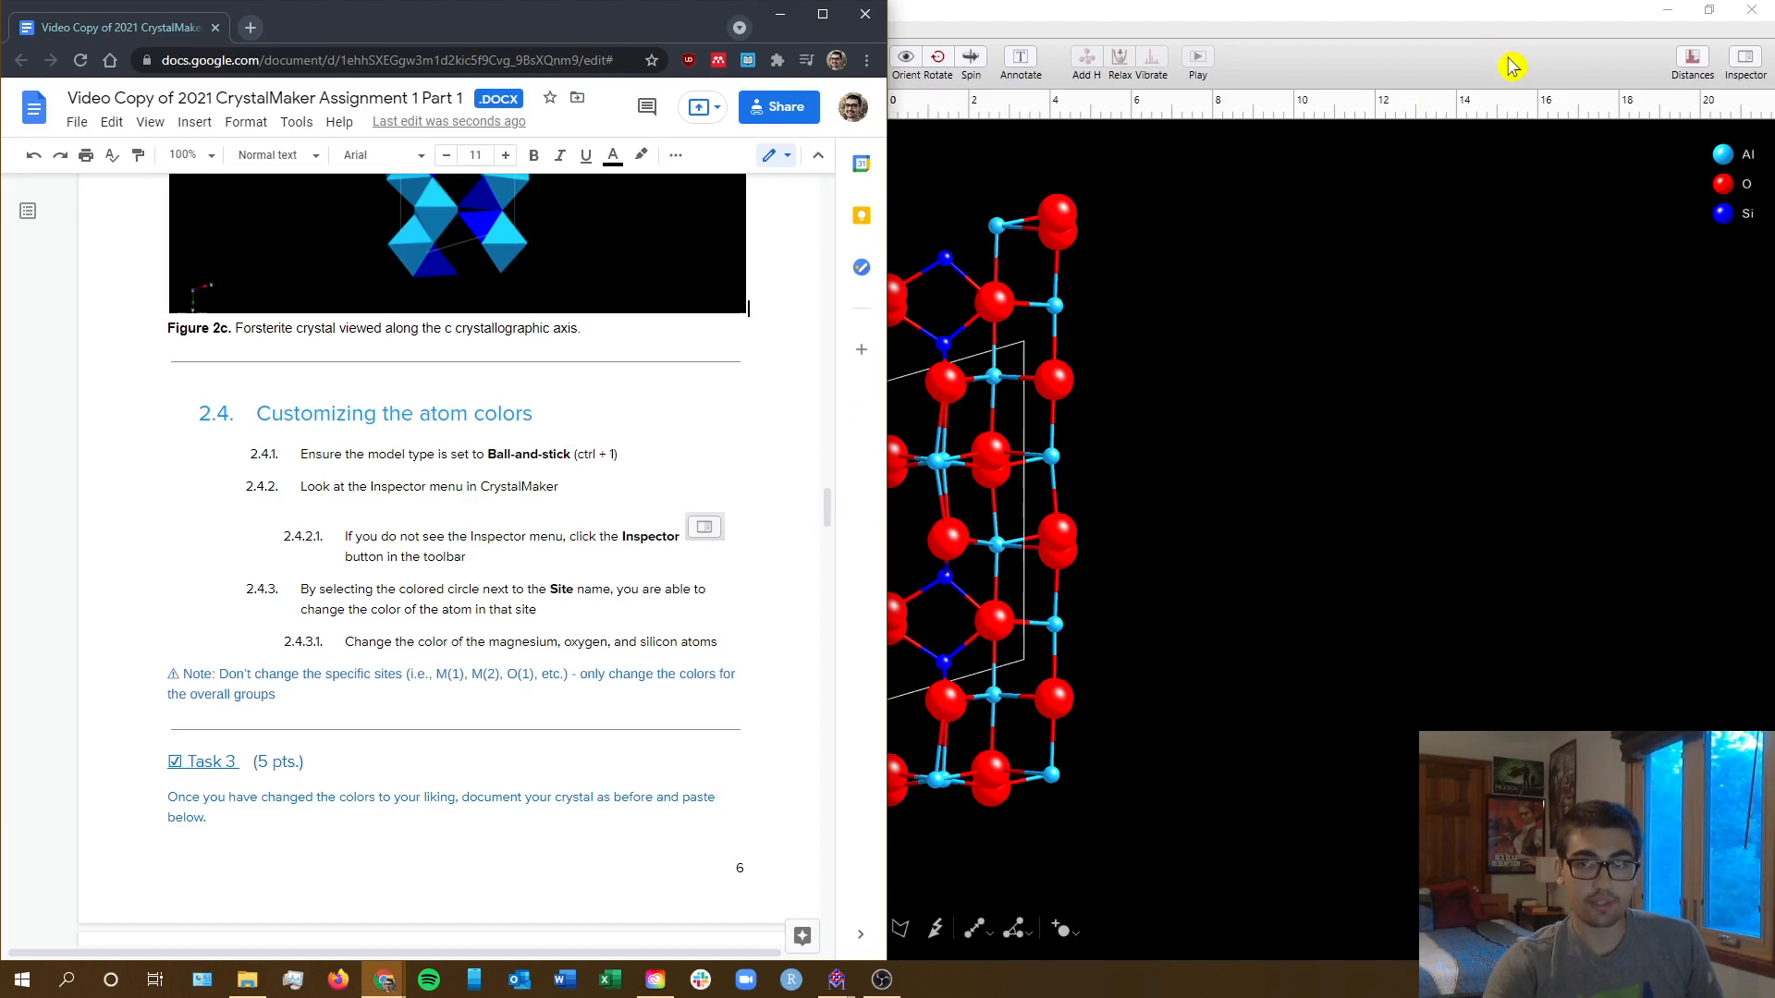
pyautogui.click(1555, 64)
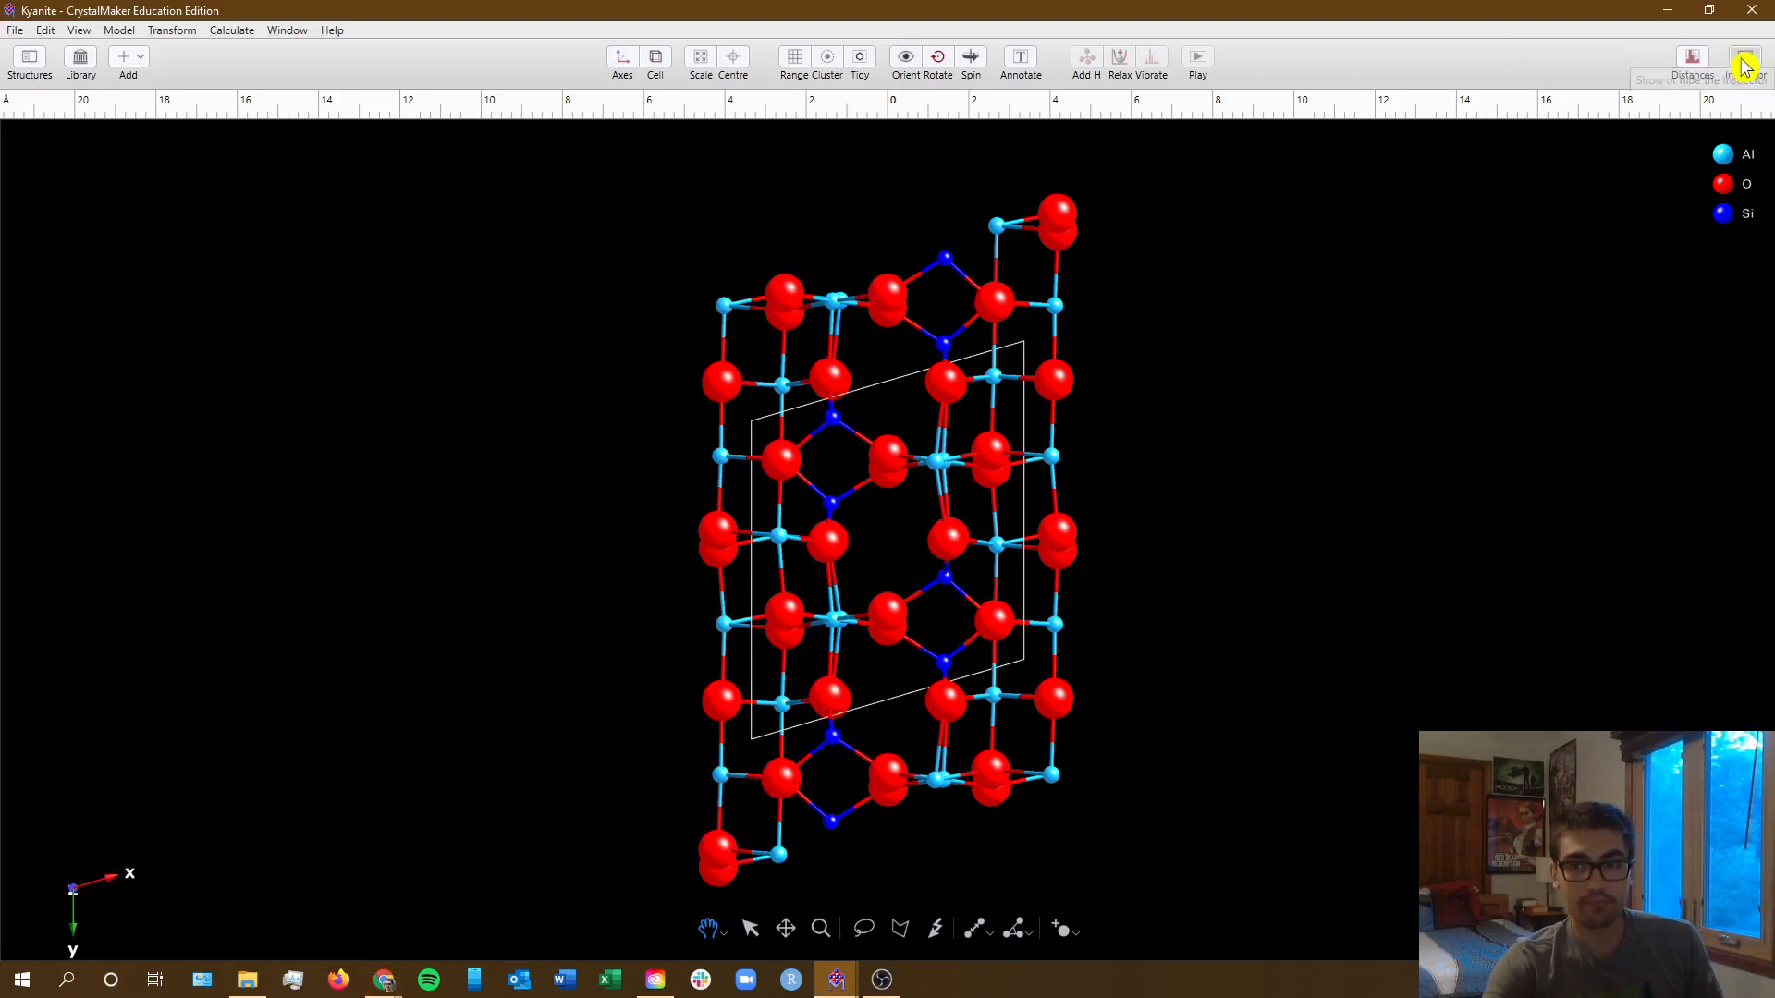
pyautogui.click(1741, 63)
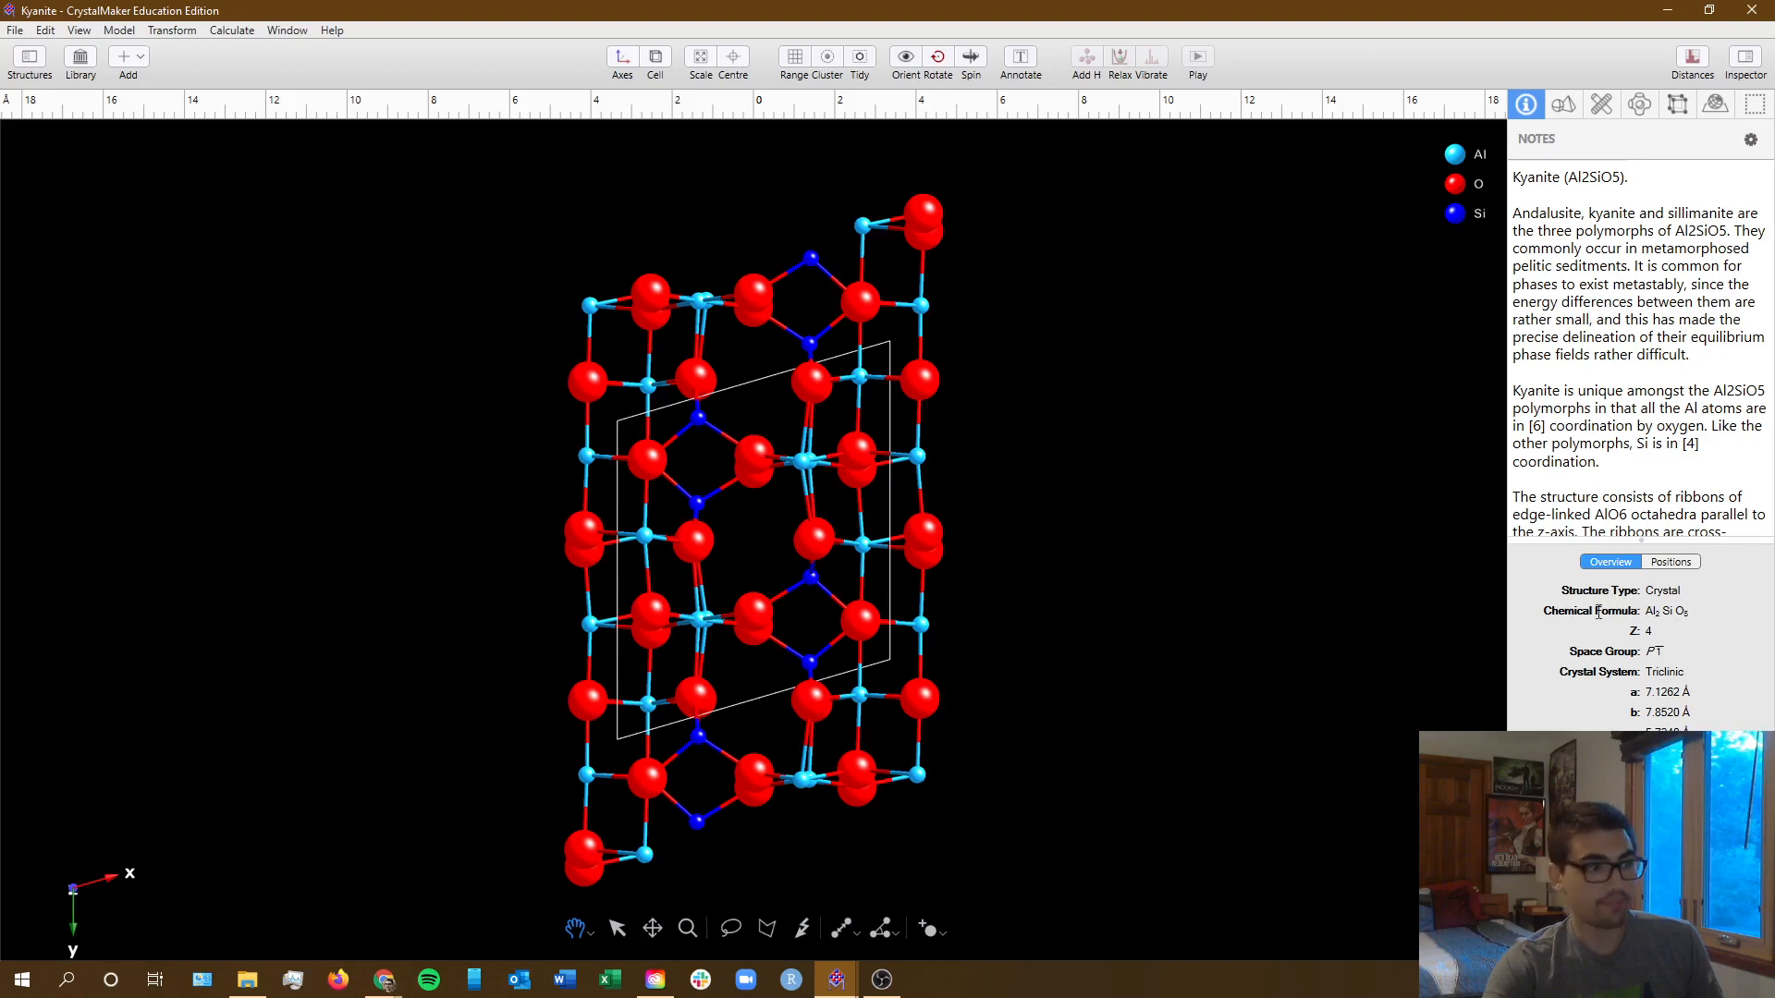
# - Read step 2.4.3 and its note on changing atom colors, and show the Atoms settings in CrystalMaker's Inspector
pyautogui.hotkey('alt', 'Tab')
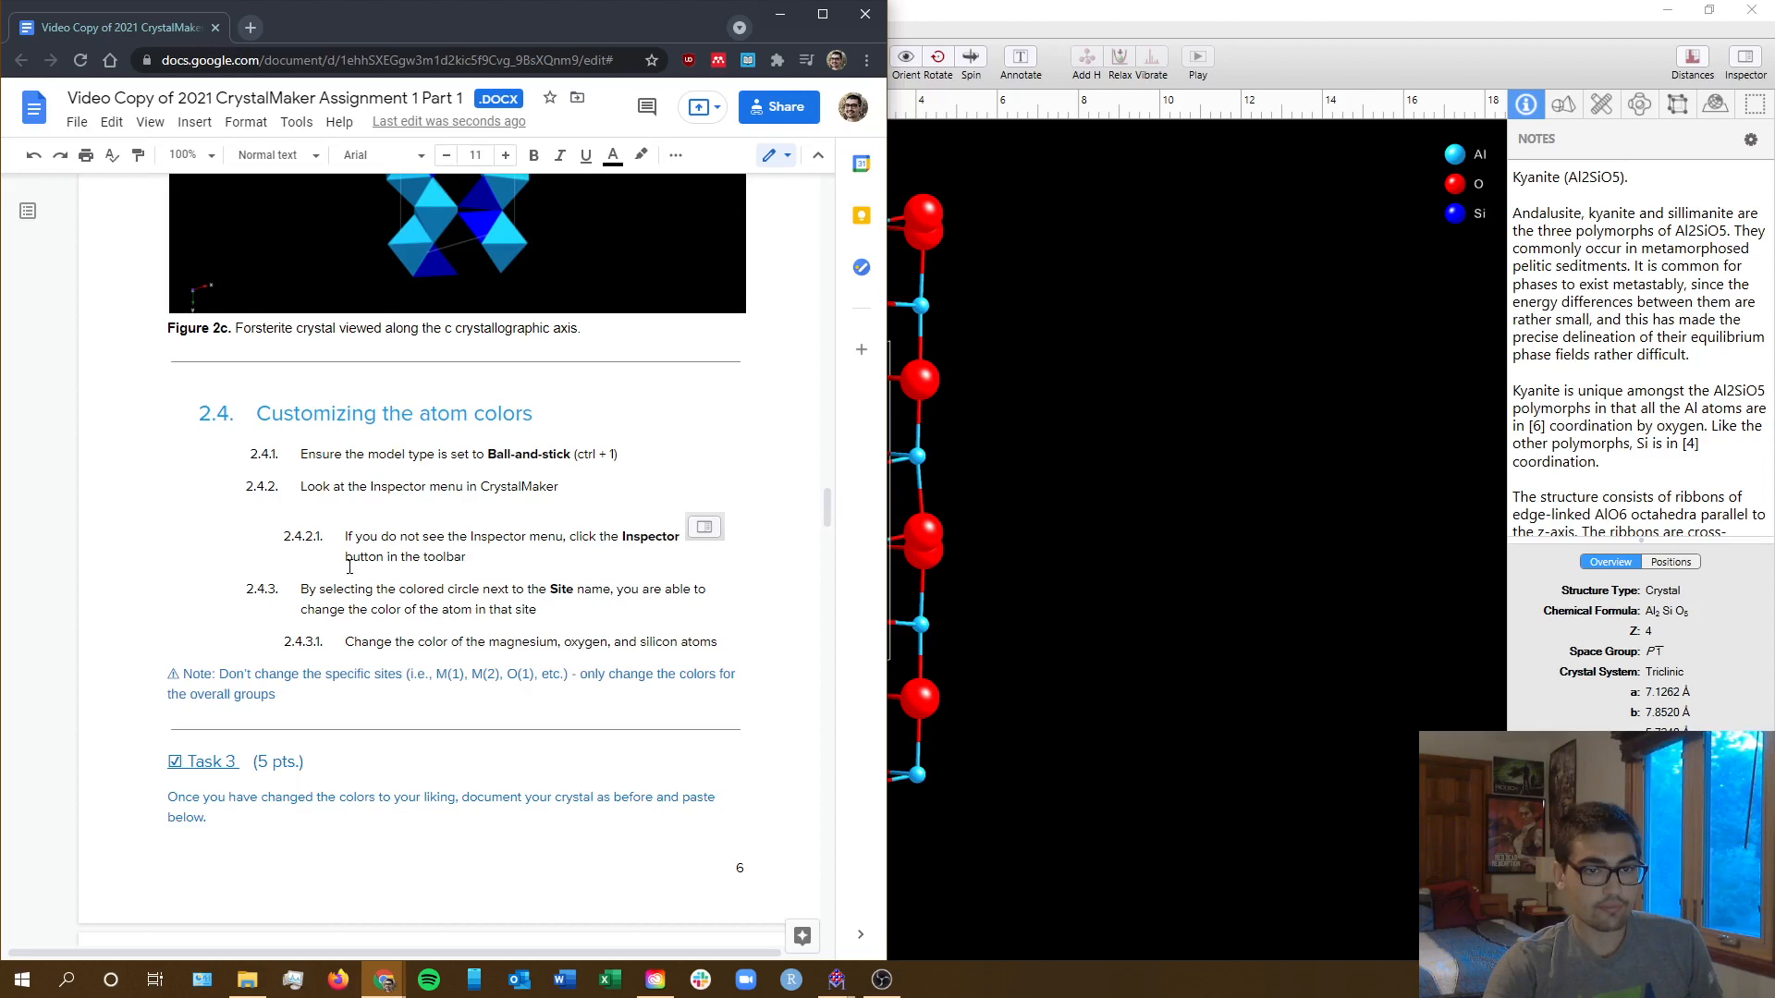
pyautogui.scroll(-1, 353, 584)
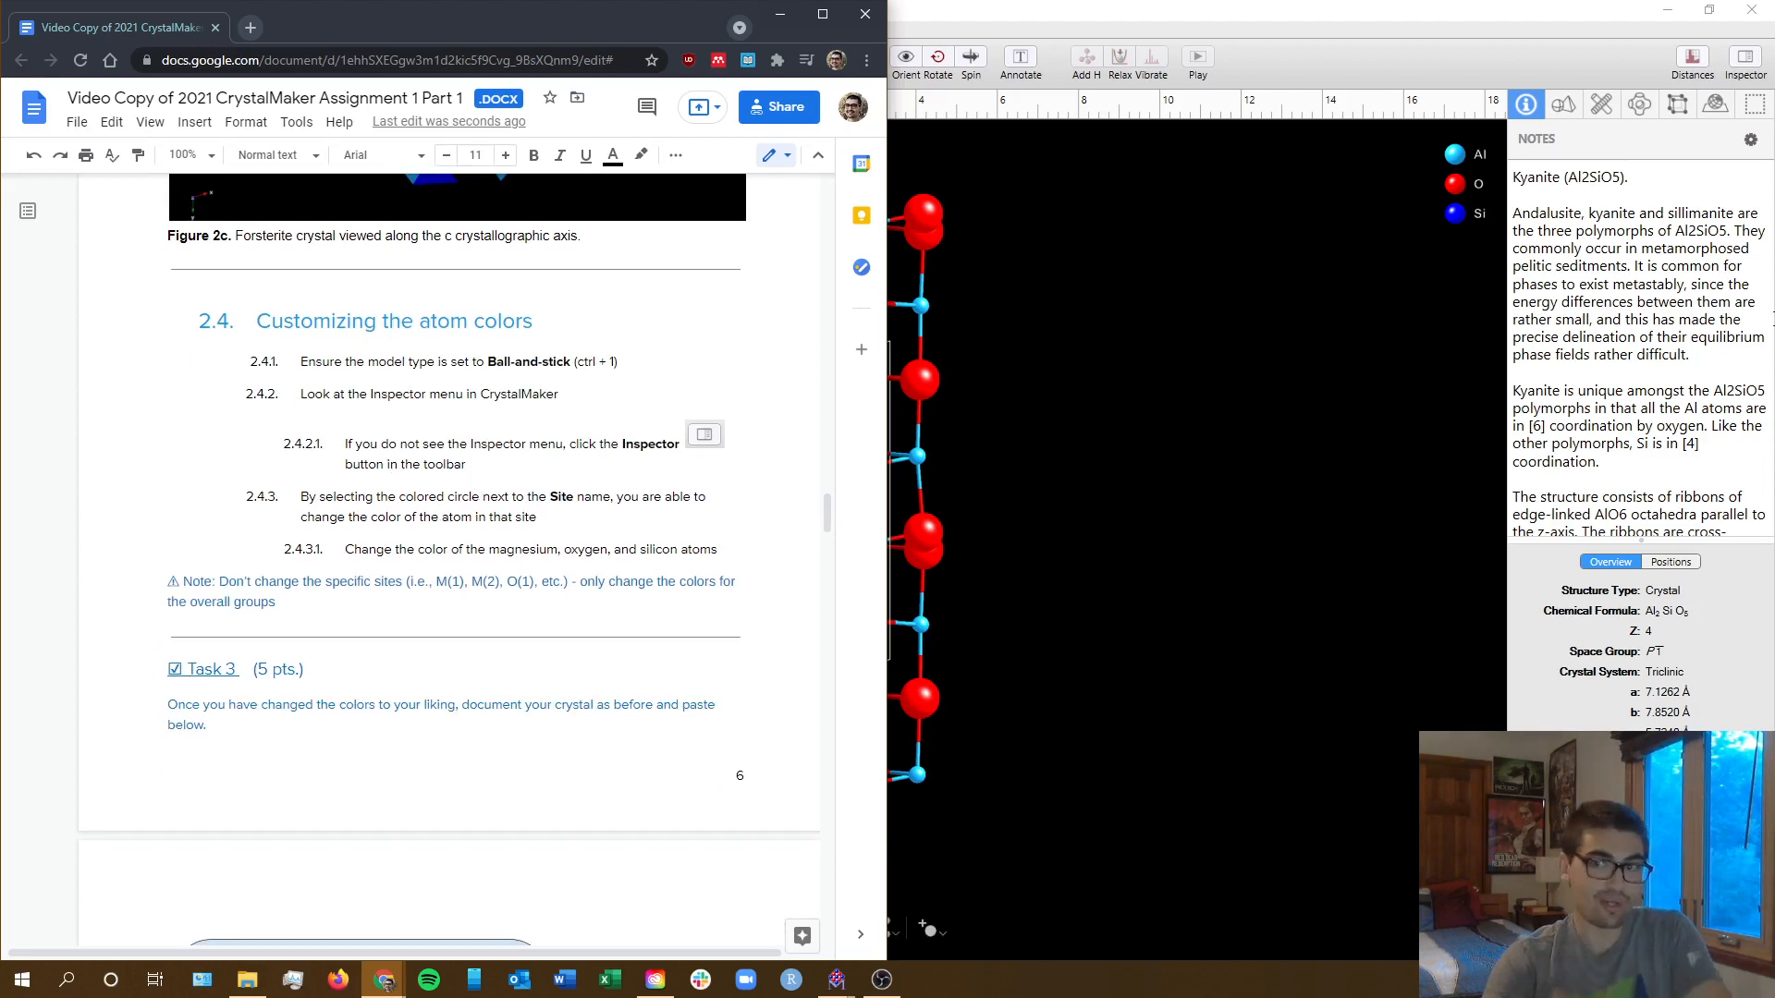
pyautogui.click(1569, 110)
pyautogui.click(1569, 111)
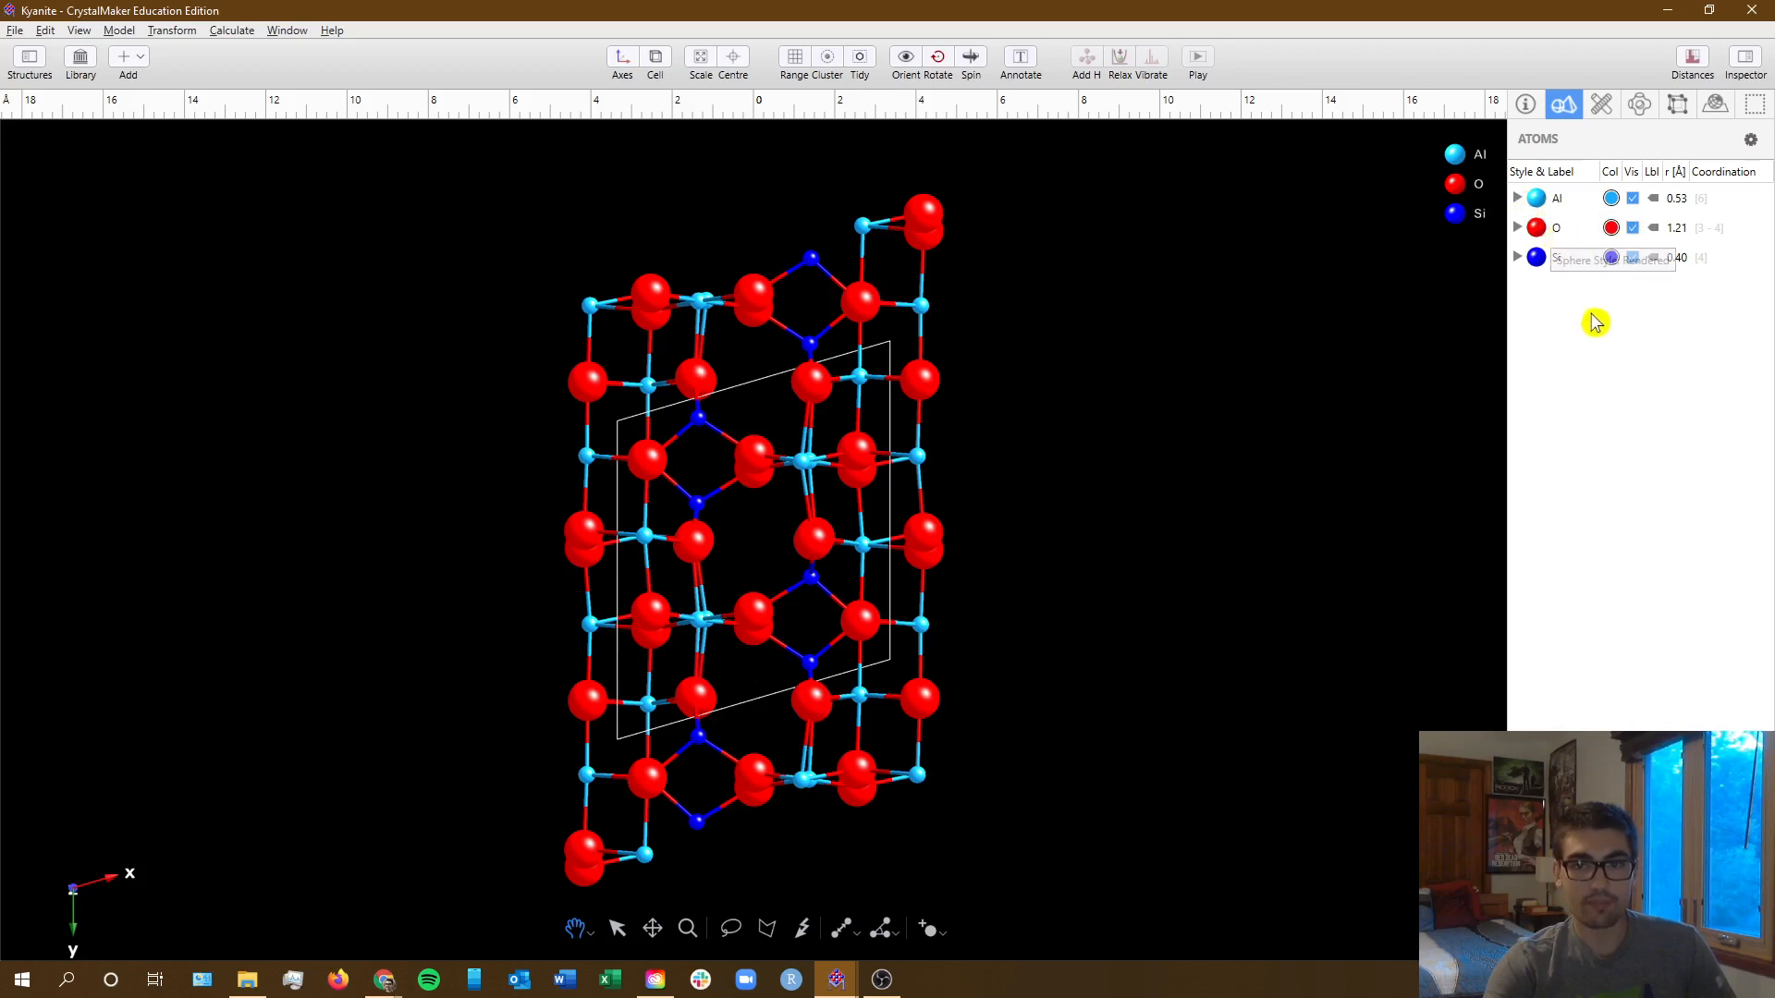
# - Expand the Si, O and Al groups in the atoms list to view their individual sites
pyautogui.click(1521, 261)
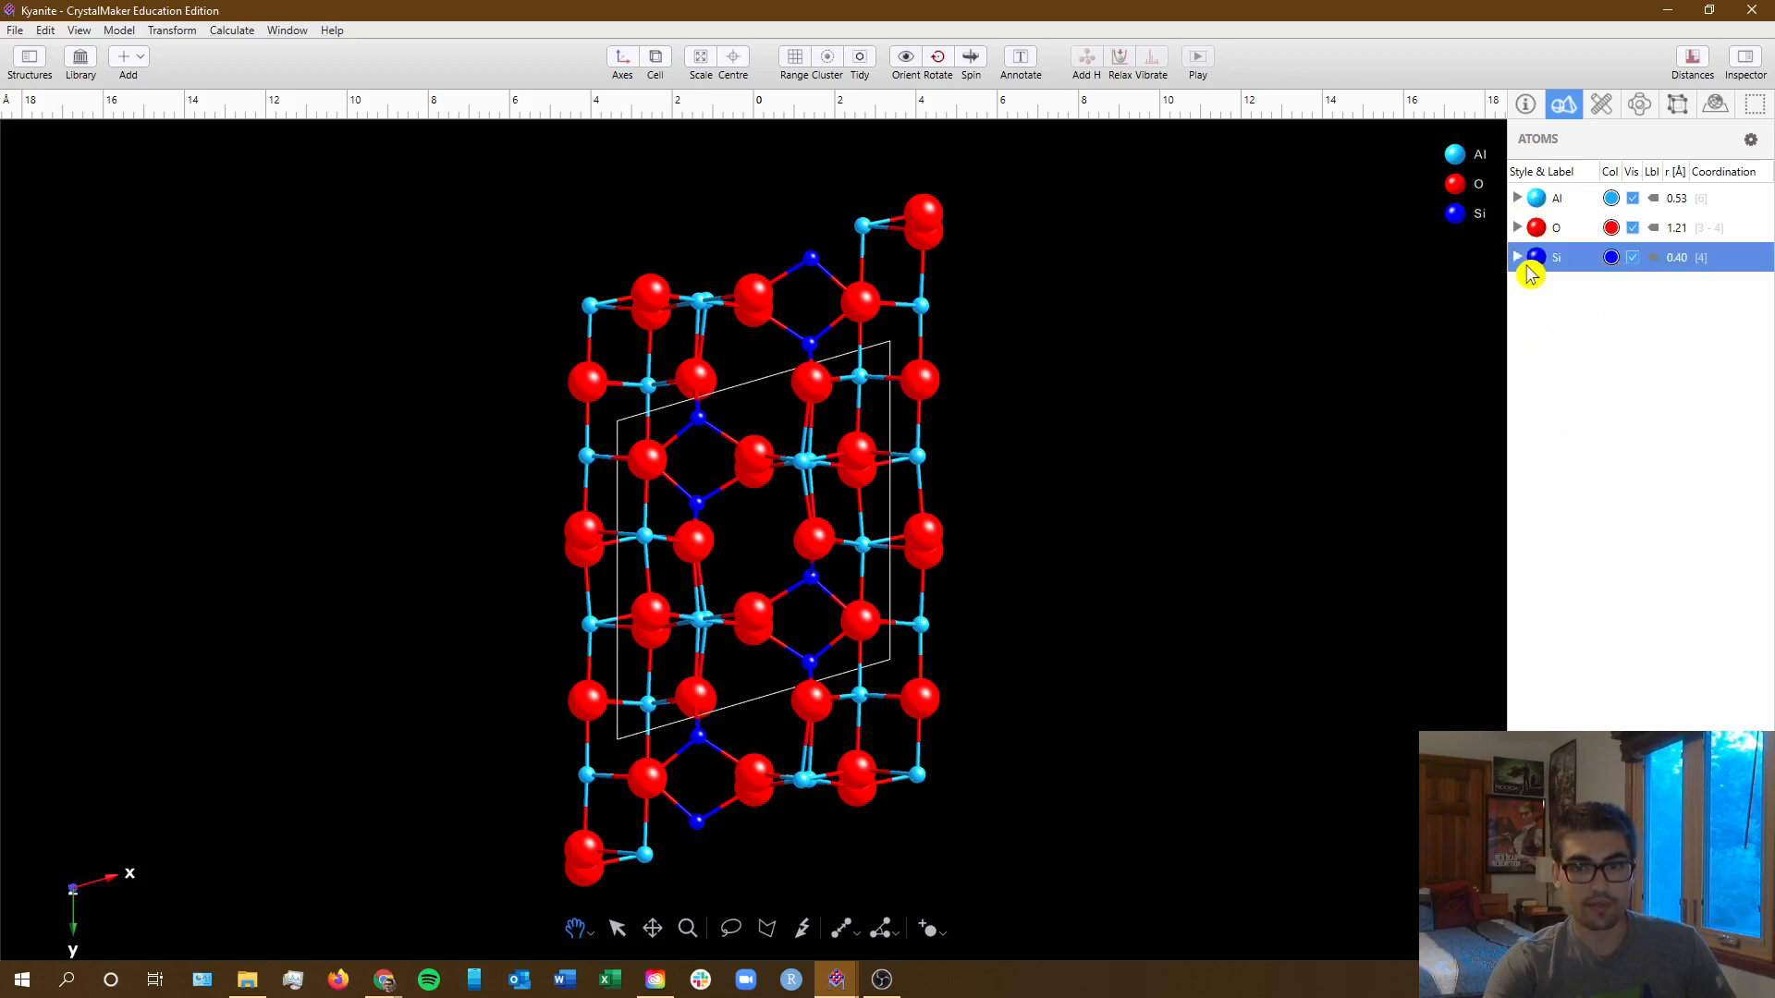
pyautogui.click(1524, 264)
pyautogui.click(1522, 262)
pyautogui.click(1522, 262)
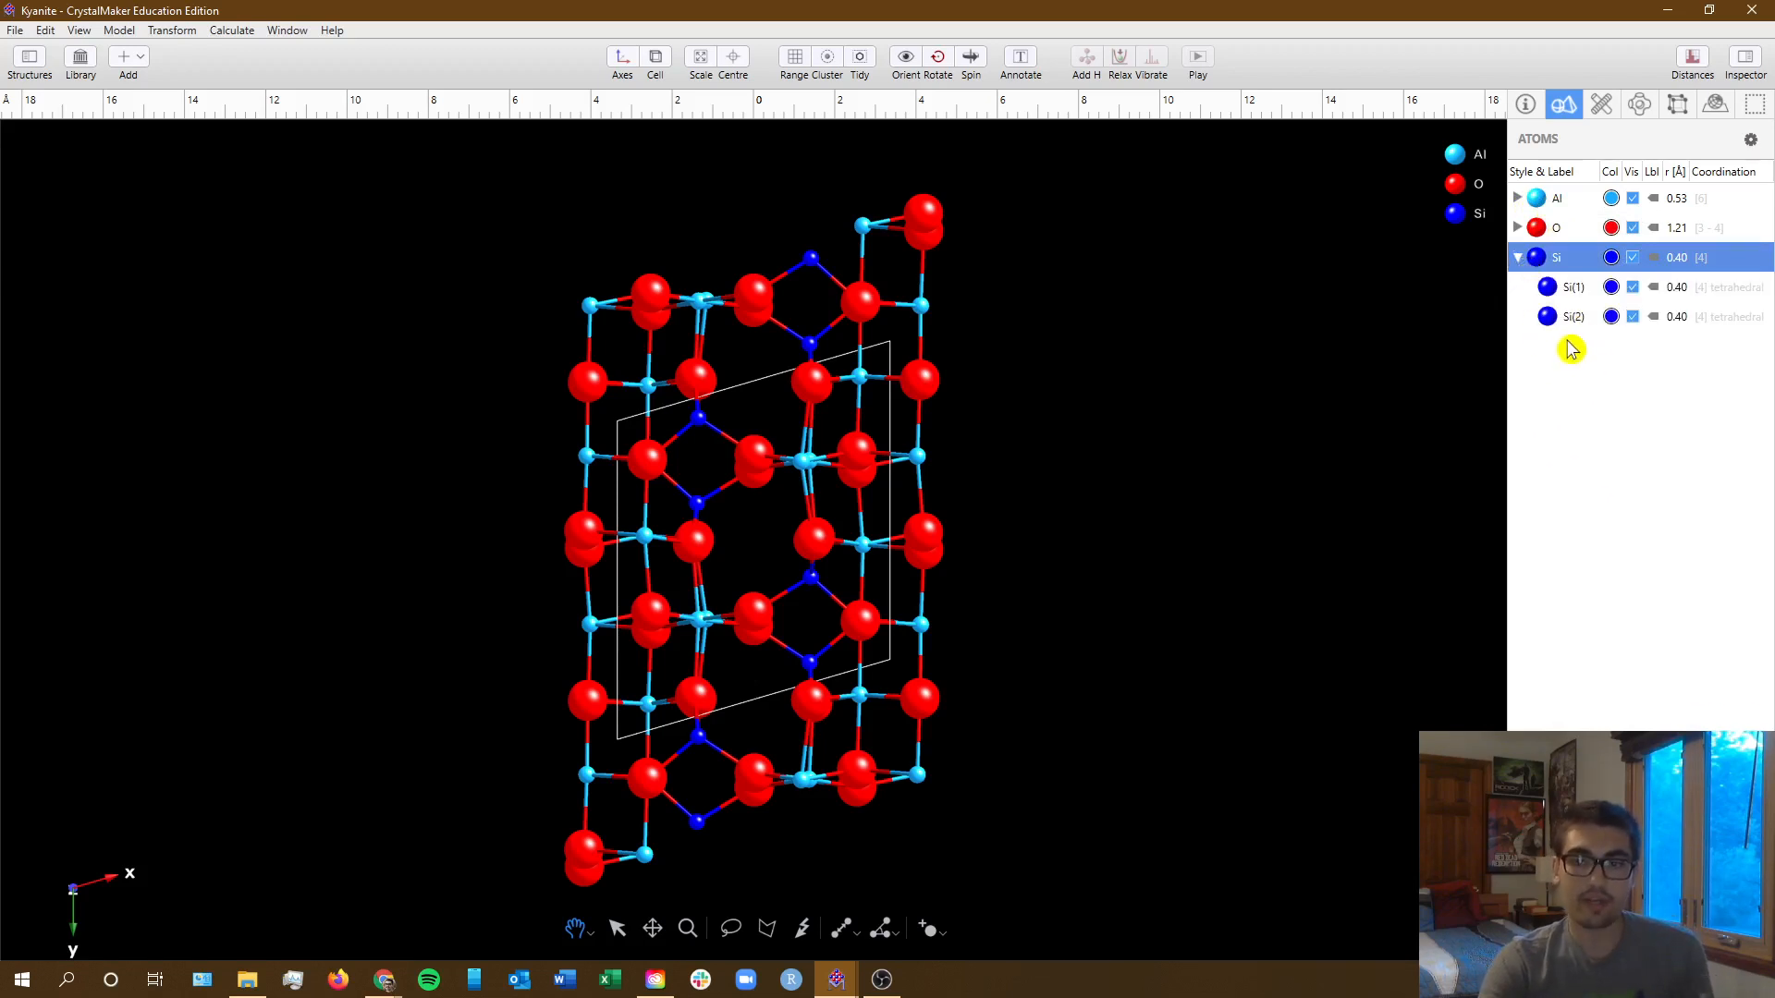
pyautogui.click(1531, 232)
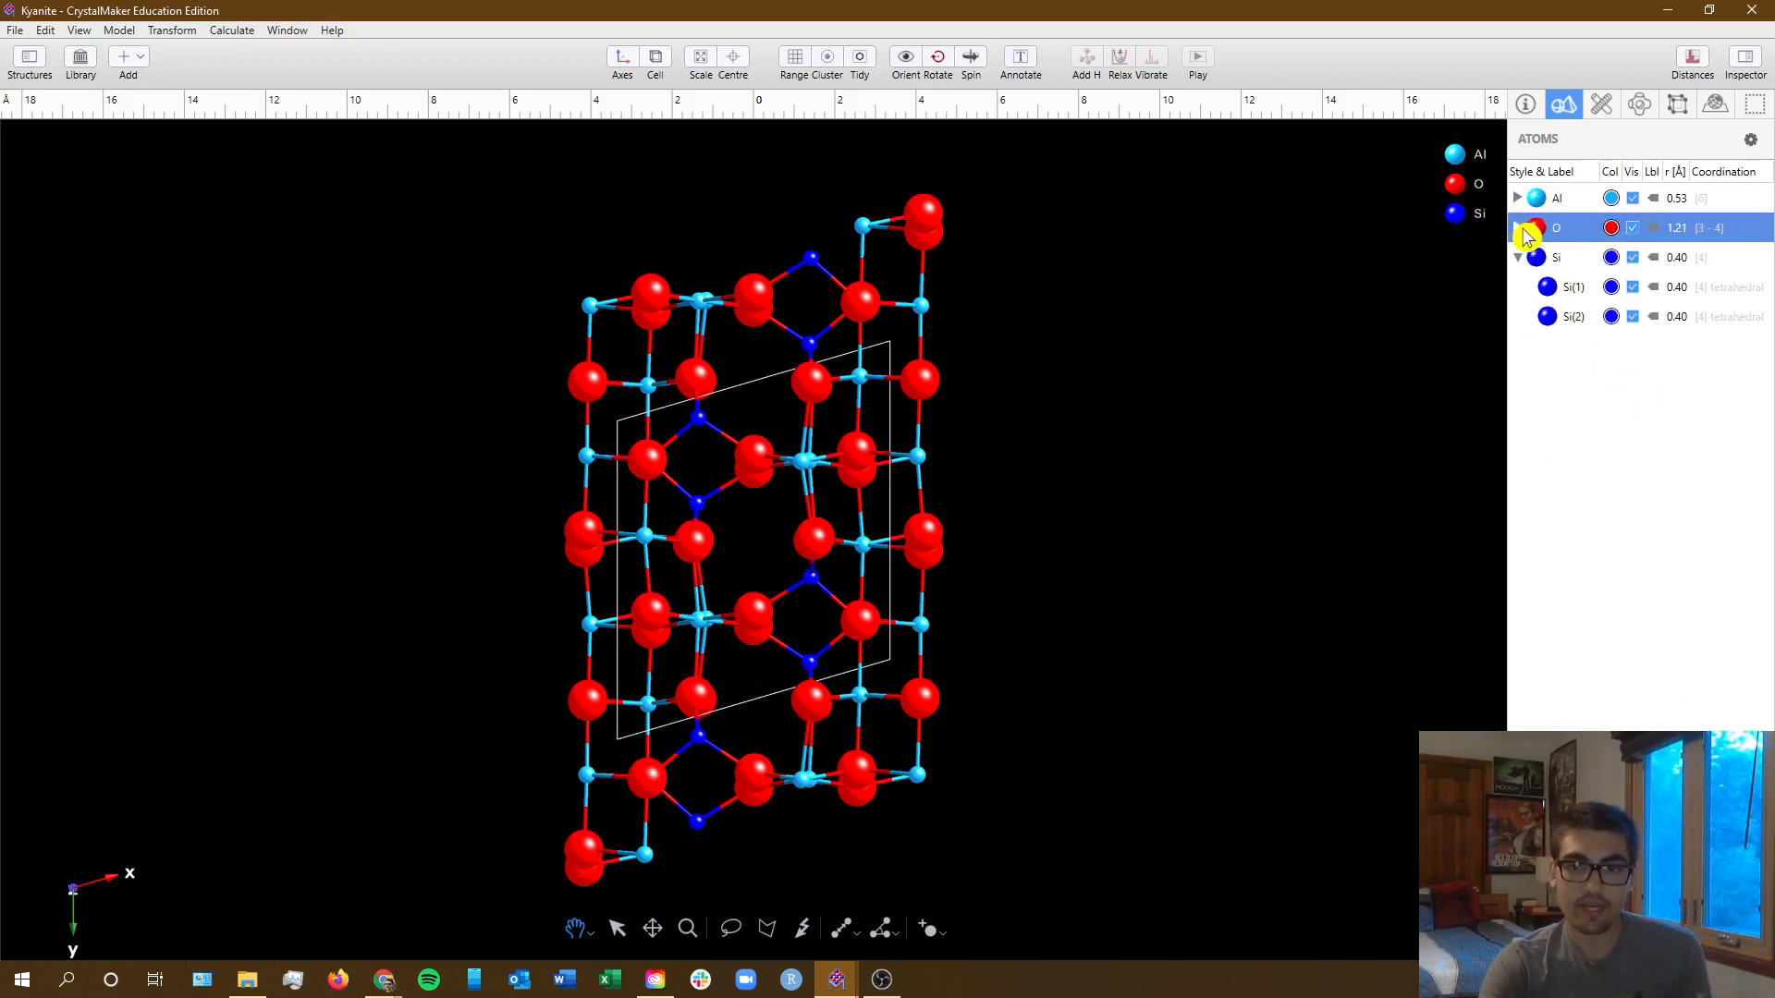
pyautogui.click(1521, 229)
pyautogui.click(1520, 229)
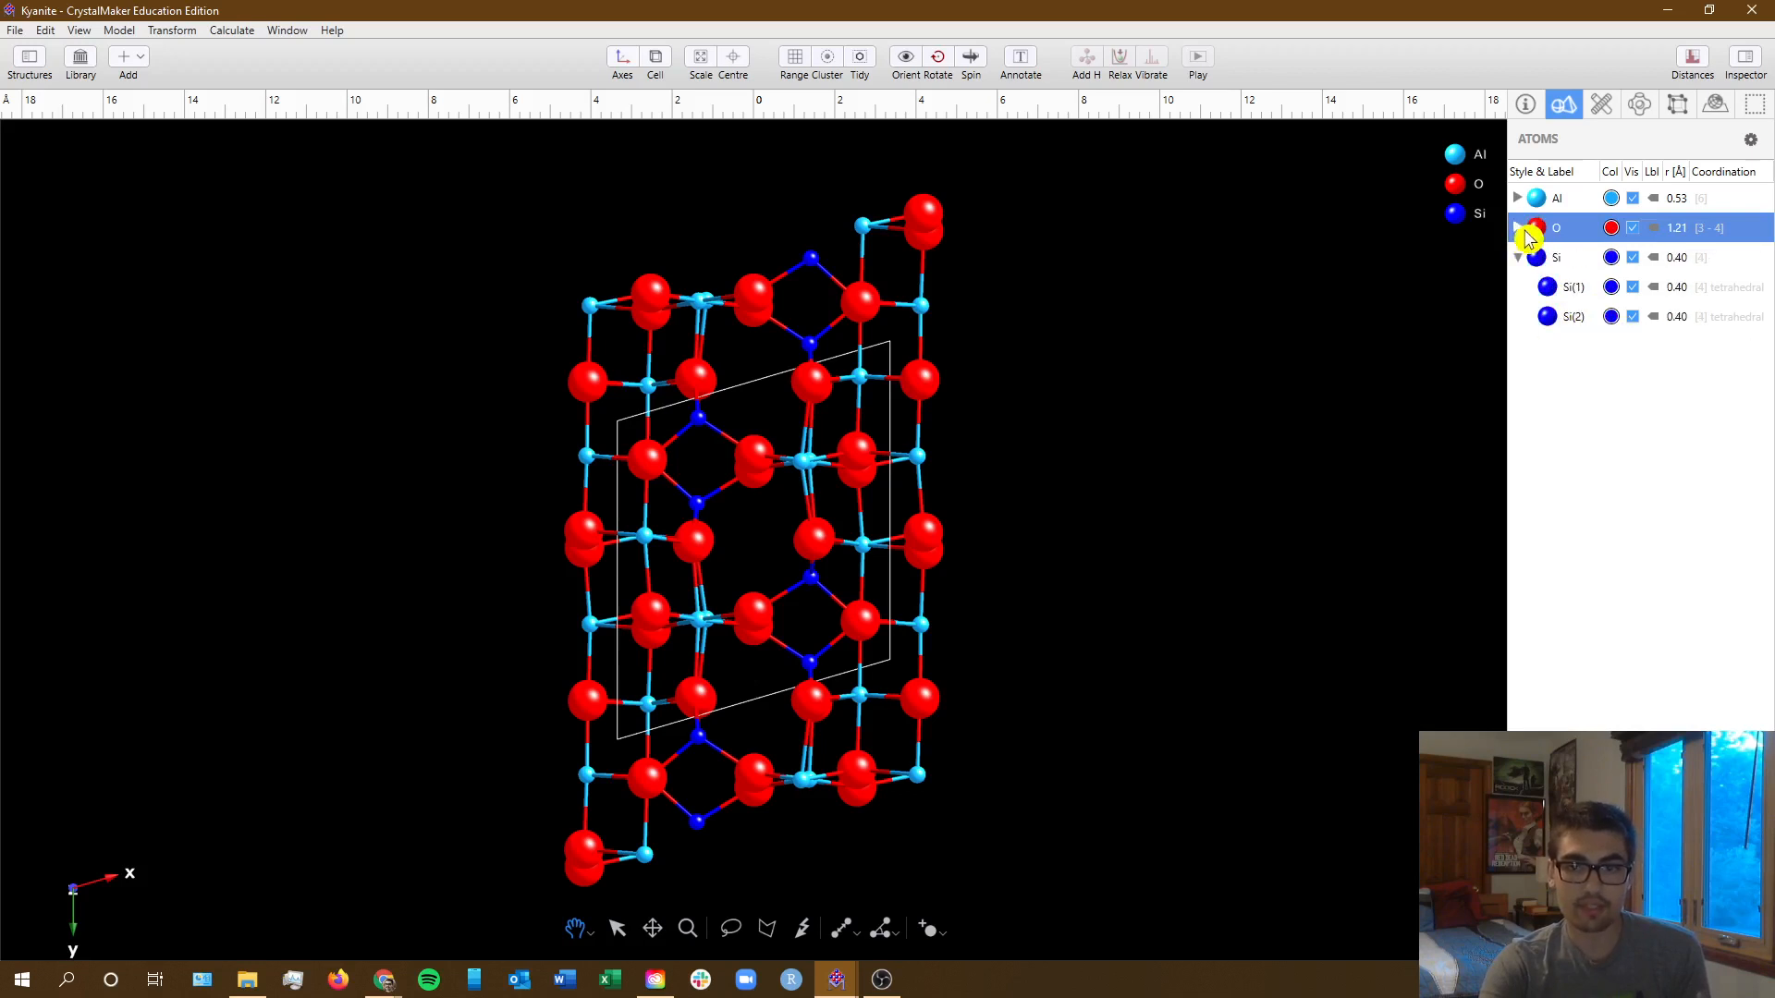
pyautogui.click(1521, 231)
pyautogui.click(1528, 199)
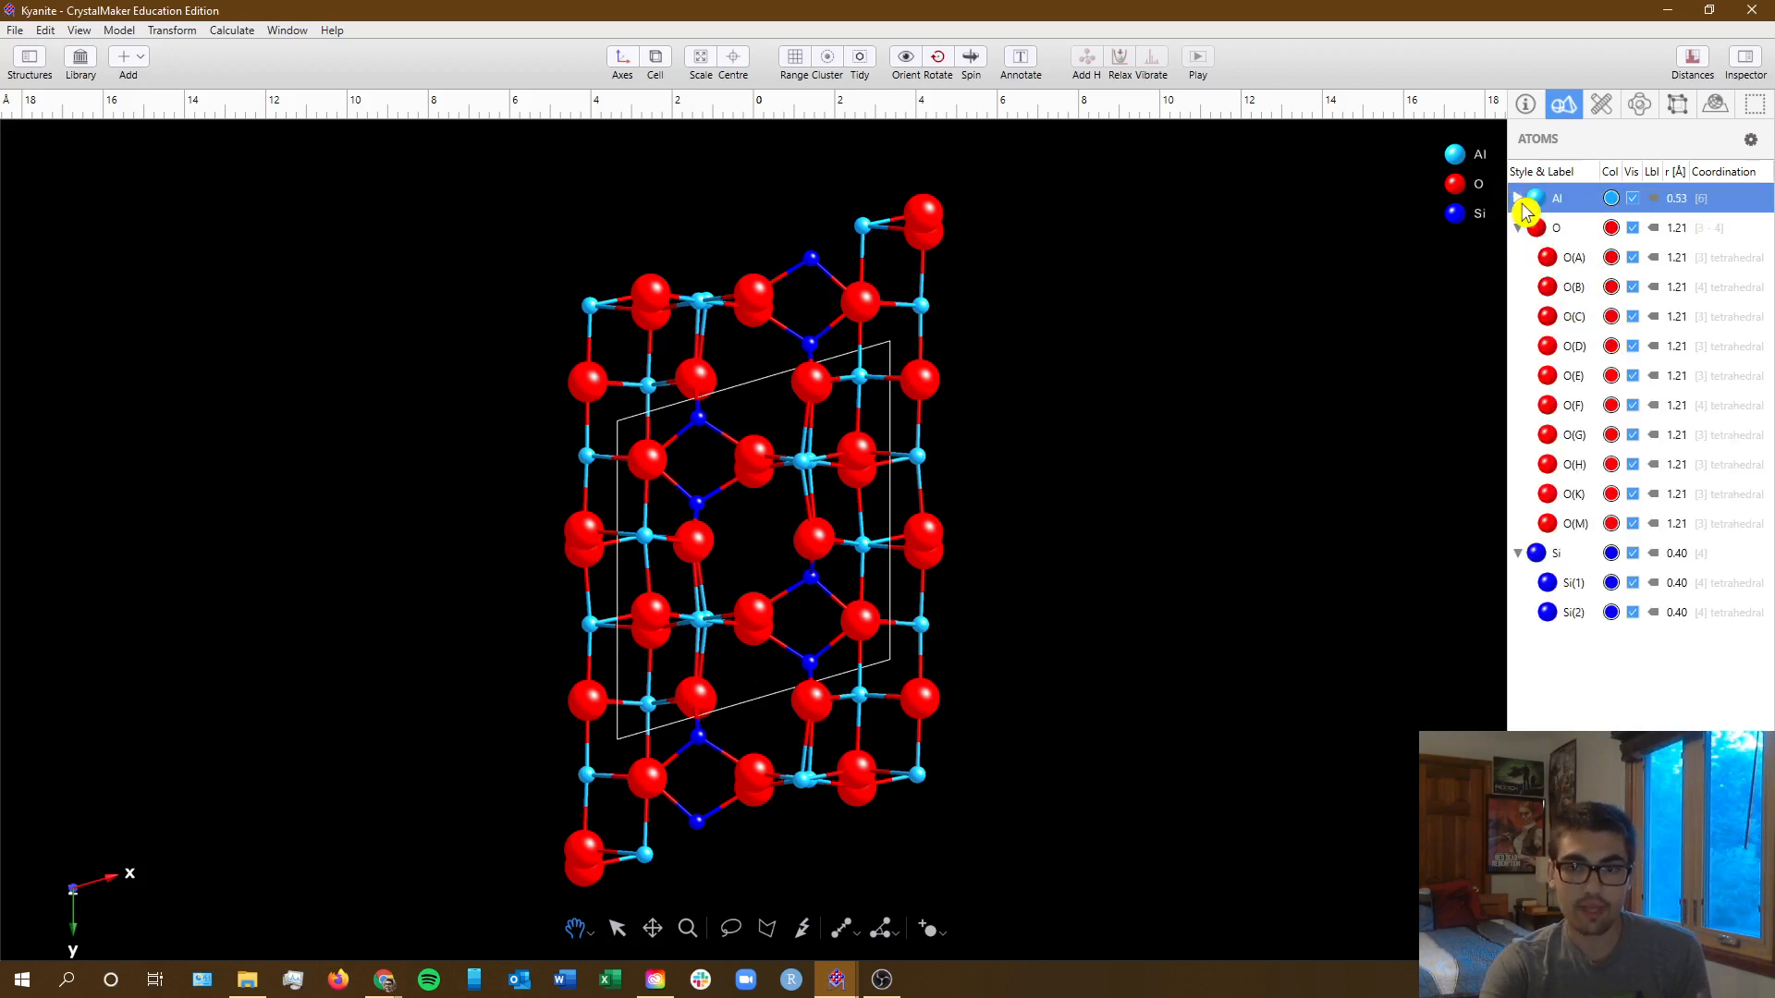
pyautogui.click(1517, 198)
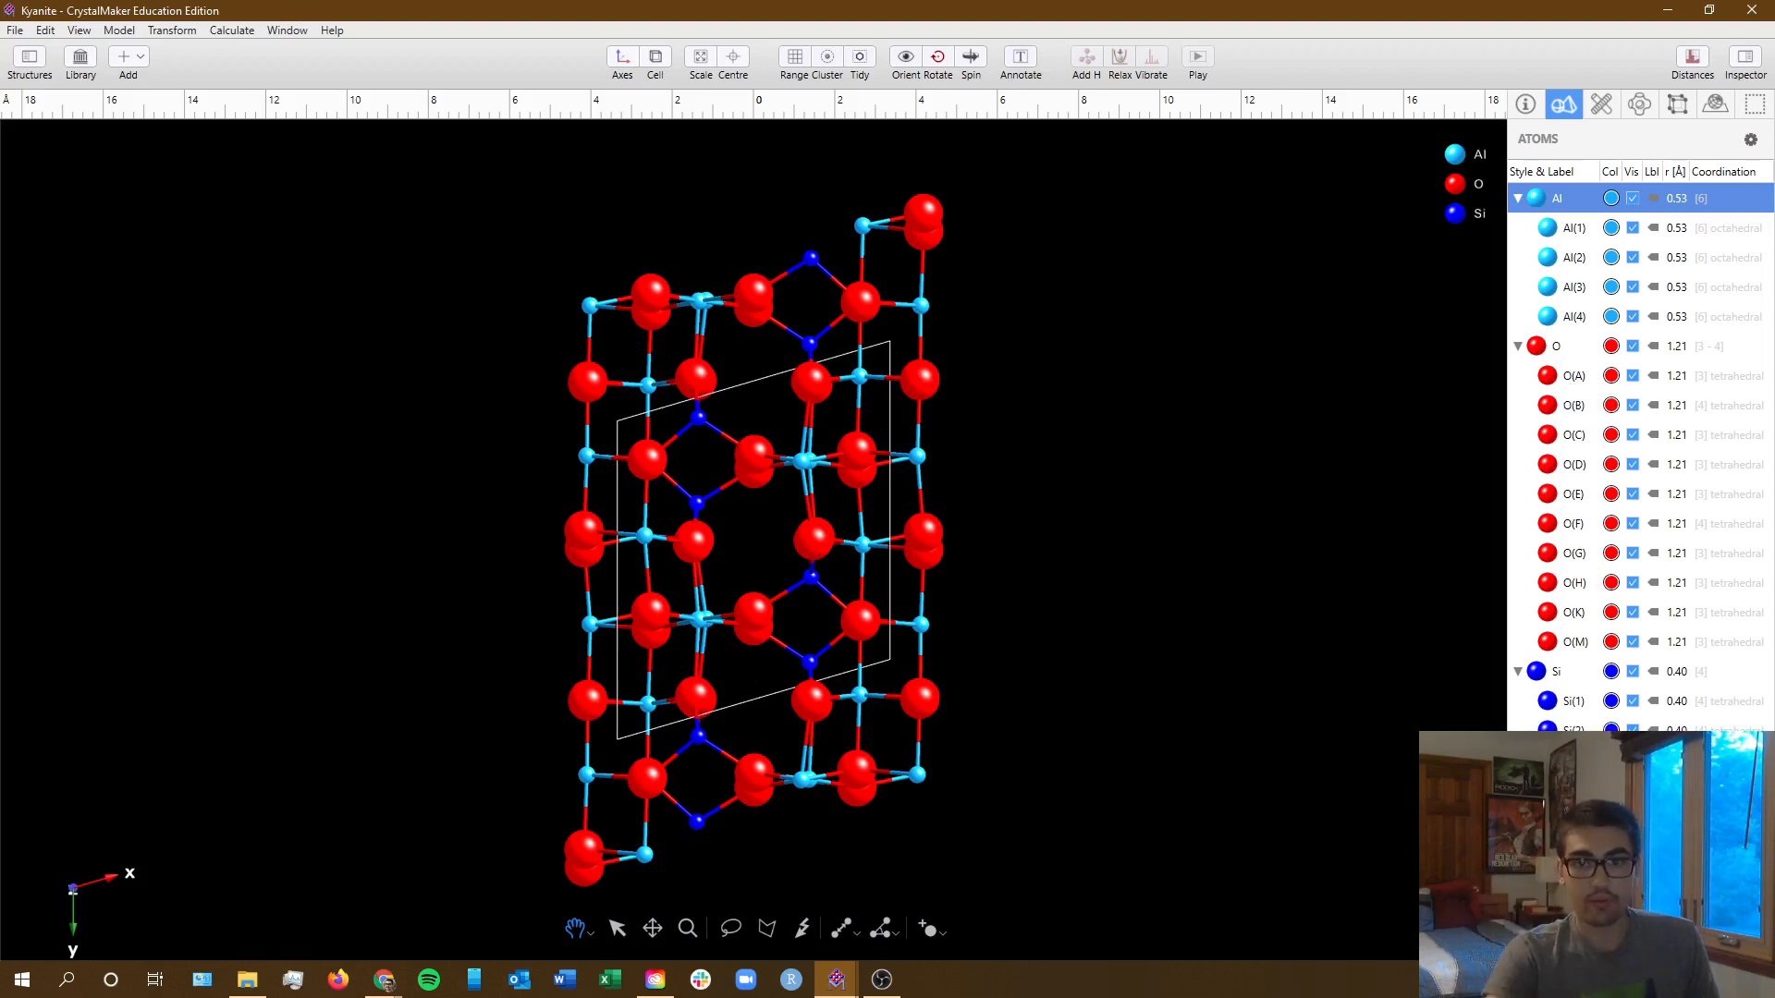
# - Collapse the Si, O and Al groups in the atoms list so only the overall elements are listed
pyautogui.click(1517, 674)
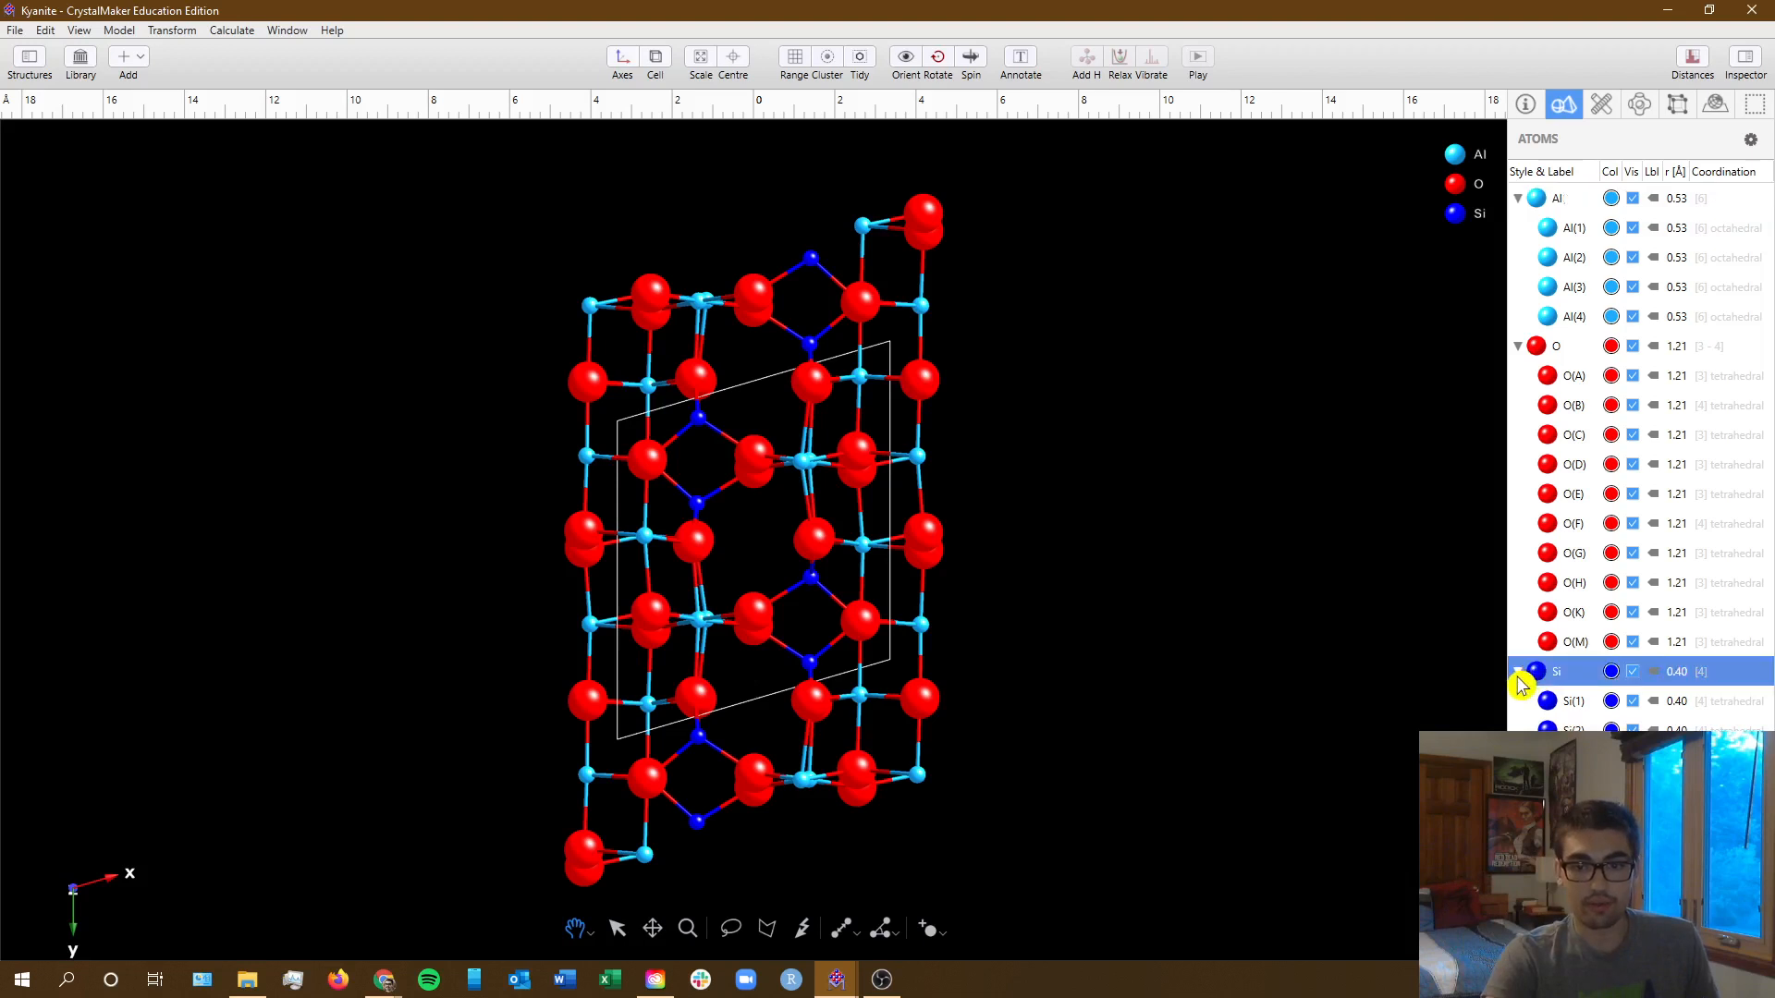
pyautogui.click(1517, 673)
pyautogui.click(1523, 352)
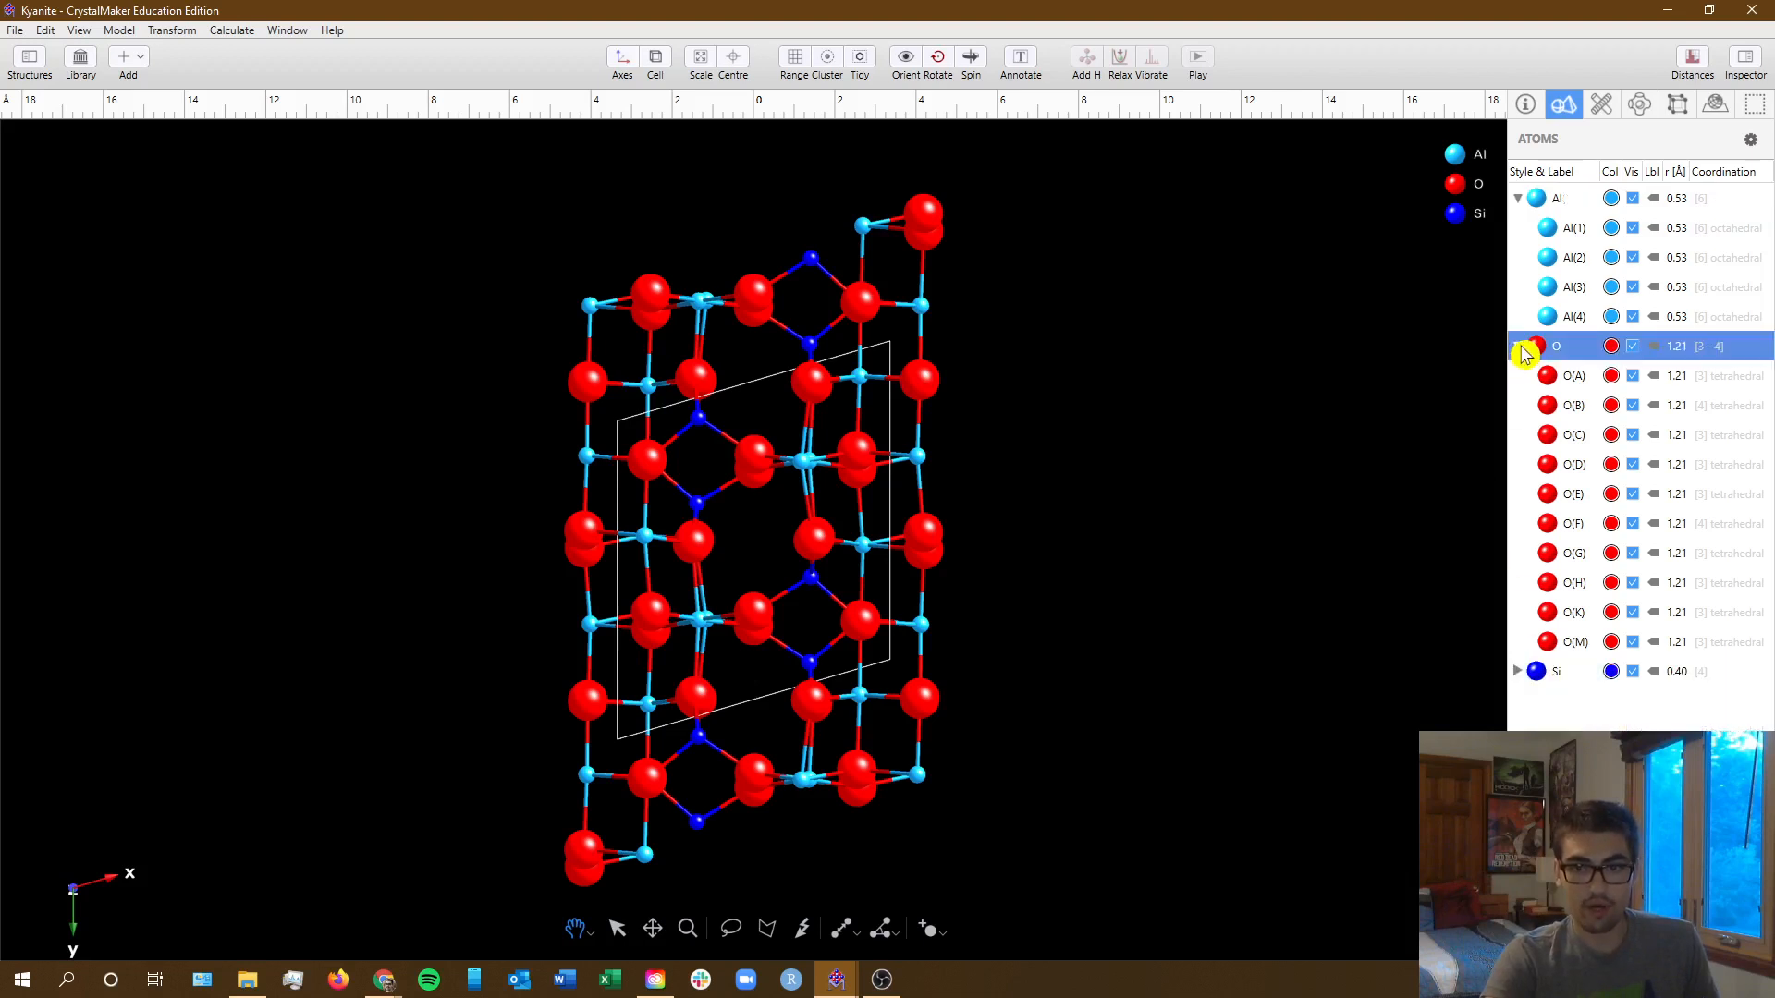
pyautogui.click(1525, 200)
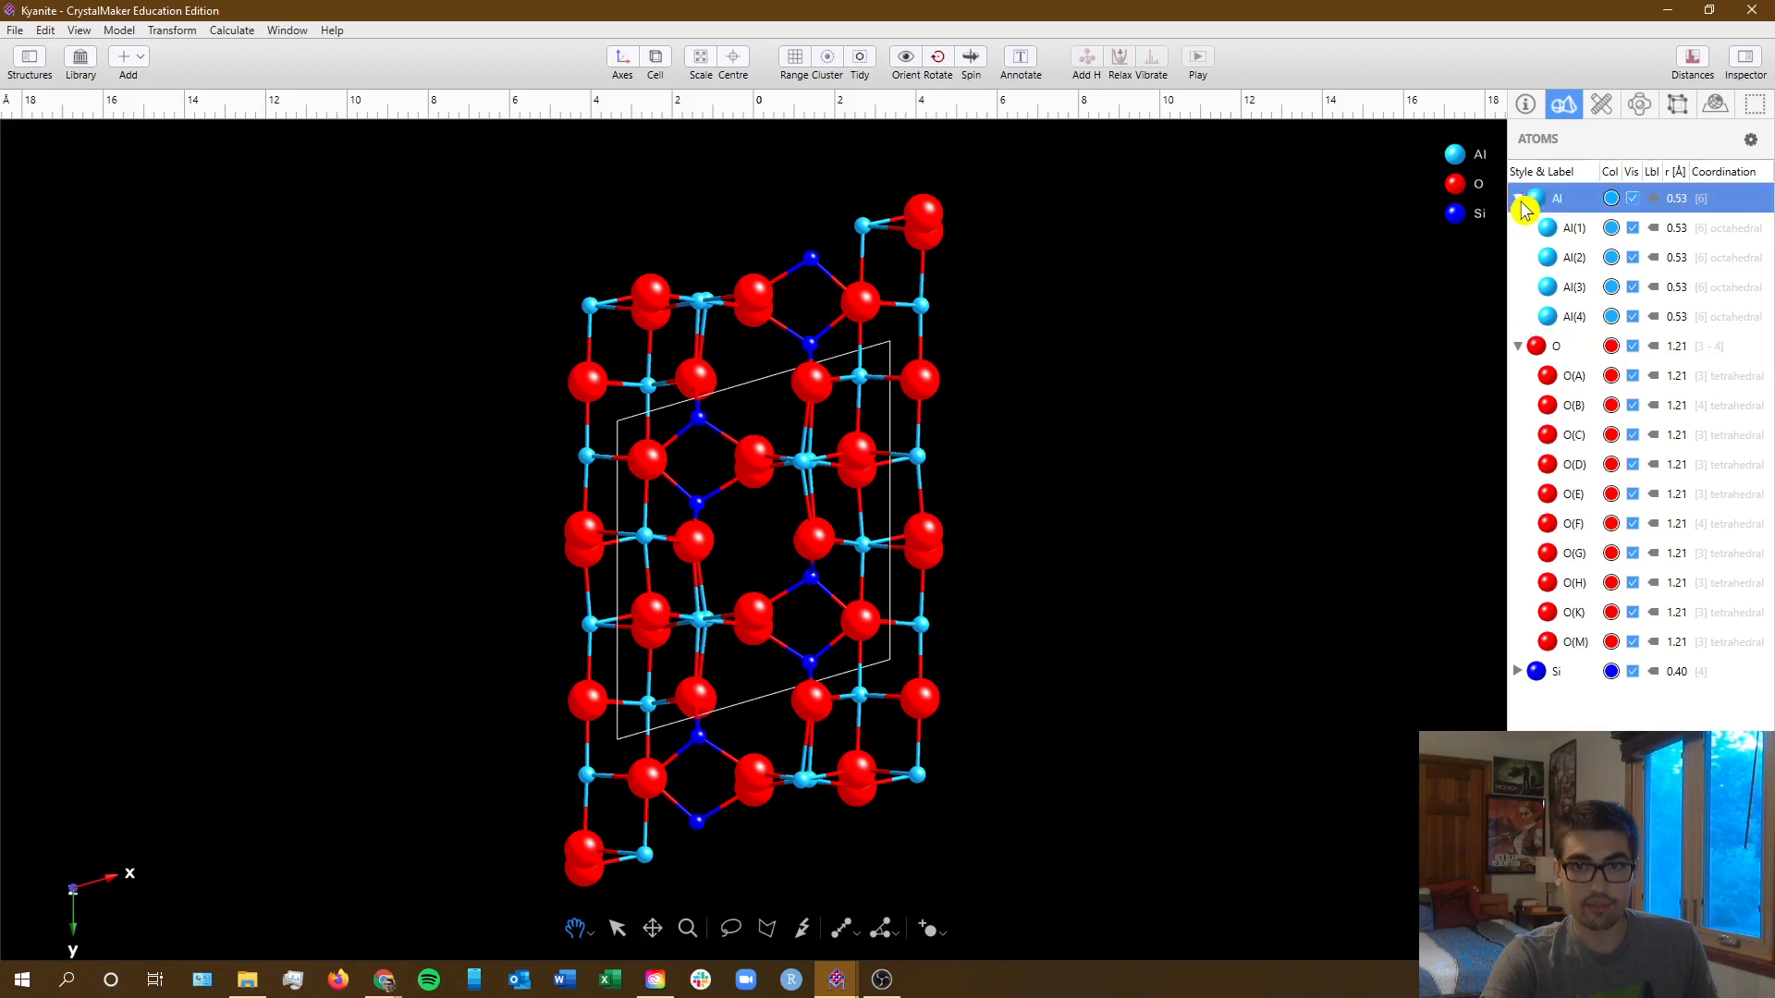
pyautogui.click(1529, 347)
pyautogui.click(1519, 347)
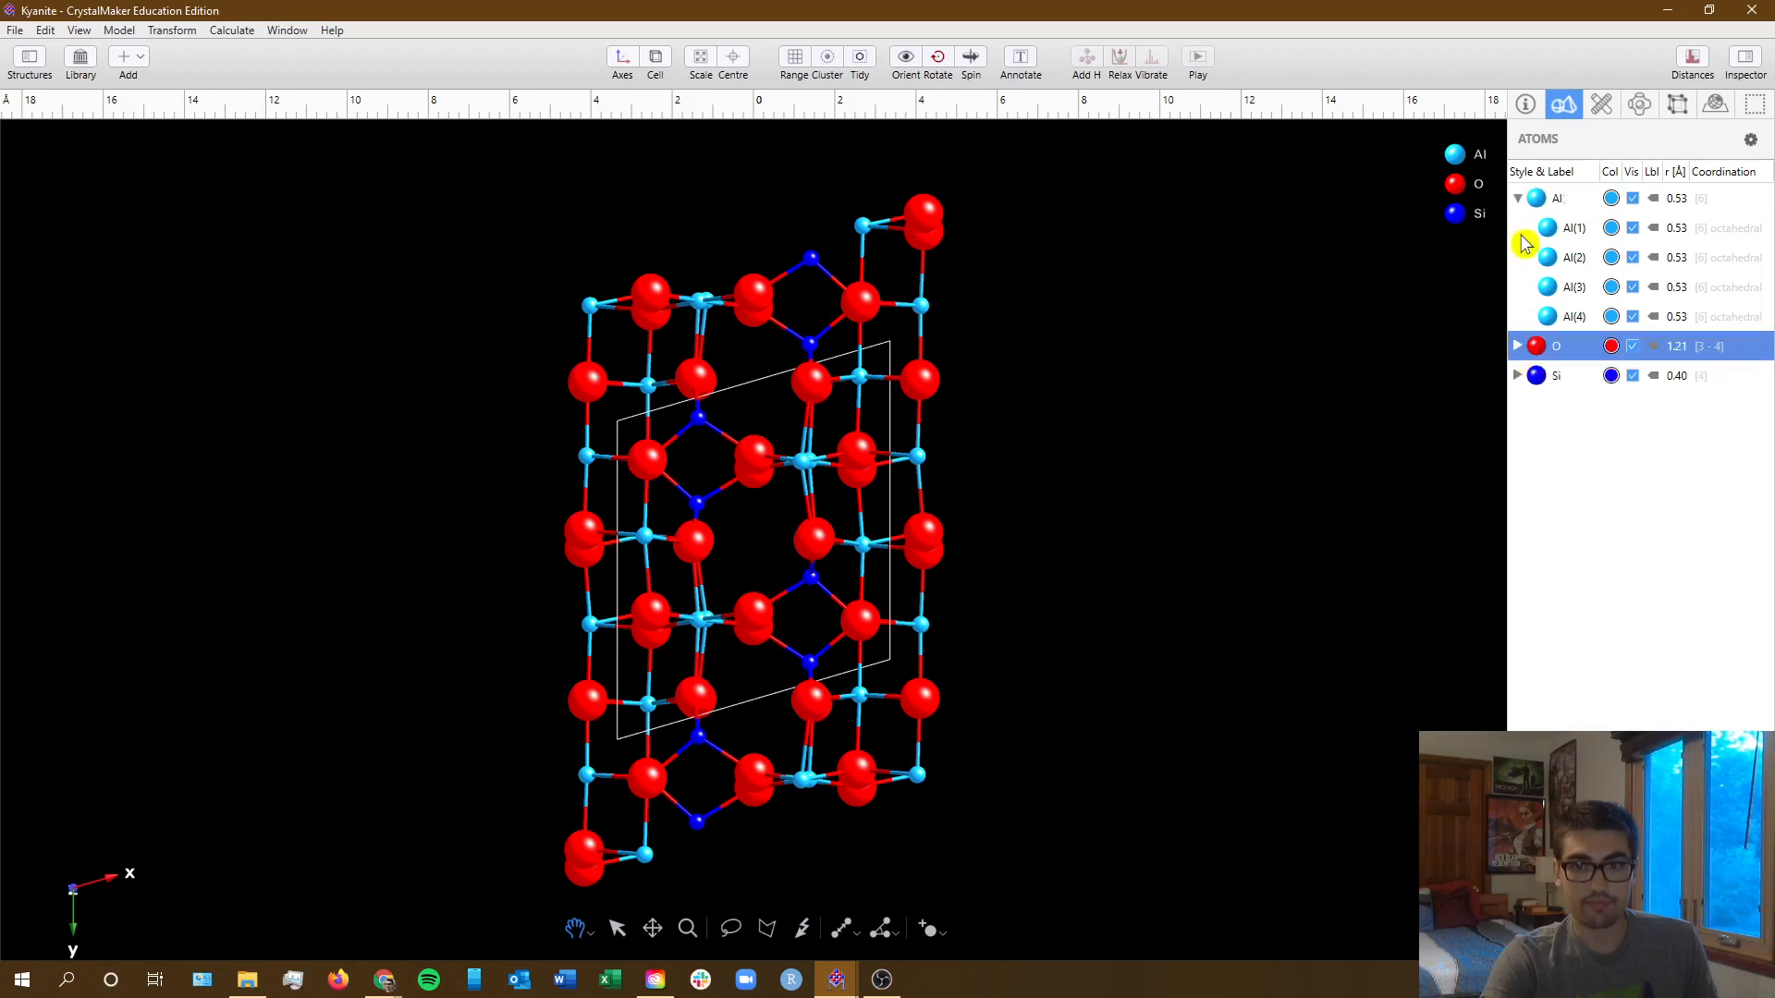
pyautogui.click(1523, 203)
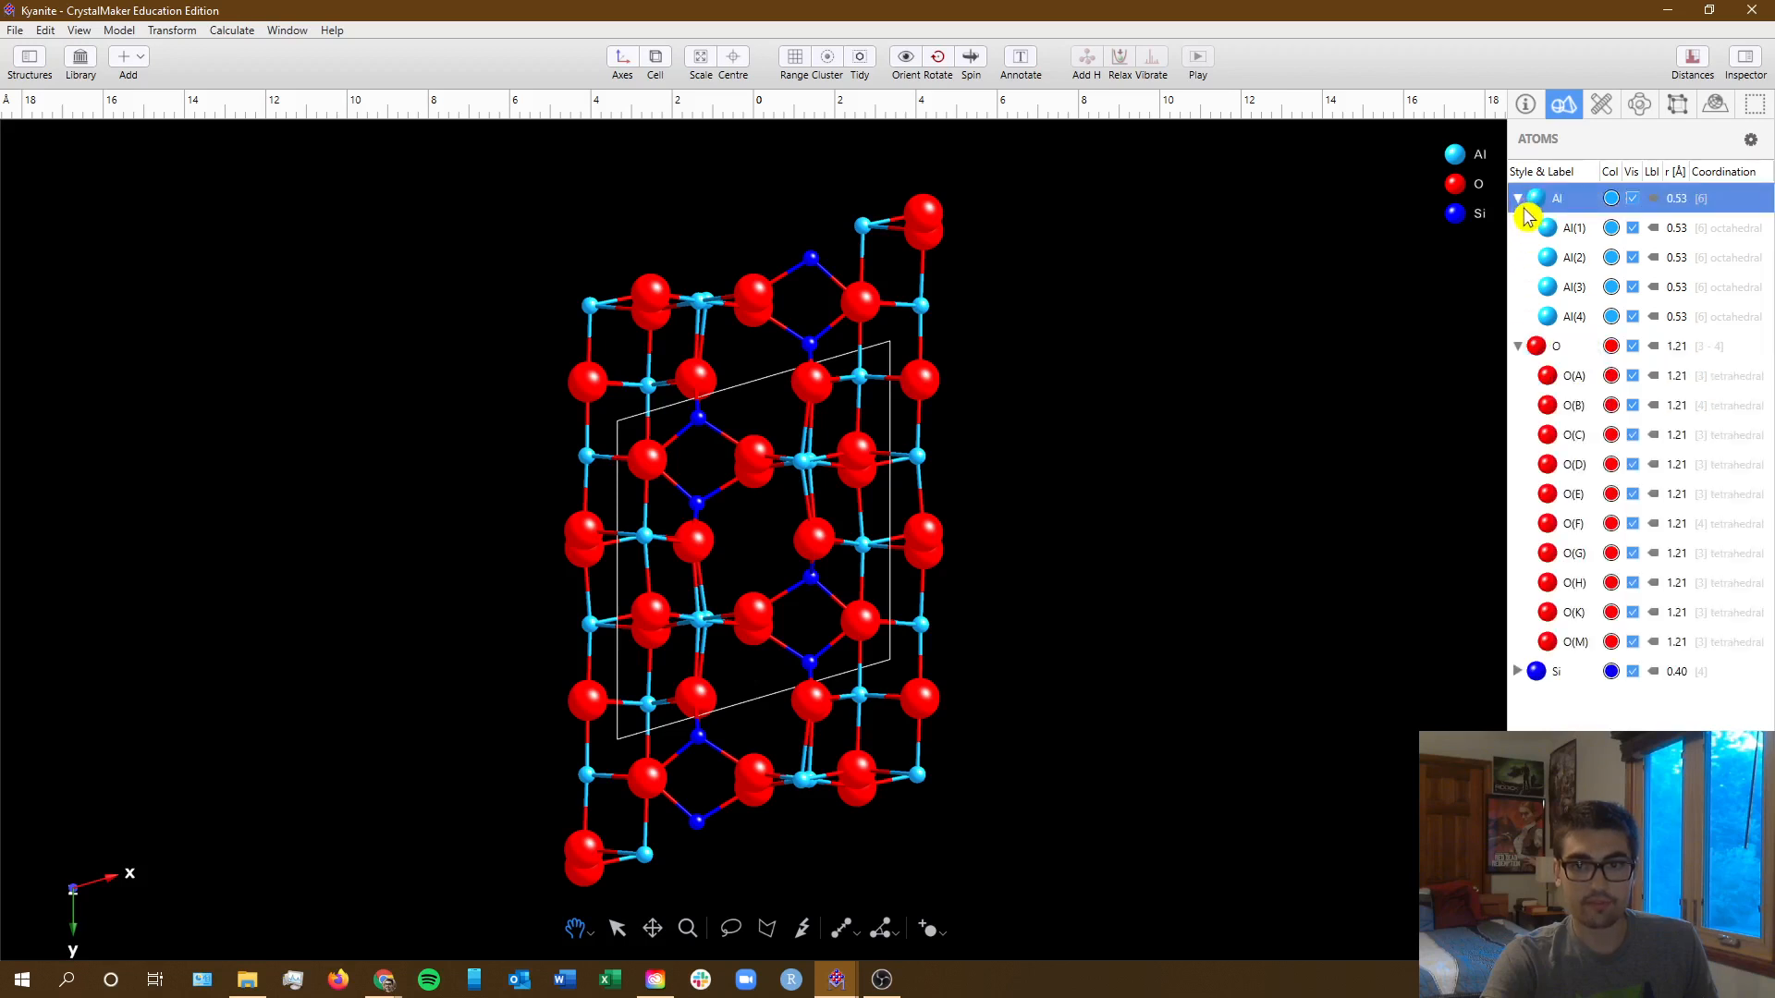
pyautogui.click(1519, 205)
pyautogui.click(1523, 232)
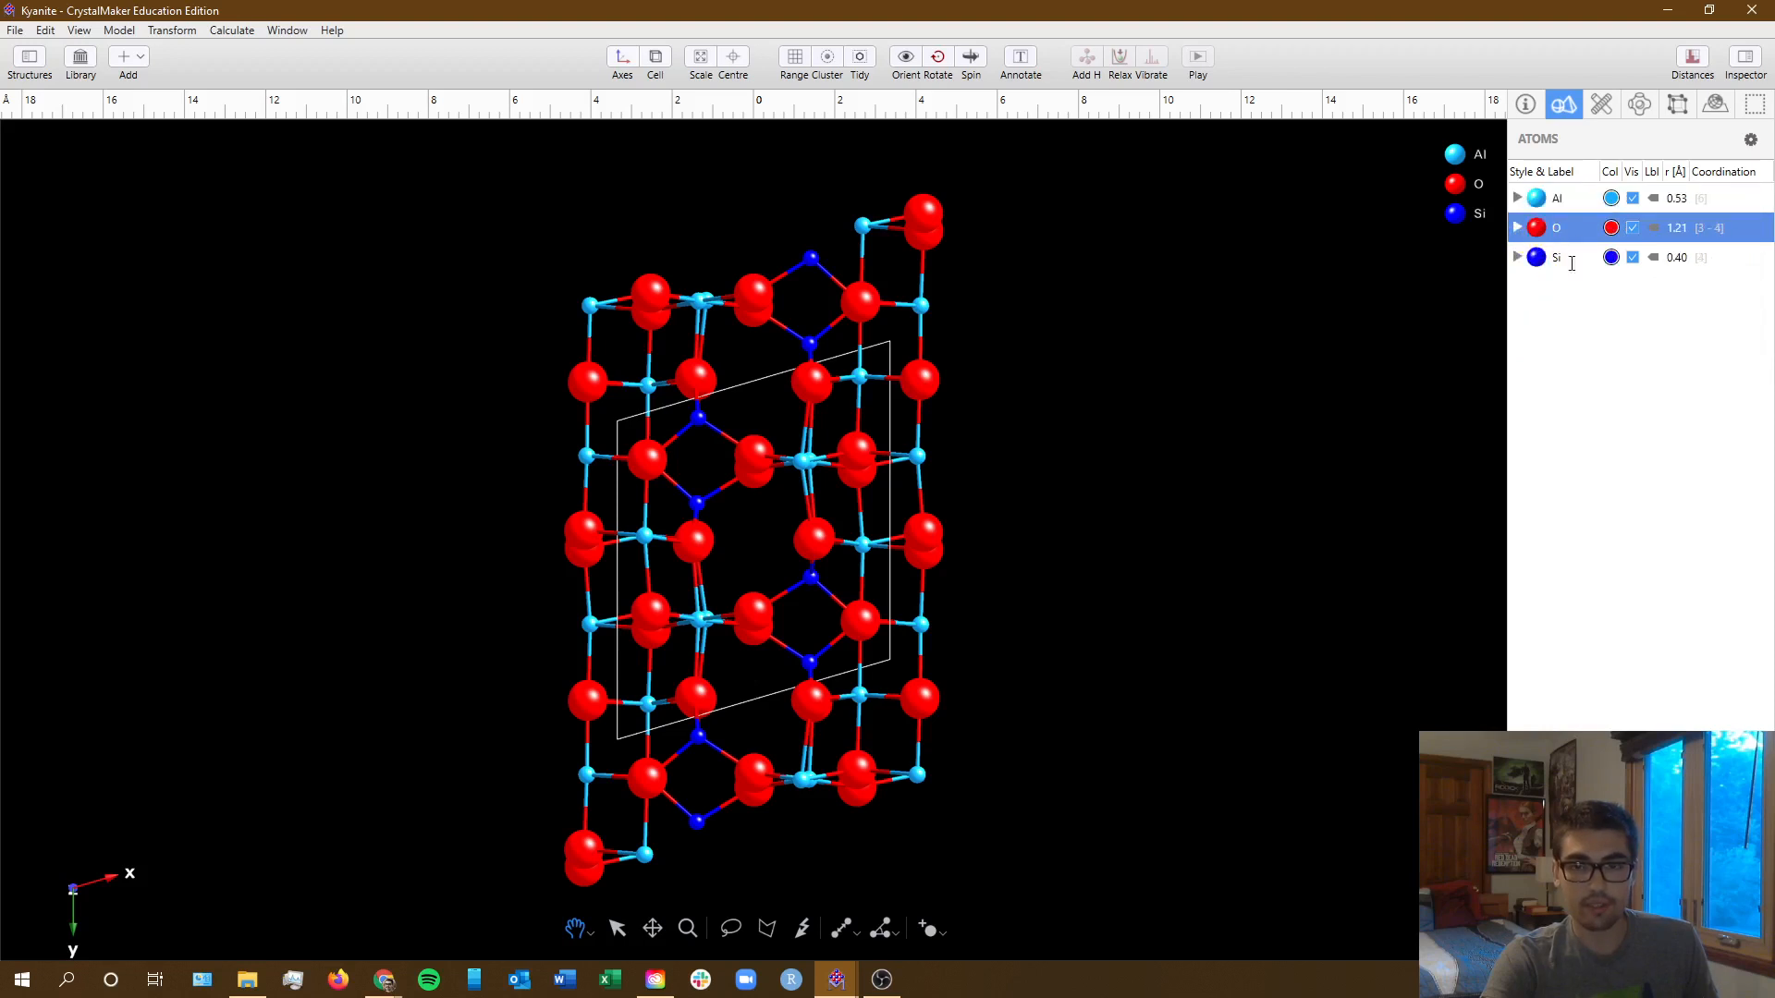
# - Check step 2.4.3.1 in the assignment document and recolor the whole O group in CrystalMaker, trying orange before settling on dark green
pyautogui.hotkey('alt', 'Tab')
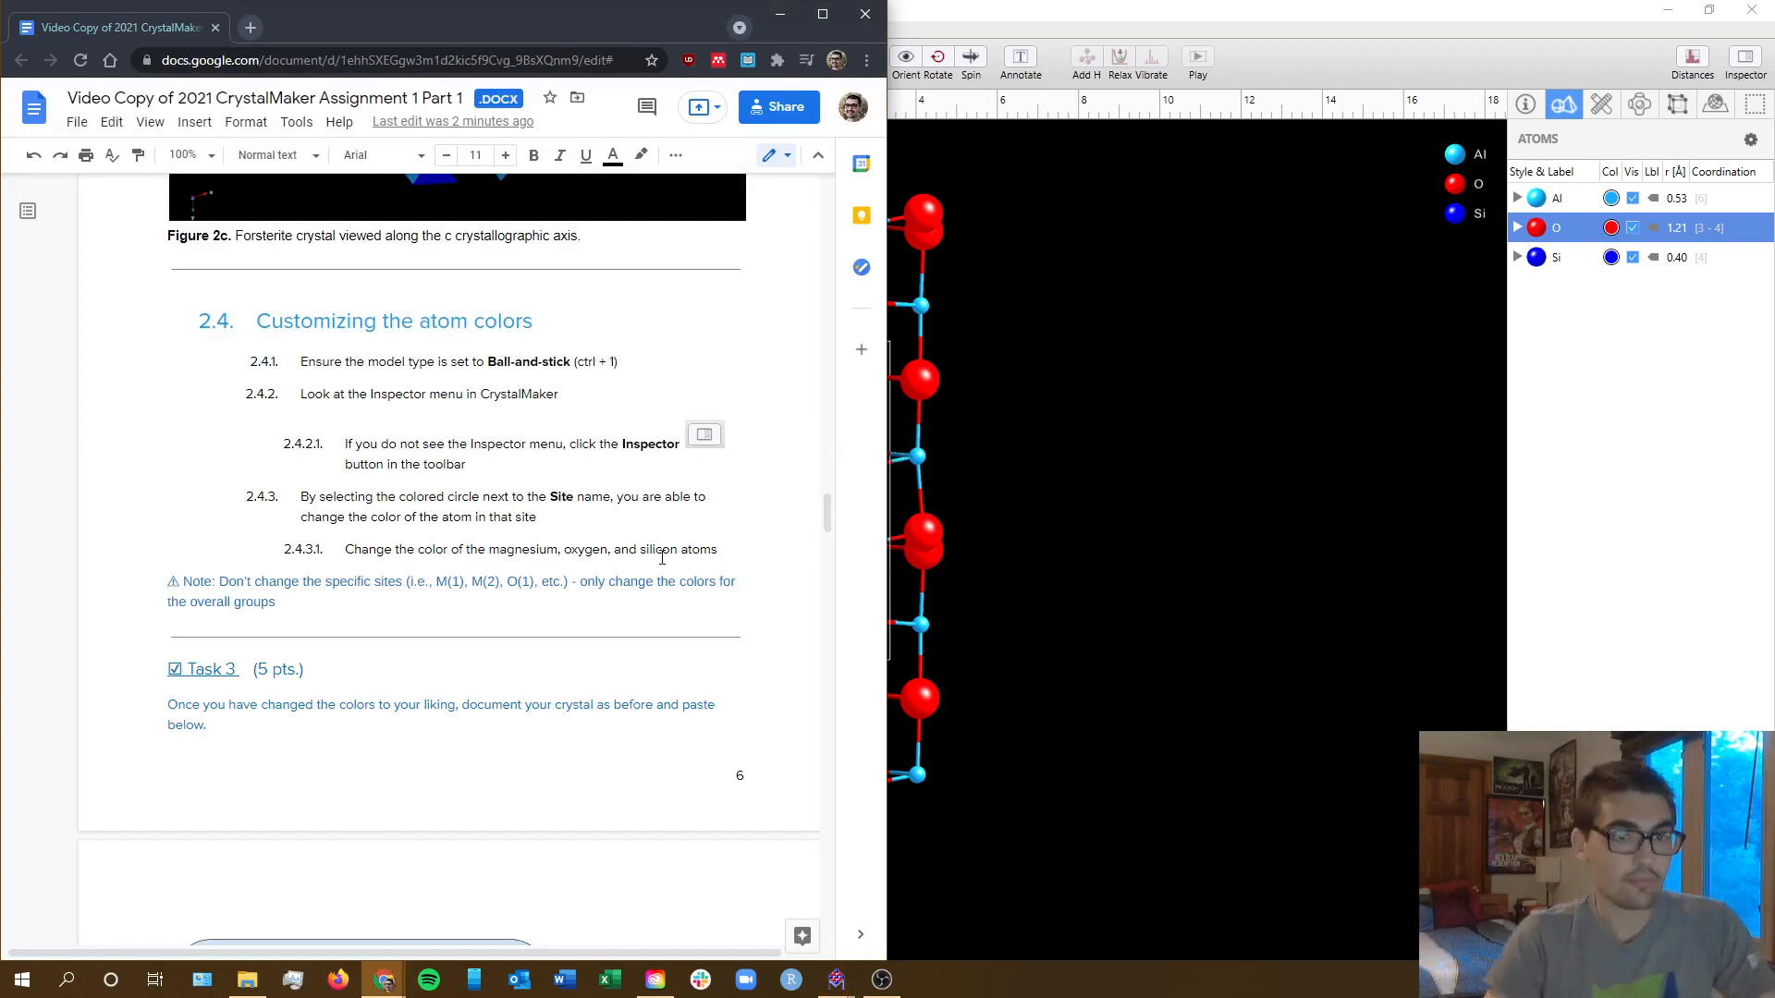
pyautogui.click(1613, 229)
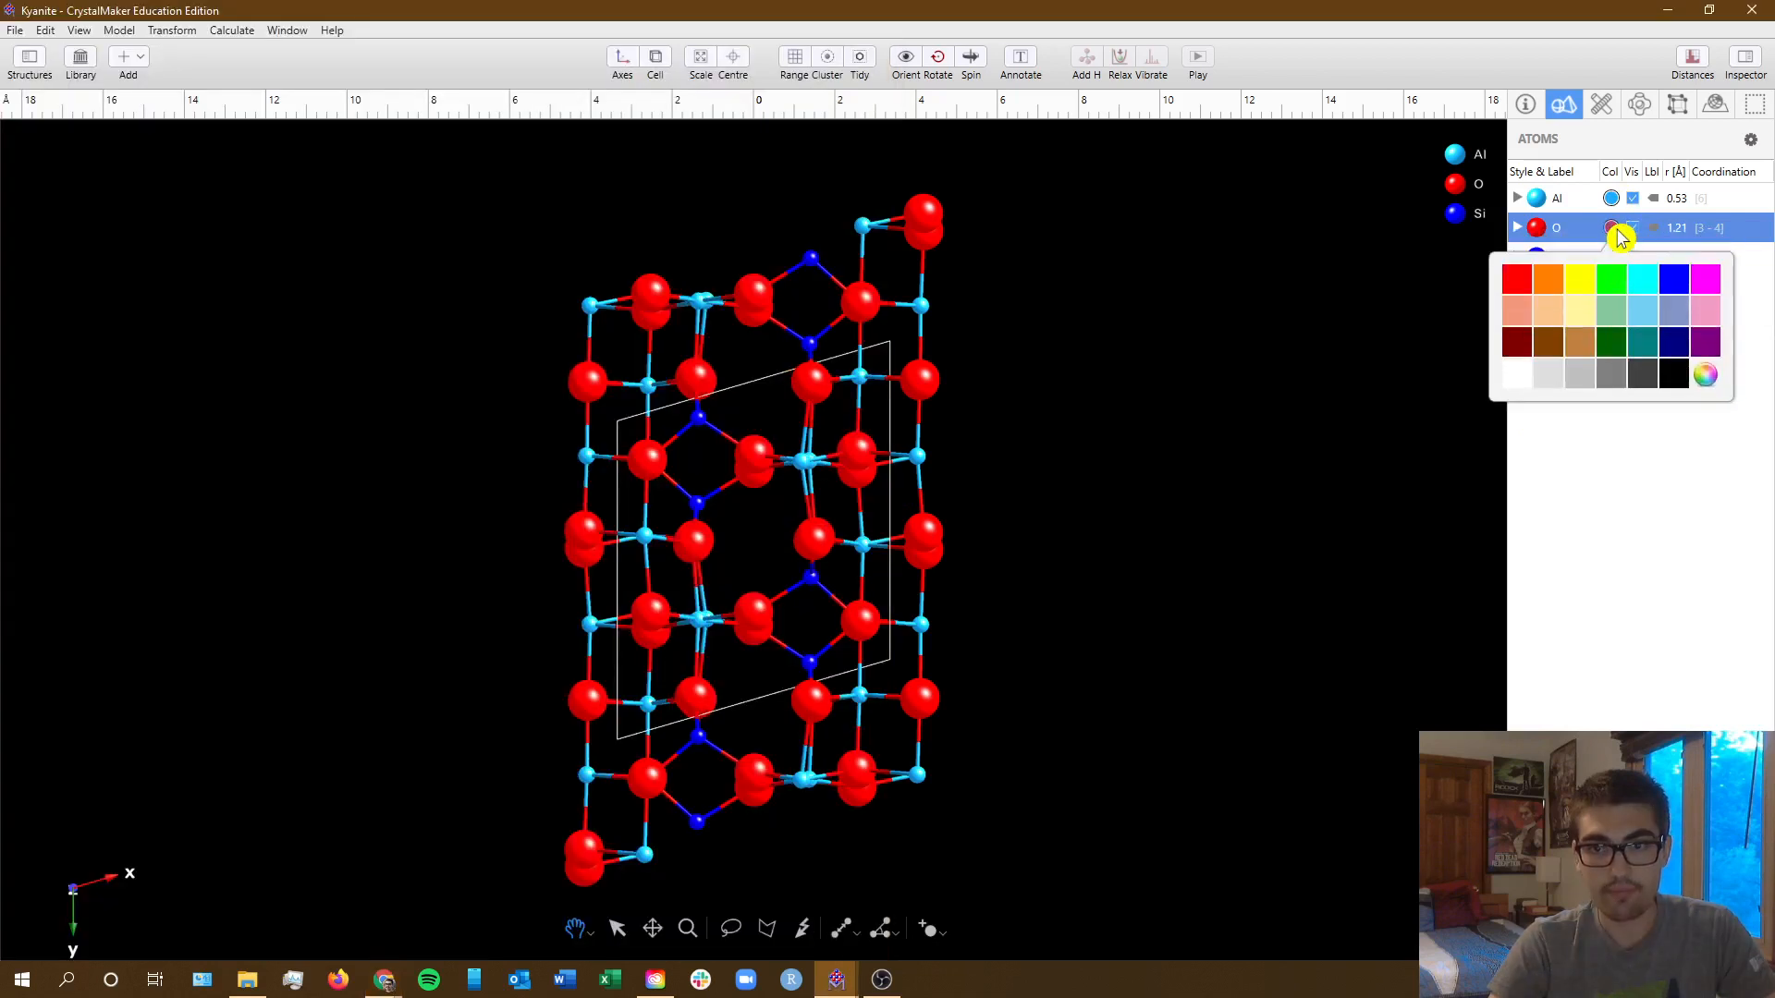
pyautogui.click(1549, 283)
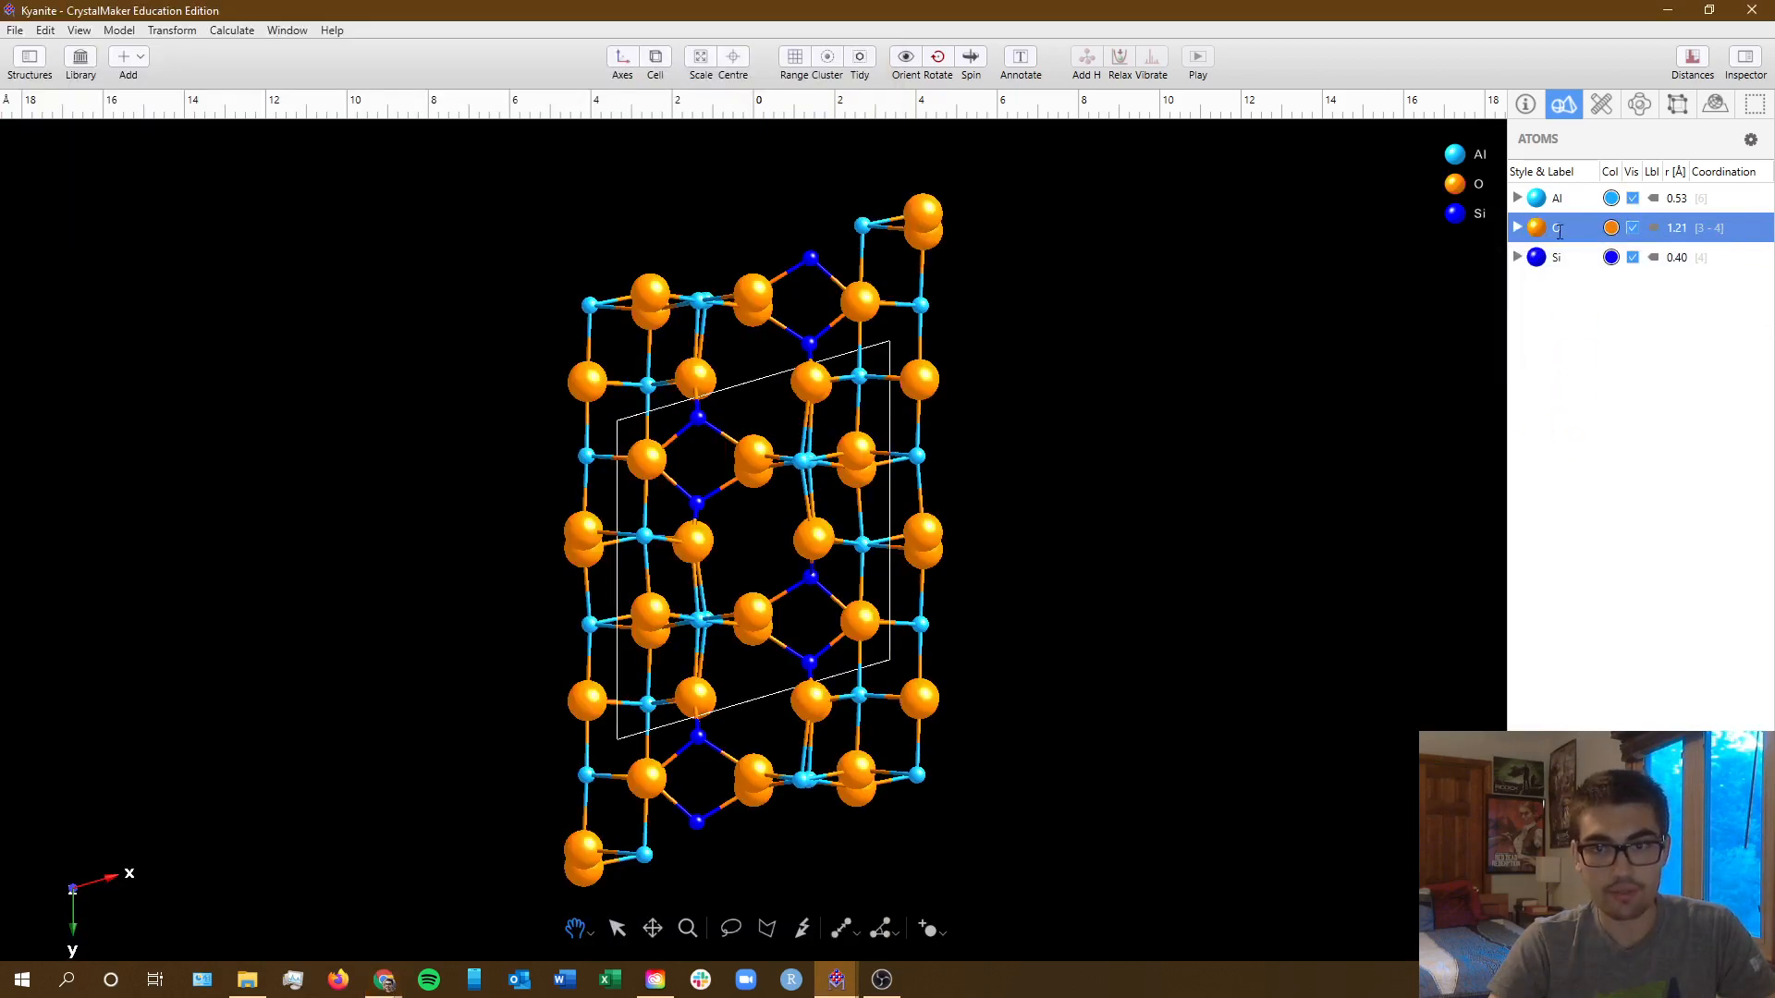
pyautogui.click(1613, 239)
pyautogui.click(1612, 355)
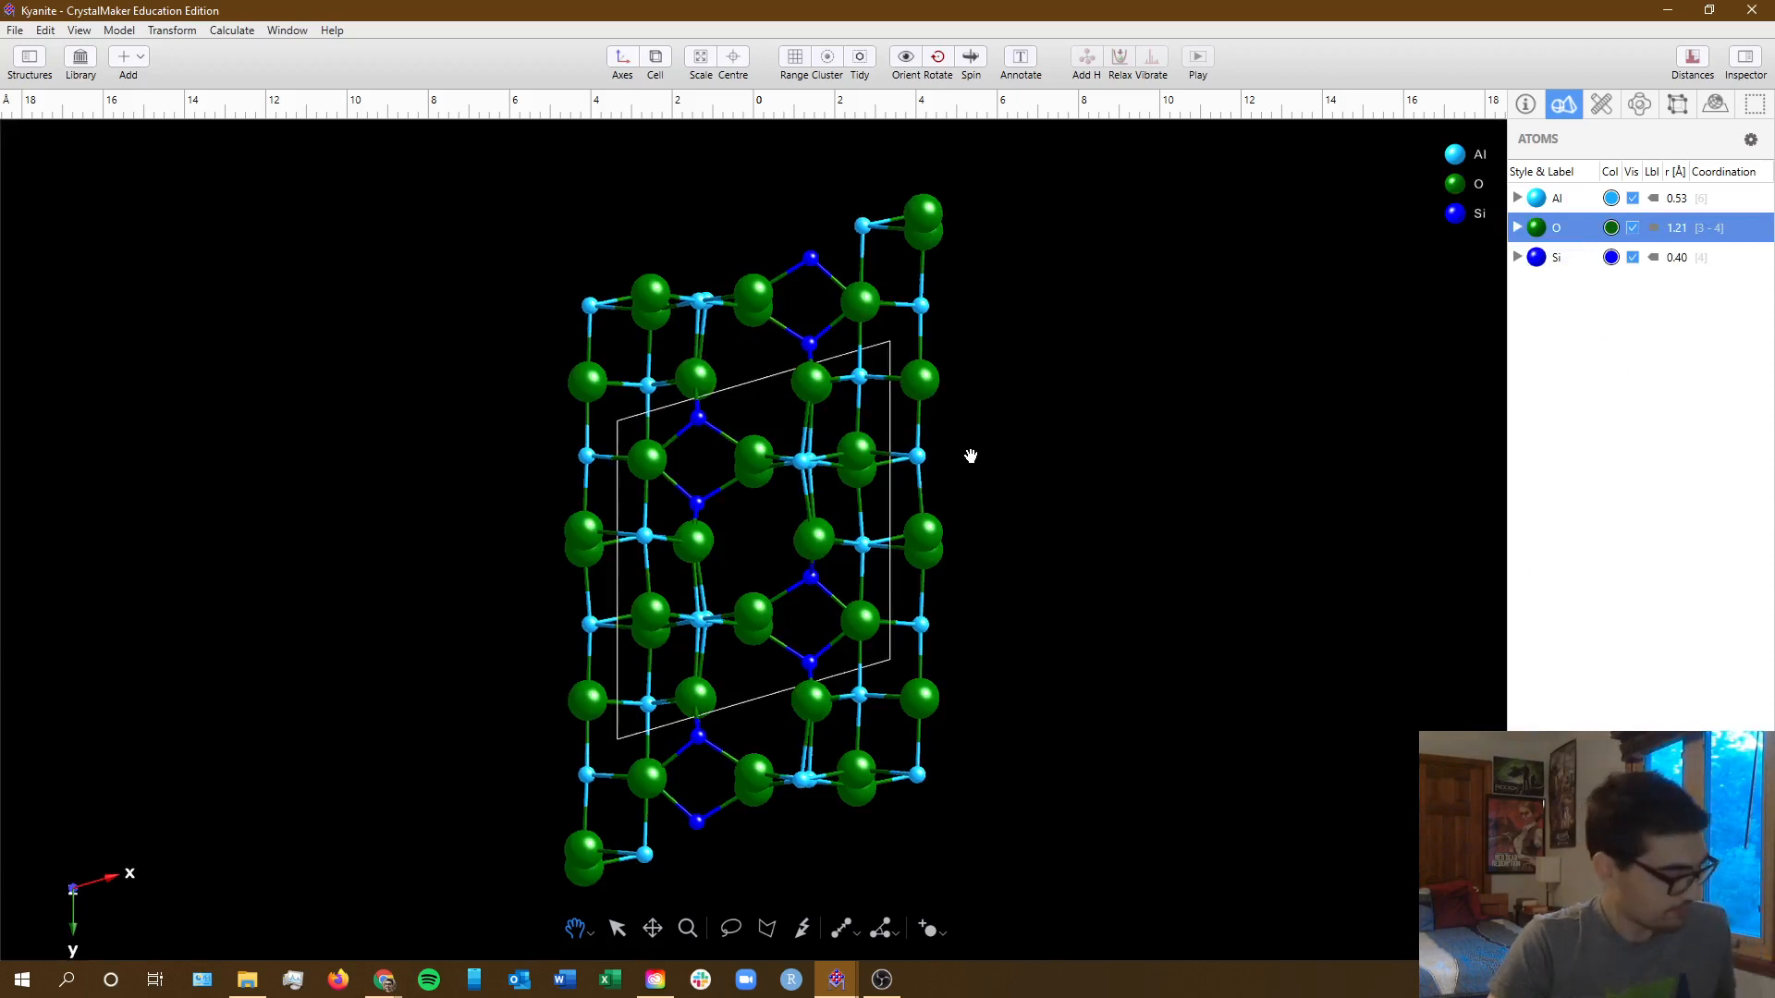
# - Reread step 2.4.3.1 in the assignment document, and recolor the Al group magenta and the Si group dark red in CrystalMaker
pyautogui.hotkey('alt', 'Tab')
pyautogui.scroll(-2, 448, 518)
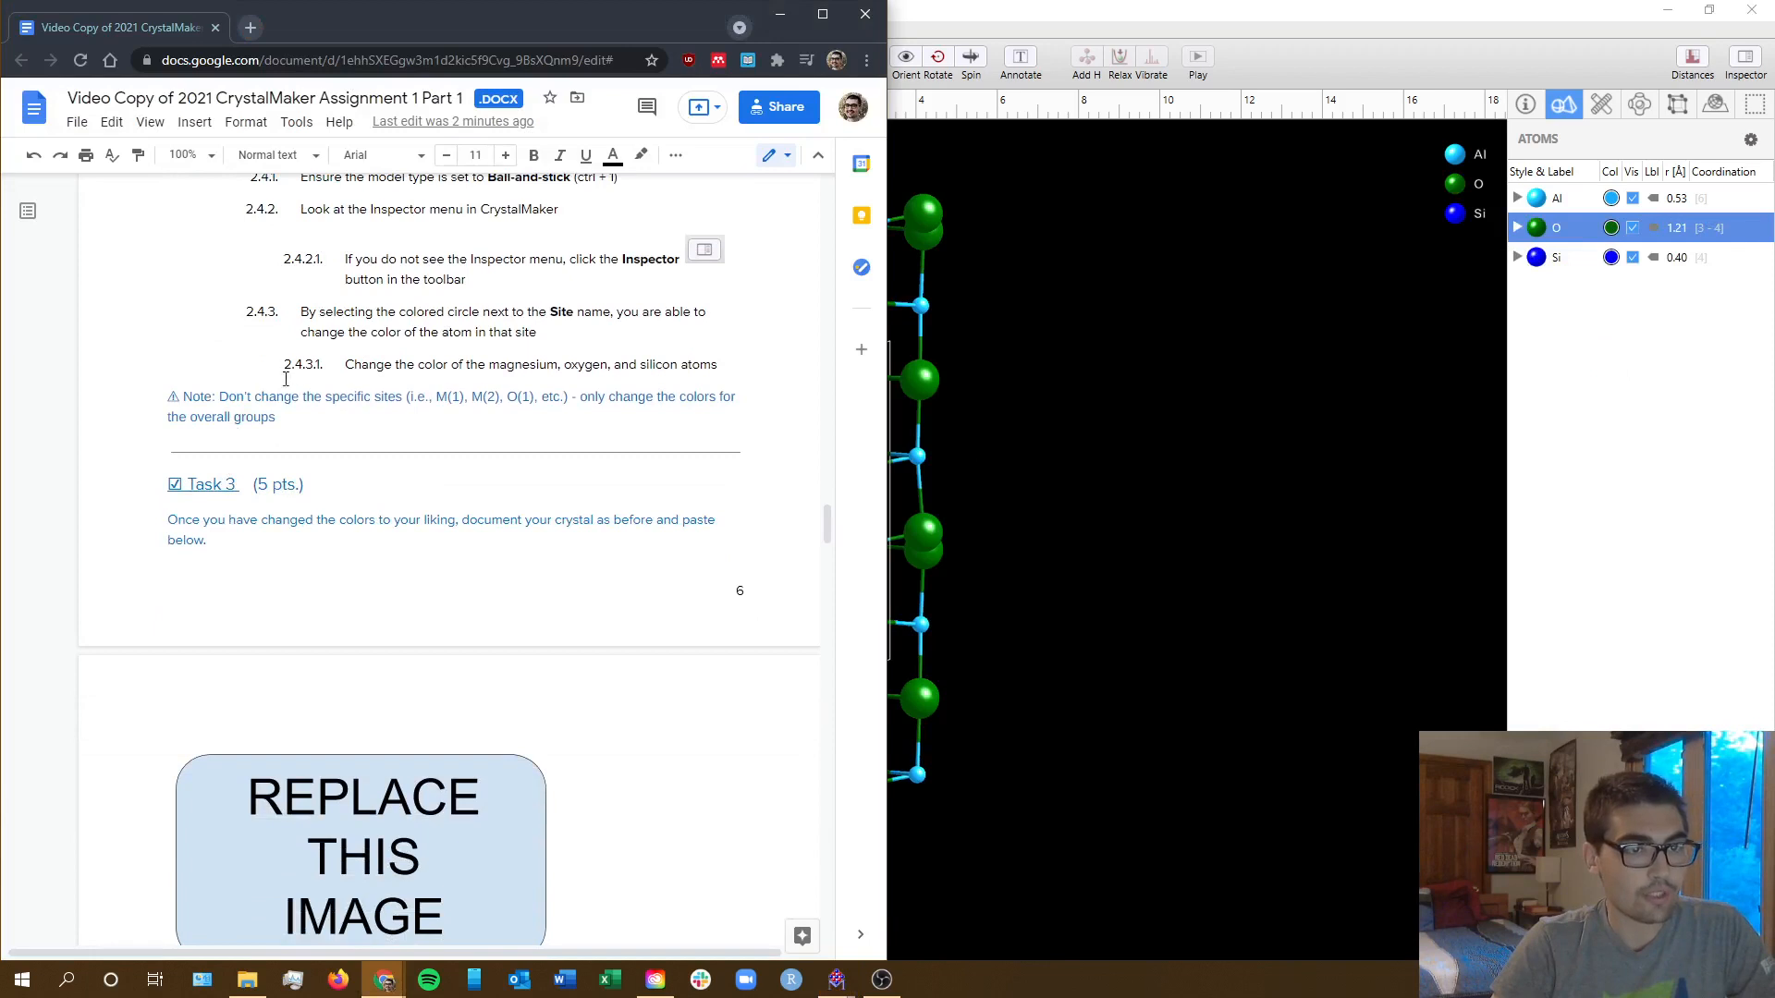
pyautogui.moveTo(377, 367); pyautogui.dragTo(653, 366)
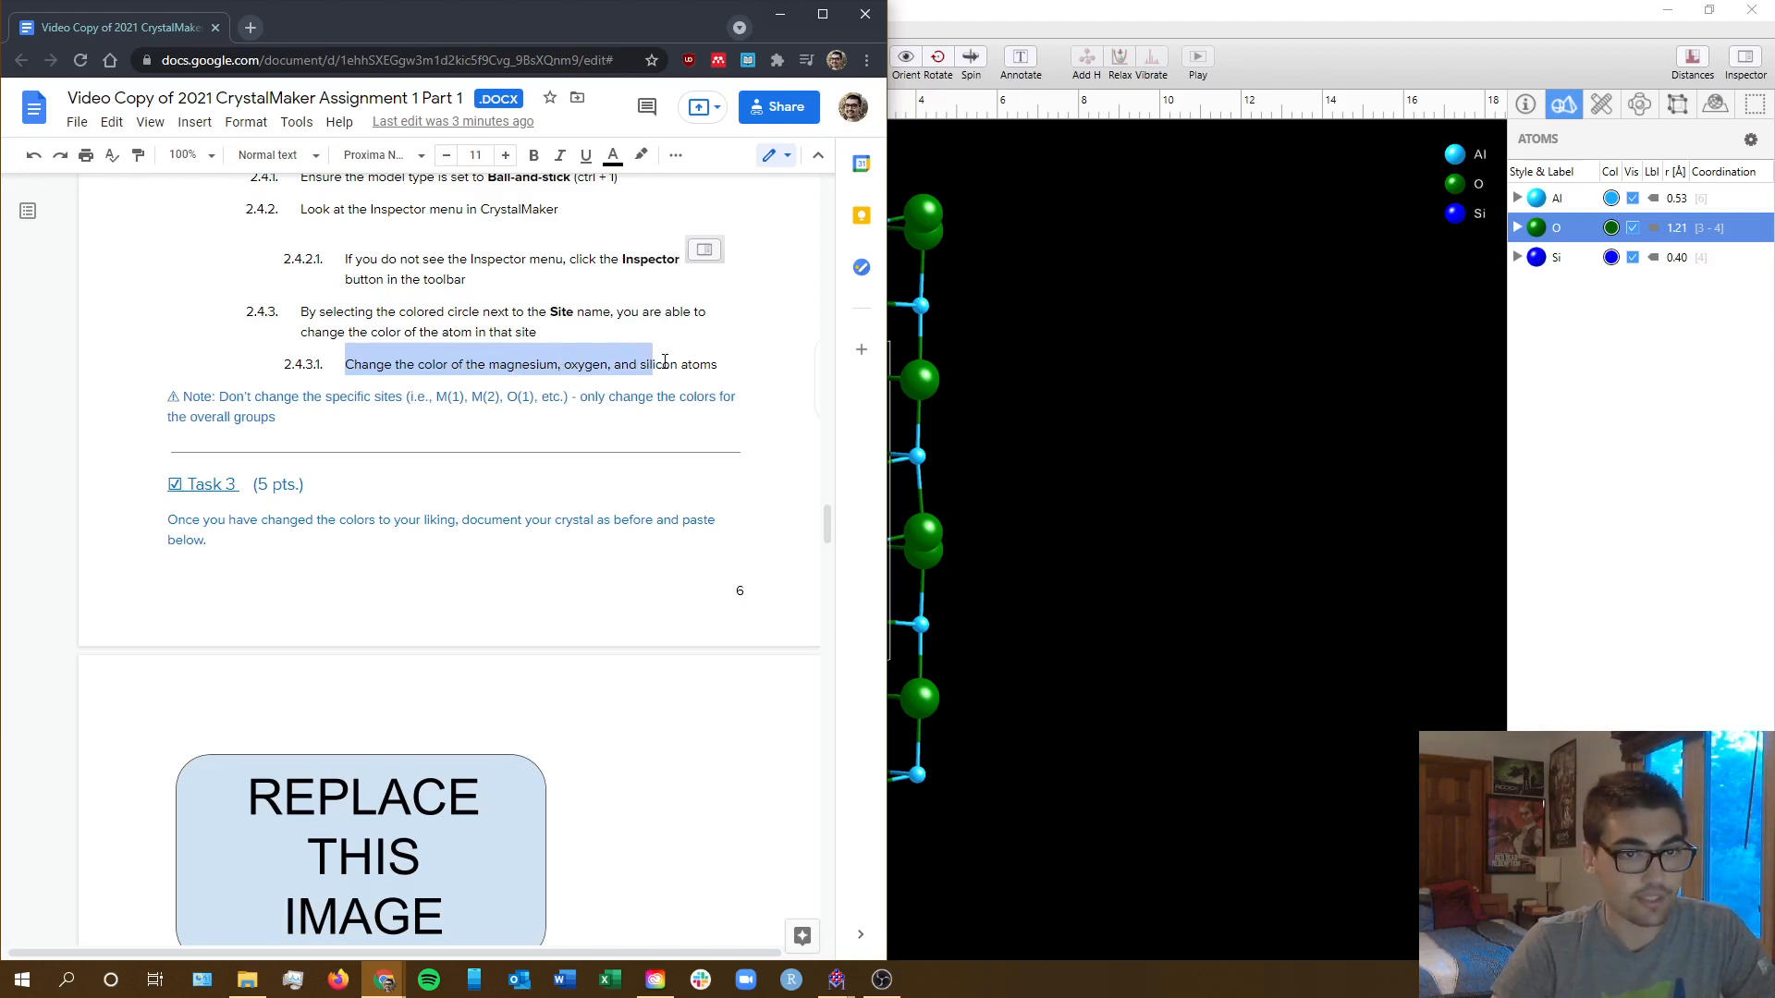
pyautogui.click(664, 361)
pyautogui.click(1657, 392)
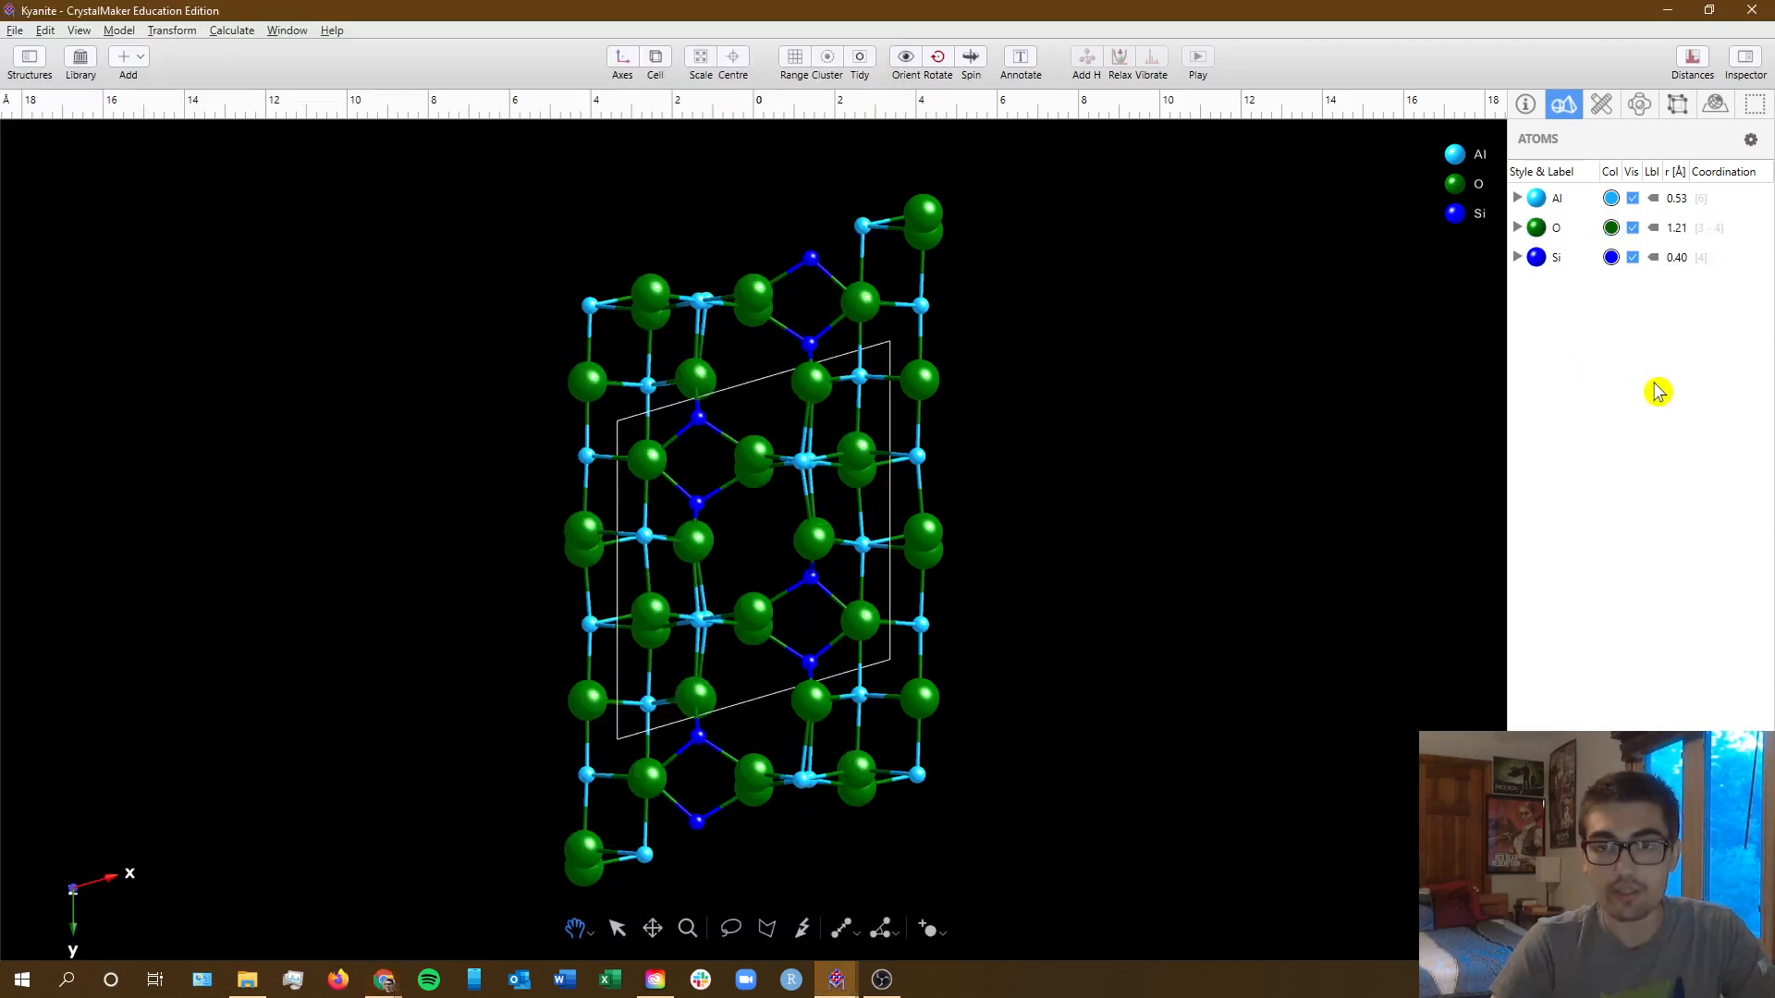
pyautogui.click(1616, 201)
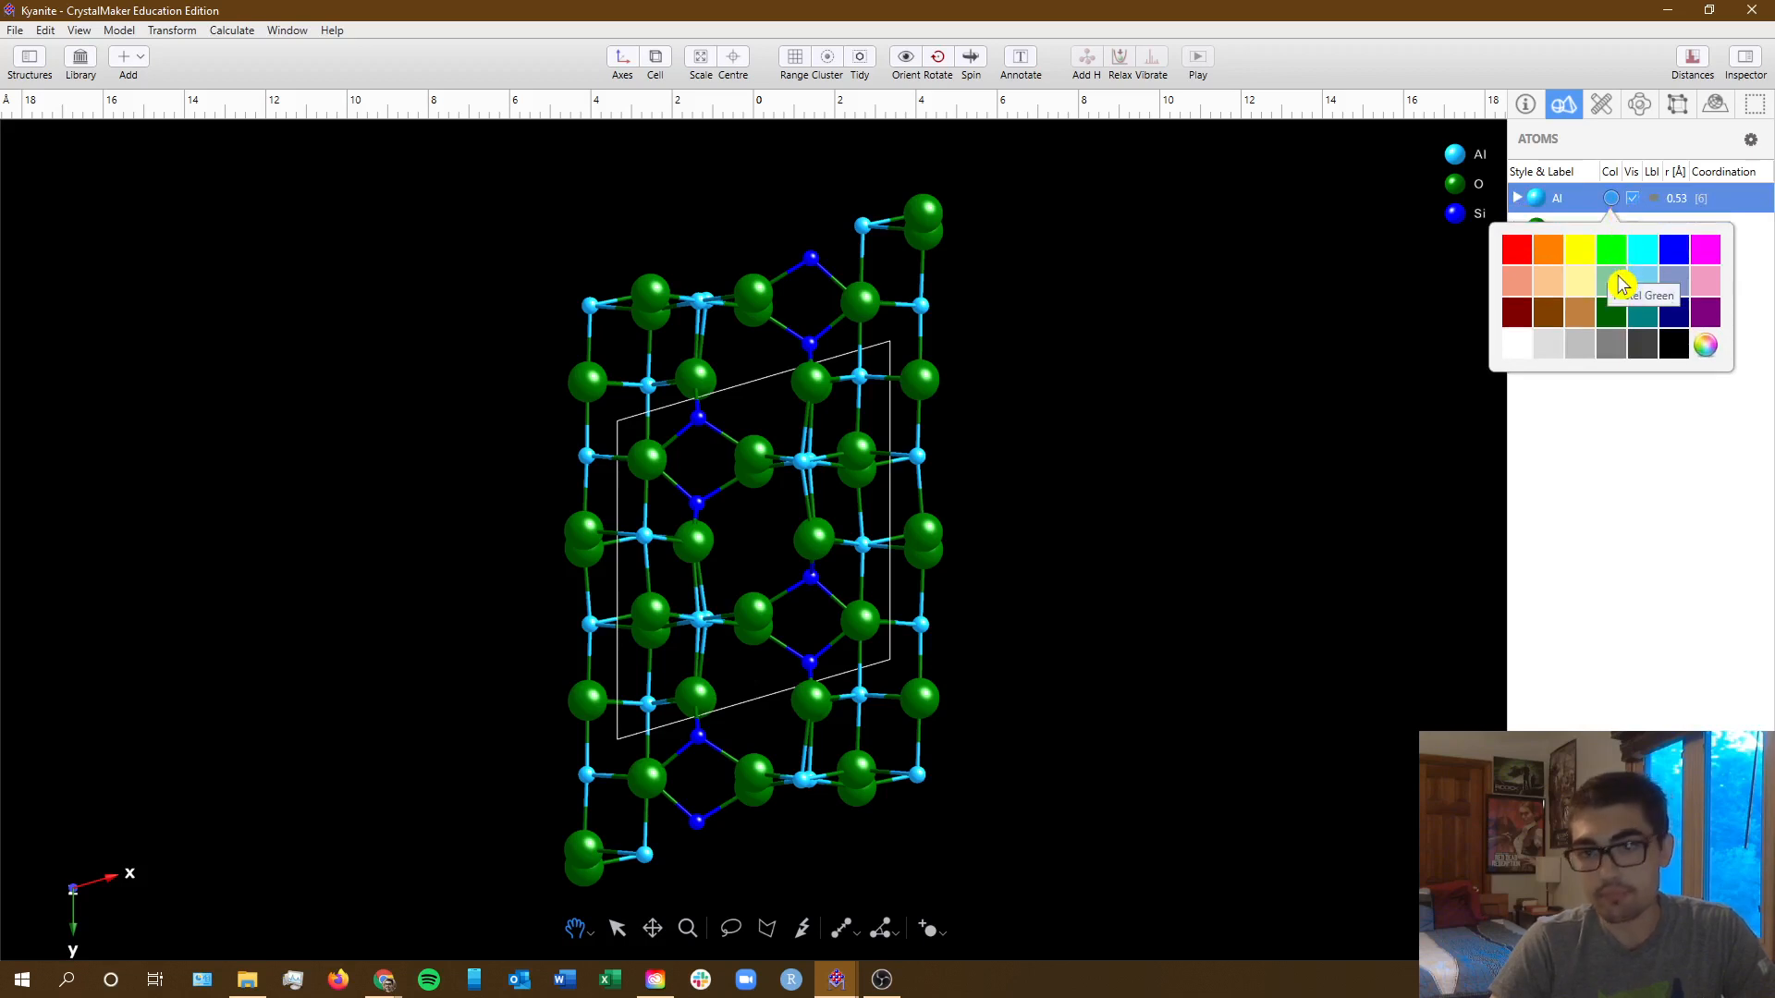
pyautogui.click(1706, 250)
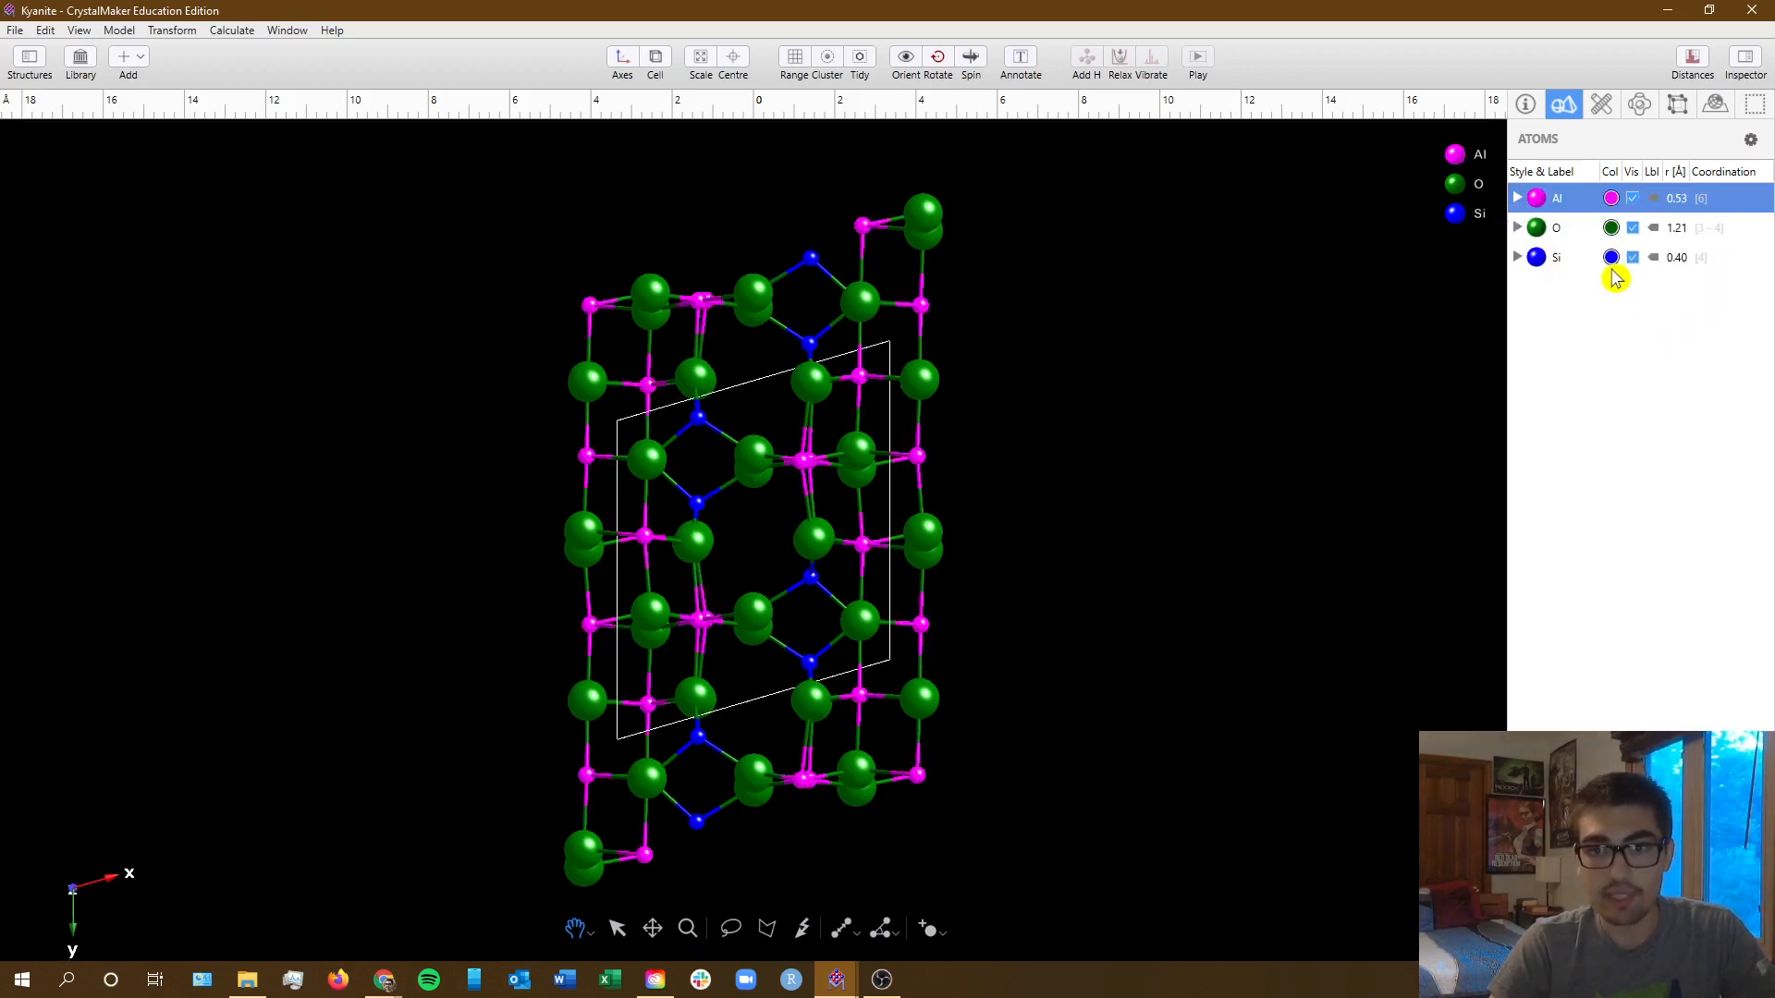
pyautogui.click(1612, 258)
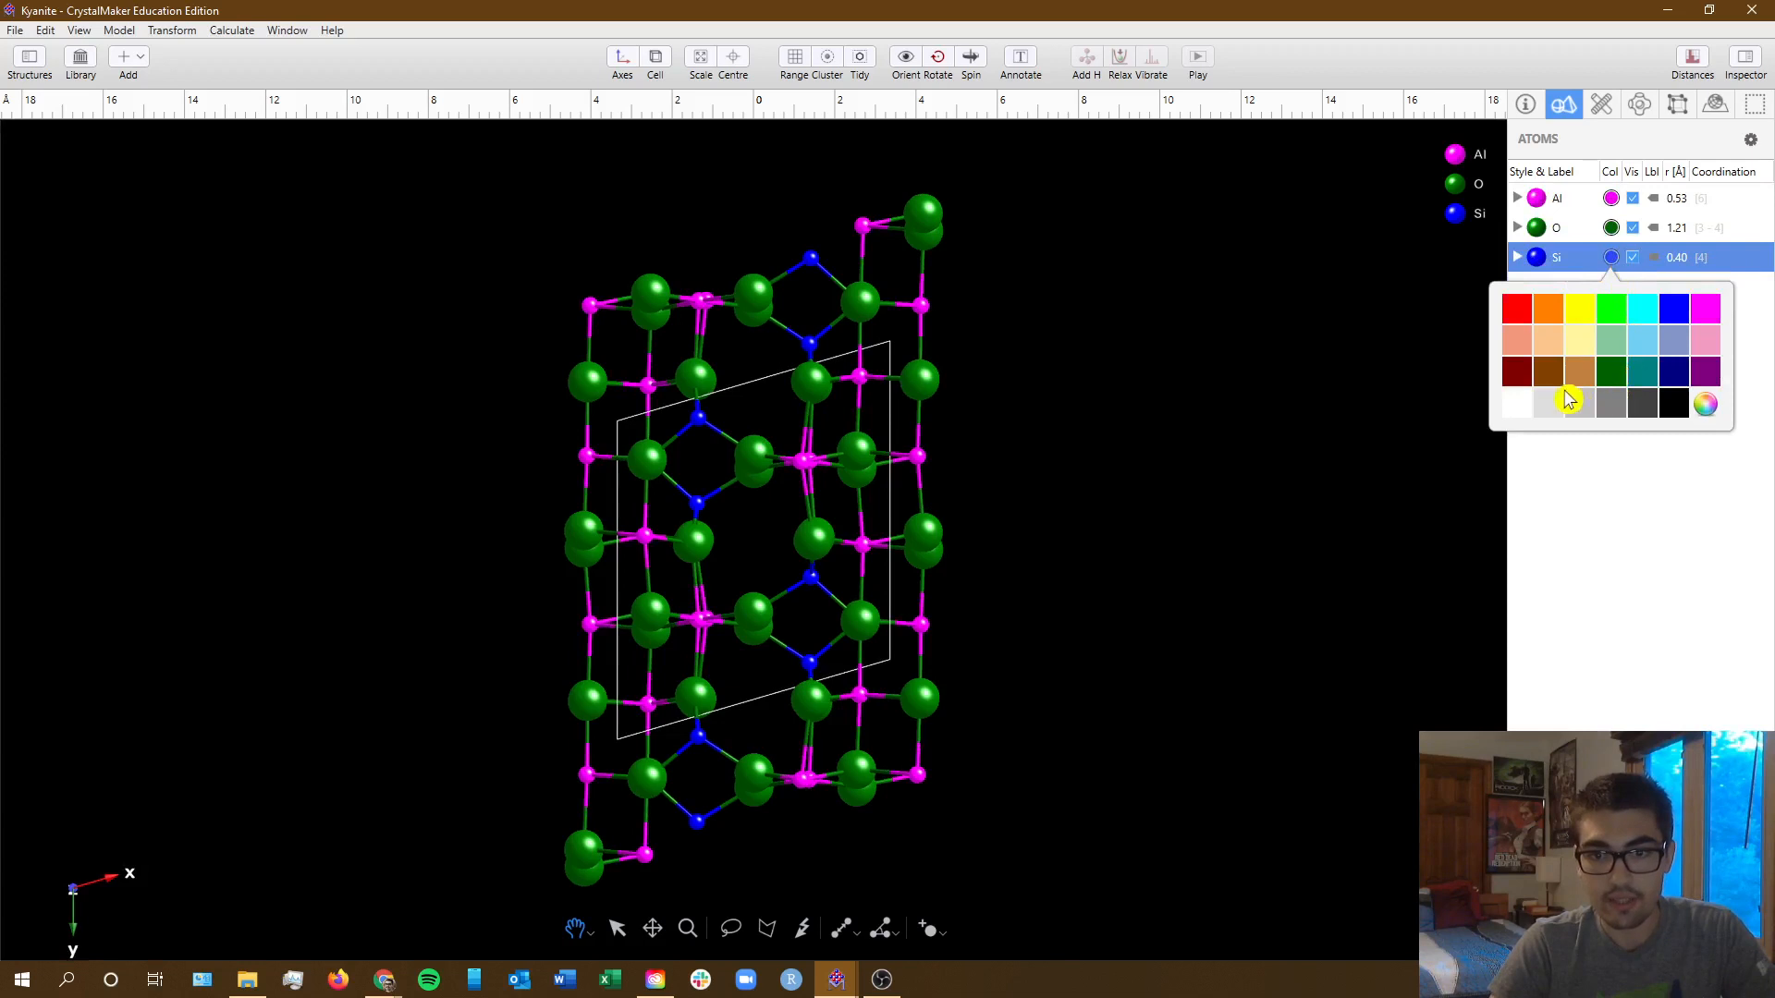
pyautogui.click(1520, 377)
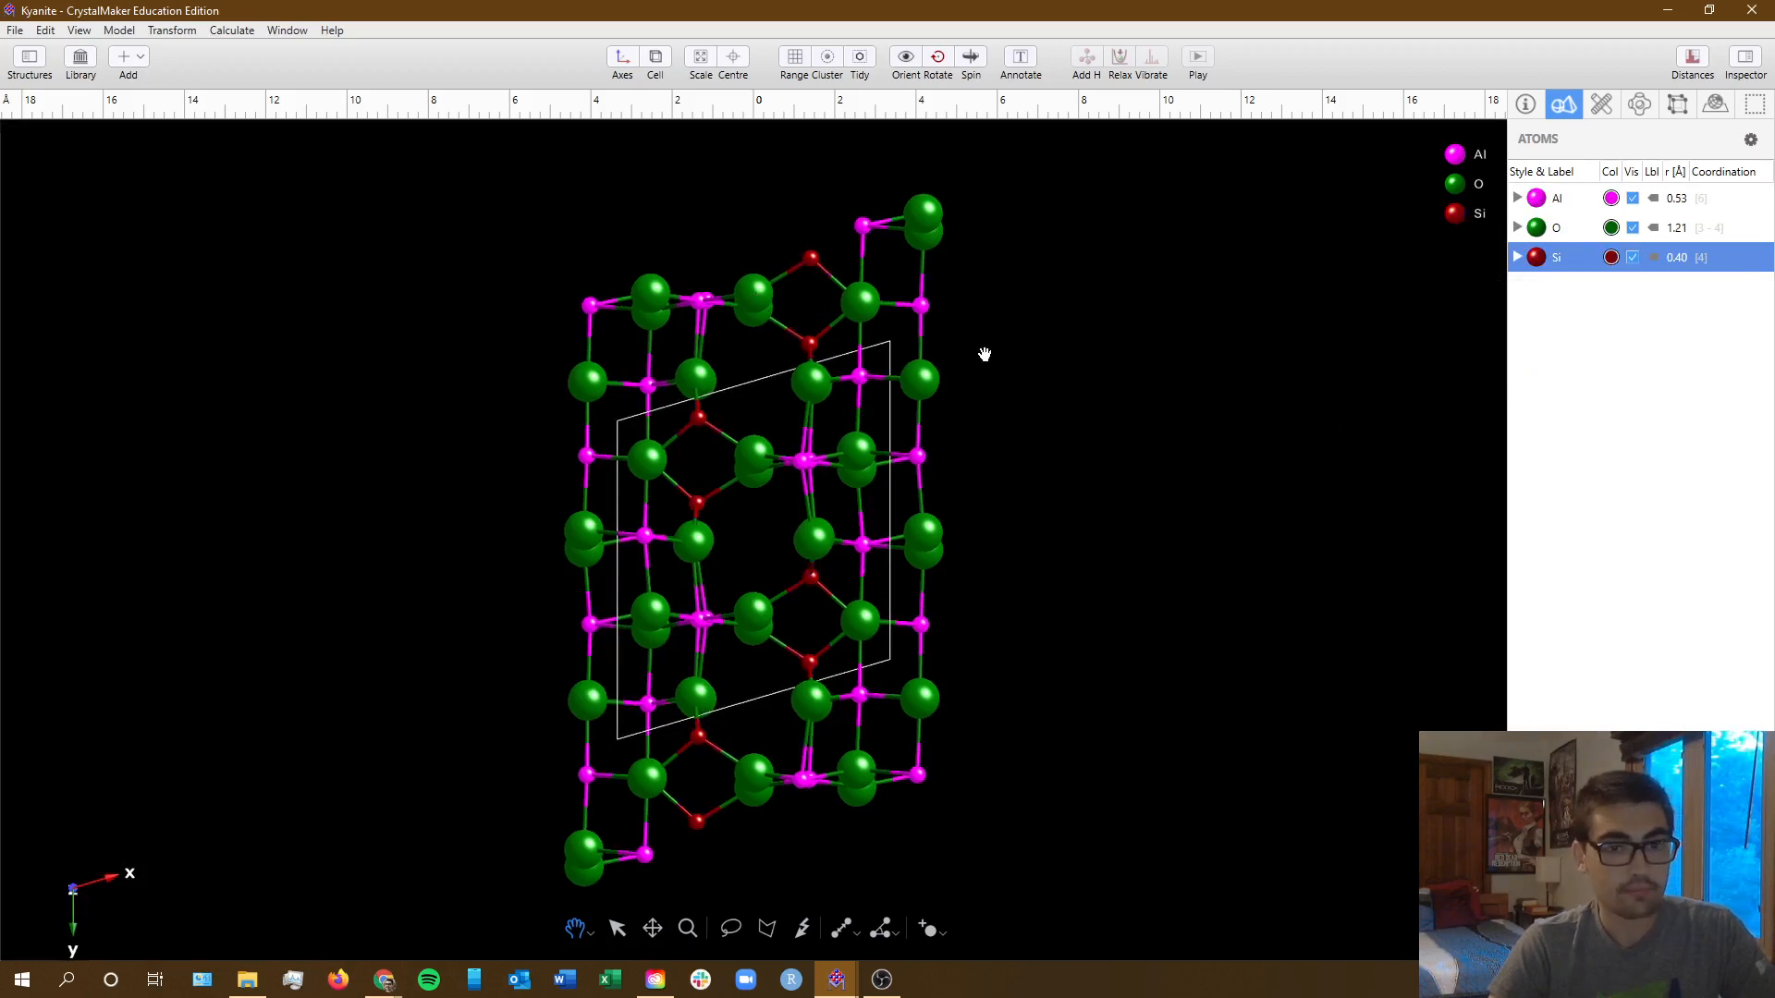
# - Read Task 3 in the assignment document, replace the Figure 3 placeholder with the clipboard image, and delete that pasted image
pyautogui.hotkey('alt', 'Tab')
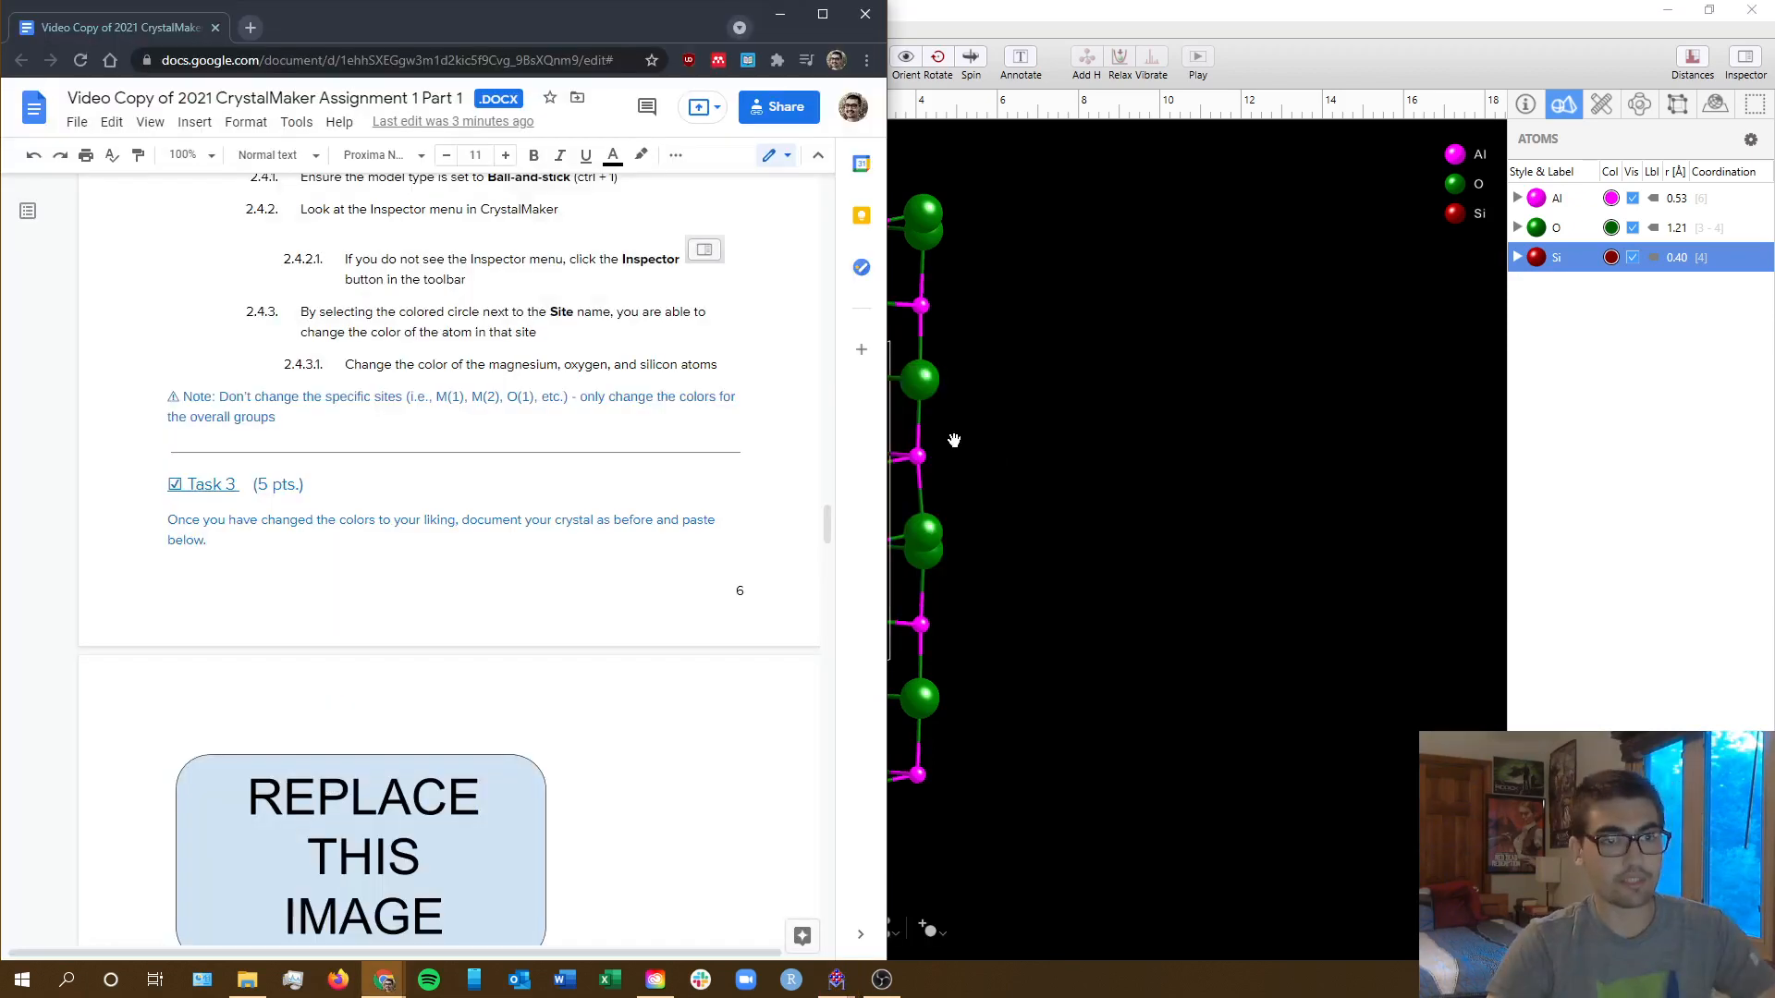
pyautogui.scroll(-2, 603, 554)
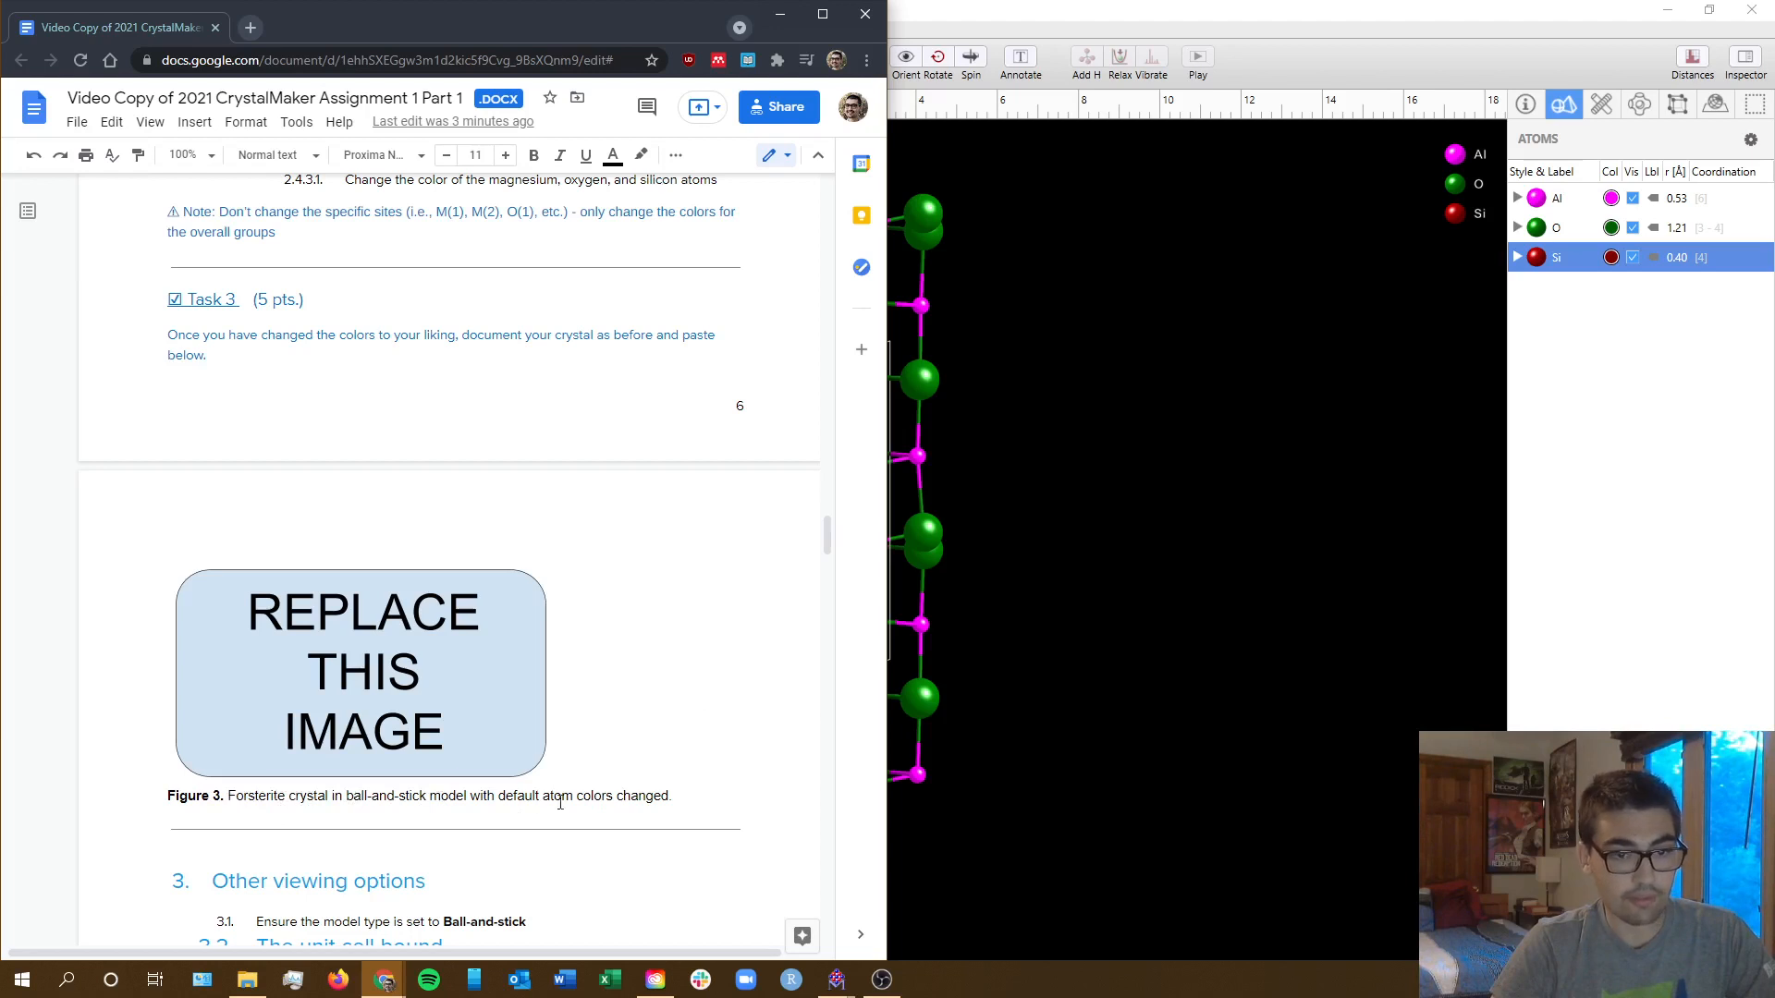
pyautogui.click(1529, 588)
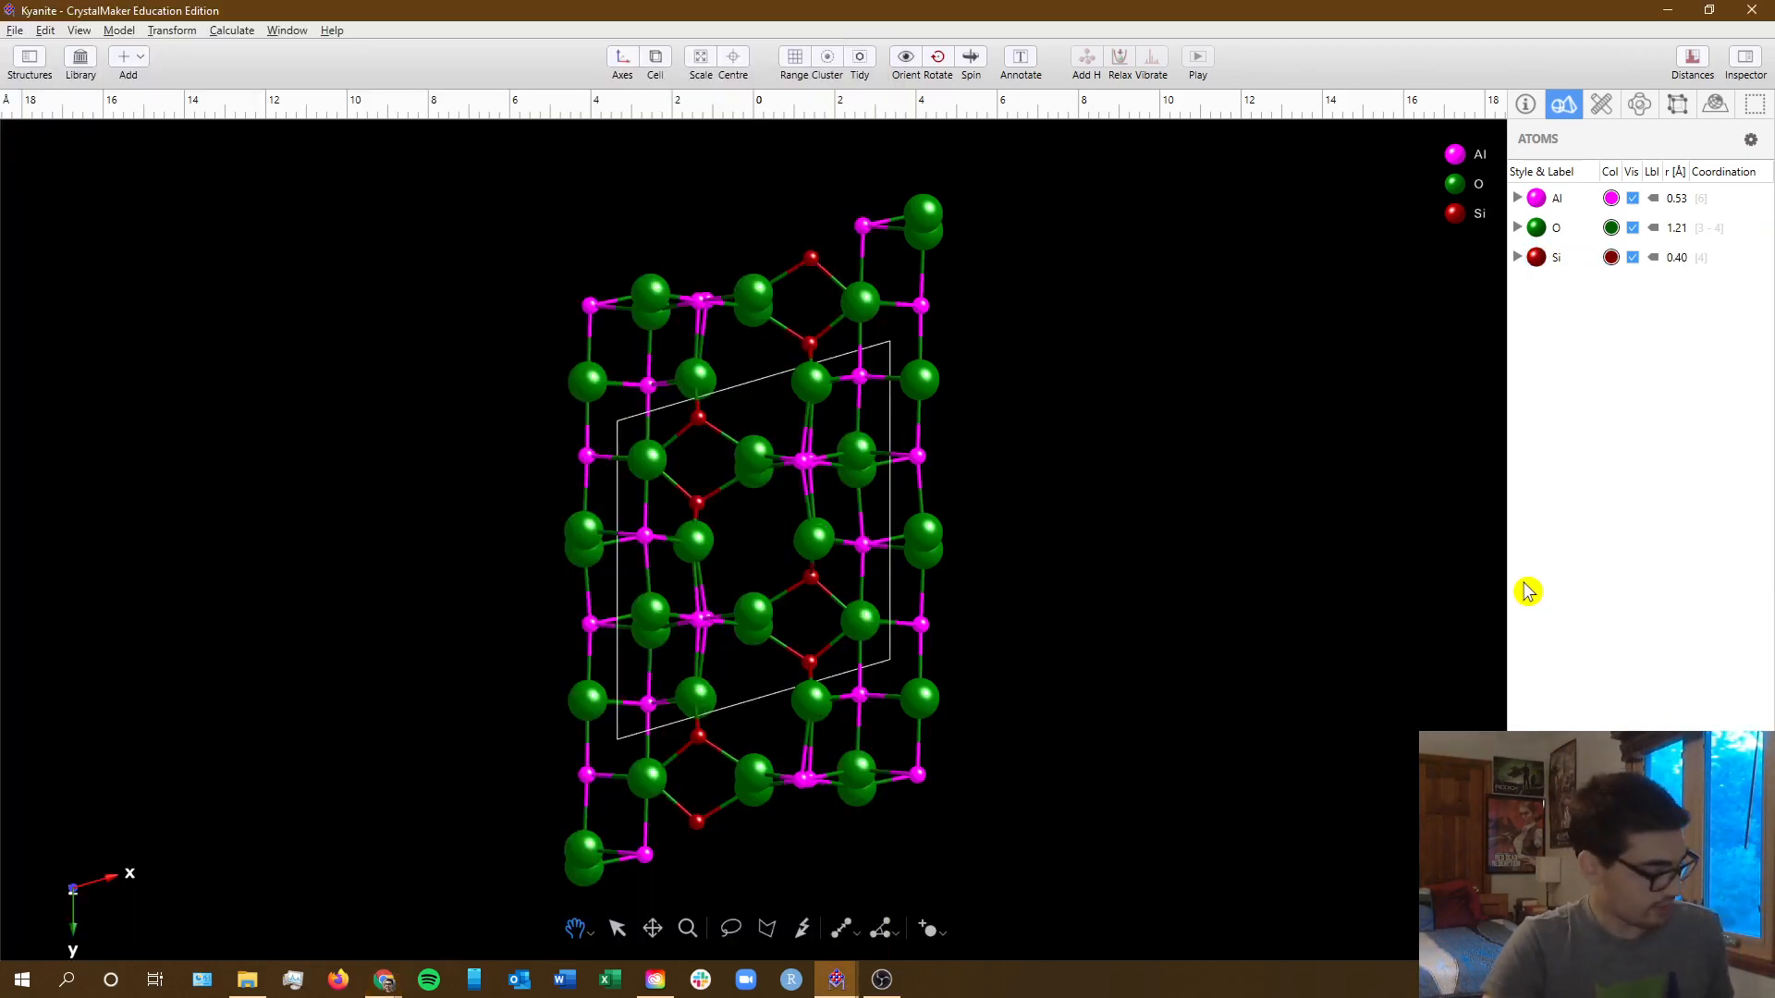
pyautogui.hotkey('alt', 'Tab')
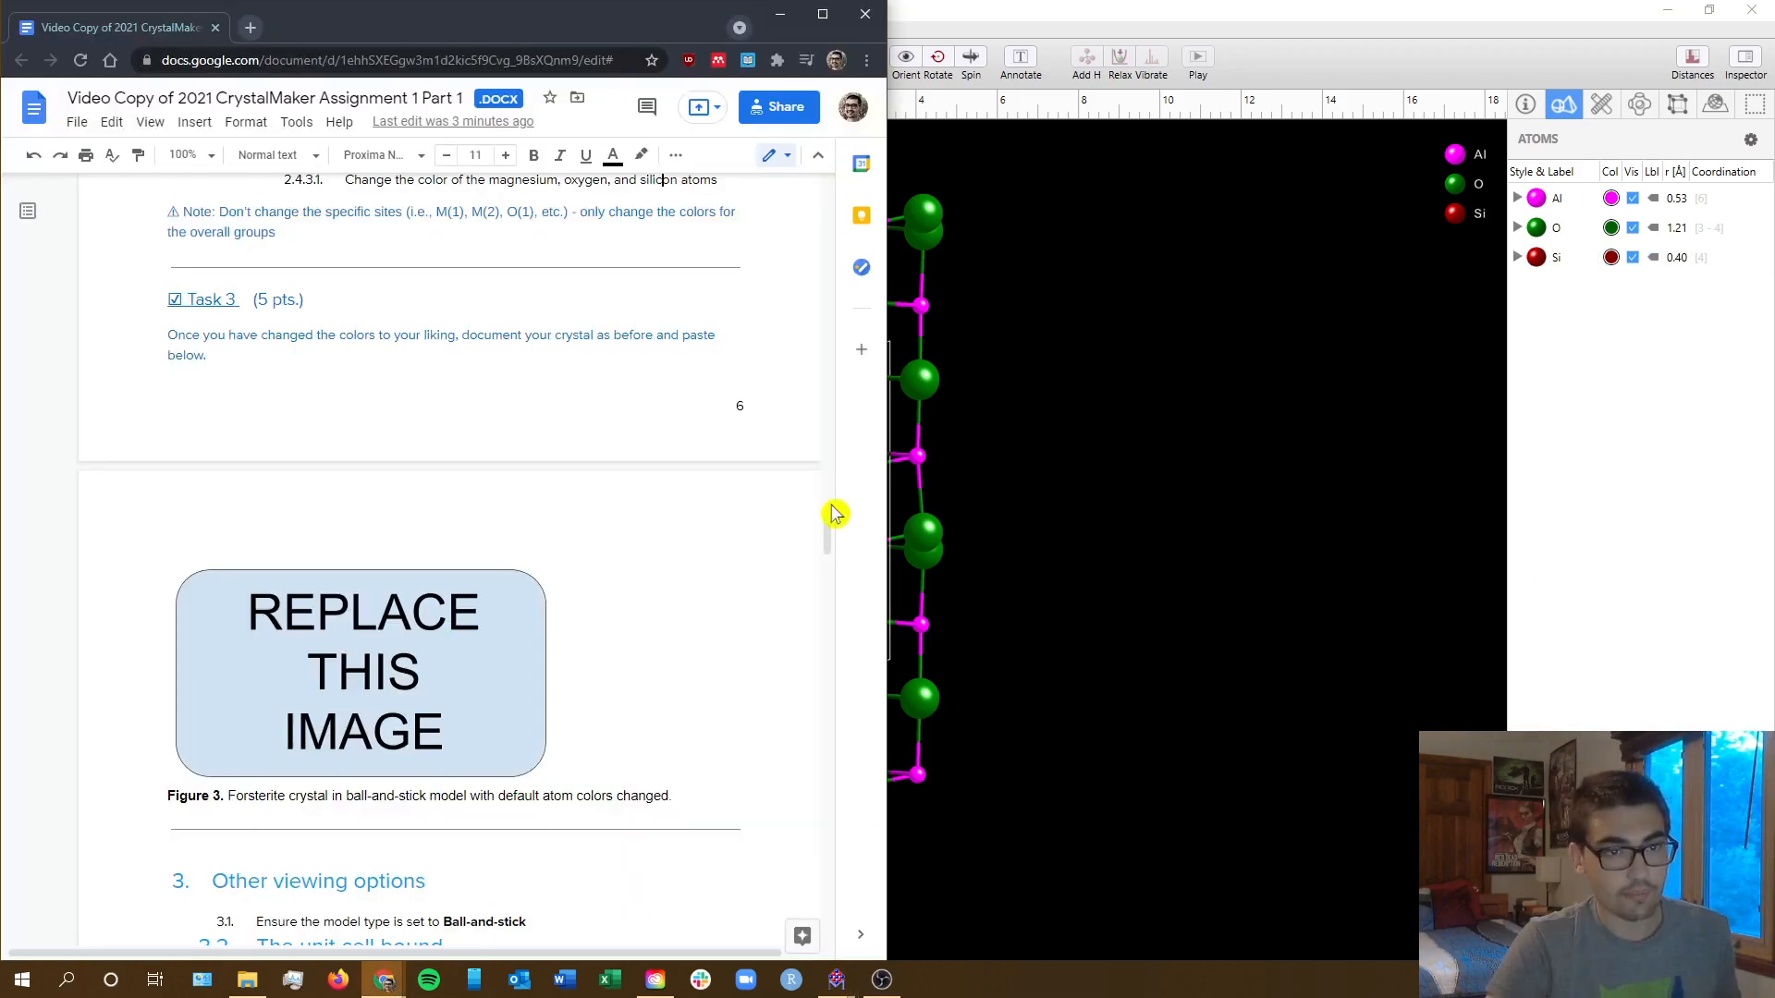
pyautogui.click(475, 606)
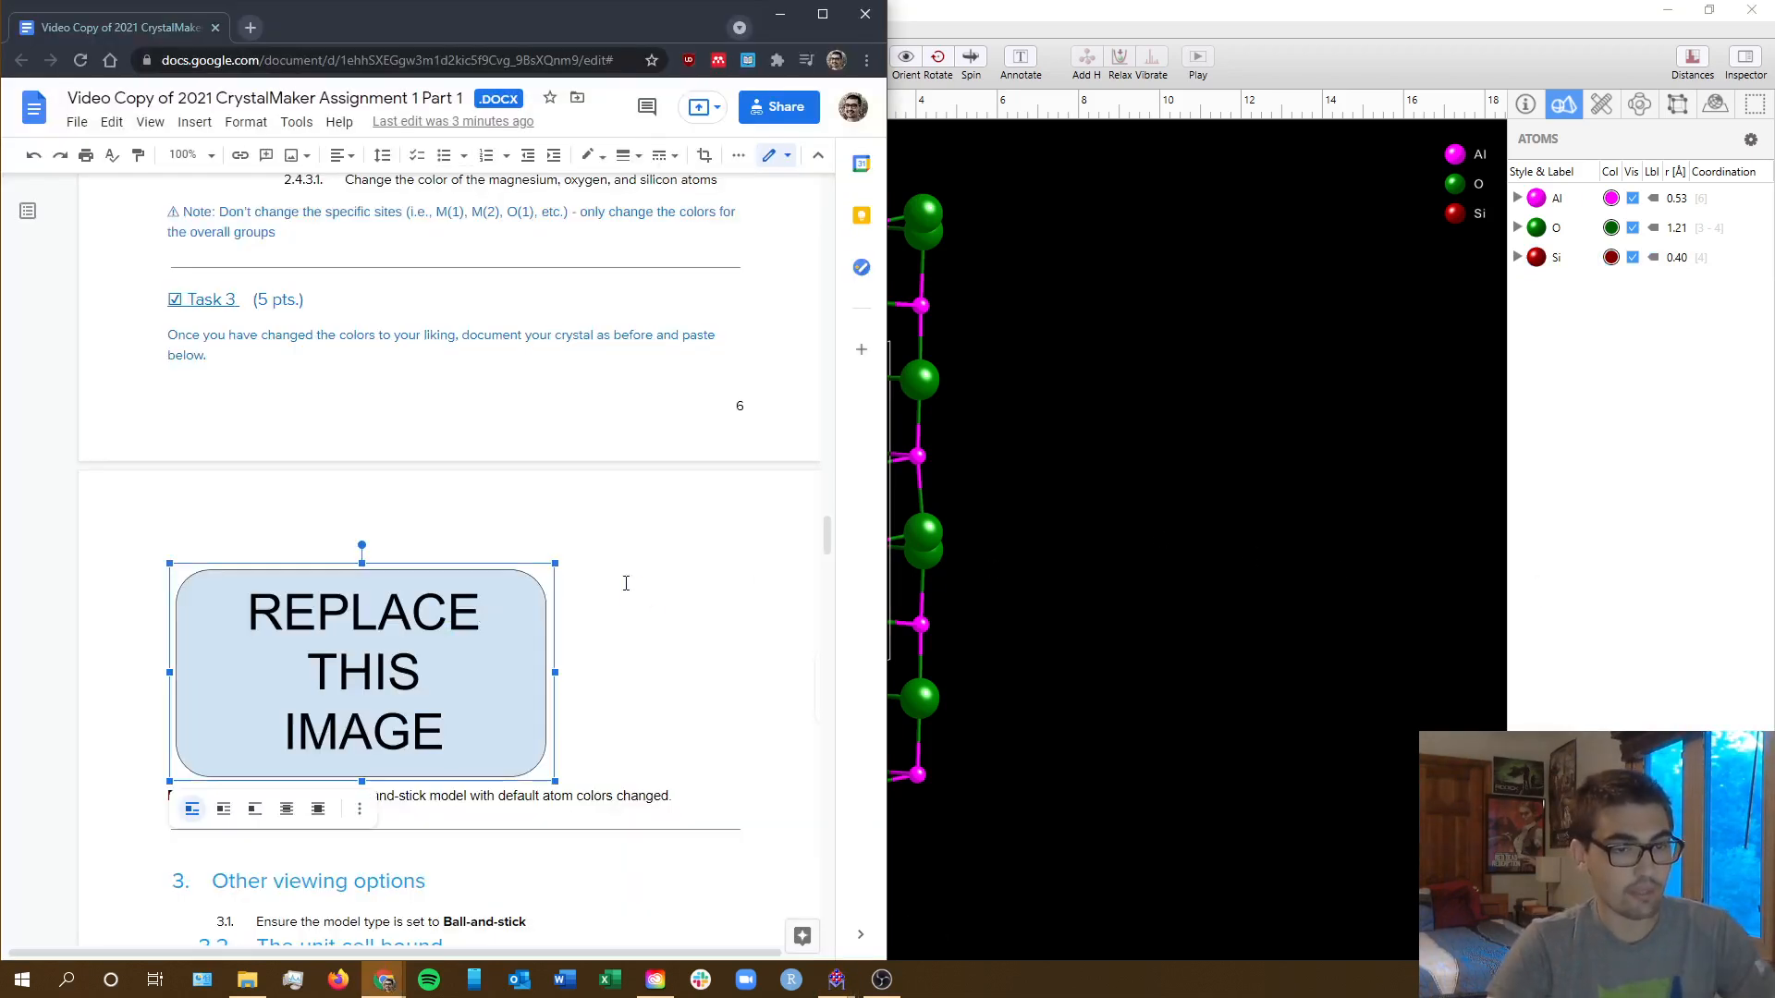
pyautogui.hotkey('ctrl', 'v')
pyautogui.click(492, 687)
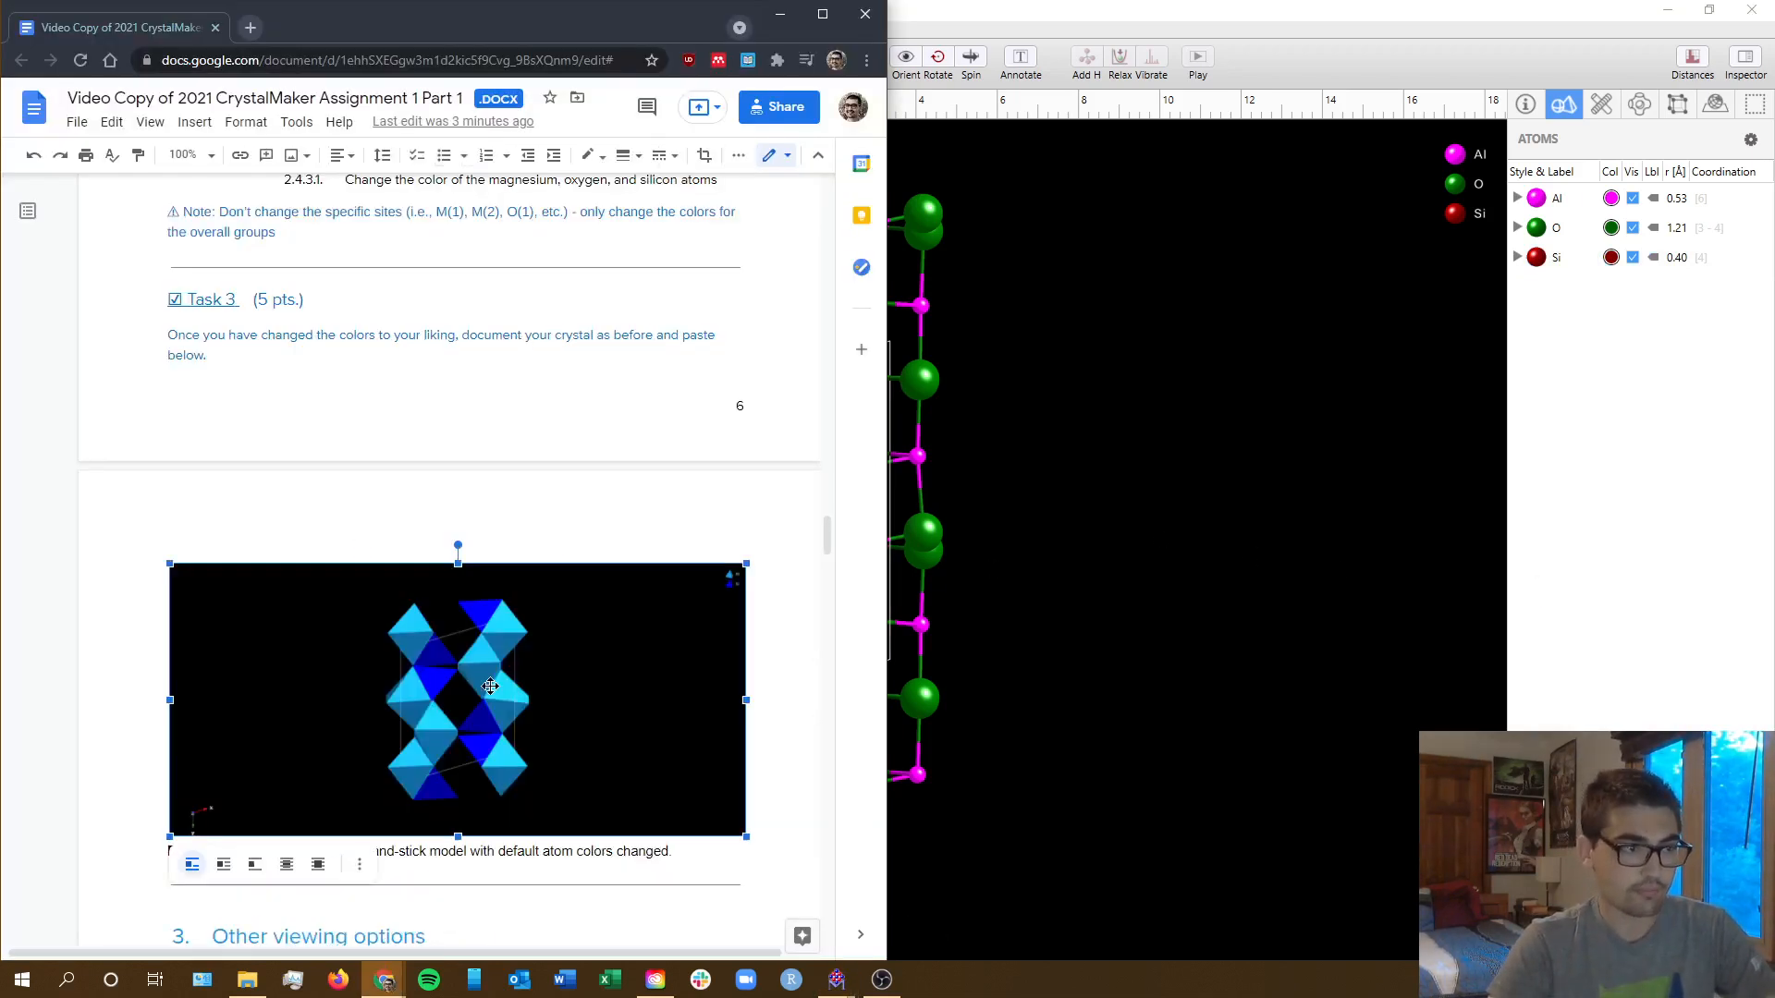
pyautogui.press('Delete')
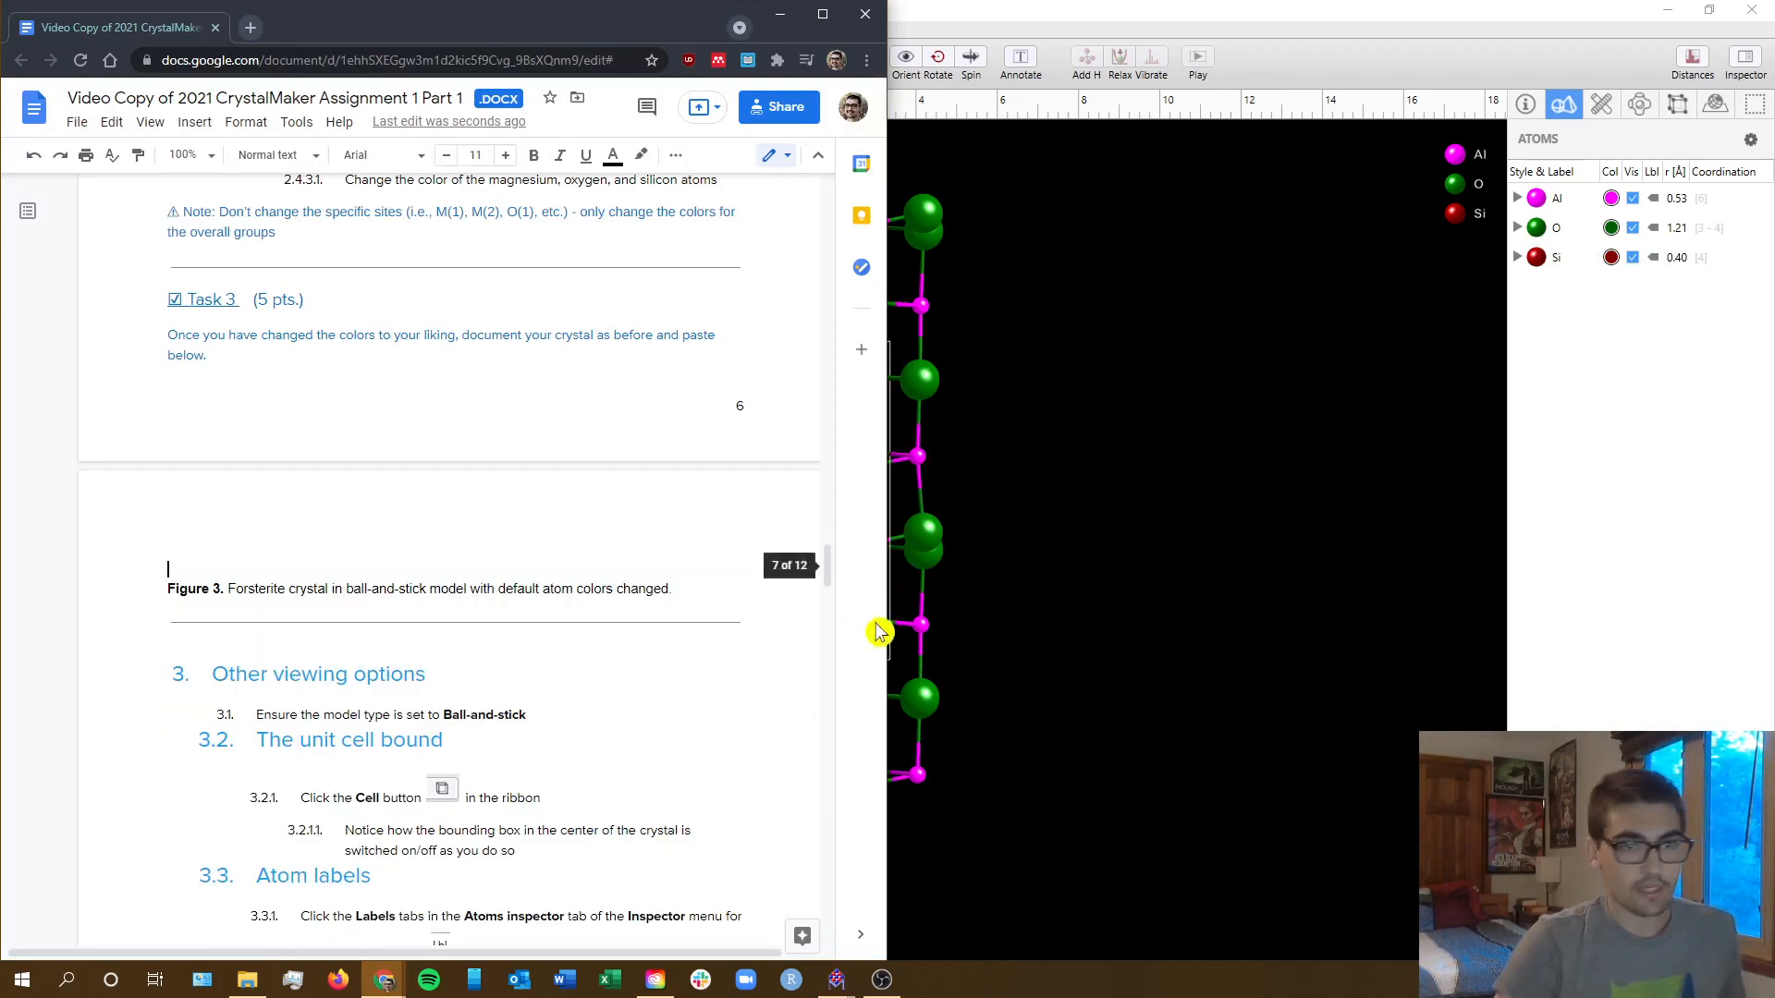
# - Copy the graphics of the recolored kyanite model in CrystalMaker and paste them above the Figure 3 caption in the assignment document
pyautogui.click(1587, 583)
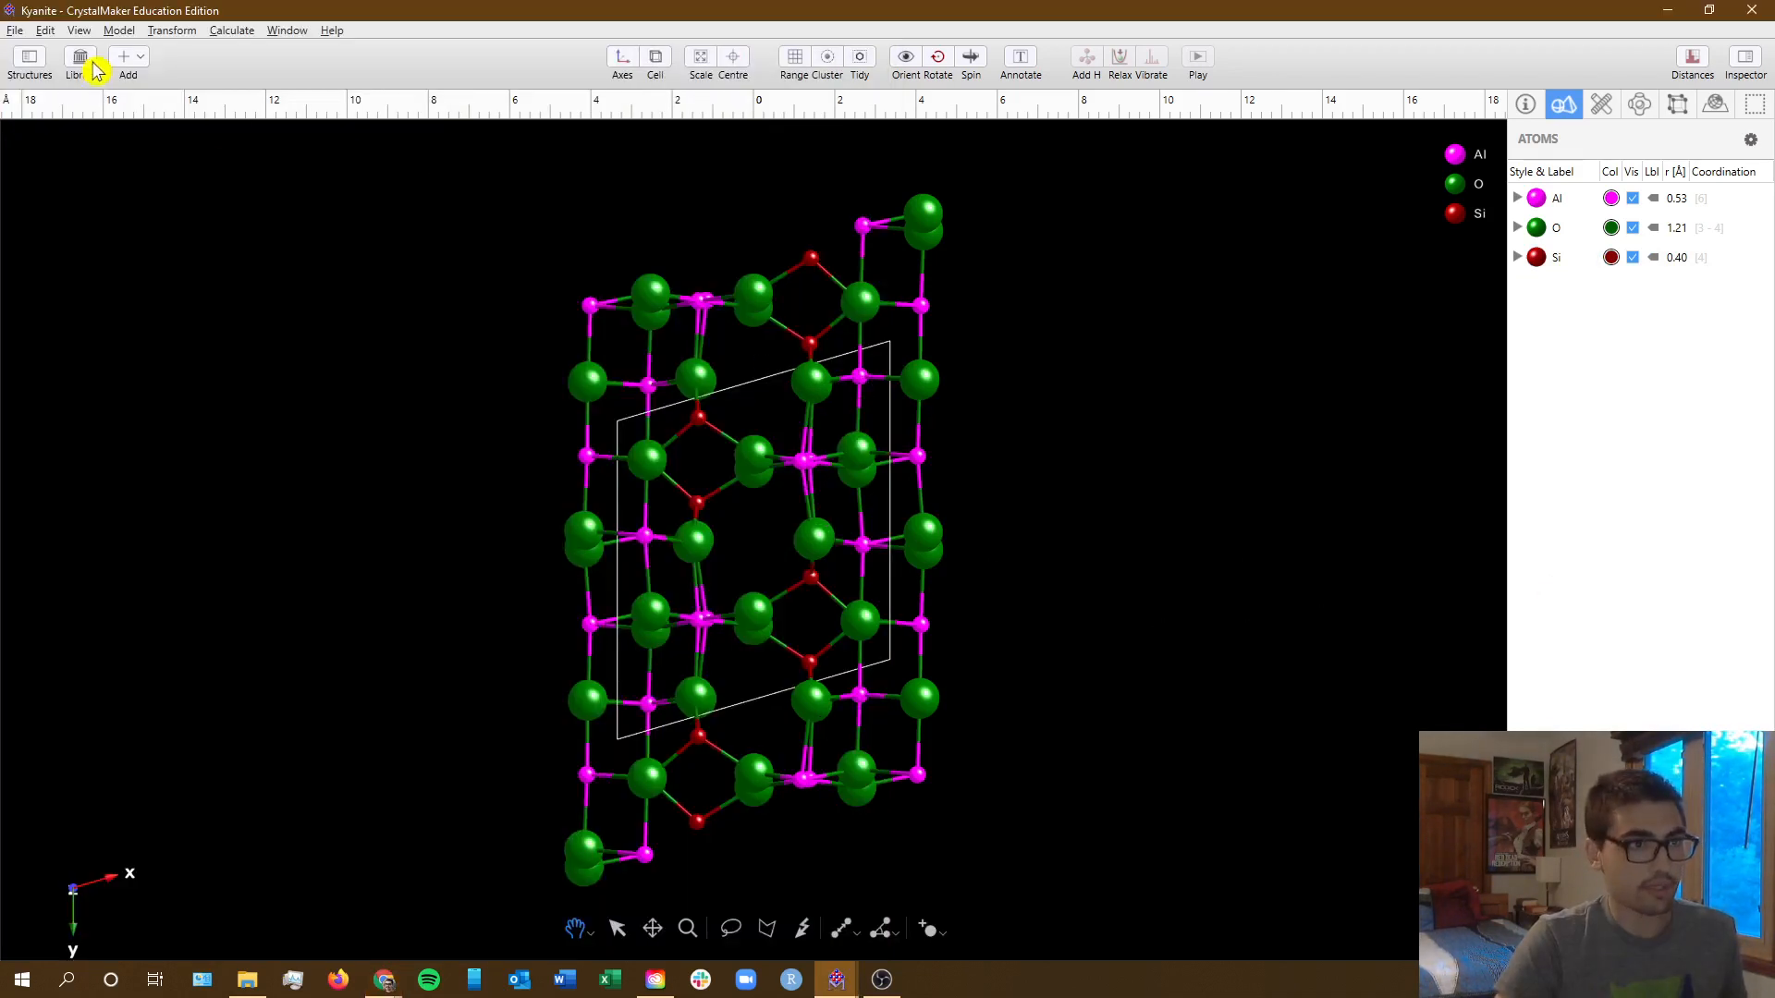
pyautogui.click(46, 30)
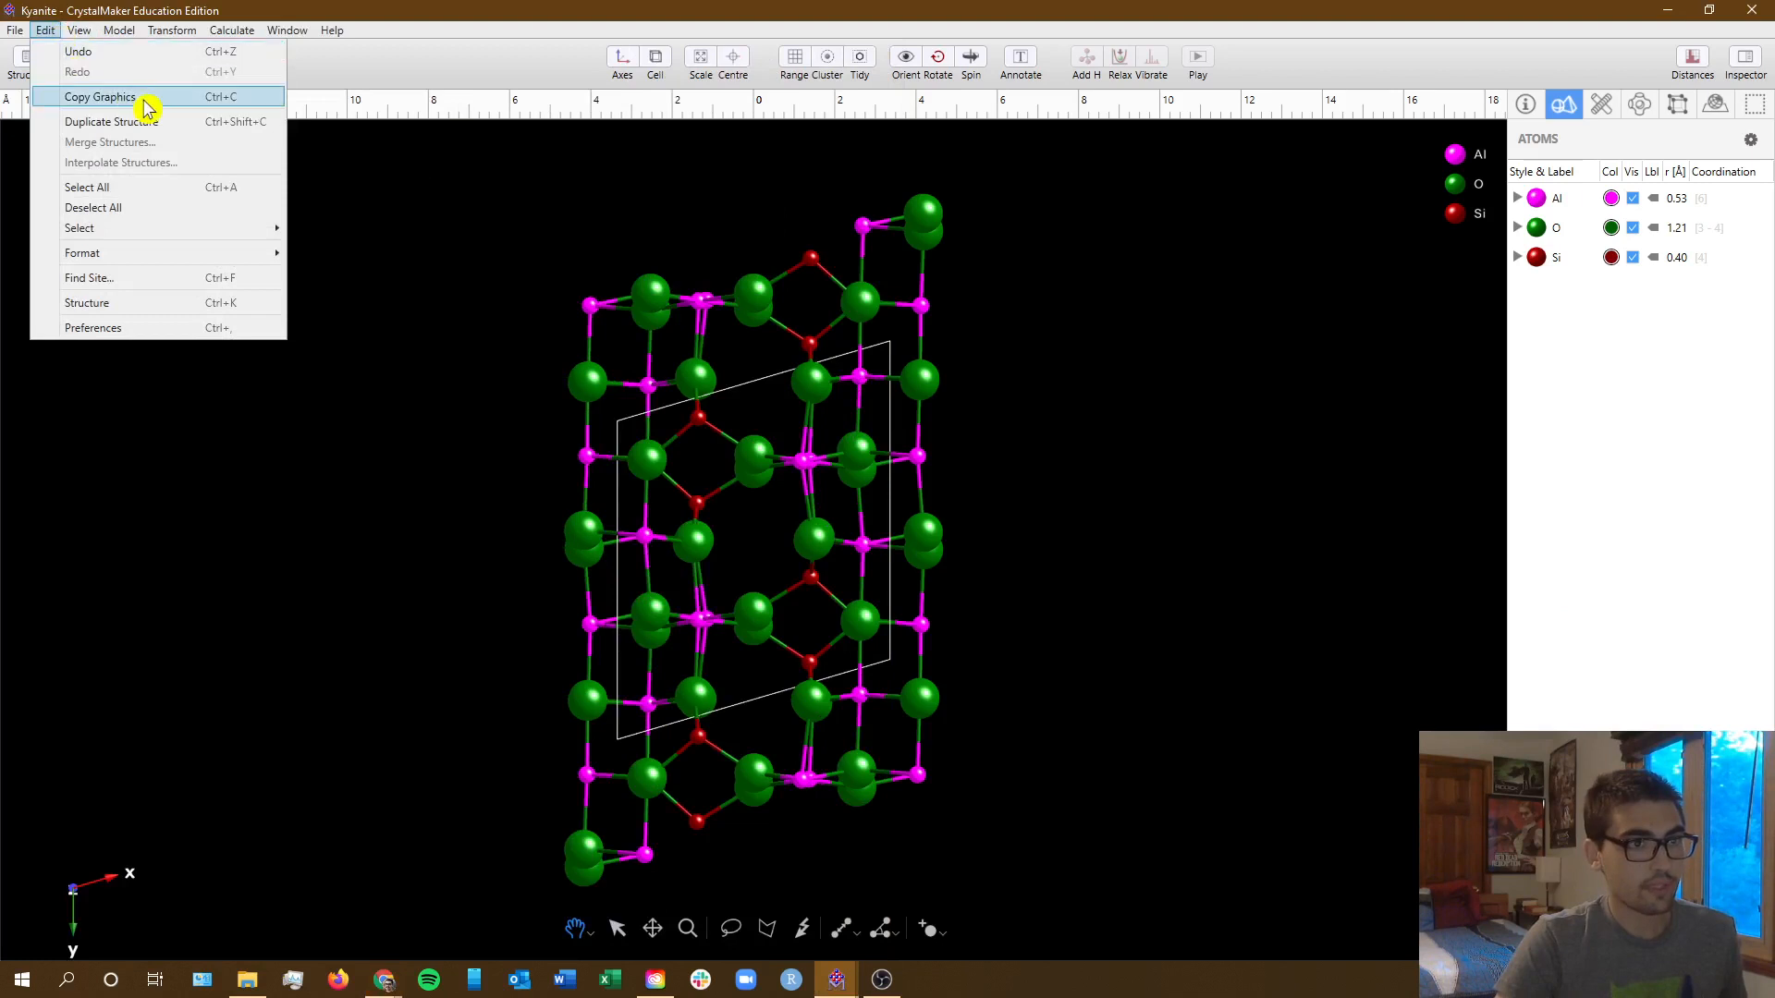
pyautogui.click(141, 107)
pyautogui.hotkey('alt', 'Tab')
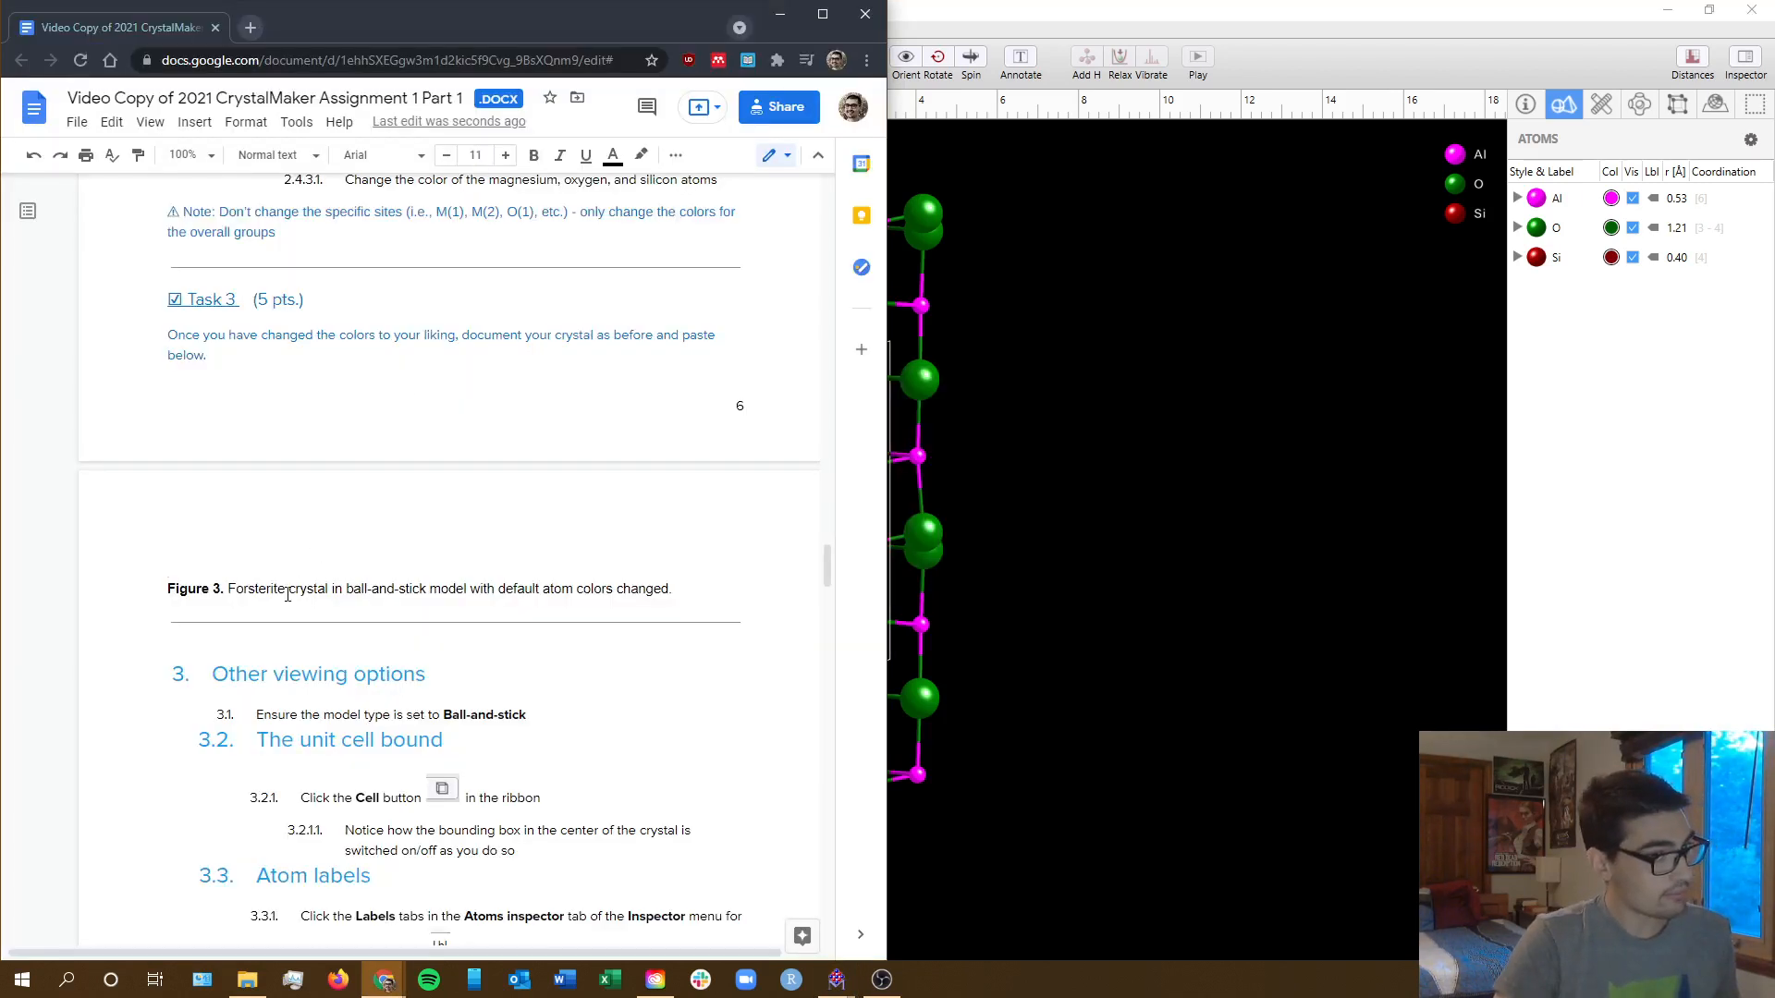
pyautogui.hotkey('ctrl', 'v')
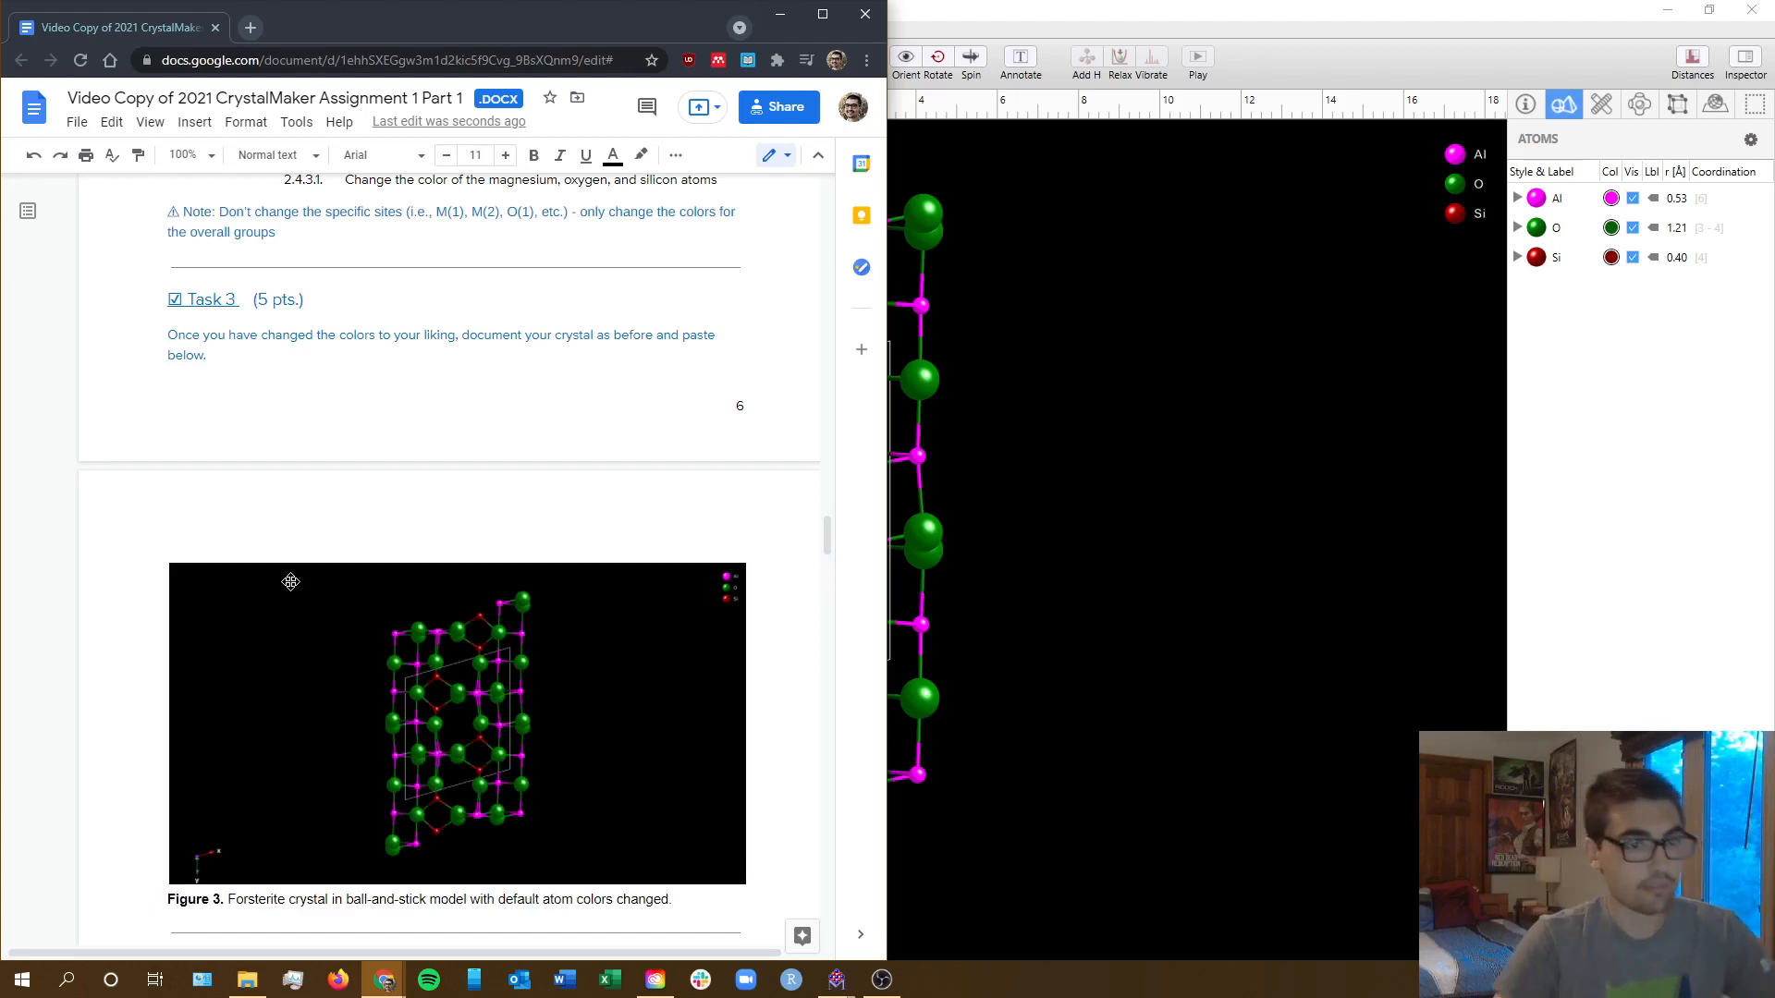
# - Read section 3.2 on the unit cell bound, and hide and reshow kyanite's unit cell outline in CrystalMaker to examine it
pyautogui.scroll(-3, 290, 581)
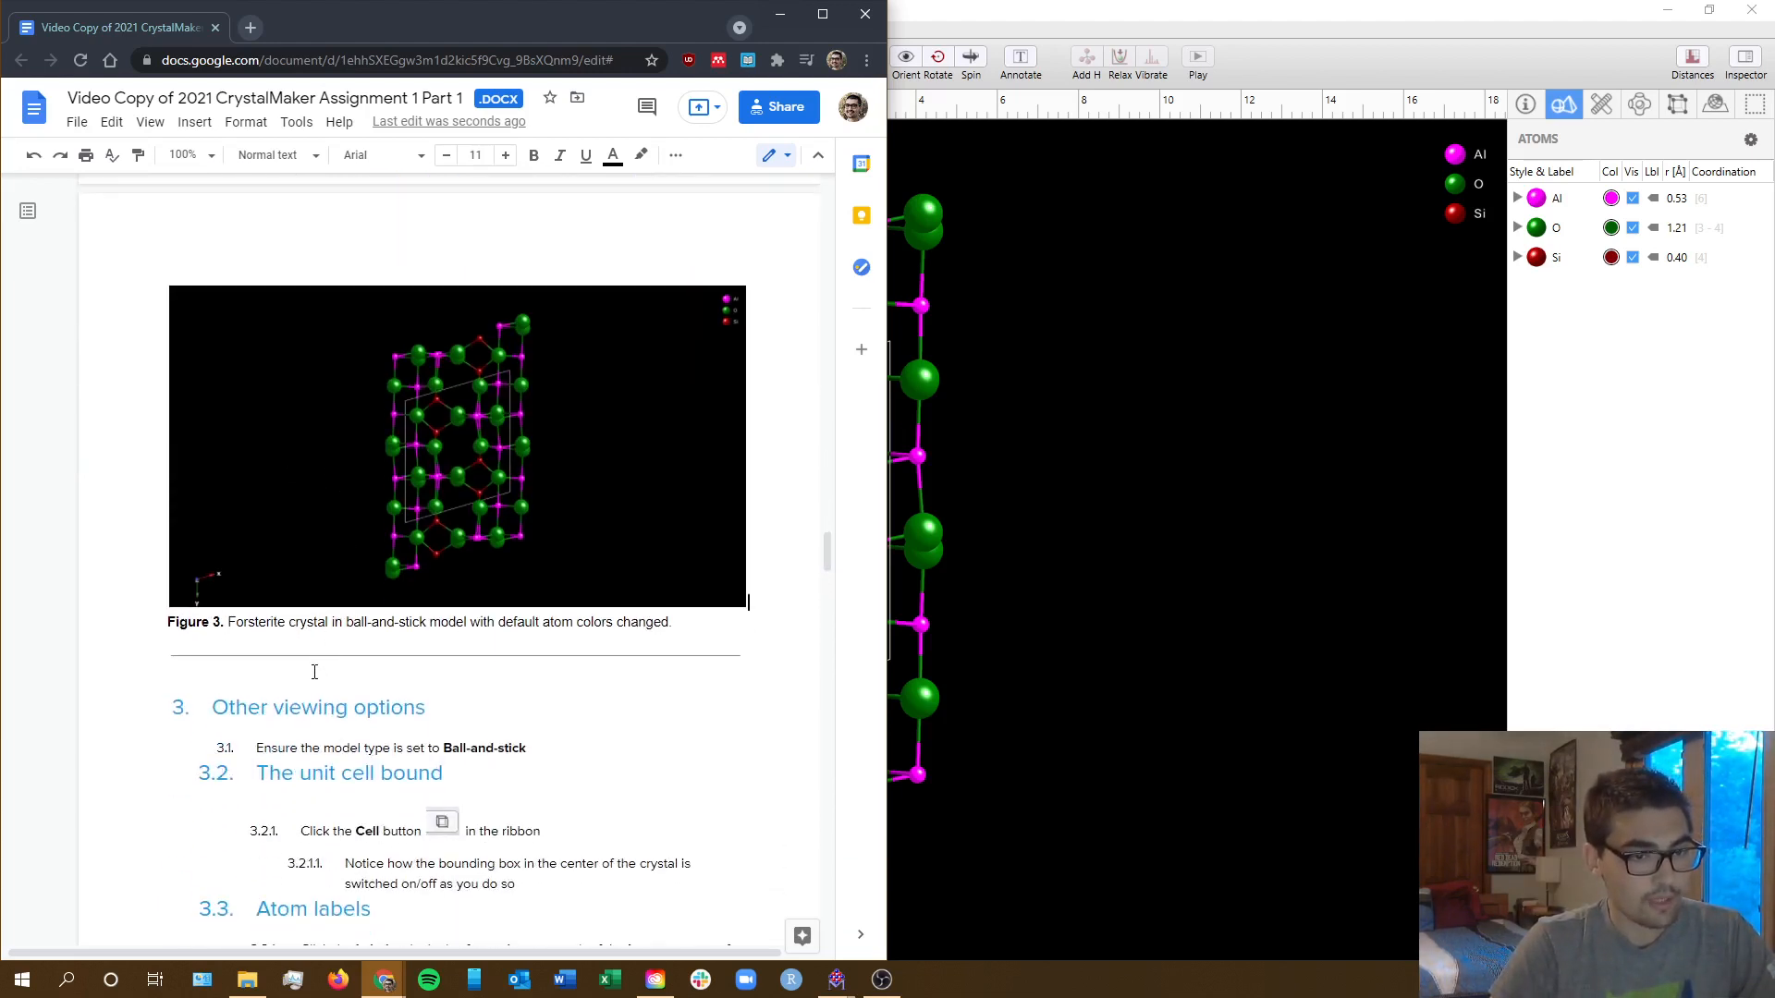
pyautogui.scroll(-3, 314, 672)
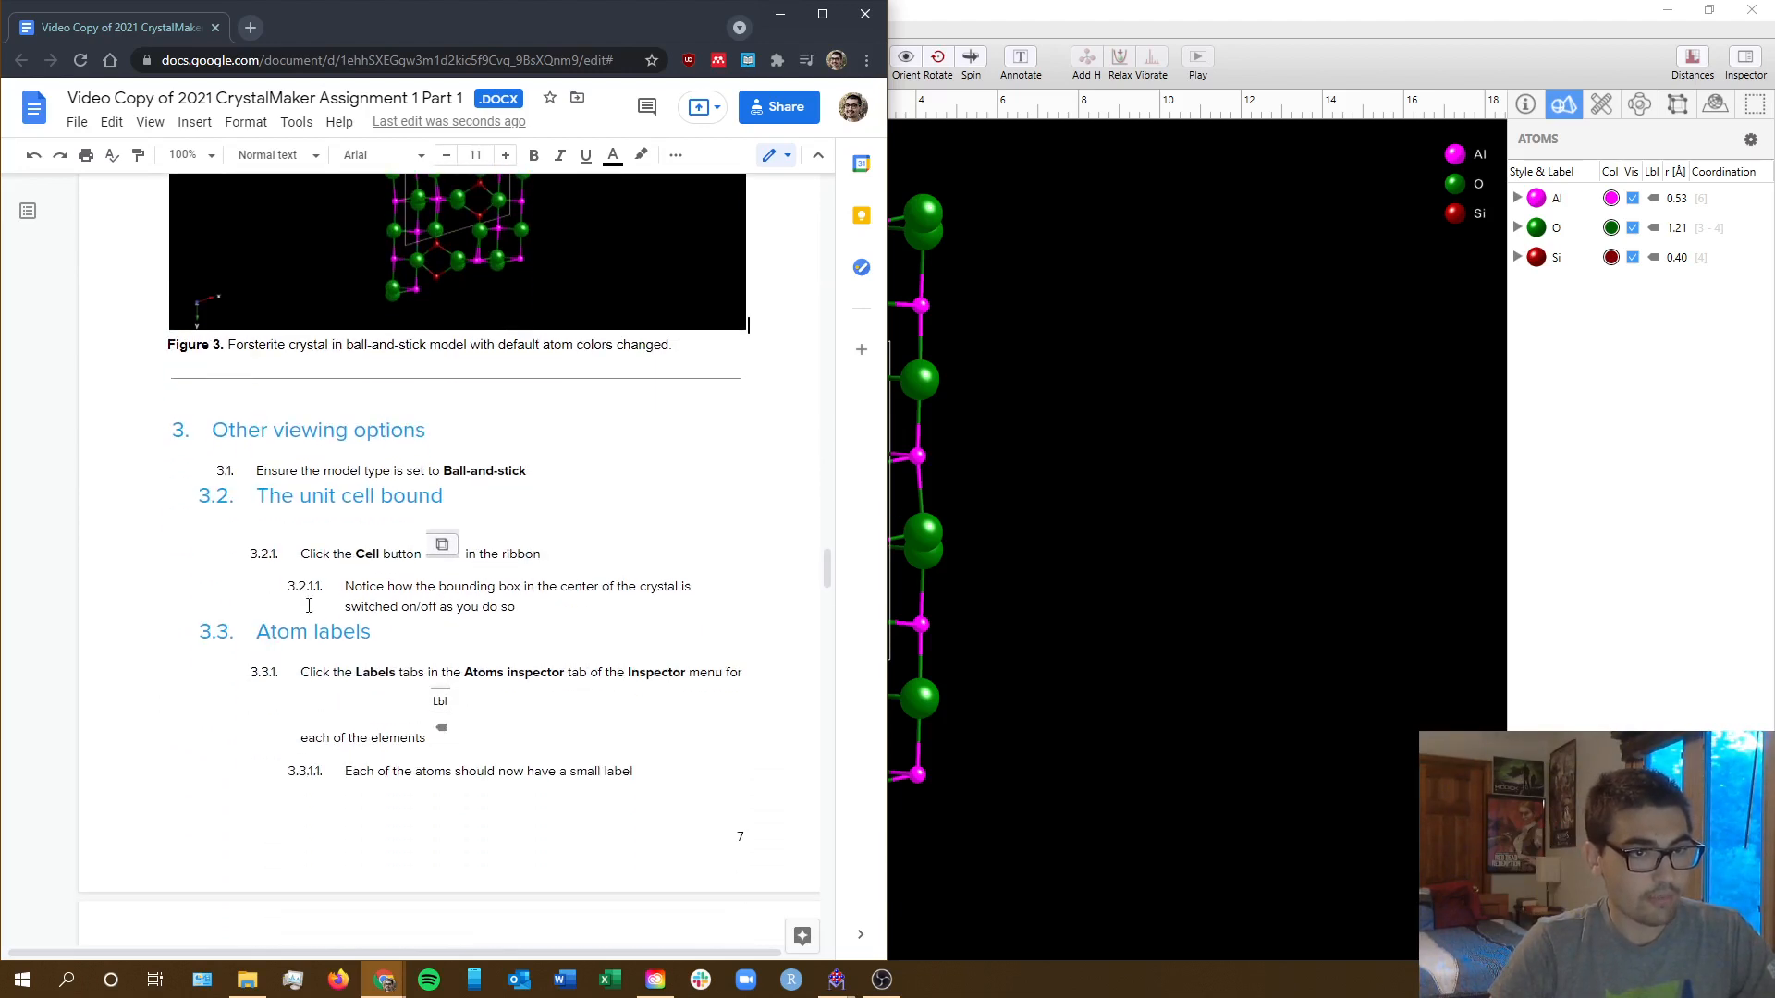
pyautogui.scroll(-1, 277, 532)
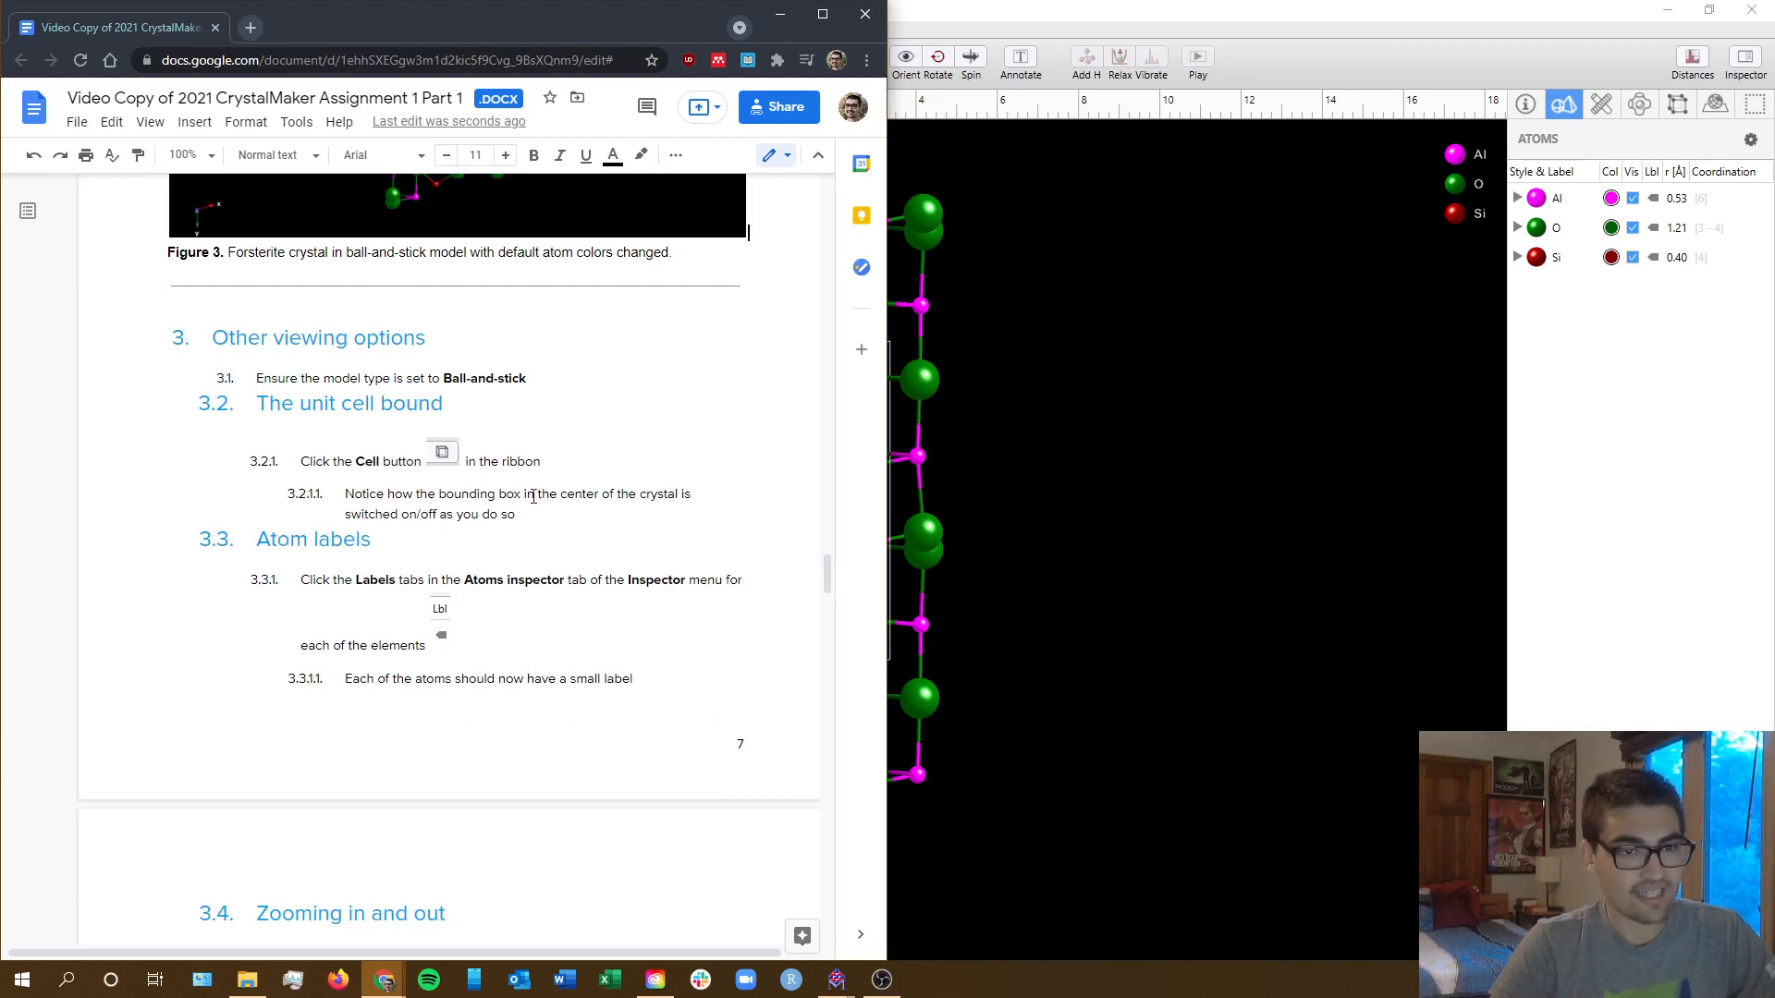
pyautogui.doubleClick(1015, 11)
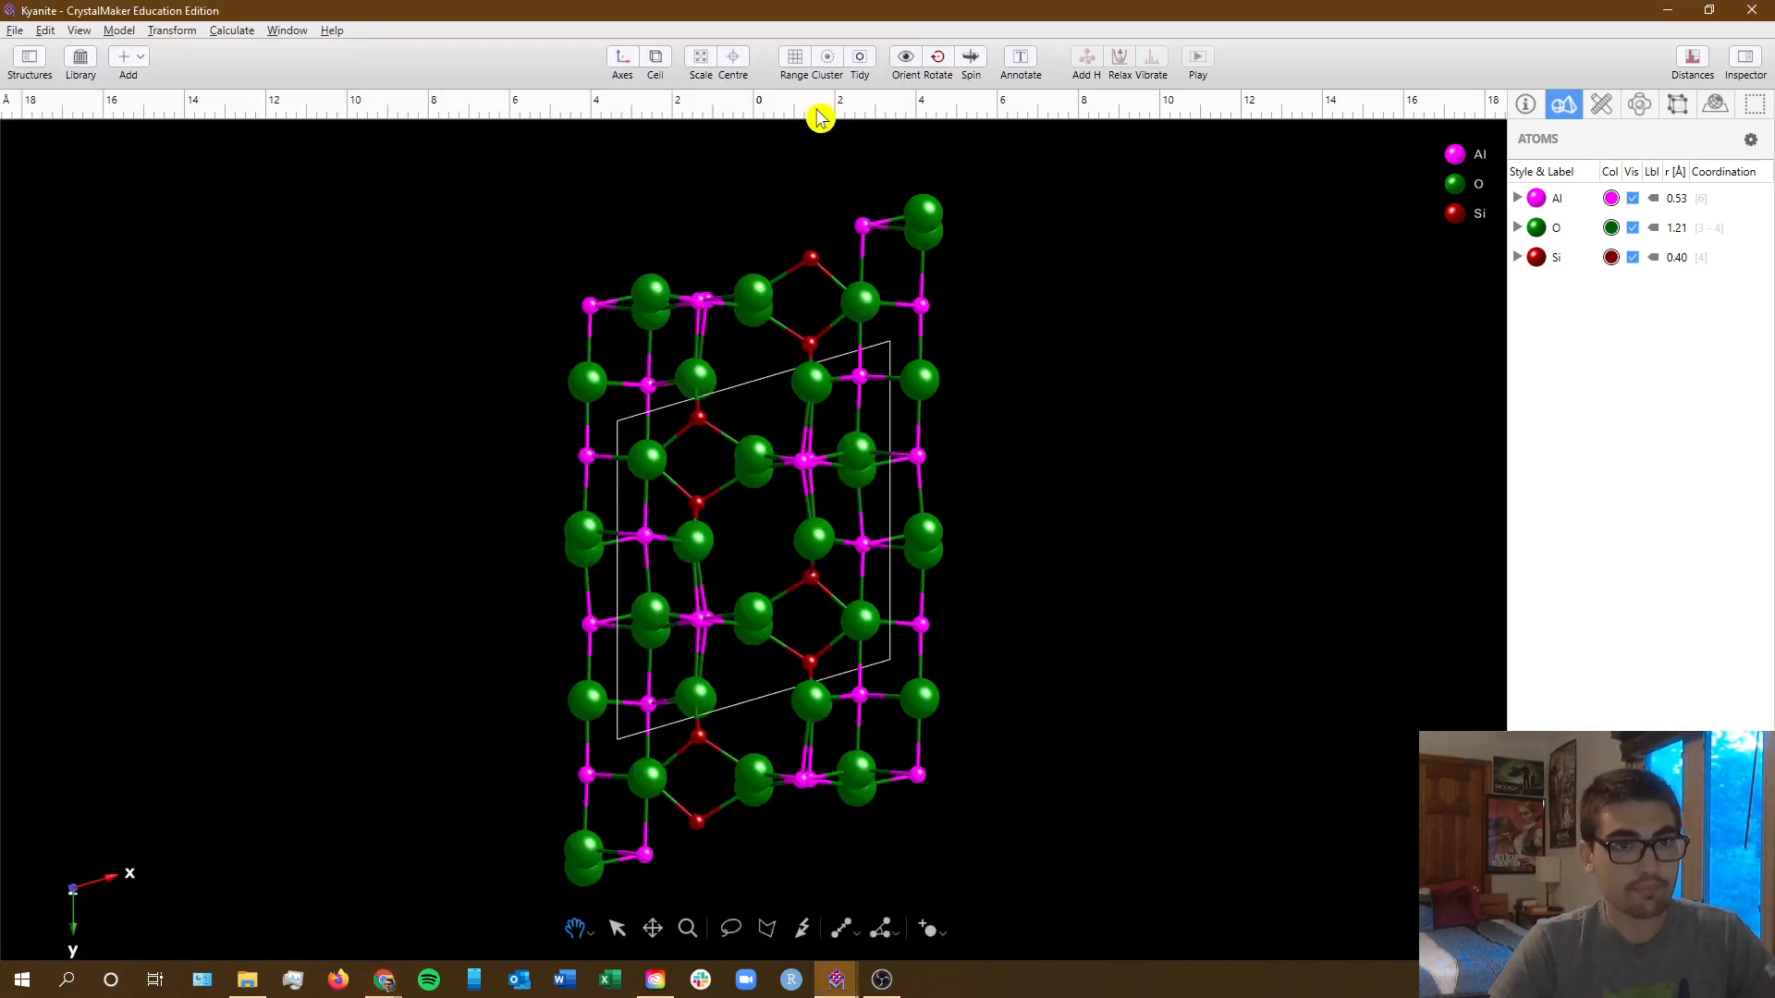
pyautogui.click(658, 61)
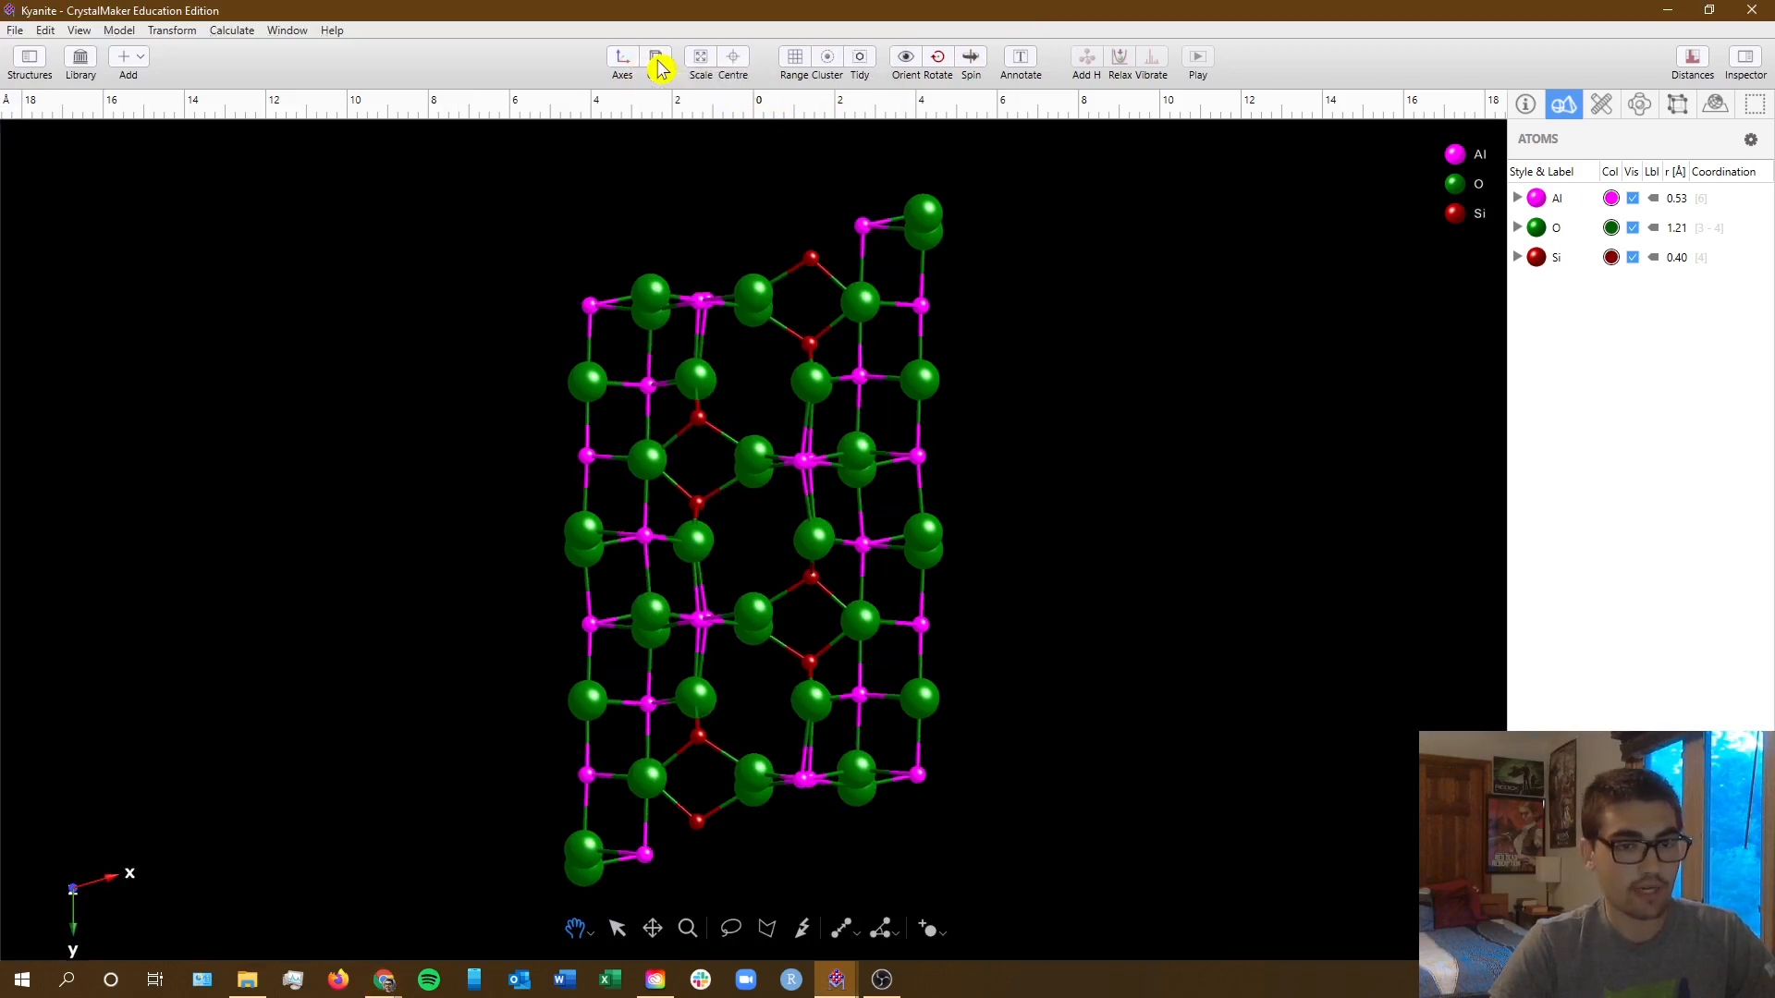
pyautogui.click(657, 61)
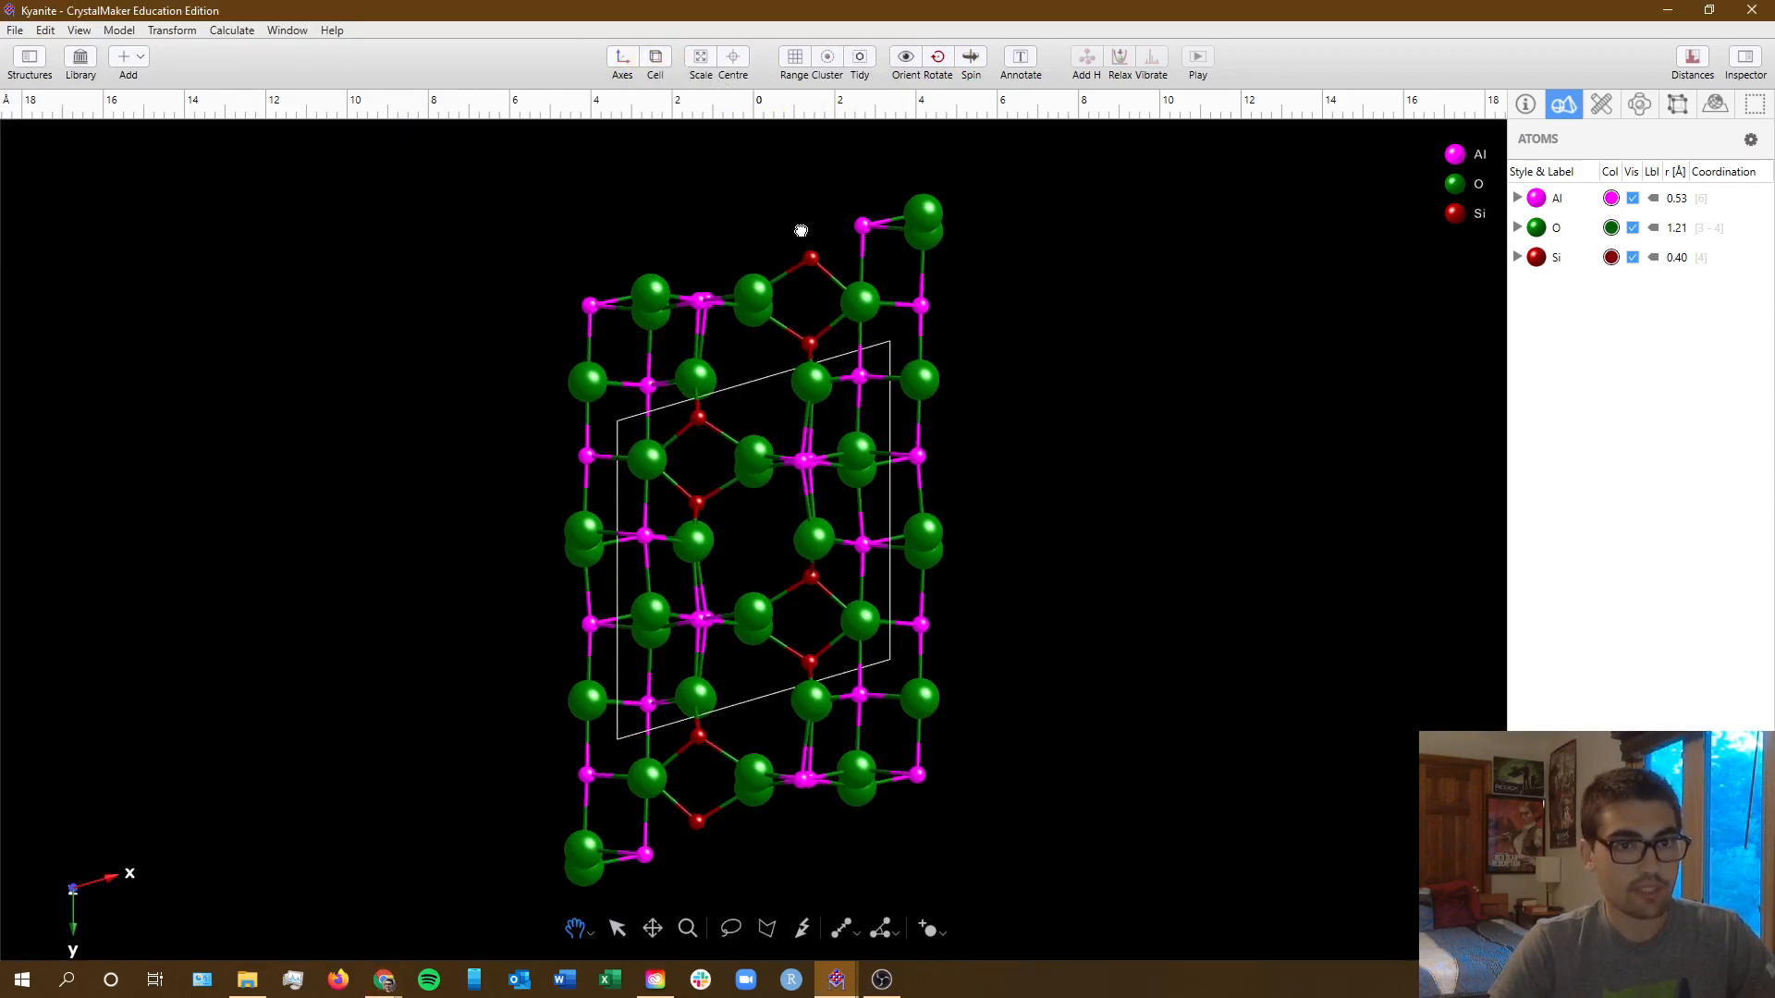
pyautogui.moveTo(801, 230); pyautogui.dragTo(788, 515)
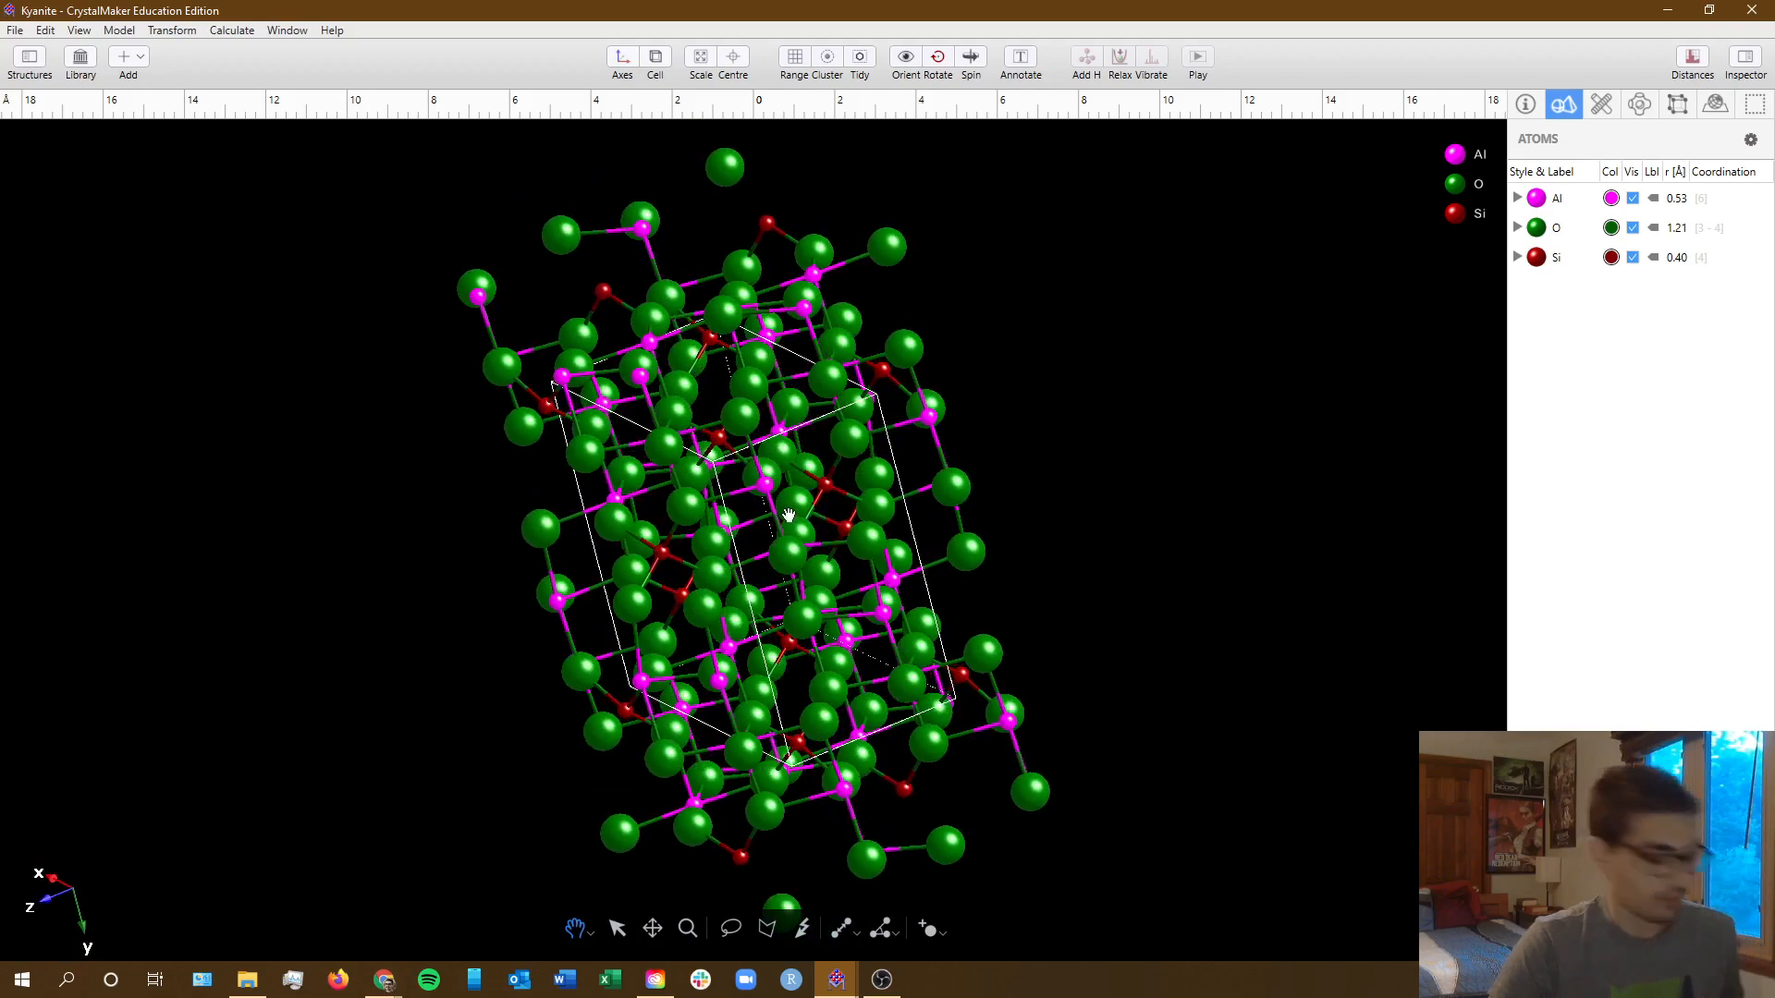
# - Read section 3.3 on atom labels in the assignment document, and show the atom labels for the Al, O and Si groups in CrystalMaker
pyautogui.moveTo(940, 545); pyautogui.dragTo(955, 500)
pyautogui.hotkey('alt', 'Tab')
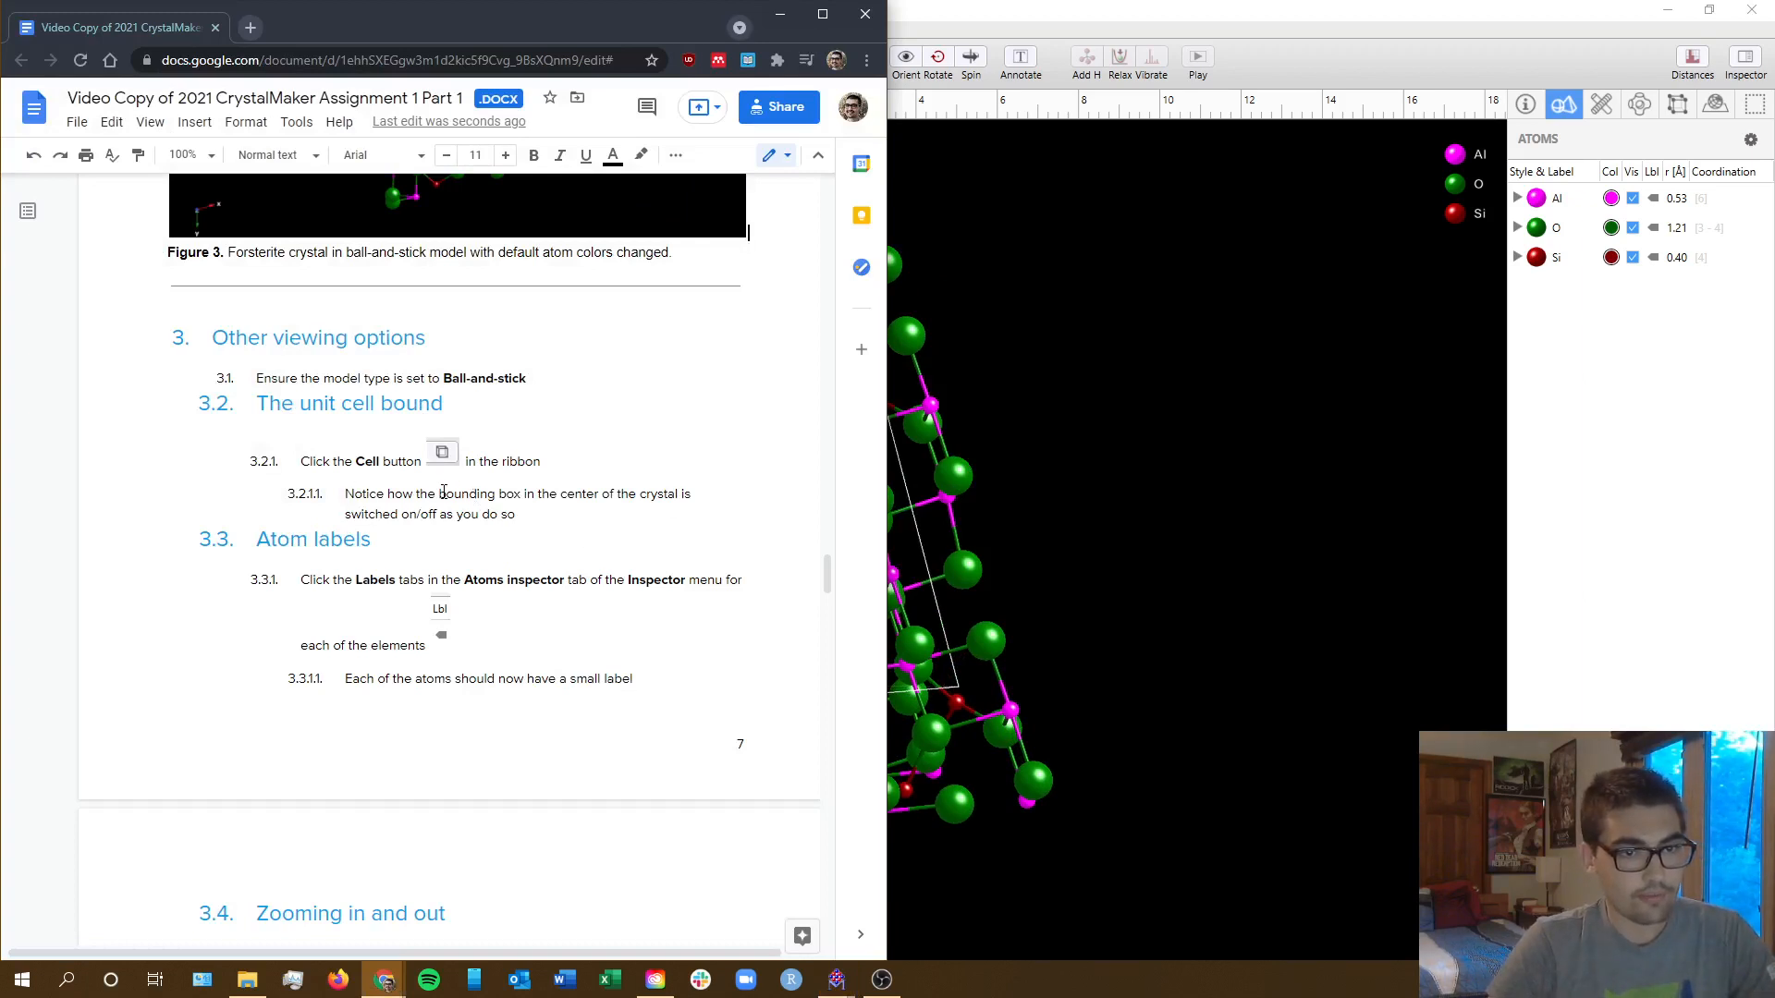
pyautogui.moveTo(508, 514); pyautogui.dragTo(492, 500)
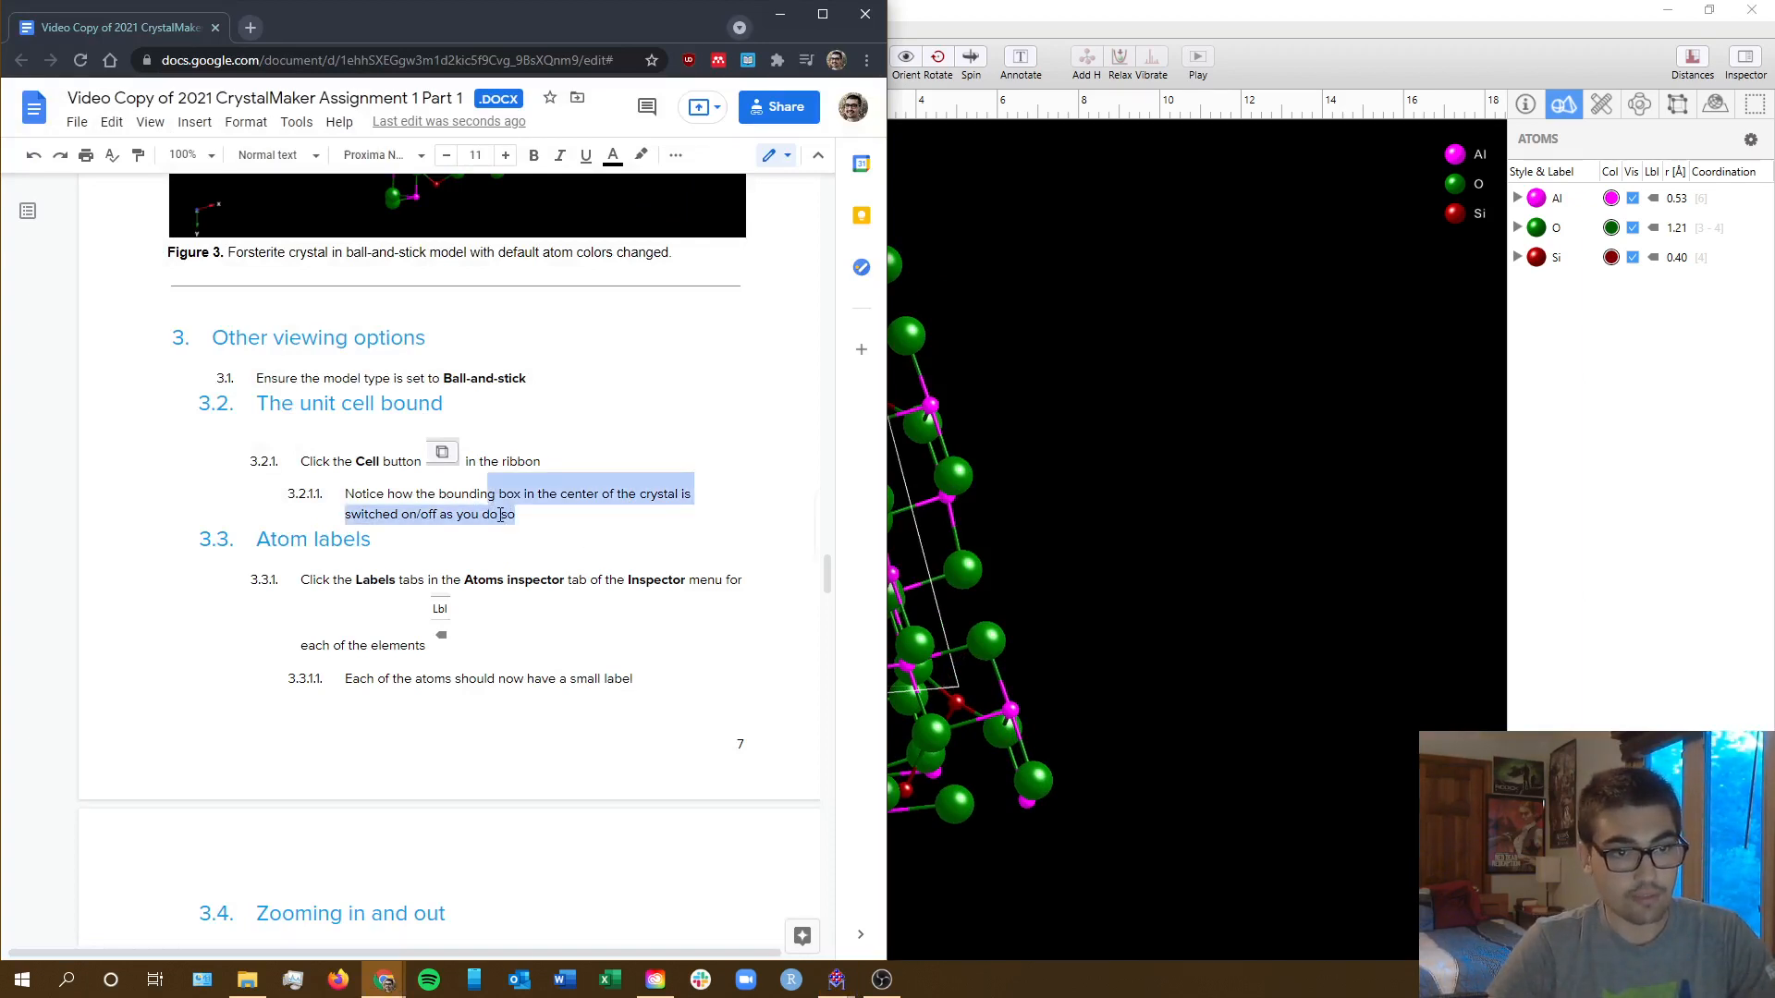
pyautogui.click(500, 514)
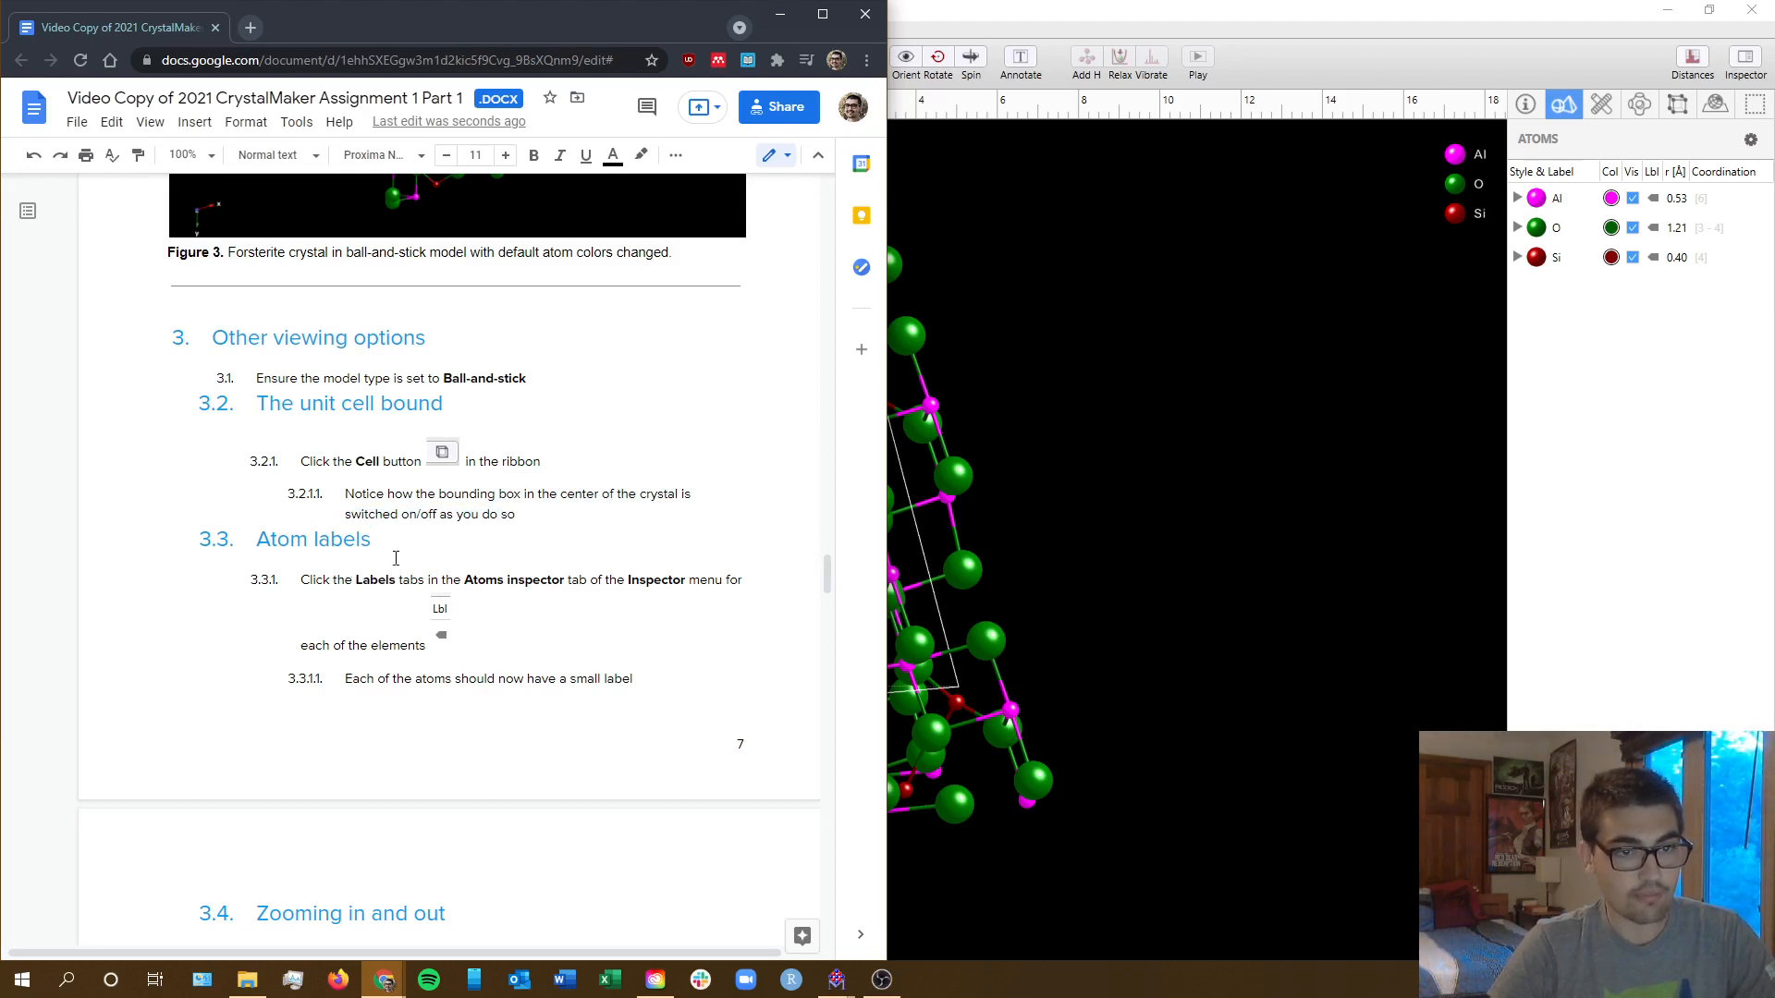
pyautogui.click(1608, 448)
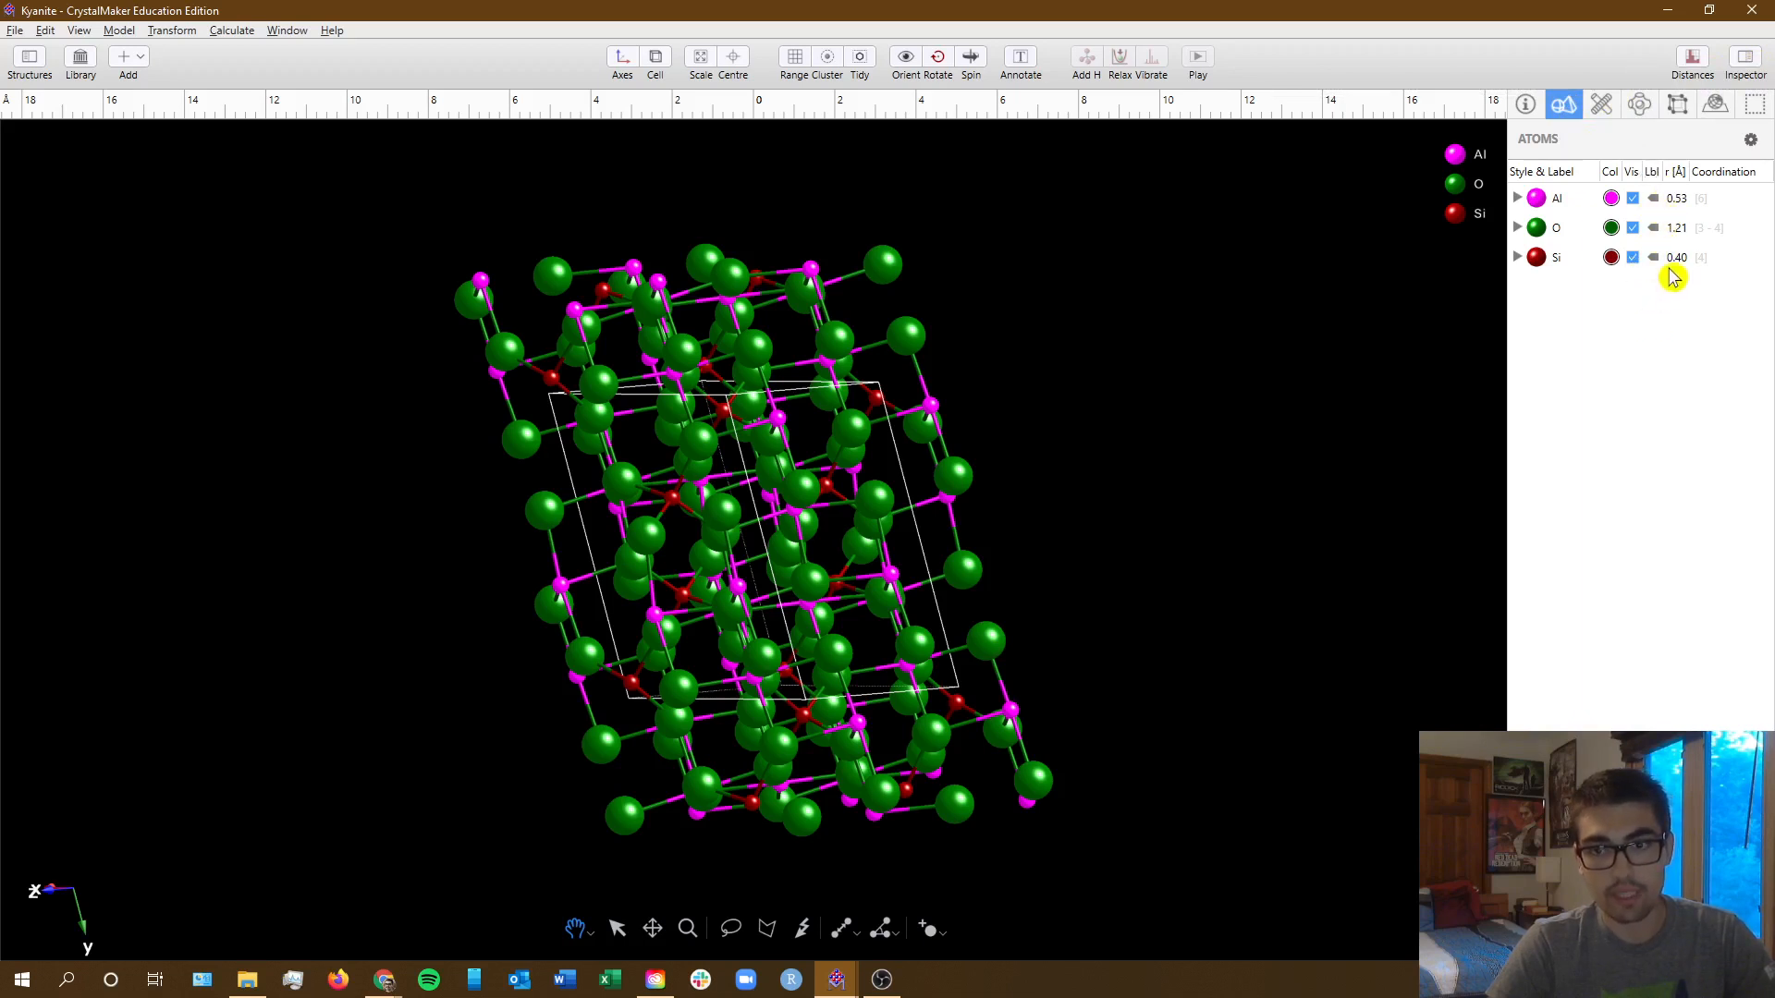
pyautogui.click(1655, 199)
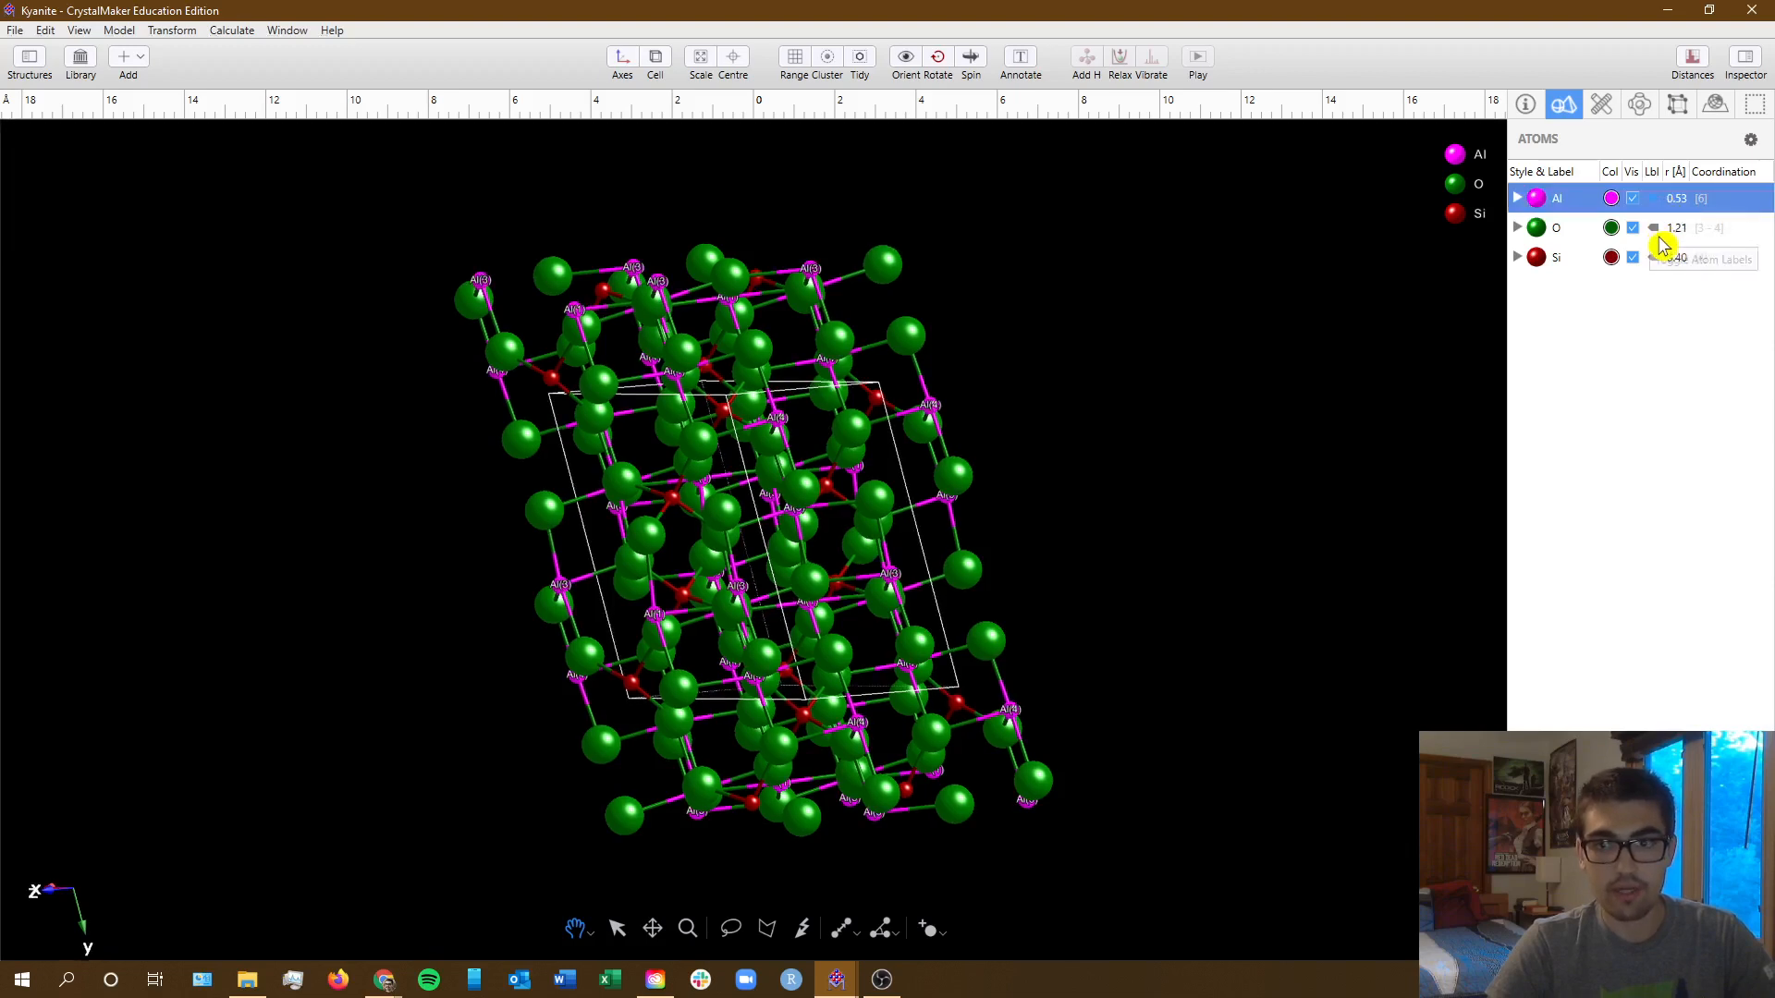
pyautogui.click(1654, 228)
pyautogui.click(1654, 258)
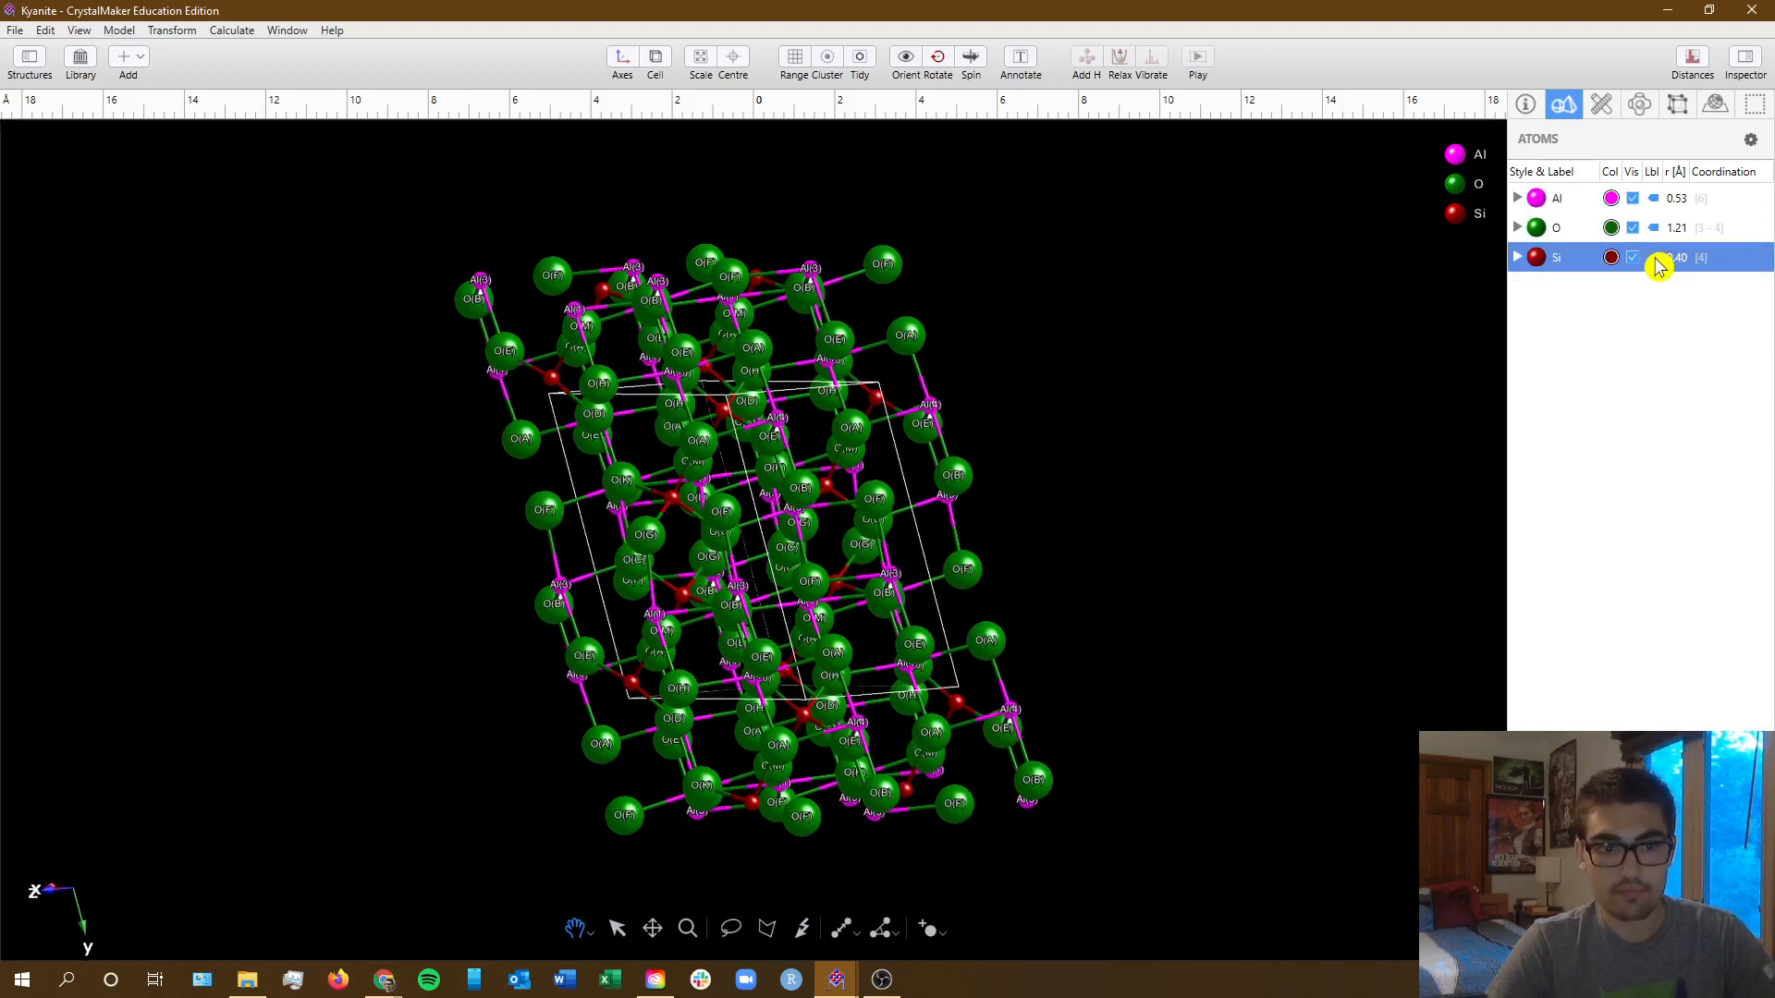
pyautogui.click(1654, 264)
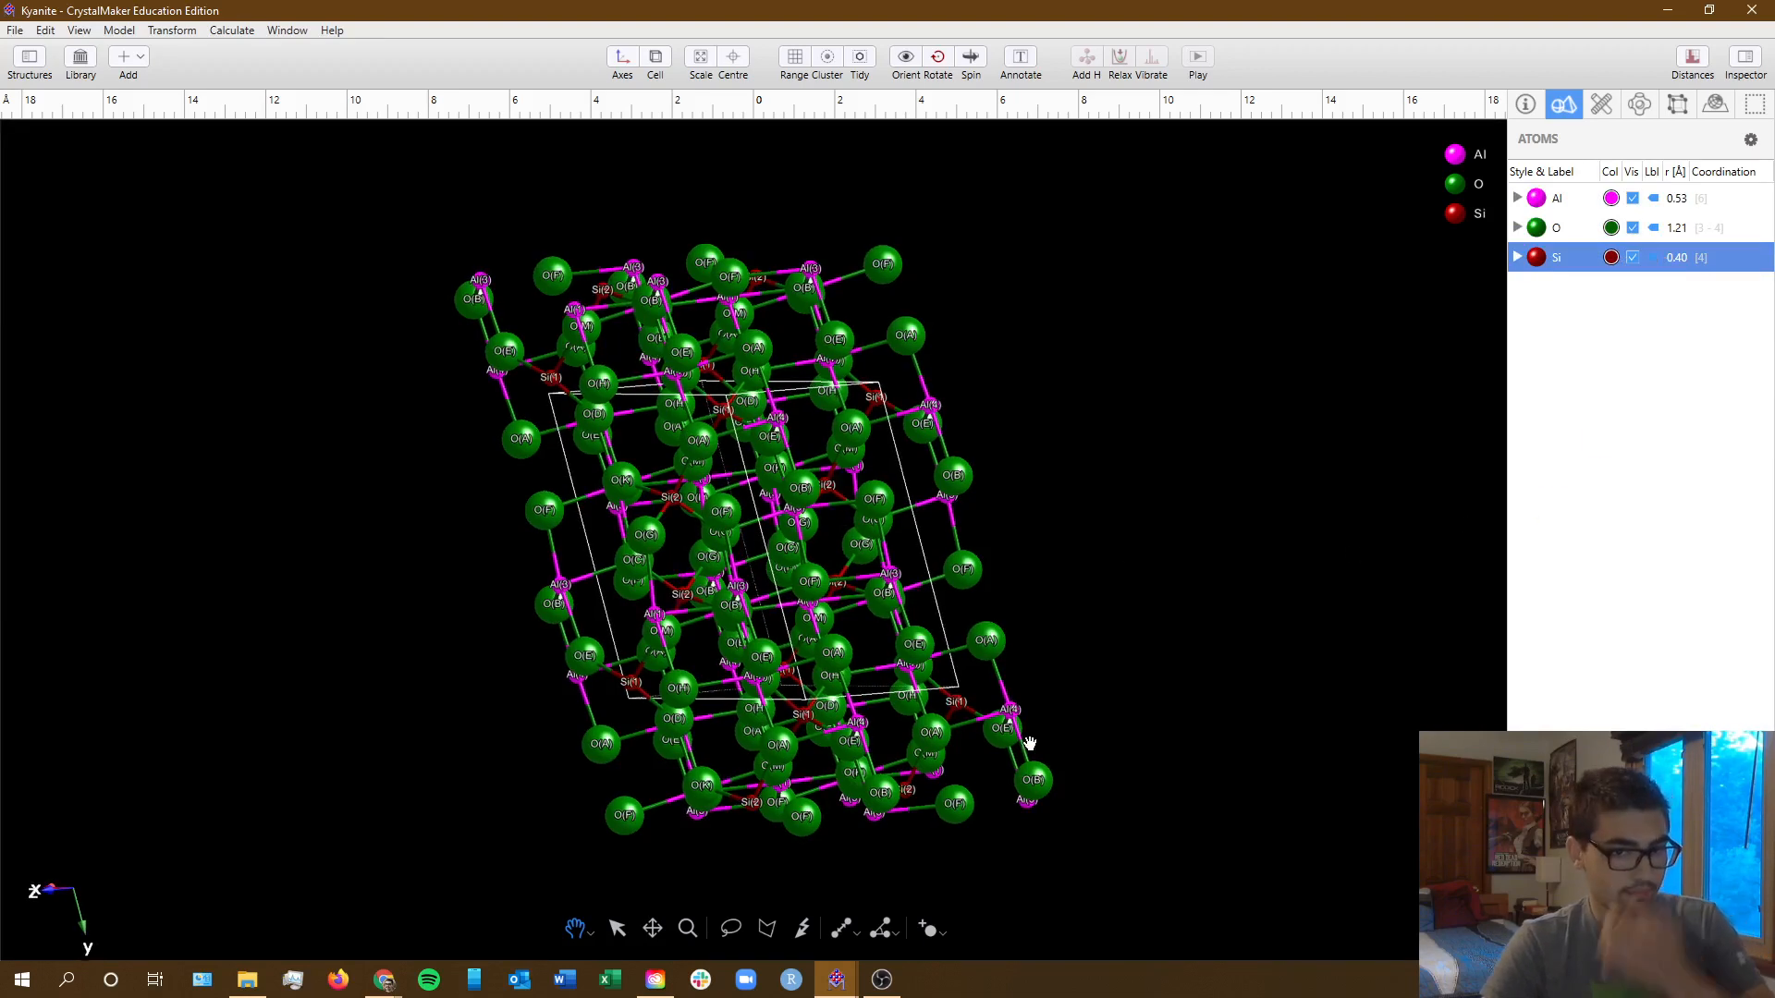
# - Rotate the labelled kyanite model, shift it with the Move tool, and enlarge its lower corner to examine the atom labels
pyautogui.moveTo(1069, 766); pyautogui.dragTo(932, 821)
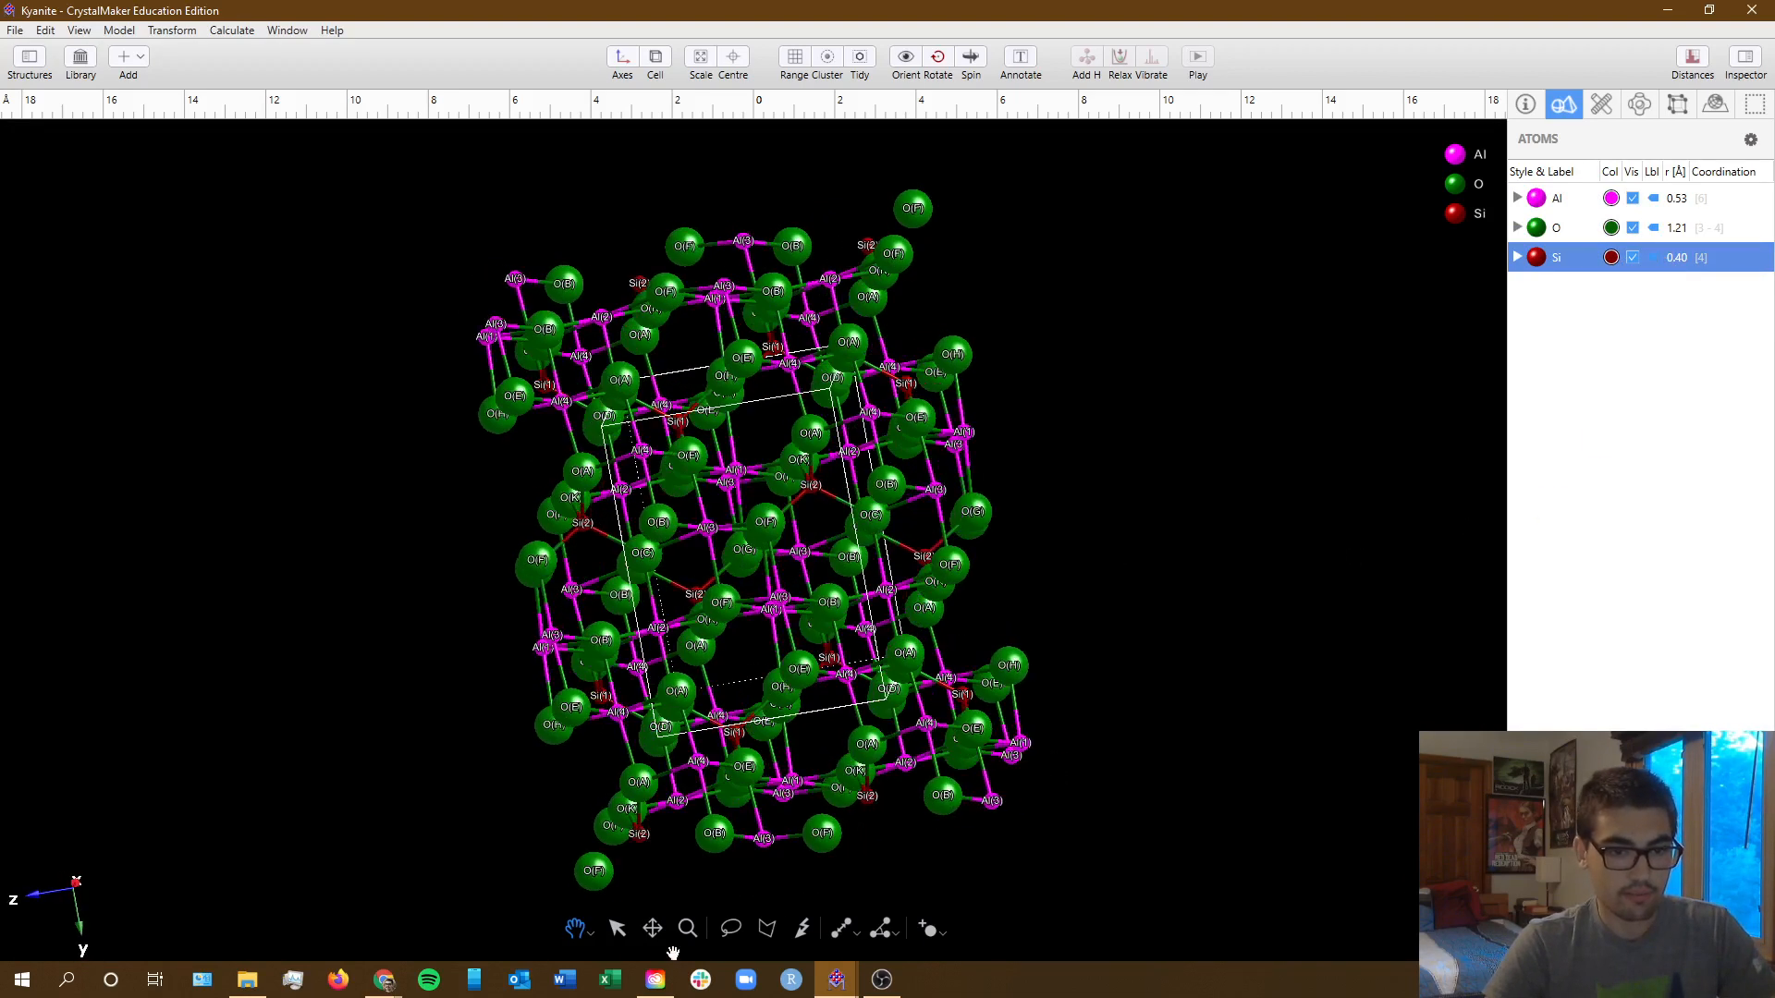
pyautogui.click(651, 928)
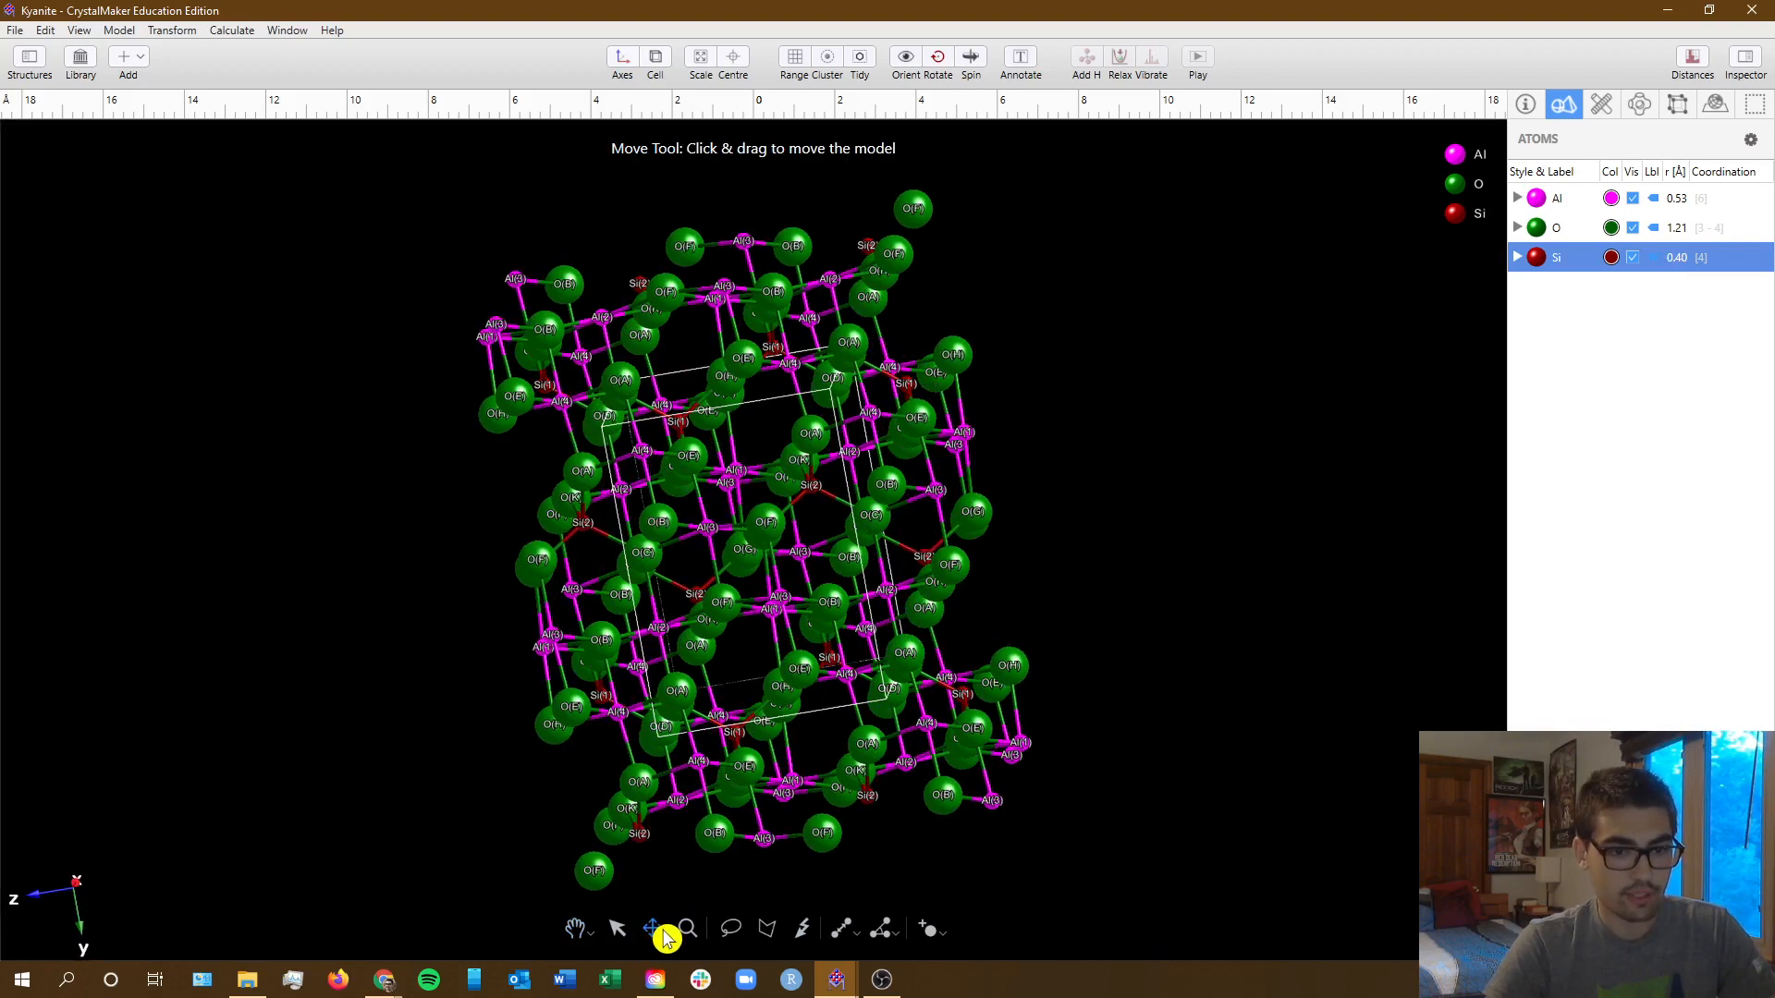
pyautogui.moveTo(988, 759); pyautogui.dragTo(708, 426)
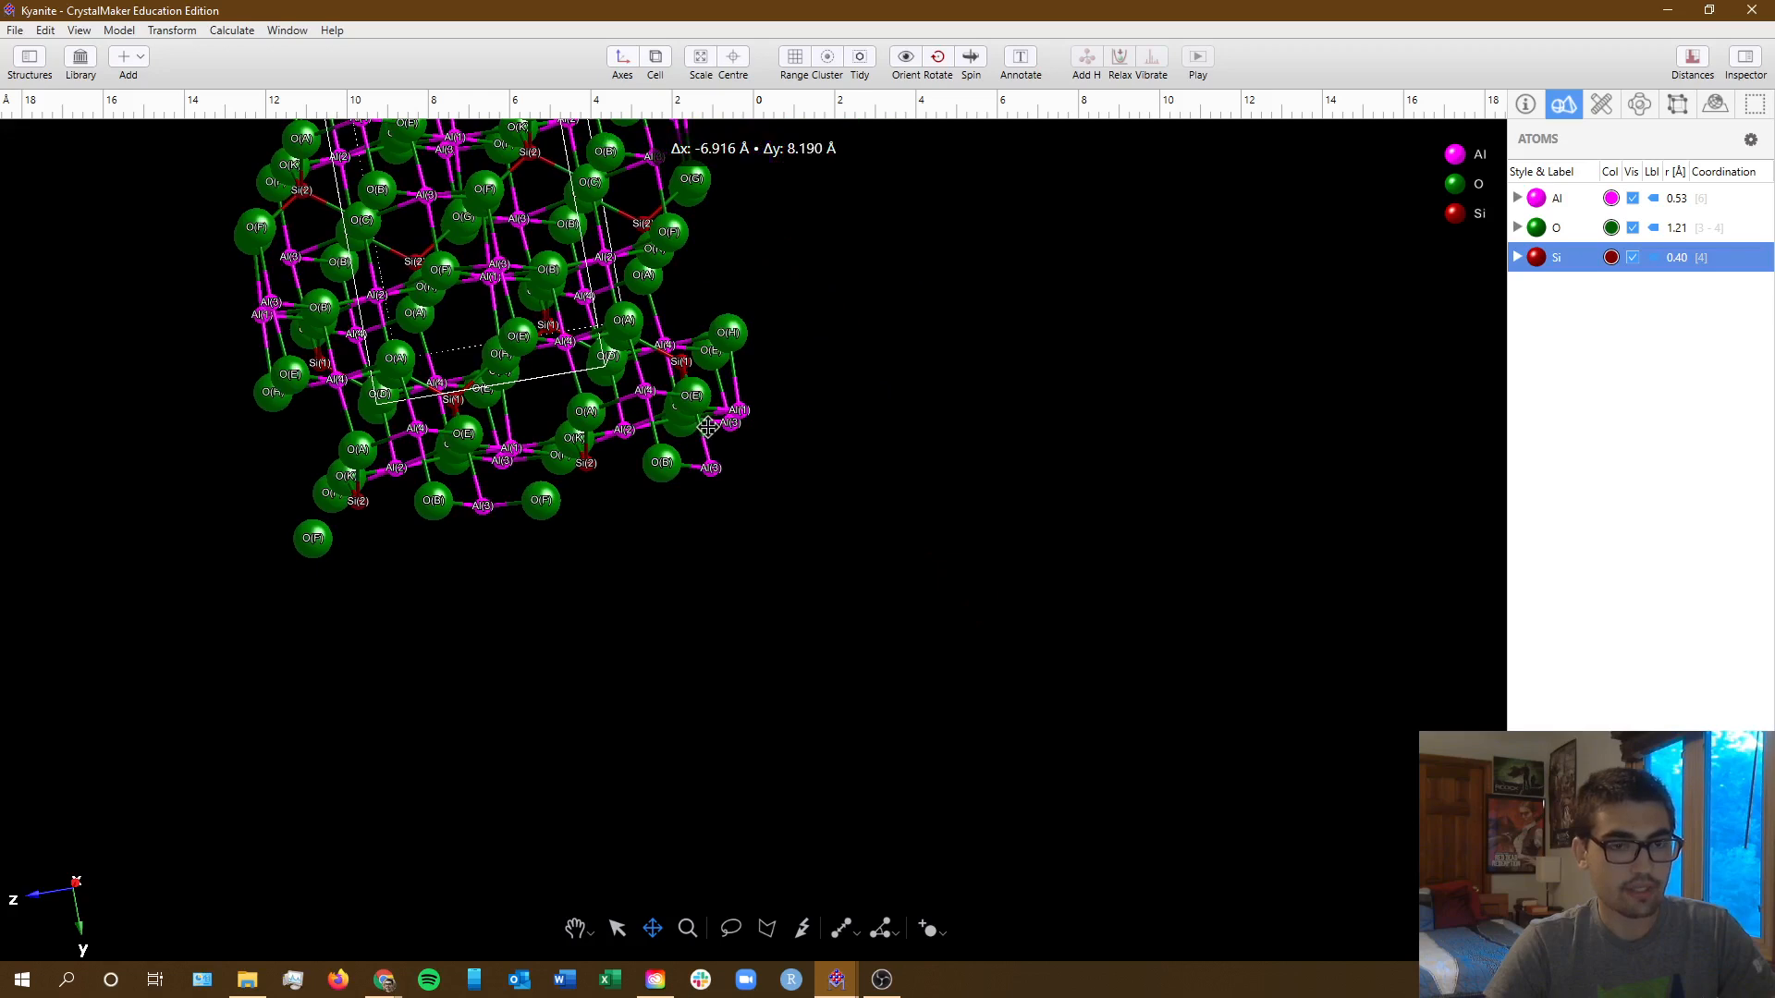
pyautogui.scroll(10, 724, 380)
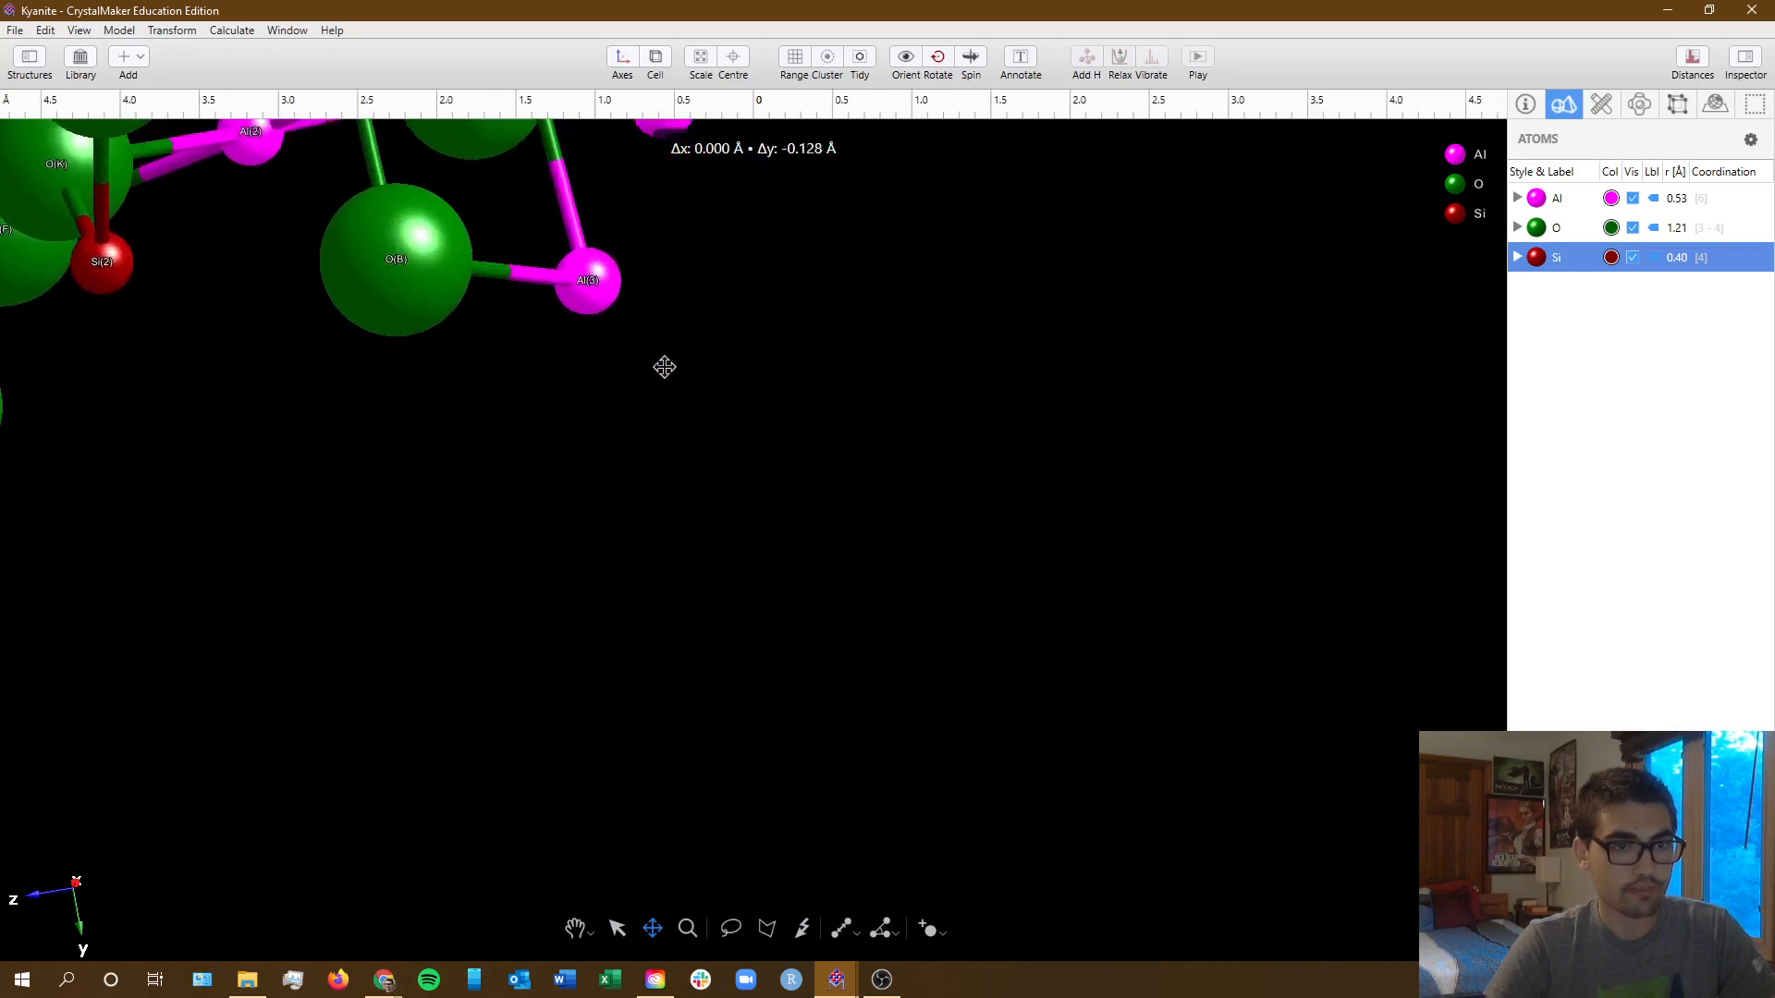
pyautogui.moveTo(664, 367); pyautogui.dragTo(816, 713)
pyautogui.scroll(3, 831, 669)
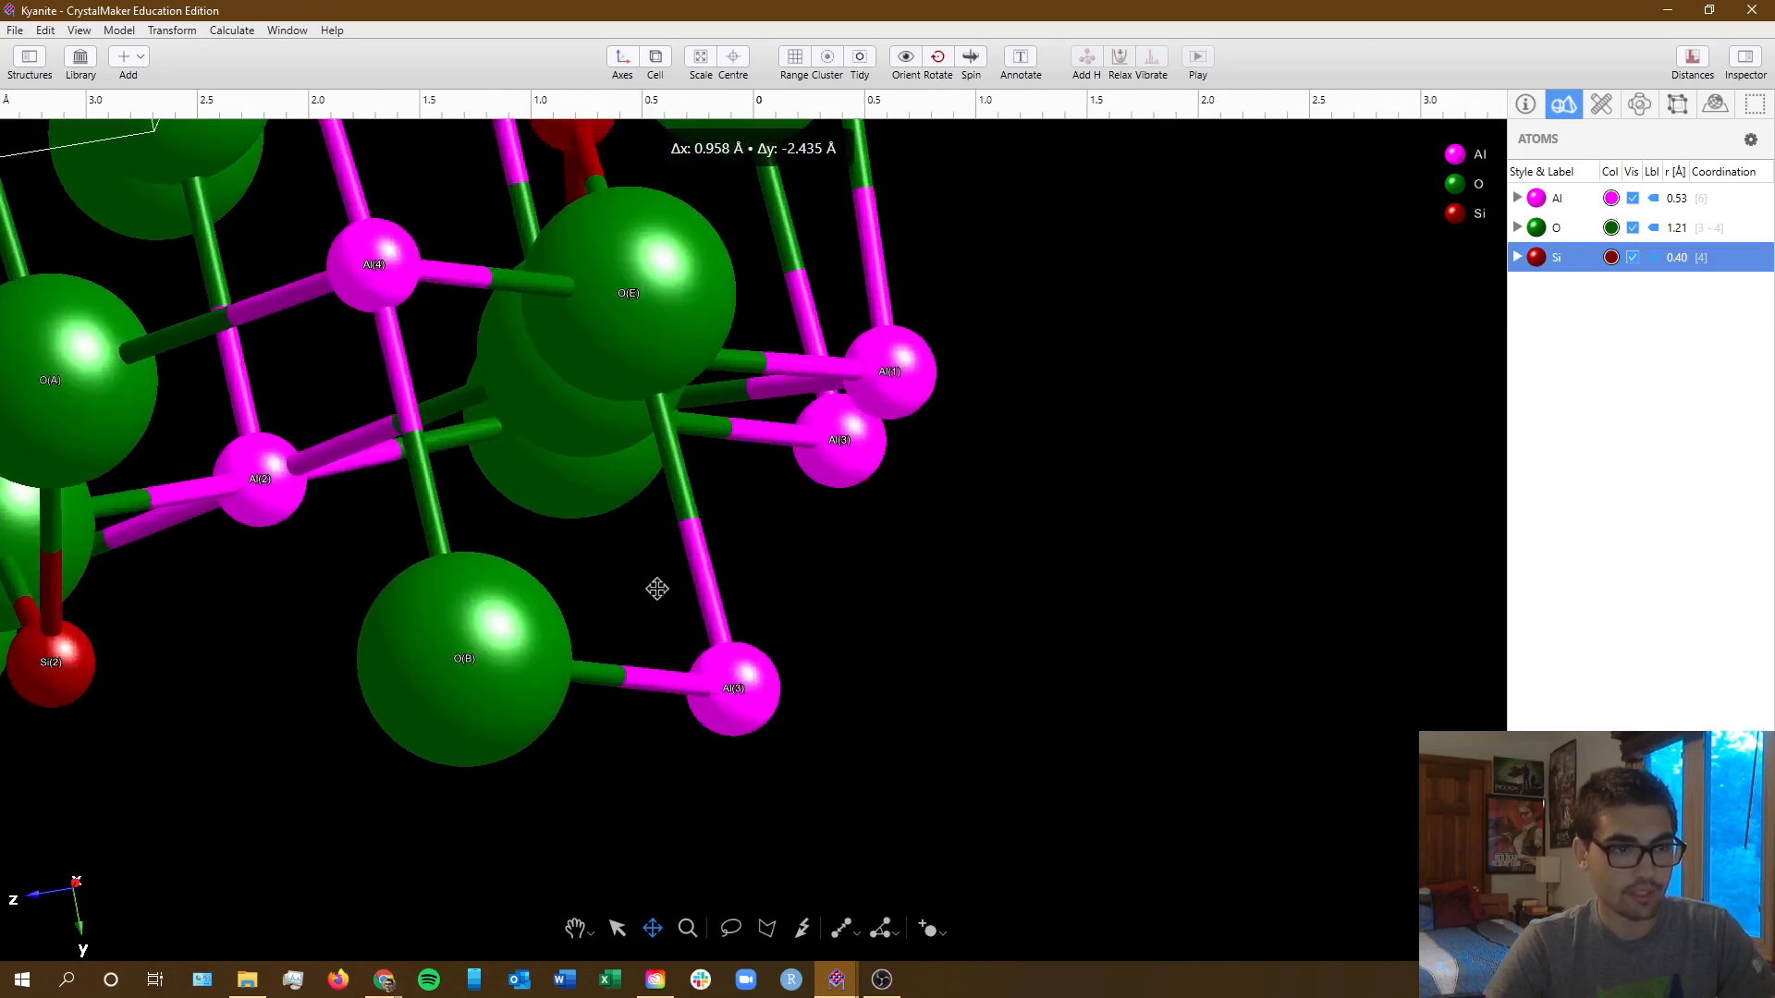
pyautogui.moveTo(656, 588); pyautogui.dragTo(848, 637)
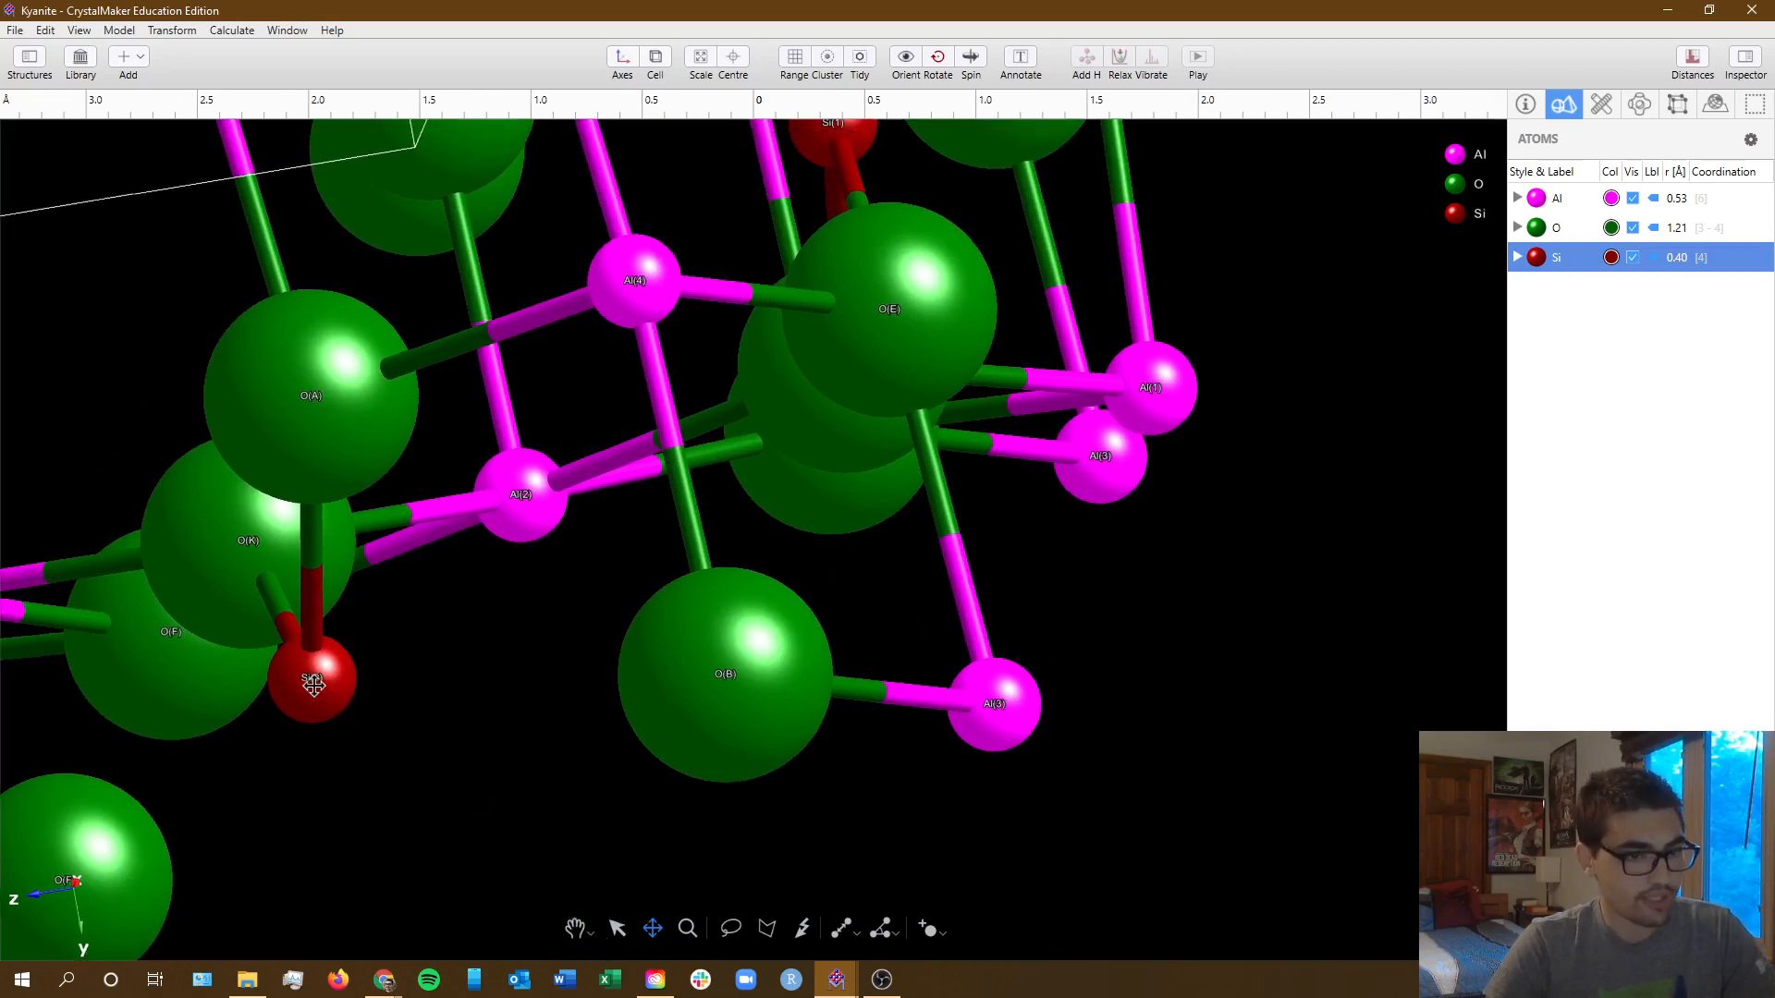
pyautogui.scroll(7, 303, 695)
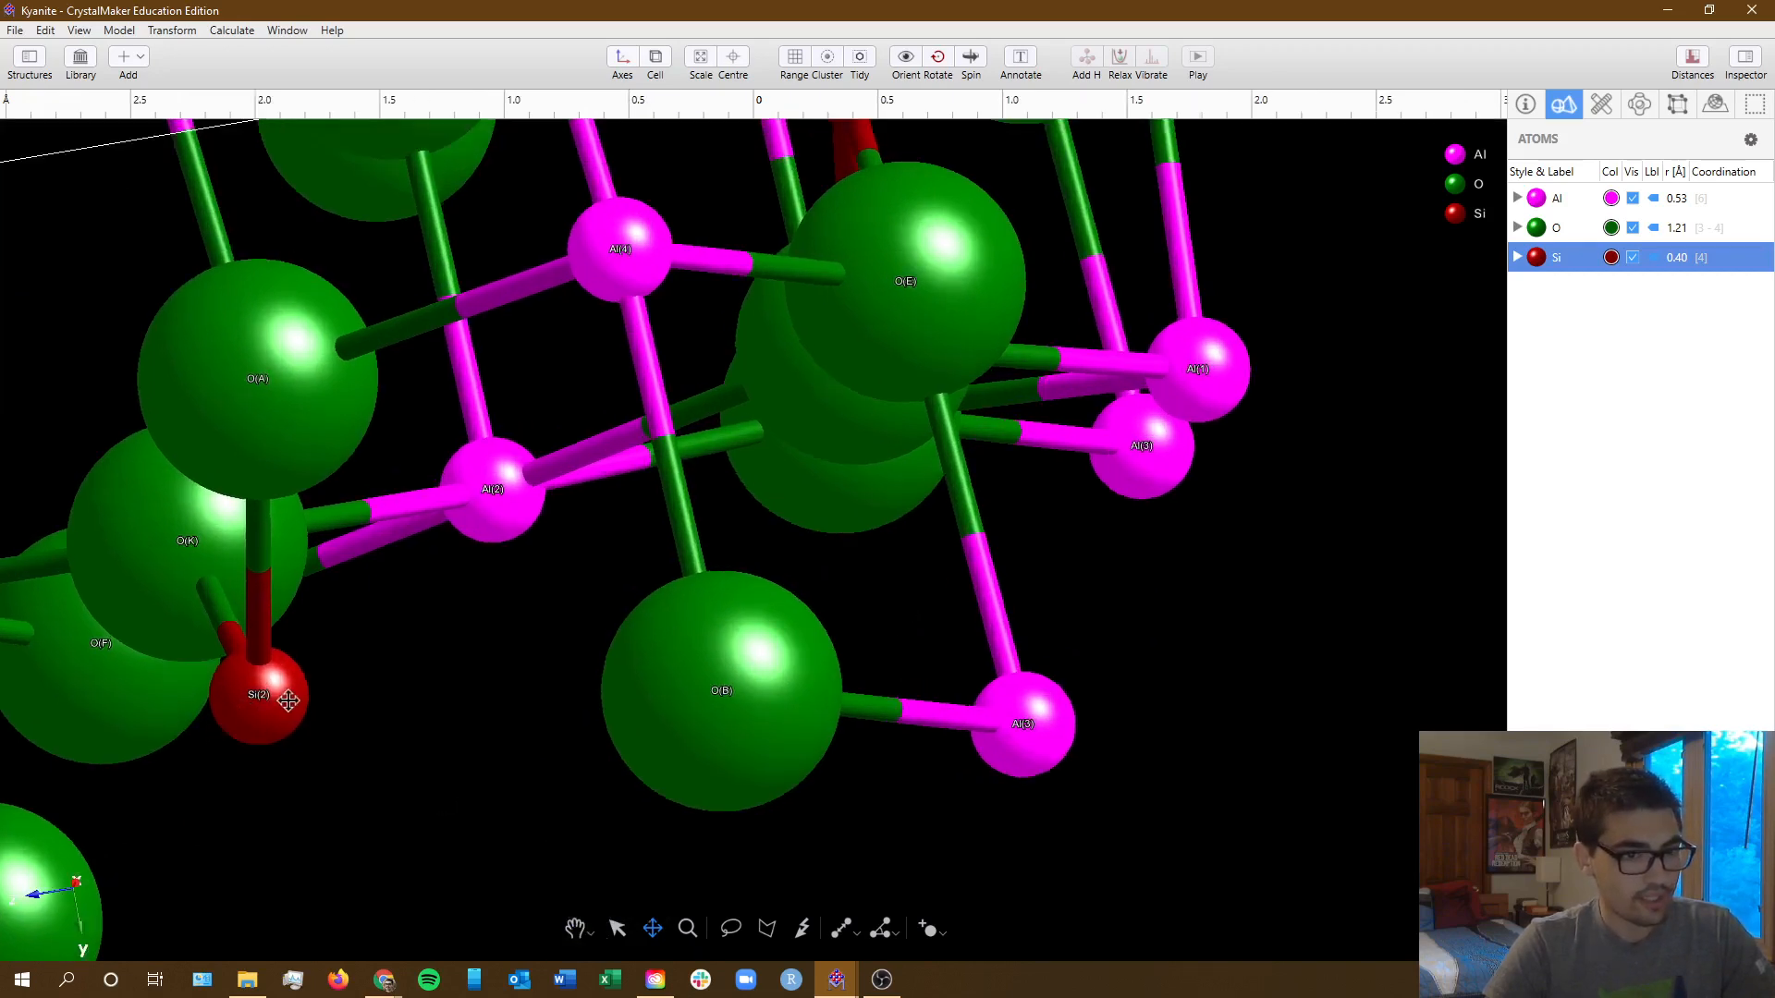
# - Examine the labels of individual Si, O and Al atoms up close with the Move tool, and return to a wider view
pyautogui.moveTo(238, 767); pyautogui.dragTo(993, 606)
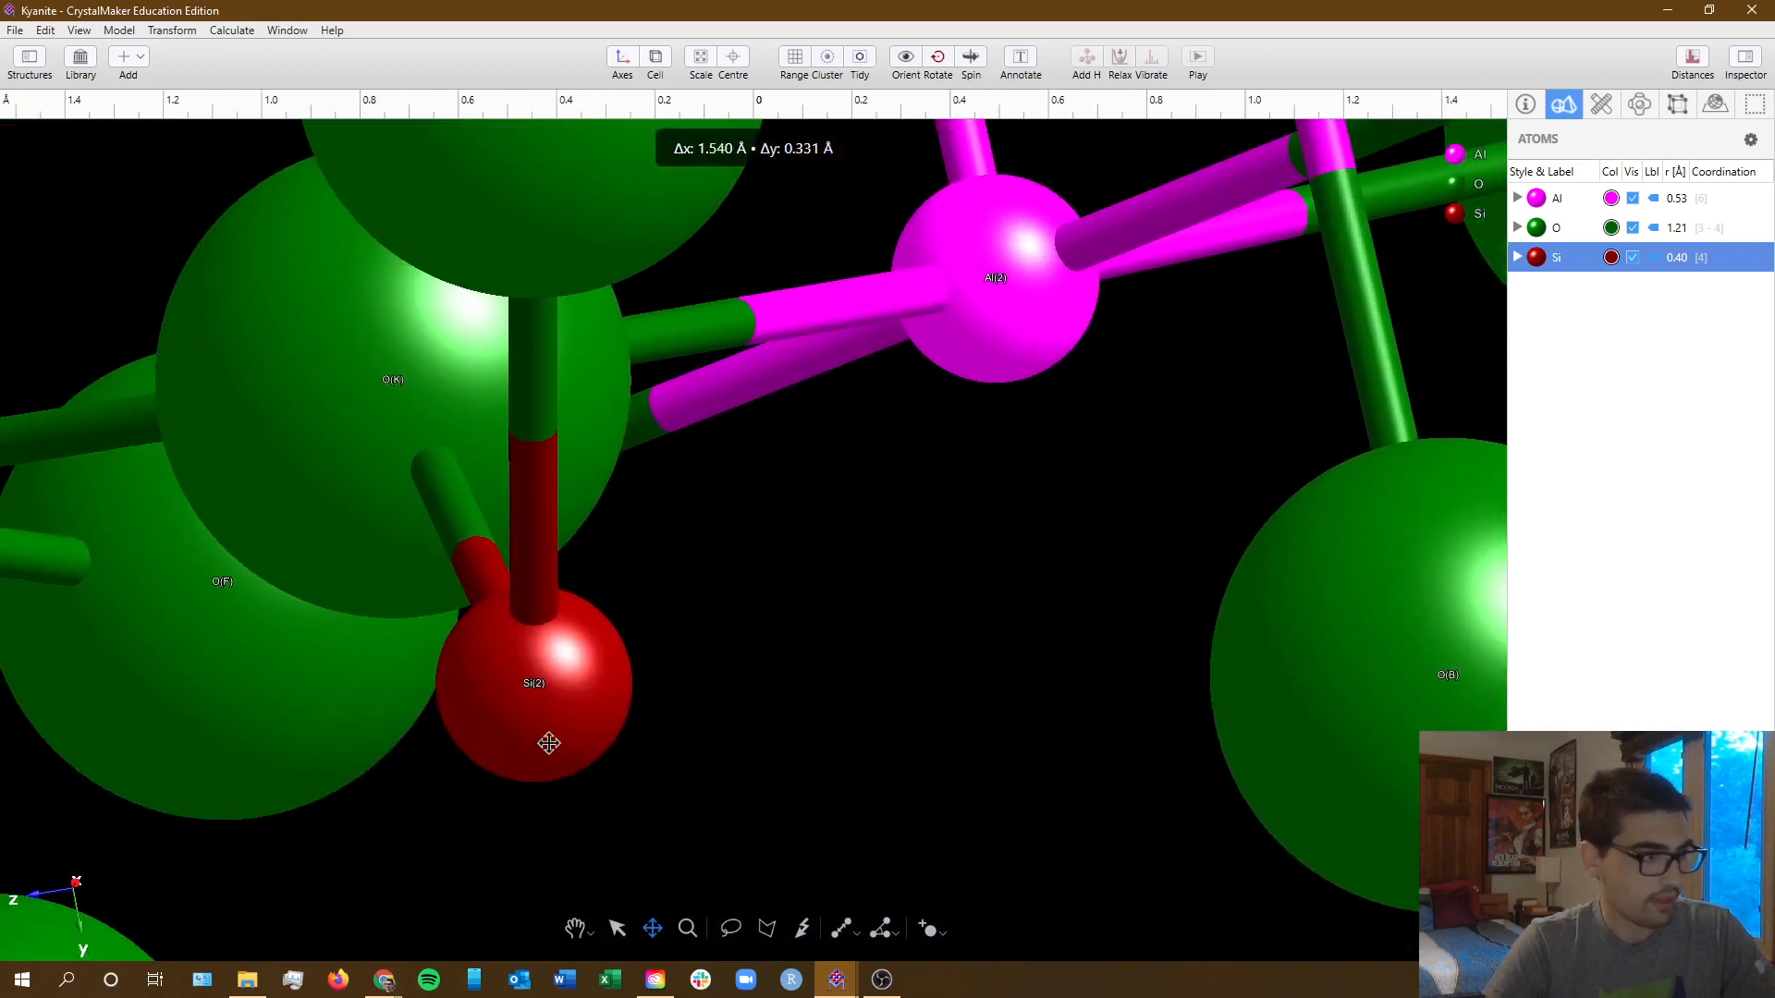
pyautogui.moveTo(1265, 765); pyautogui.dragTo(570, 627)
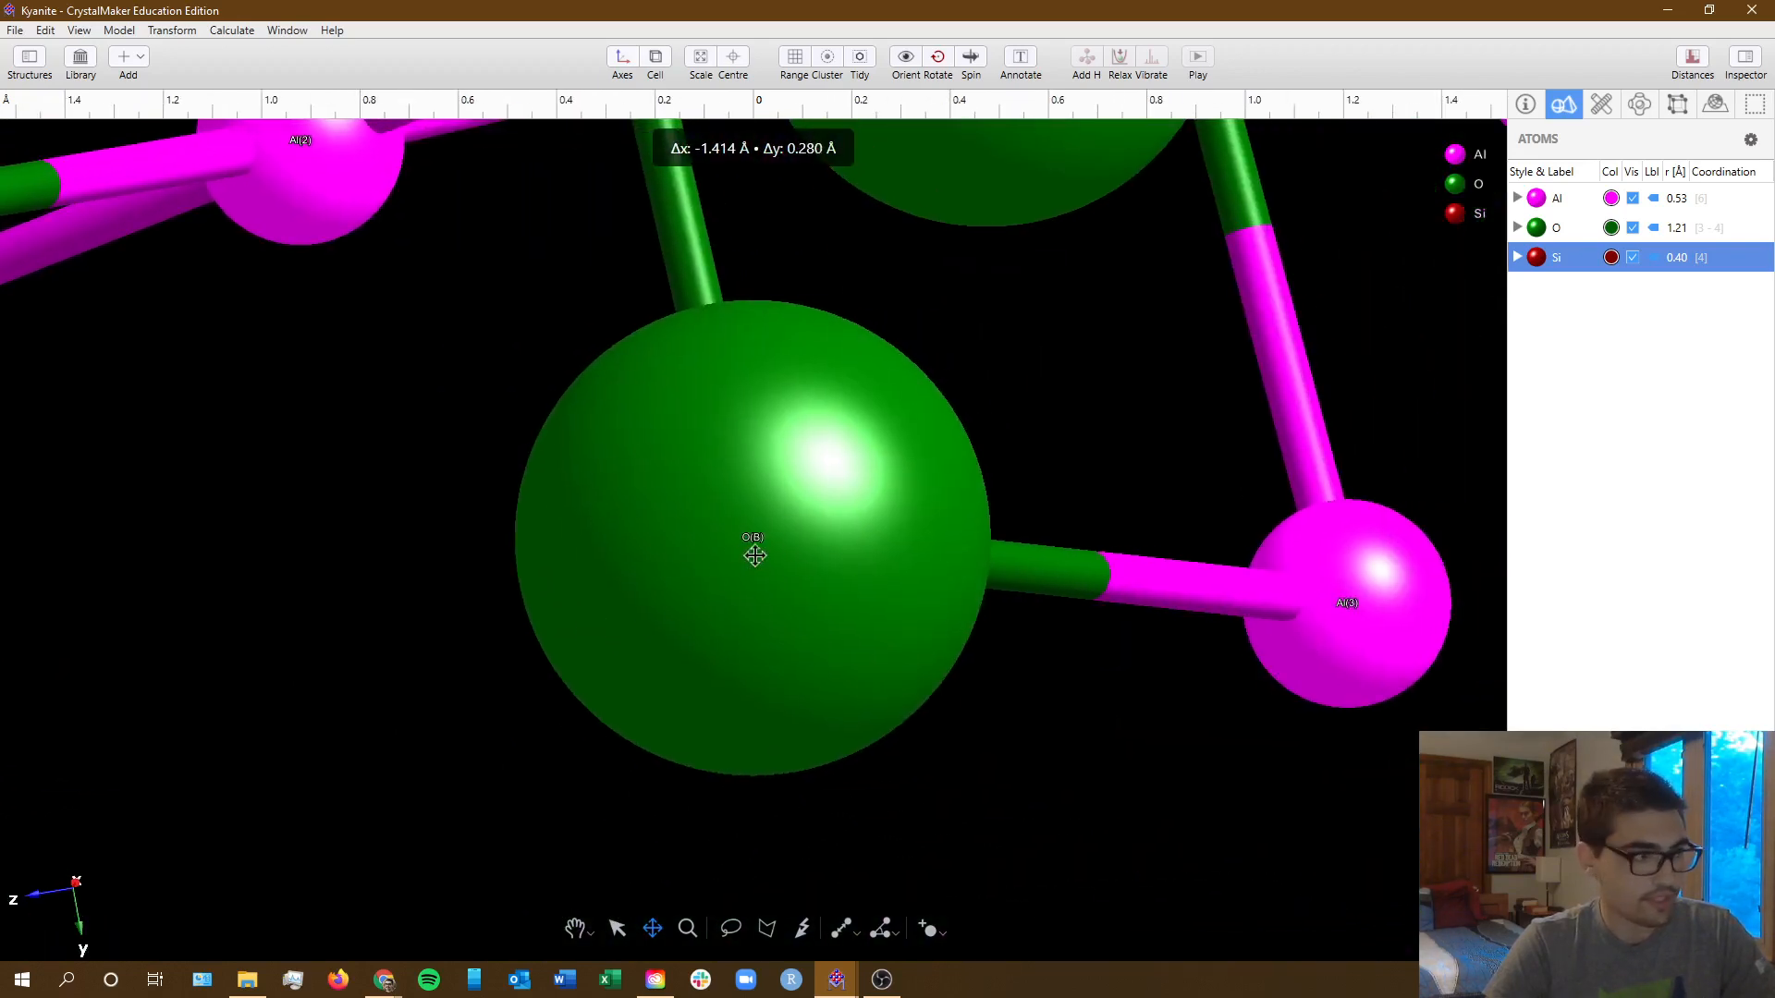
pyautogui.moveTo(1438, 670); pyautogui.dragTo(1030, 619)
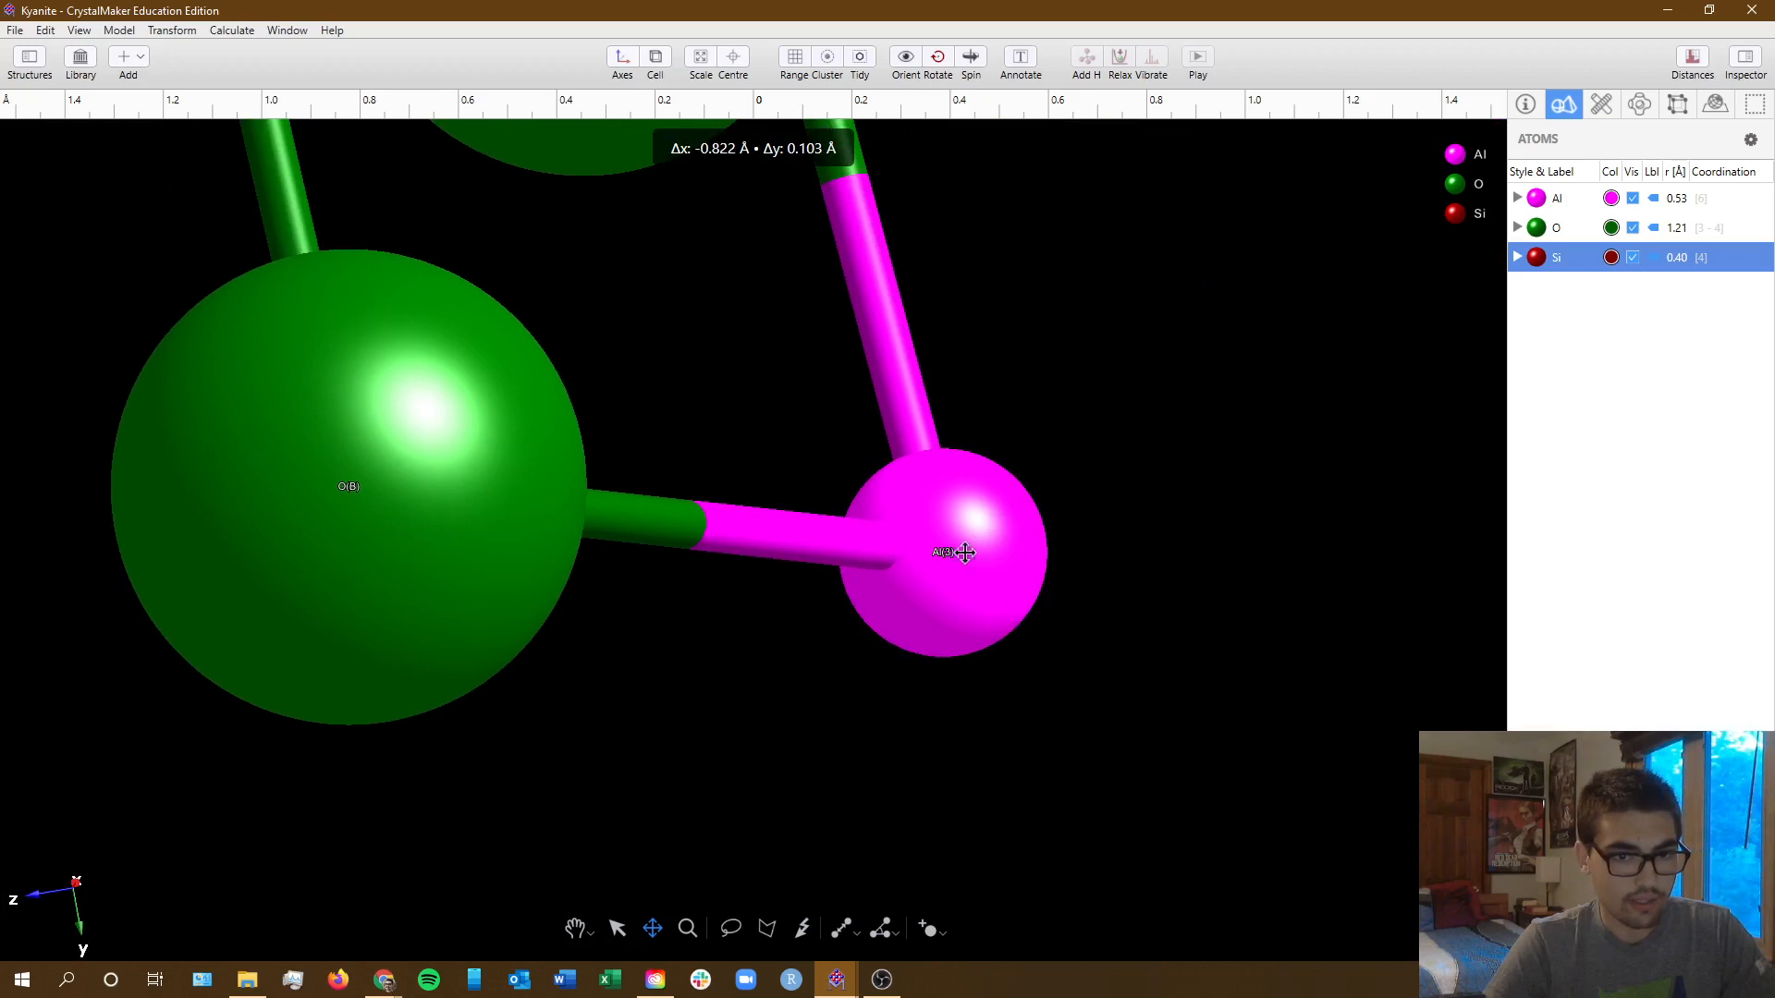
pyautogui.moveTo(747, 530); pyautogui.dragTo(951, 590)
pyautogui.scroll(-4, 851, 523)
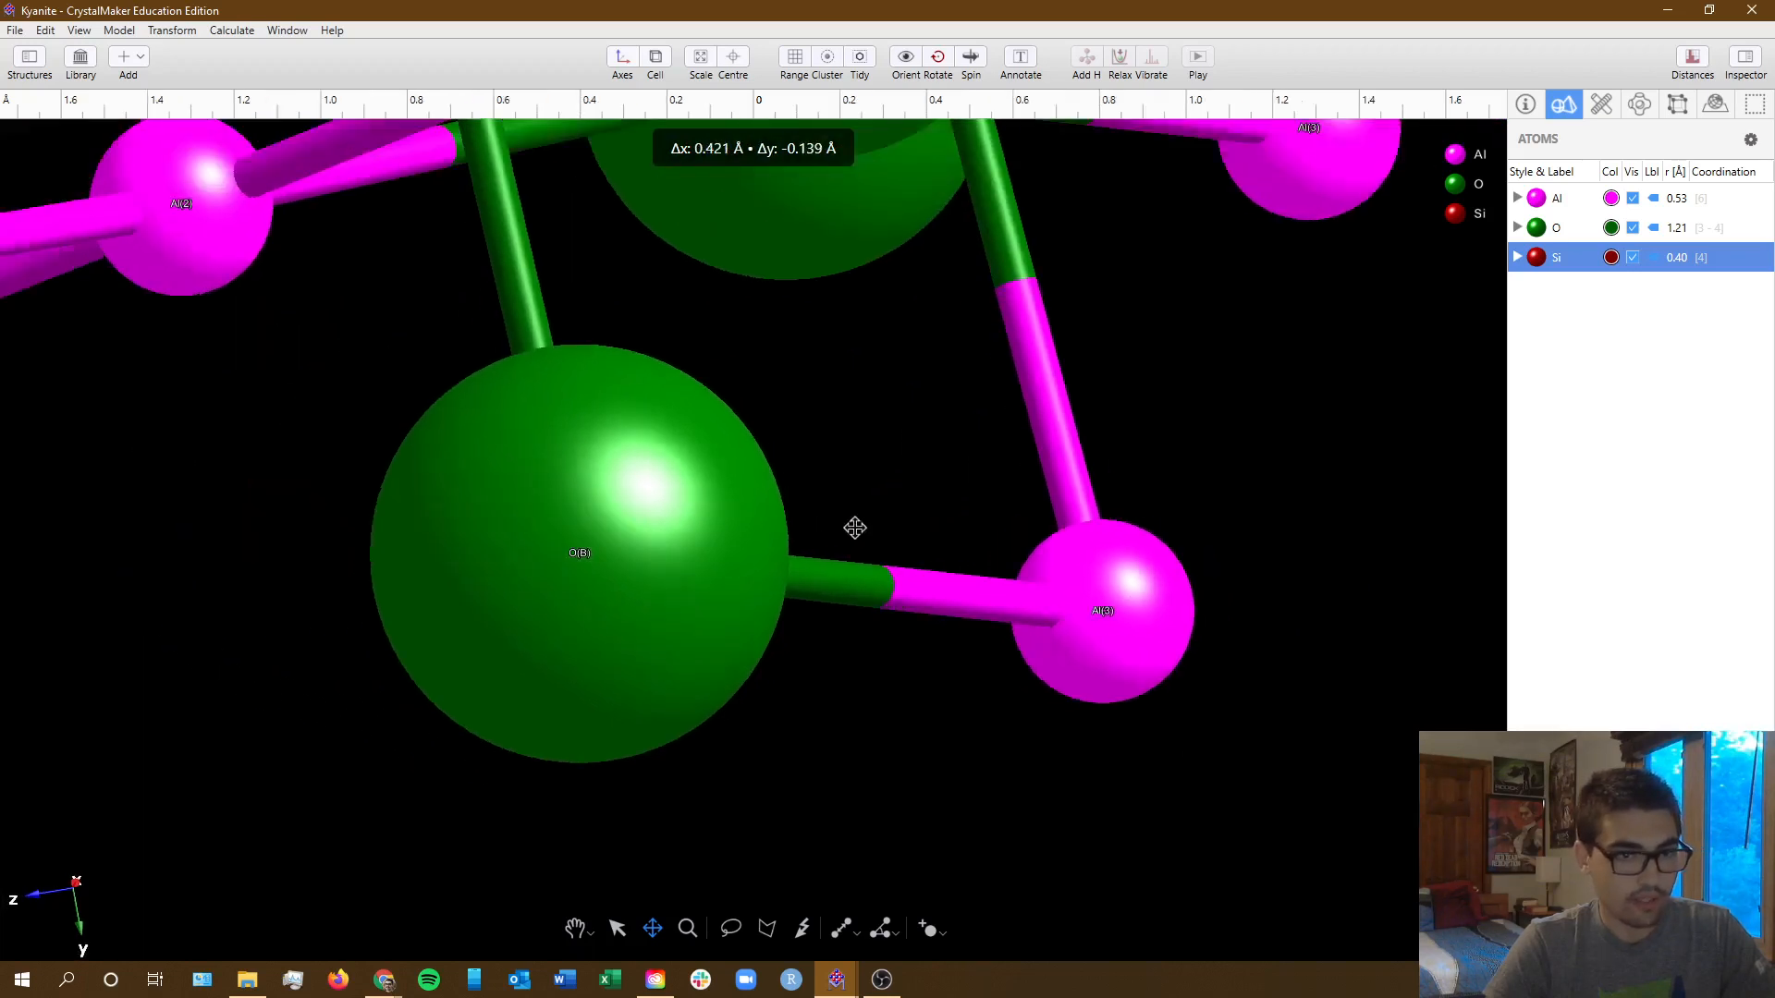
pyautogui.scroll(-5, 802, 507)
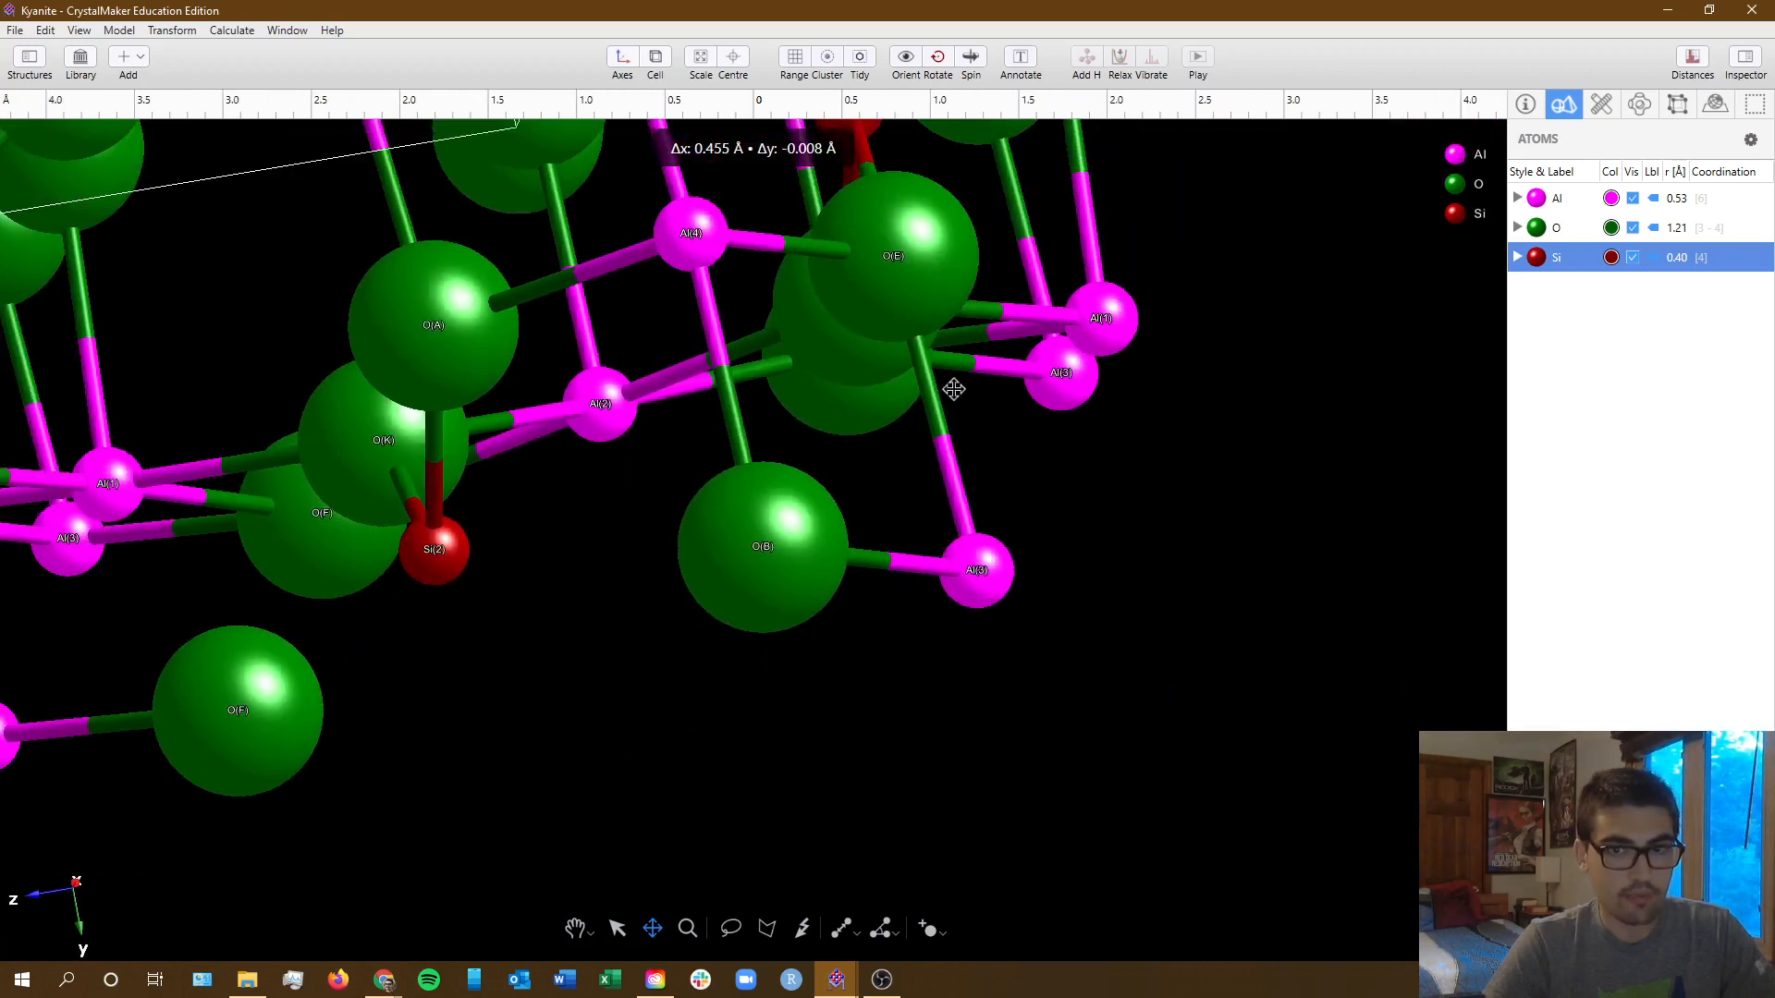
pyautogui.moveTo(951, 384); pyautogui.dragTo(1034, 470)
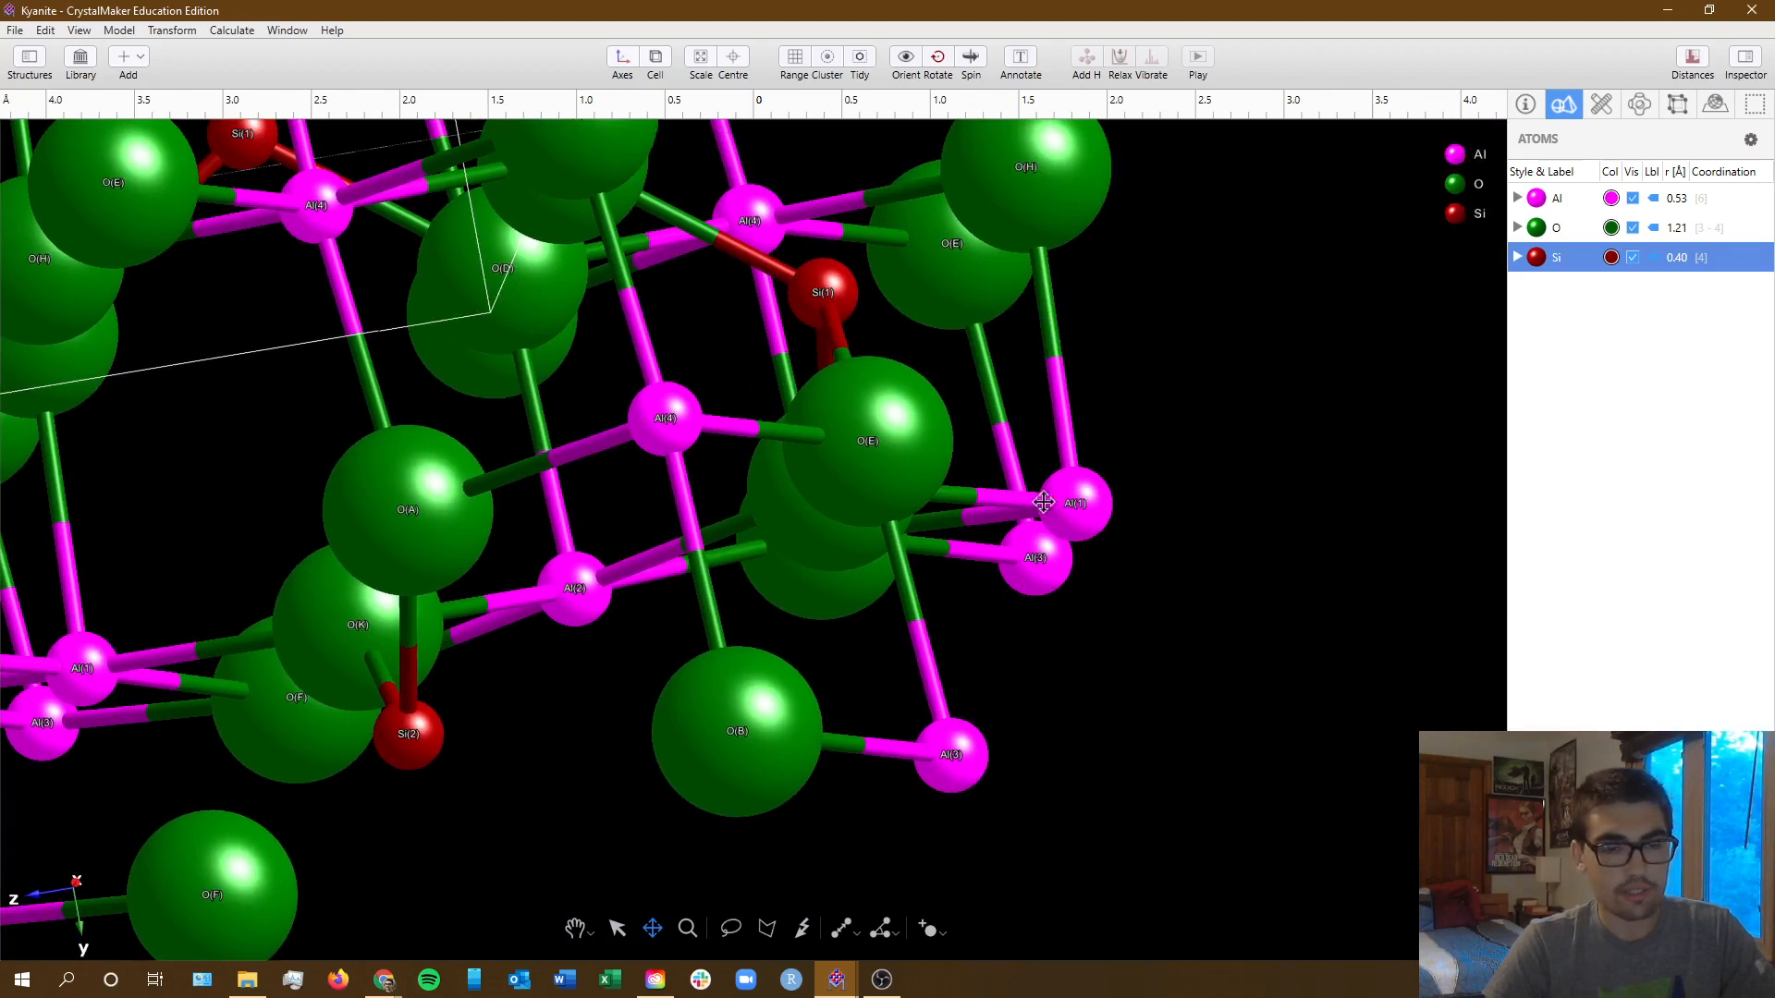
pyautogui.scroll(-4, 1175, 336)
pyautogui.moveTo(1109, 345); pyautogui.dragTo(1253, 434)
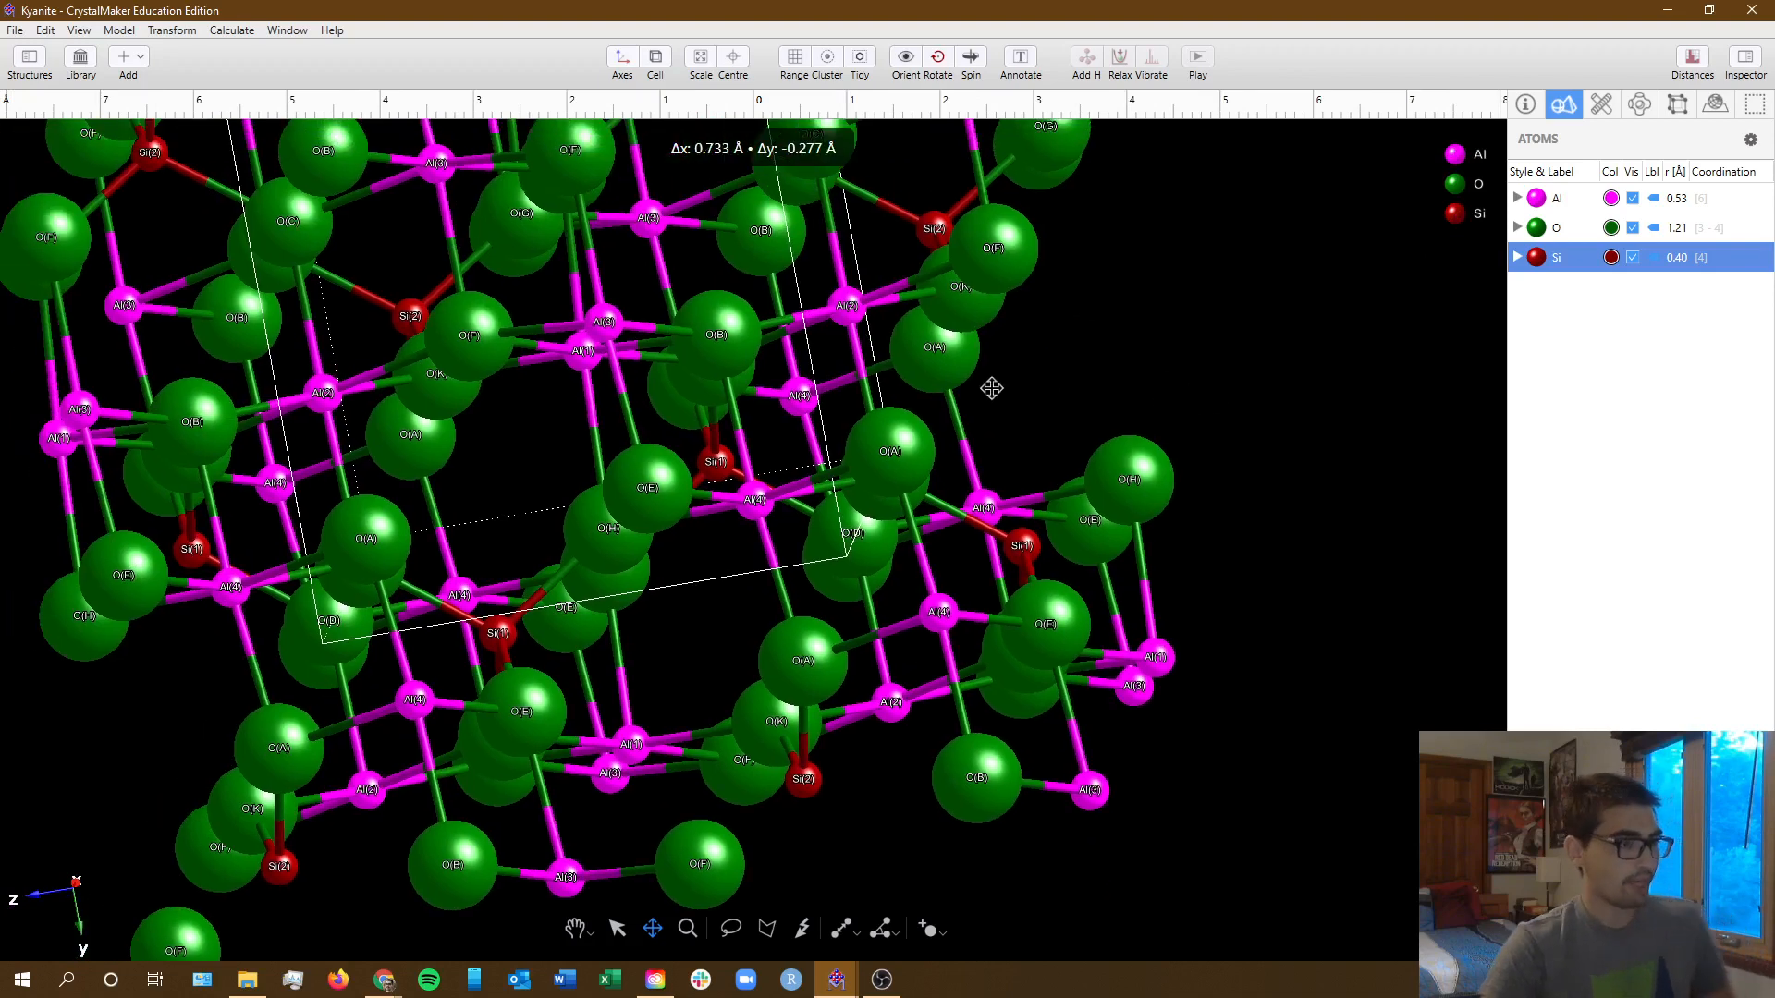
# - Read section 3.4 on zooming in the assignment document, and magnify the kyanite model in CrystalMaker with the Magnify tool
pyautogui.hotkey('alt', 'Tab')
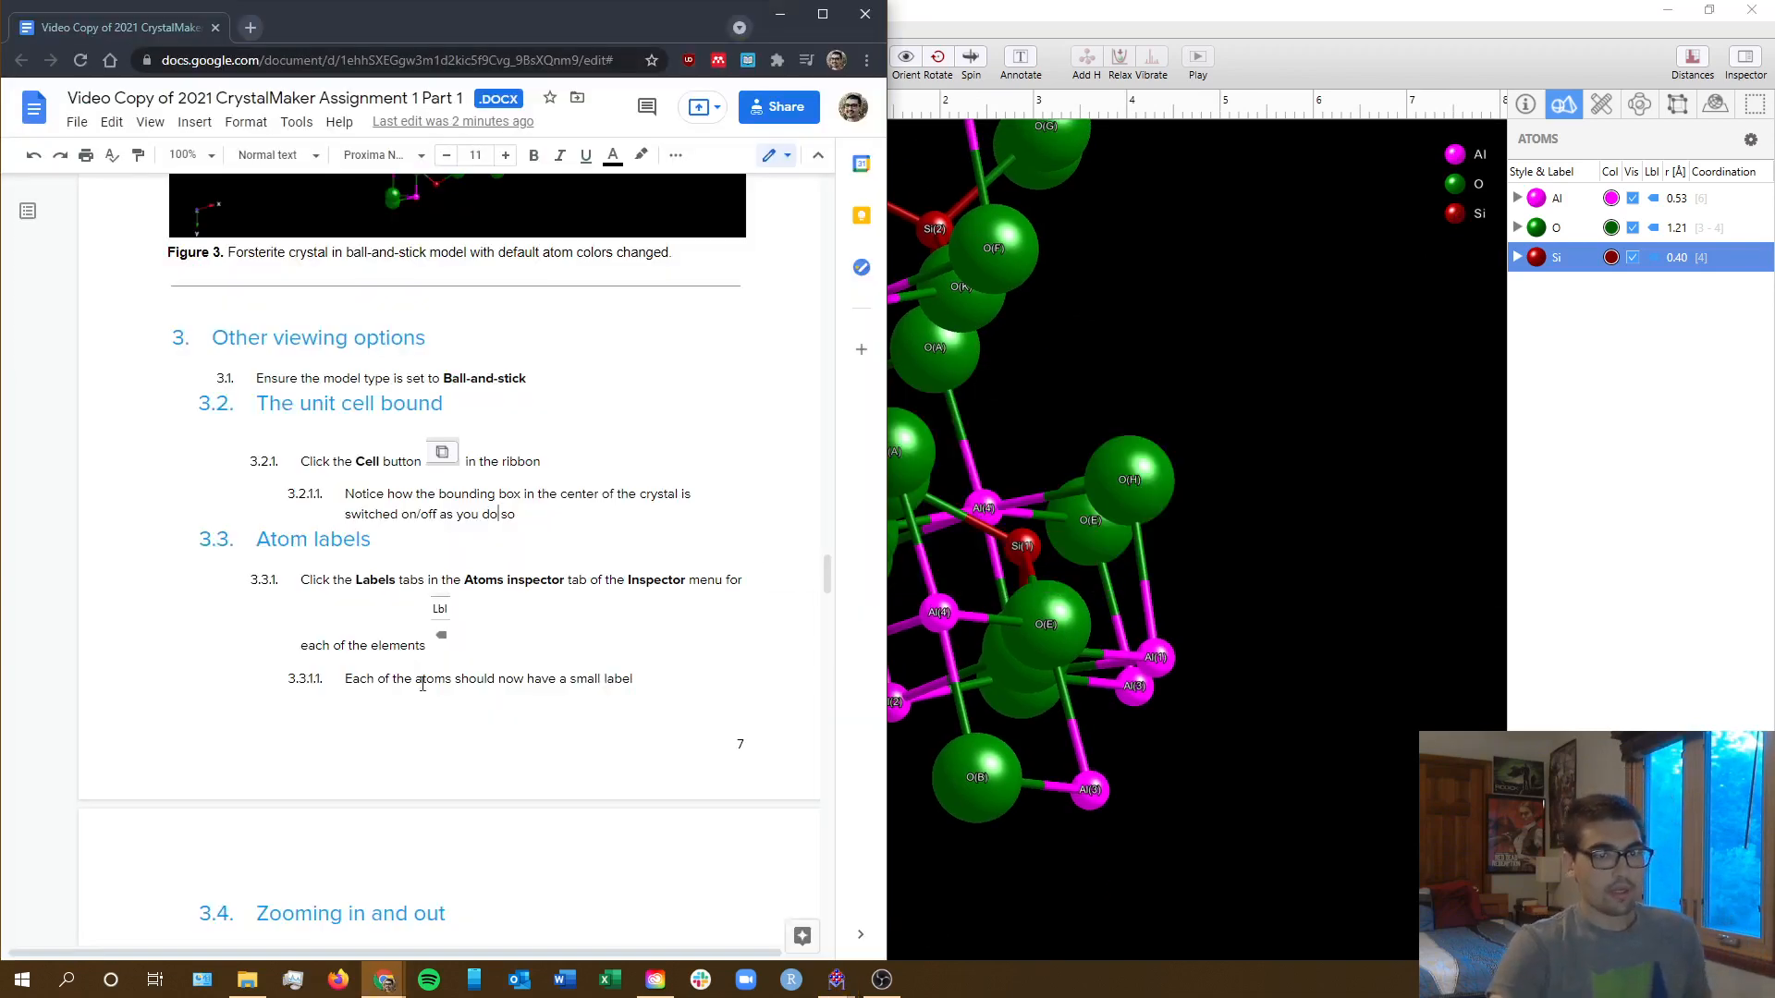
pyautogui.scroll(-3, 460, 682)
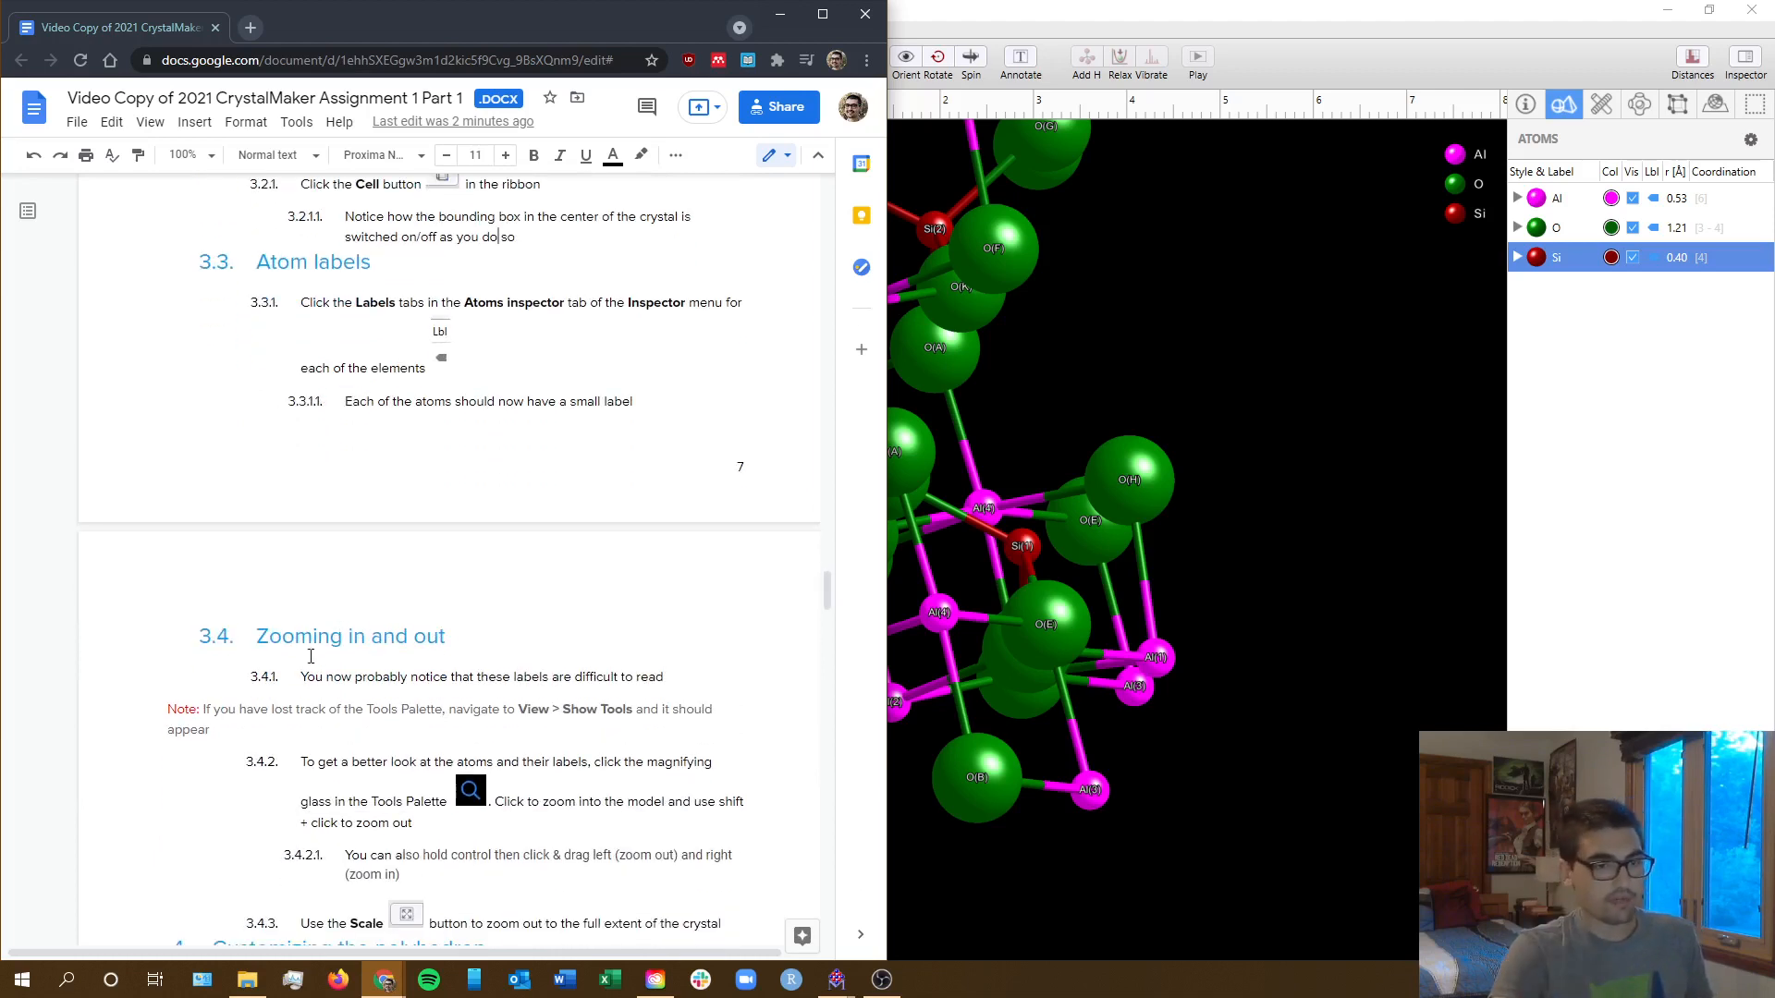
pyautogui.scroll(-2, 251, 618)
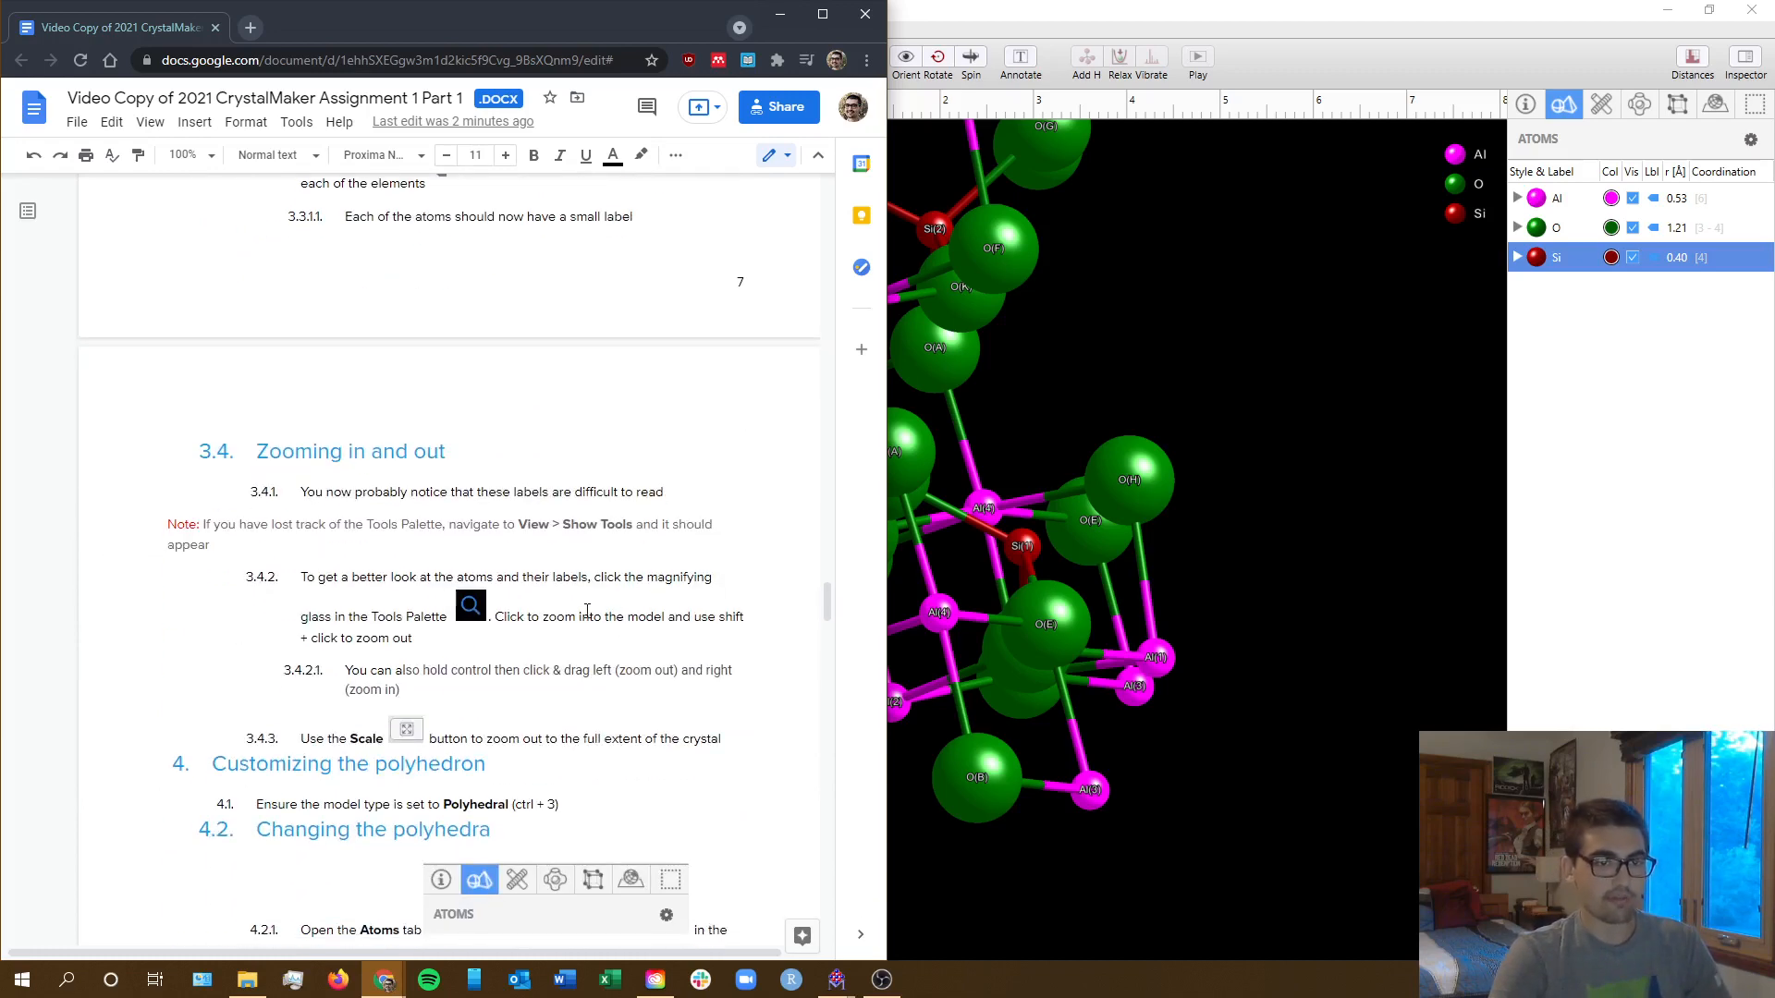
pyautogui.click(1224, 753)
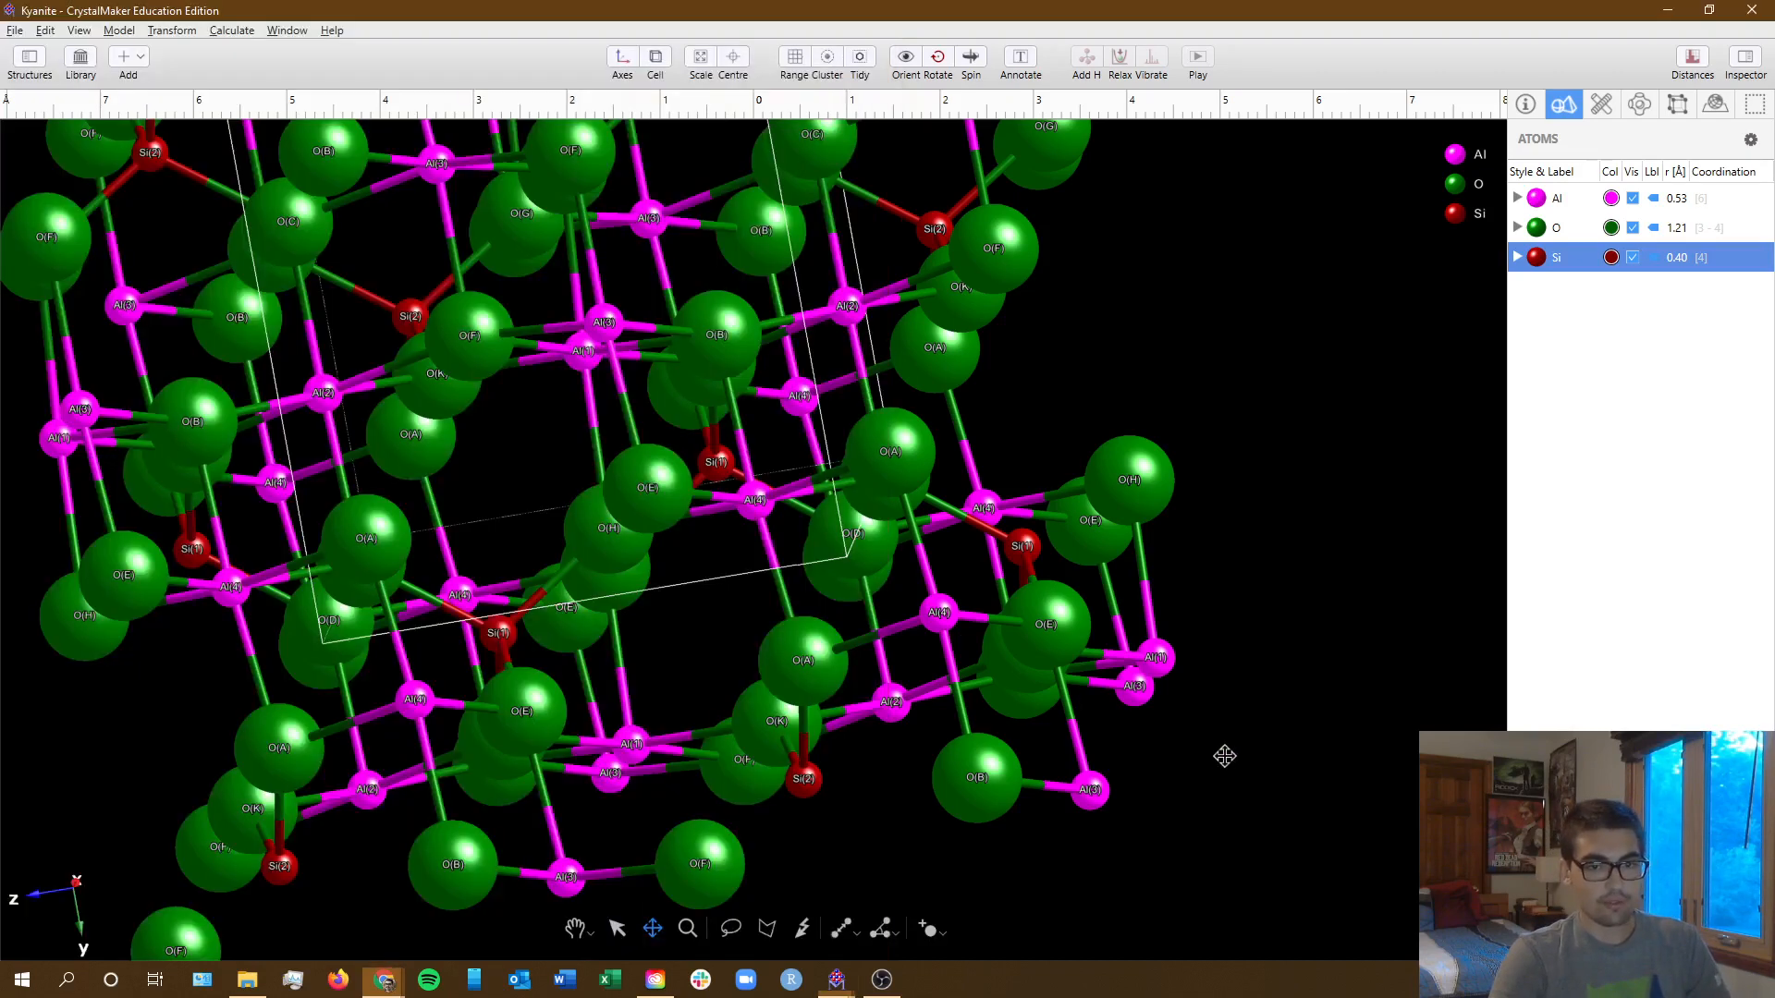
pyautogui.click(695, 931)
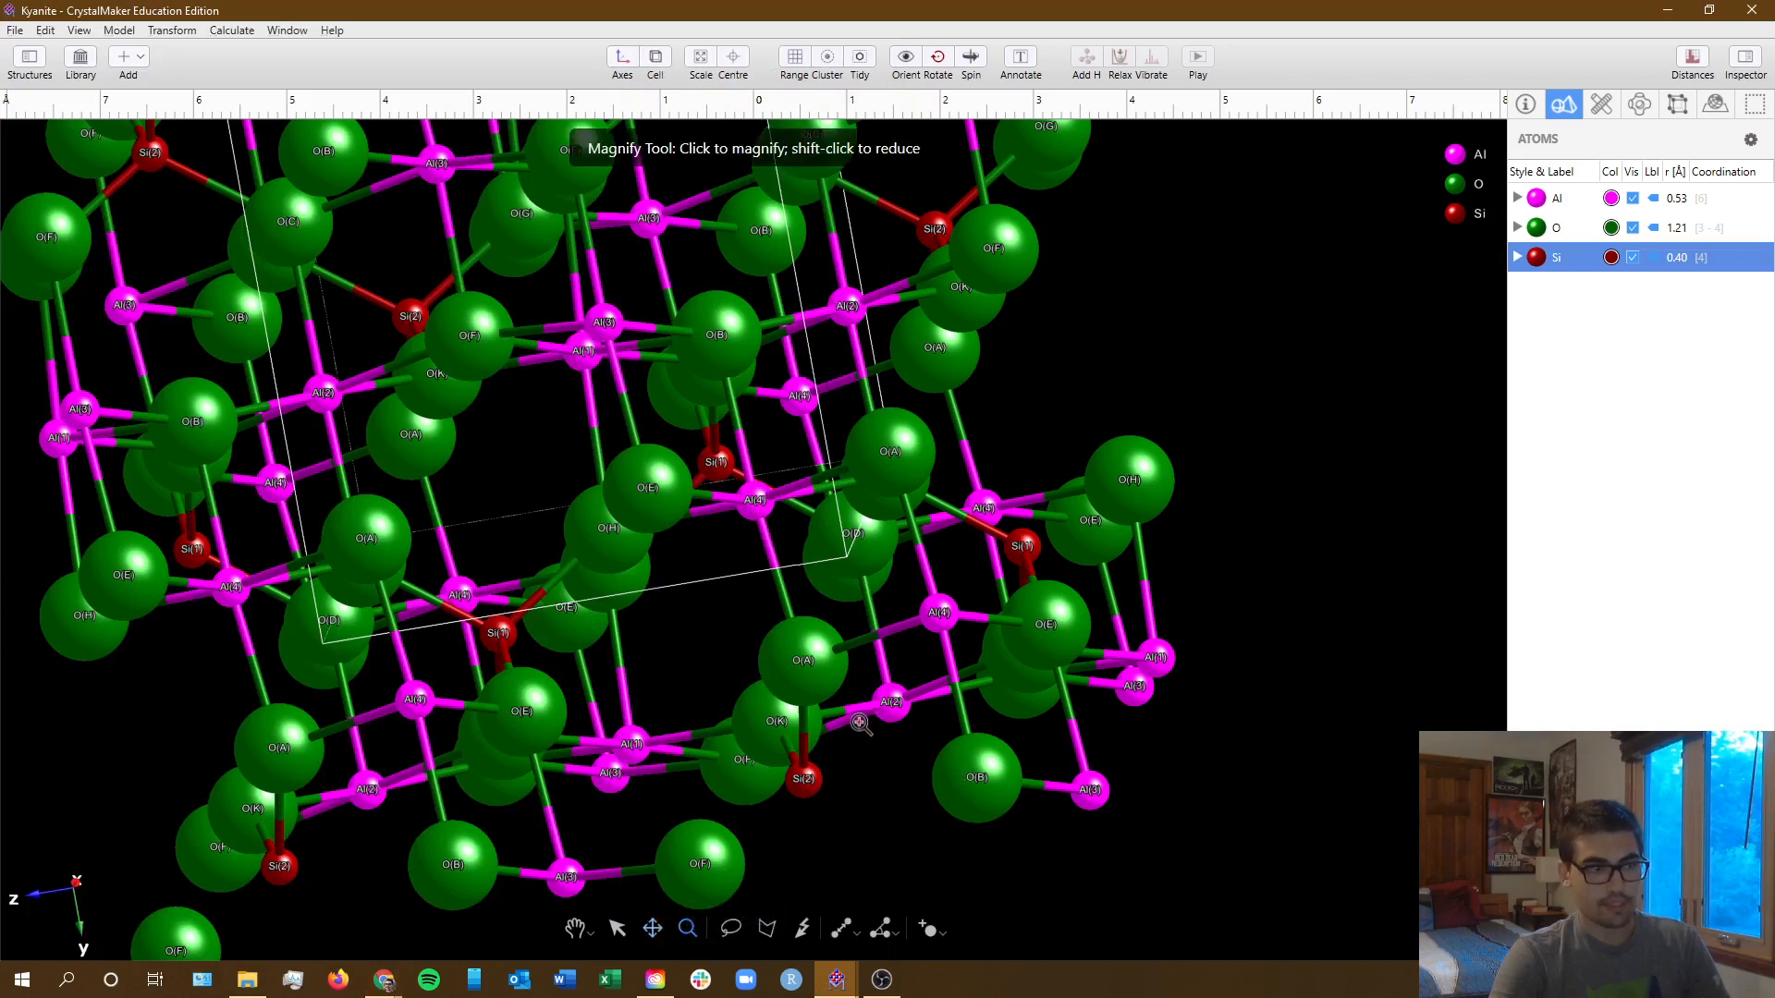
pyautogui.click(980, 773)
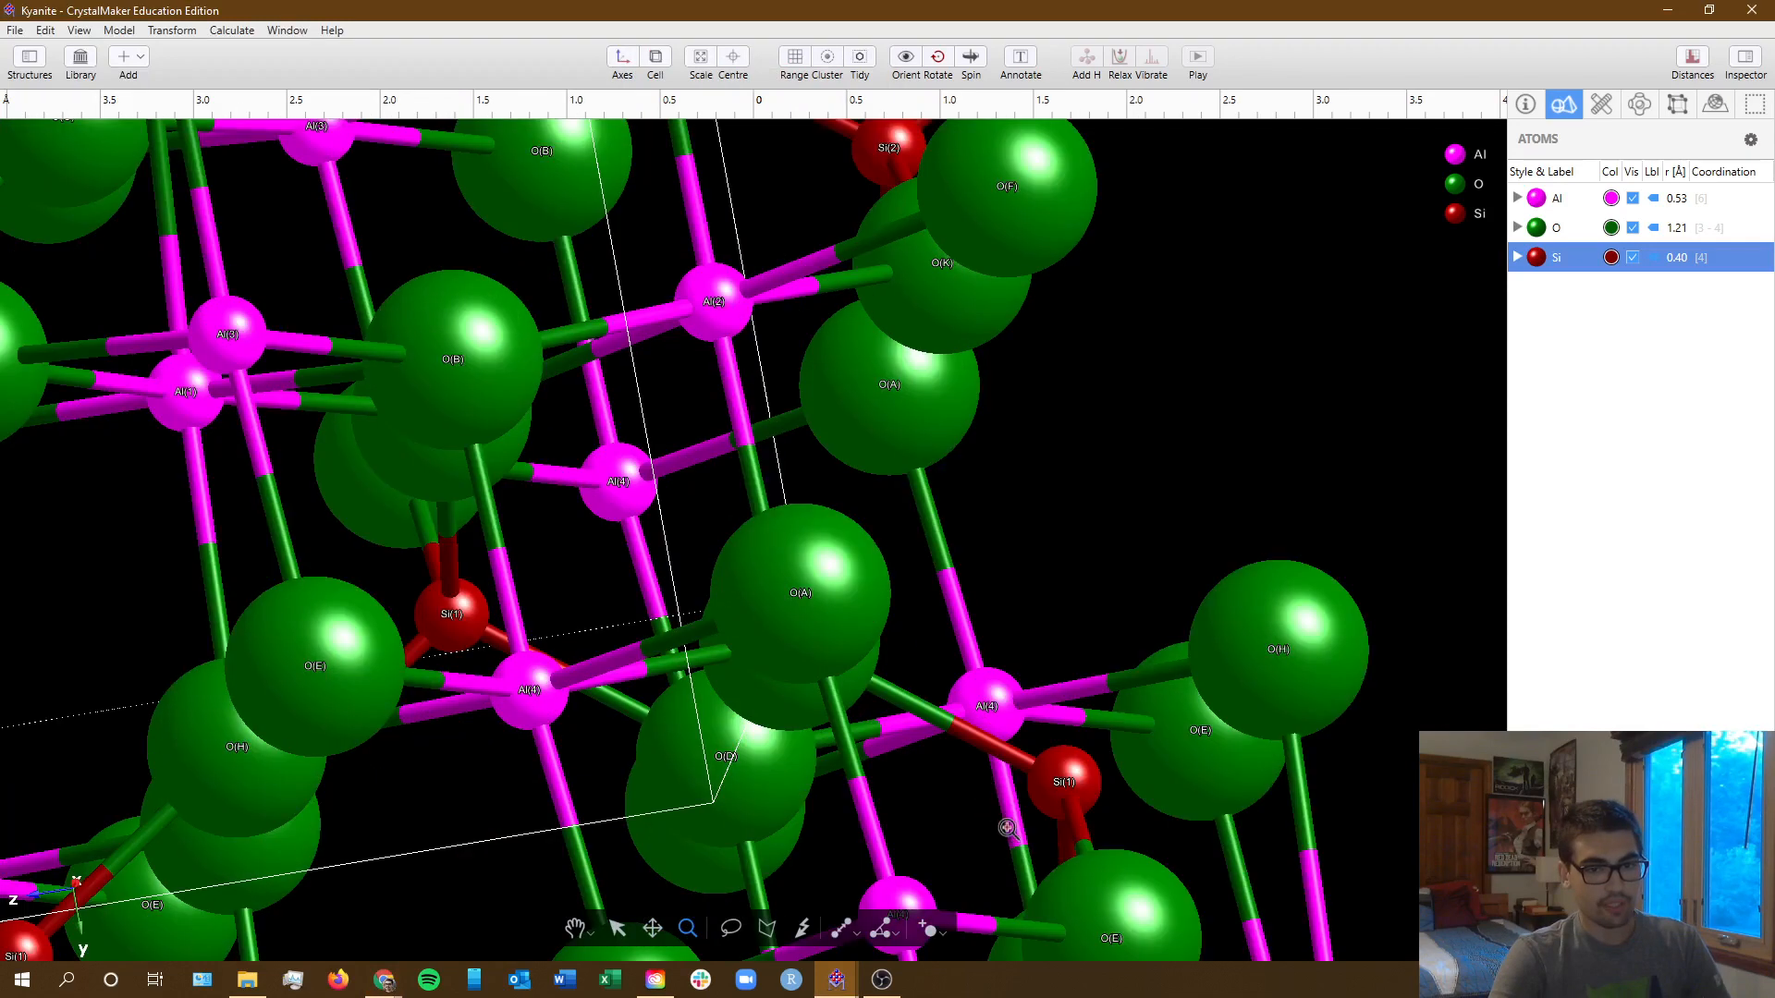
pyautogui.click(1003, 825)
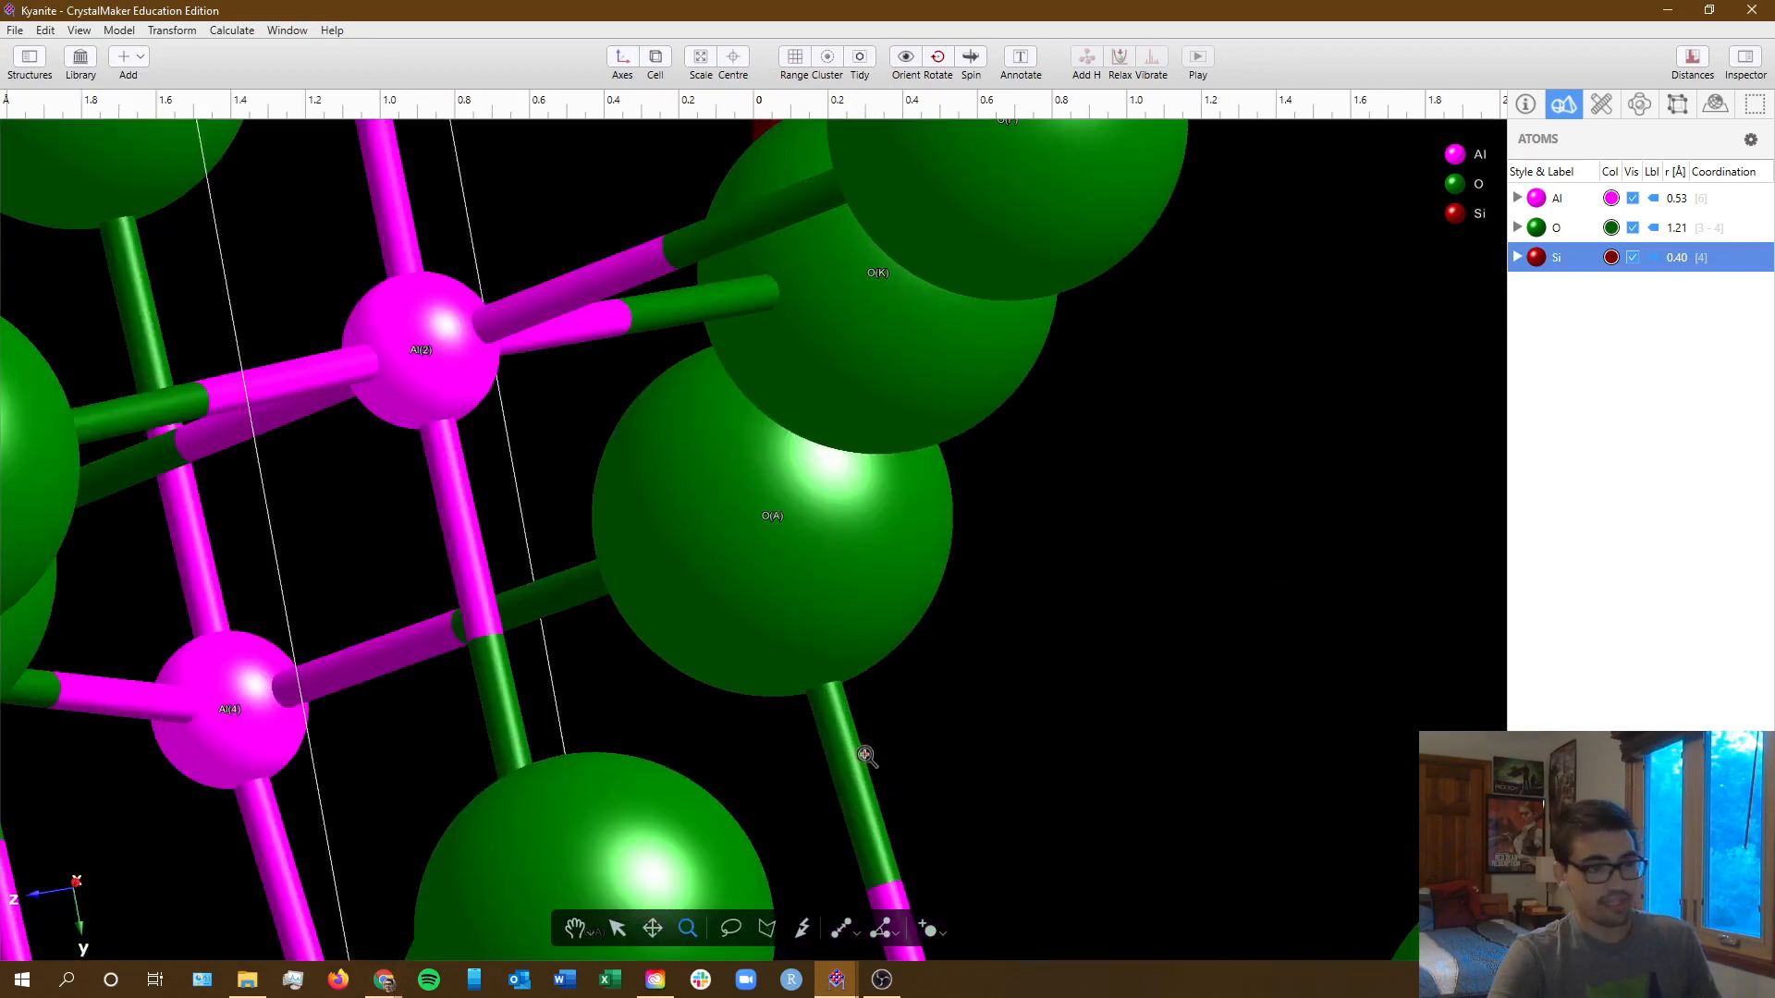
# - Reduce the kyanite model with the Magnify tool until most of the crystal fits in view, and test magnifying and reducing it again
pyautogui.keyDown('alt'); pyautogui.click(788, 562); pyautogui.keyUp('alt')
pyautogui.keyDown('alt'); pyautogui.click(788, 562); pyautogui.keyUp('alt')
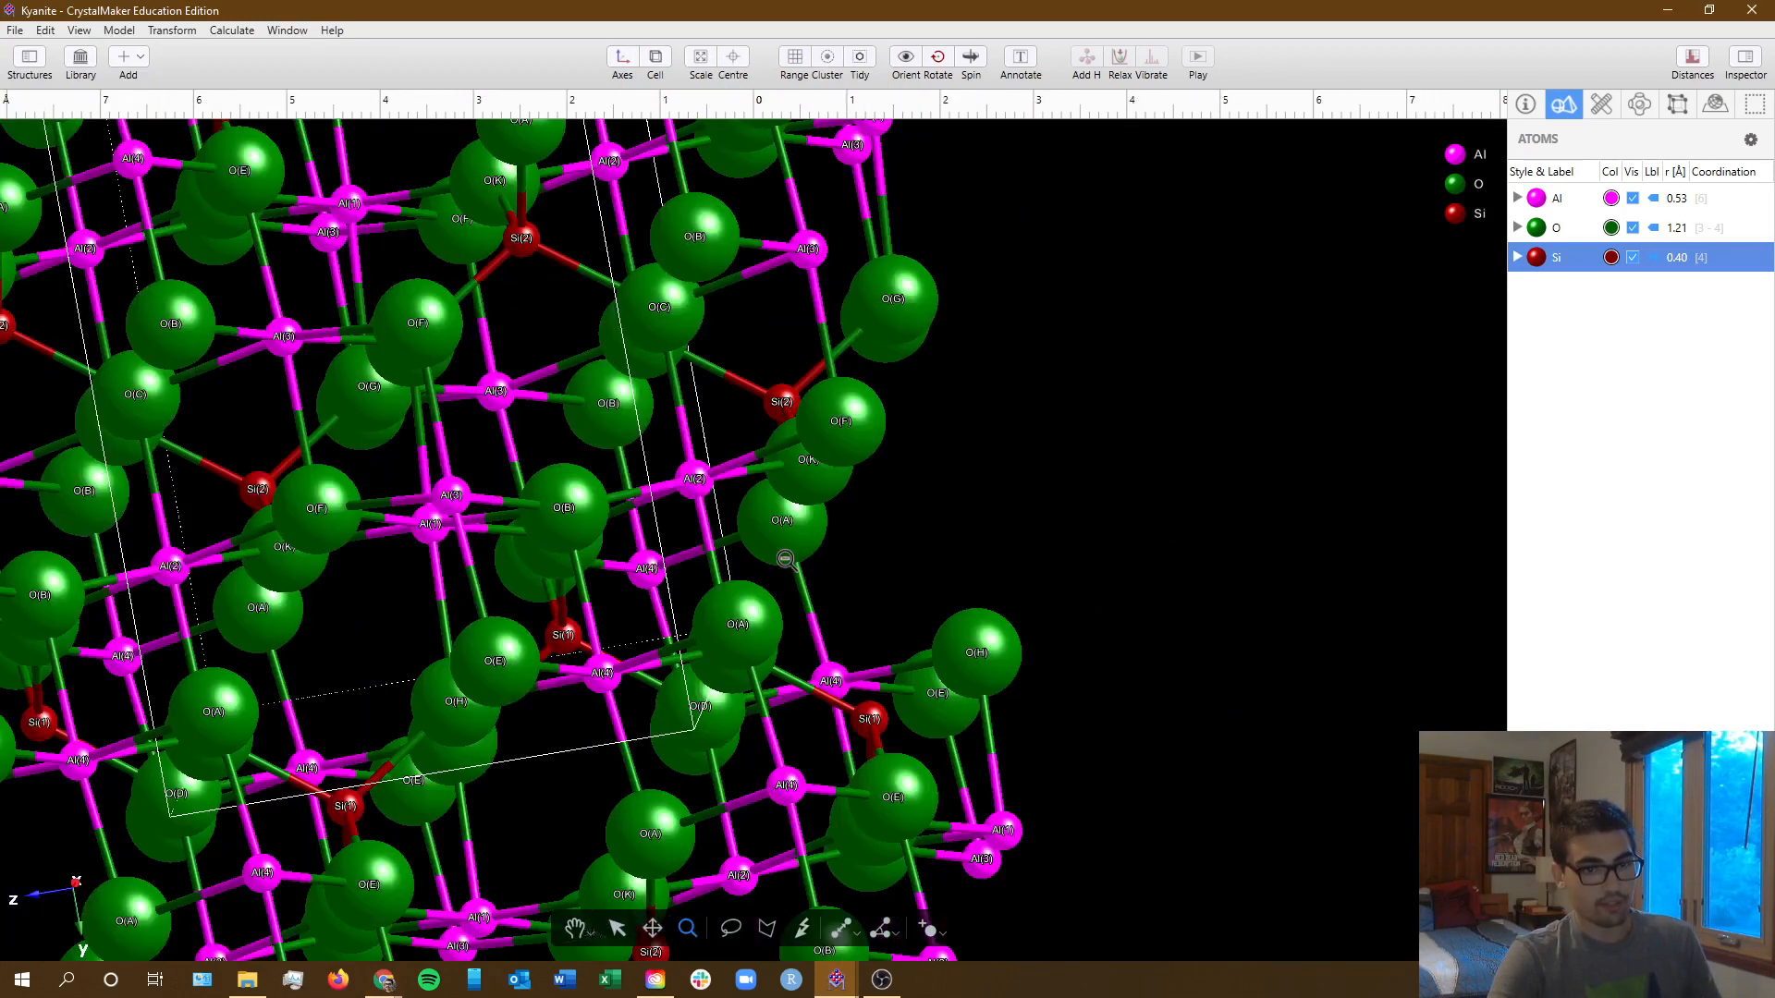
pyautogui.keyDown('alt'); pyautogui.click(789, 562); pyautogui.keyUp('alt')
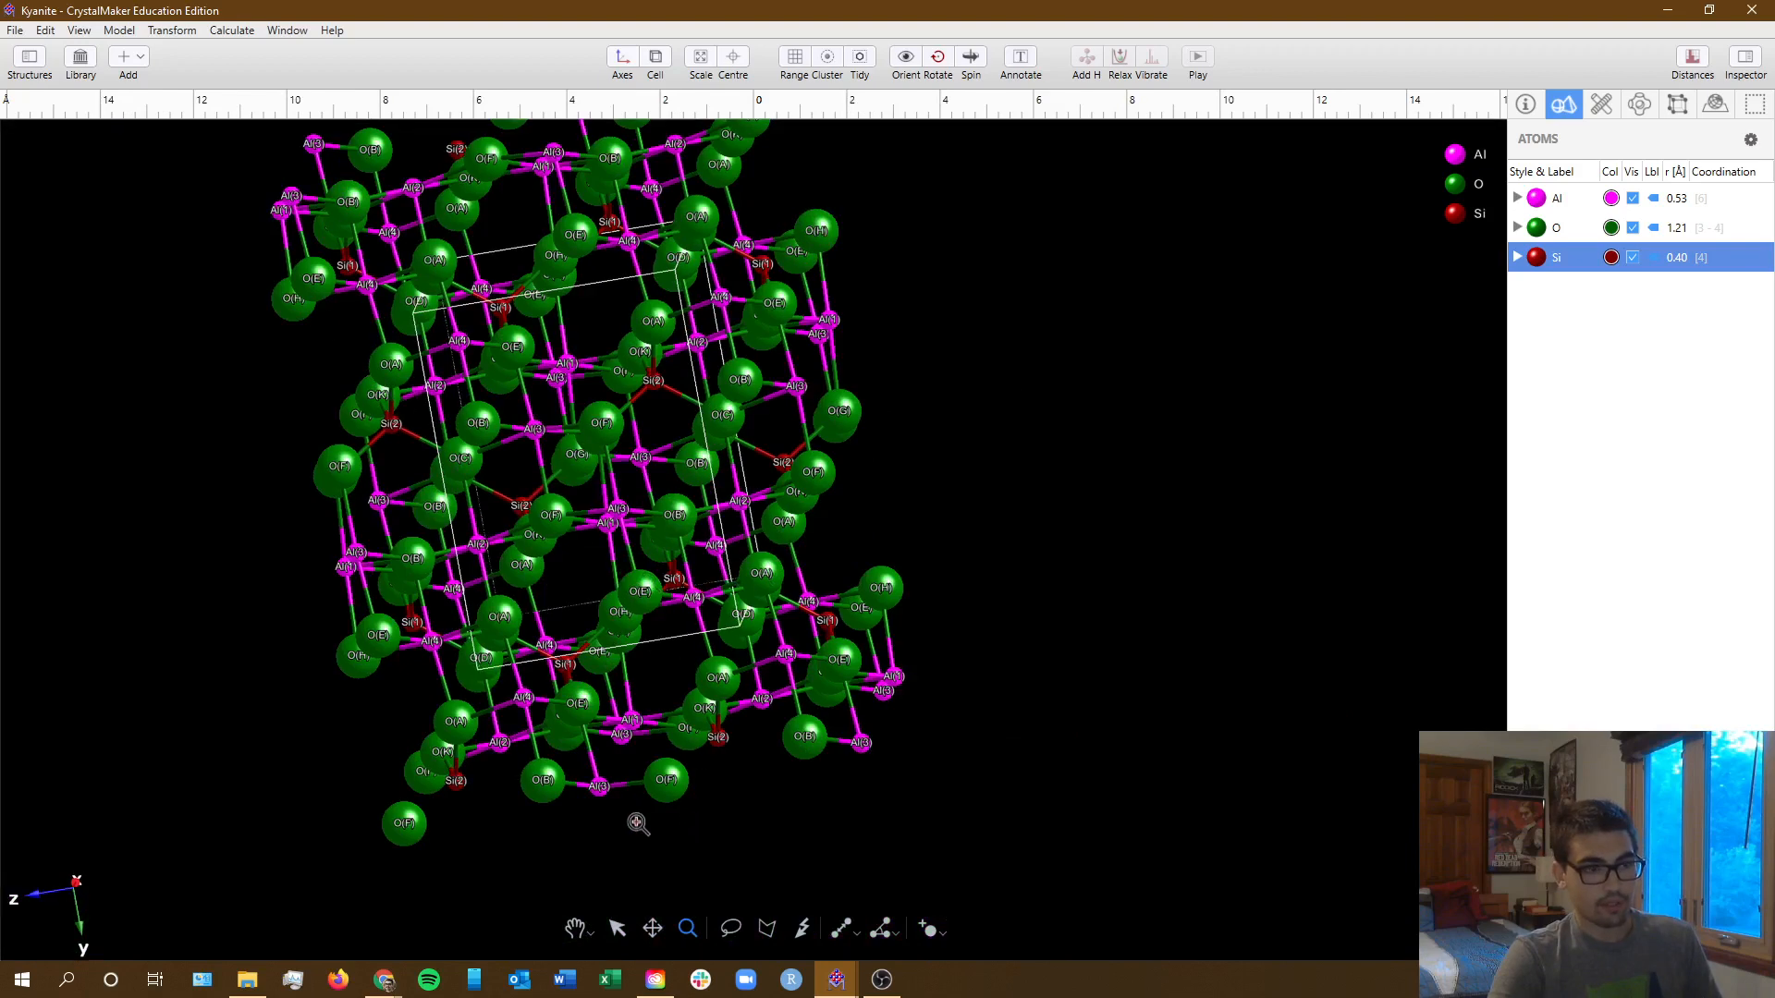
pyautogui.click(439, 842)
pyautogui.keyDown('alt'); pyautogui.click(439, 842); pyautogui.keyUp('alt')
pyautogui.click(439, 842)
pyautogui.keyDown('alt'); pyautogui.click(439, 842); pyautogui.keyUp('alt')
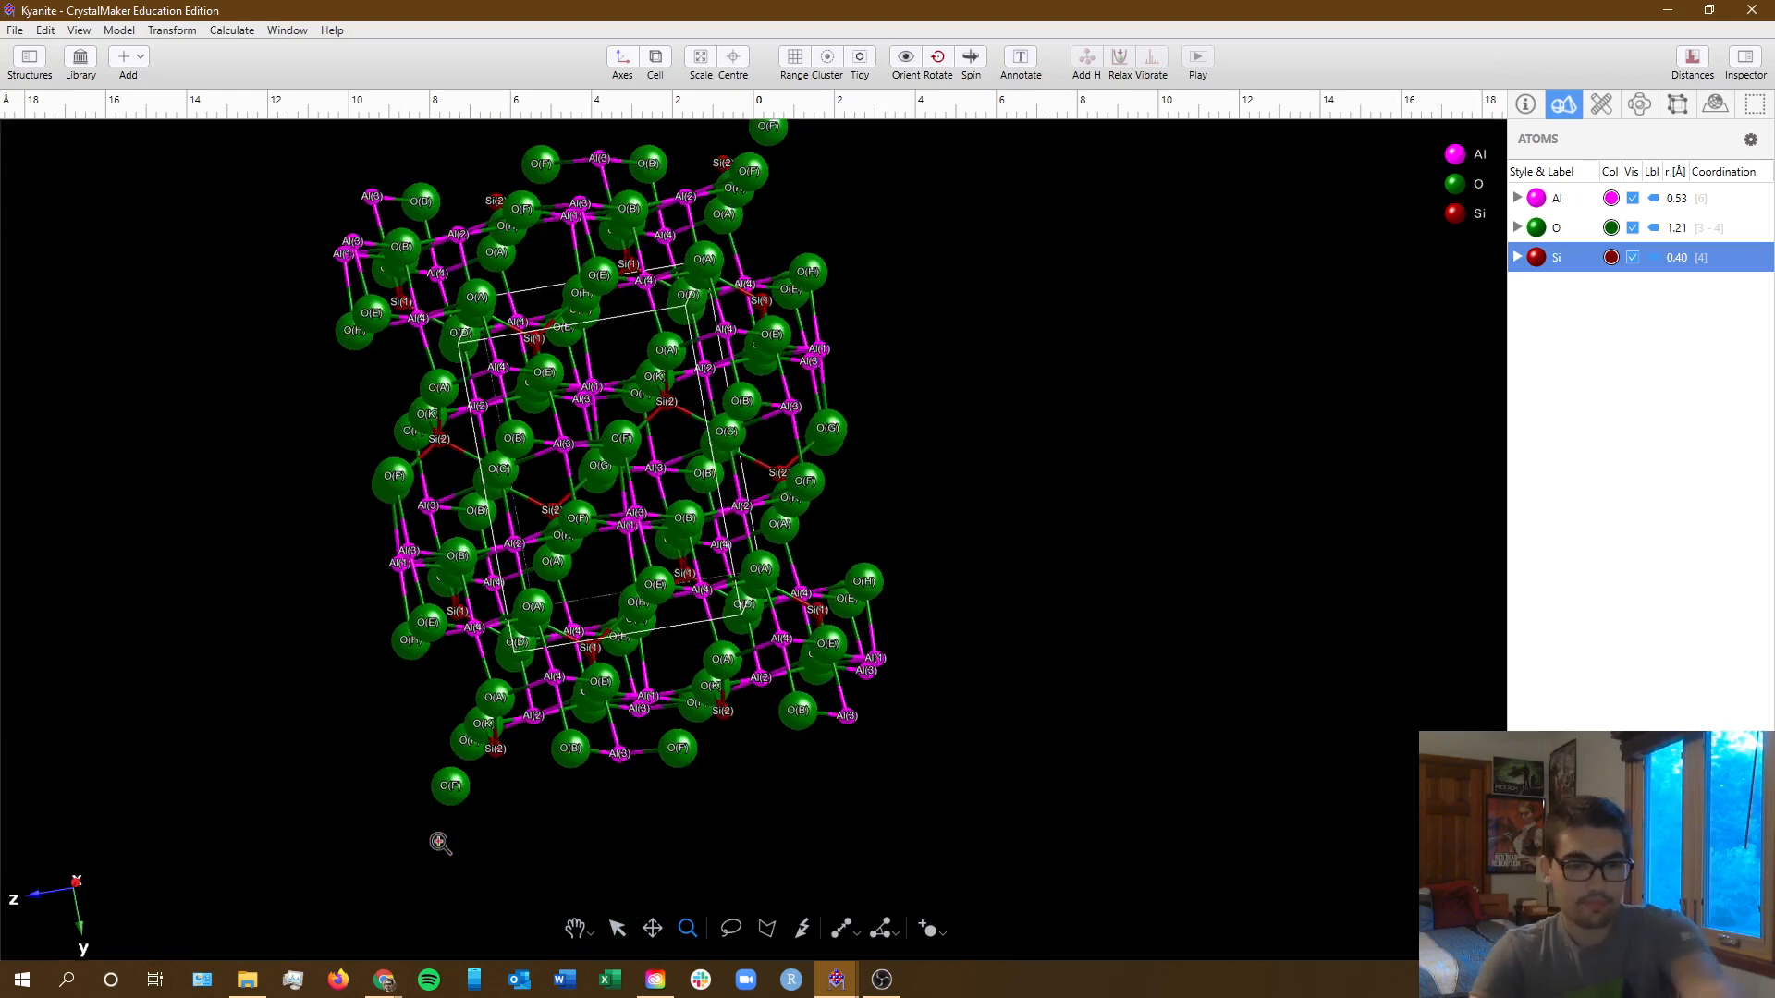
# - Switch back to the Rotate tool, and enlarge the kyanite model and shrink it until the whole crystal is in view
pyautogui.click(575, 927)
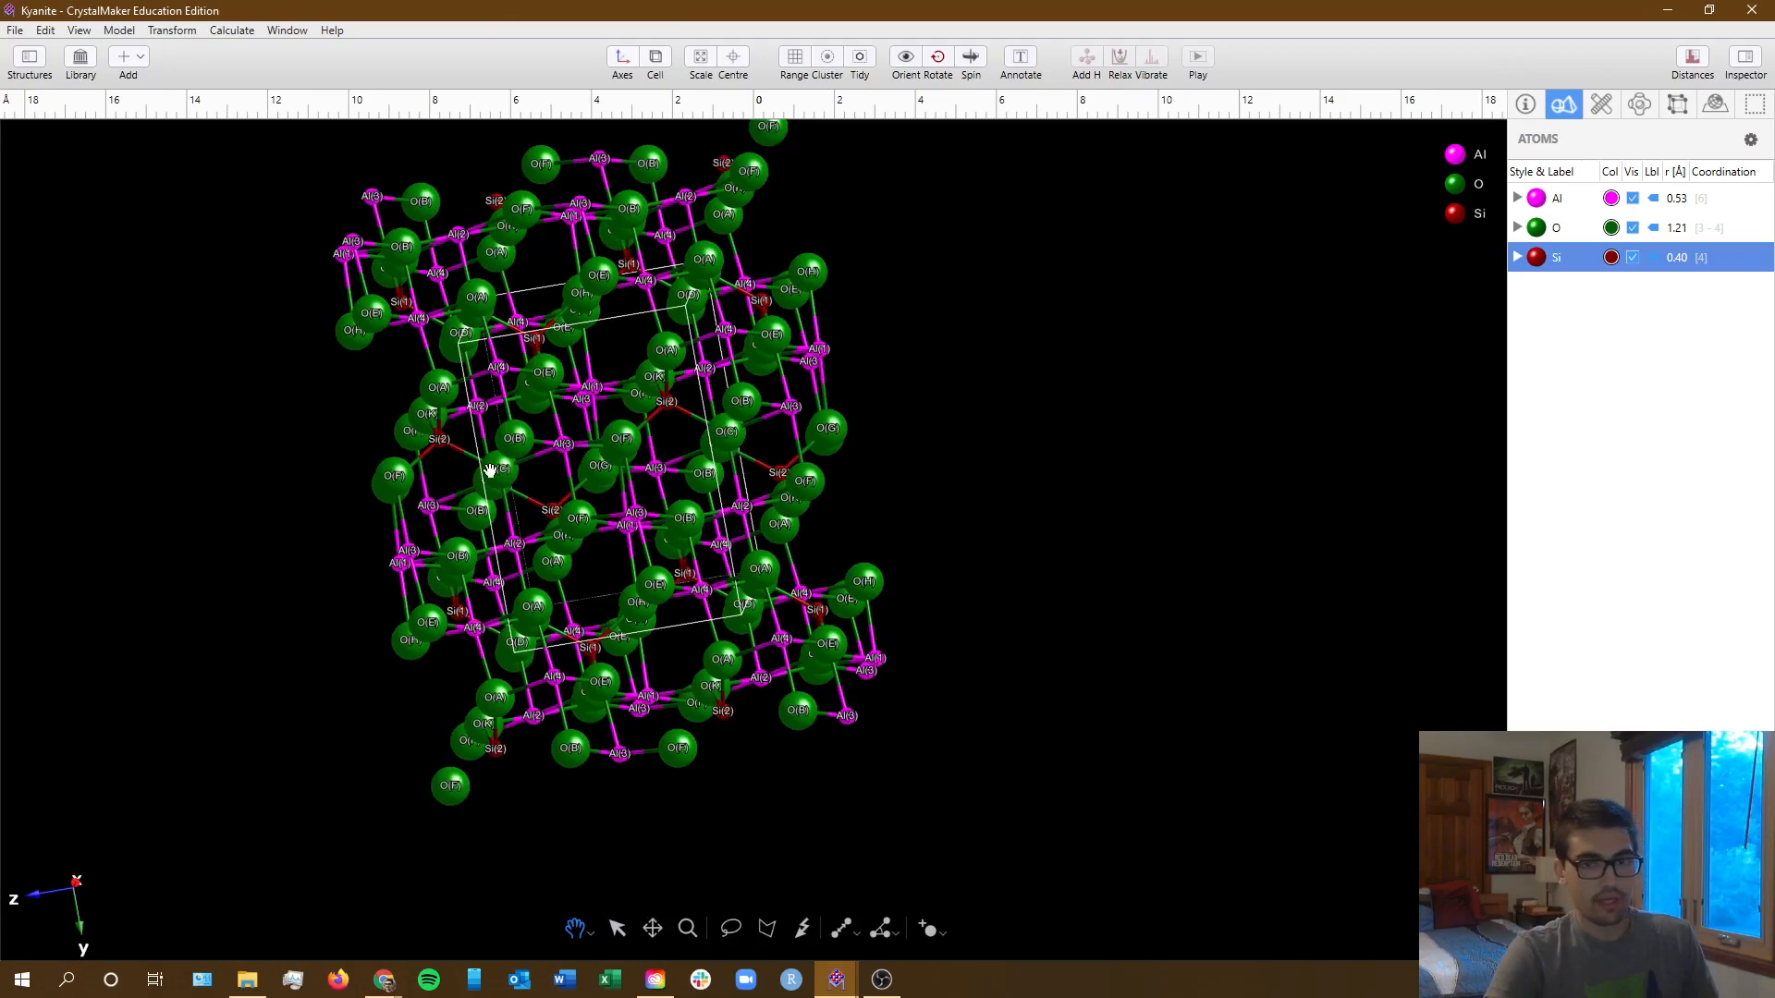
pyautogui.scroll(10, 490, 470)
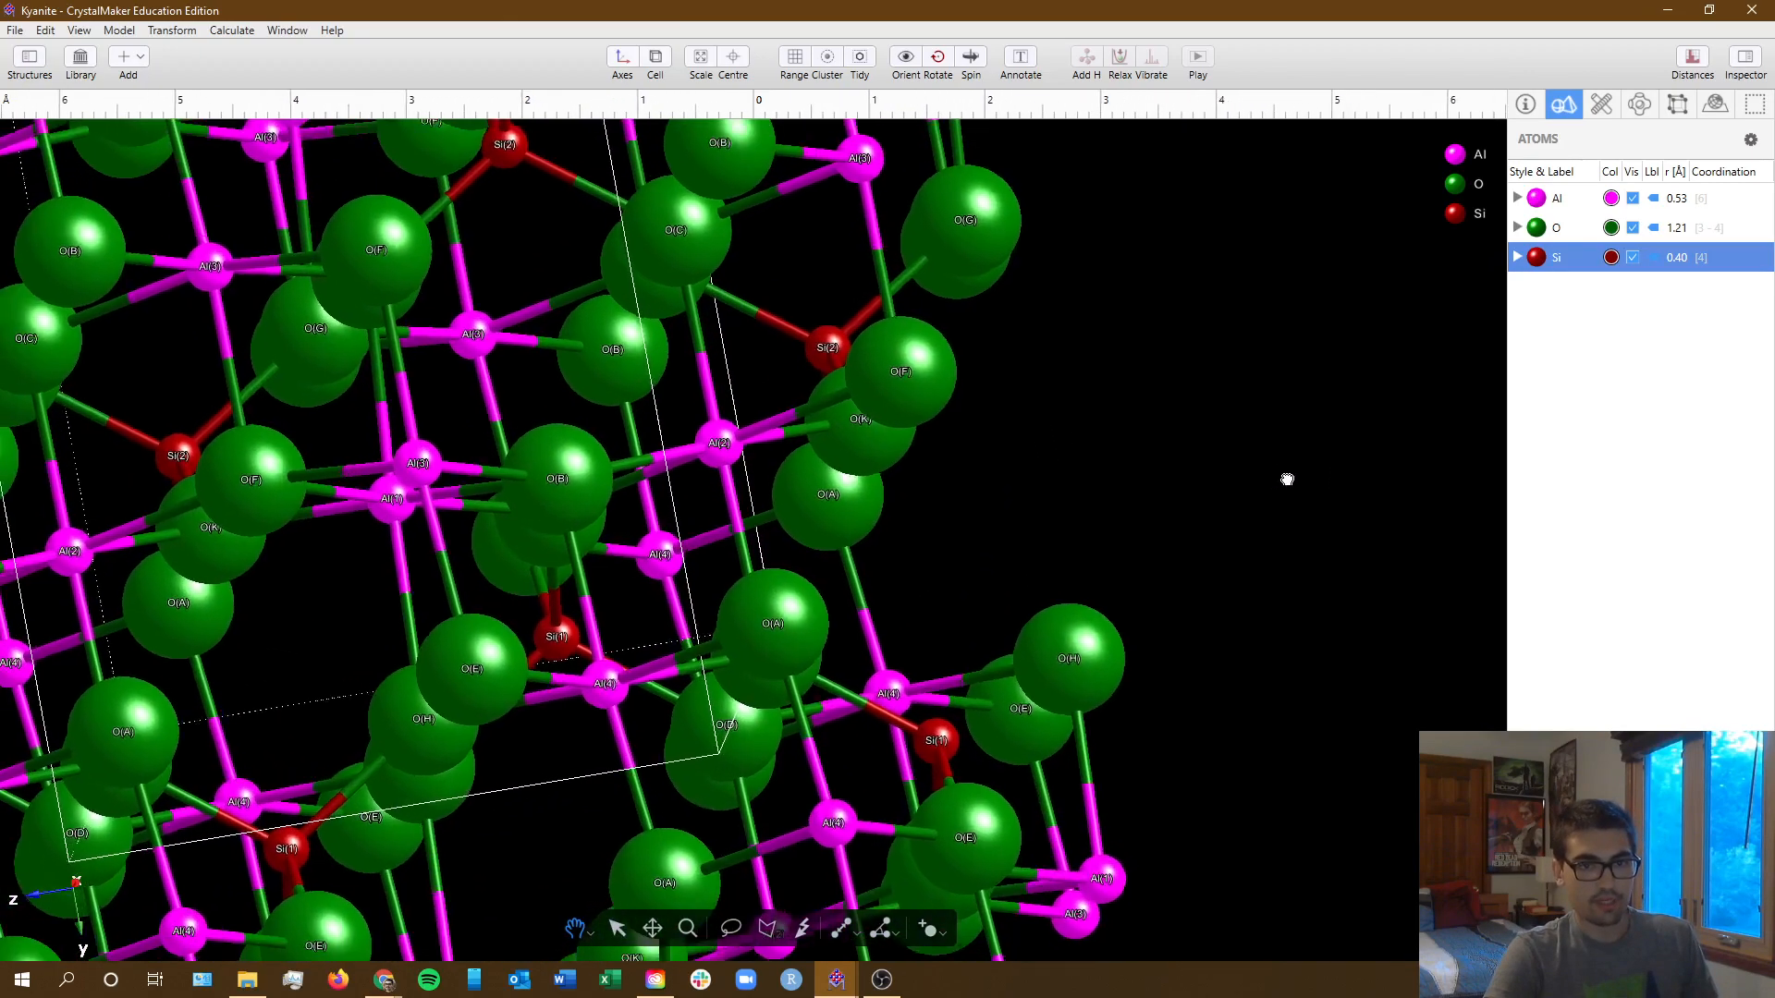
pyautogui.scroll(-5, 1286, 479)
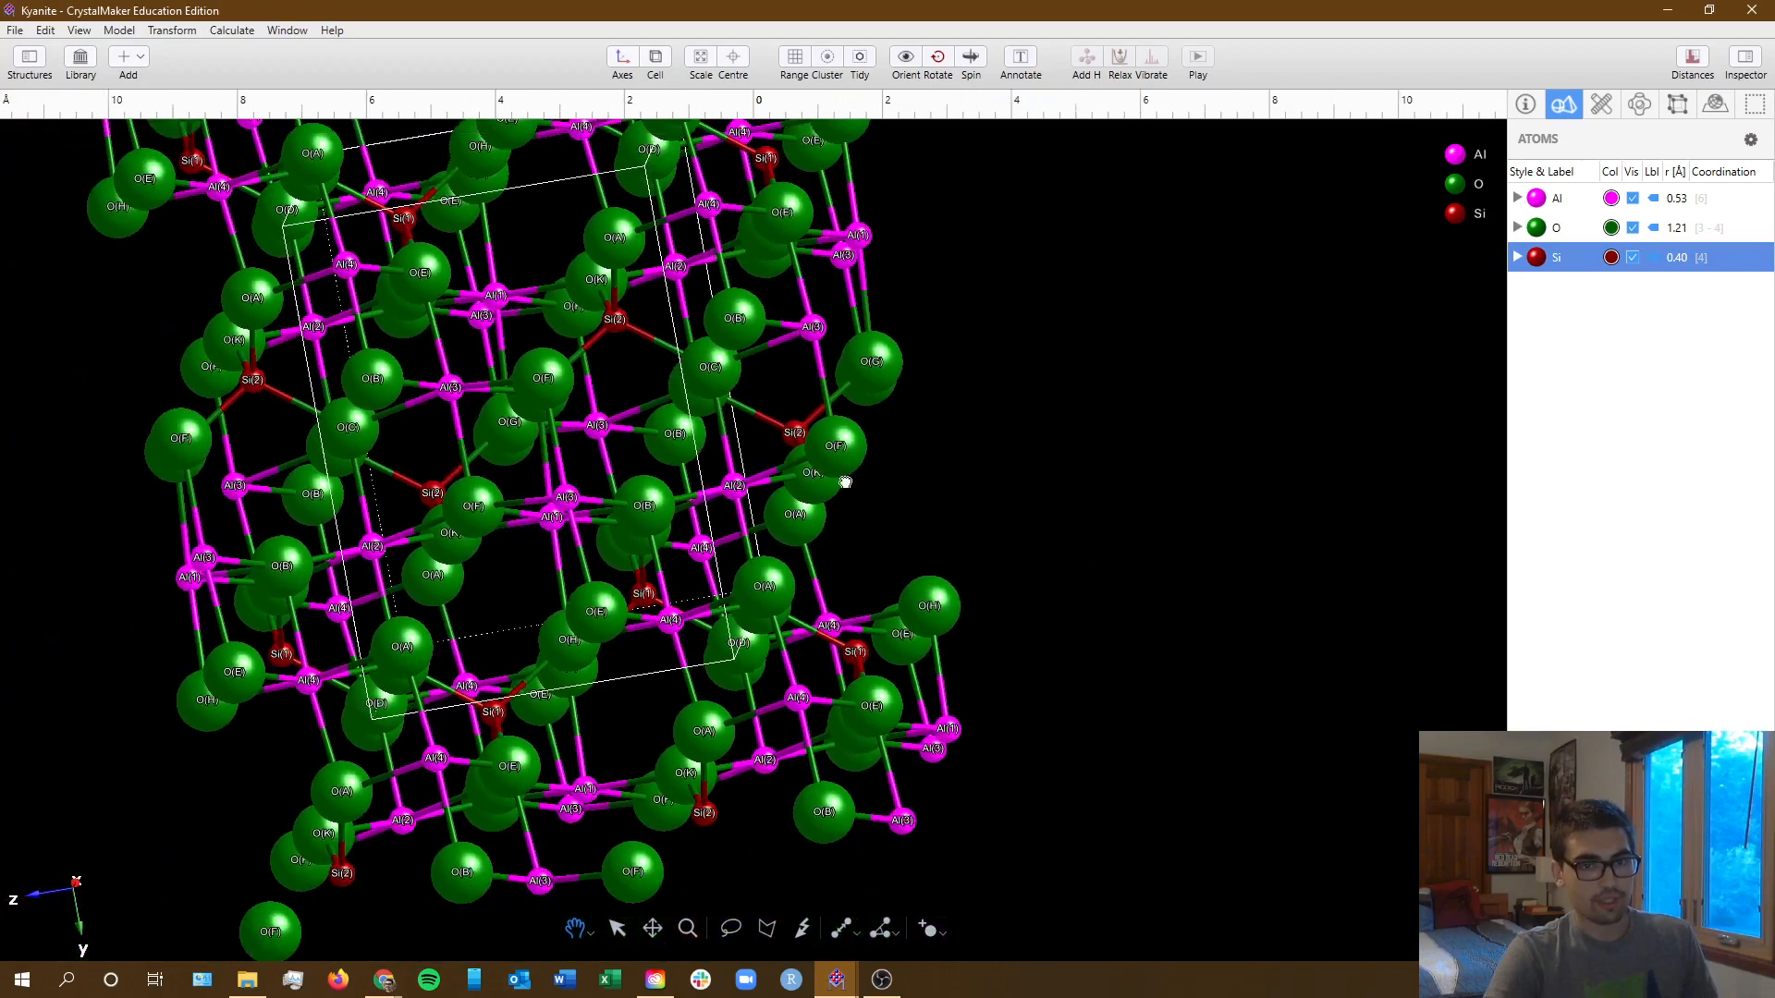
pyautogui.scroll(-5, 845, 482)
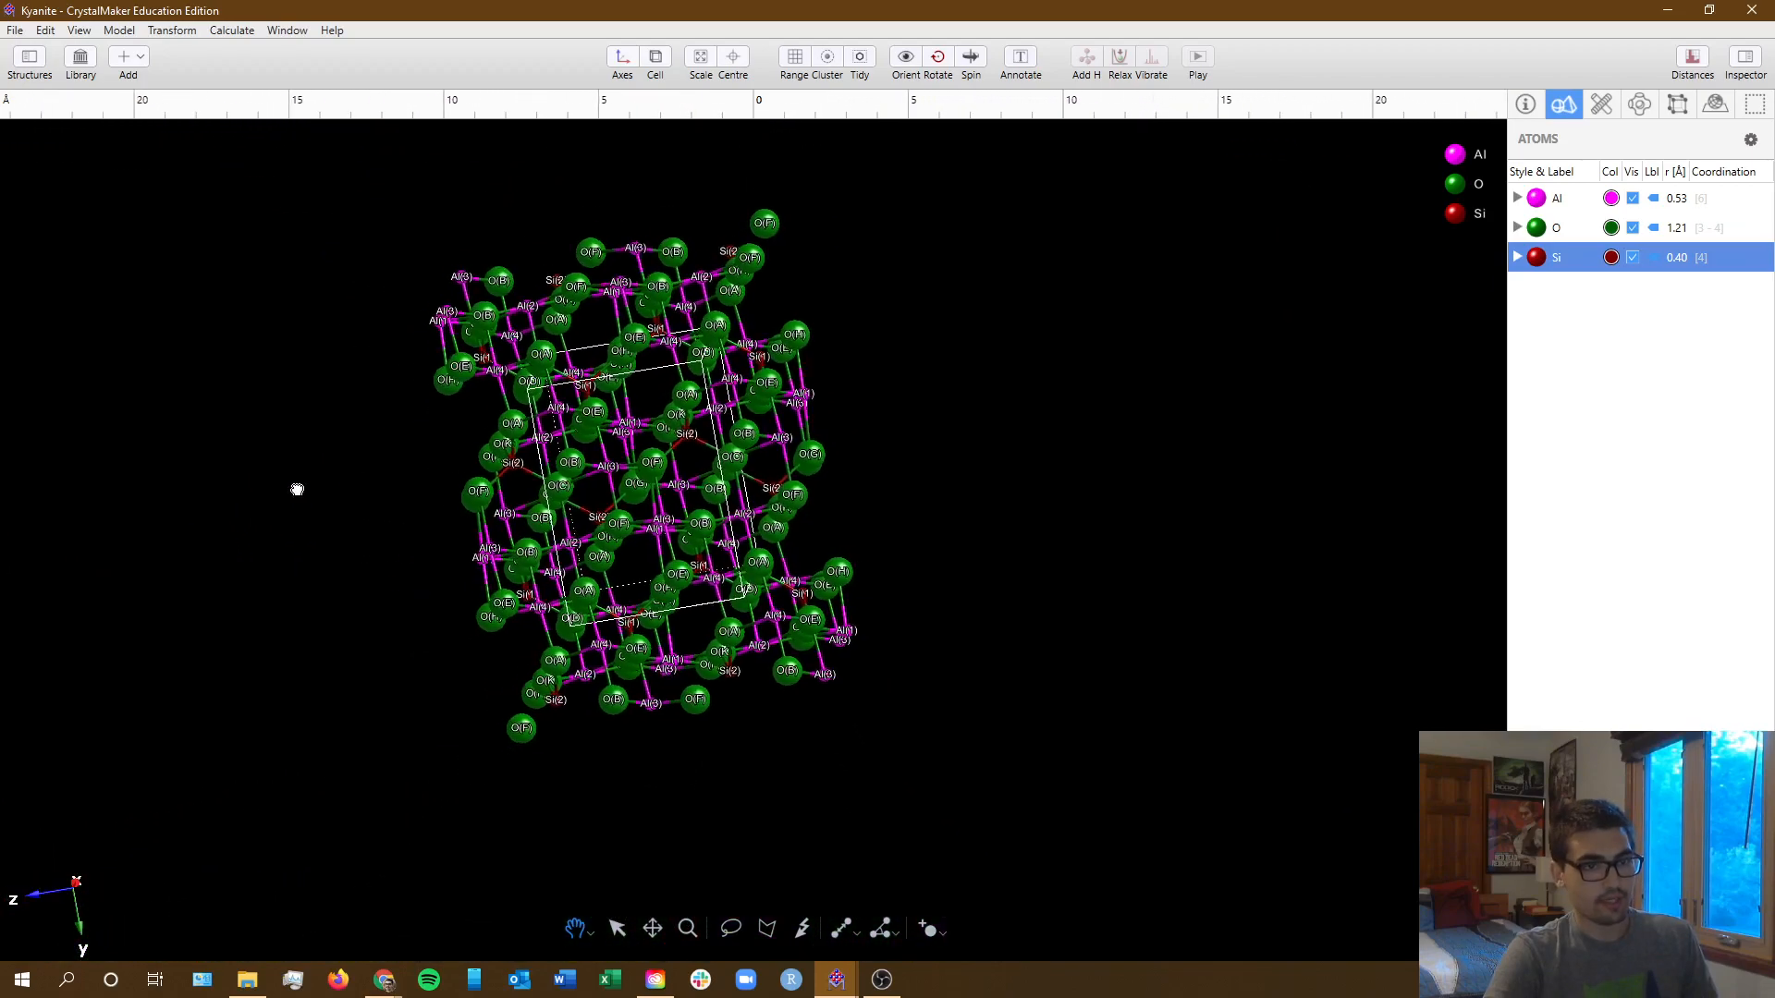
# - Reduce and enlarge the kyanite model again, keeping the whole labelled crystal in view
pyautogui.scroll(-3, 297, 489)
pyautogui.scroll(2, 87, 499)
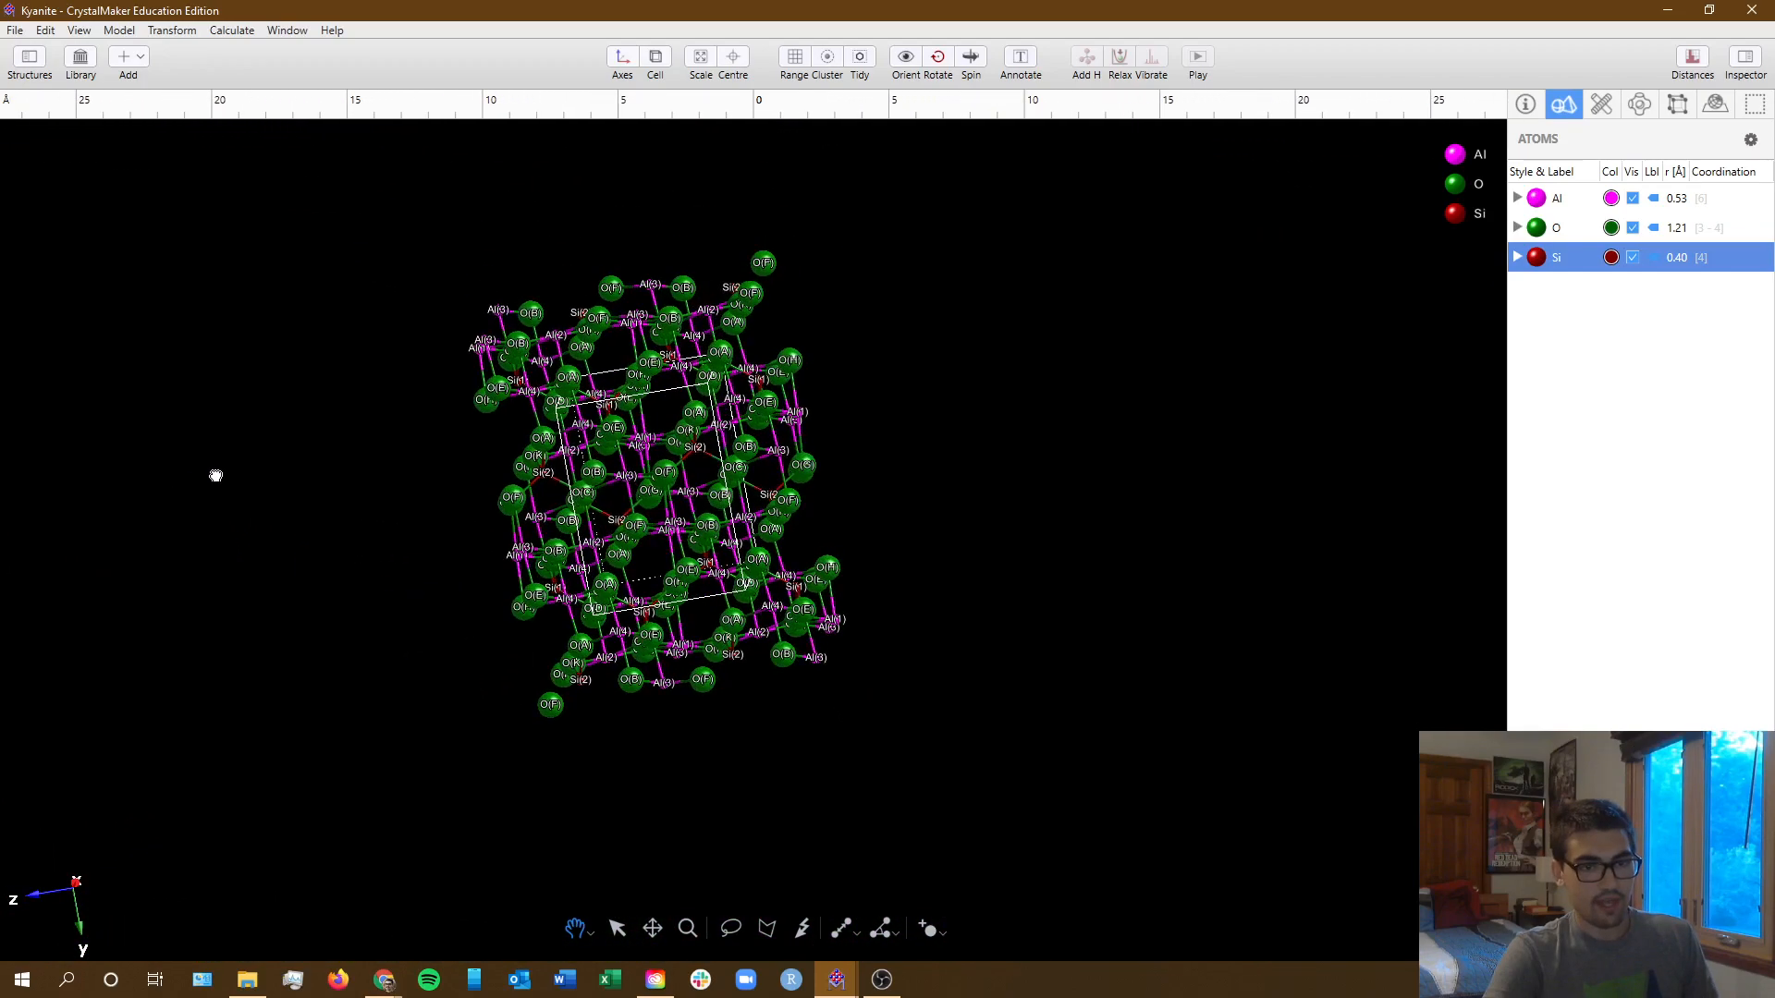
pyautogui.moveTo(216, 476); pyautogui.dragTo(5, 698)
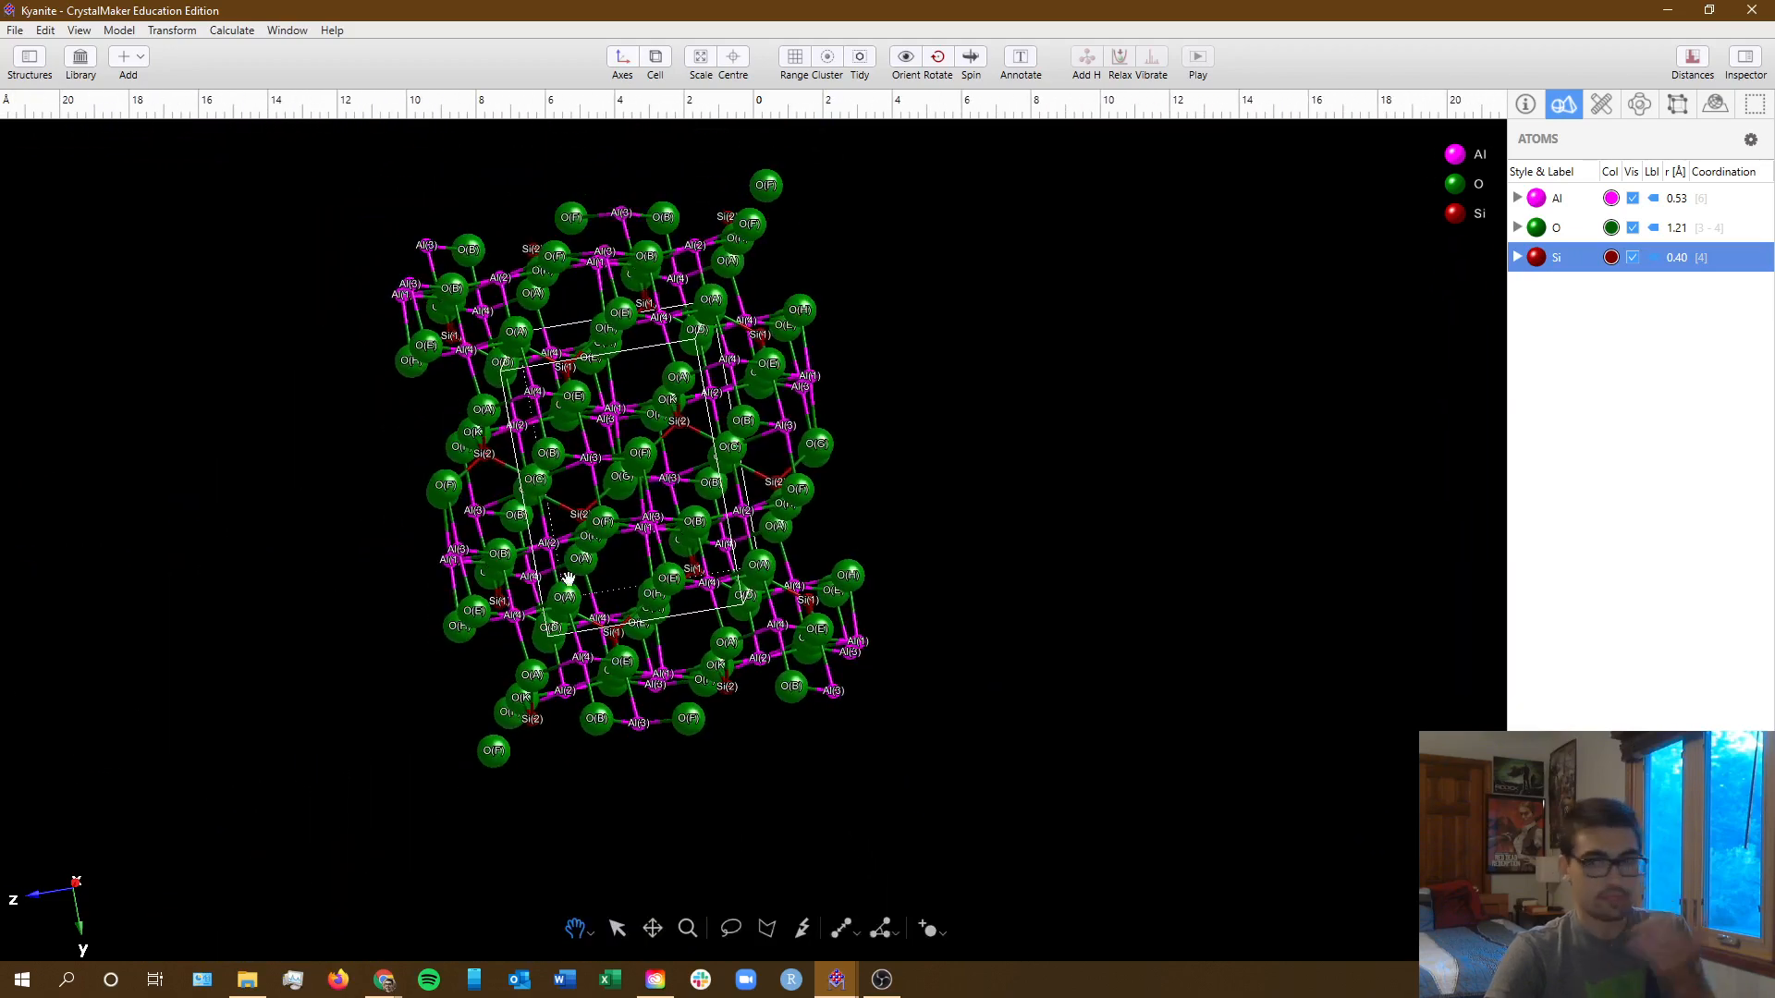
# - Read section 4 on customizing the polyhedron in the assignment document, and return to CrystalMaker
pyautogui.hotkey('alt', 'Tab')
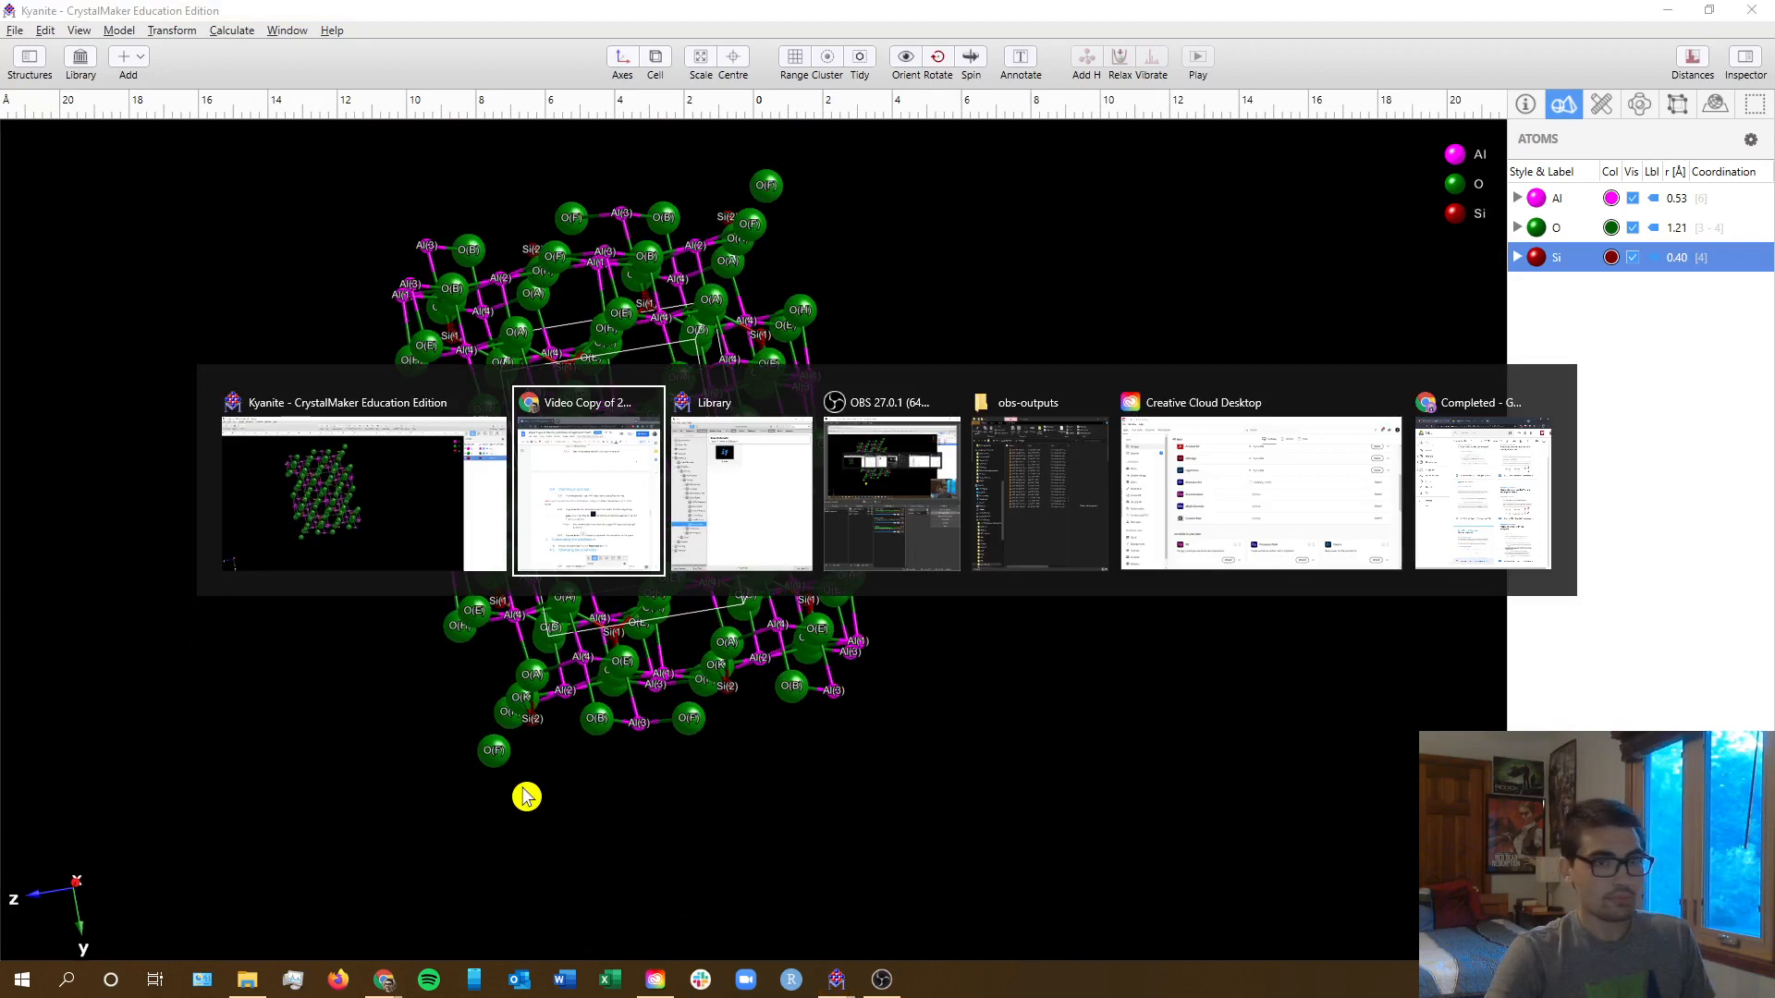
pyautogui.scroll(-3, 657, 702)
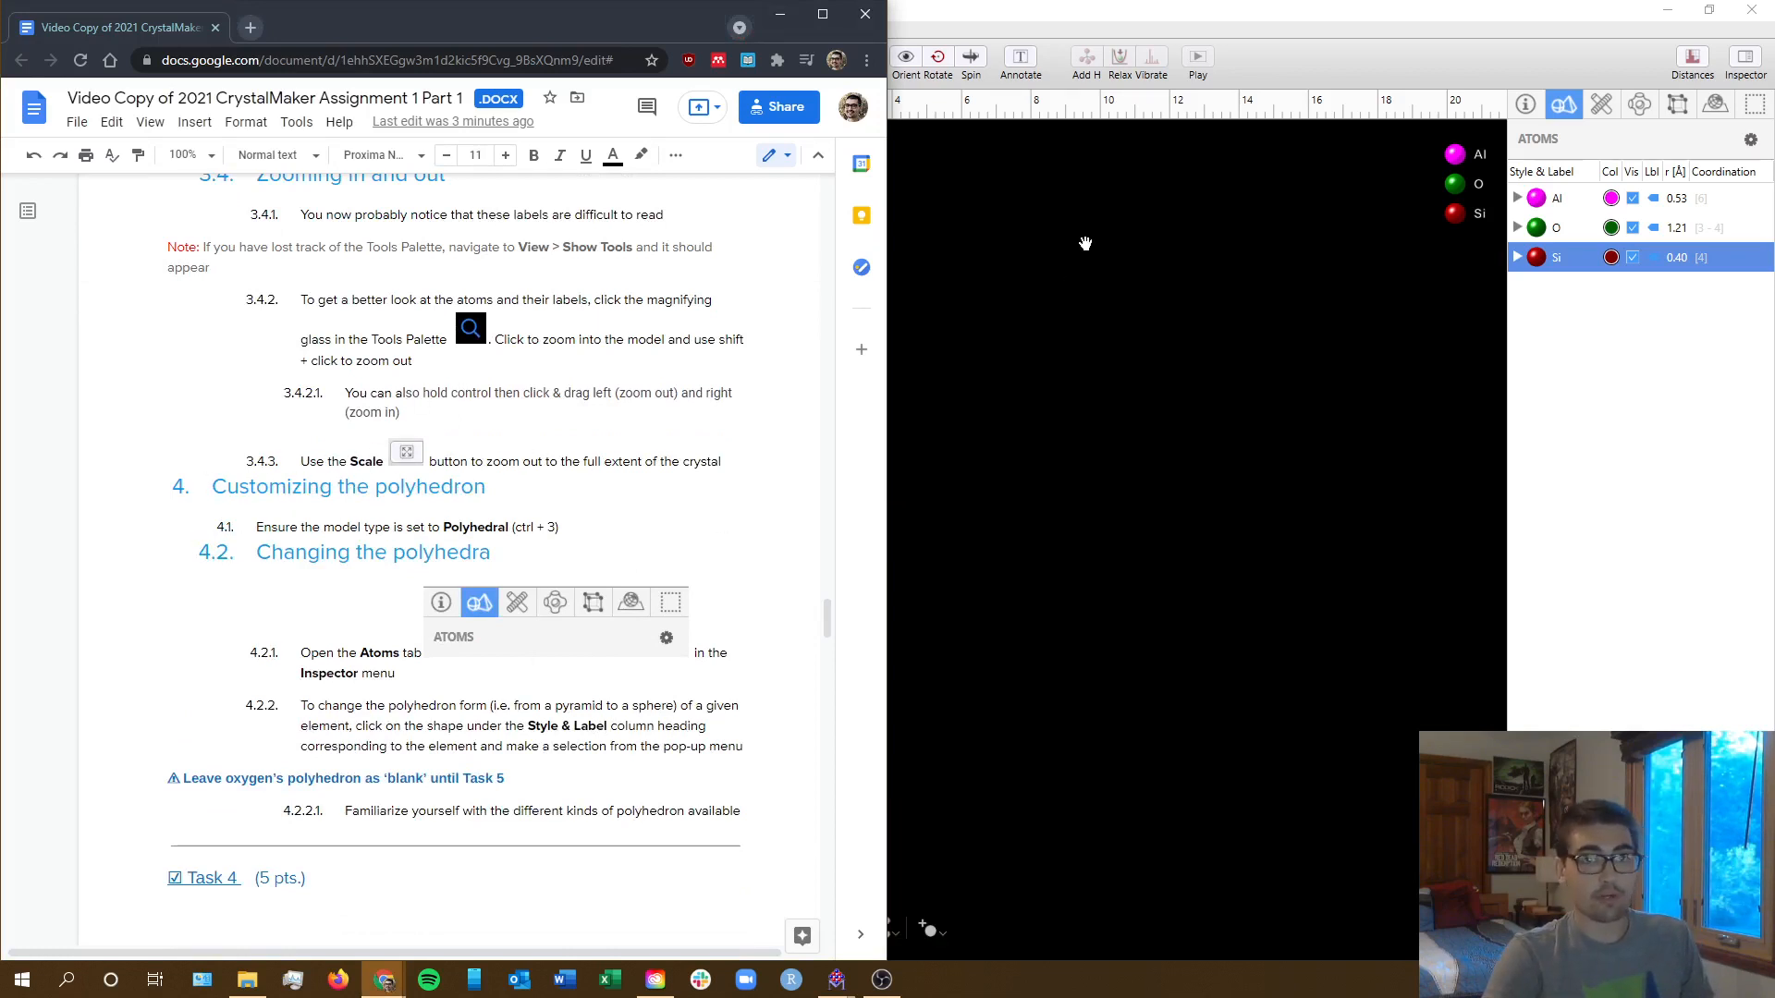
pyautogui.click(932, 196)
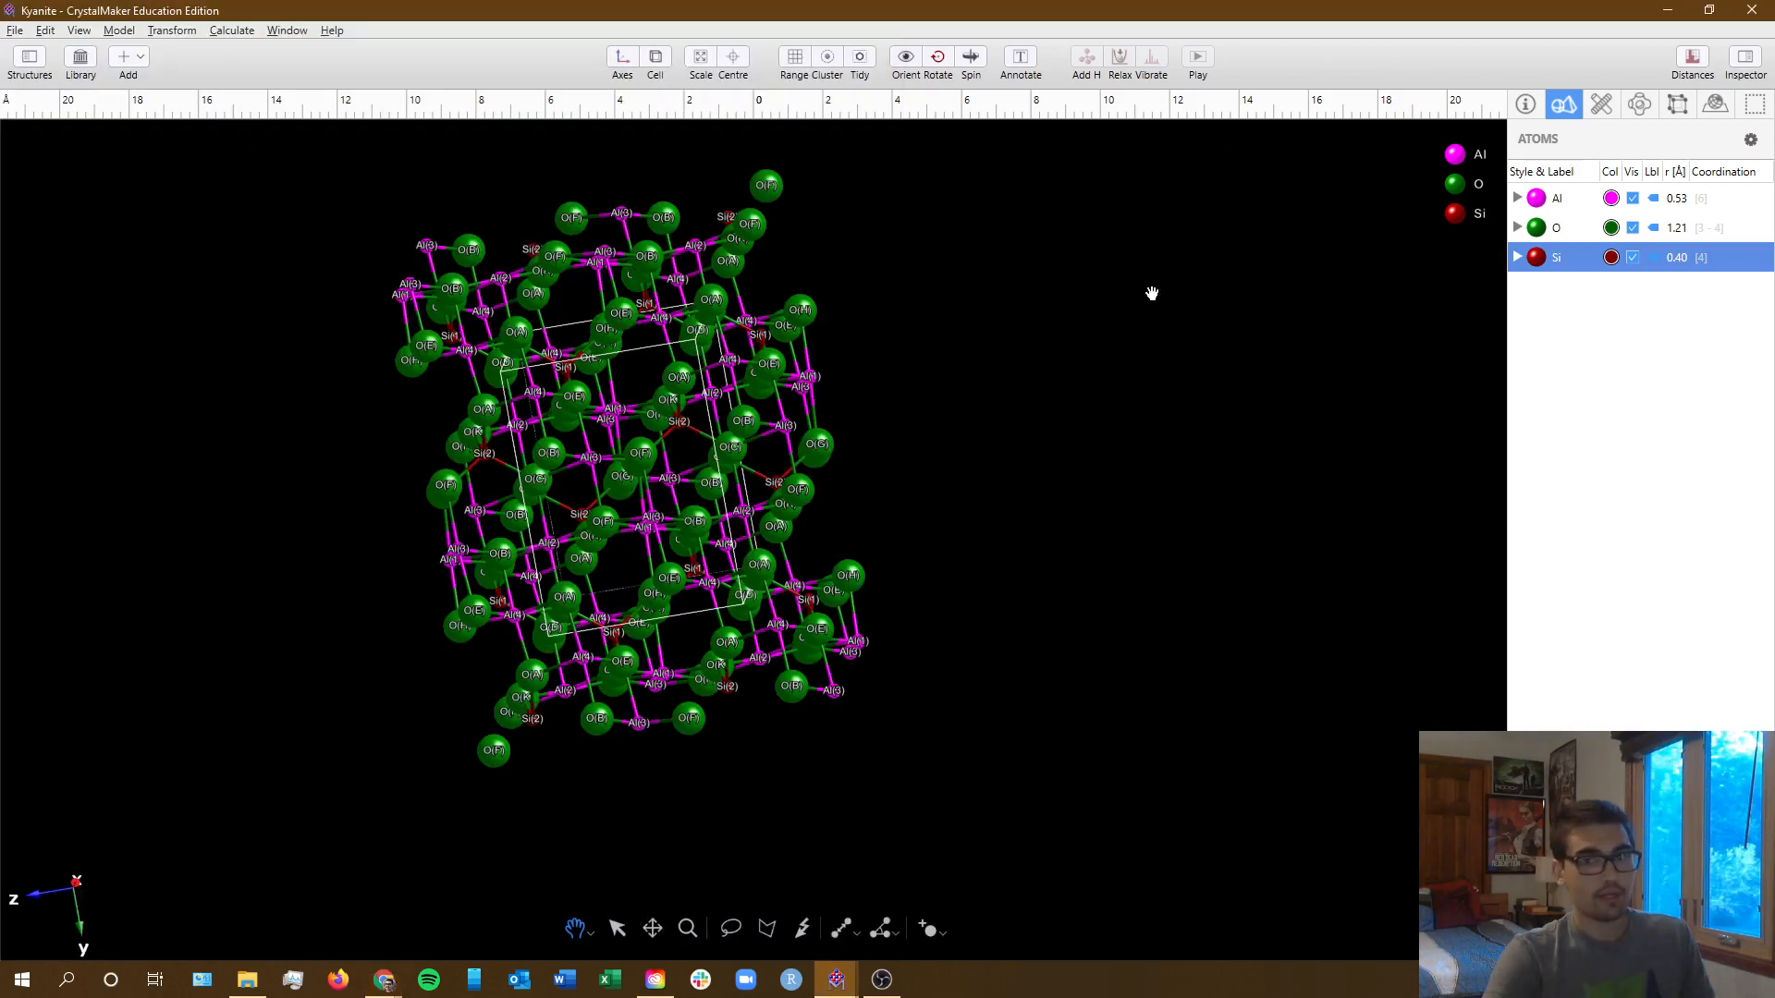
# - Turn off the atom labels for Si, O and Al
pyautogui.click(1656, 257)
pyautogui.click(1656, 227)
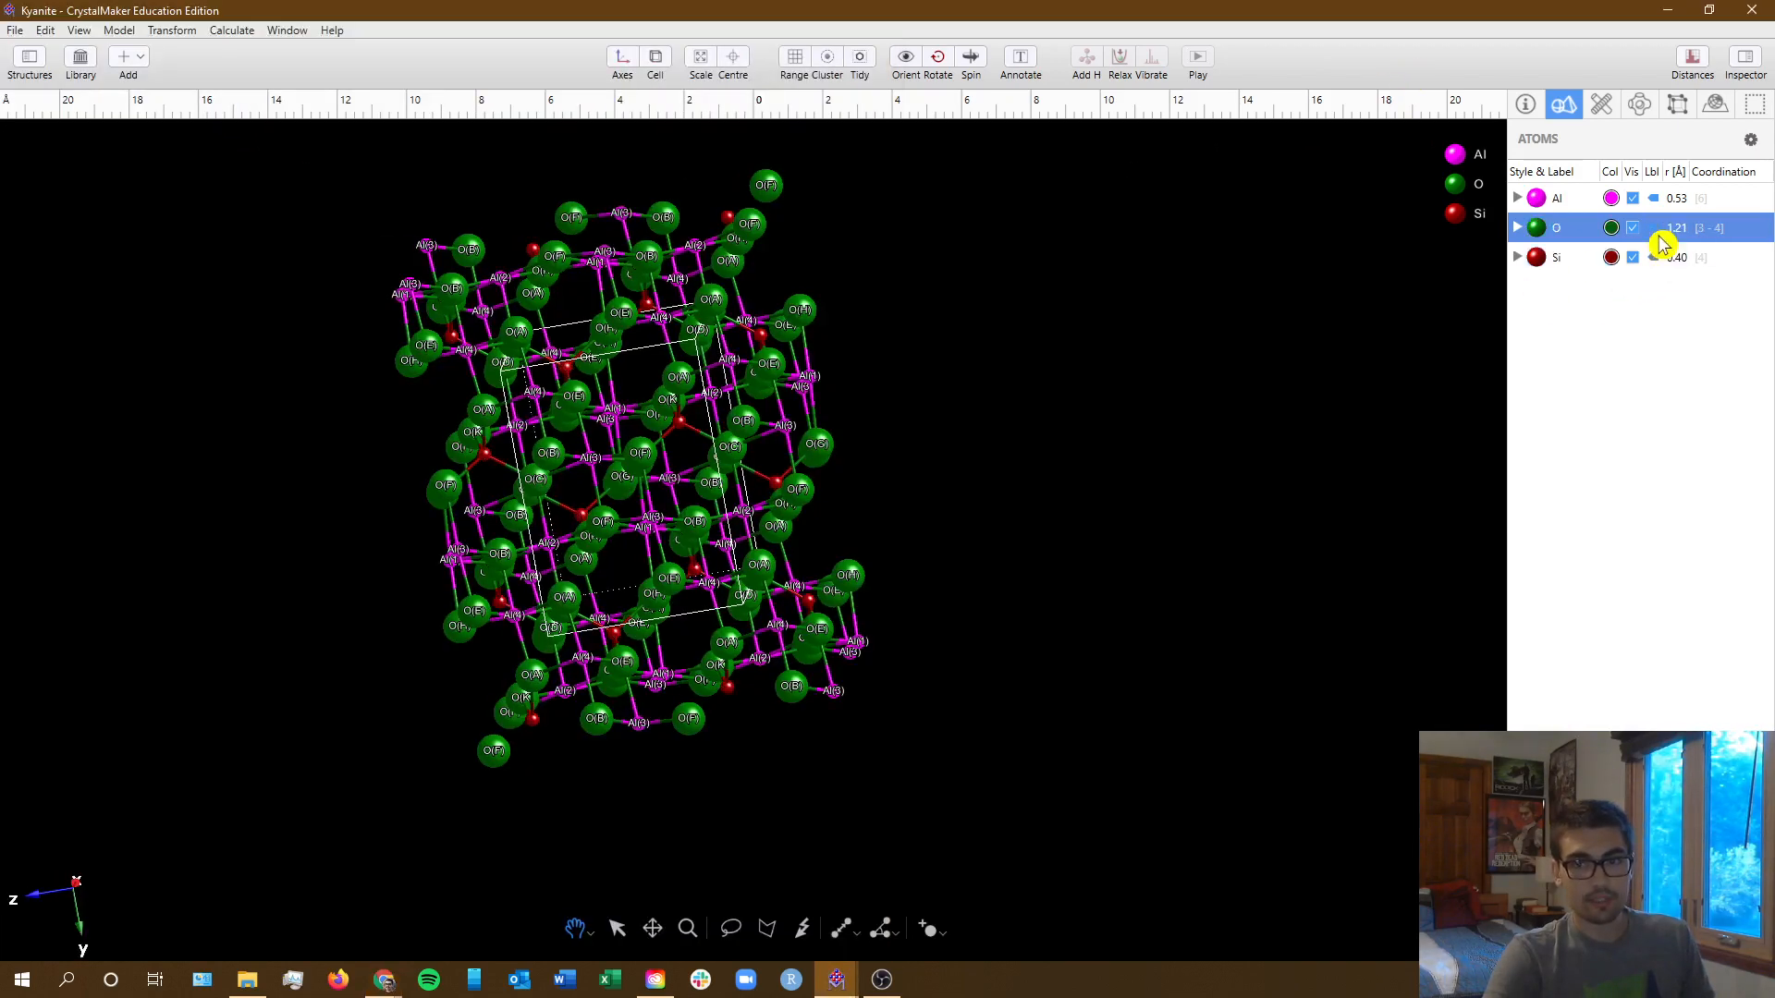
pyautogui.click(1662, 200)
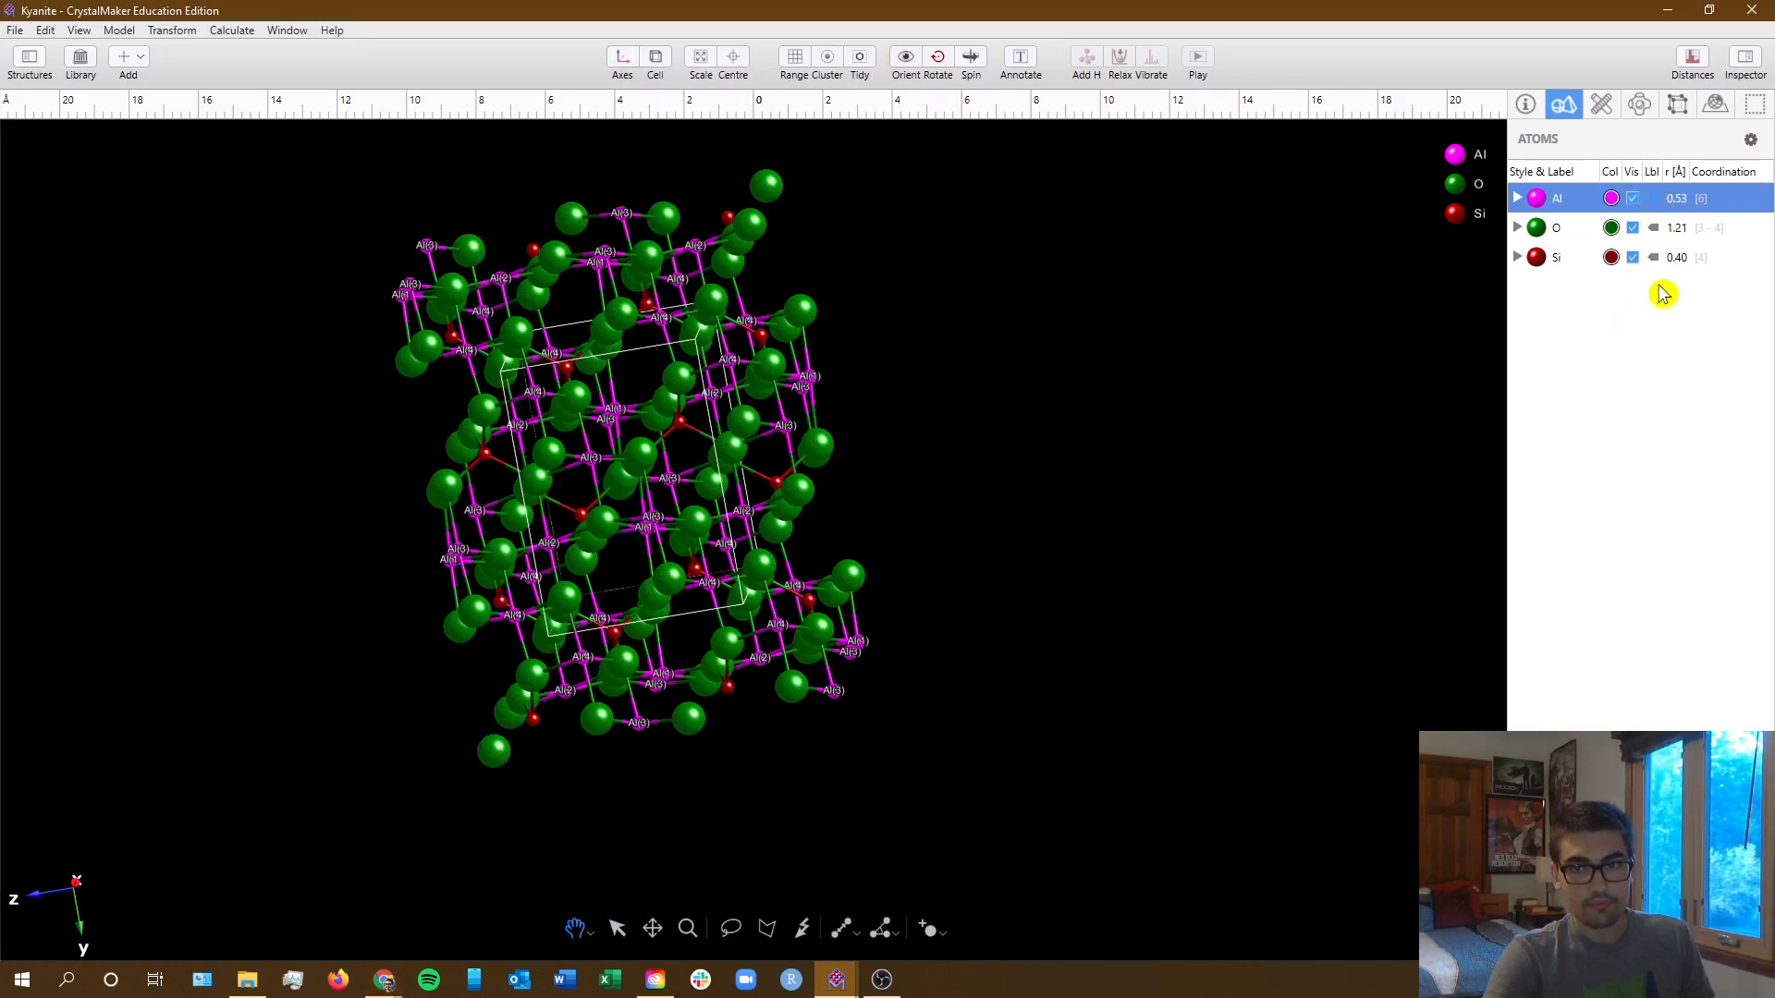
pyautogui.click(1653, 199)
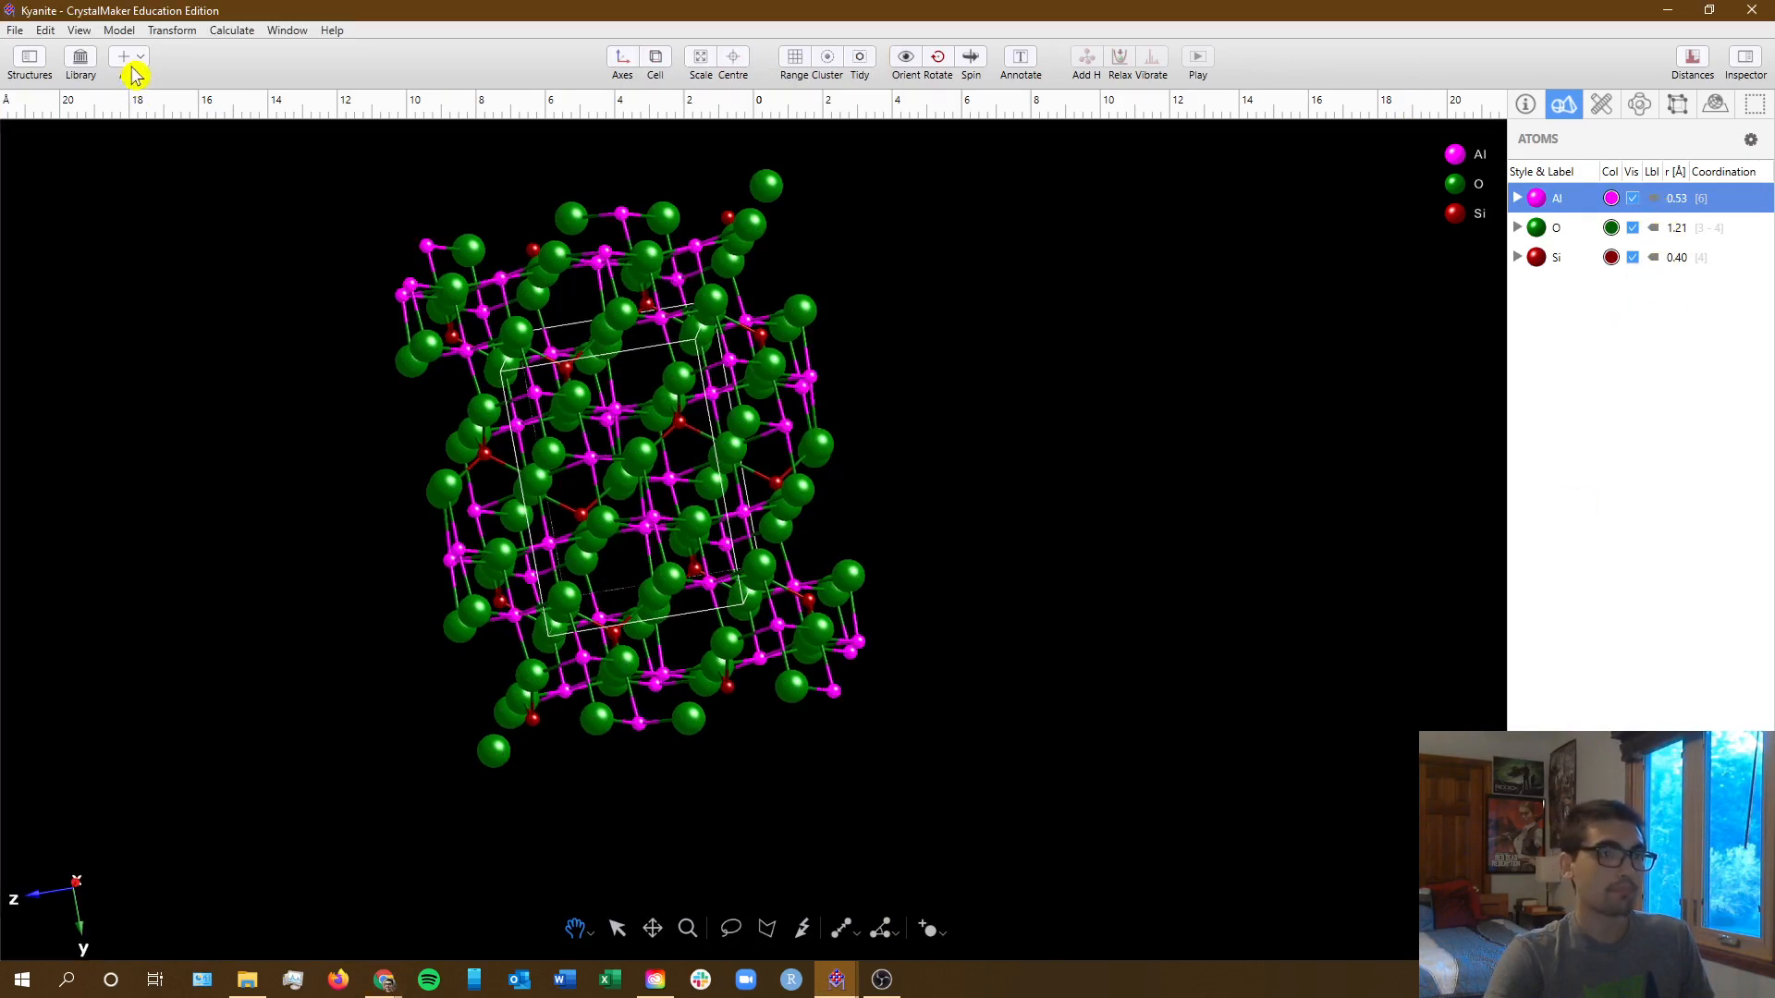
# - Change the kyanite model type to Polyhedral, and rotate the crystal to view its polyhedra
pyautogui.click(120, 30)
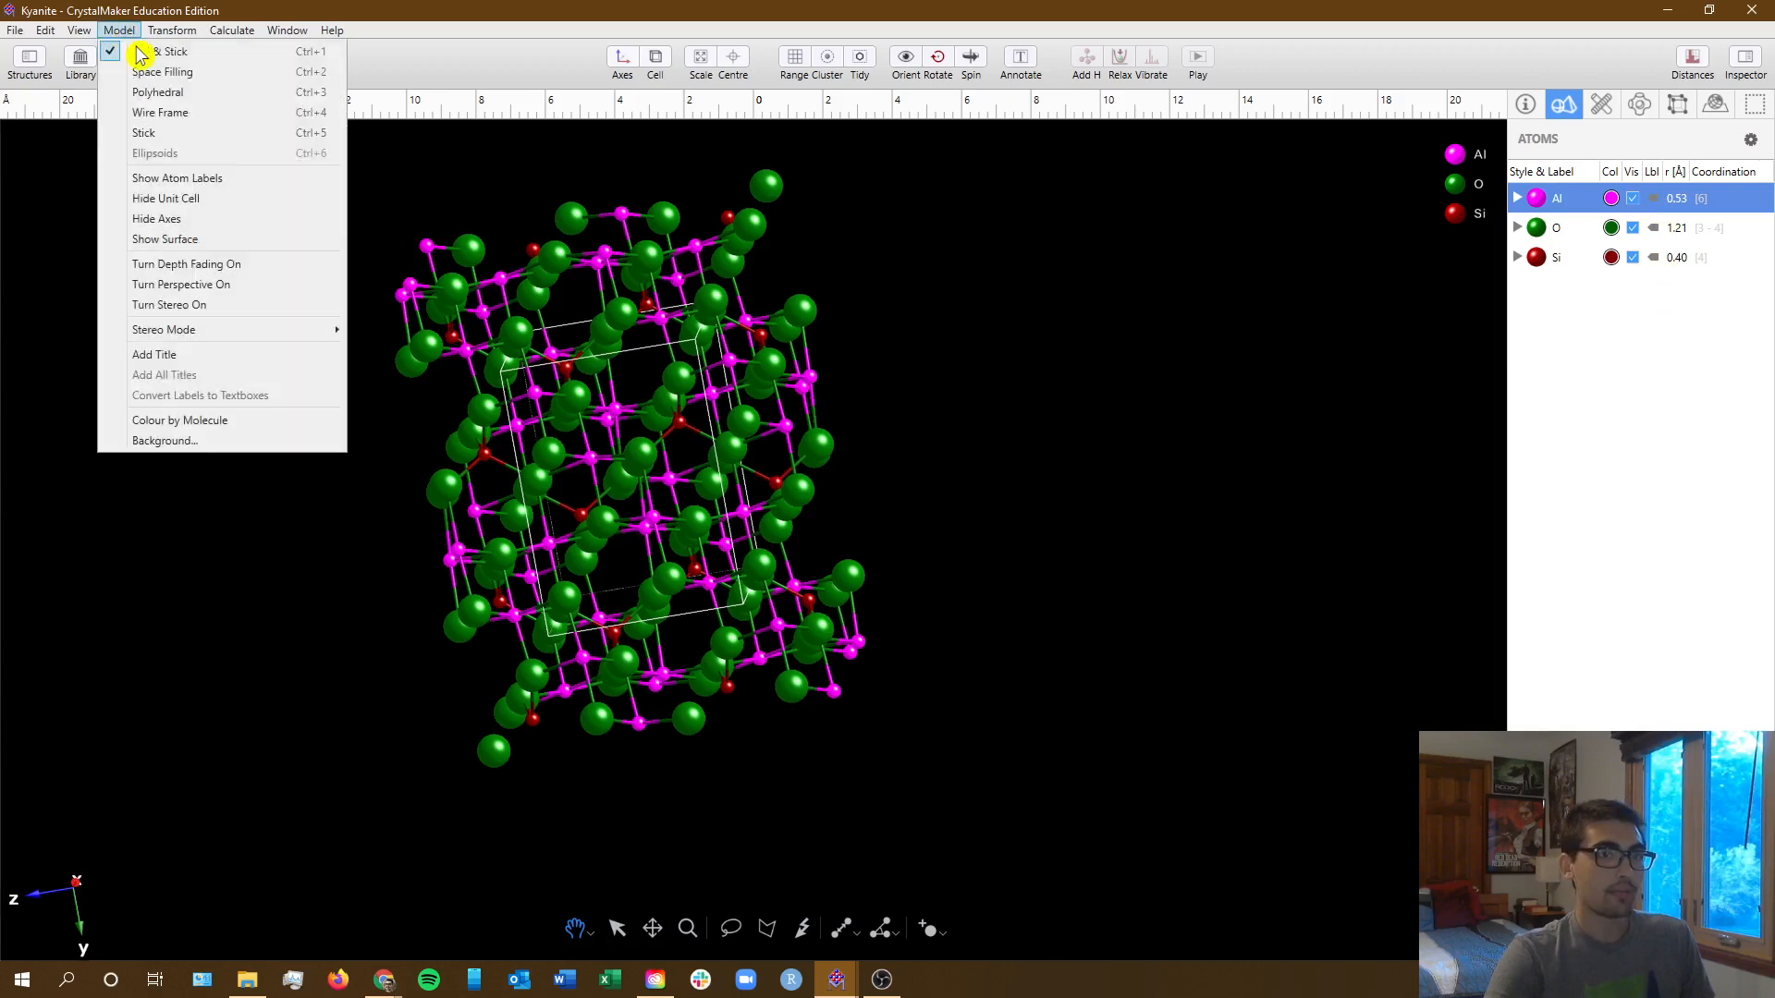
pyautogui.click(257, 93)
pyautogui.moveTo(725, 523); pyautogui.dragTo(804, 526)
# - Read section 4.2 on changing the polyhedra, and try the hatched and flat-coloured Solid Polyhedra styles on Al
pyautogui.hotkey('alt', 'Tab')
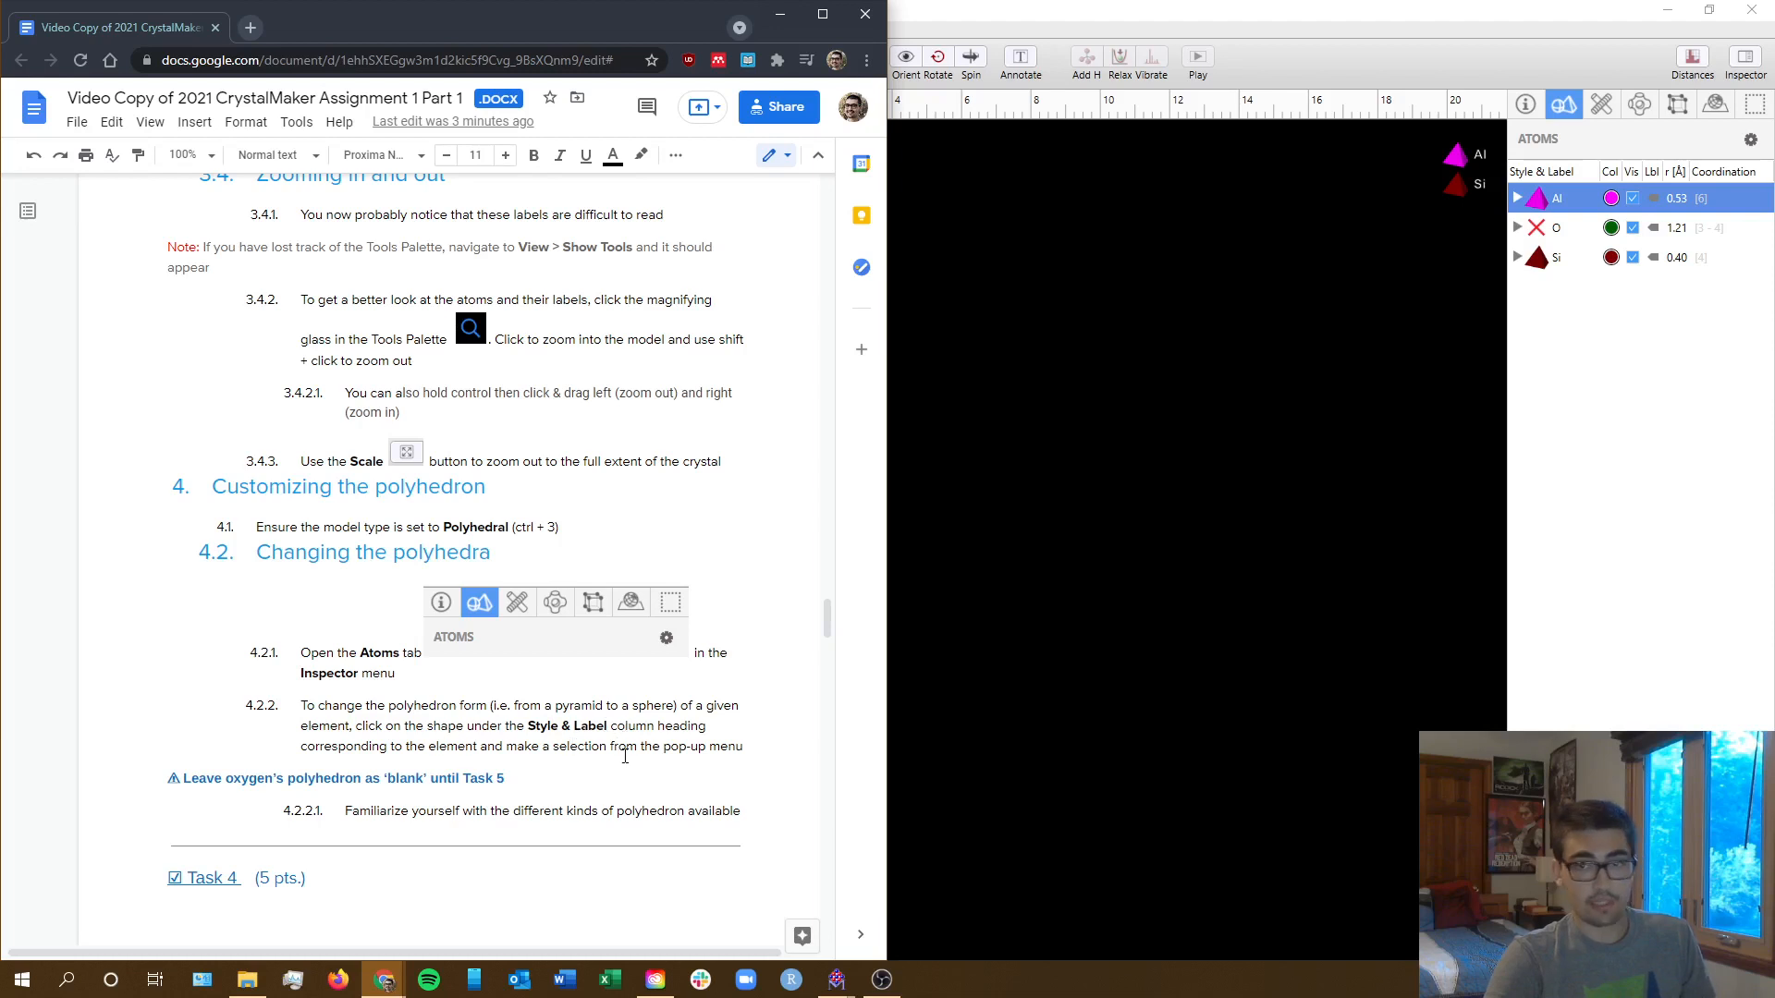
pyautogui.click(1122, 659)
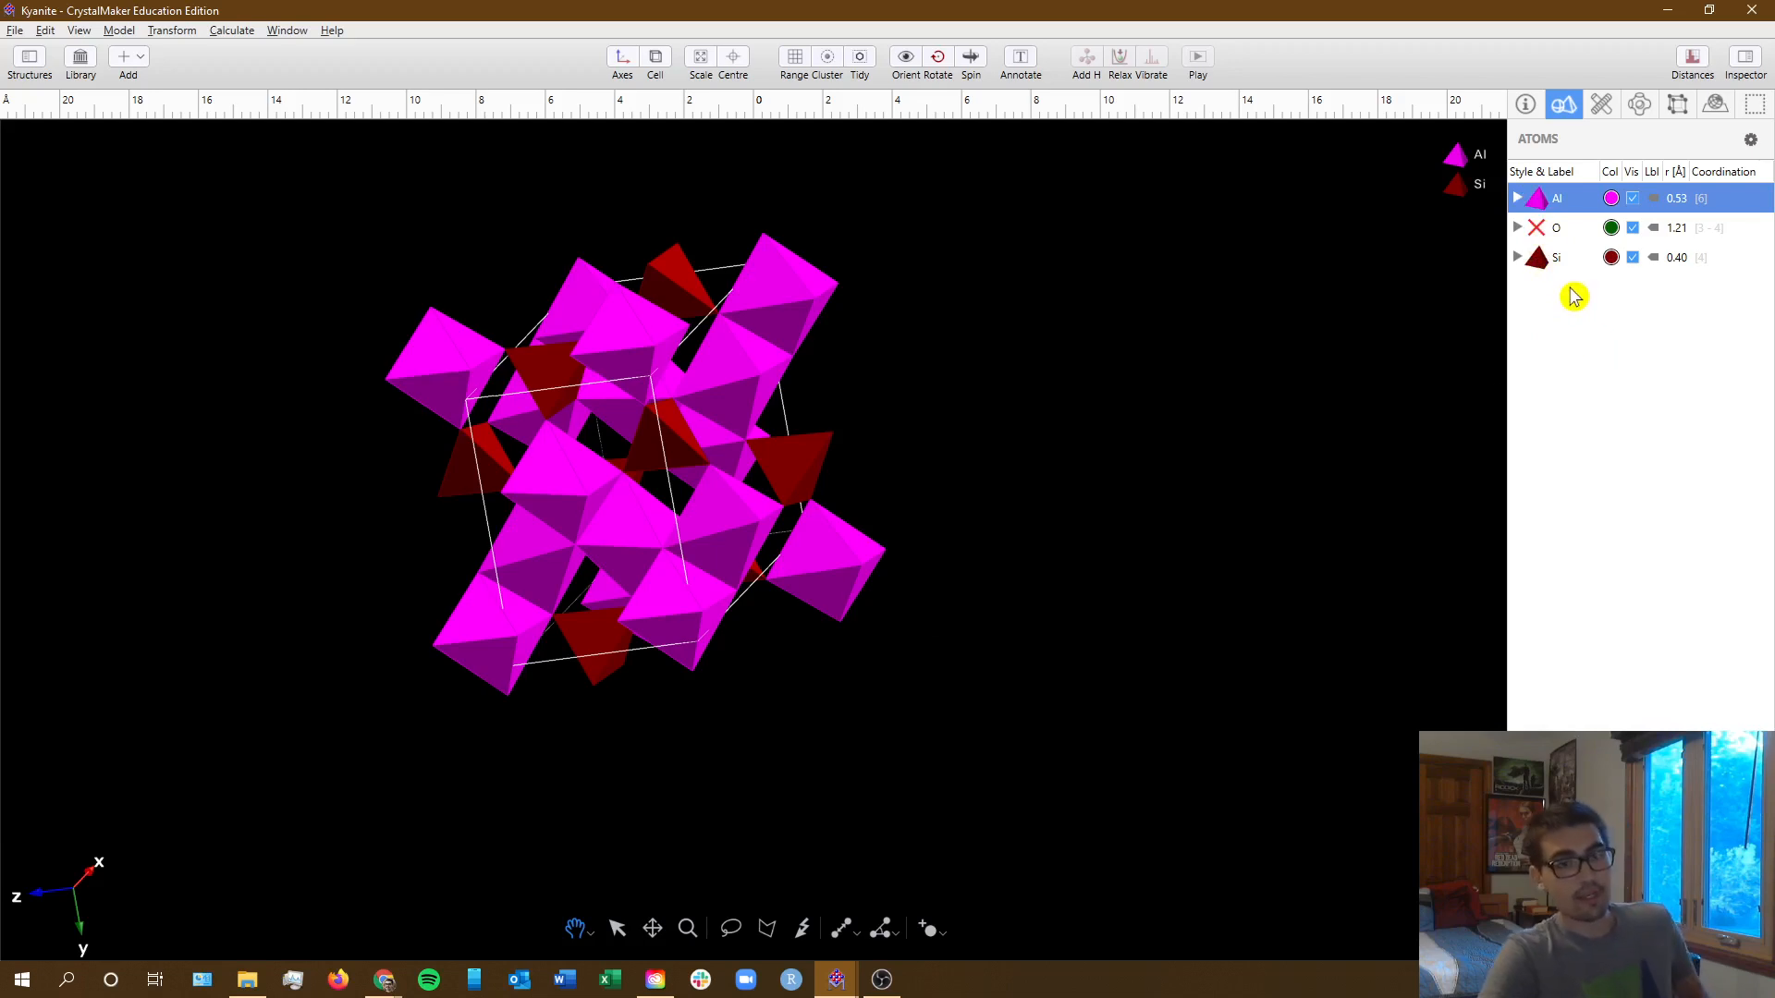
pyautogui.click(1545, 200)
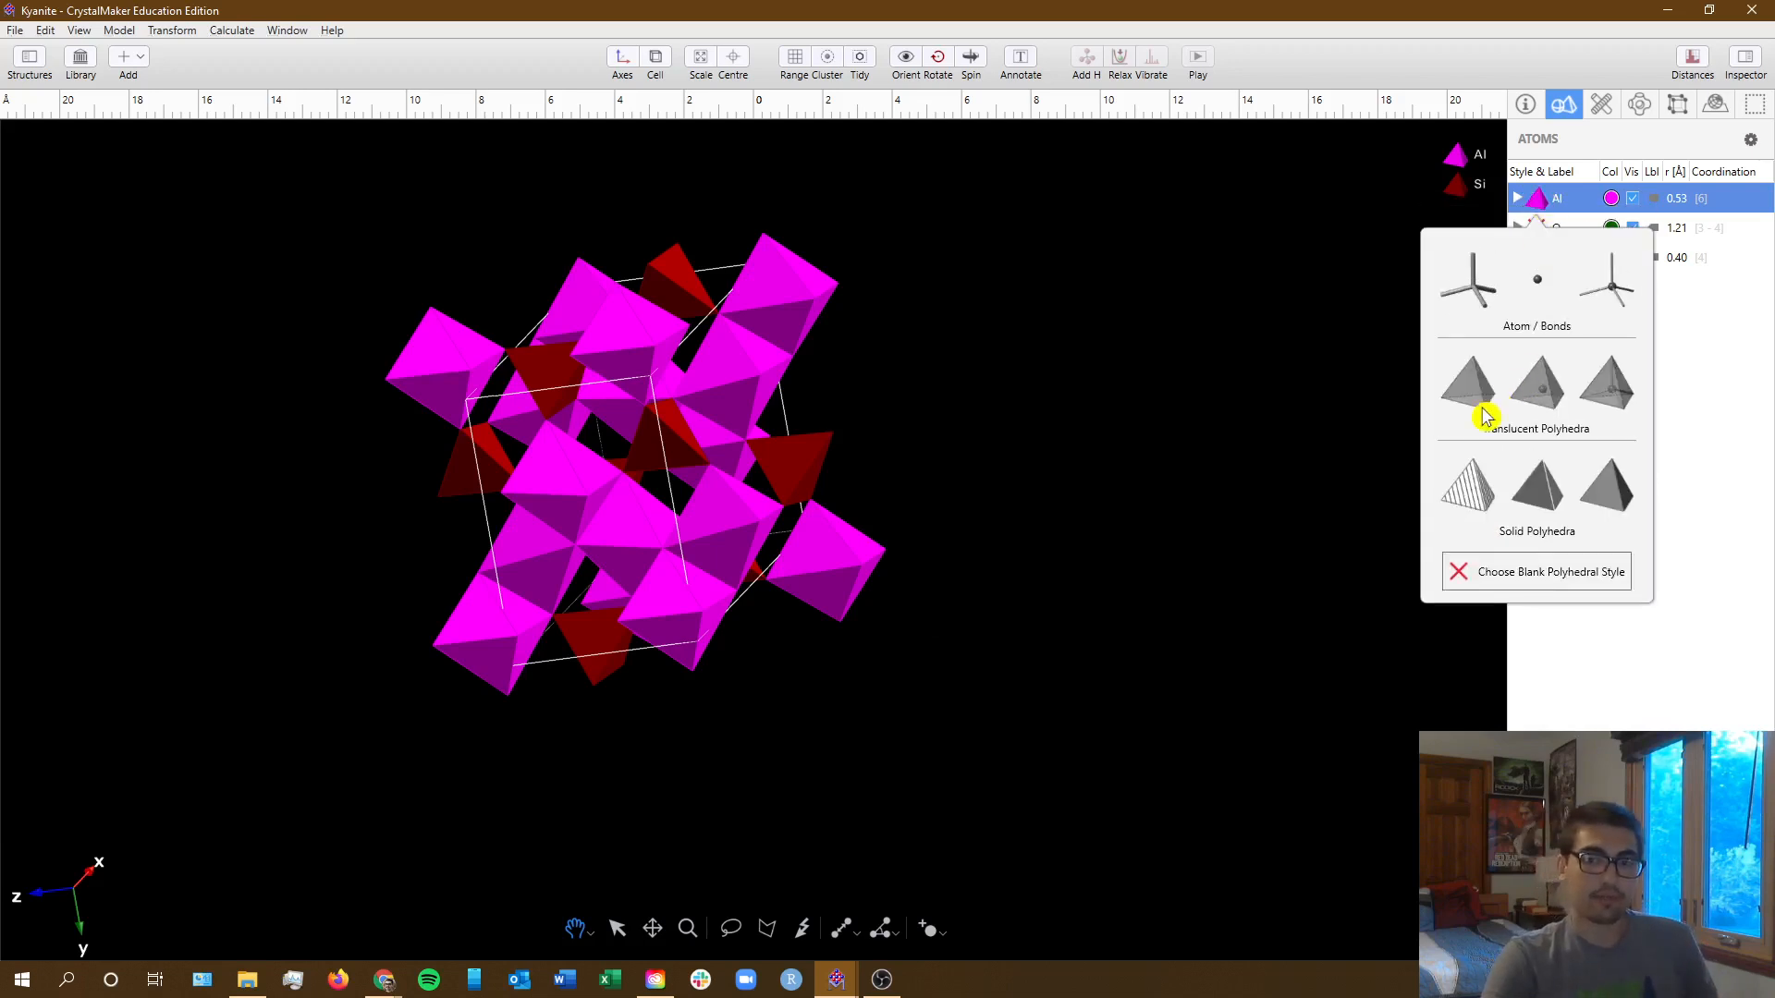
pyautogui.click(1470, 487)
pyautogui.moveTo(1184, 477); pyautogui.dragTo(1222, 498)
pyautogui.click(1541, 201)
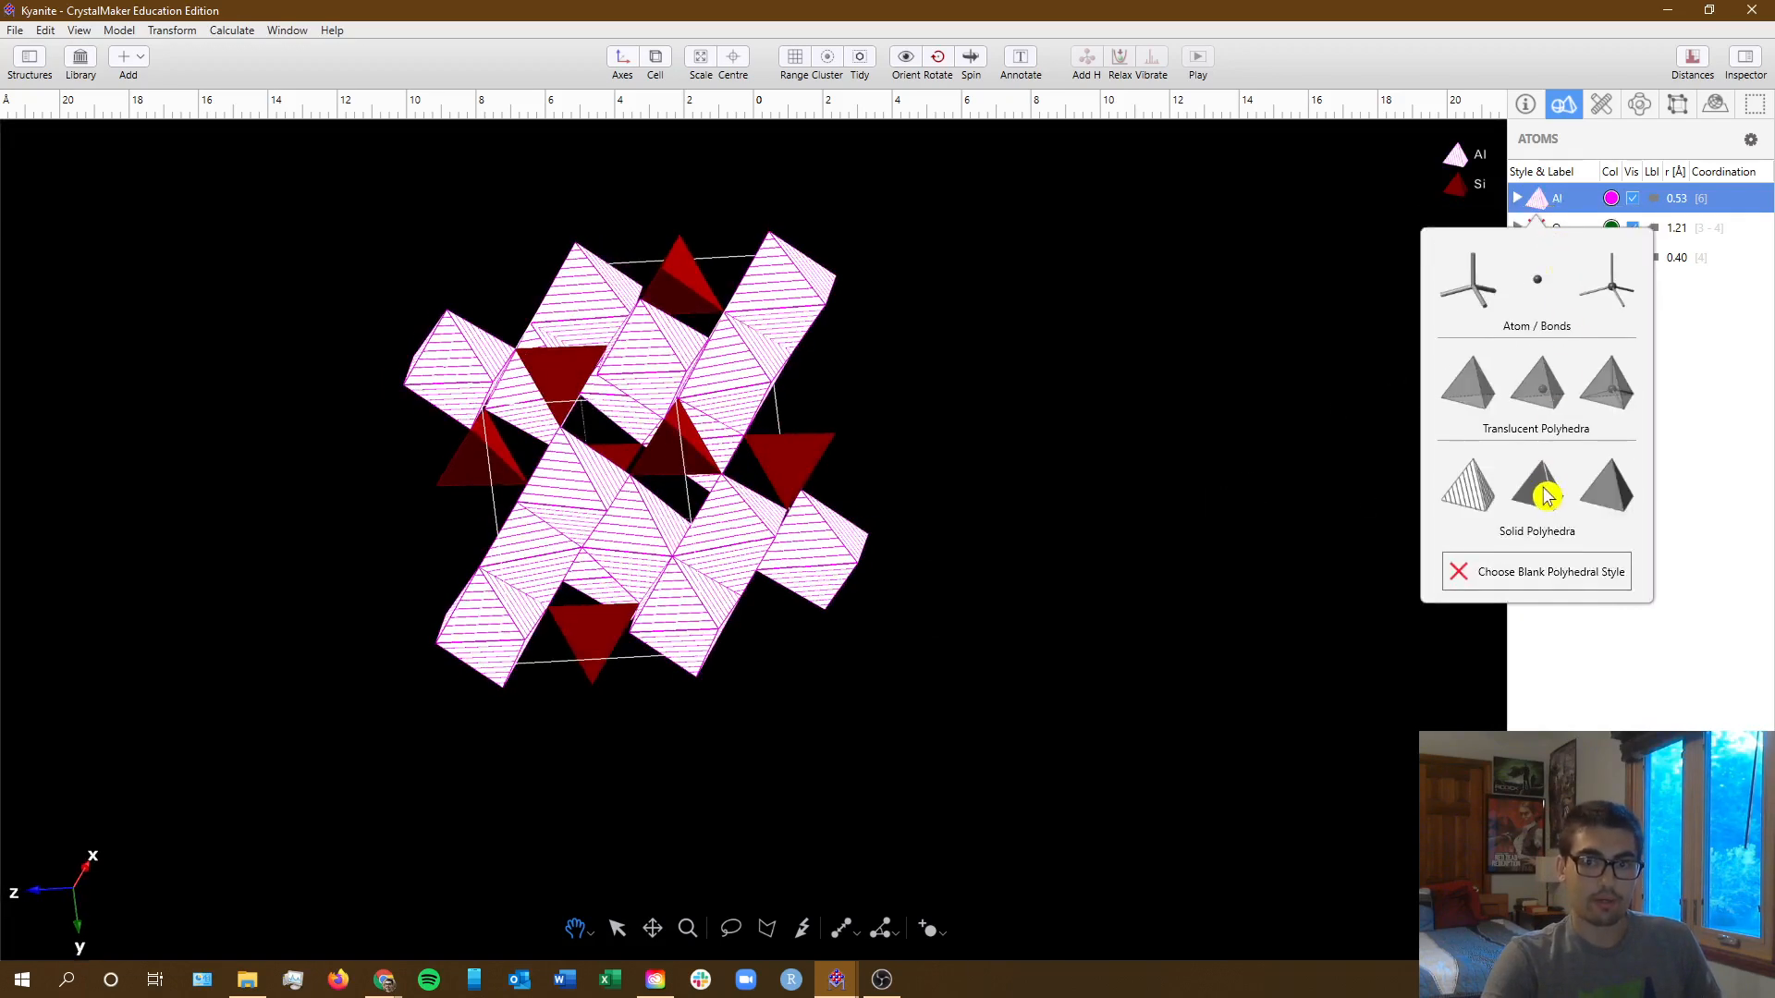
pyautogui.click(1544, 487)
pyautogui.moveTo(1212, 337); pyautogui.dragTo(1180, 352)
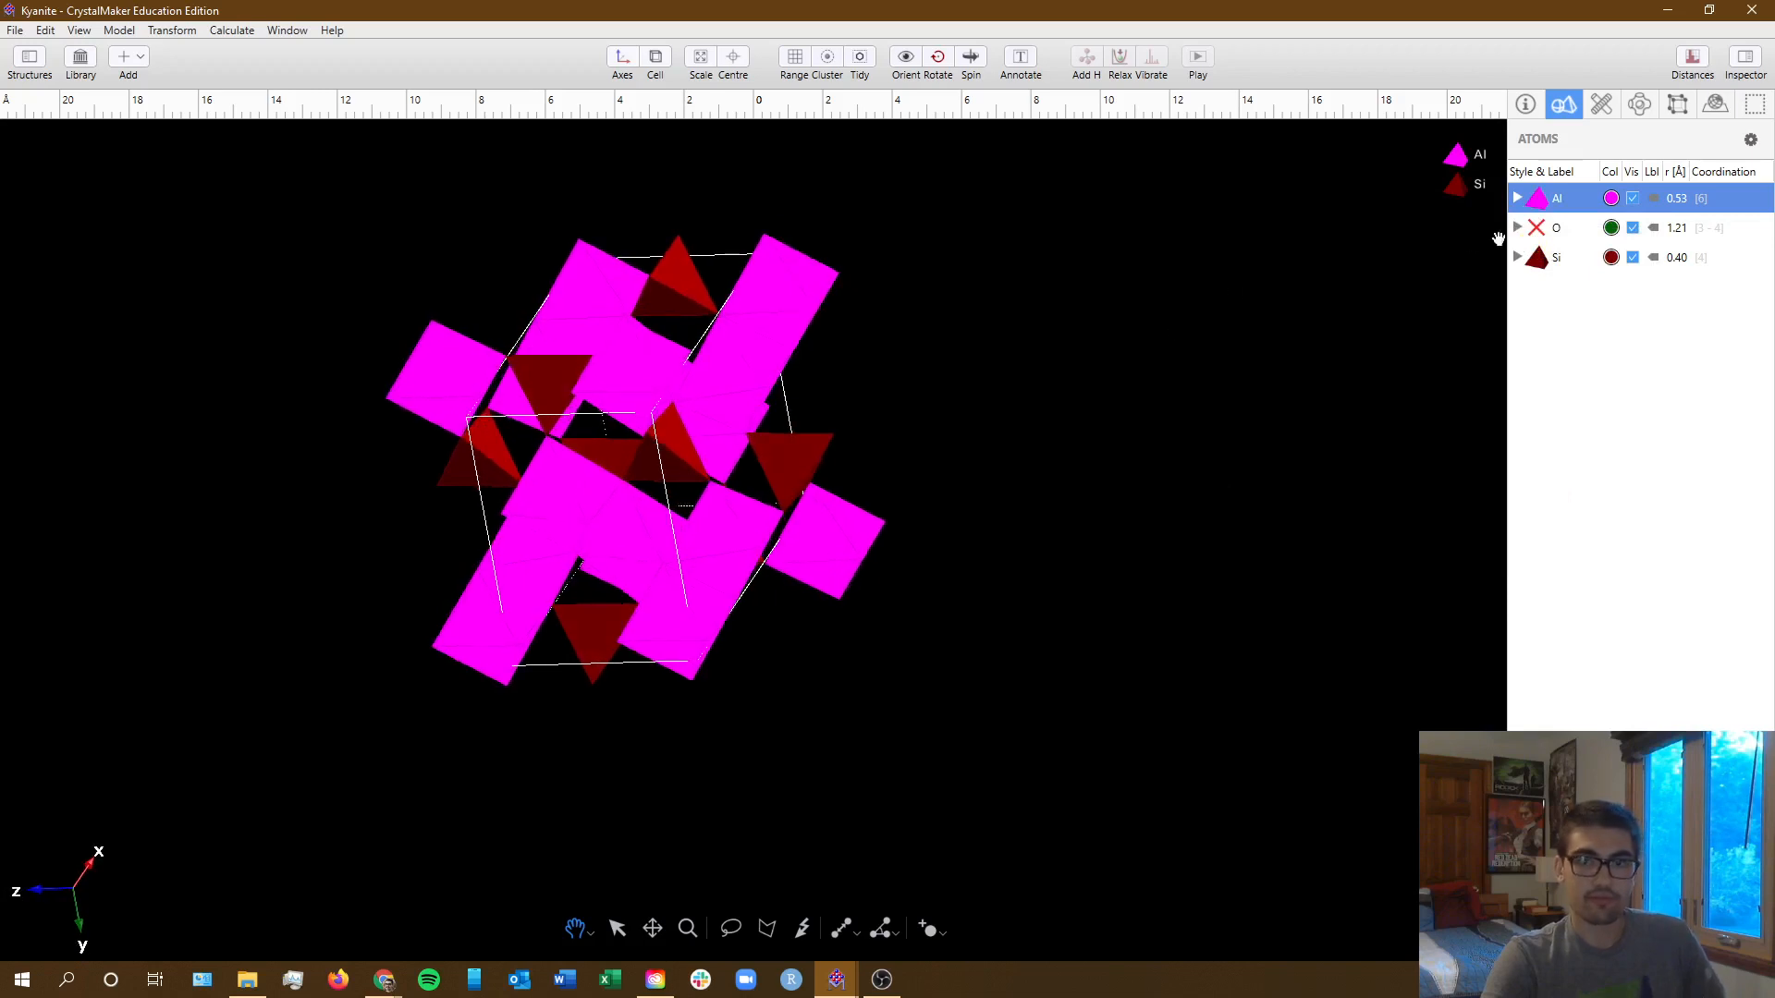
# - Try the plain Translucent Polyhedra style on Al, and rotate the crystal to look through its polyhedra
pyautogui.click(1543, 202)
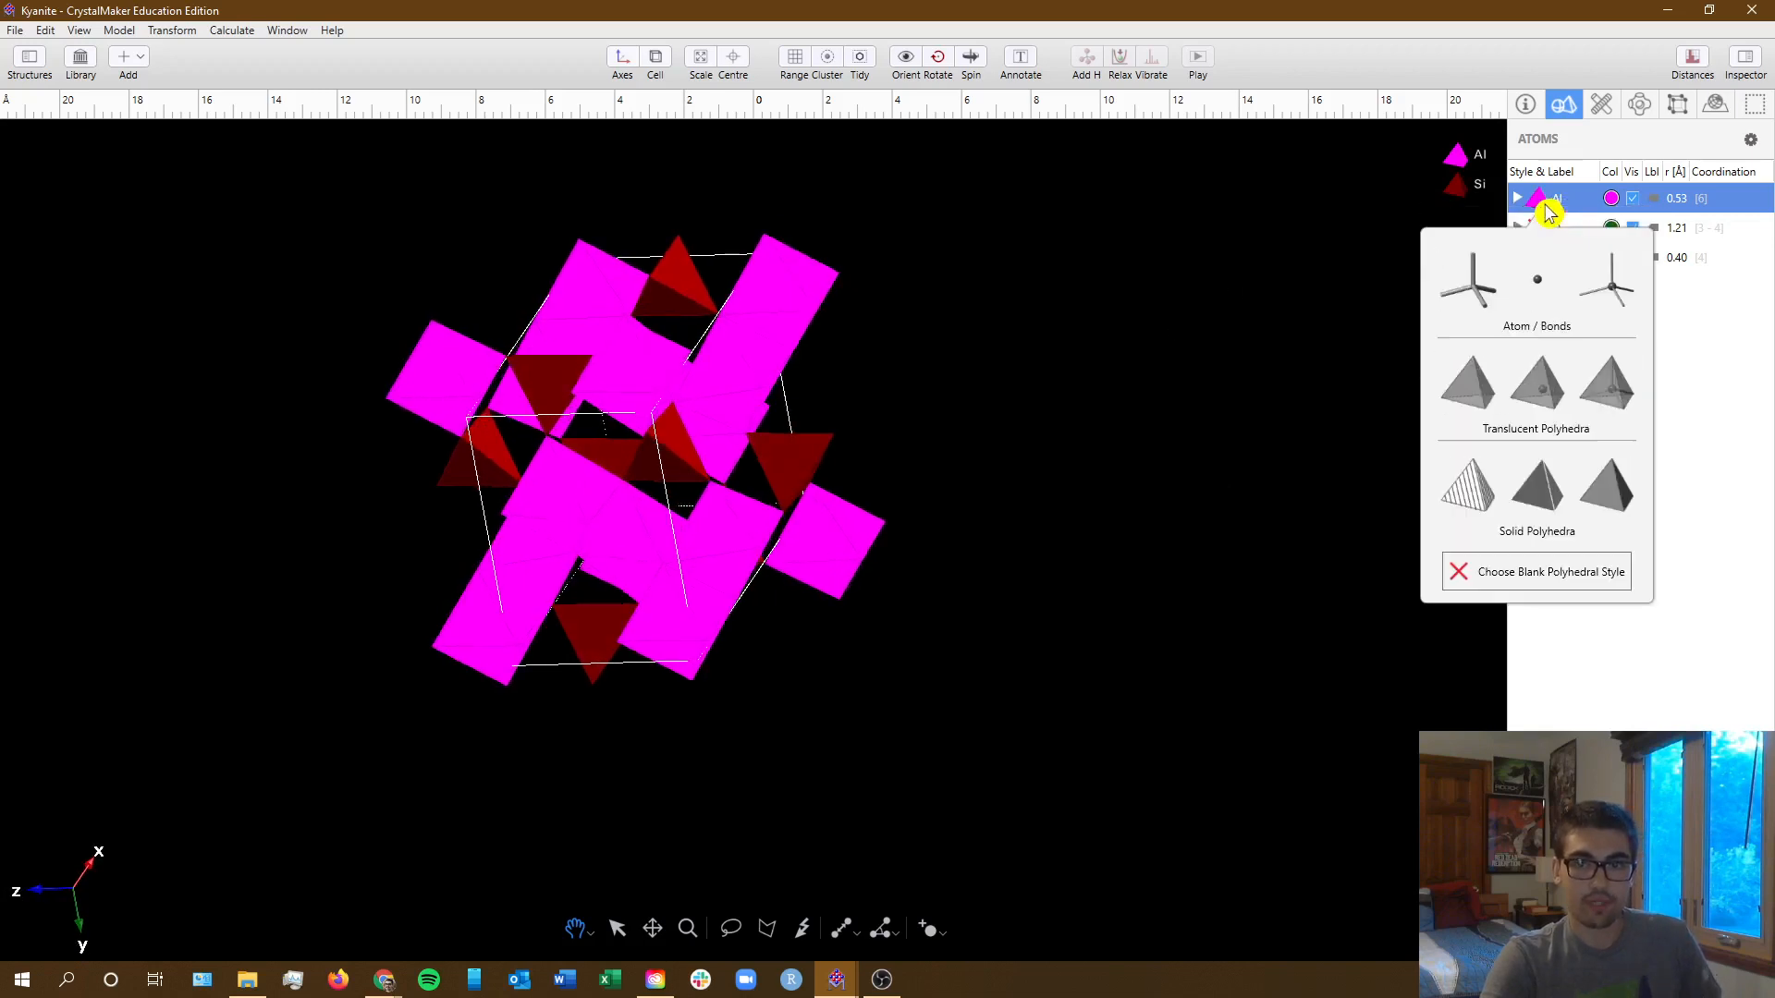
pyautogui.click(1470, 385)
pyautogui.moveTo(1017, 388); pyautogui.dragTo(1017, 316)
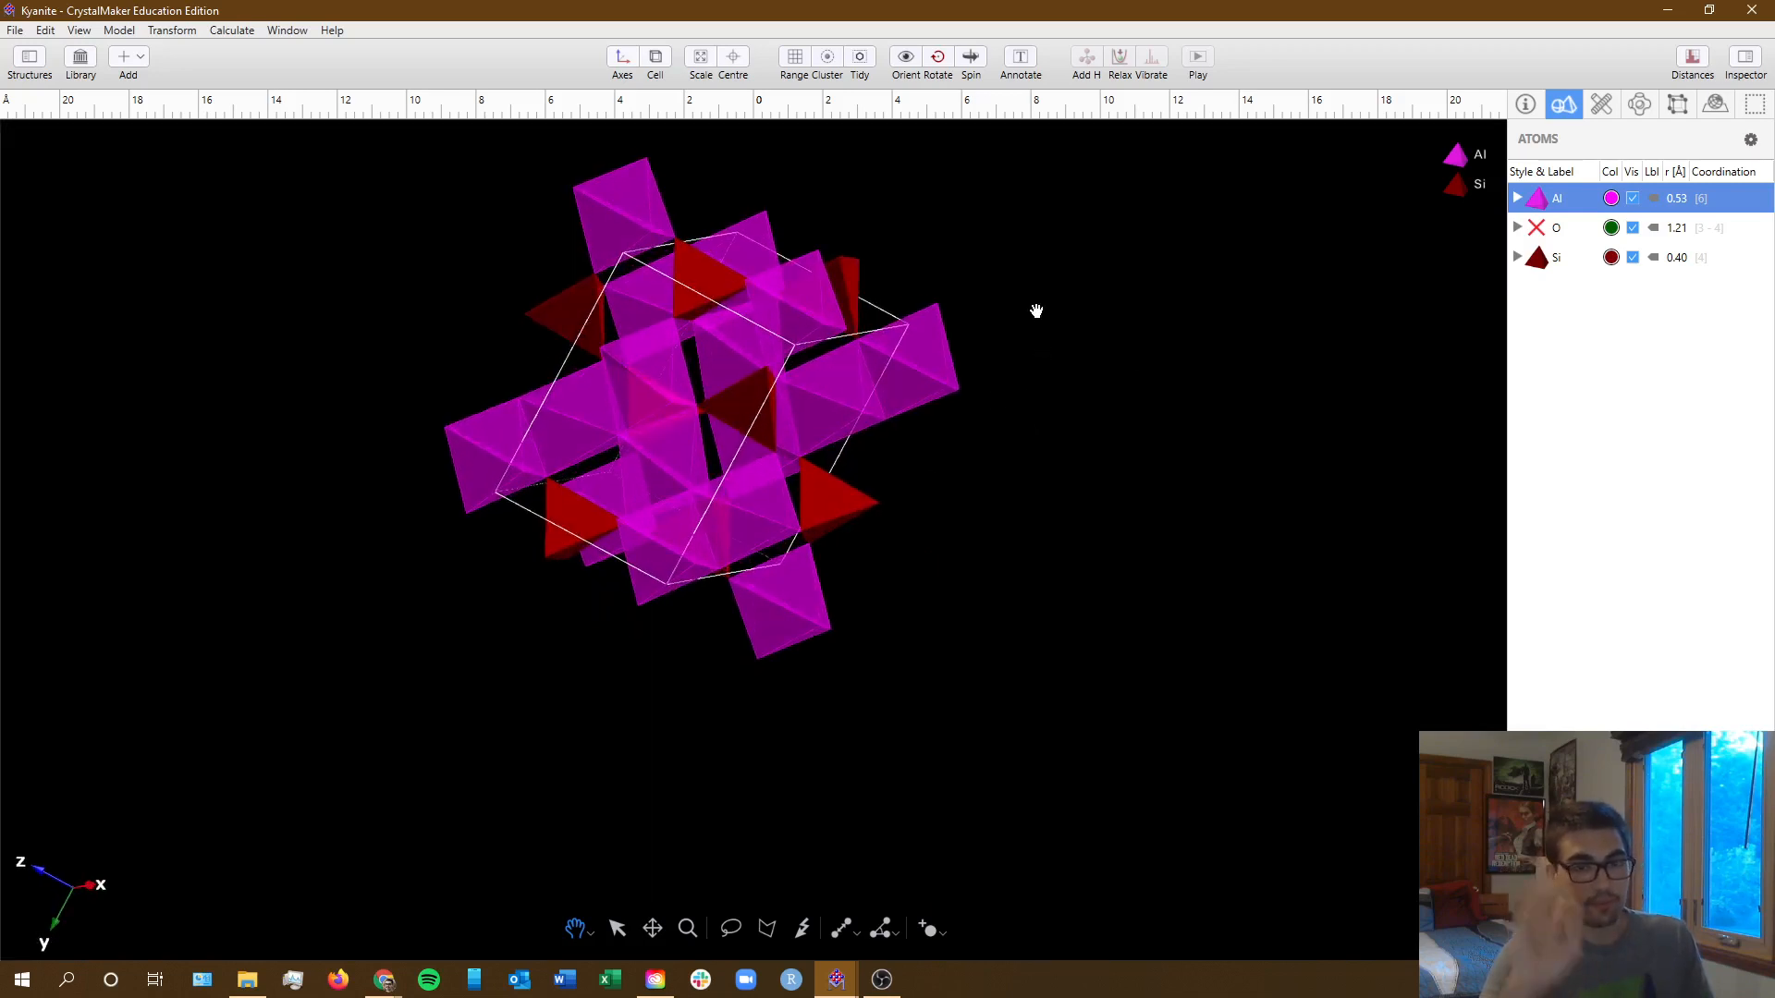
pyautogui.moveTo(1055, 333); pyautogui.dragTo(931, 289)
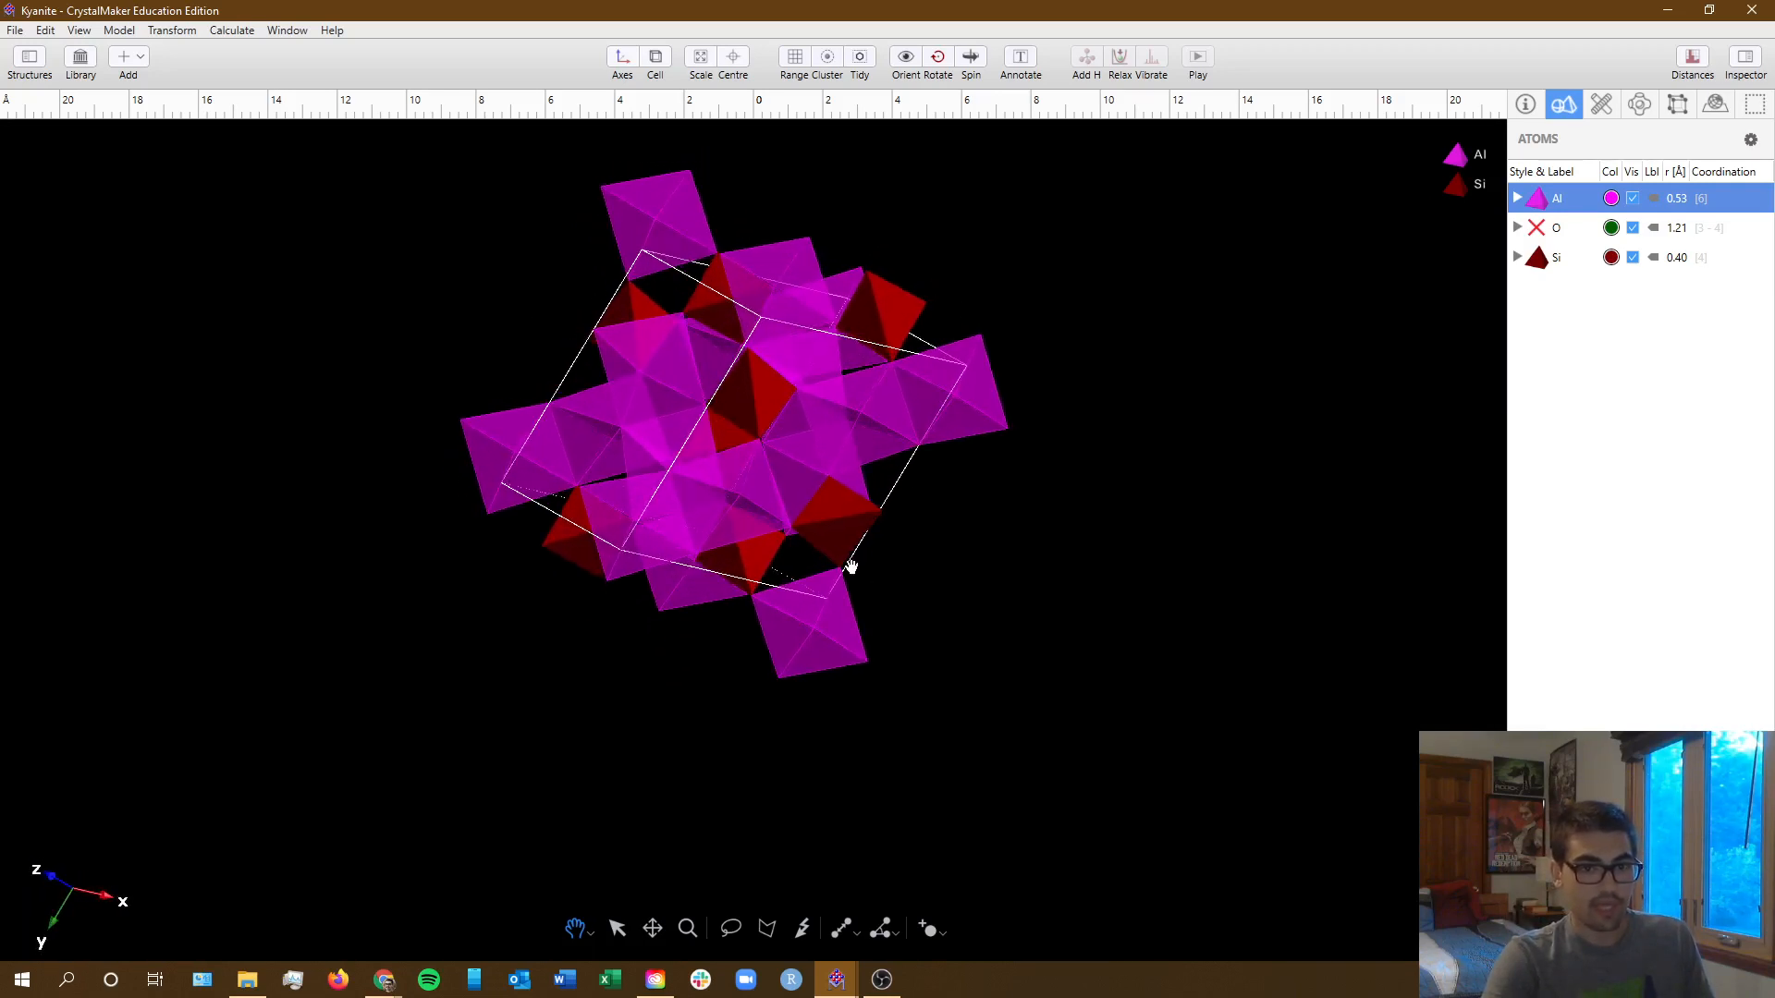
pyautogui.moveTo(823, 461); pyautogui.dragTo(922, 454)
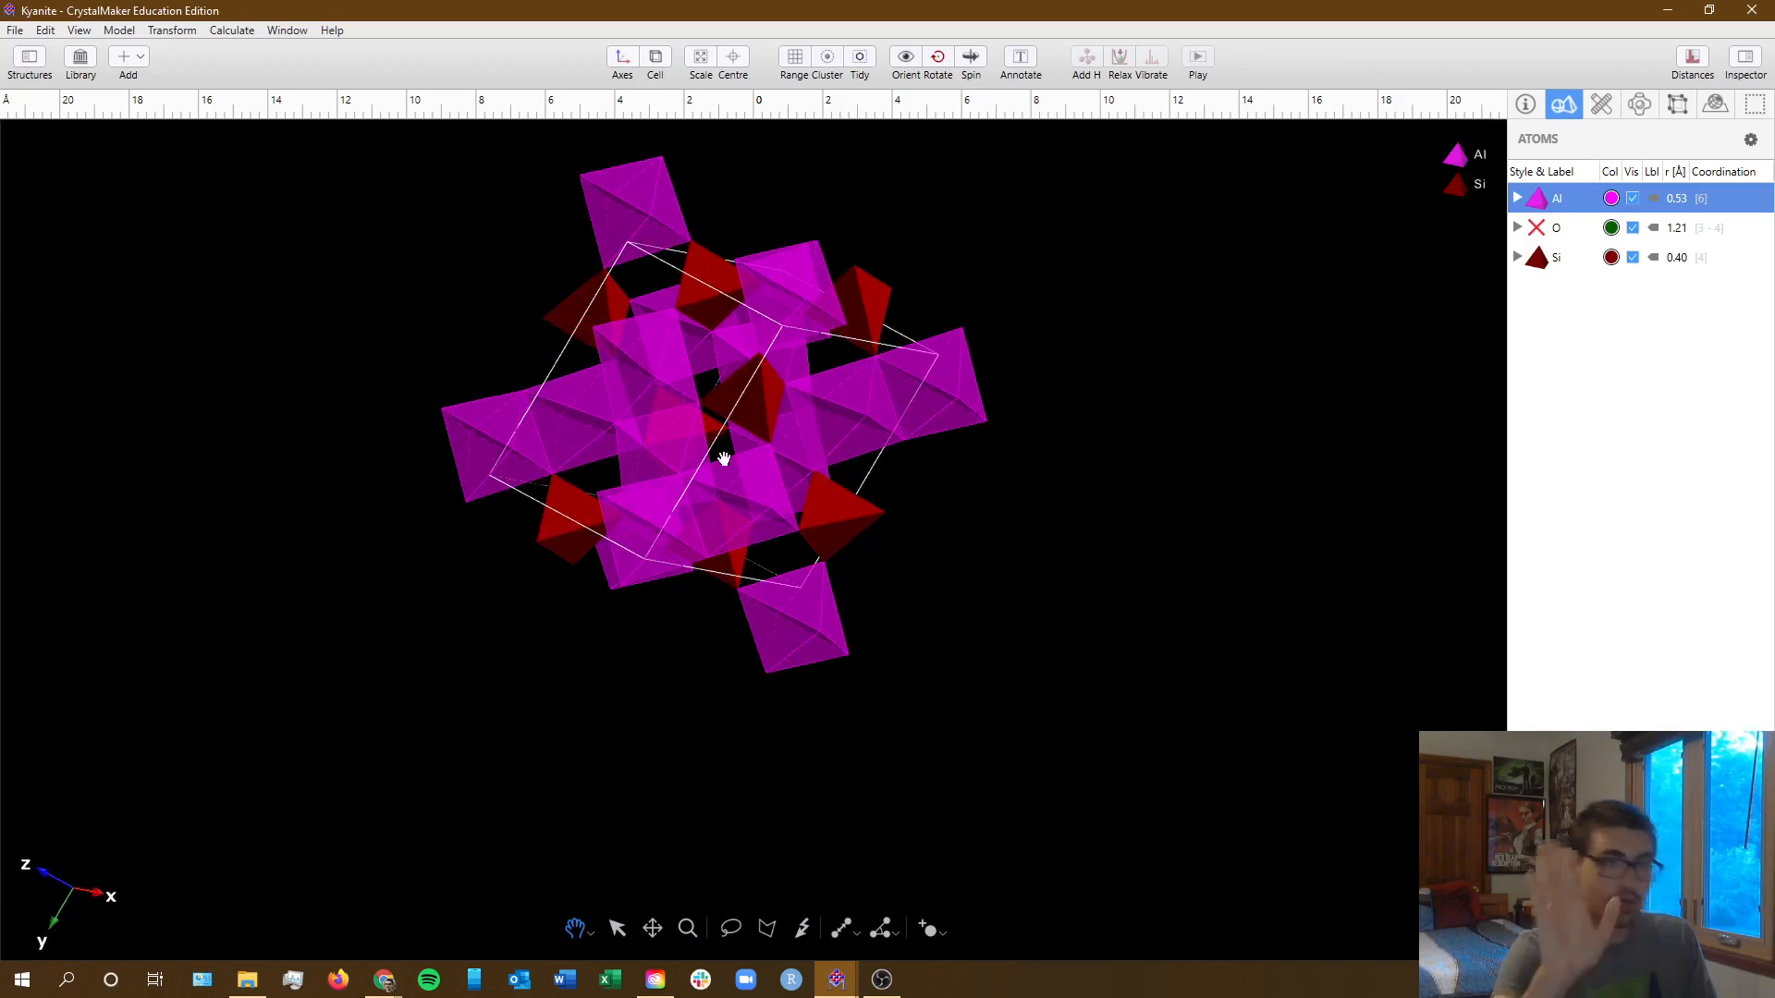
# - Read the note on leaving oxygen's polyhedron blank and the Task 4 instructions on polyhedron types in the assignment document
pyautogui.hotkey('alt', 'Tab')
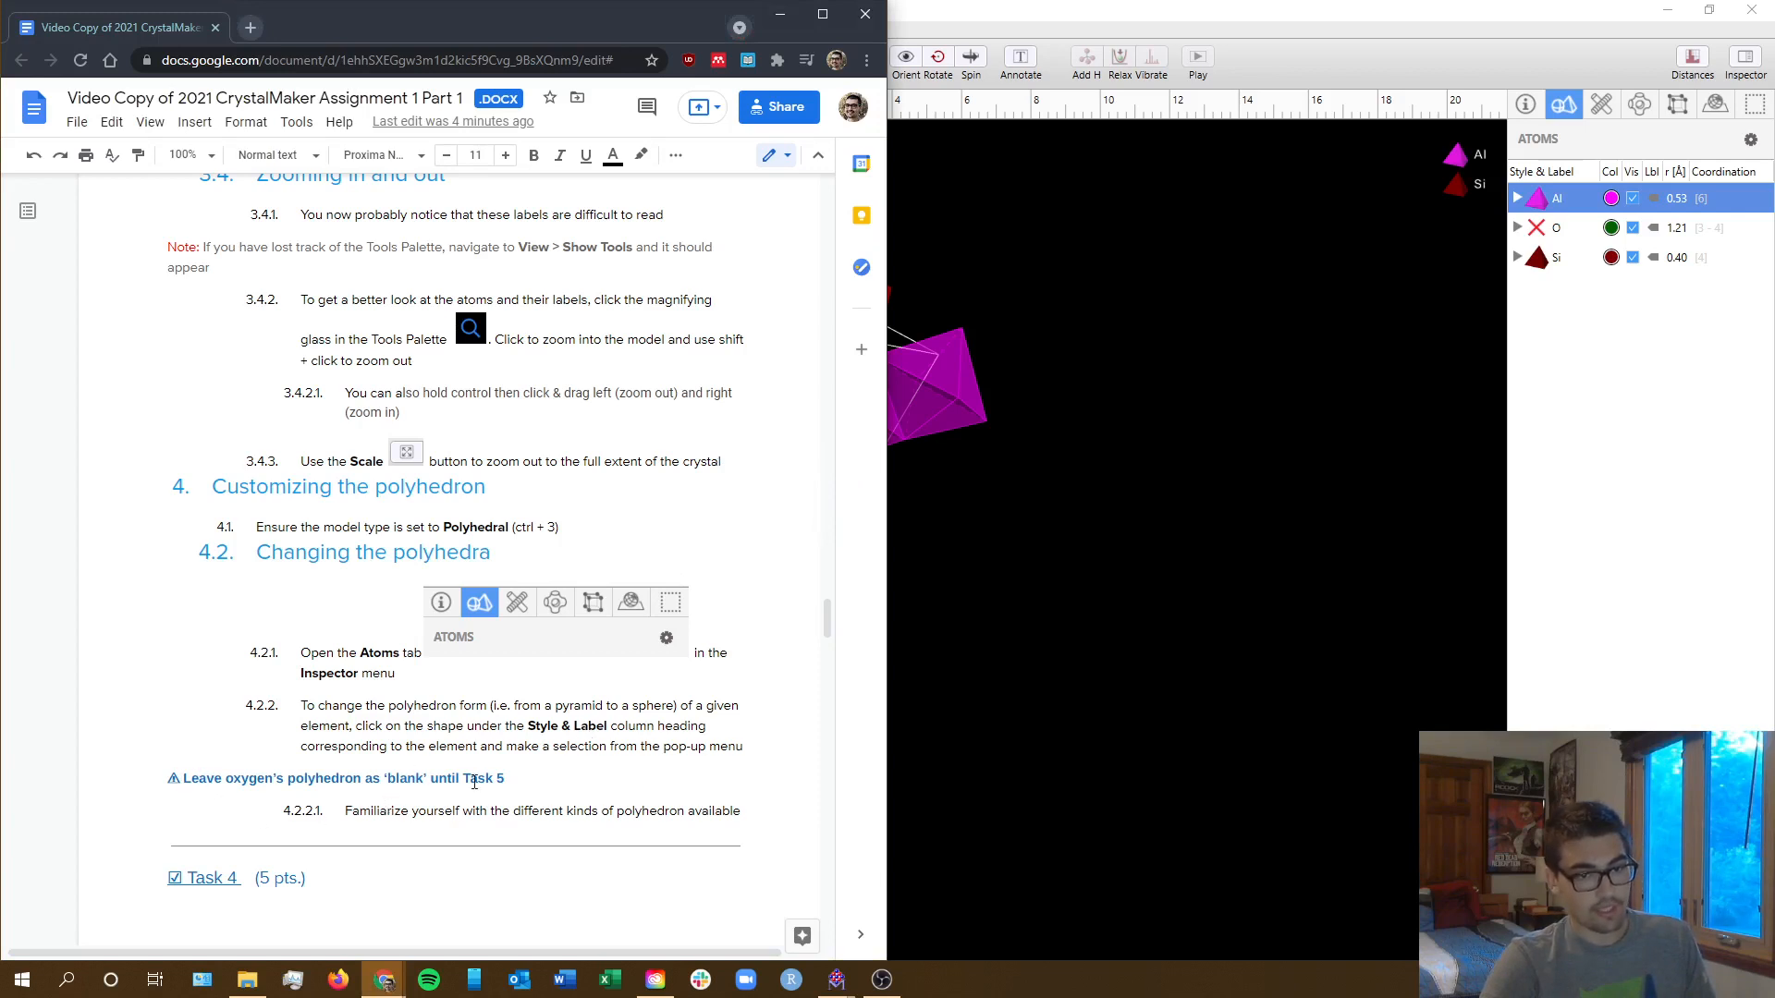
pyautogui.moveTo(510, 775); pyautogui.dragTo(177, 778)
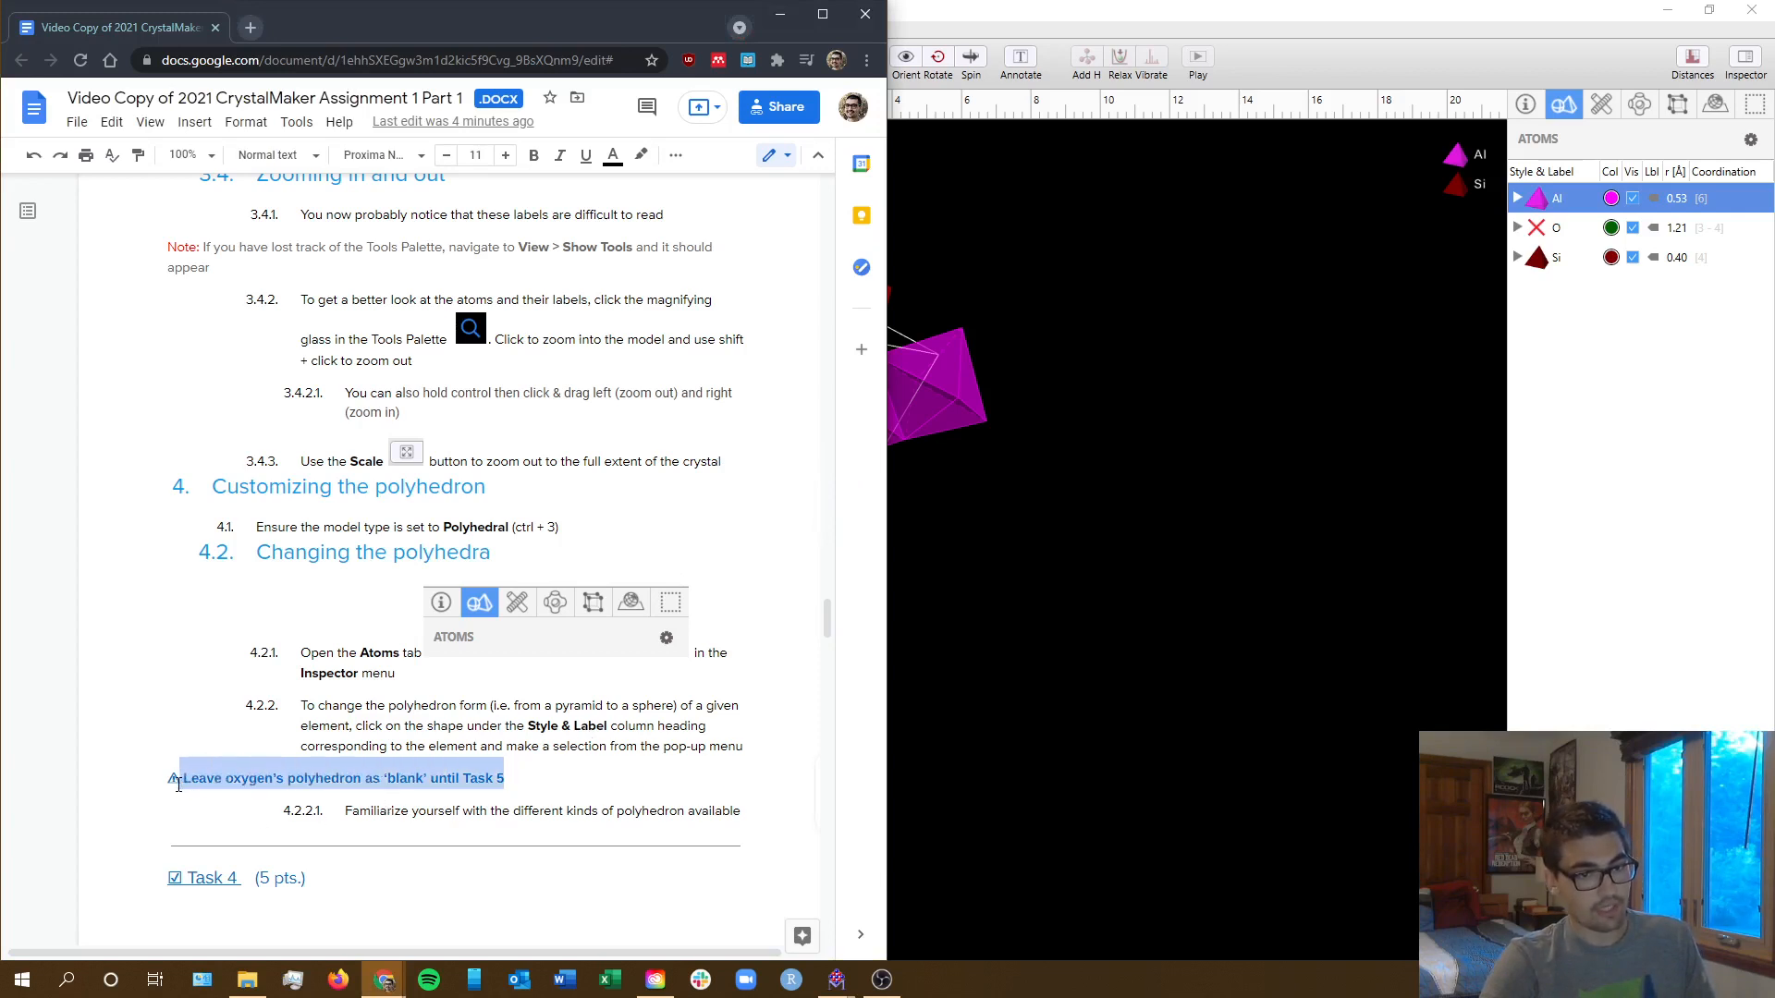
pyautogui.click(1584, 309)
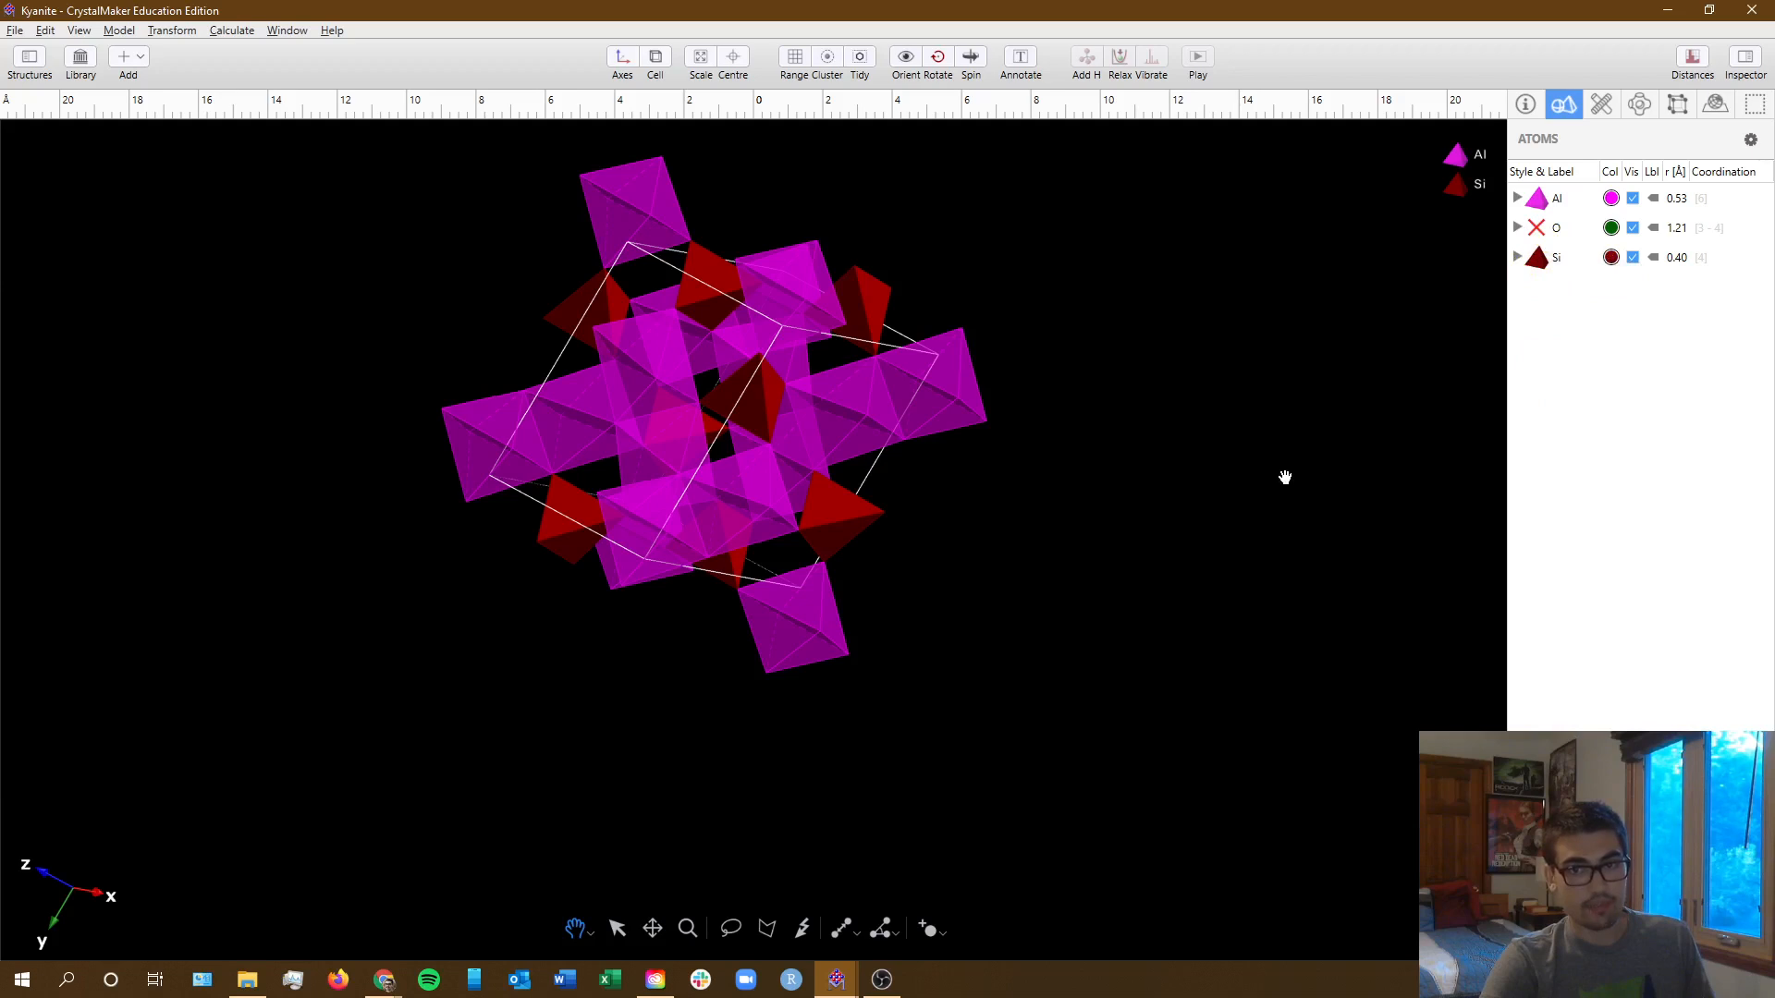
pyautogui.hotkey('alt', 'Tab')
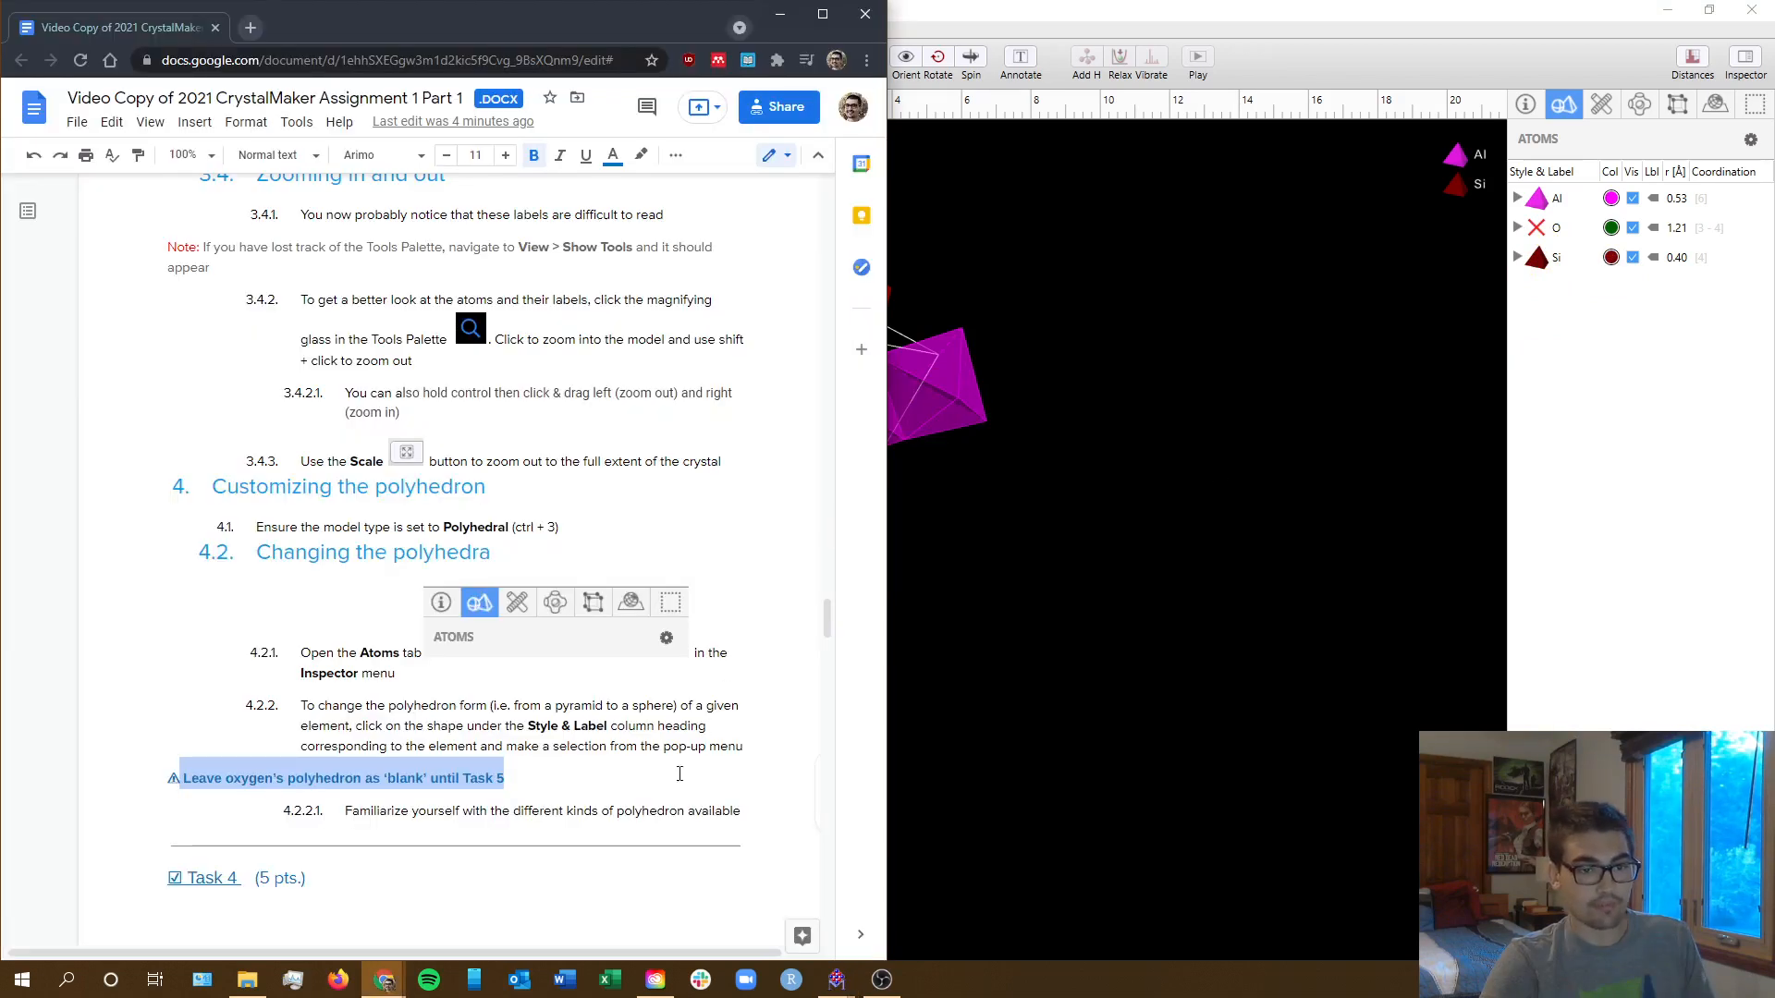
pyautogui.click(673, 806)
pyautogui.scroll(-2, 613, 689)
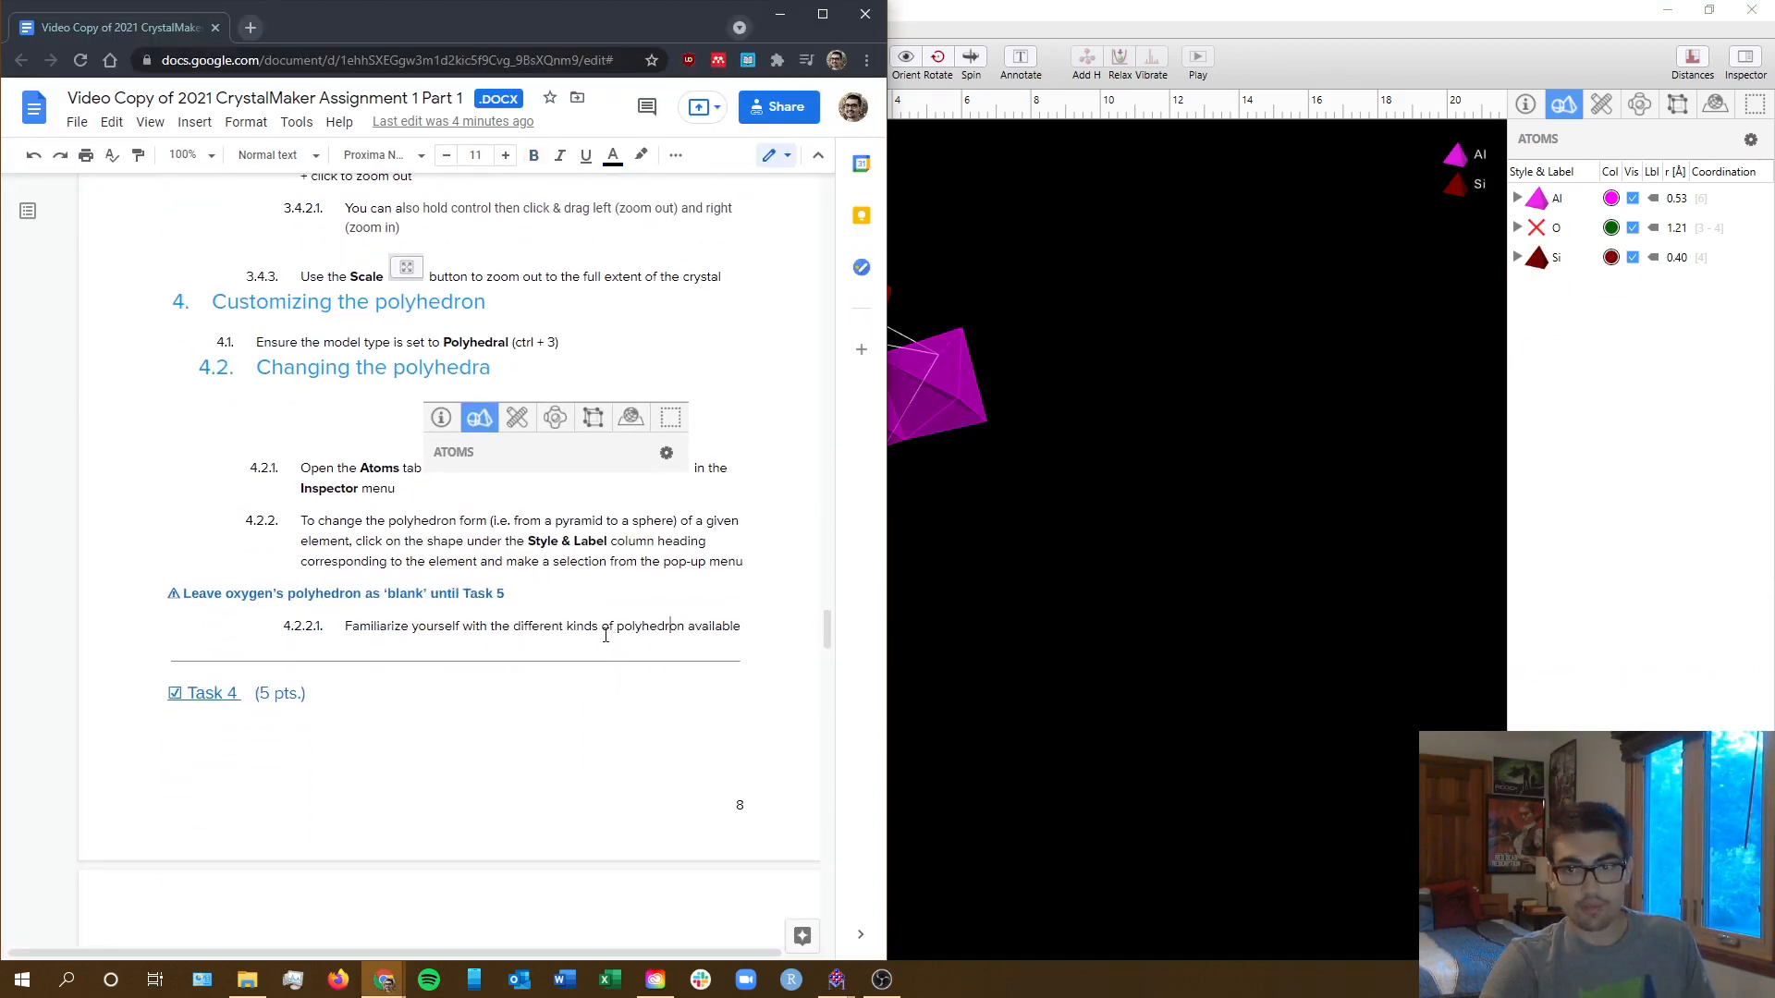
pyautogui.scroll(-2, 626, 577)
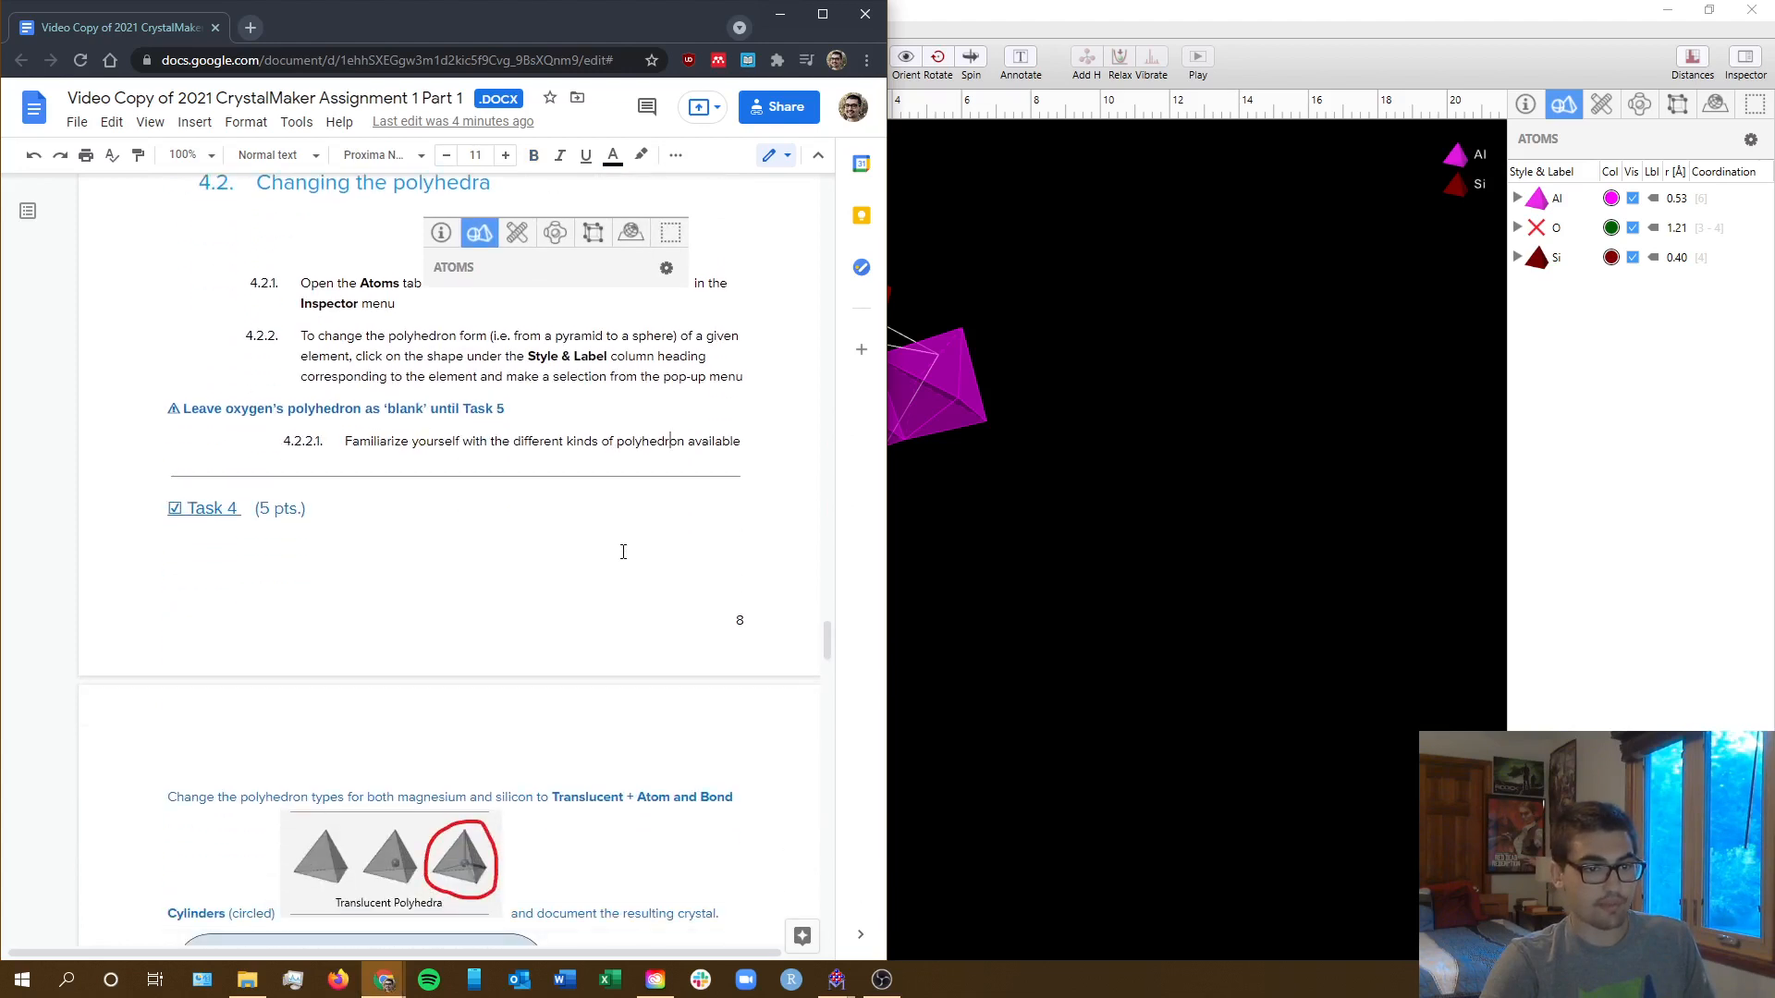
pyautogui.scroll(-1, 623, 552)
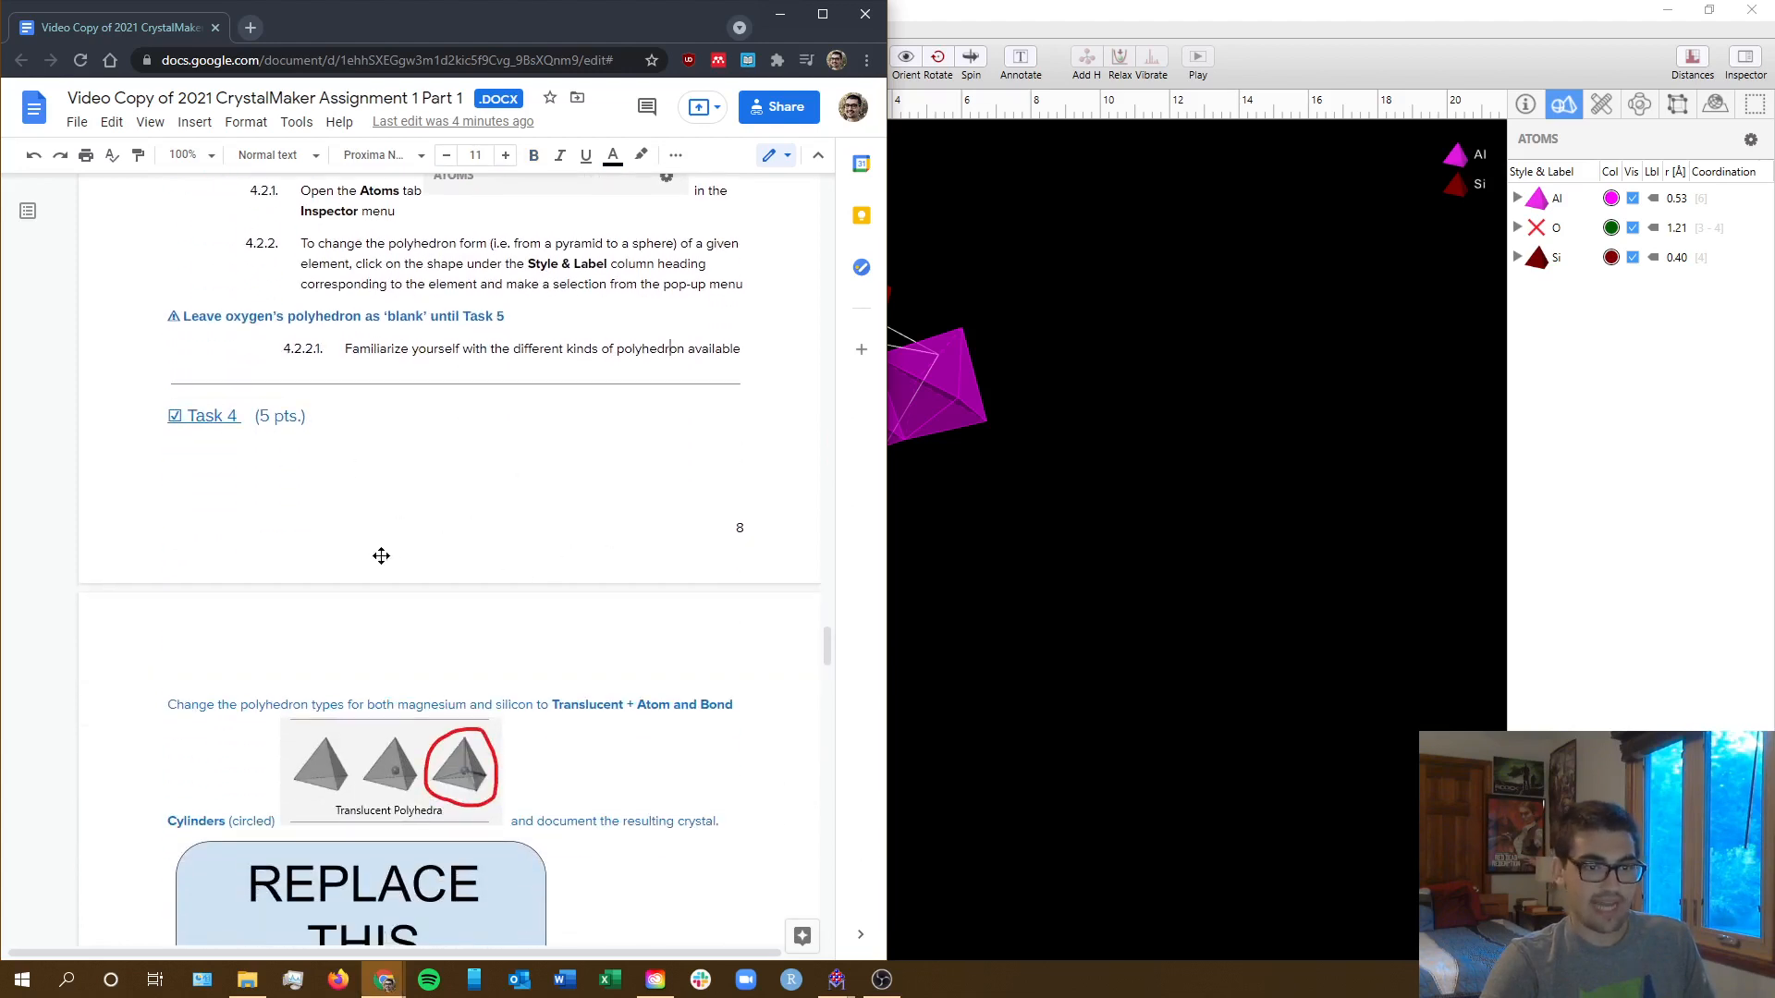
pyautogui.scroll(-1, 495, 580)
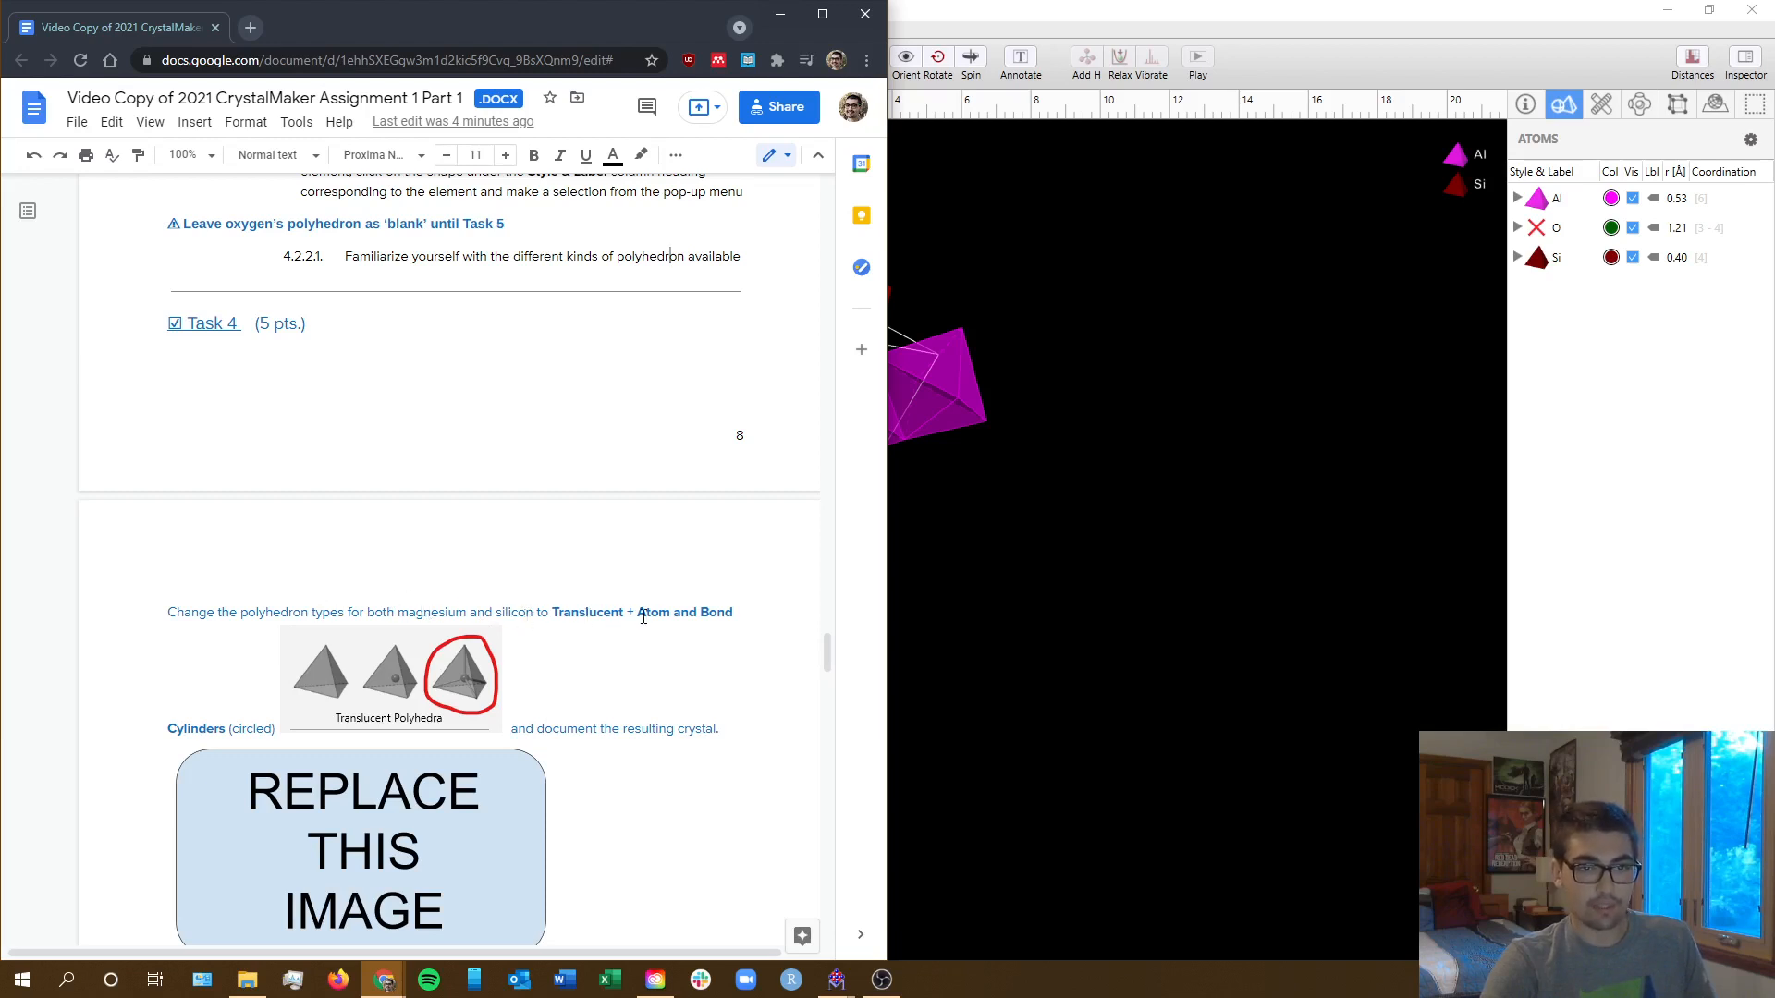
pyautogui.scroll(-2, 594, 634)
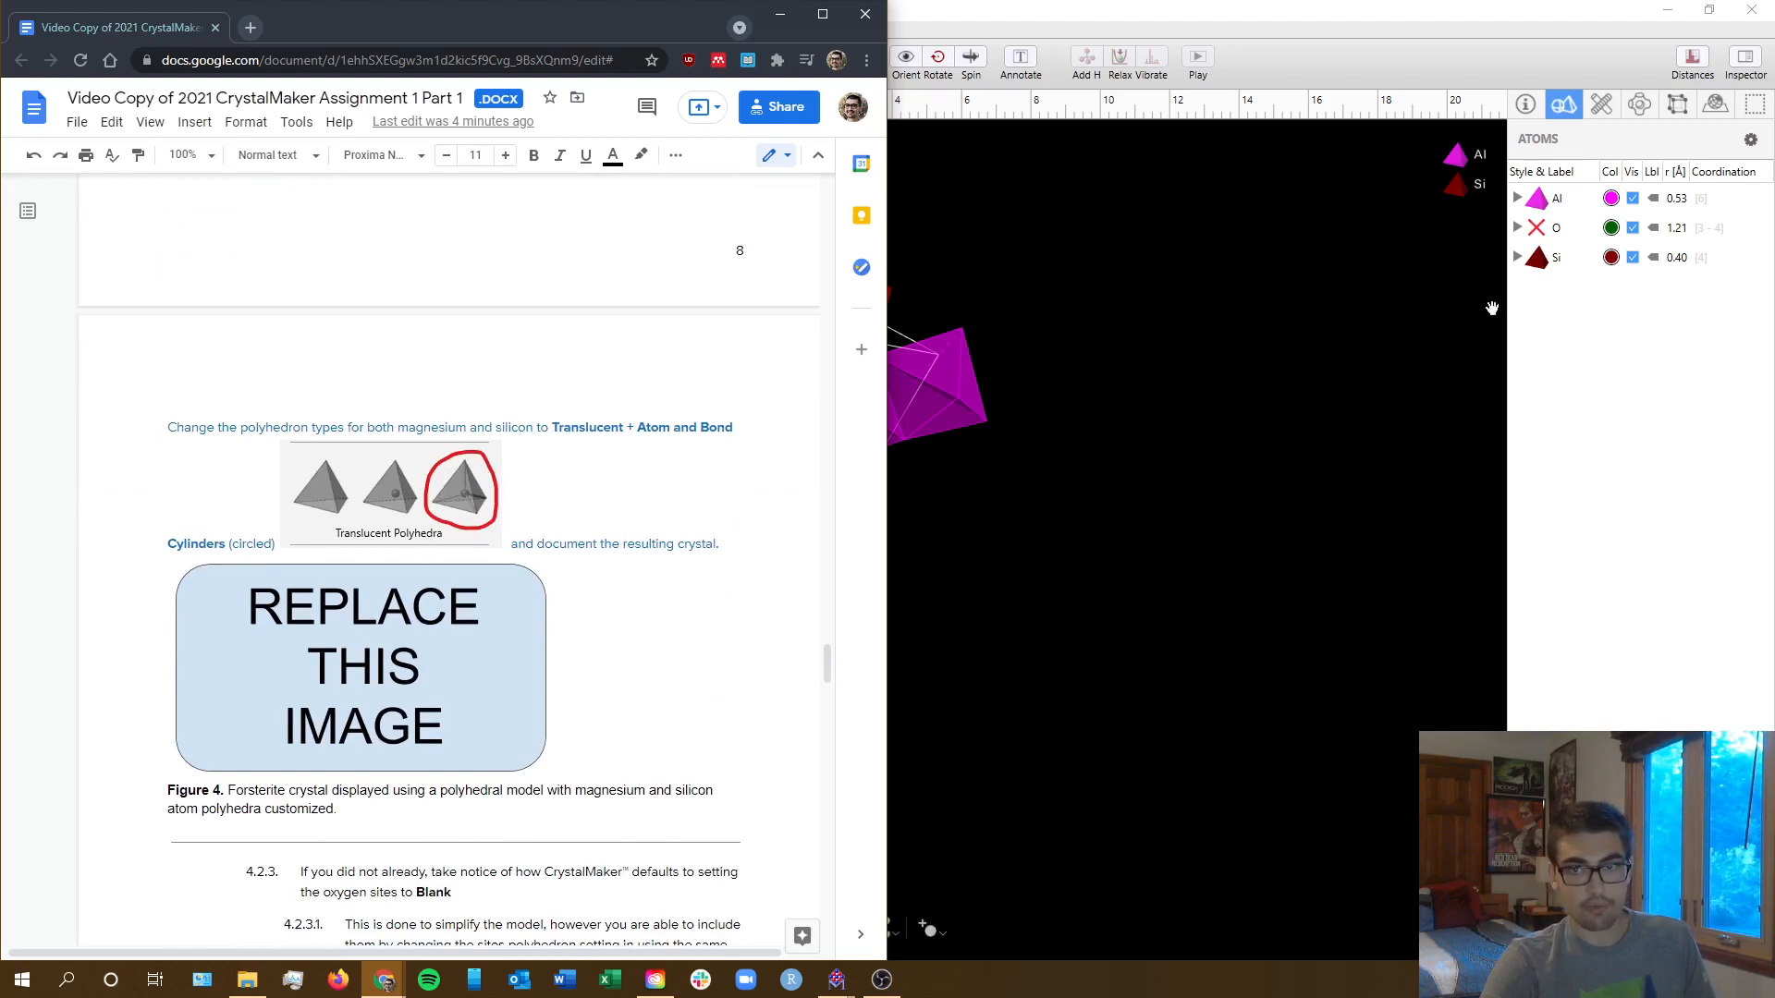
# - Set Al's polyhedron style to Translucent + Atom and Bond Cylinders, and inspect the Al polyhedra up close from several angles
pyautogui.click(1536, 198)
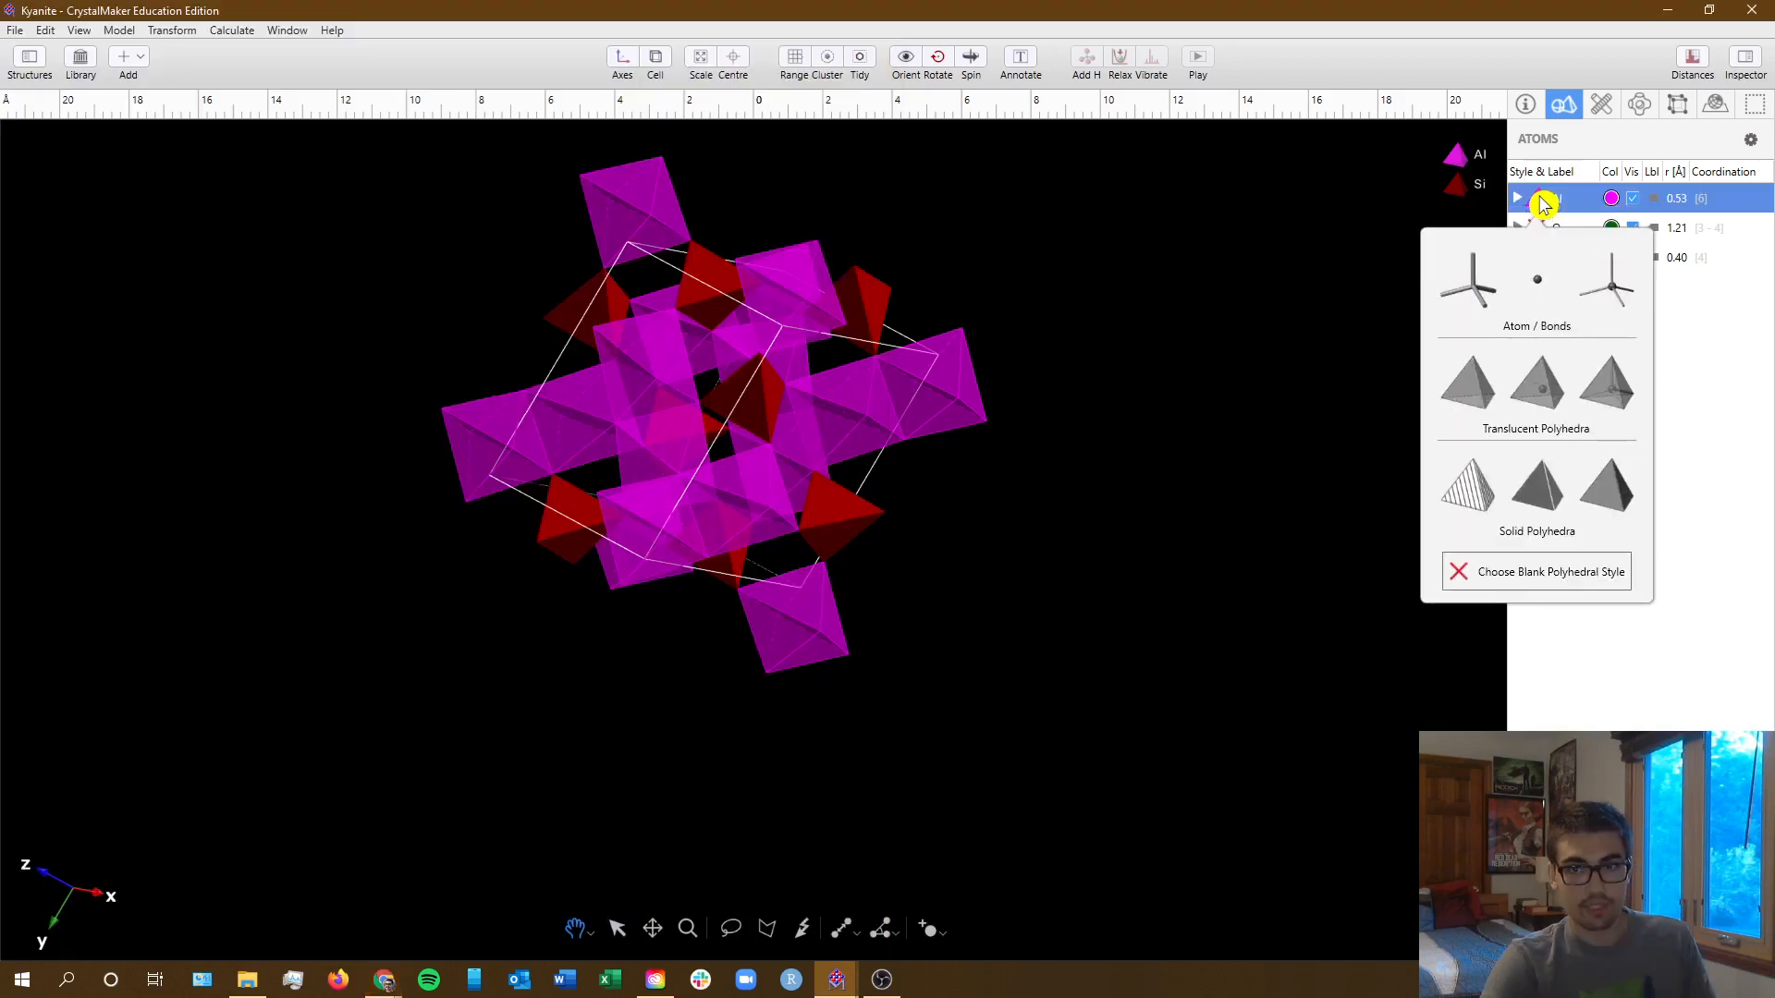
pyautogui.click(1613, 384)
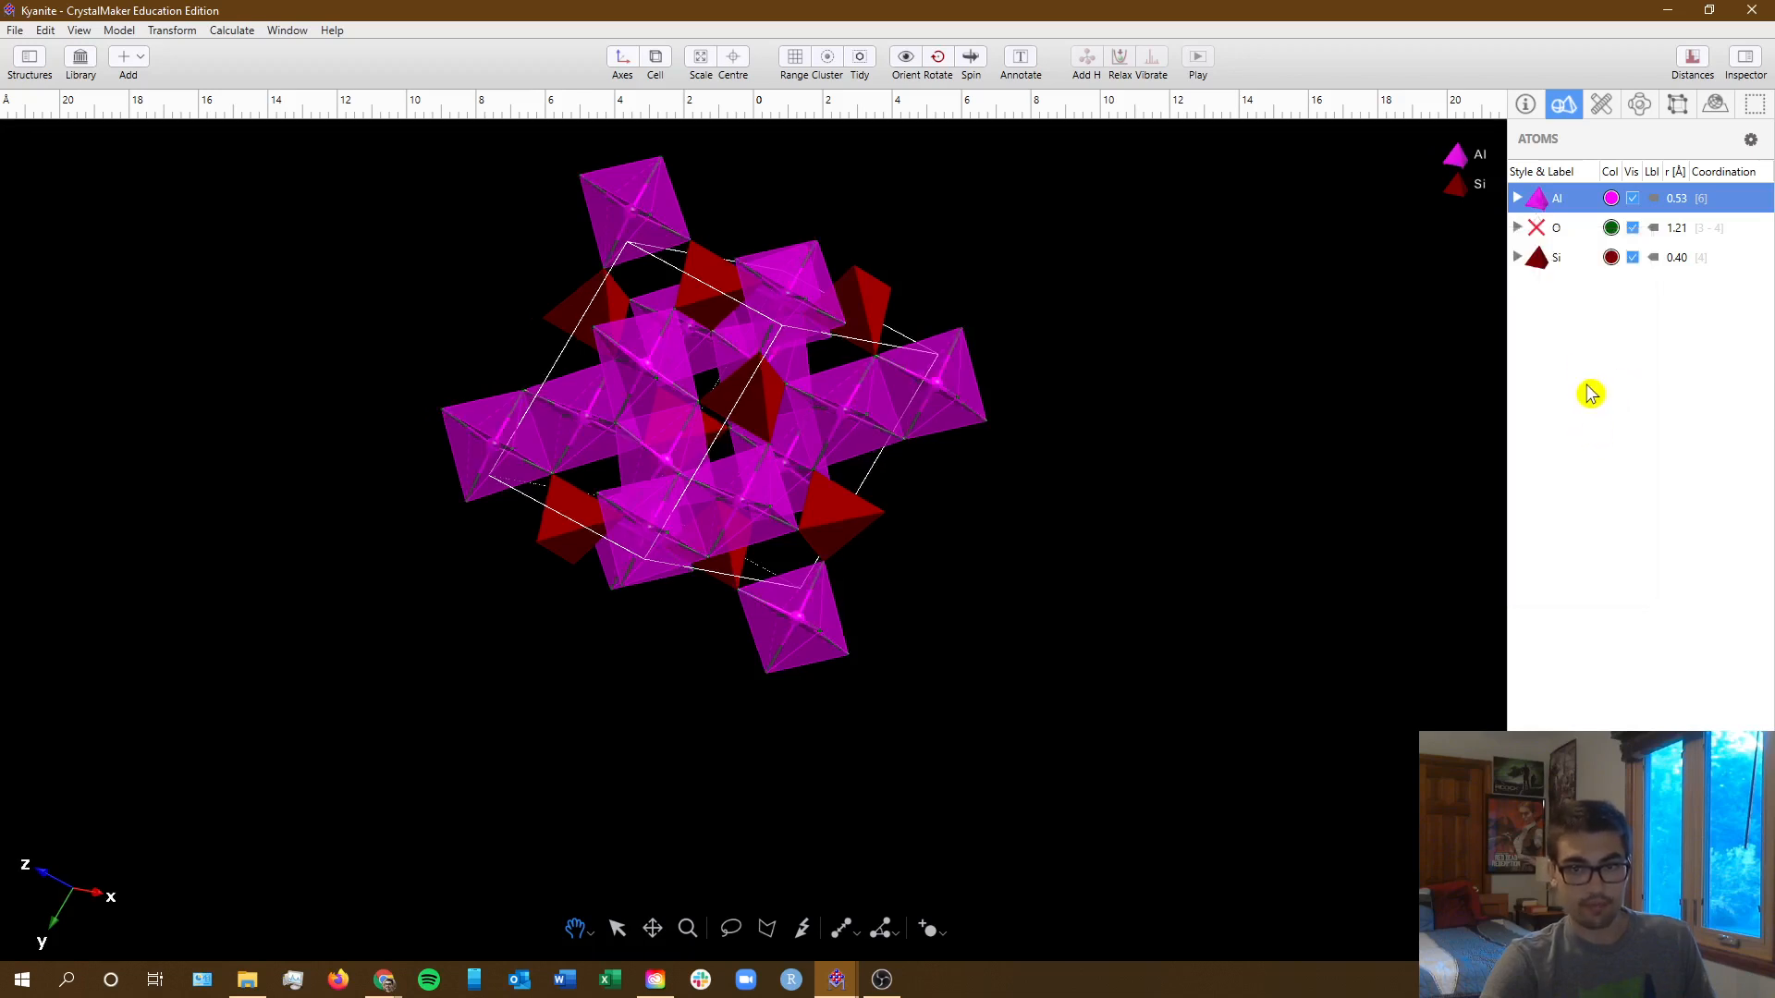
pyautogui.moveTo(1322, 360); pyautogui.dragTo(1213, 383)
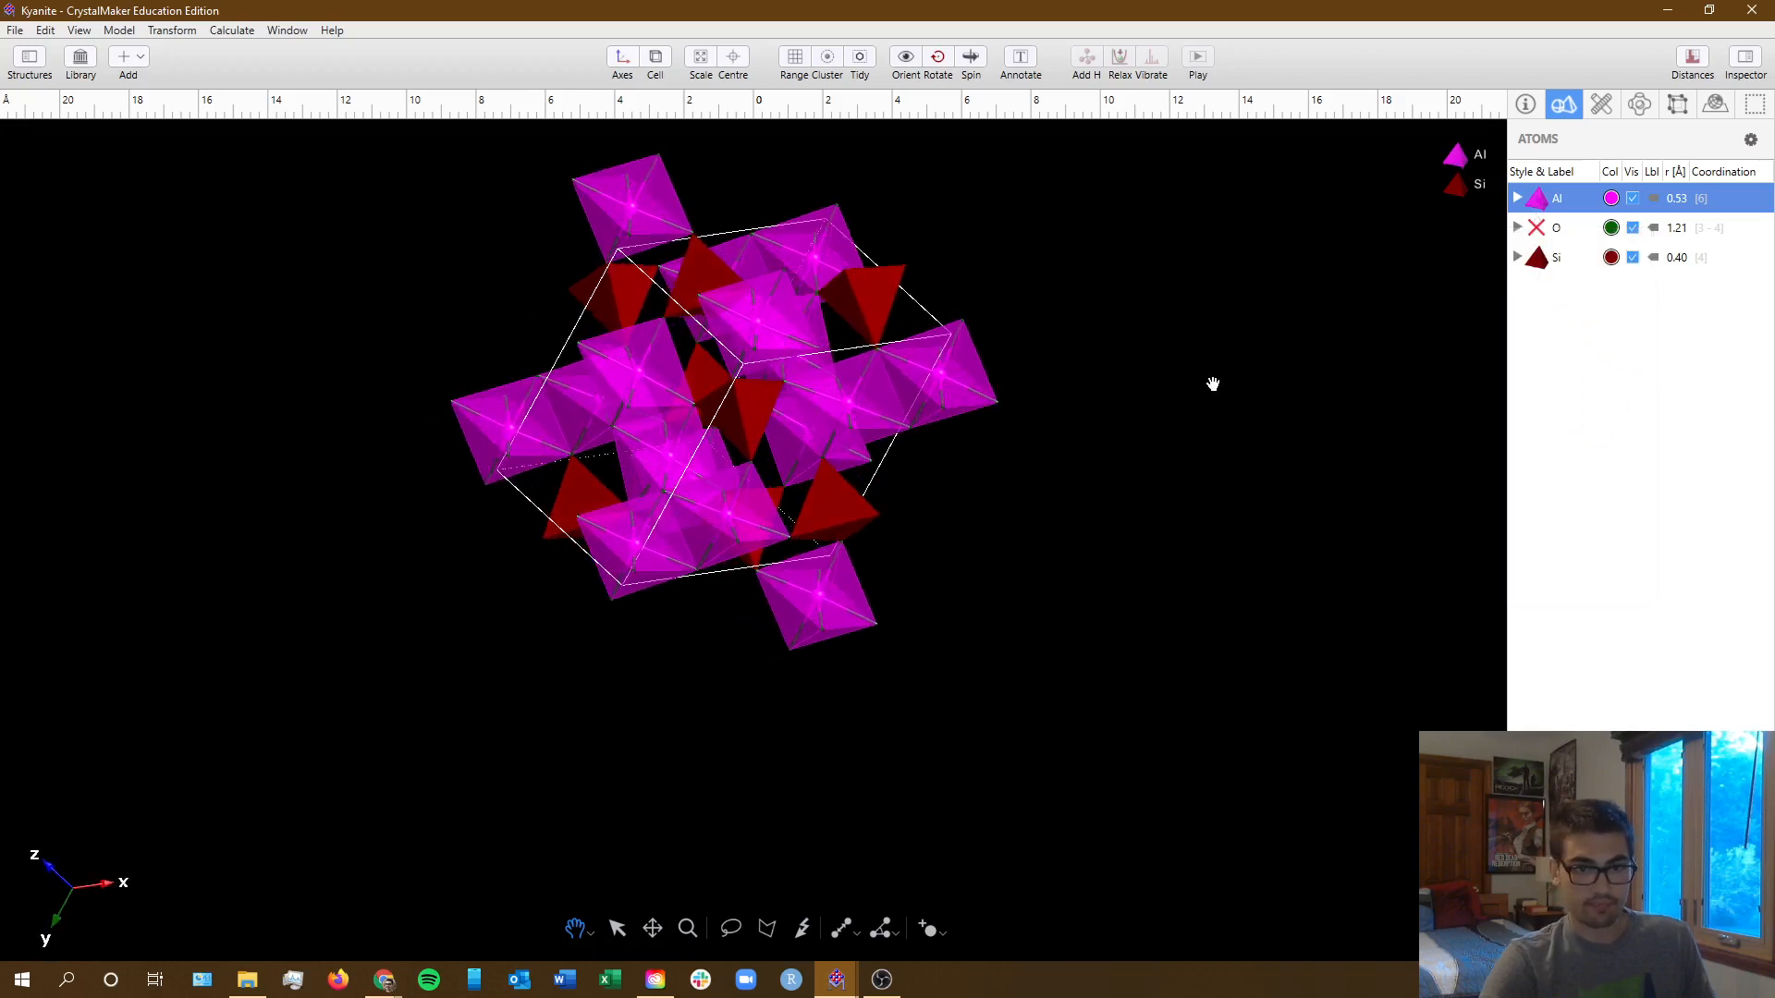
pyautogui.scroll(9, 1105, 300)
pyautogui.moveTo(1105, 652); pyautogui.dragTo(1173, 622)
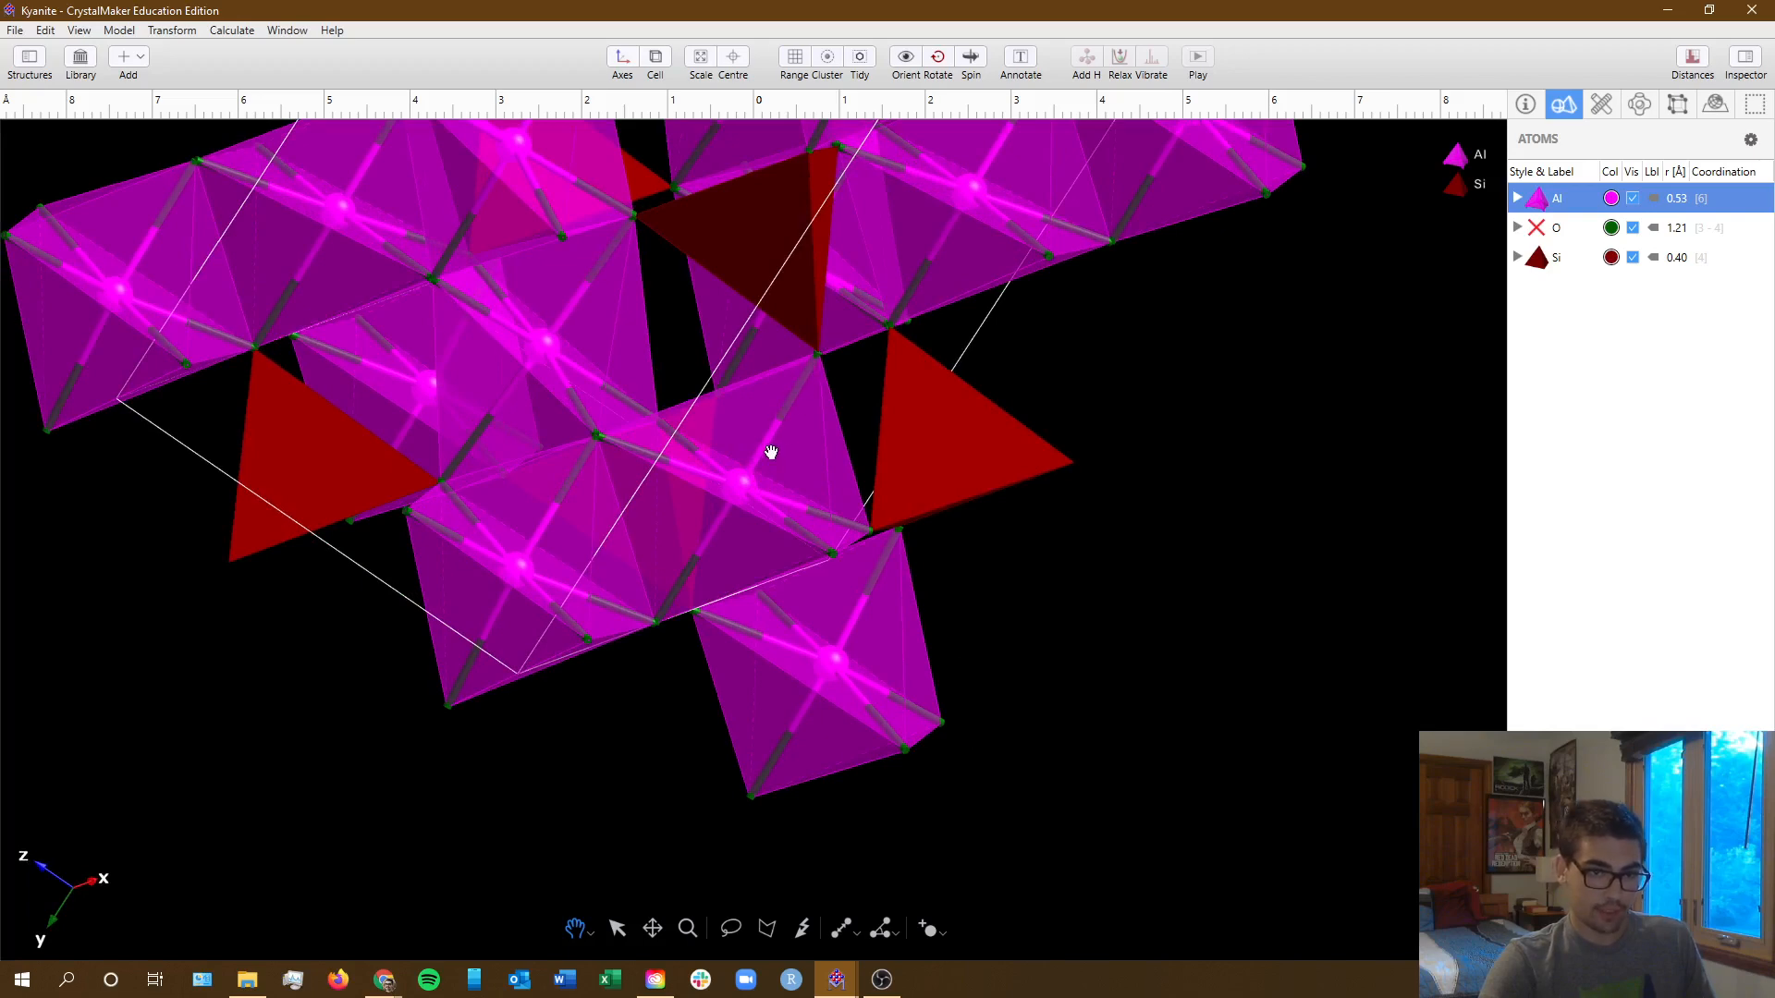
pyautogui.moveTo(1034, 608); pyautogui.dragTo(908, 684)
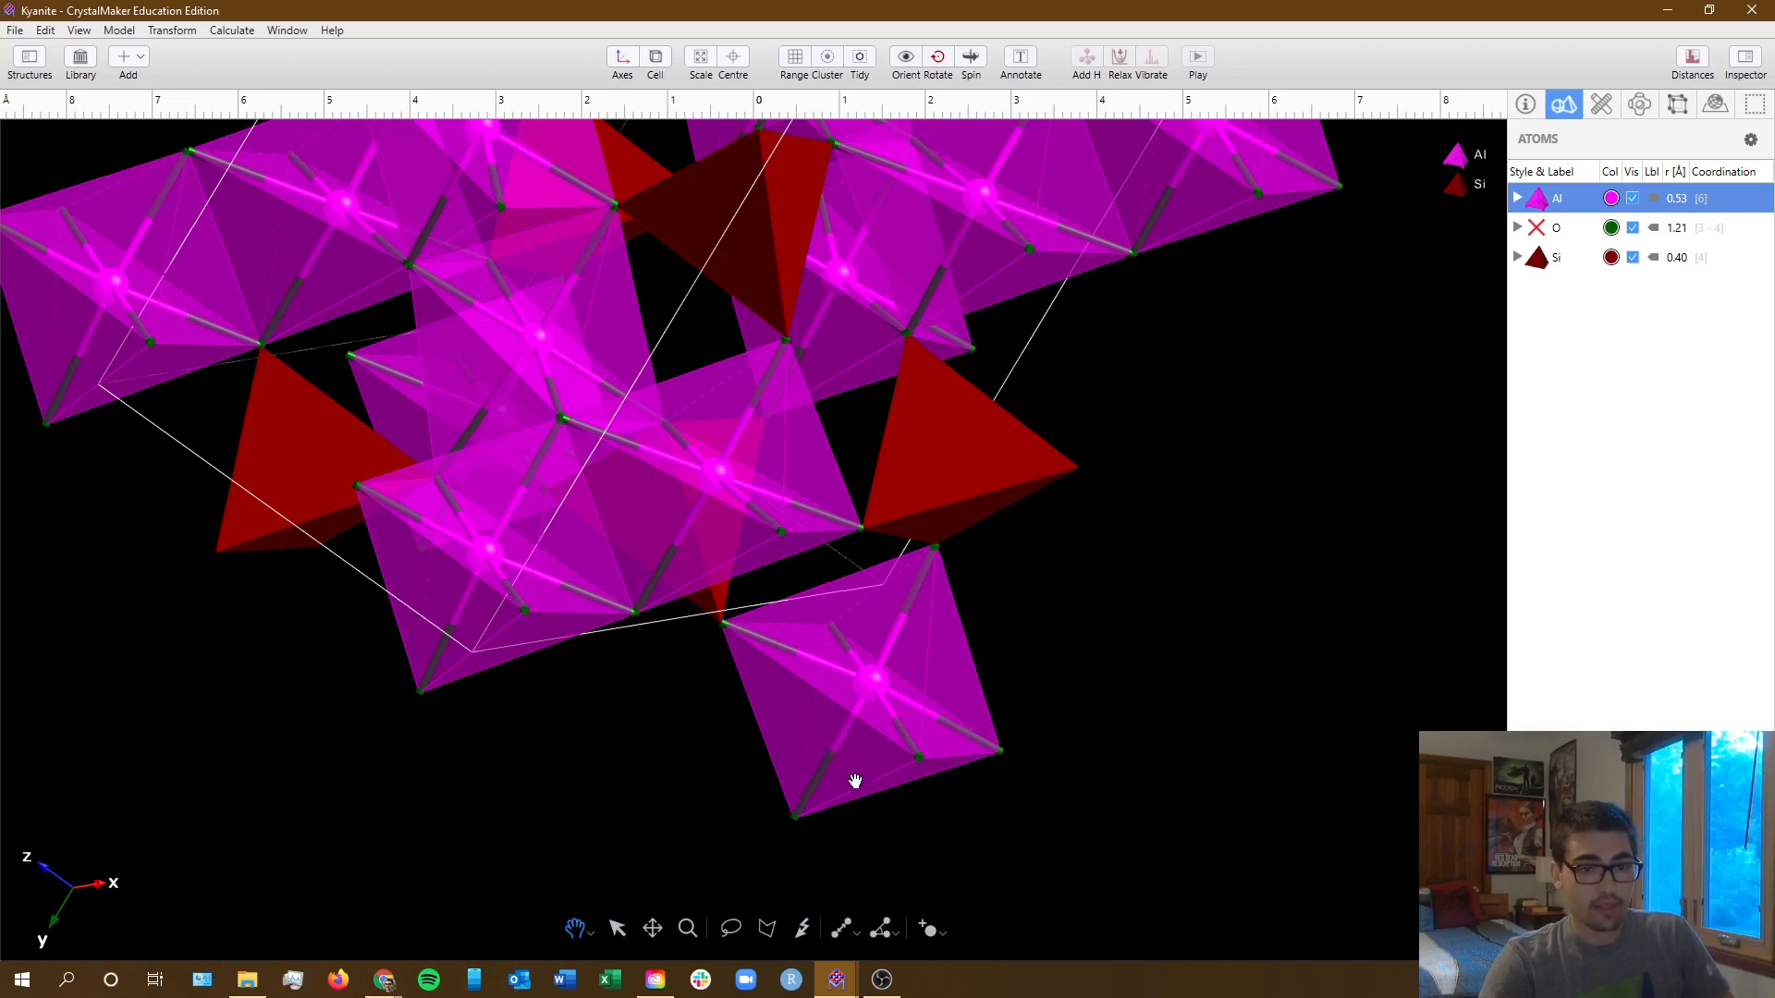
pyautogui.moveTo(1019, 803); pyautogui.dragTo(844, 700)
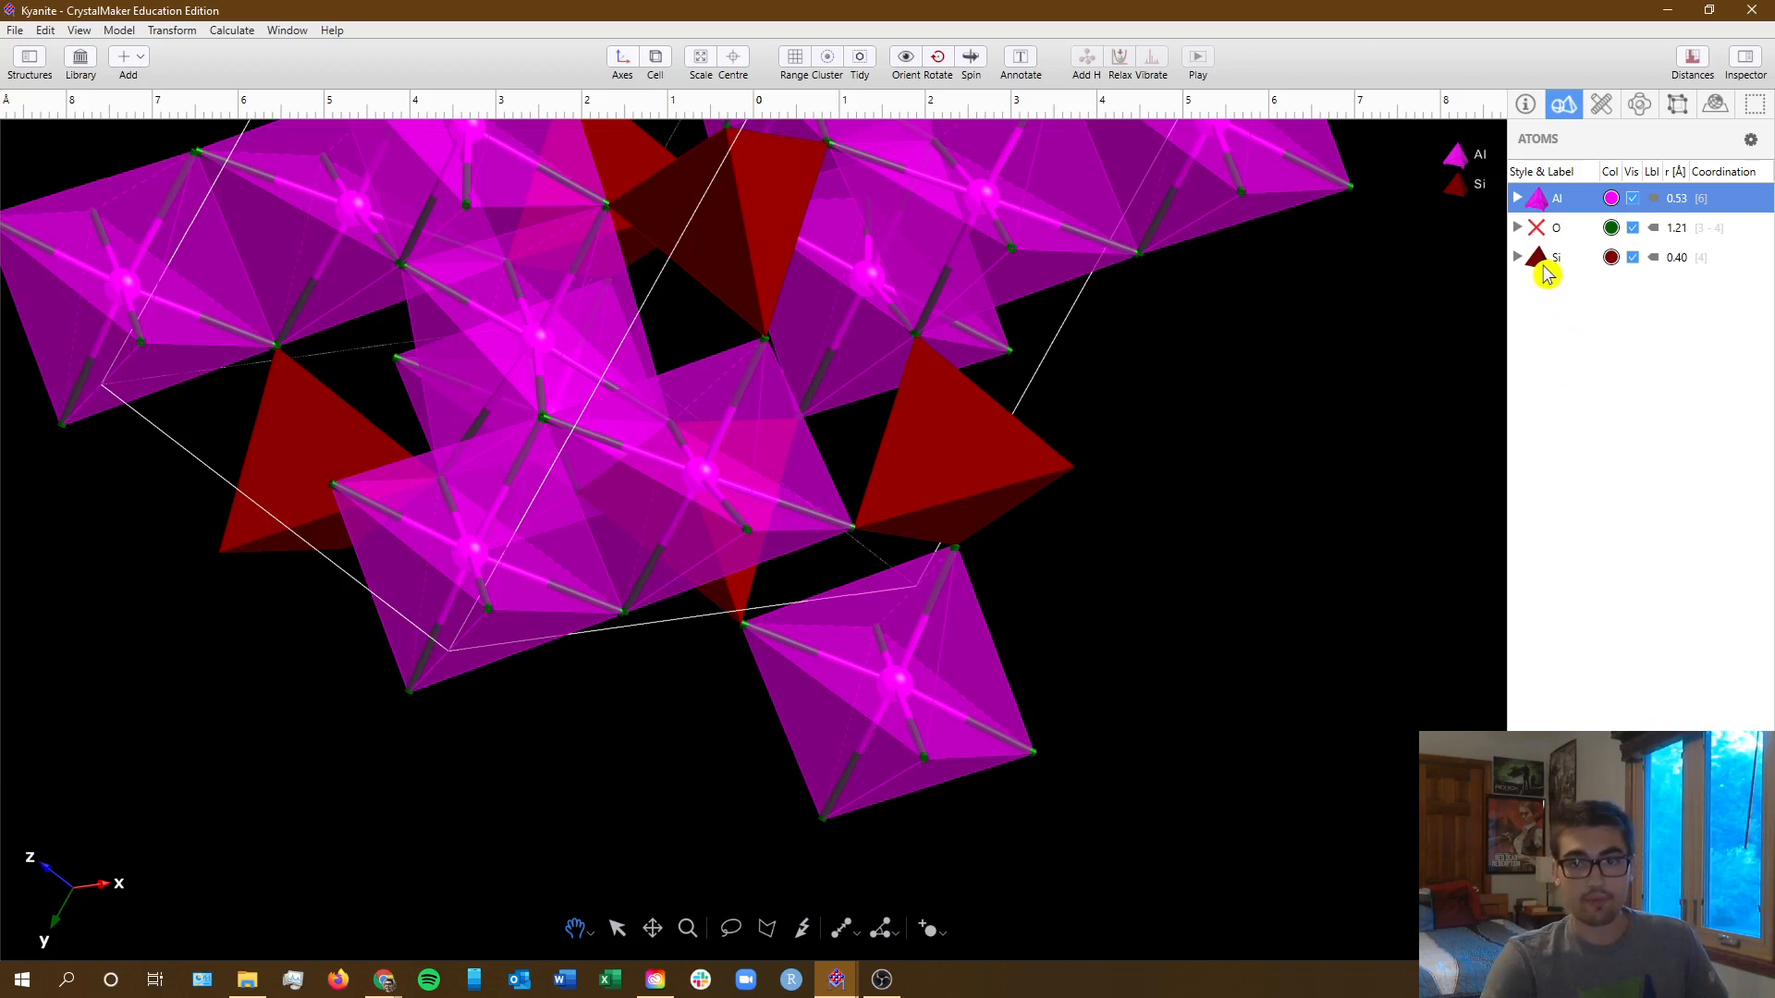
# - Set Si's polyhedron style to Translucent + Atom and Bond Cylinders, and rotate the crystal slightly to view the result
pyautogui.click(1537, 267)
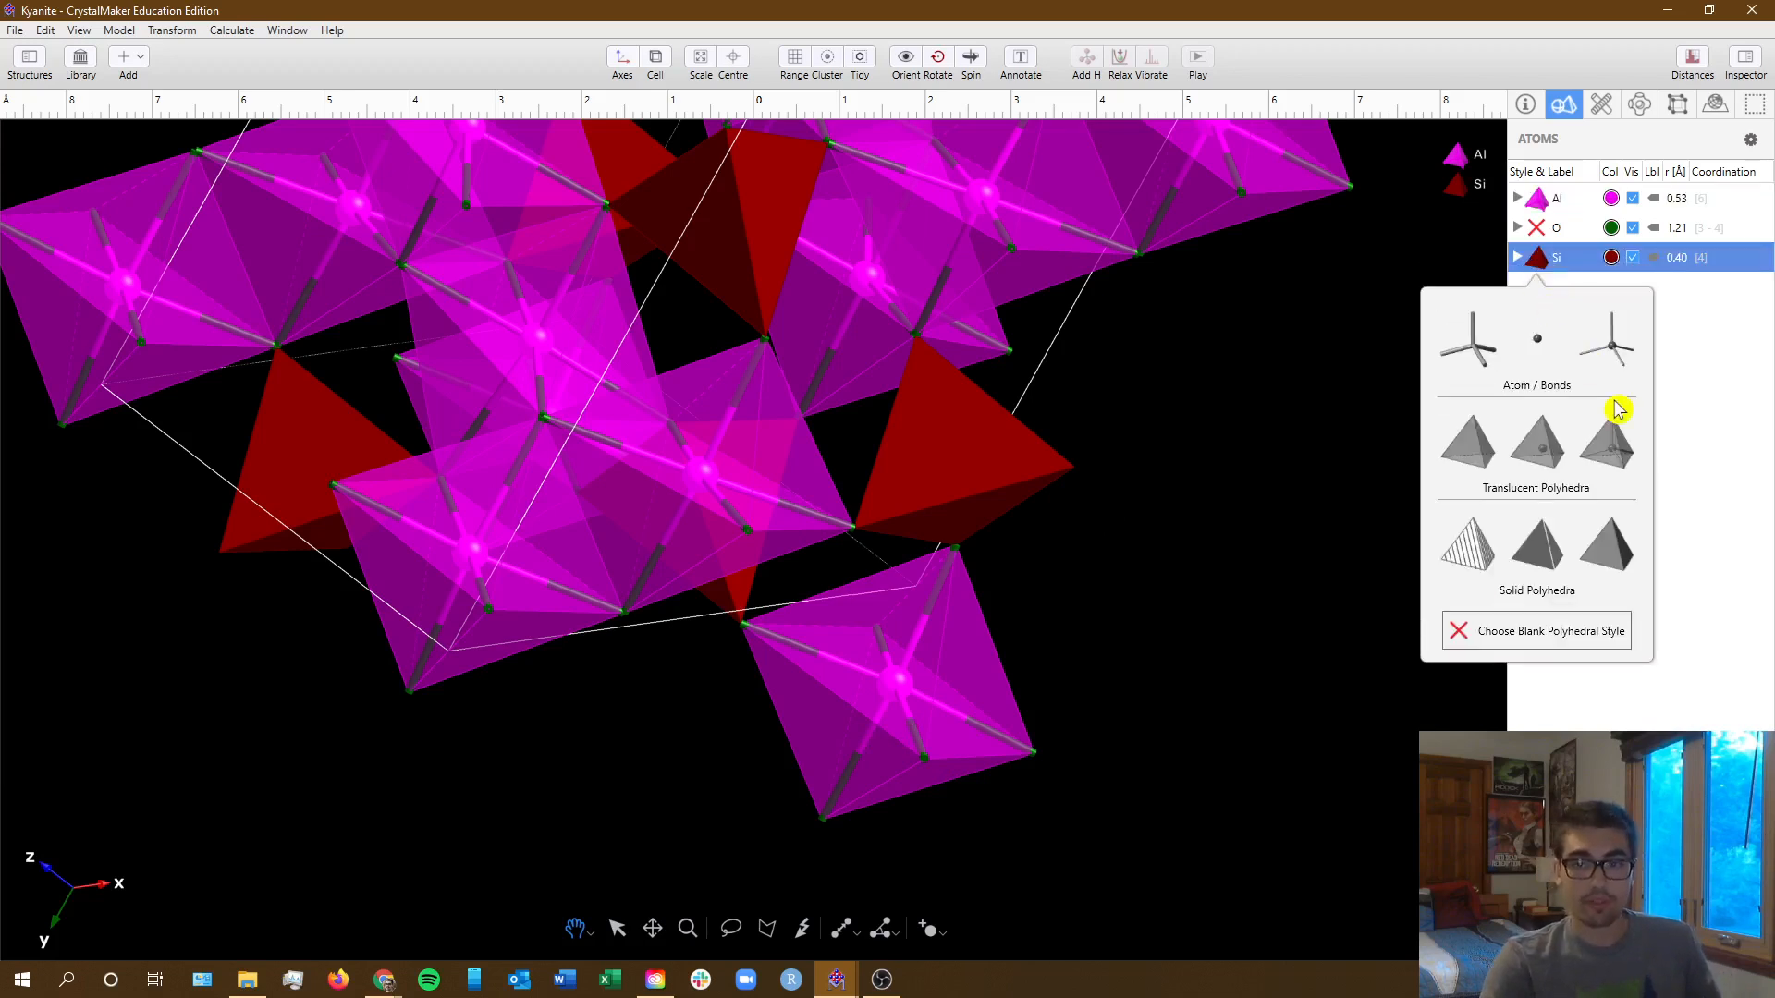
pyautogui.click(1625, 441)
pyautogui.moveTo(1244, 412); pyautogui.dragTo(1284, 419)
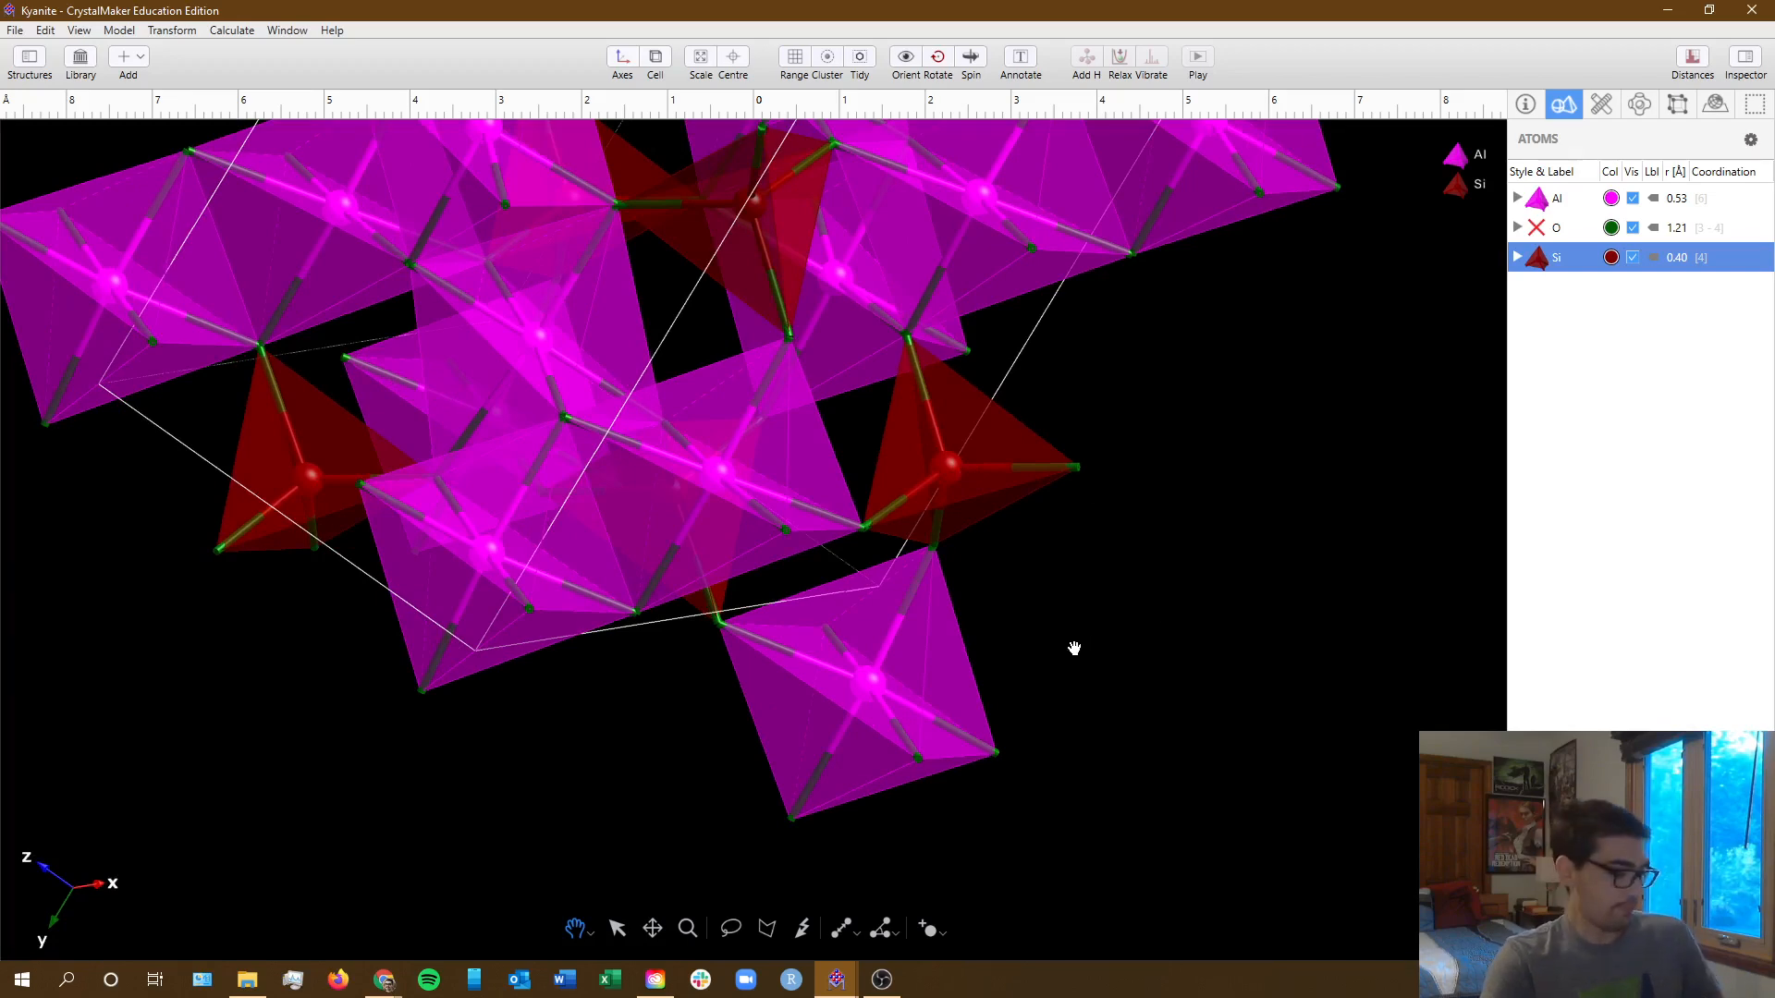
# - Recheck the Task 4 instructions, centre the kyanite model and scale it so the whole crystal fits in view
pyautogui.hotkey('alt', 'Tab')
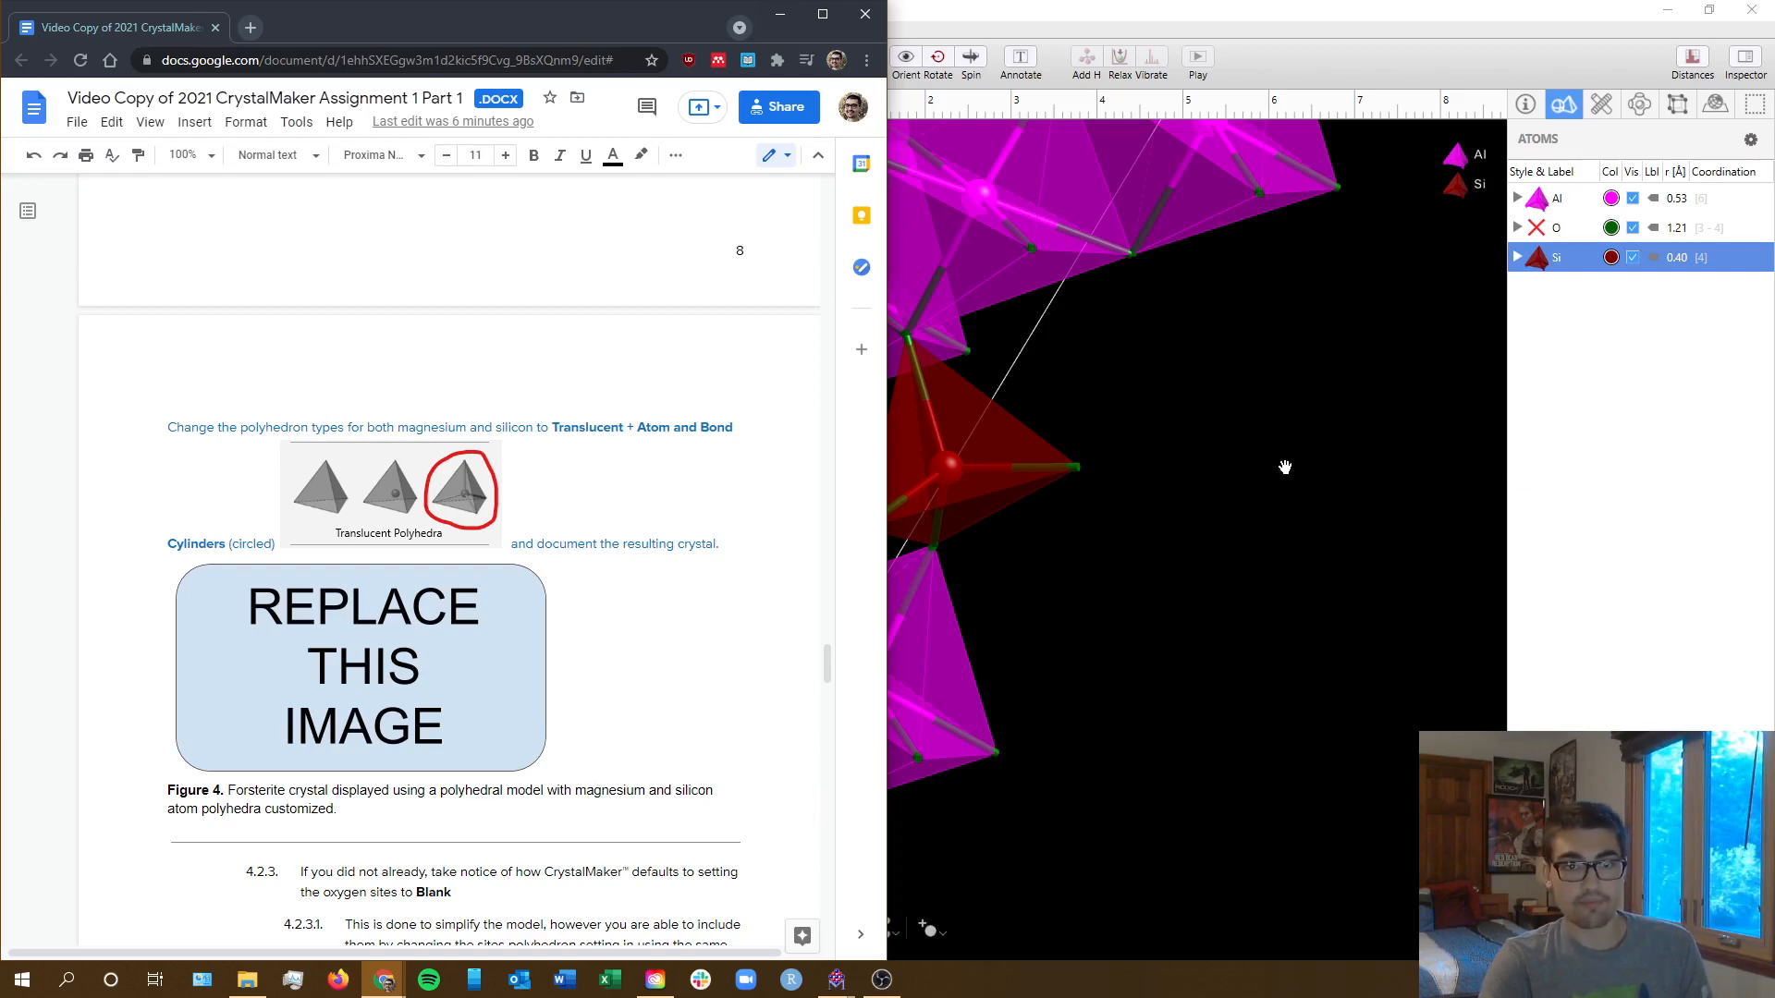
pyautogui.click(1243, 473)
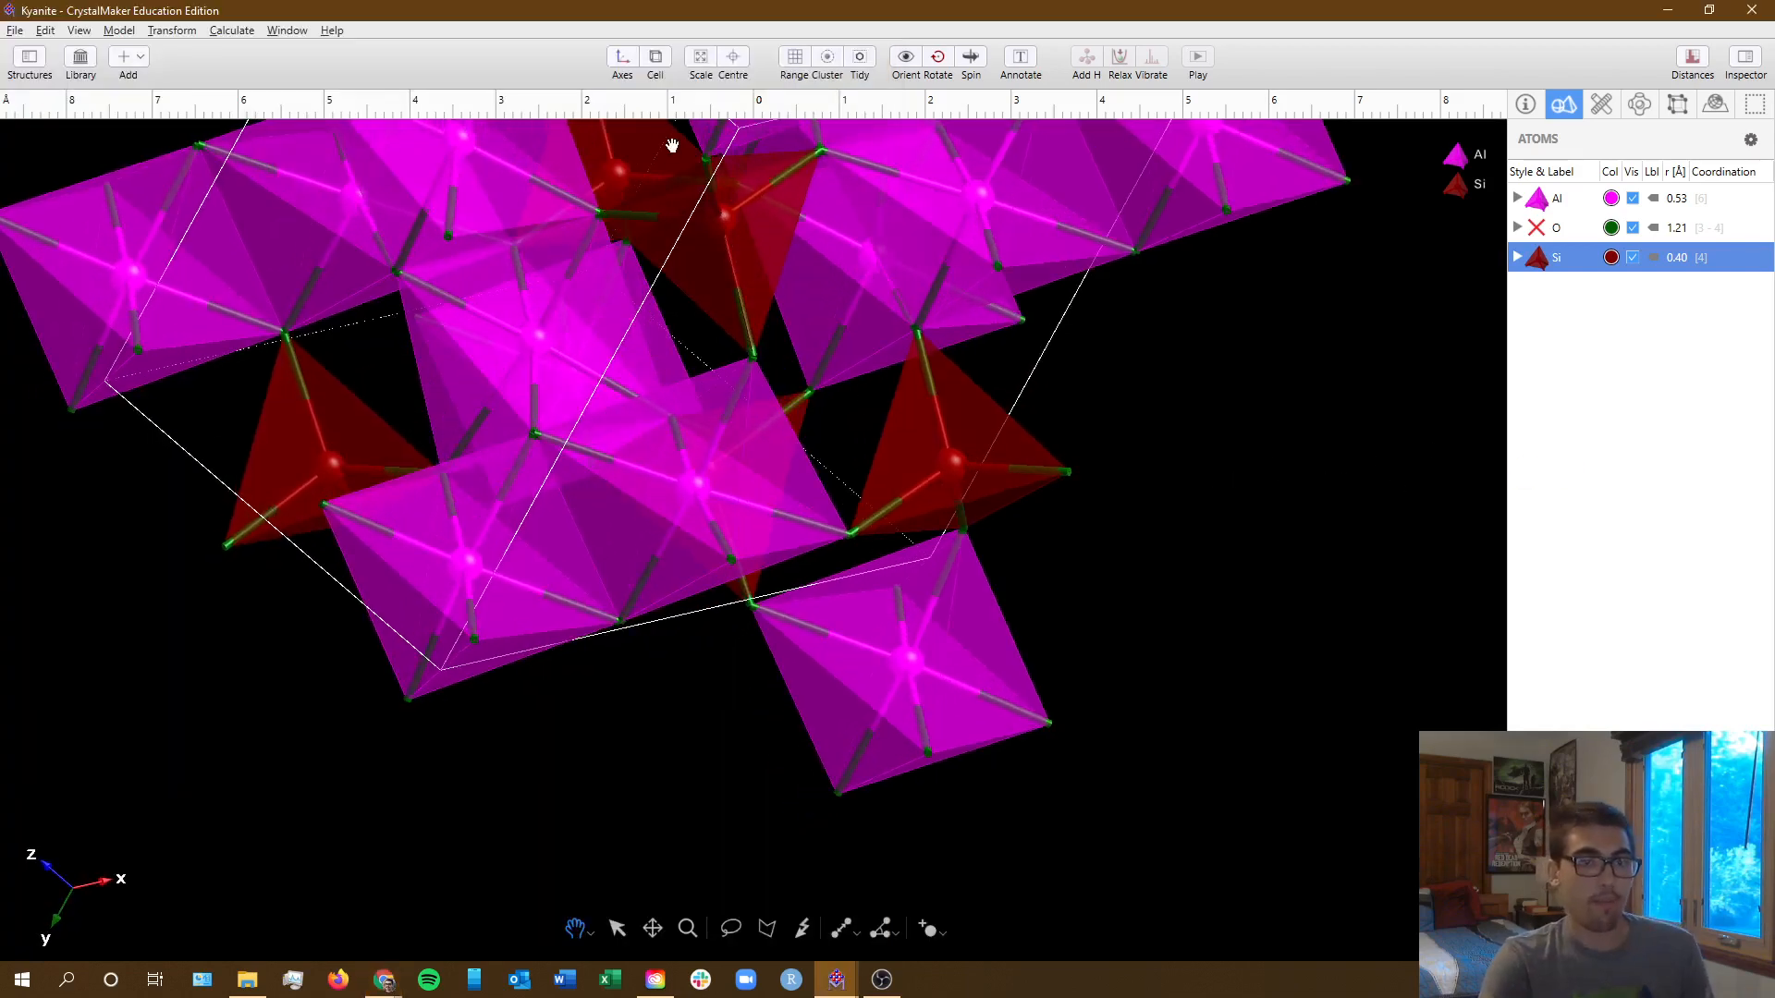
pyautogui.click(719, 66)
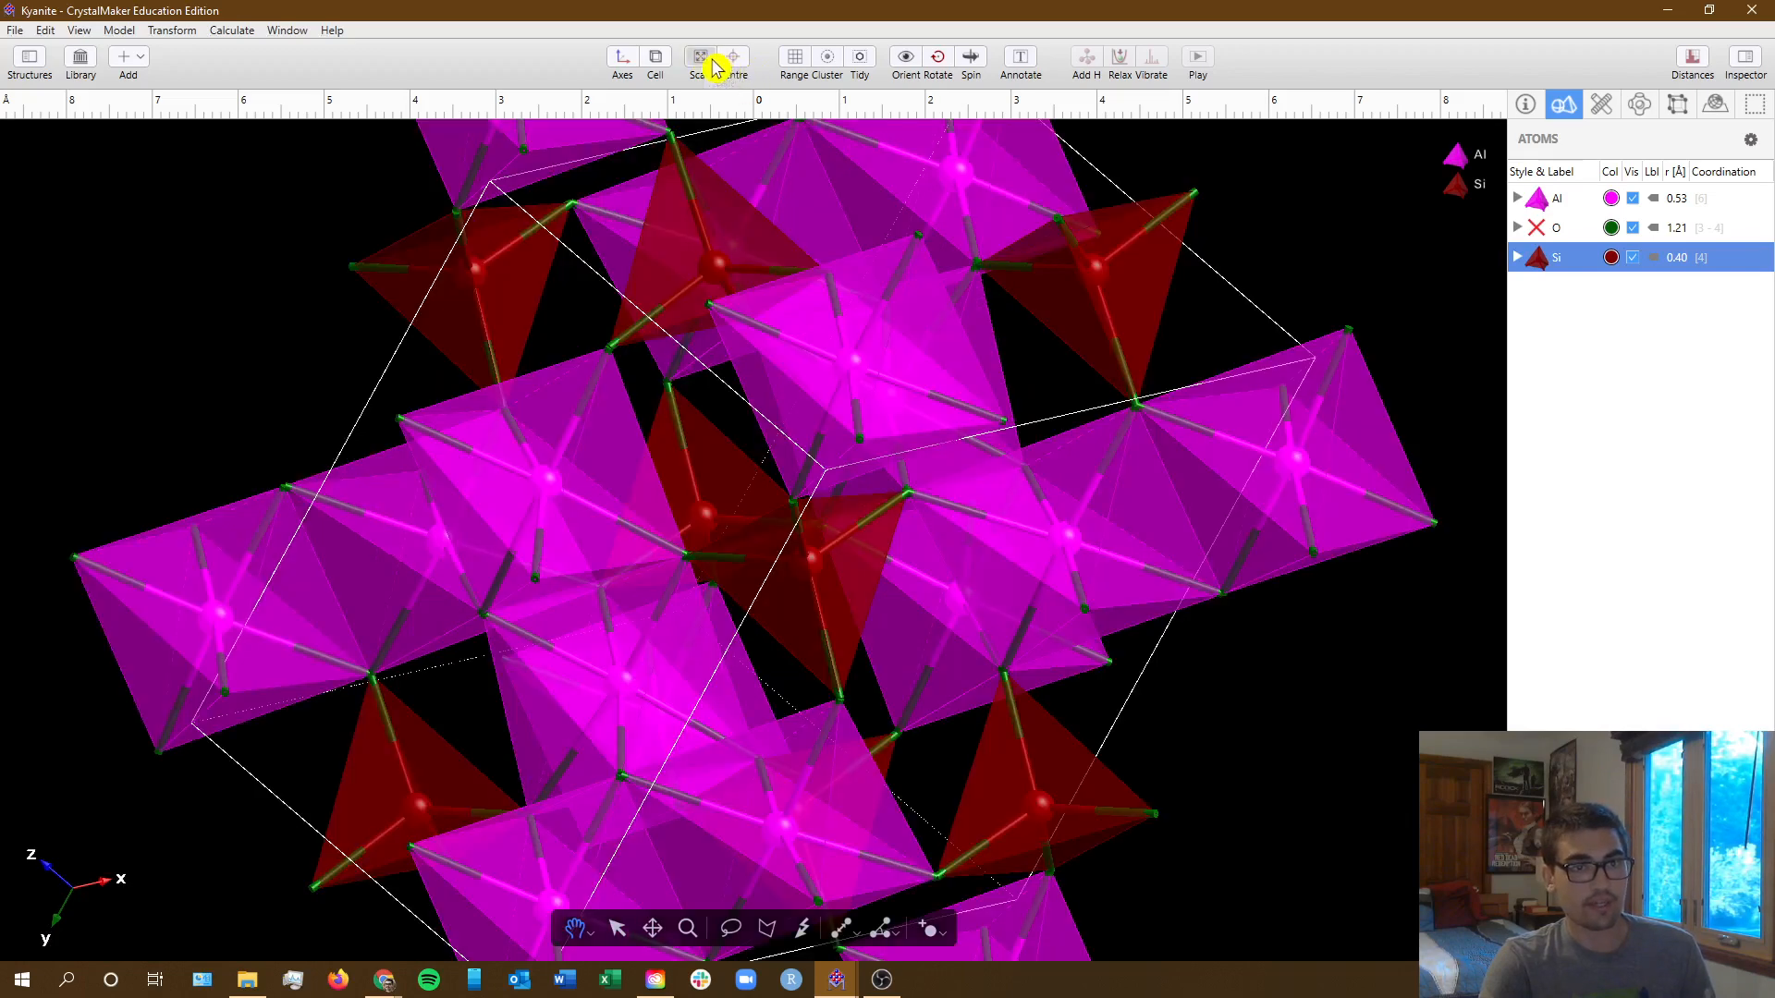
pyautogui.click(710, 60)
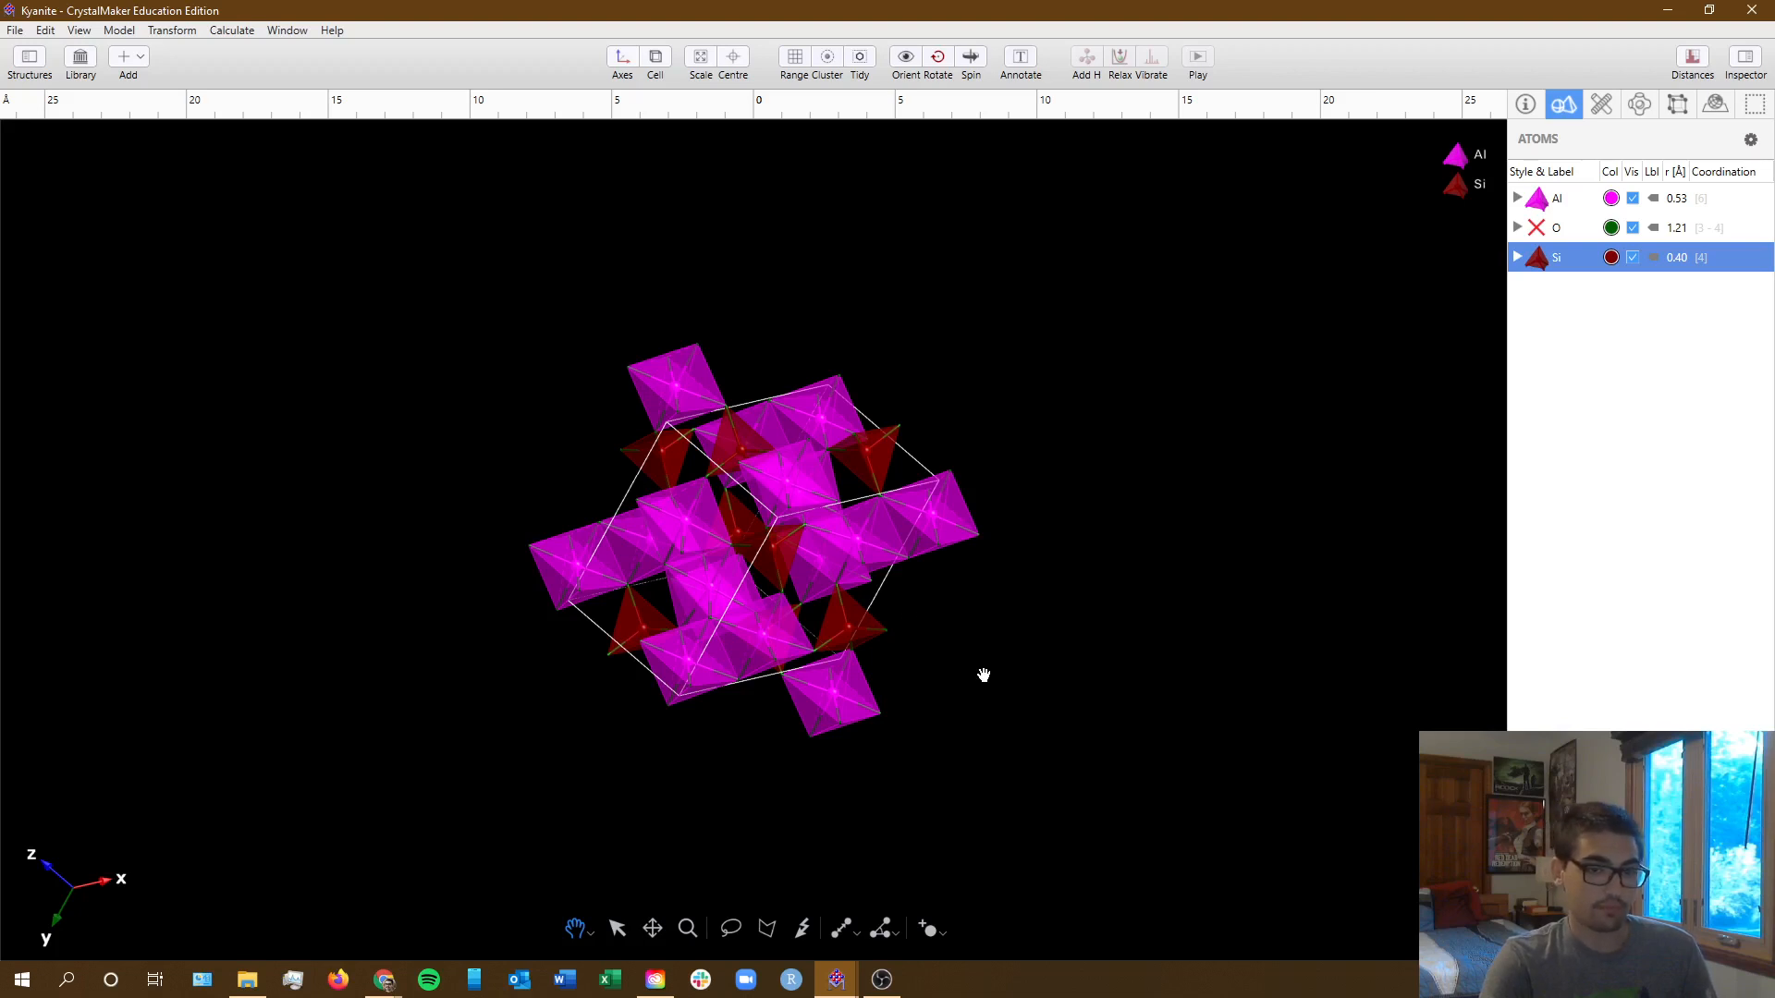
pyautogui.scroll(5, 958, 637)
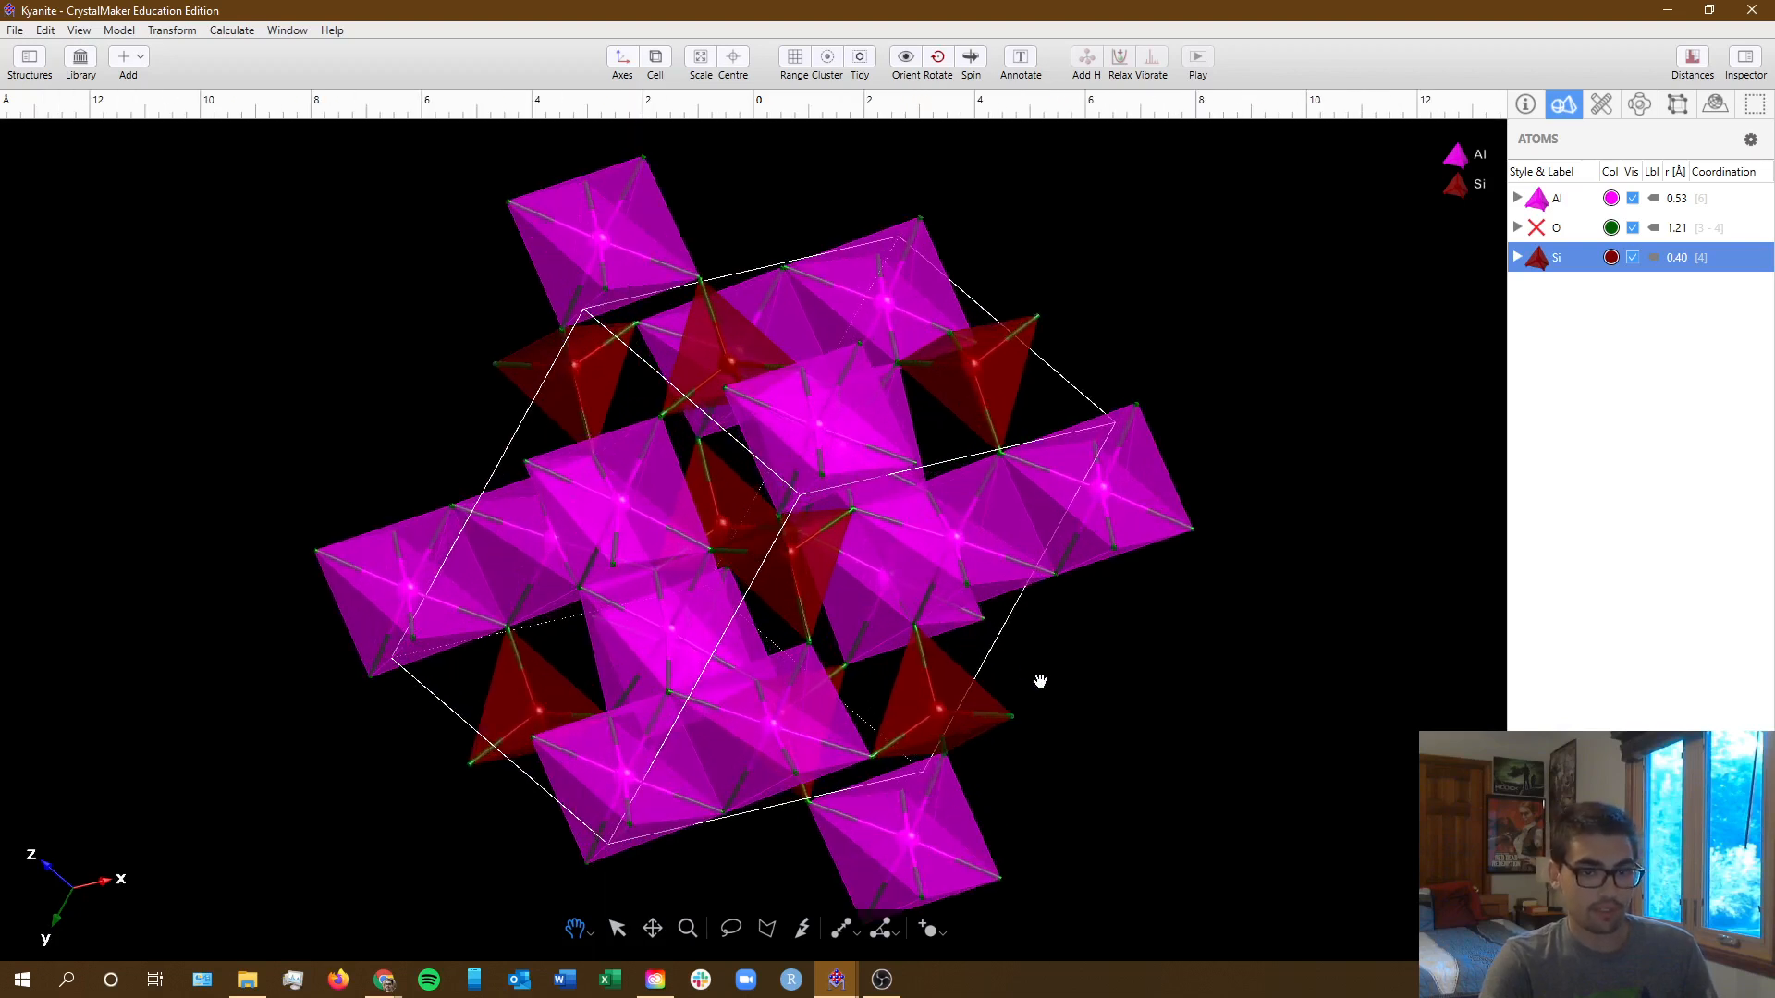
pyautogui.scroll(-1, 1046, 646)
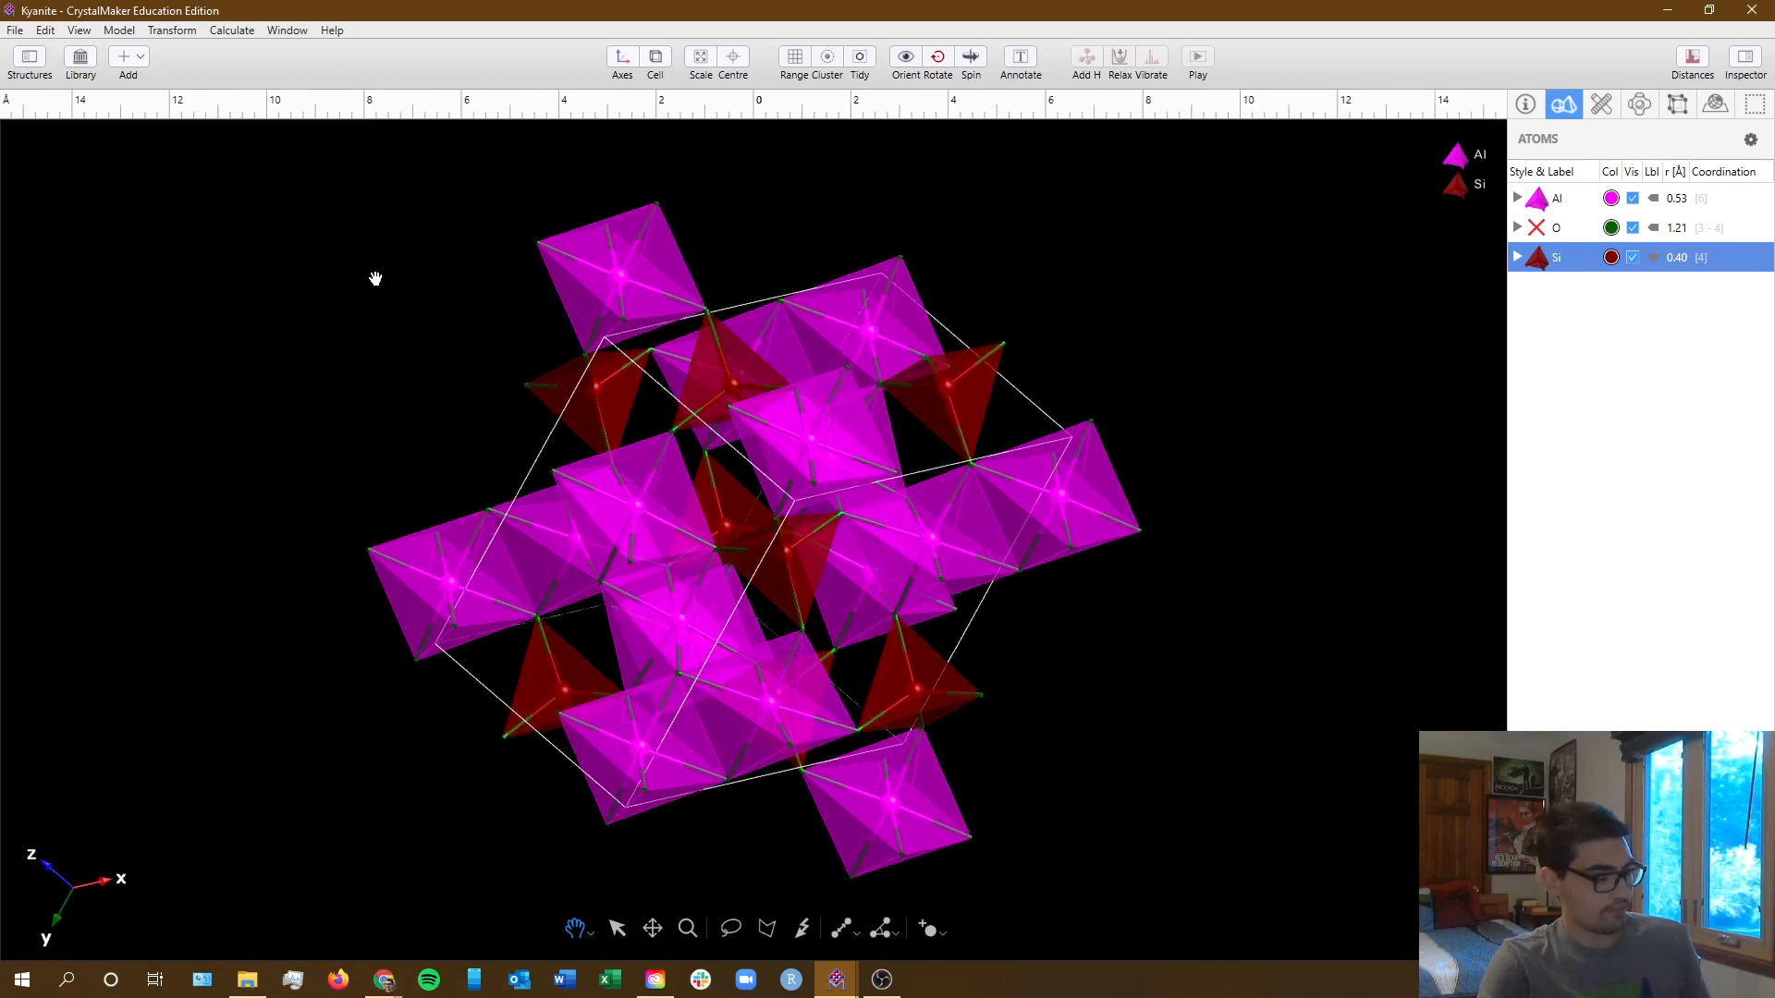
# - Replace the Figure 4 placeholder in the assignment document with the captured image of the customized polyhedral crystal
pyautogui.hotkey('alt', 'Tab')
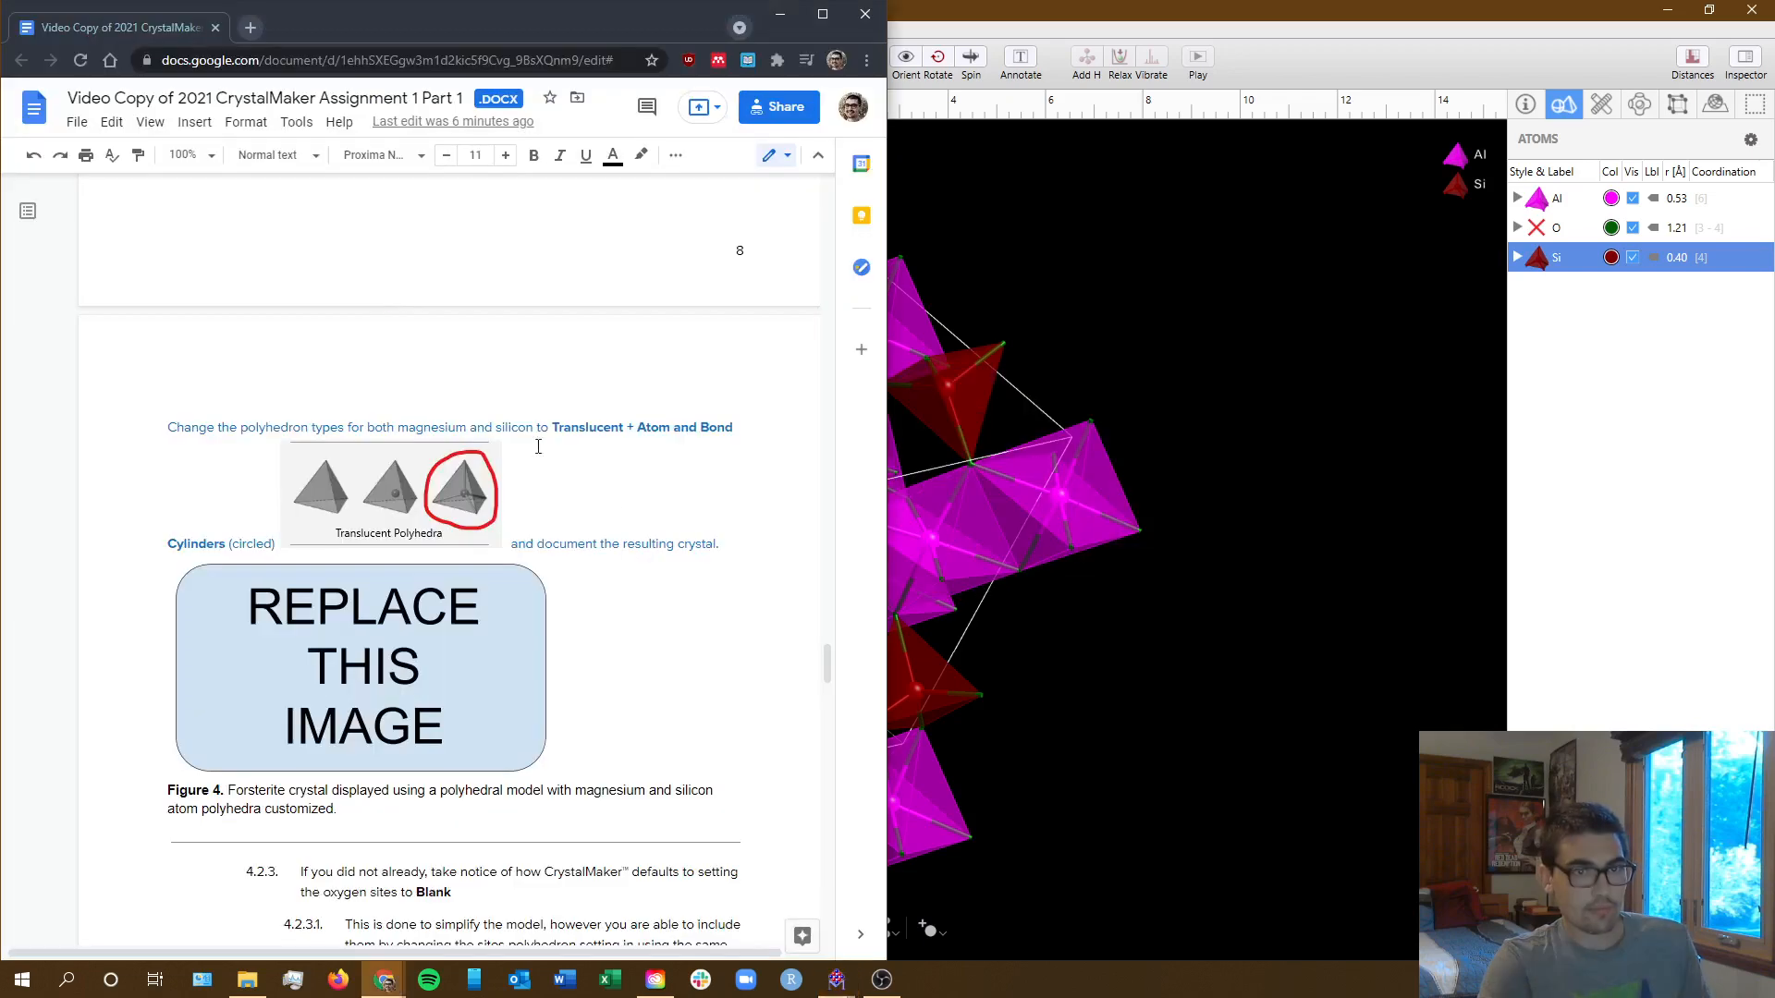
pyautogui.click(495, 625)
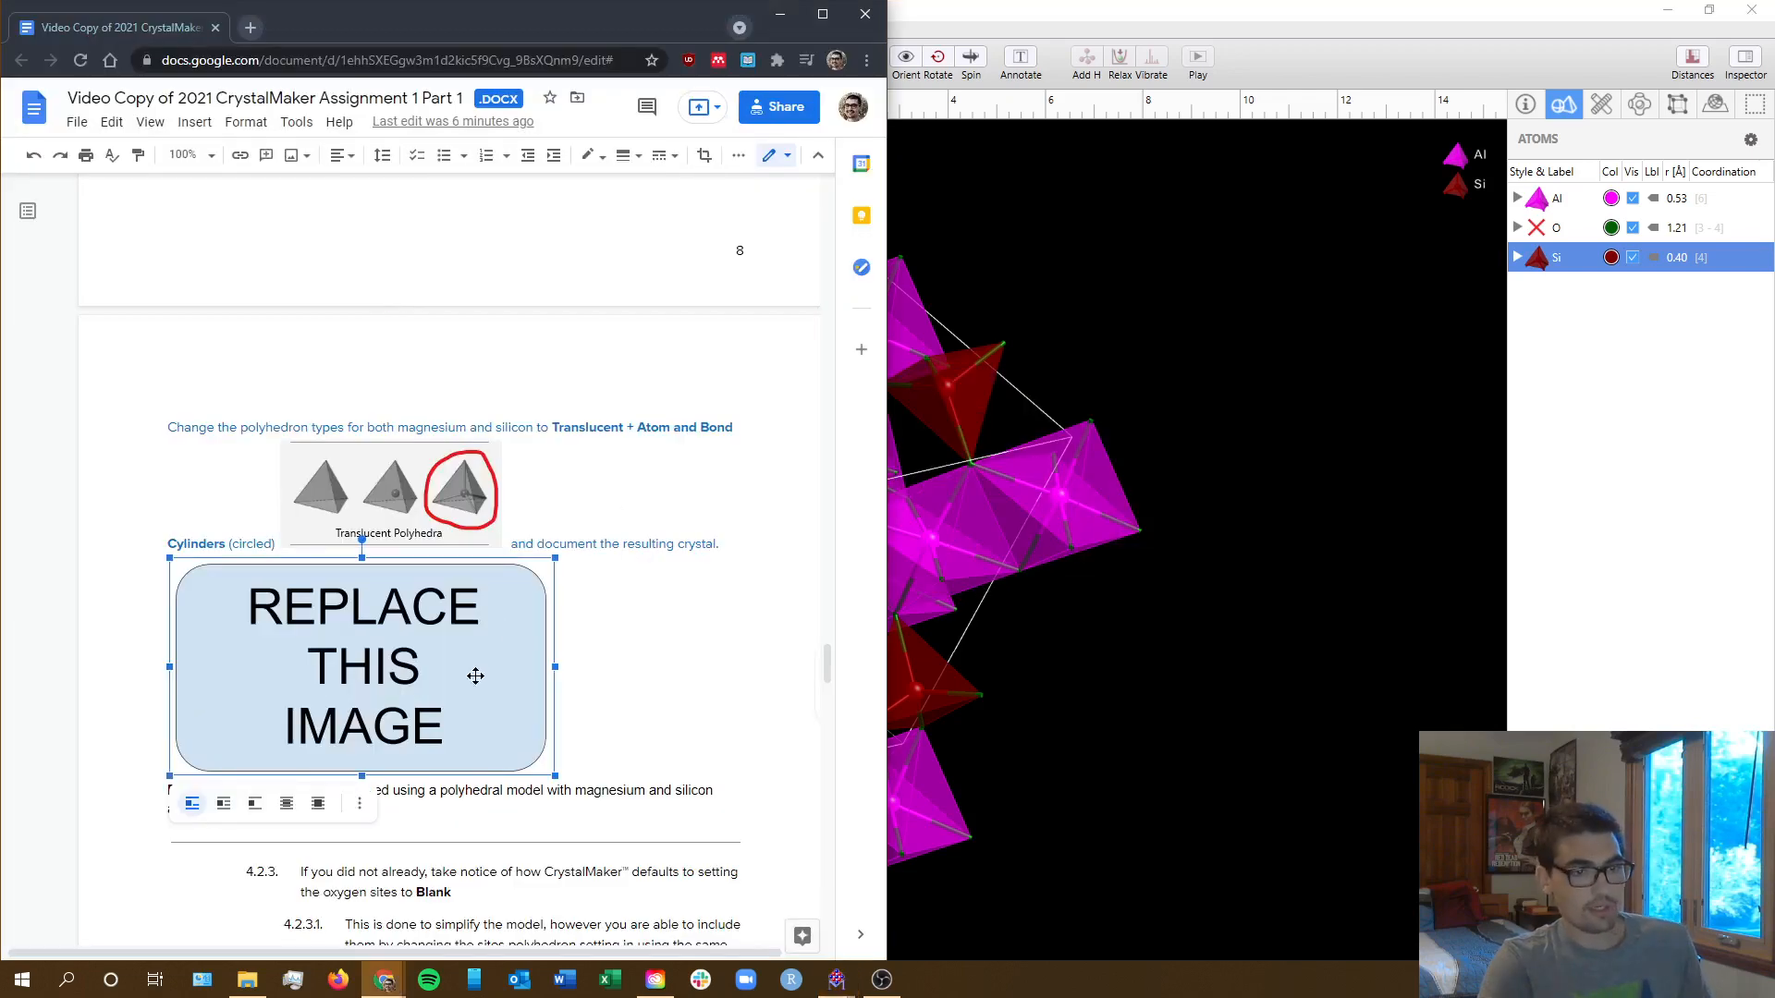
pyautogui.hotkey('ctrl', 'v')
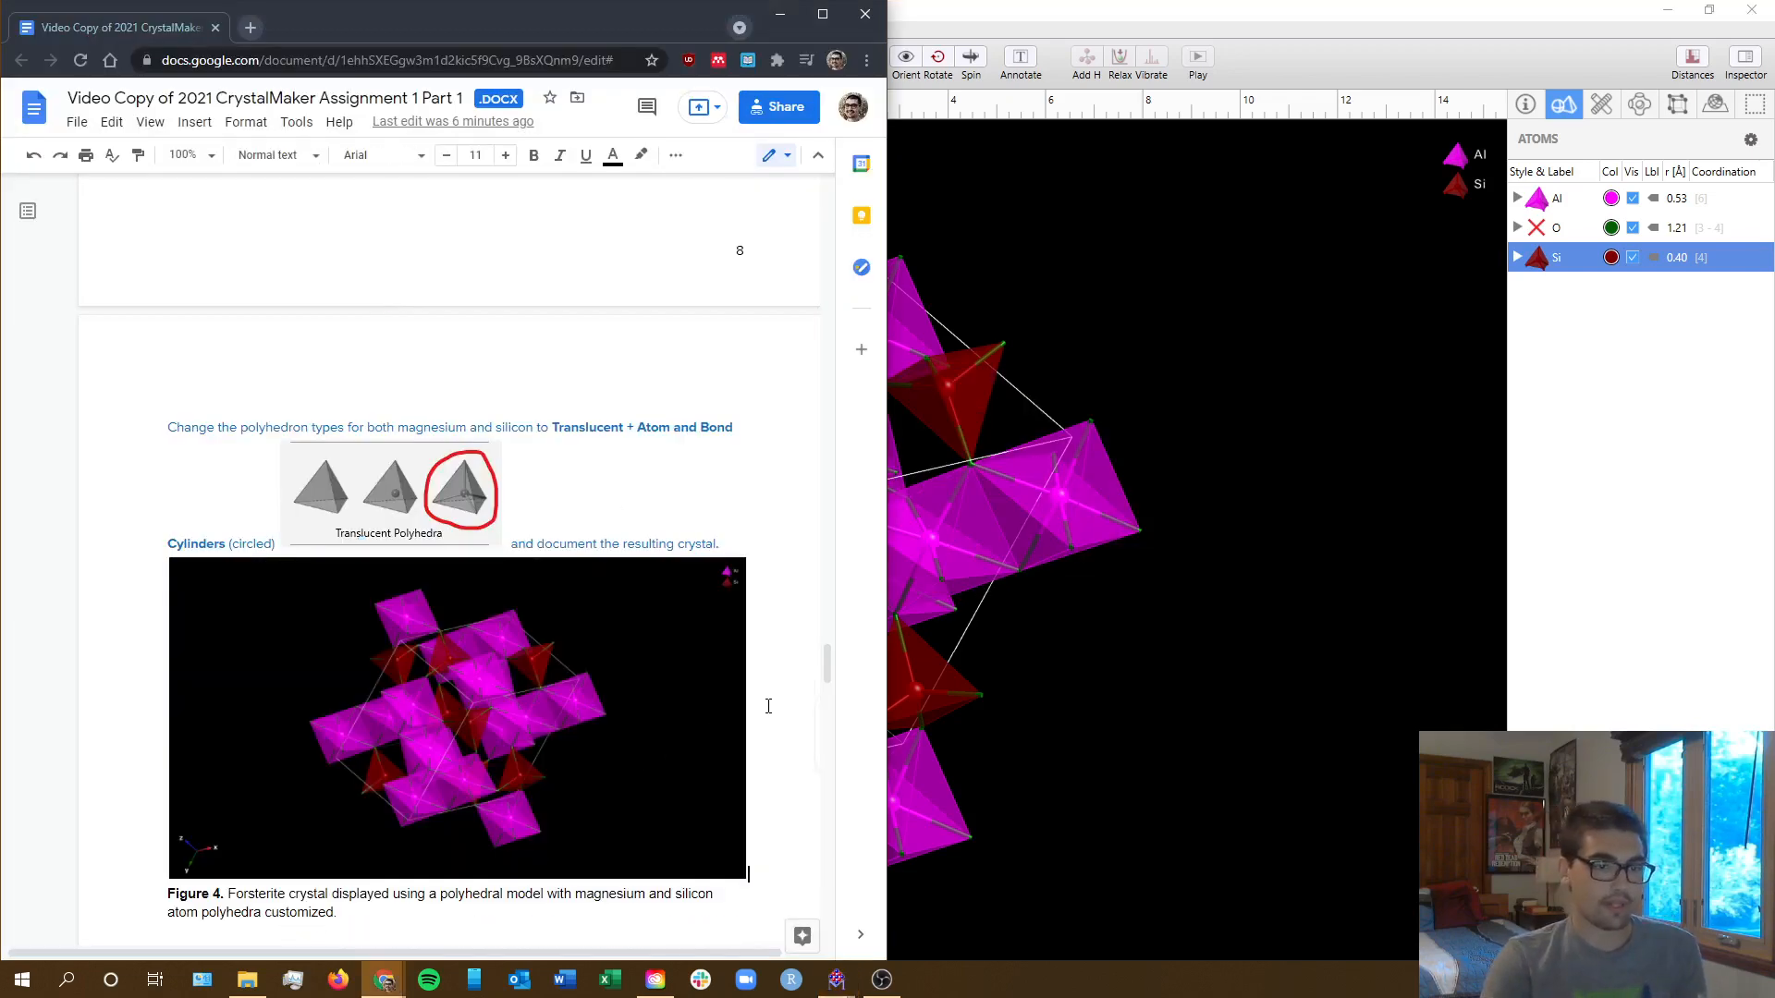
# - Read section 4.2.3 on blank oxygen sites and try the atom-only style on O, rotating the crystal to view it
pyautogui.scroll(-4, 711, 686)
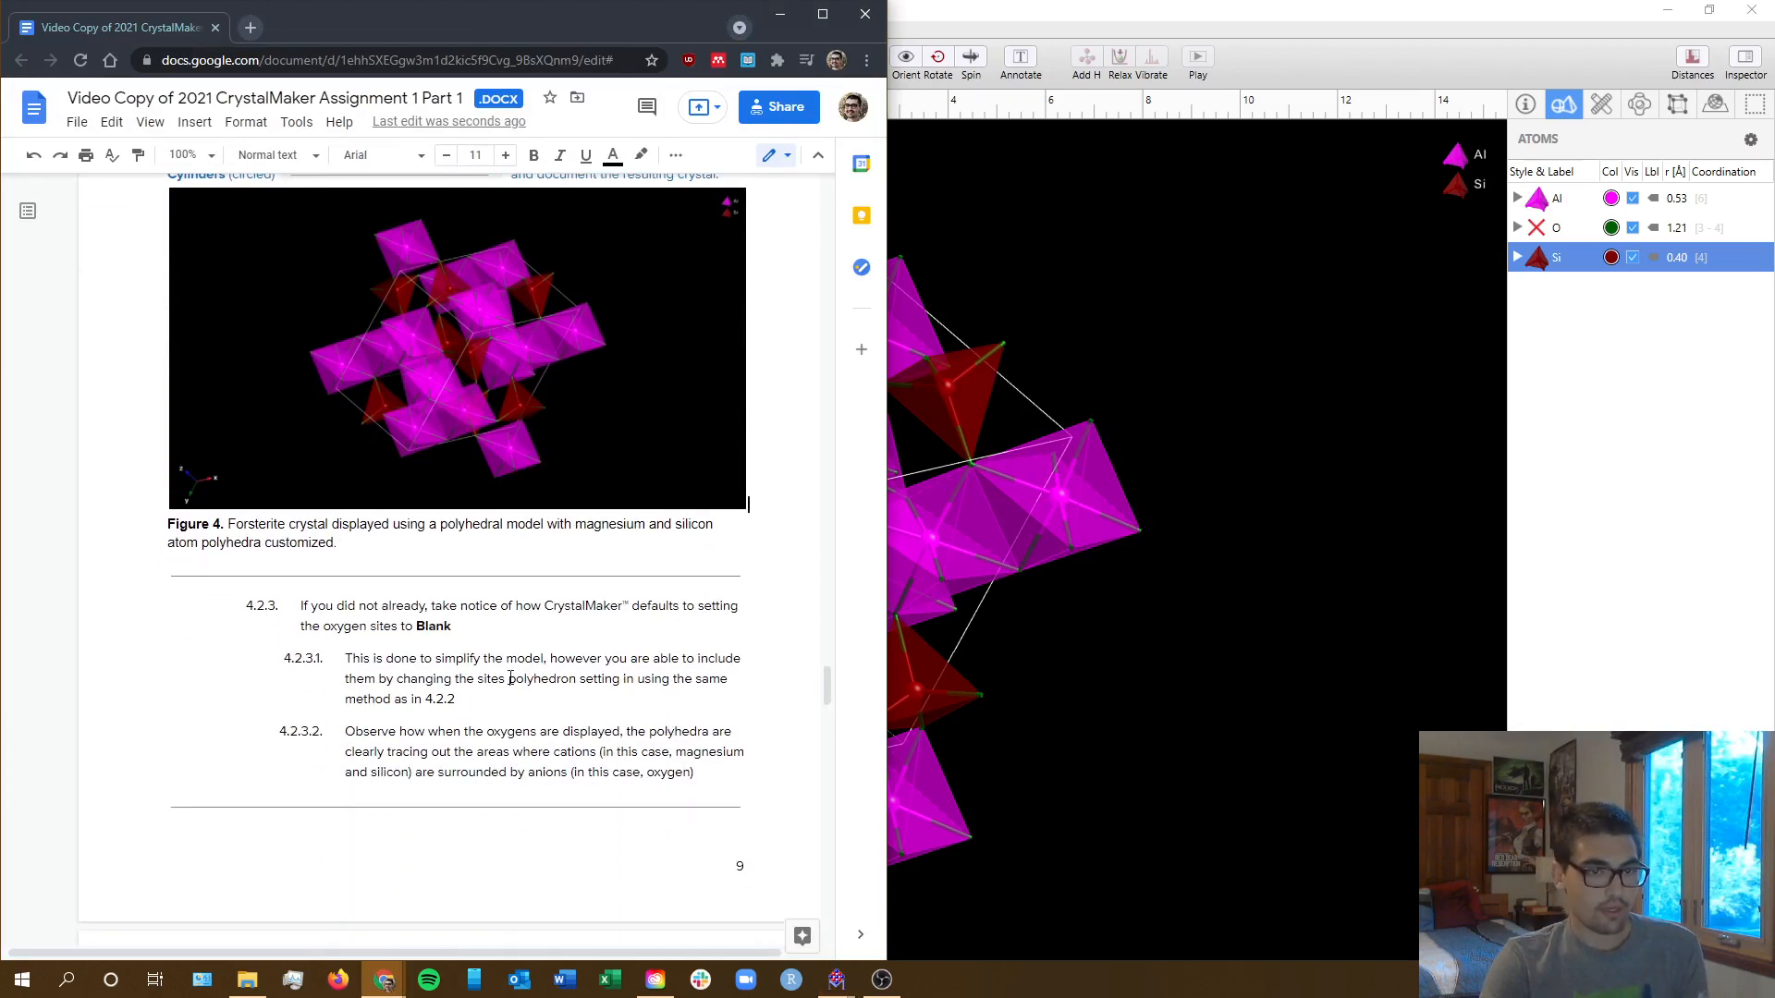
pyautogui.scroll(-2, 389, 662)
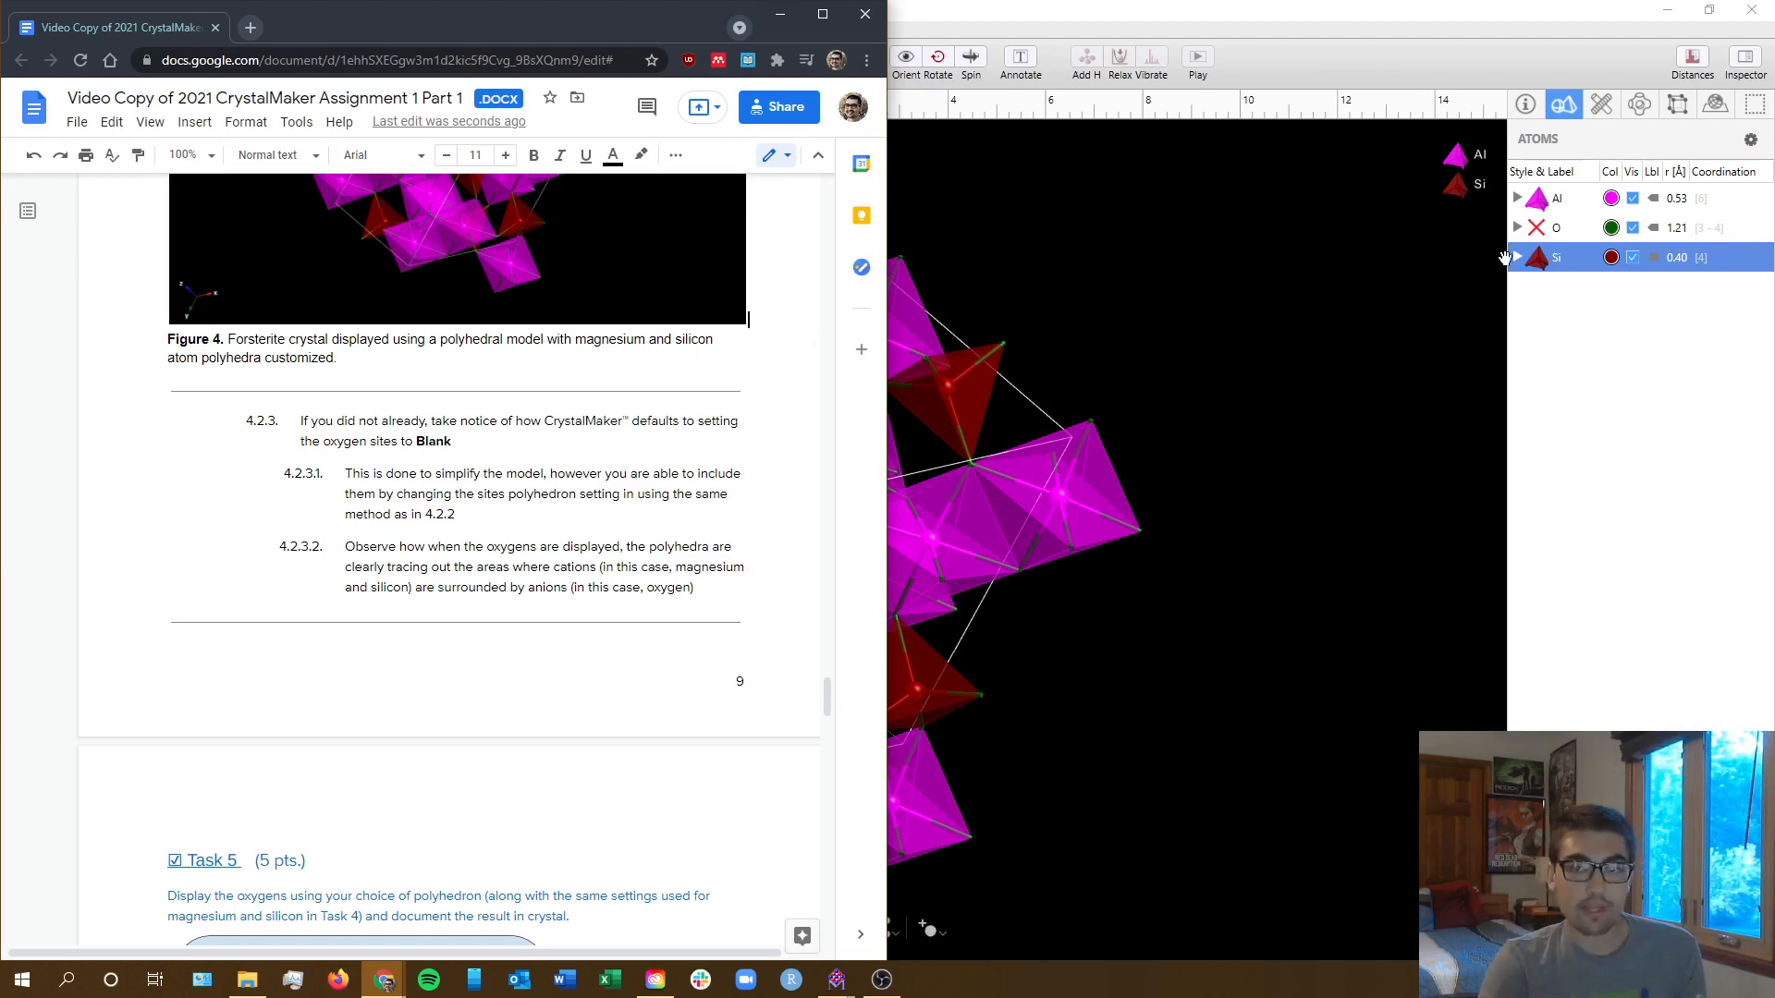
pyautogui.click(1547, 233)
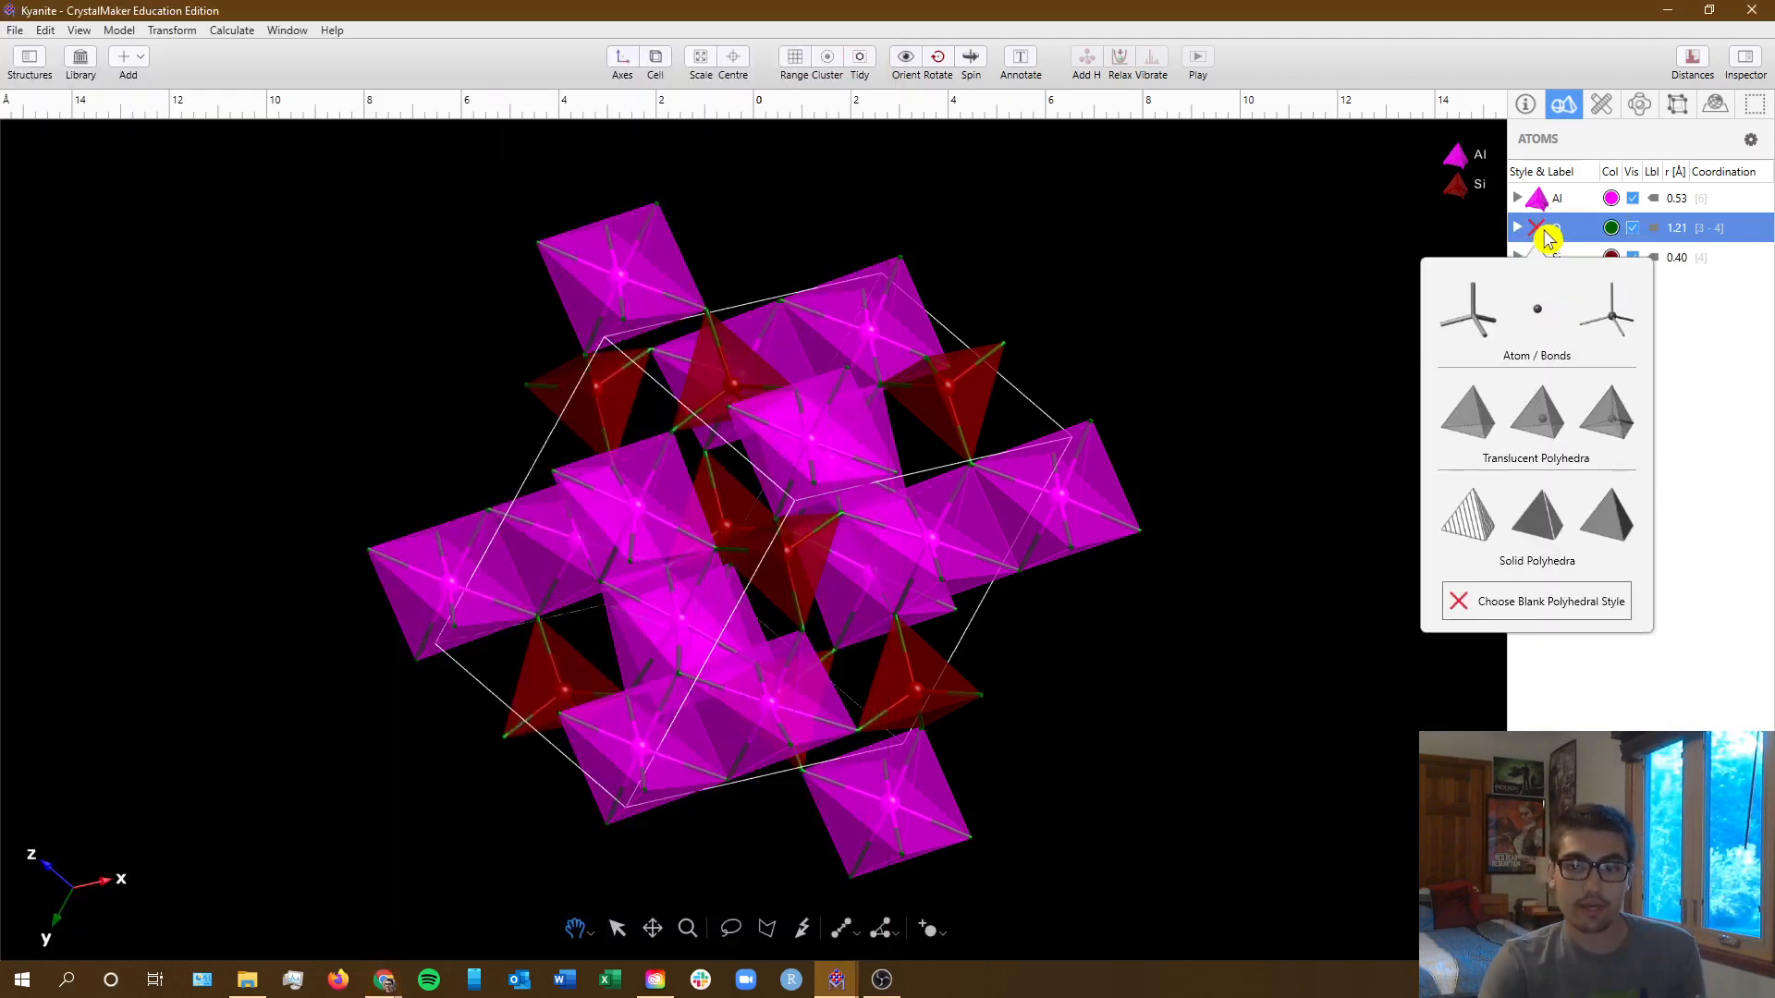
pyautogui.click(1538, 319)
pyautogui.moveTo(1368, 392); pyautogui.dragTo(1257, 349)
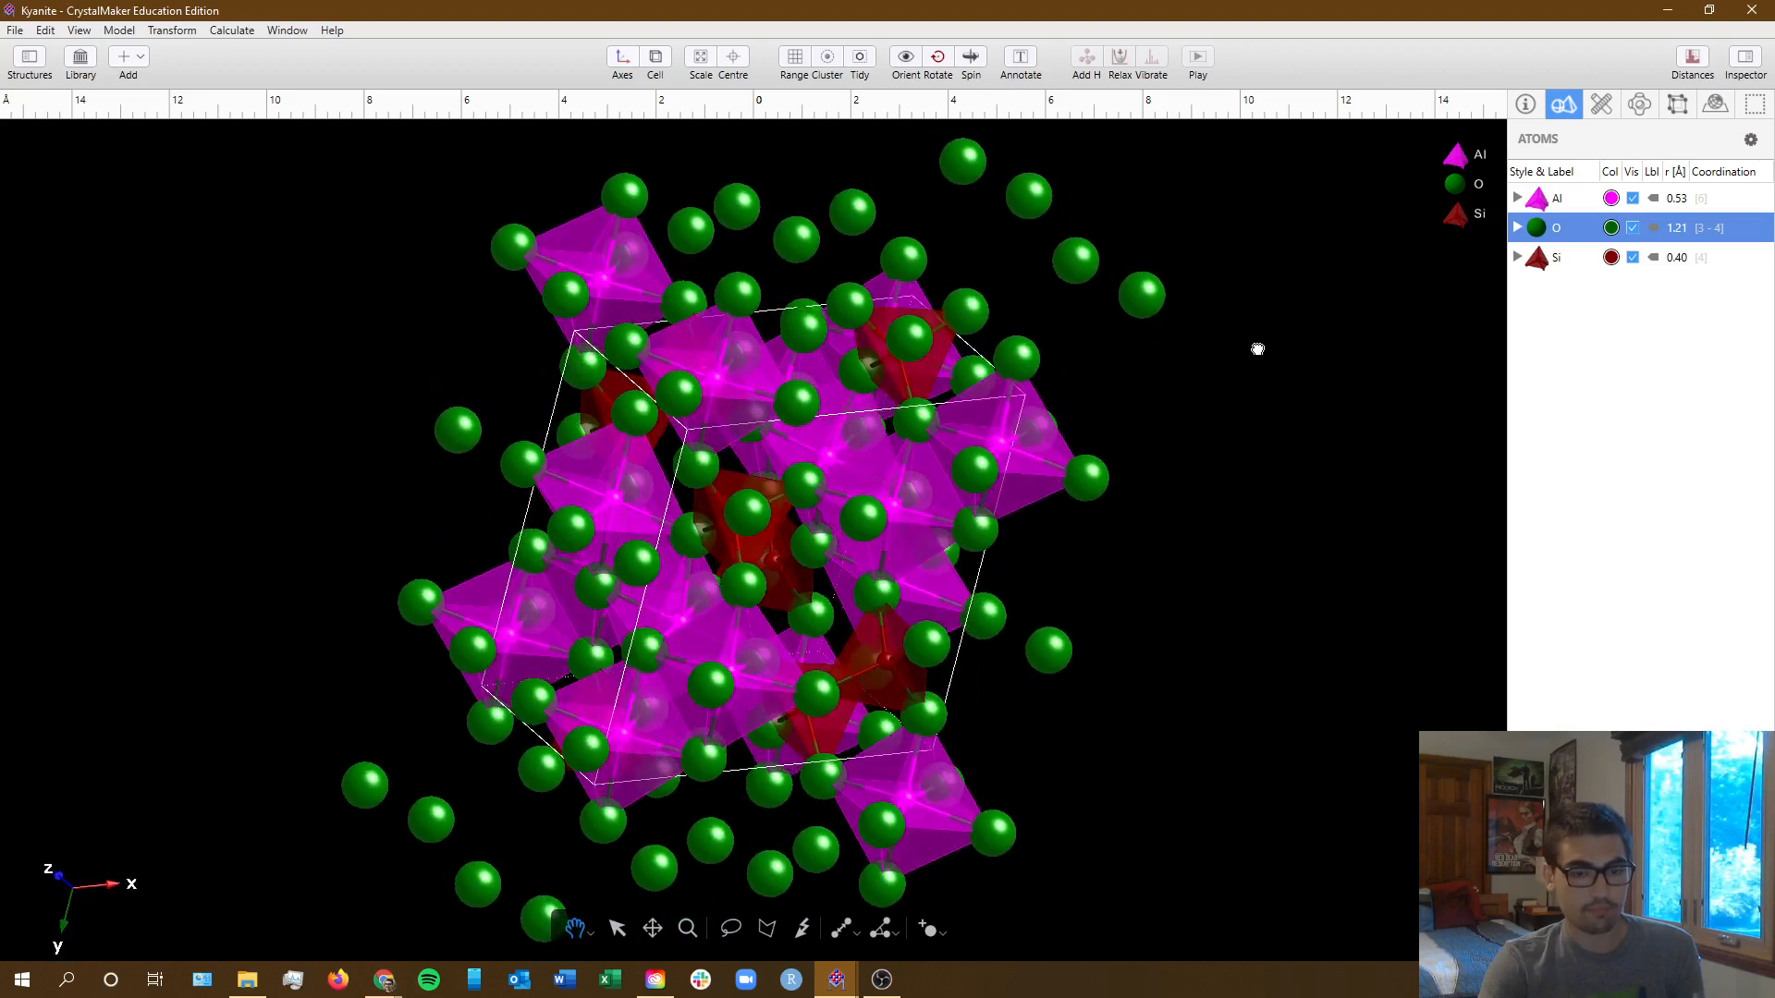
# - Inspect the oxygen atoms surrounding an outer Al polyhedron up close, and refit the whole crystal in view
pyautogui.click(653, 928)
pyautogui.moveTo(952, 728); pyautogui.dragTo(839, 338)
pyautogui.scroll(6, 883, 309)
pyautogui.moveTo(919, 287); pyautogui.dragTo(777, 698)
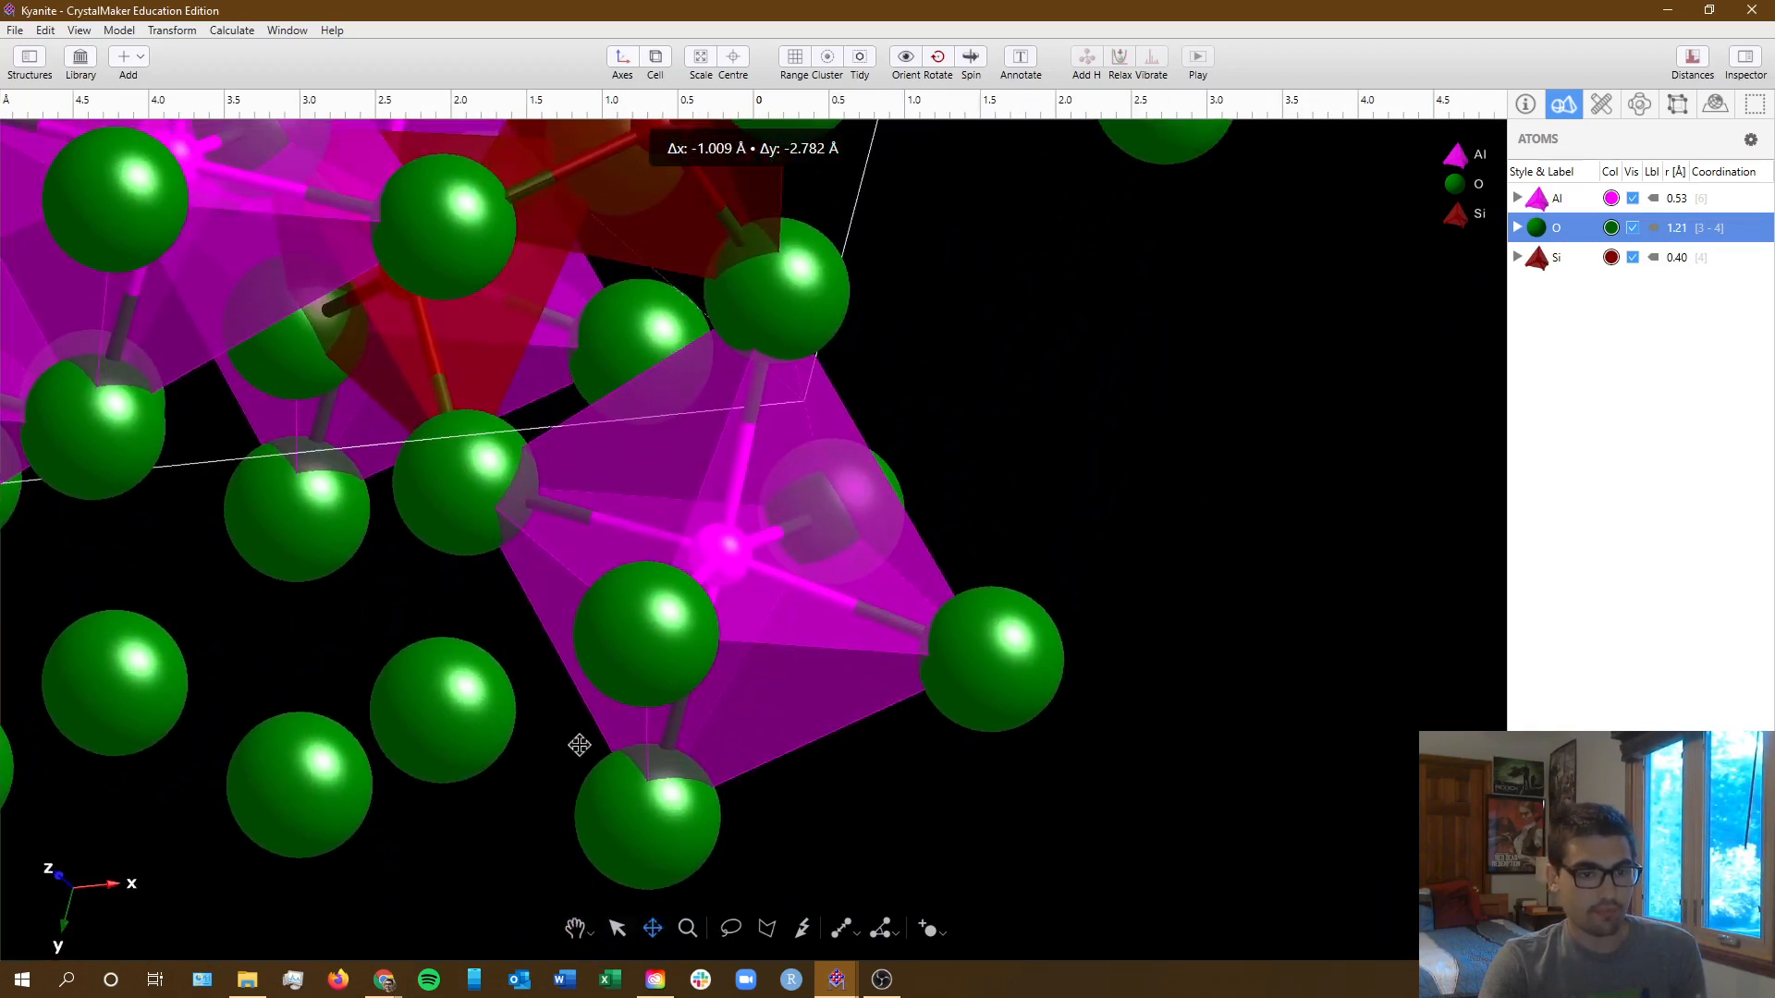
pyautogui.click(575, 929)
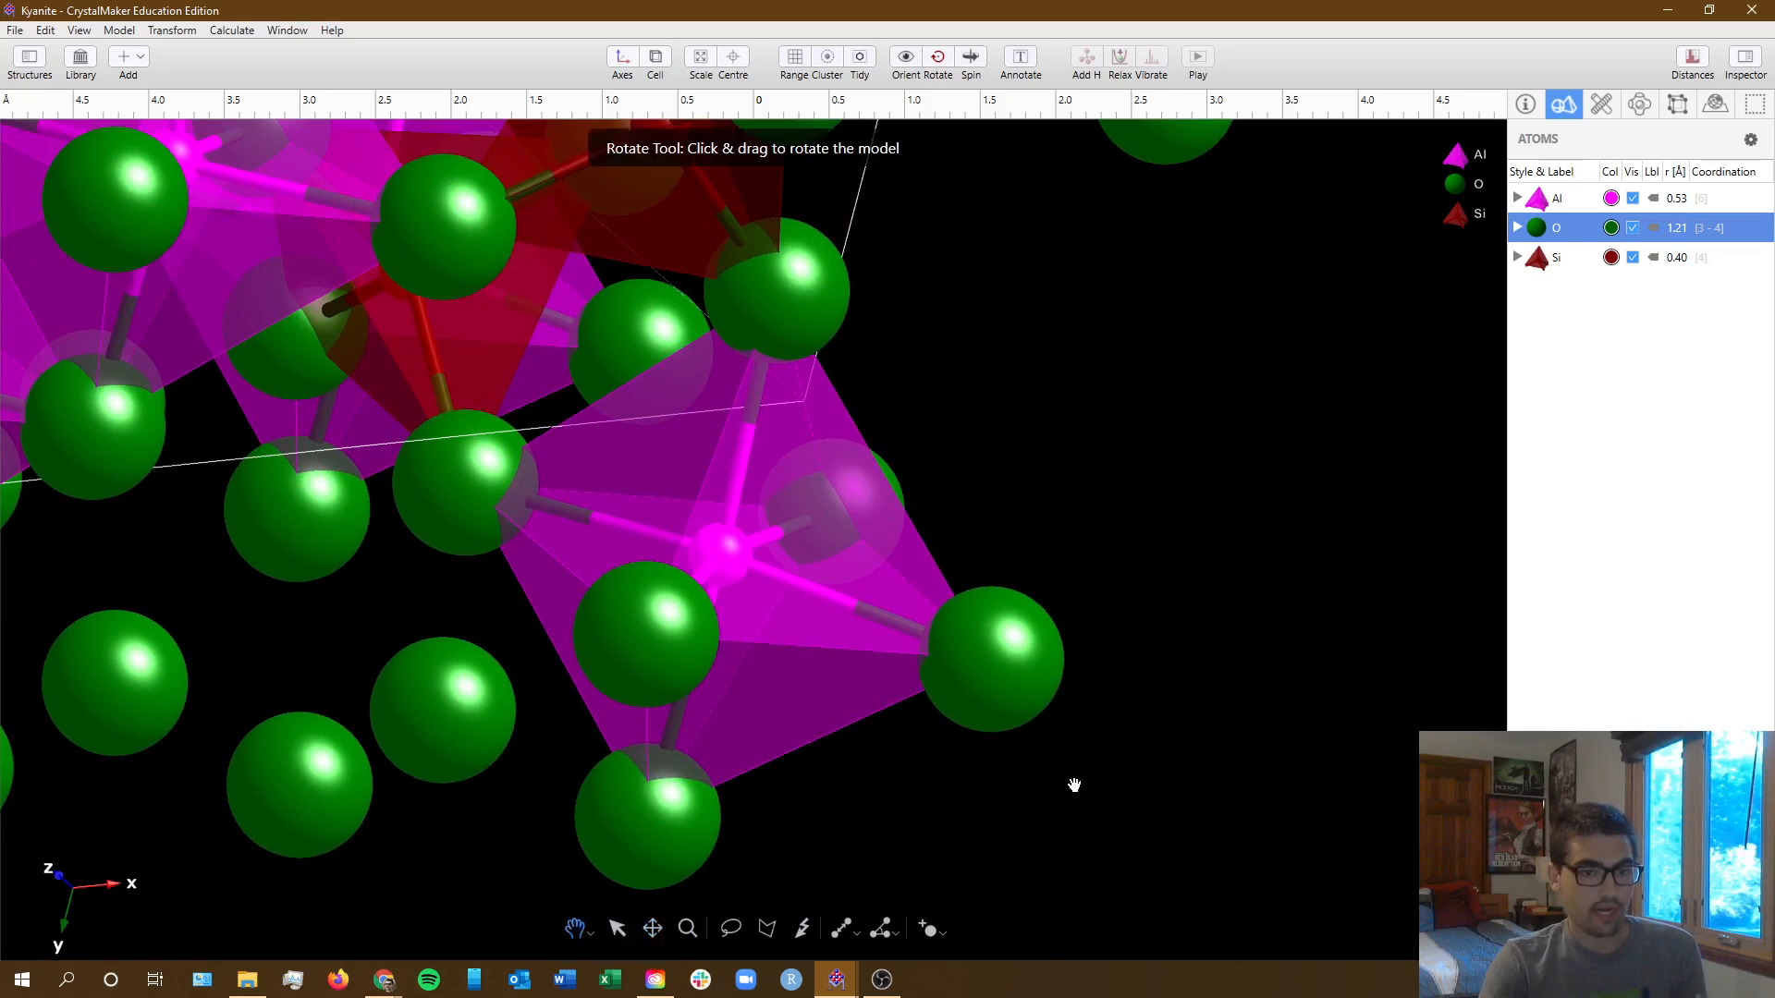
pyautogui.moveTo(1074, 785); pyautogui.dragTo(732, 581)
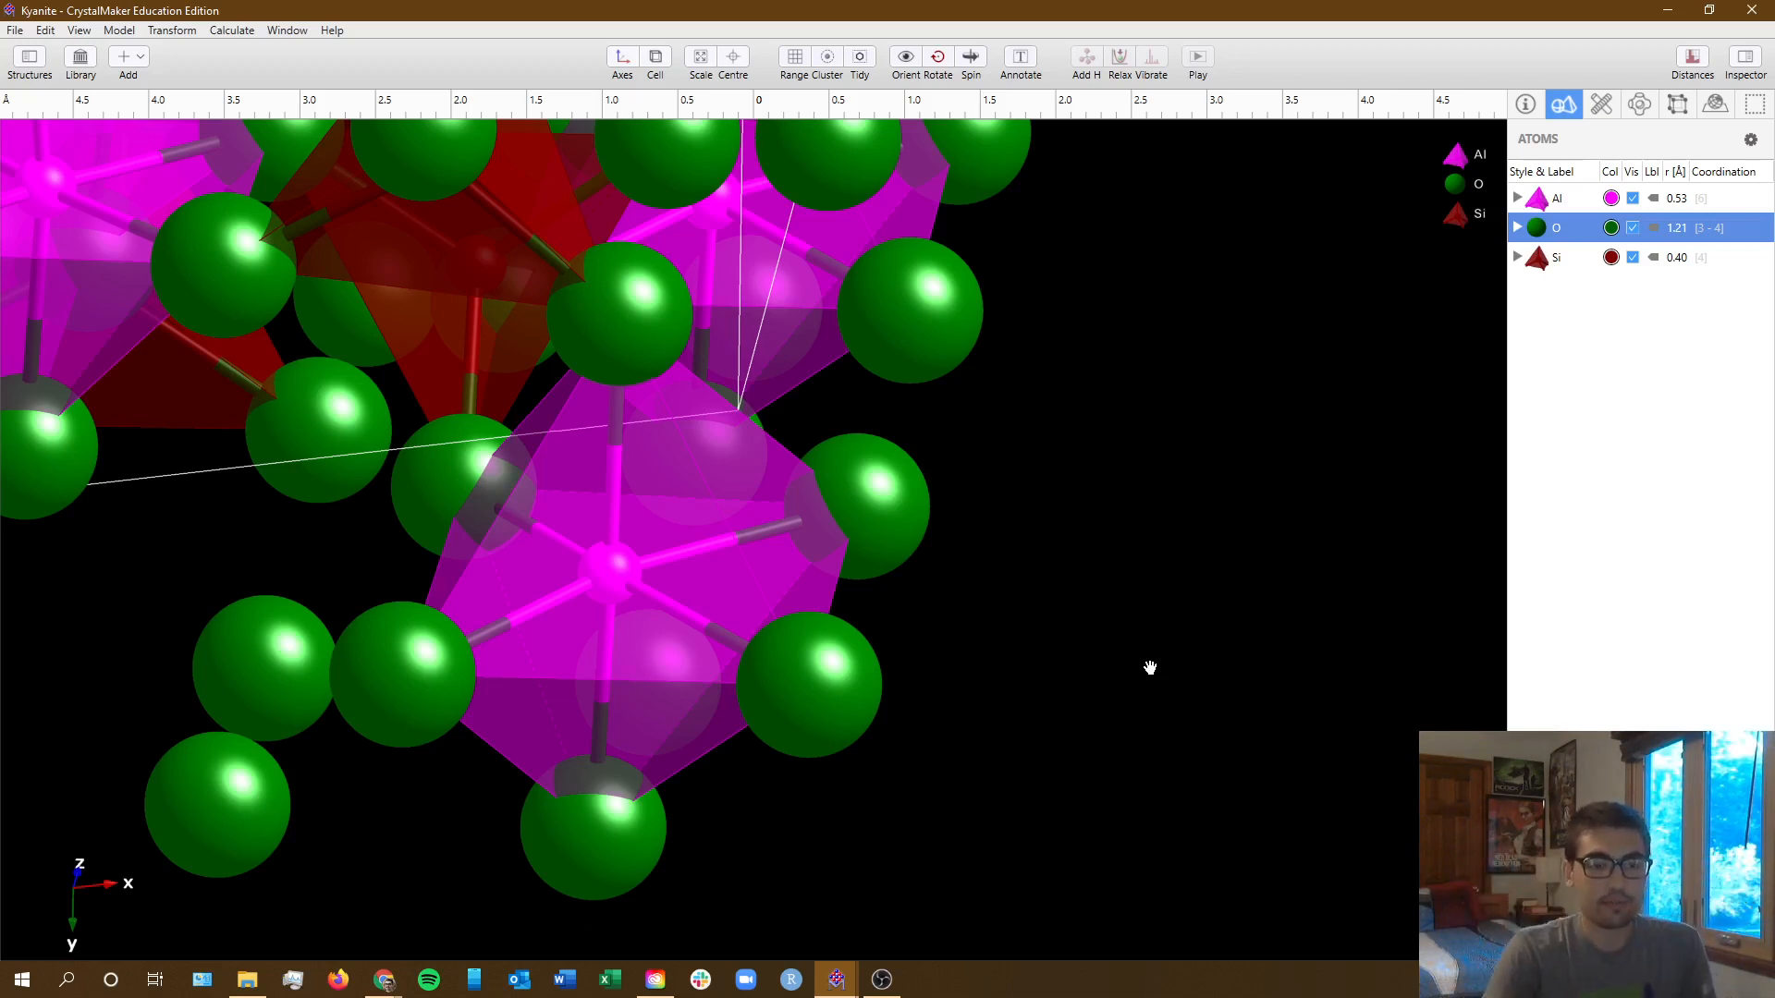
pyautogui.click(713, 67)
pyautogui.click(706, 68)
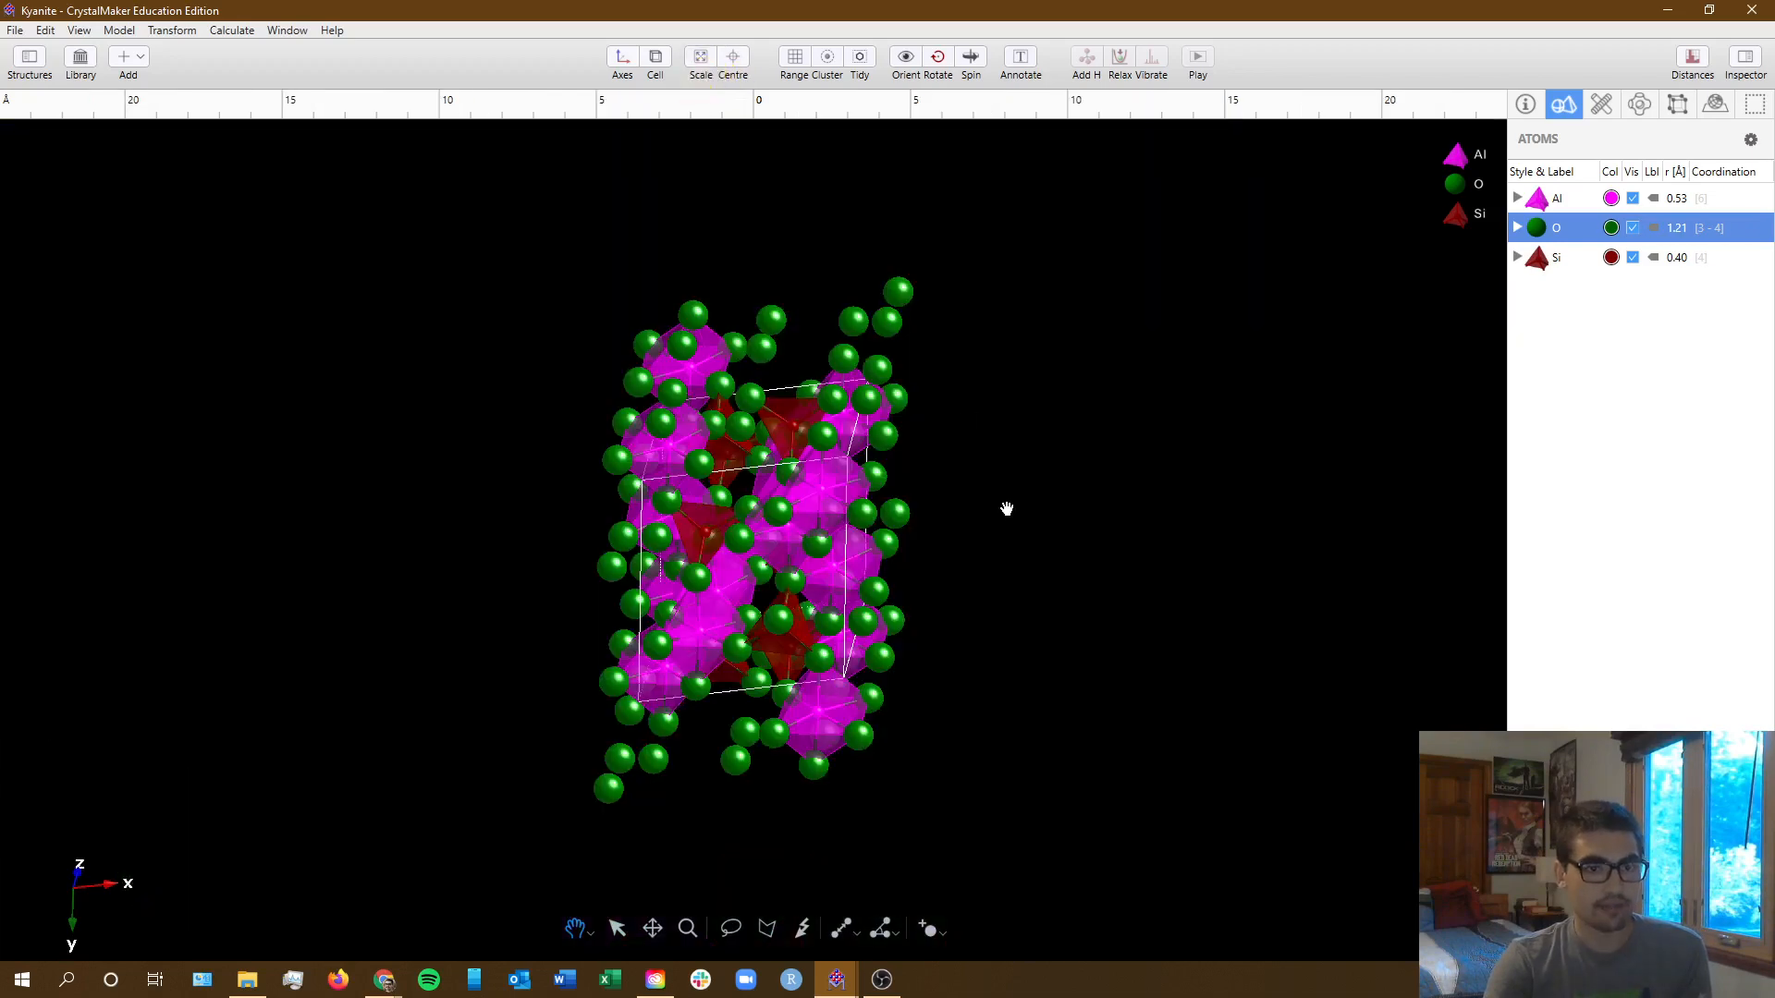
# - Examine the oxygens at the corners of the Al and Si polyhedra from several angles, and recentre the model
pyautogui.moveTo(1007, 509); pyautogui.dragTo(1153, 573)
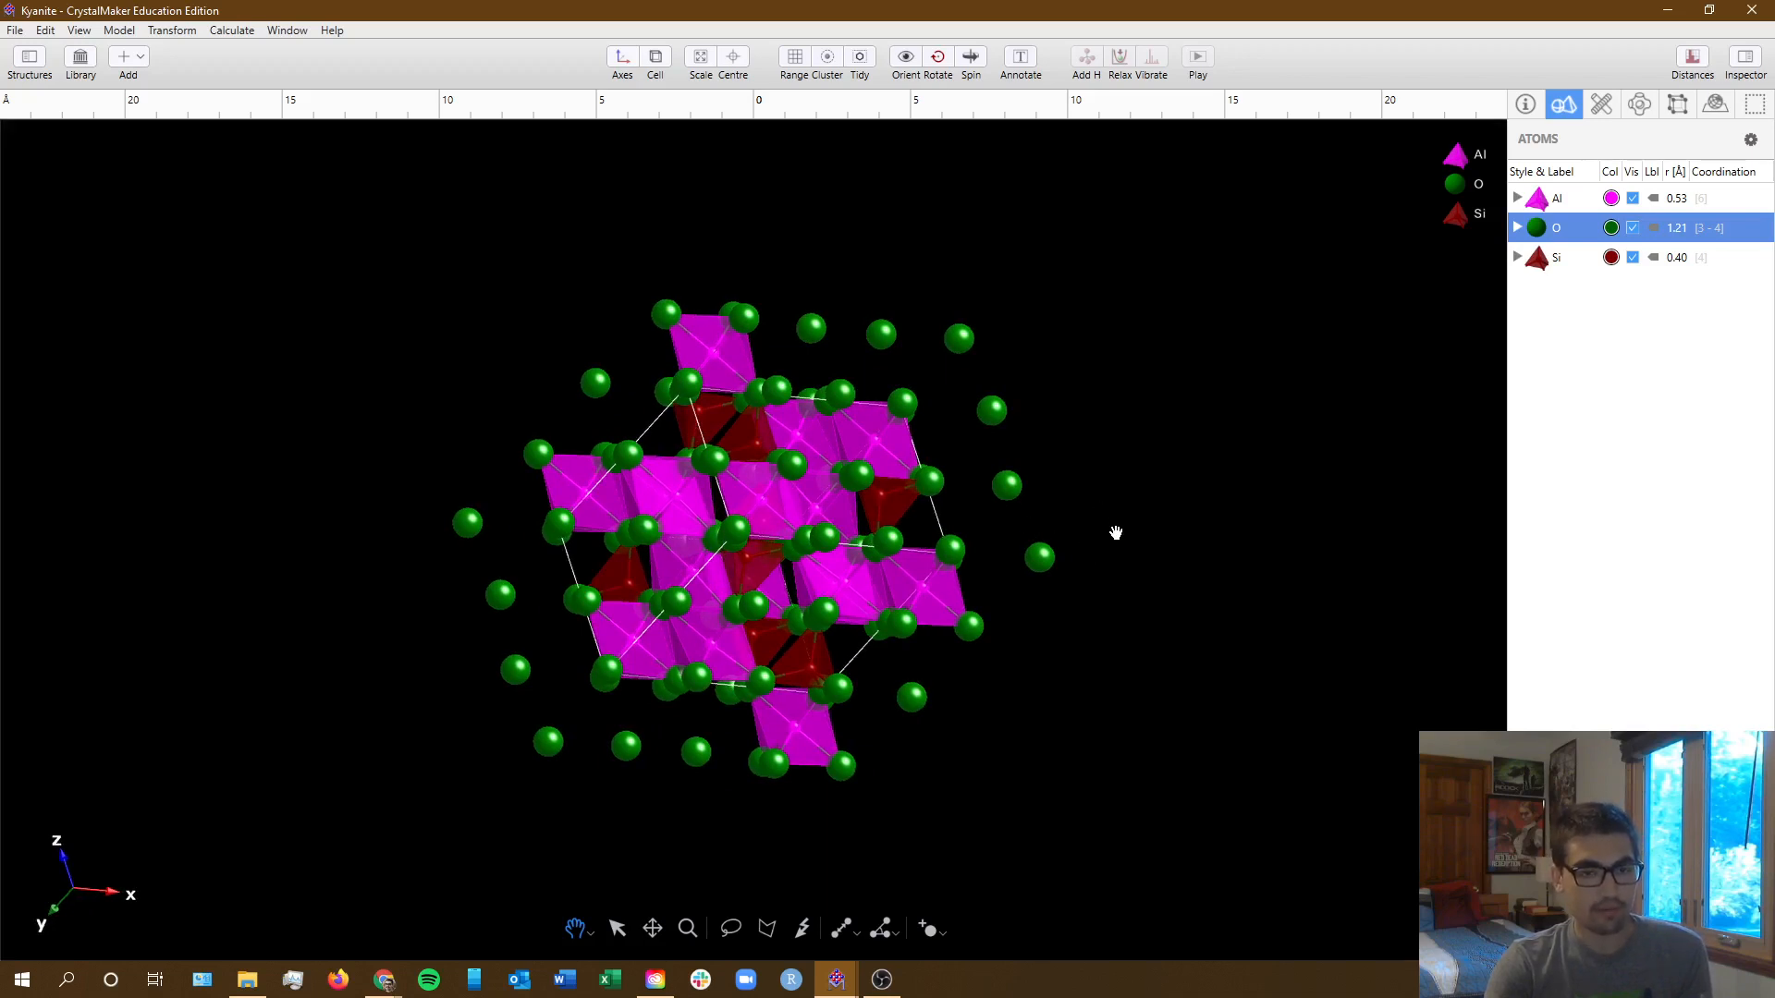
pyautogui.scroll(5, 878, 707)
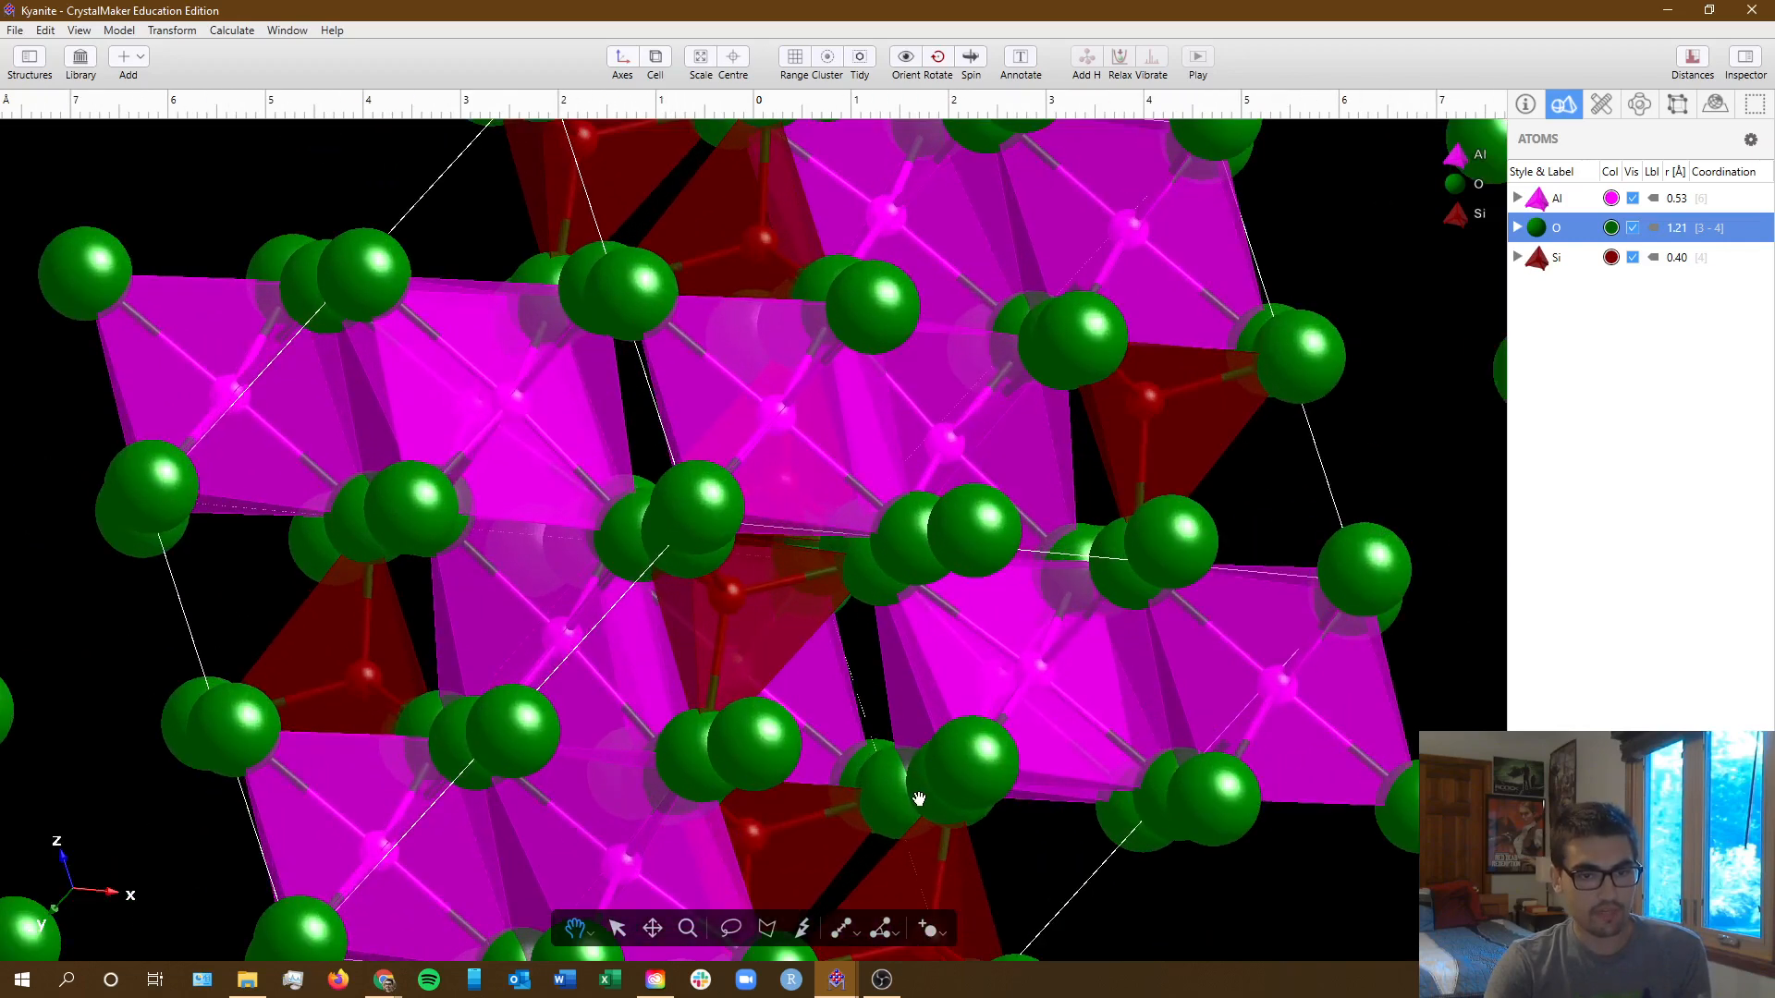
pyautogui.moveTo(916, 801); pyautogui.dragTo(836, 503)
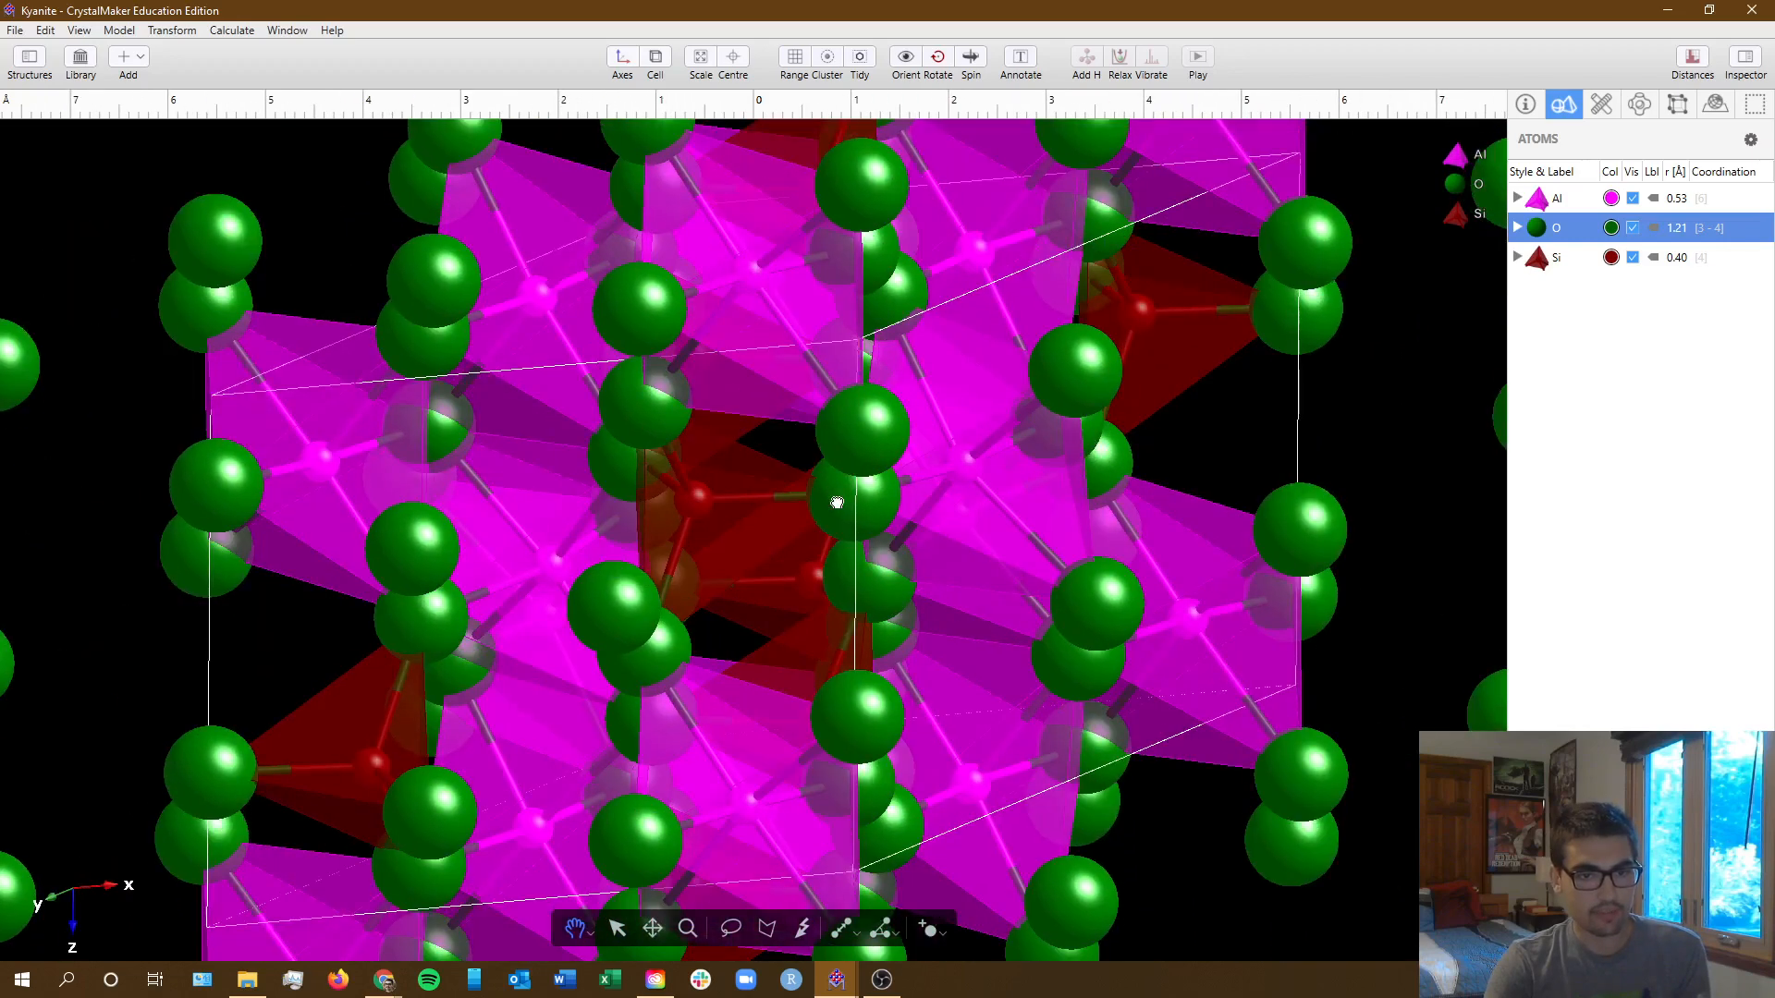
pyautogui.click(652, 928)
pyautogui.moveTo(813, 853); pyautogui.dragTo(806, 419)
pyautogui.moveTo(278, 292); pyautogui.dragTo(903, 447)
pyautogui.scroll(4, 607, 586)
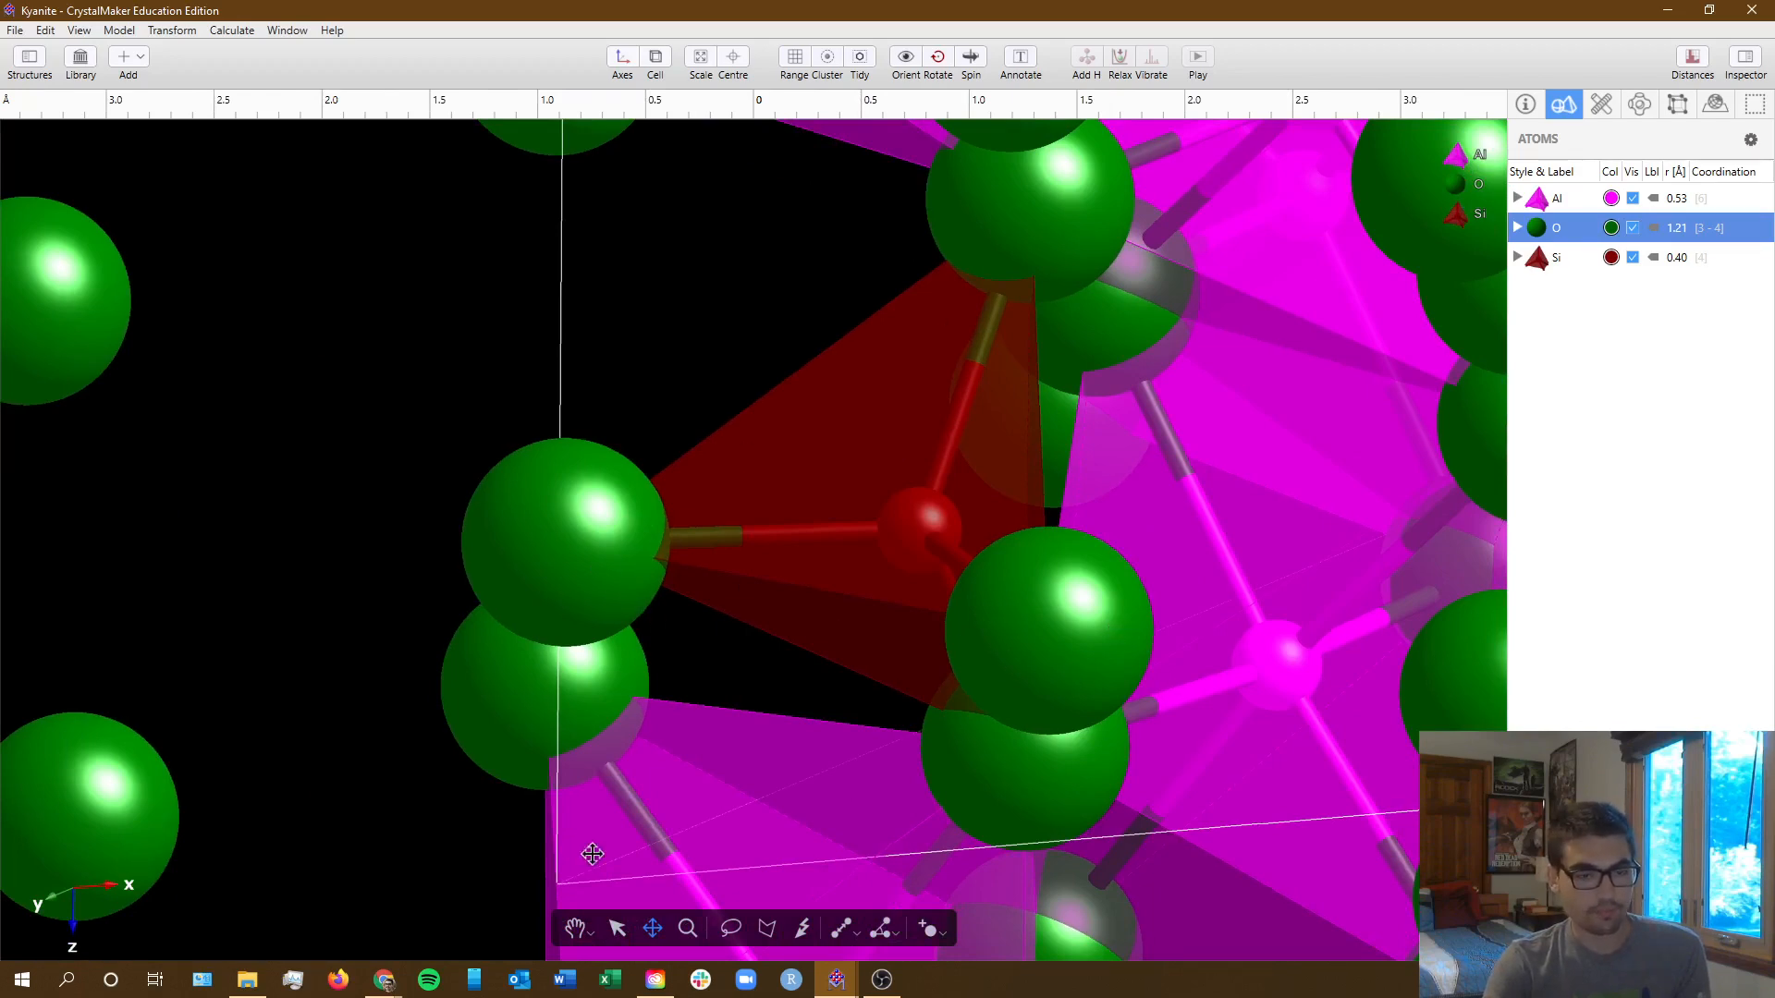
pyautogui.click(577, 930)
pyautogui.scroll(-10, 971, 649)
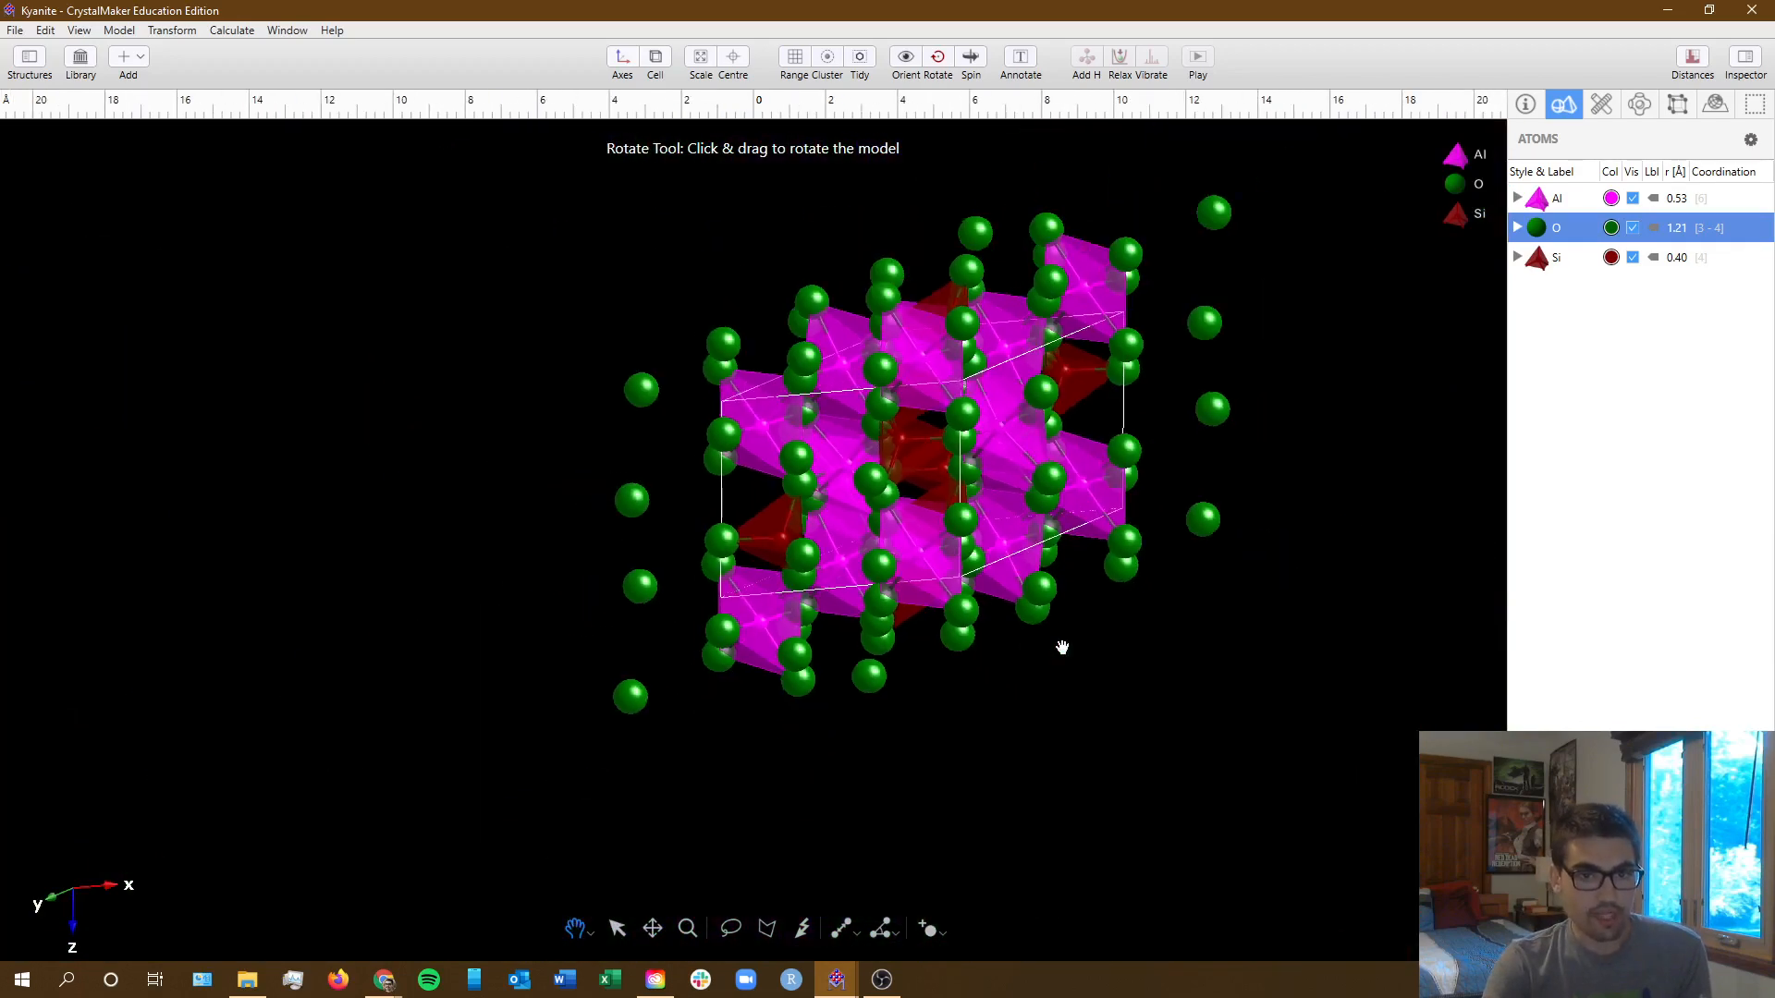
pyautogui.moveTo(1034, 564); pyautogui.dragTo(918, 686)
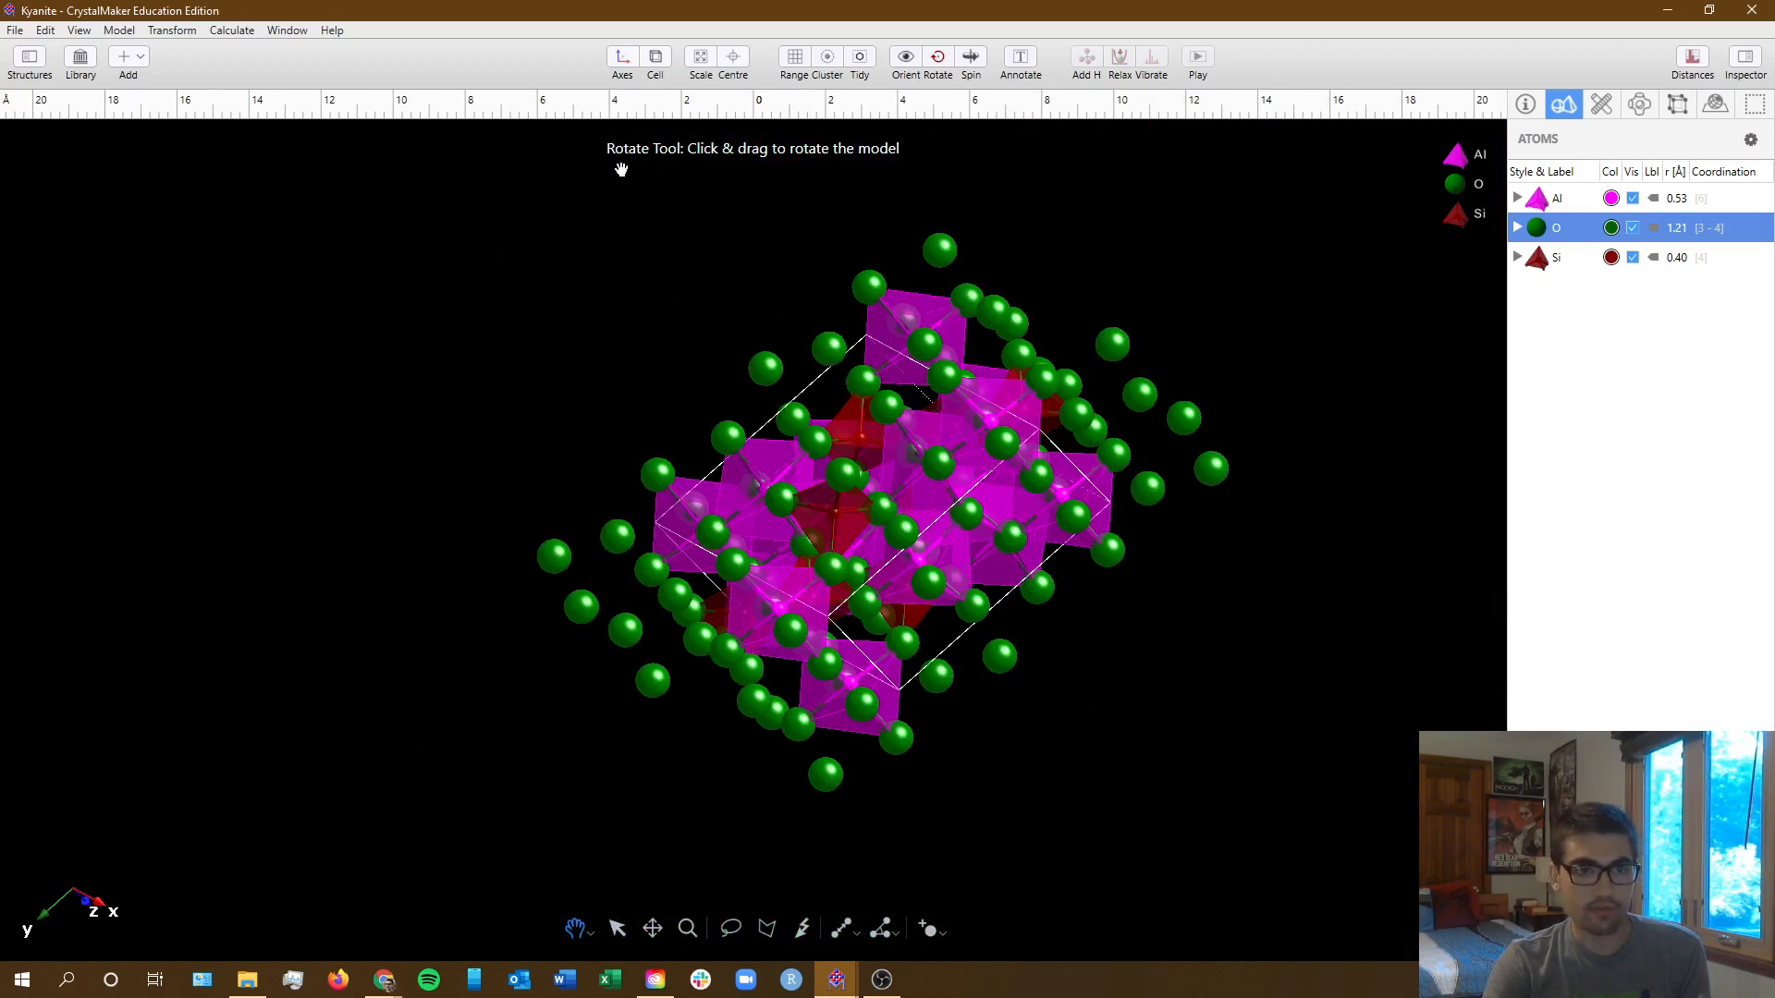
pyautogui.click(733, 59)
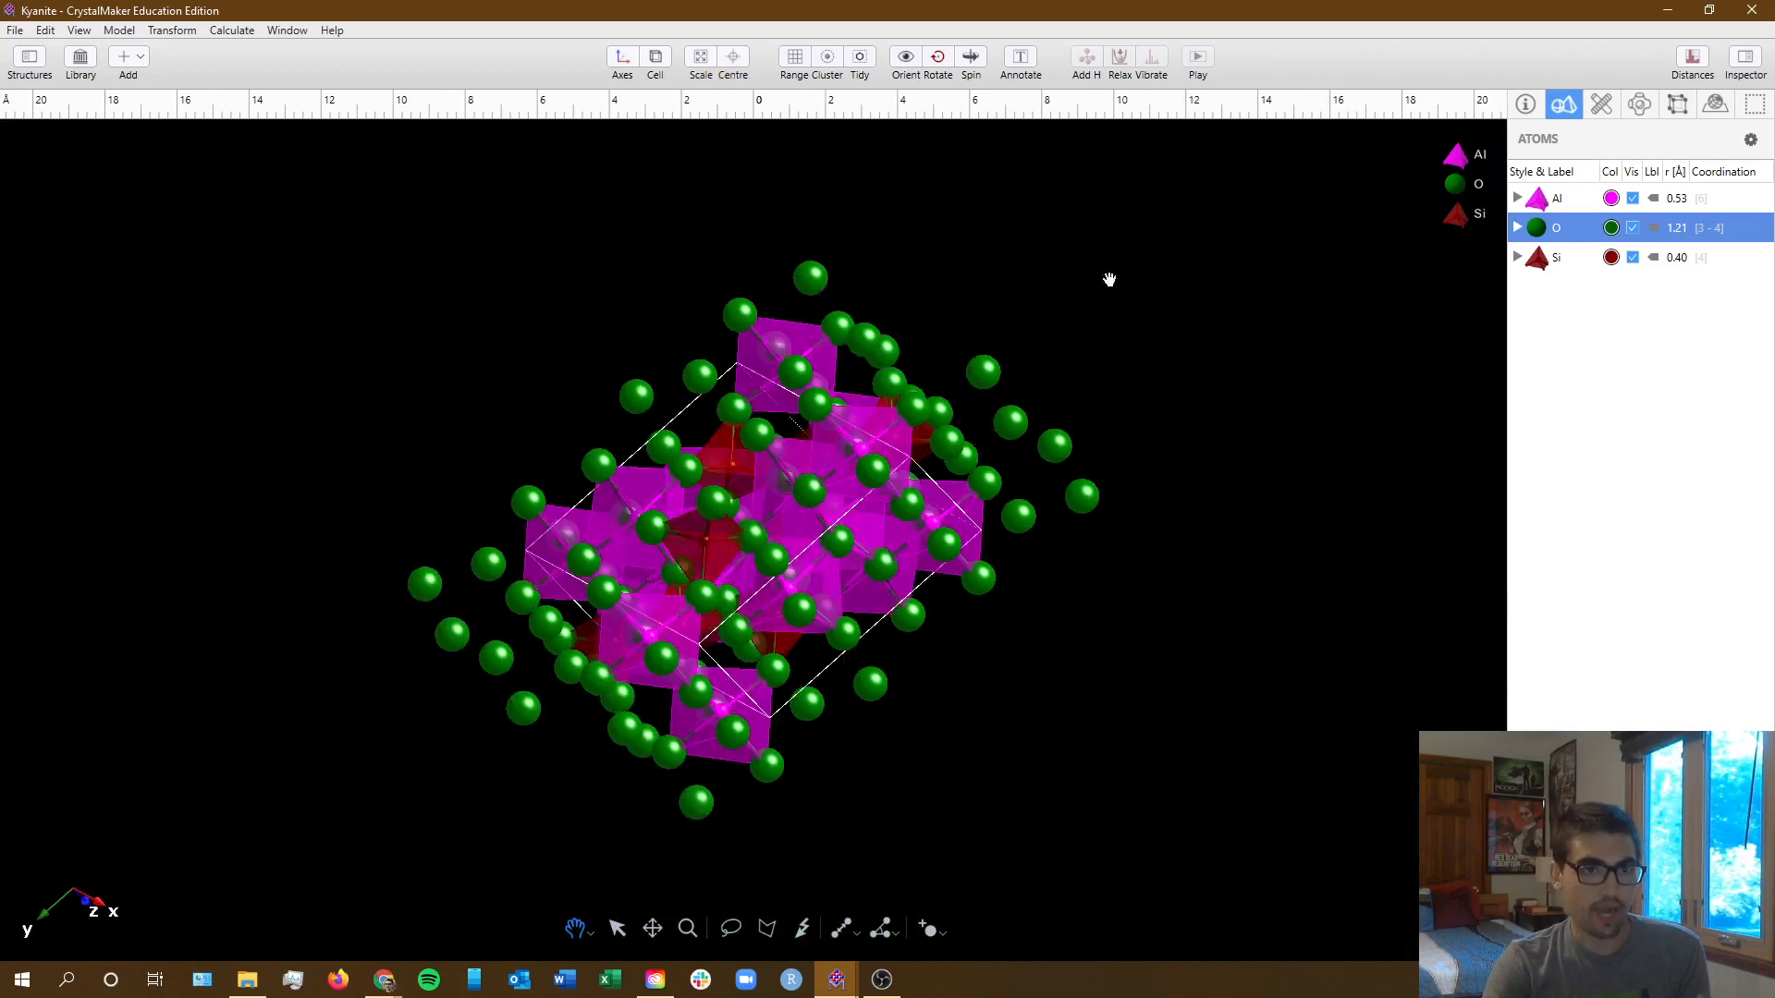
# - Return O to the Blank polyhedral style and rotate the crystal to look at the Al and Si polyhedra up close
pyautogui.click(1540, 232)
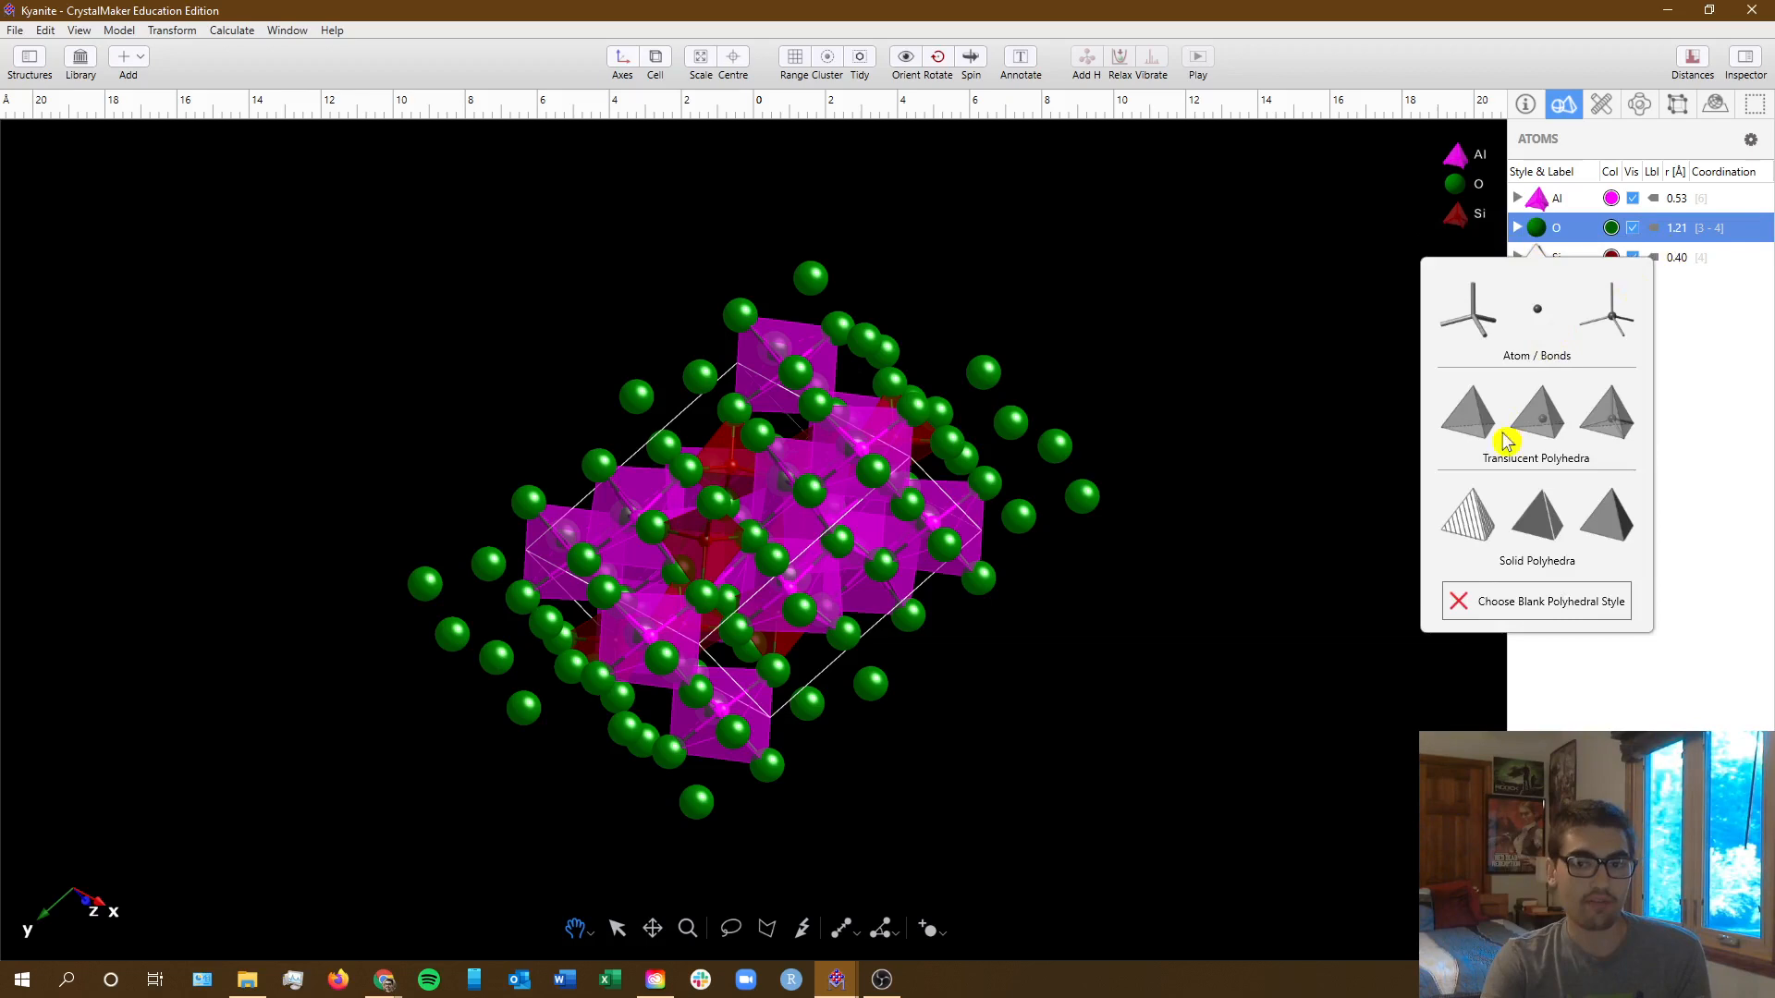
pyautogui.click(1475, 602)
pyautogui.moveTo(963, 399); pyautogui.dragTo(868, 336)
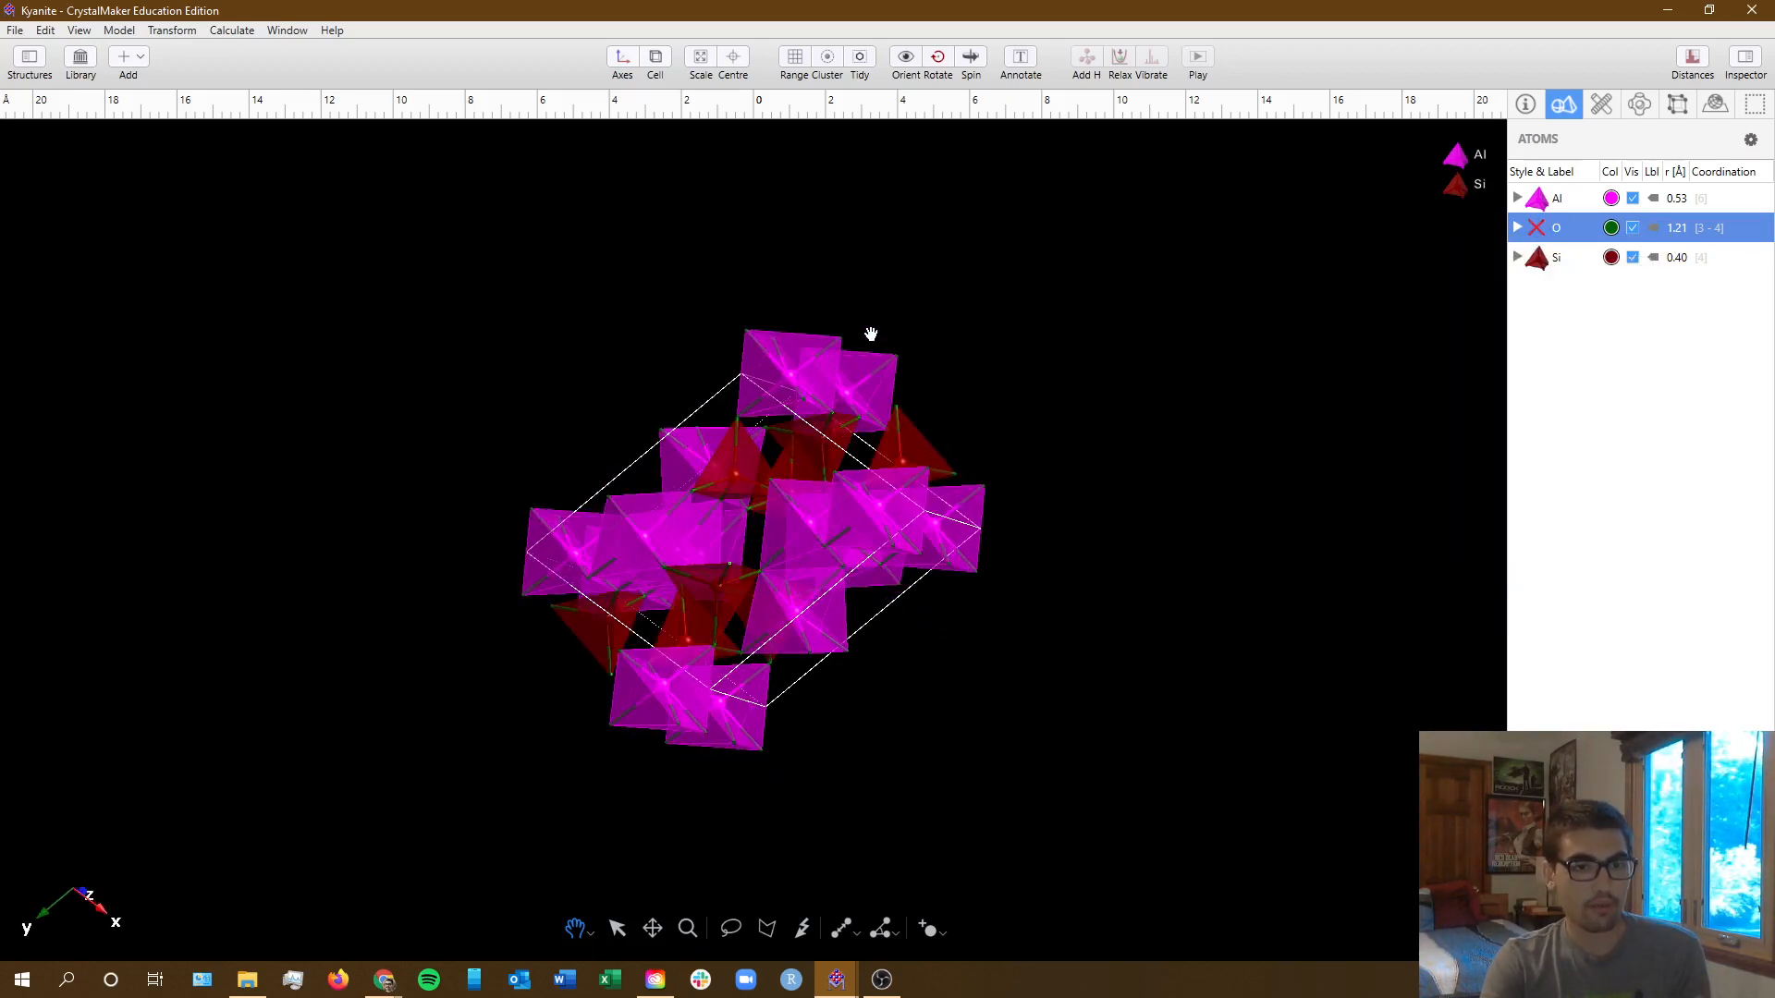
pyautogui.moveTo(781, 577); pyautogui.dragTo(713, 594)
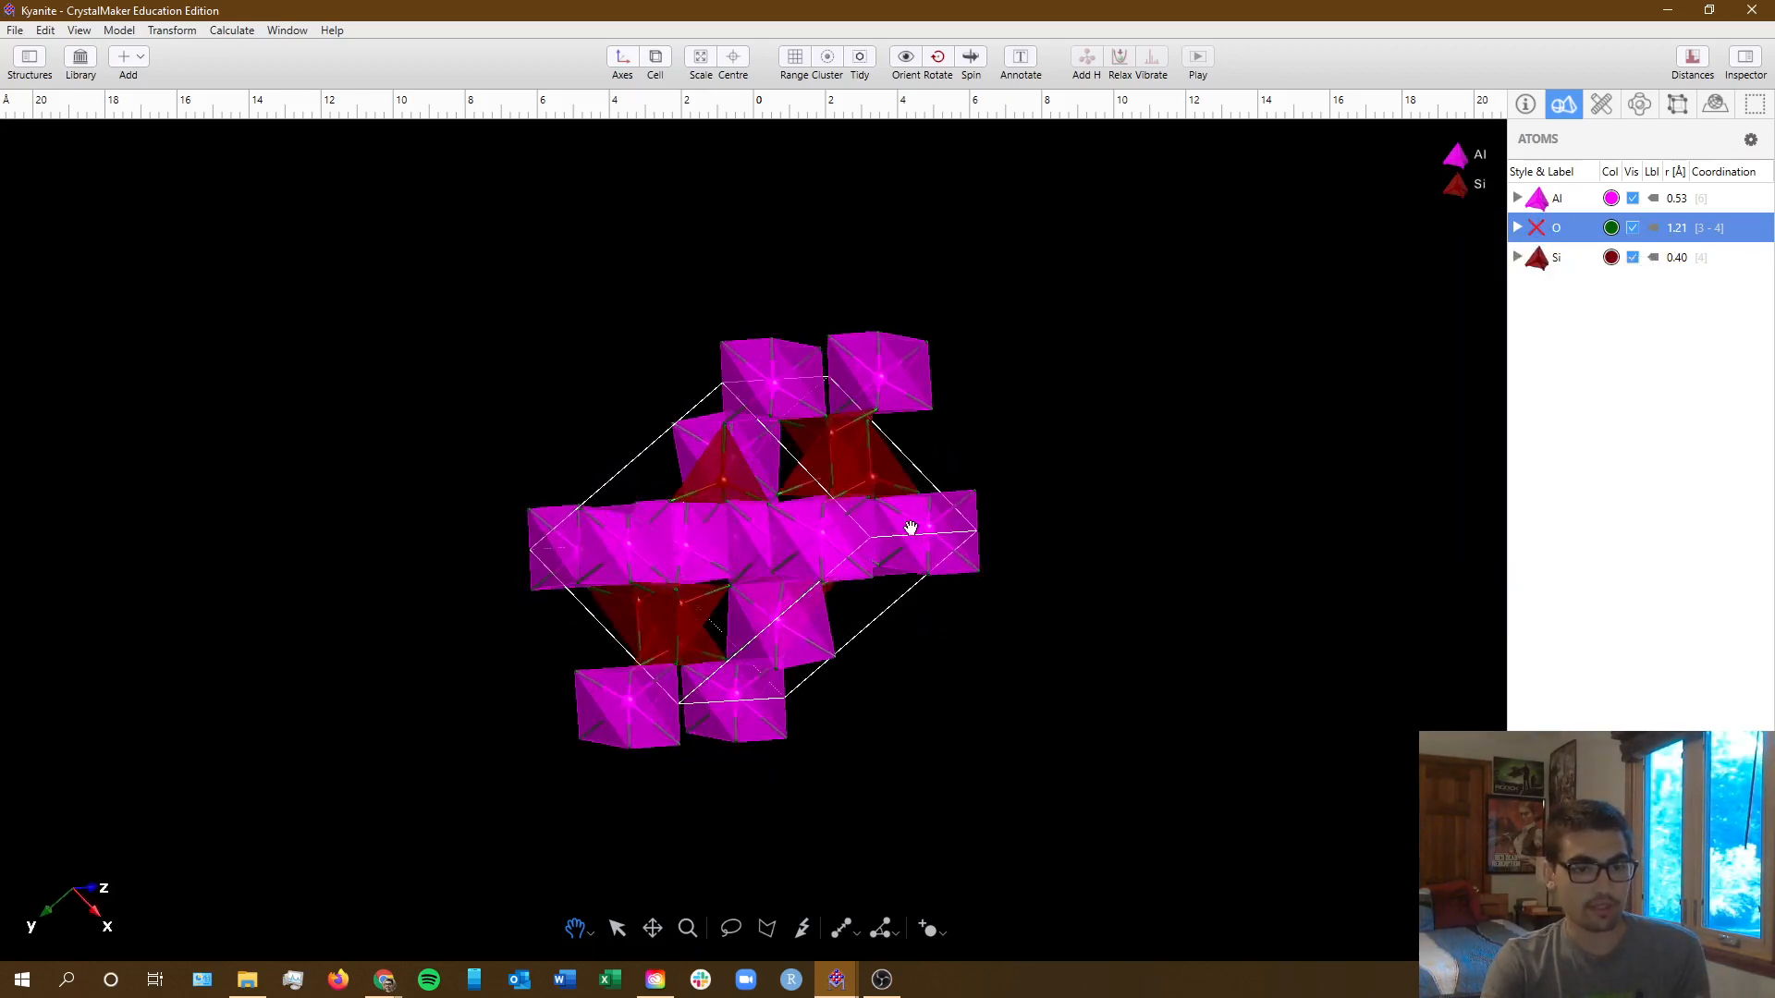
pyautogui.moveTo(829, 657); pyautogui.dragTo(888, 586)
pyautogui.scroll(5, 863, 711)
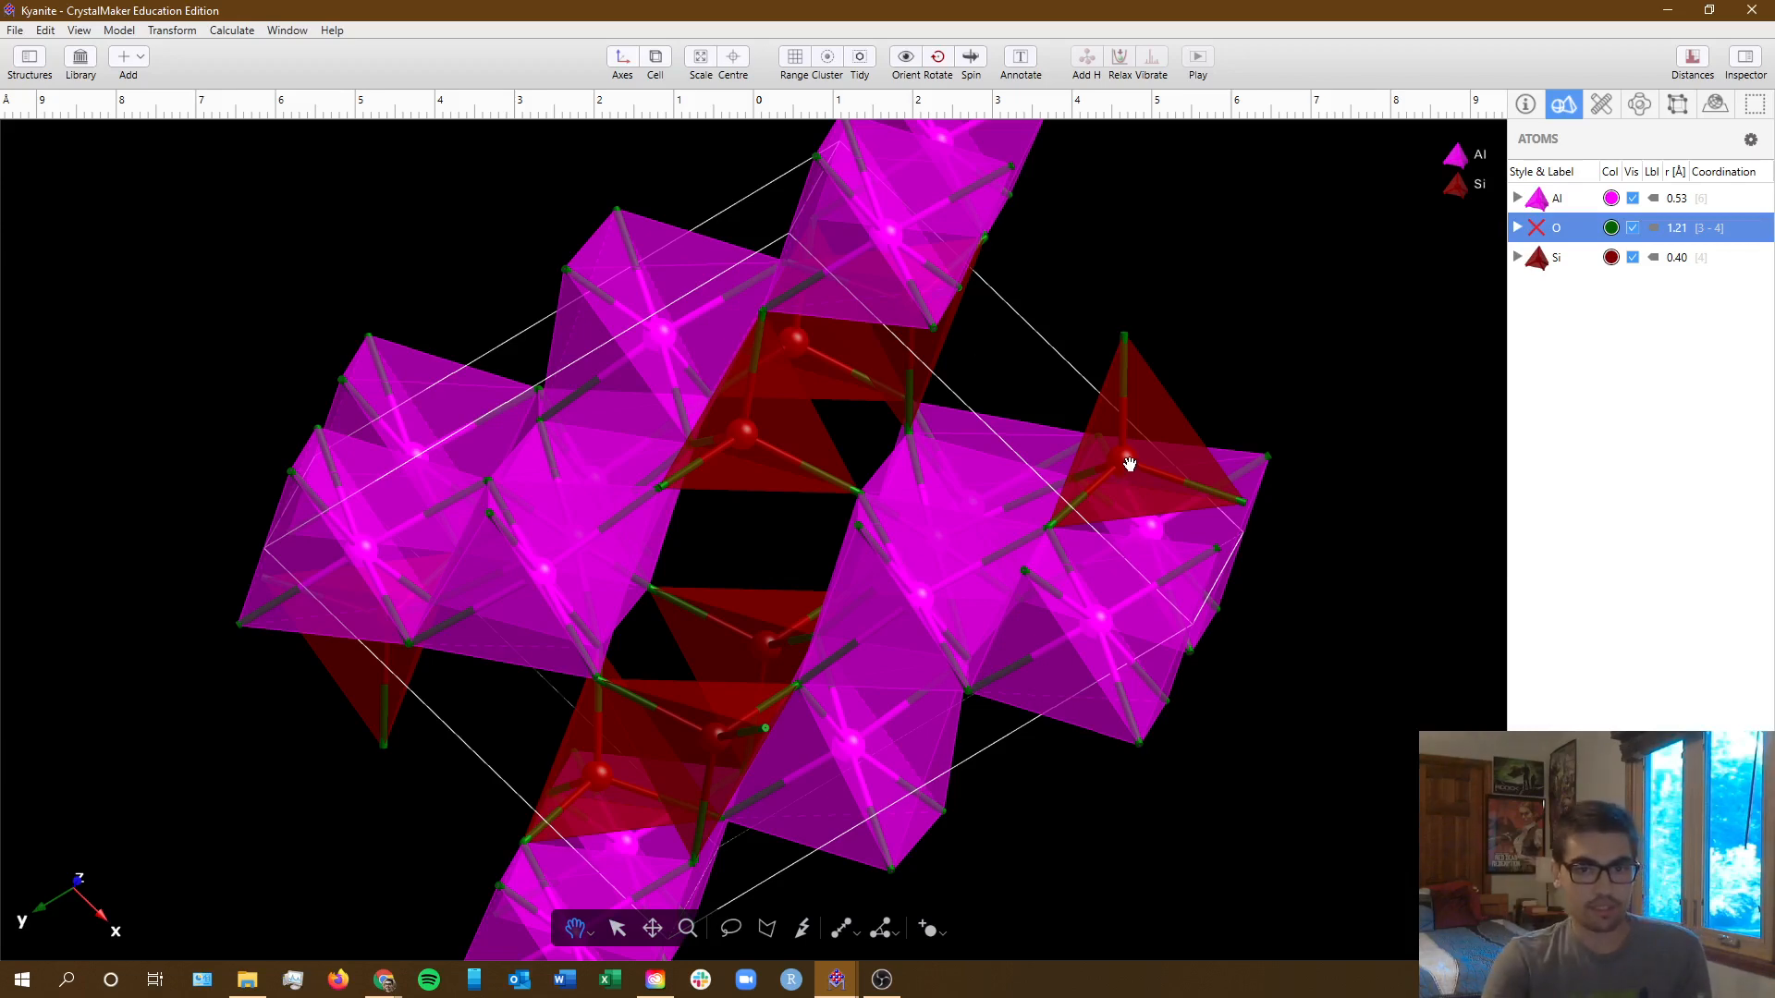
pyautogui.moveTo(1129, 464); pyautogui.dragTo(1193, 458)
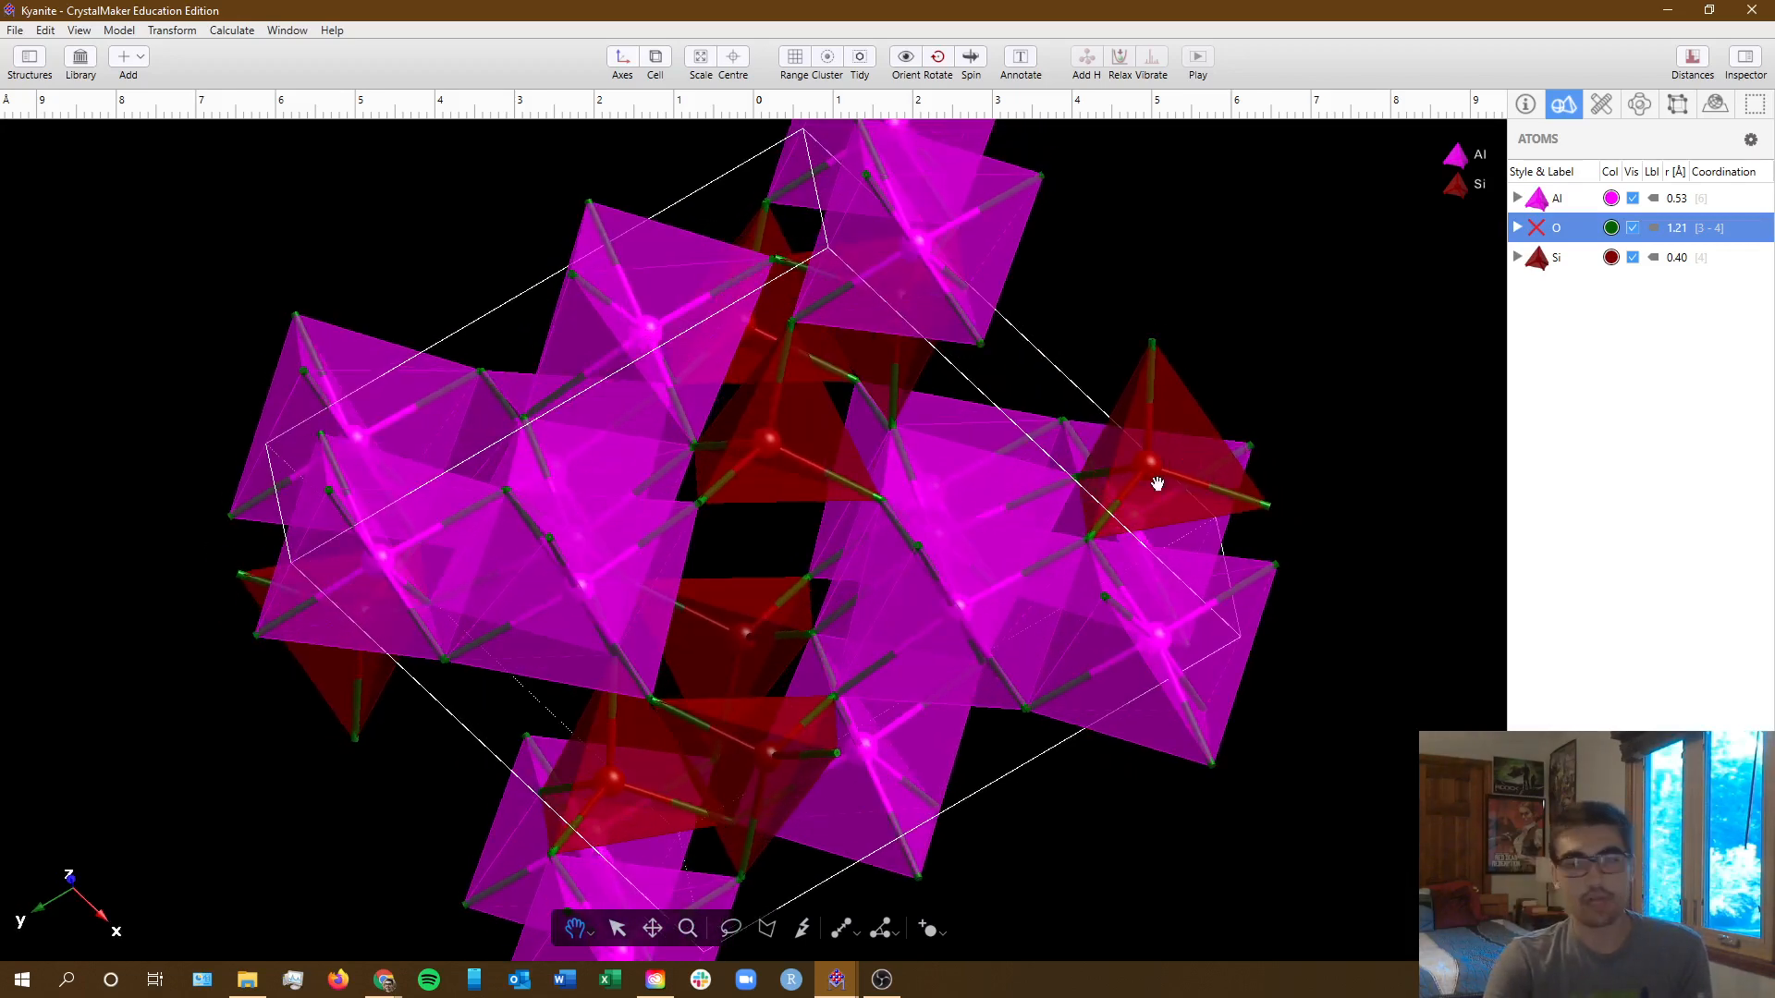
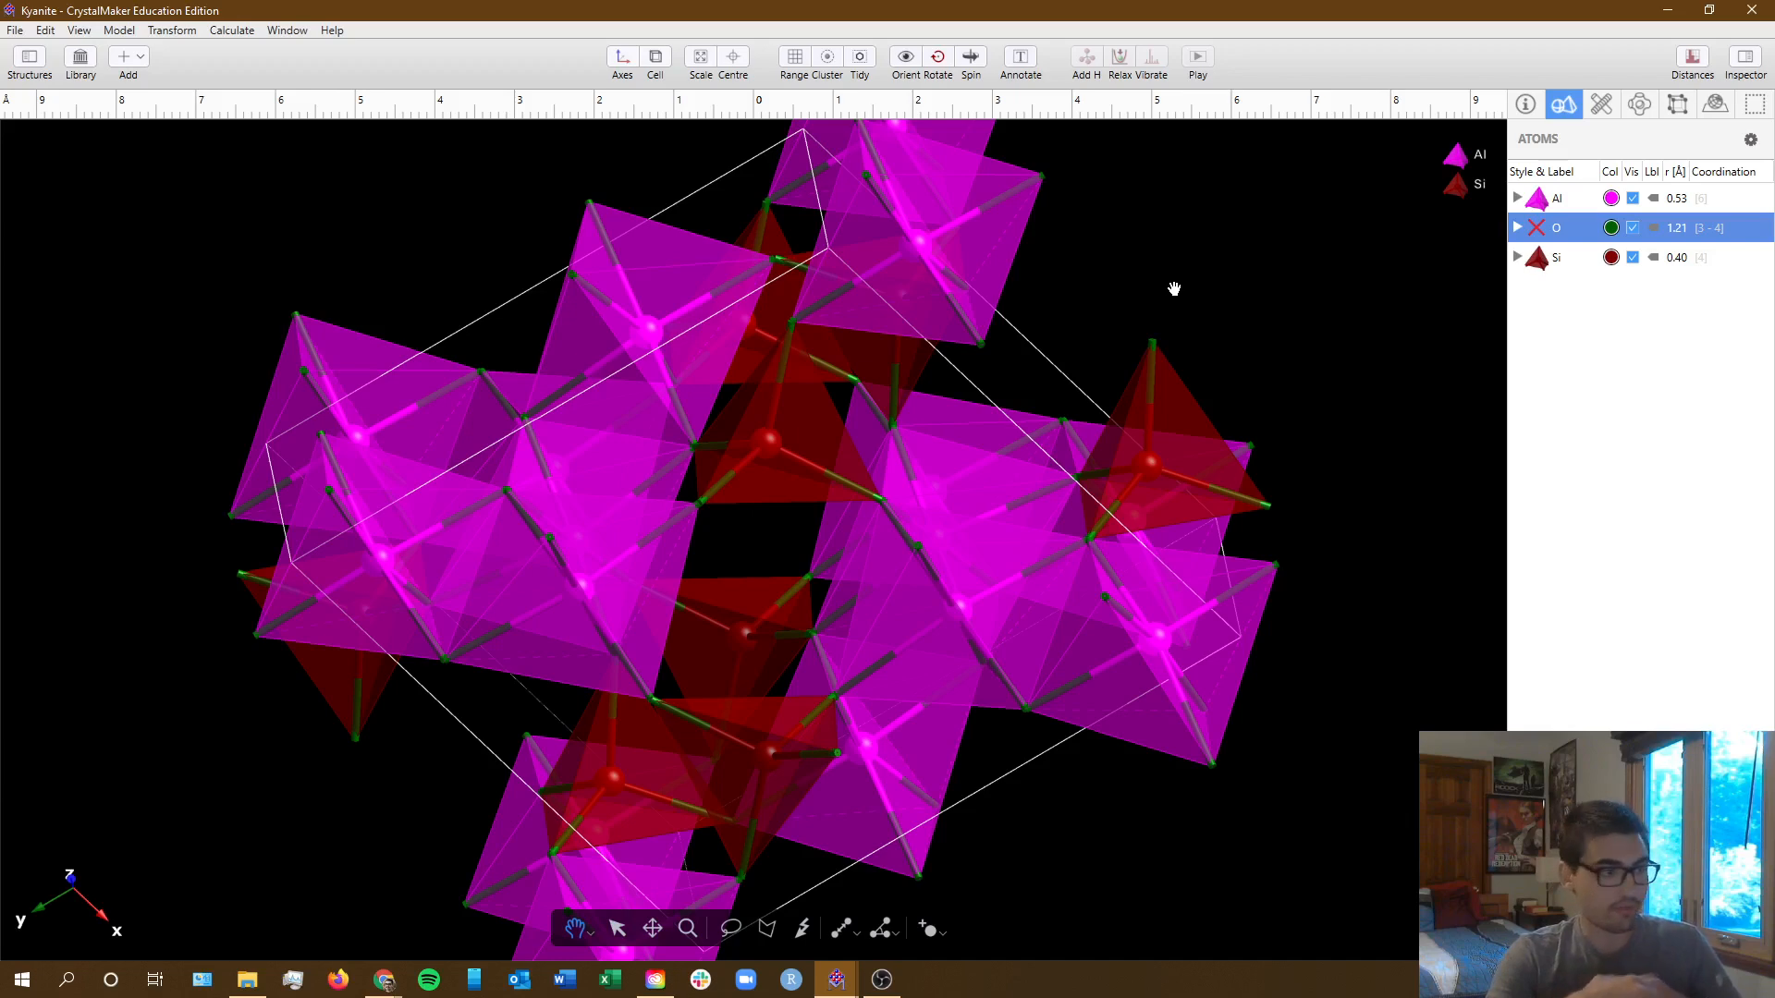
# - Read the Task 5 instructions, set O's style to the striped Solid Polyhedra option, and rotate the crystal to view the result
pyautogui.hotkey('alt', 'Tab')
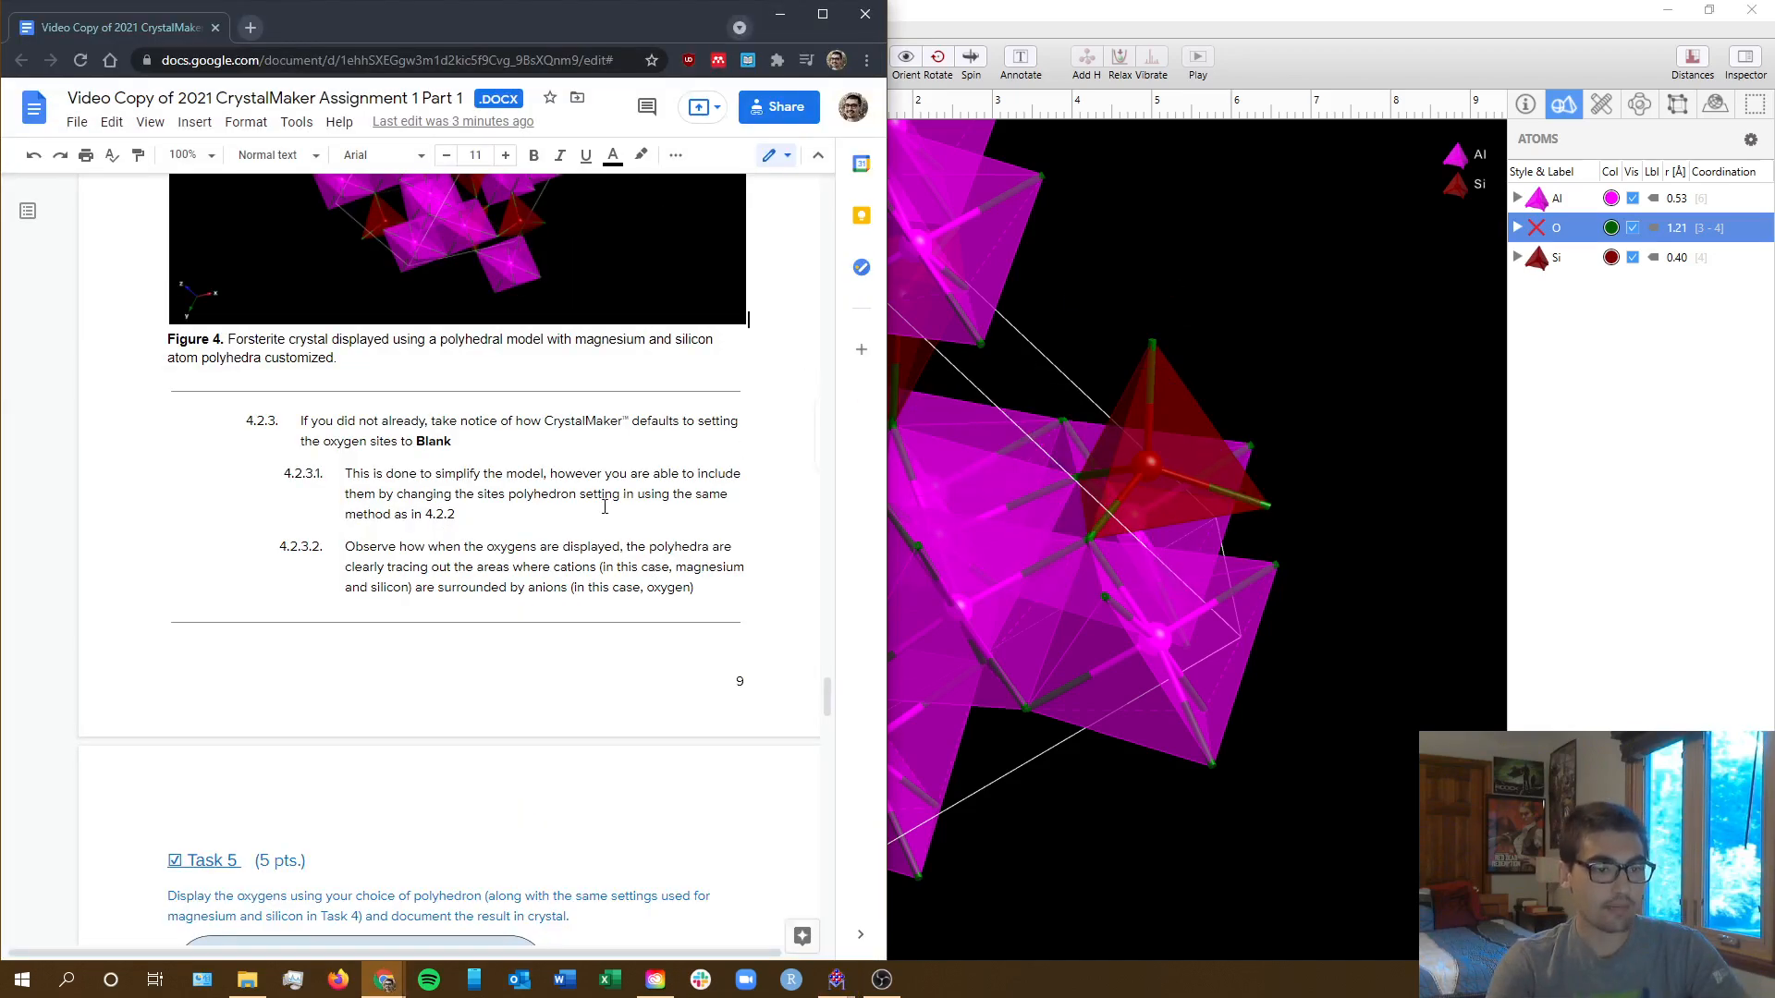
pyautogui.scroll(-5, 580, 525)
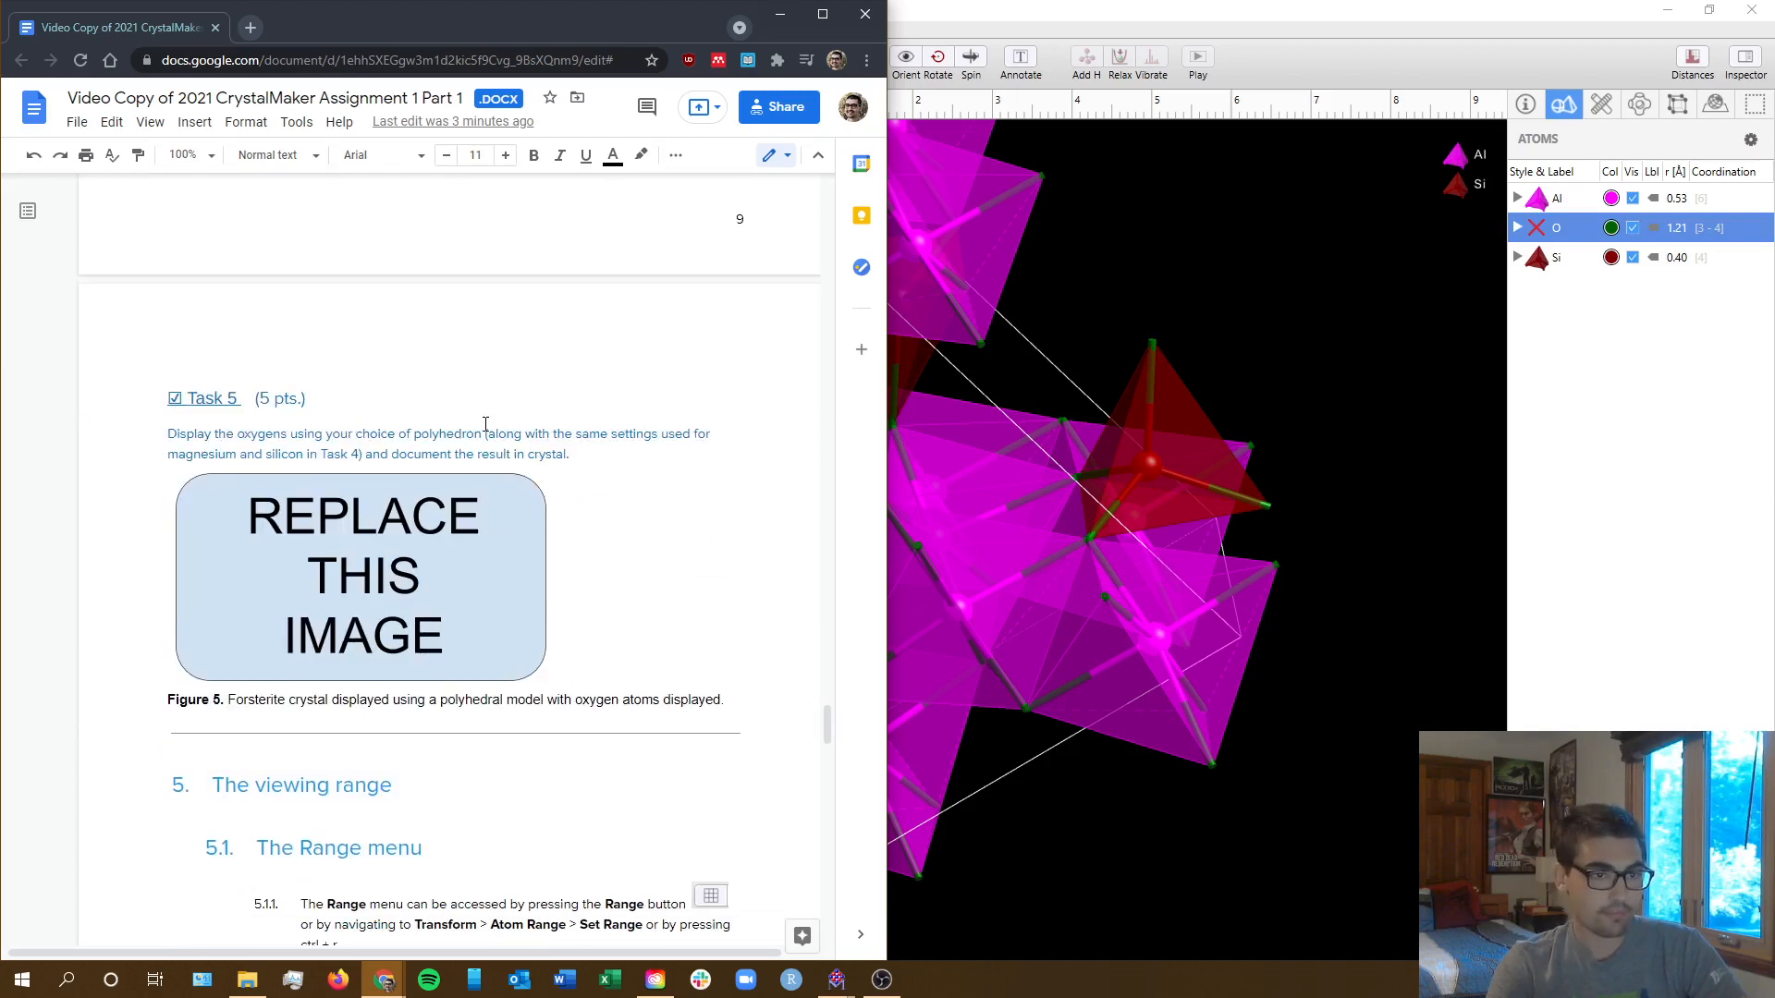
pyautogui.click(1115, 547)
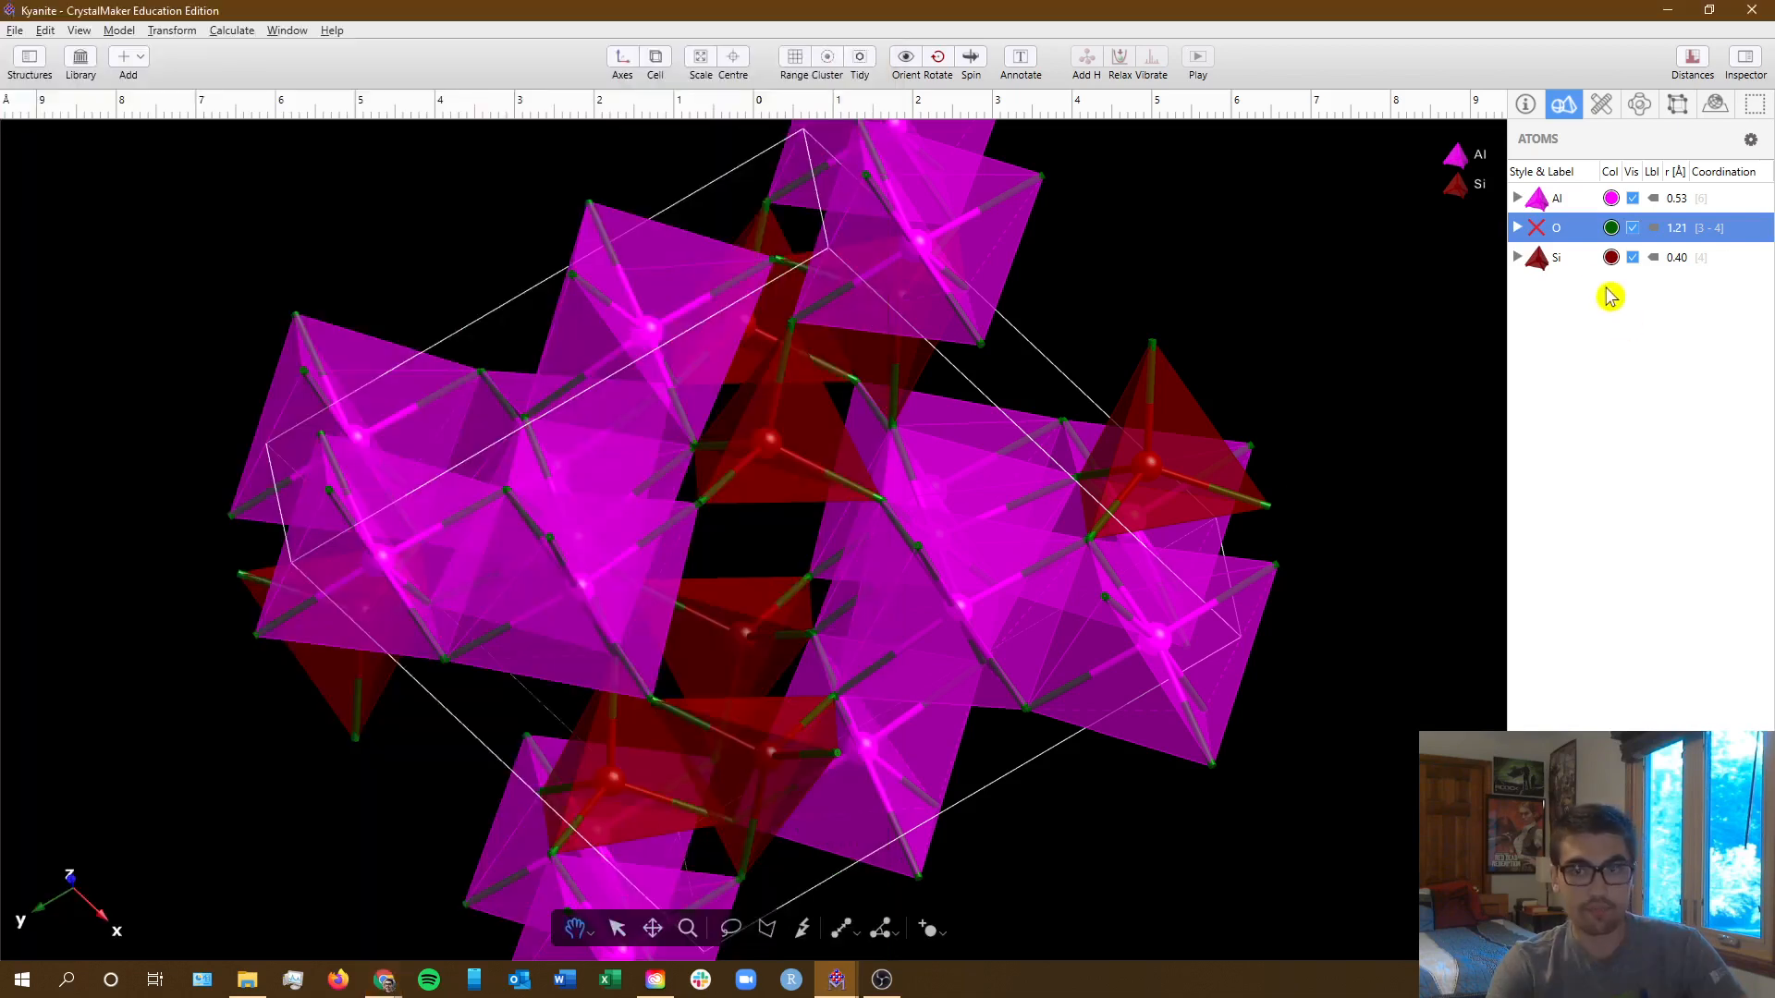
pyautogui.click(1538, 228)
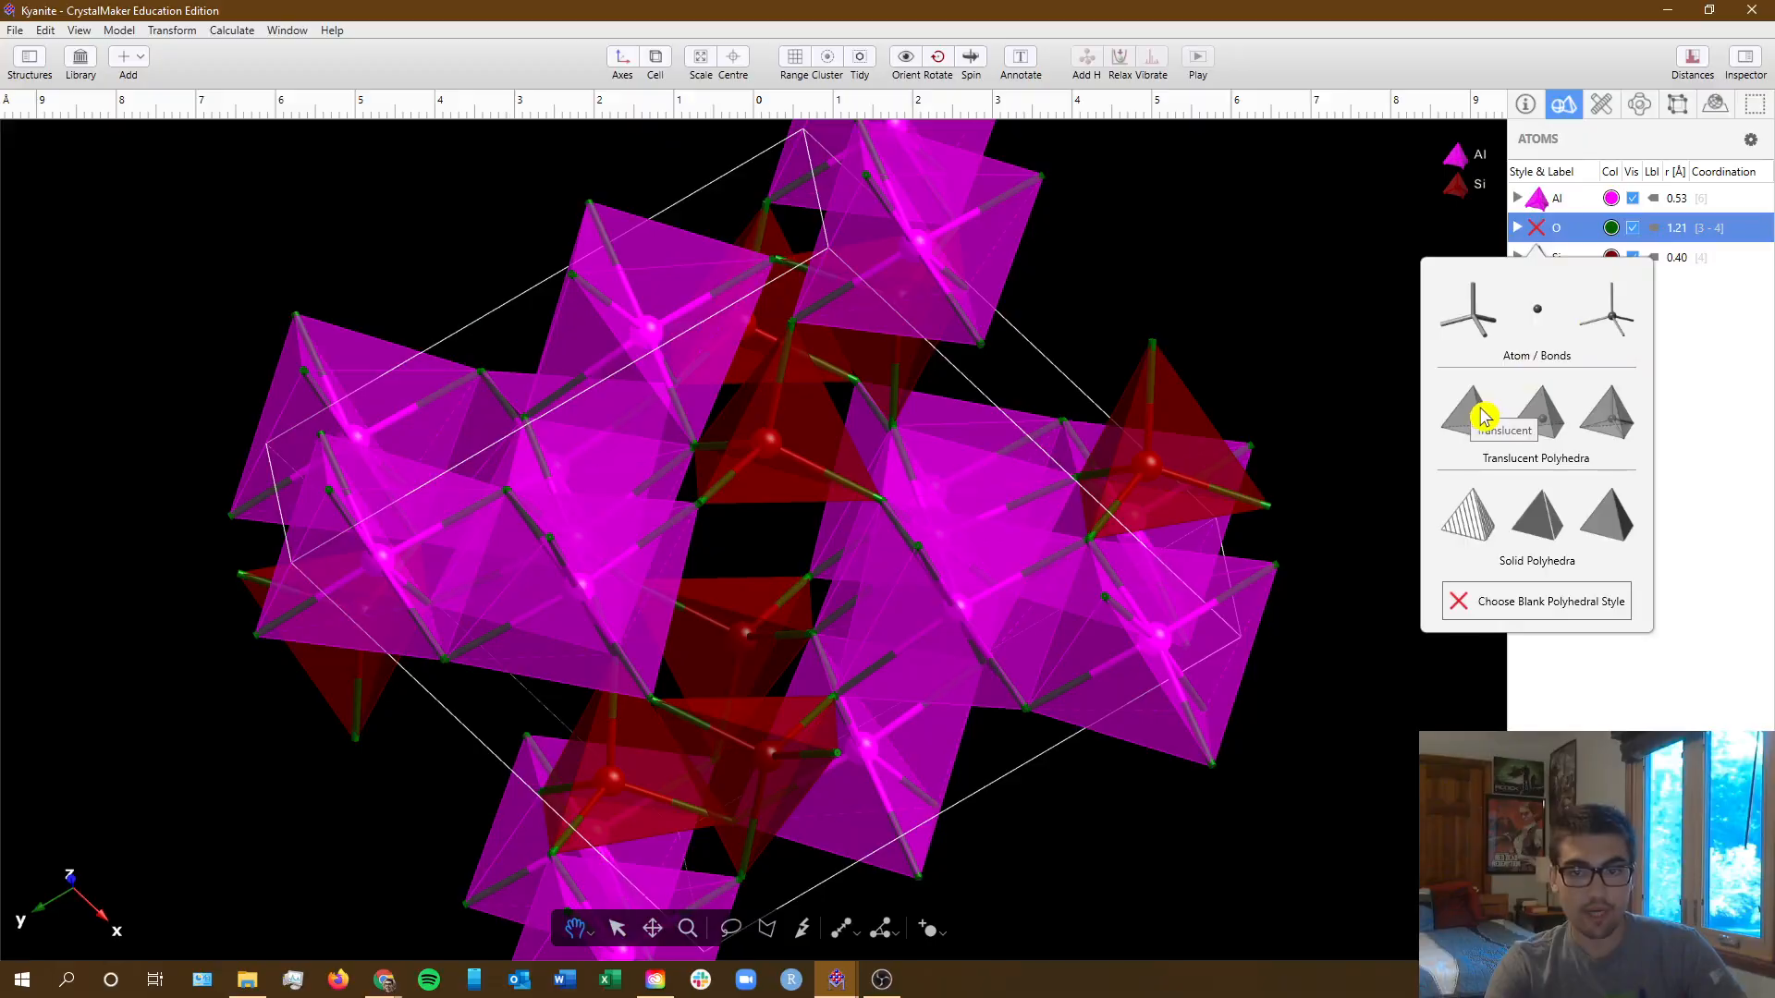
pyautogui.click(1455, 514)
pyautogui.moveTo(1371, 502); pyautogui.dragTo(1214, 451)
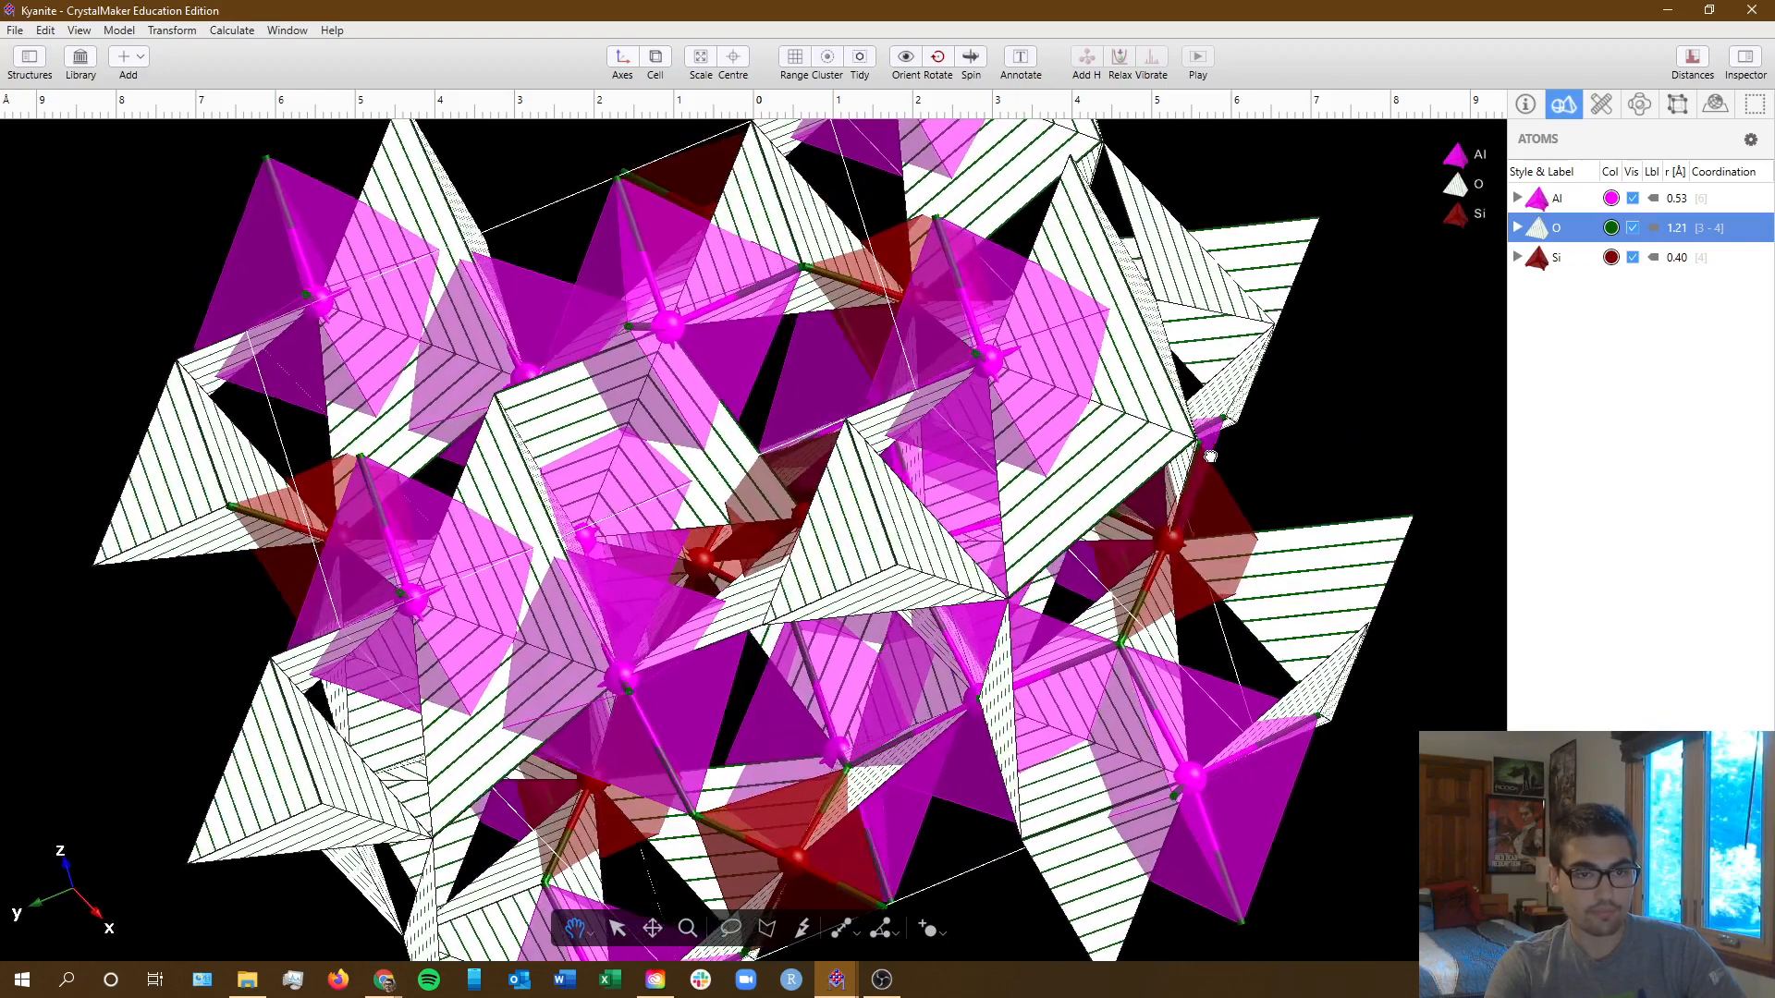
# - Set O's style to the plain atom sphere under Atom / Bonds and rotate the whole crystal slightly for the Task 5 picture
pyautogui.click(1537, 228)
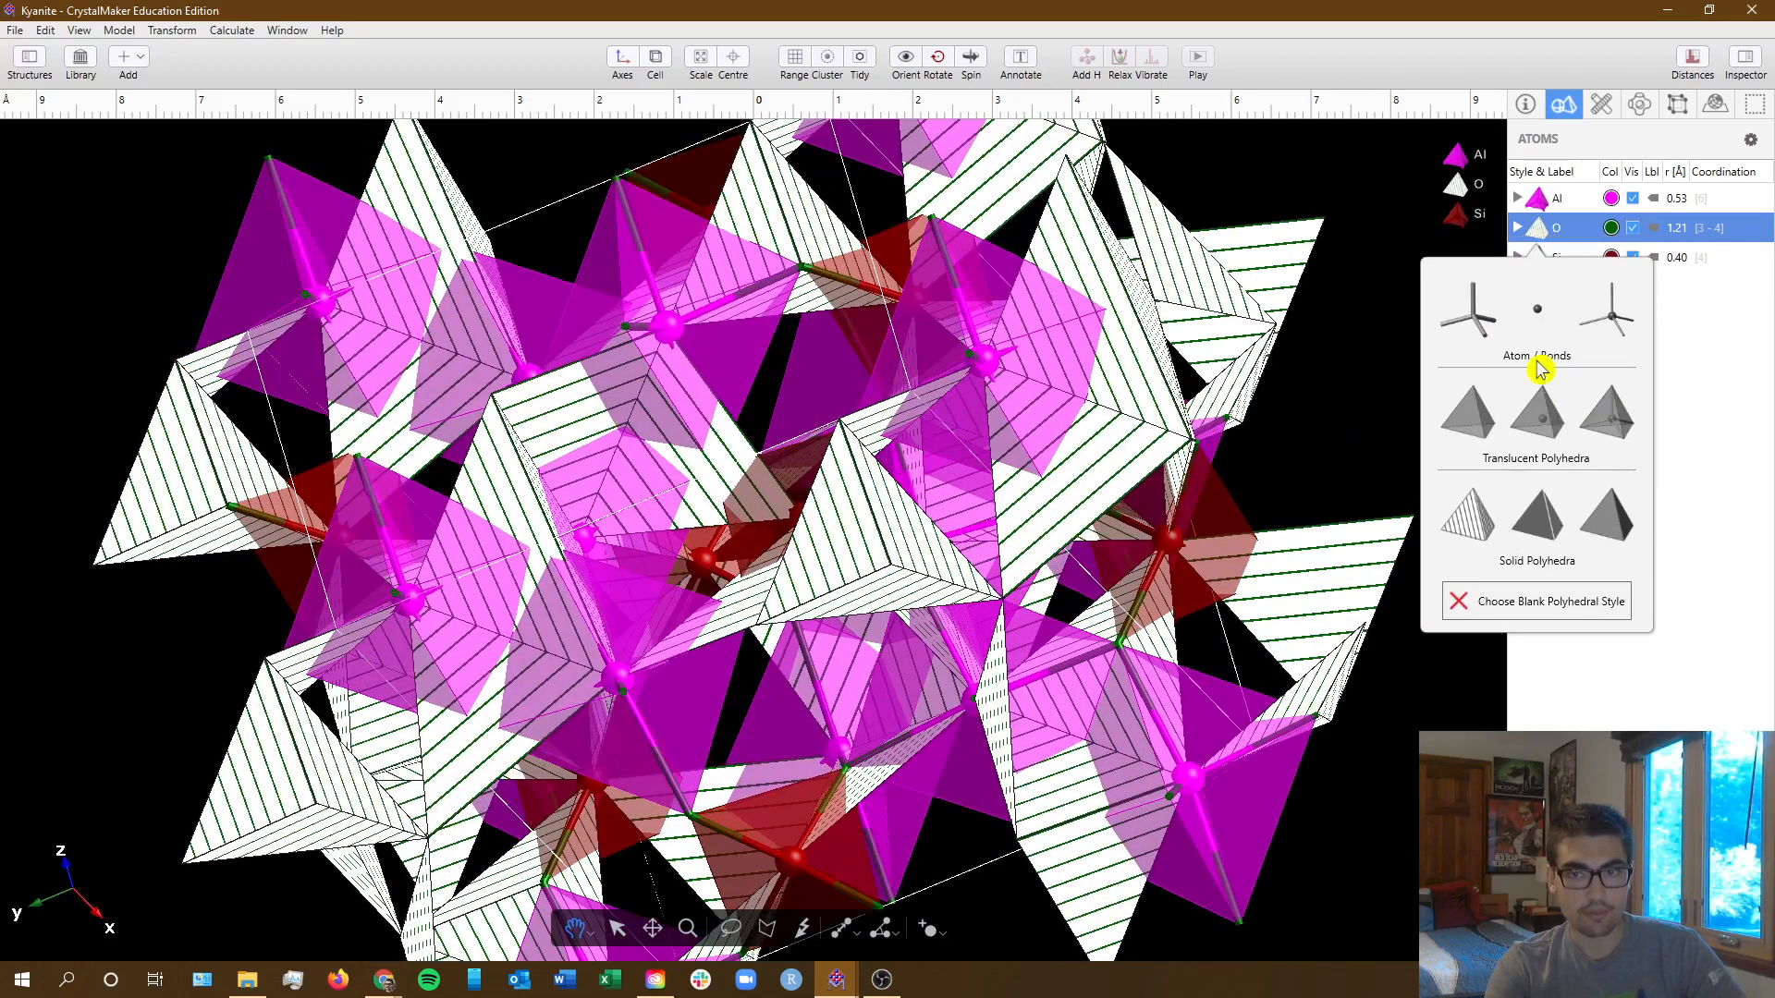
pyautogui.click(1538, 311)
pyautogui.scroll(-5, 1082, 496)
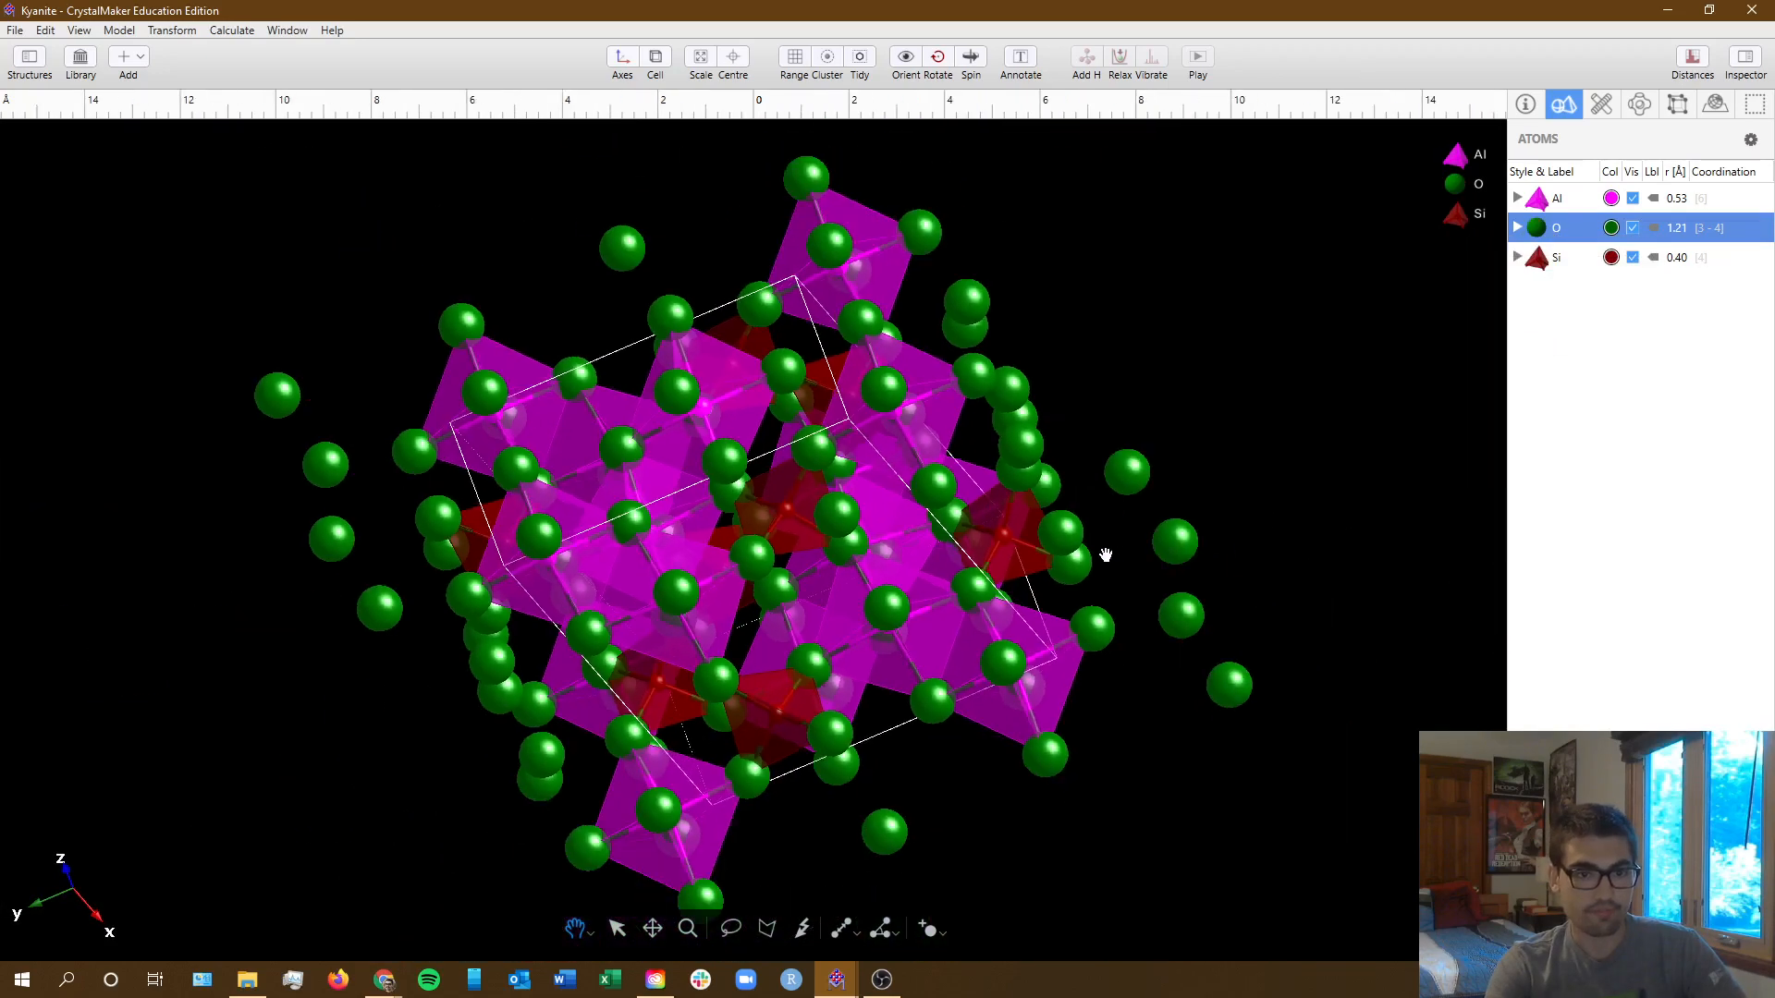
pyautogui.moveTo(1106, 555); pyautogui.dragTo(1043, 559)
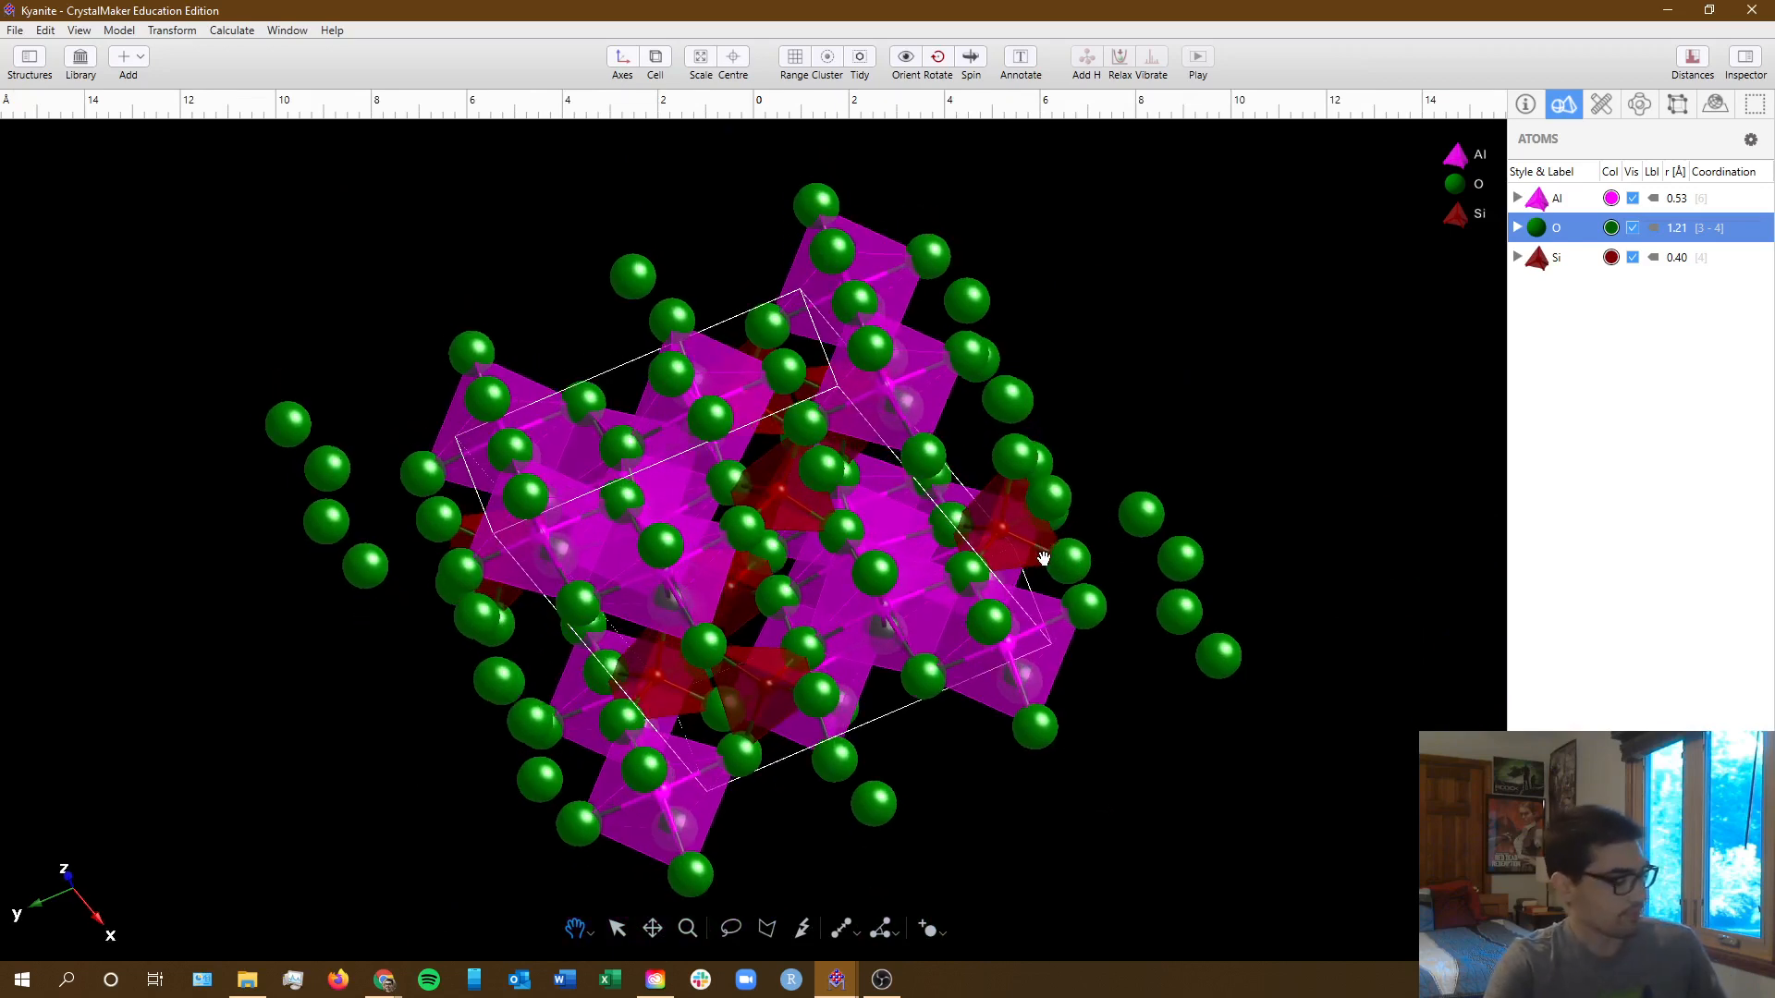
# - Switch to the Google Docs worksheet and replace the Task 5 placeholder with the copied image of the kyanite crystal
pyautogui.hotkey('alt', 'Tab')
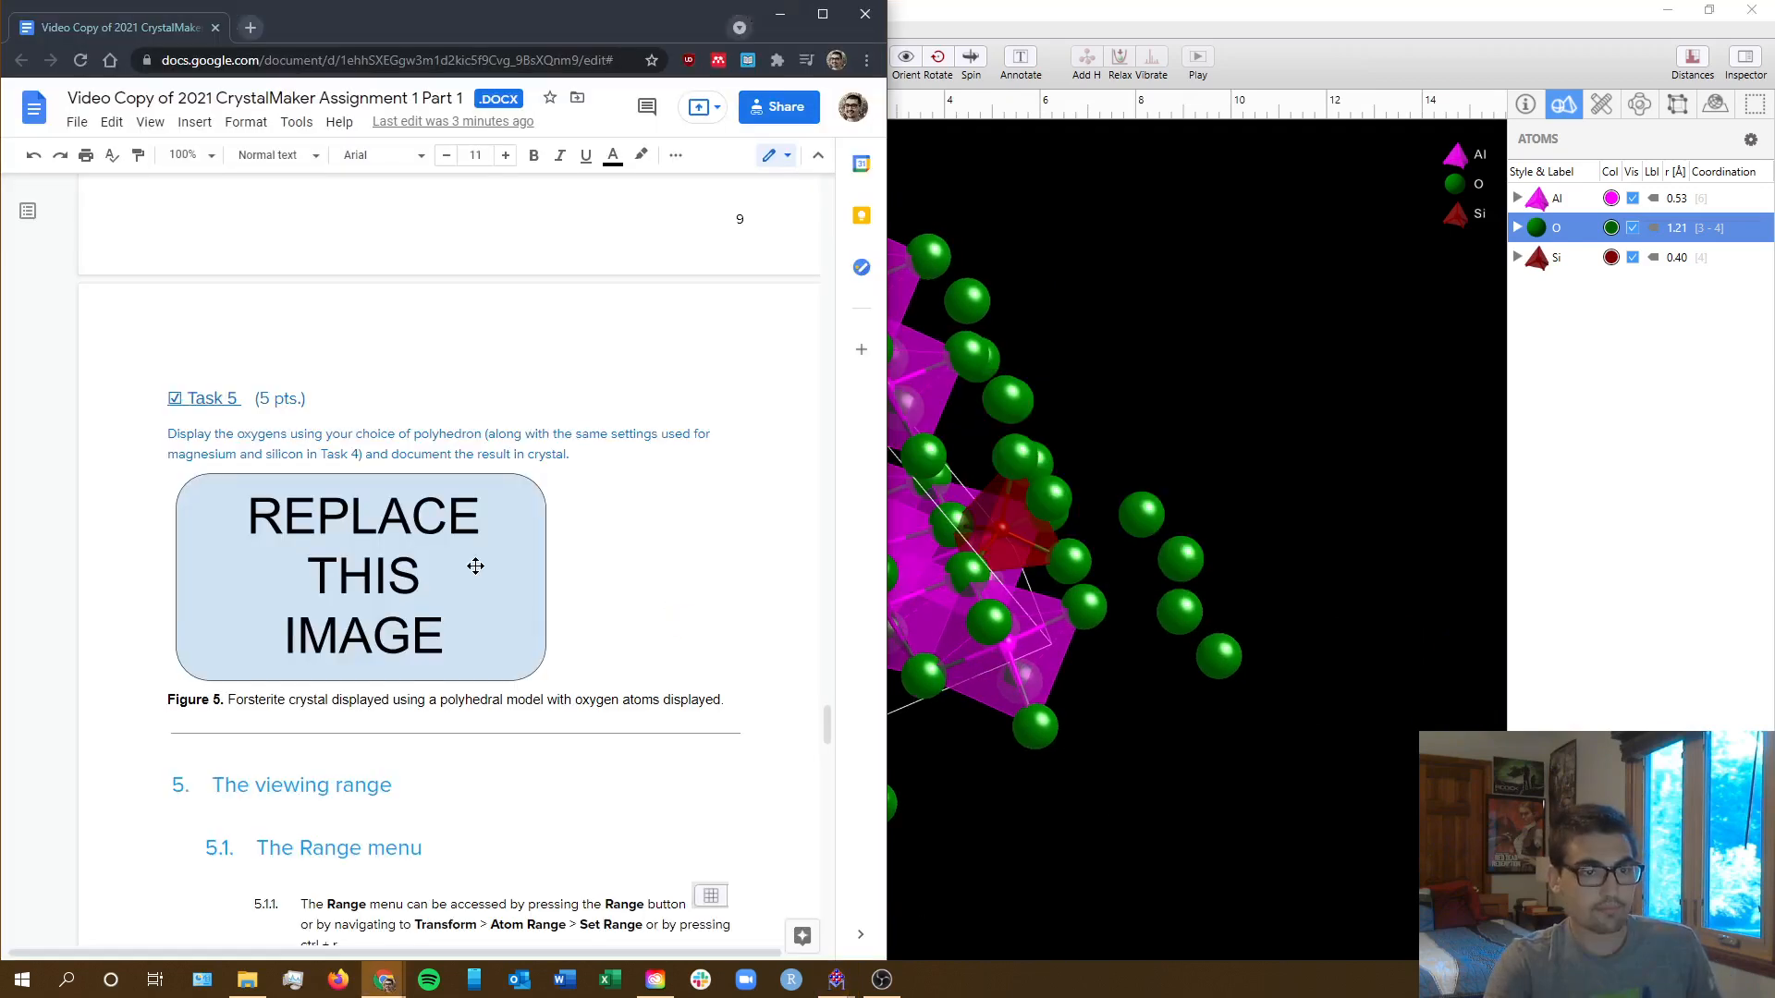
pyautogui.click(475, 567)
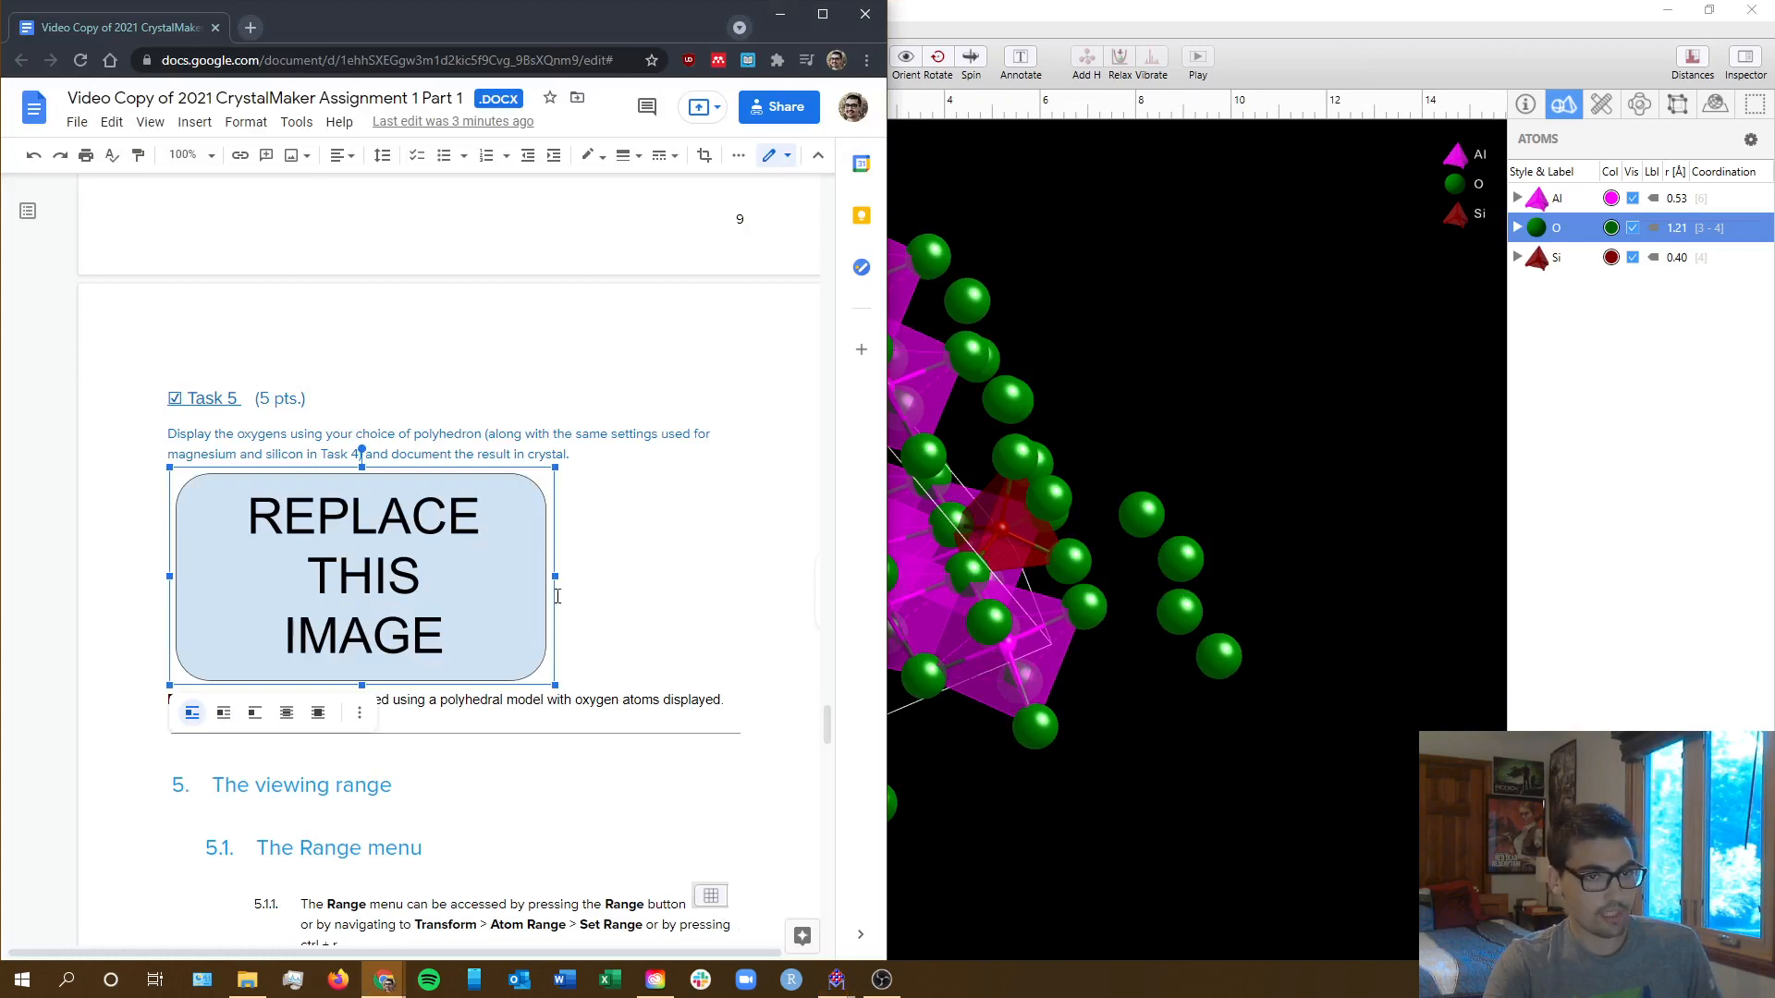
pyautogui.hotkey('ctrl', 'v')
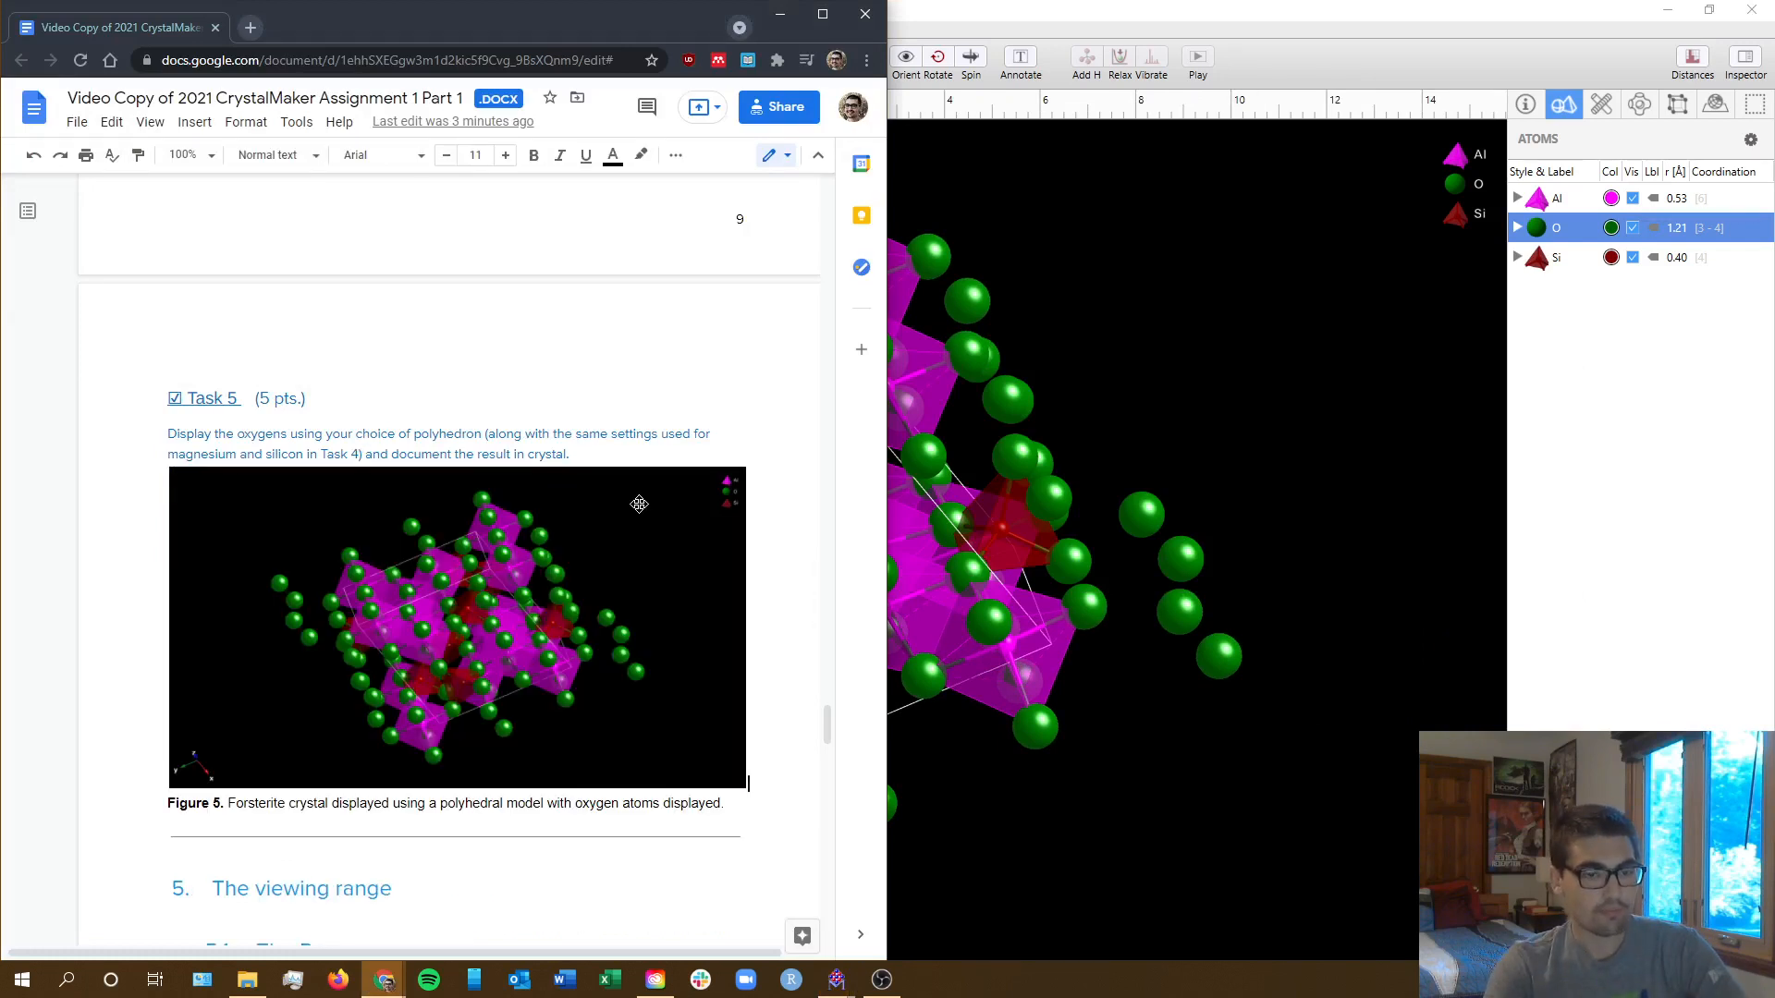
# - Read worksheet section 5.1 on the Range menu, and open the Set Range options for the kyanite crystal in CrystalMaker
pyautogui.scroll(-2, 600, 516)
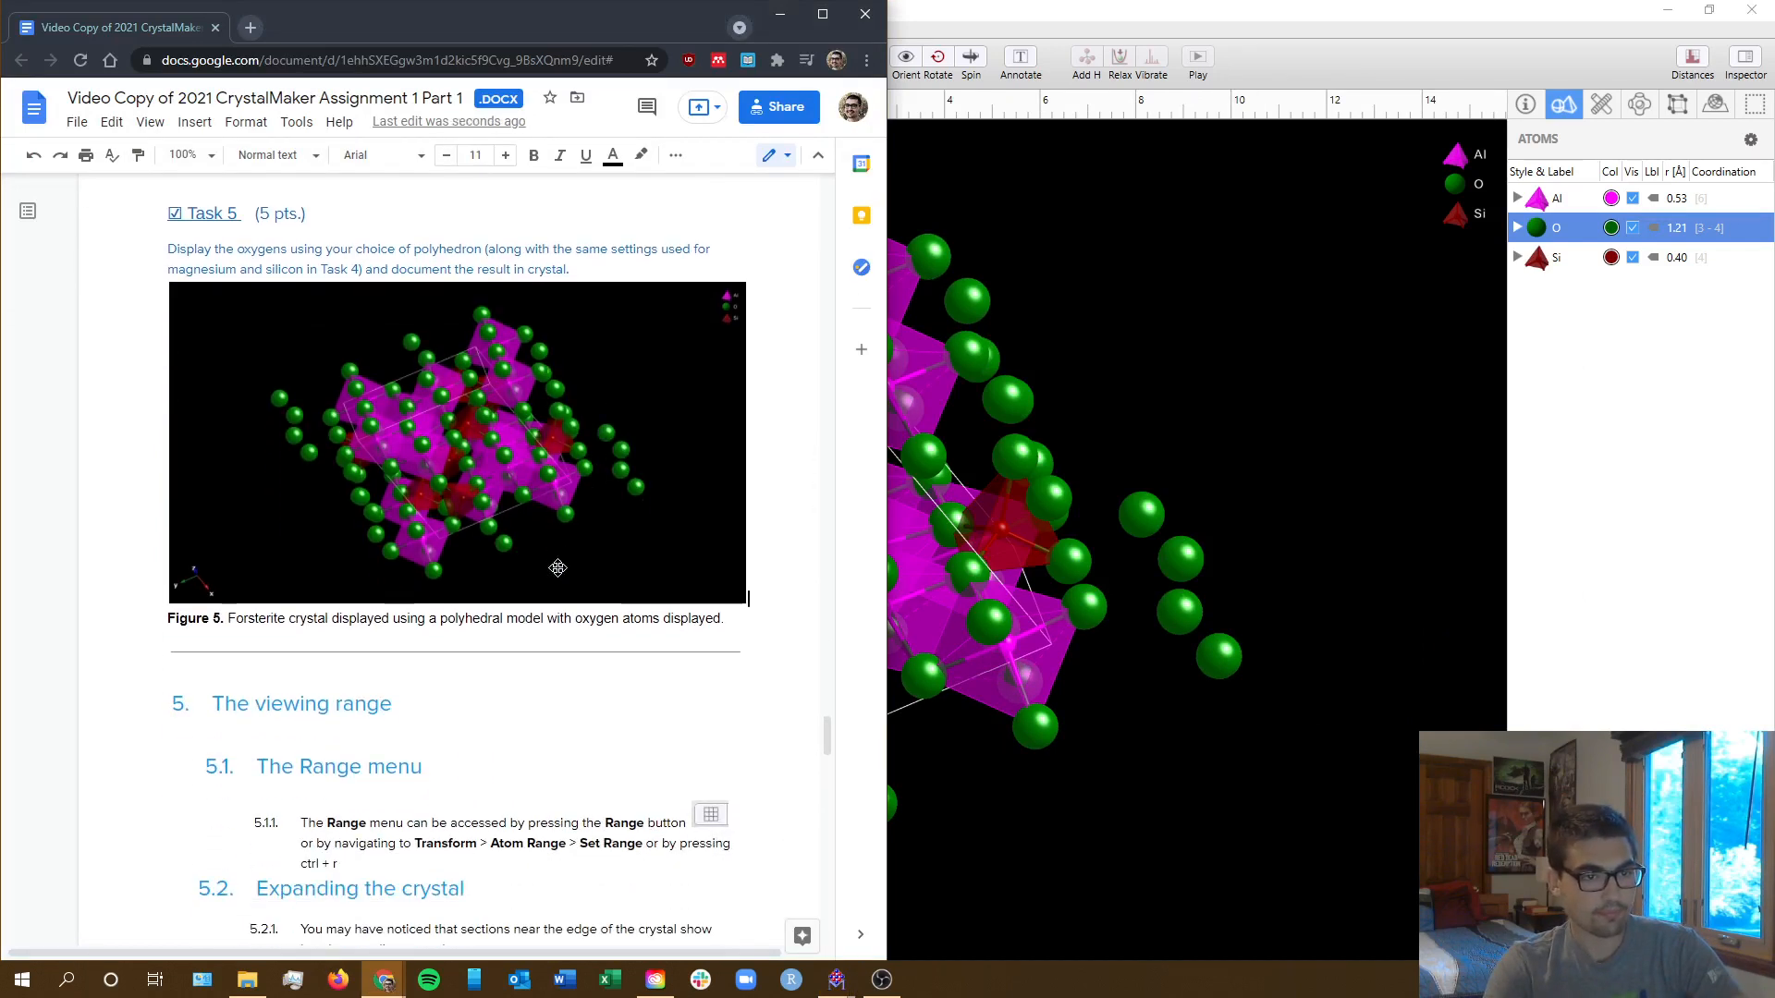
pyautogui.scroll(-3, 550, 608)
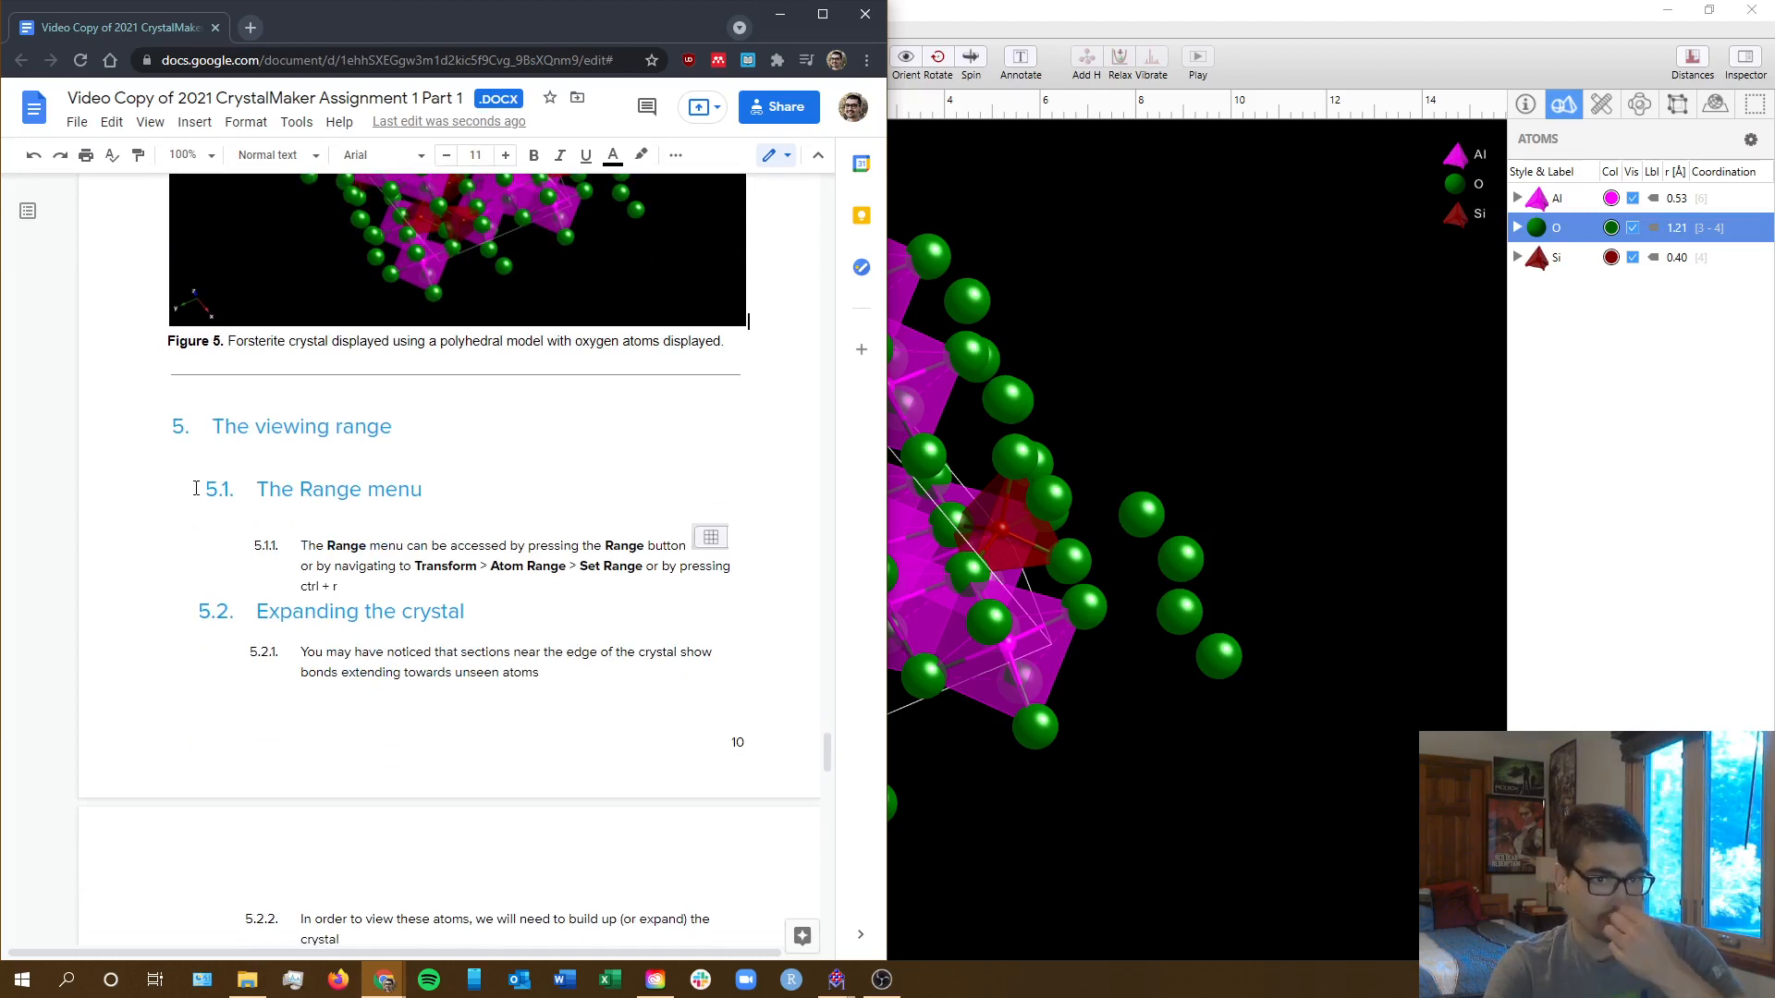
pyautogui.doubleClick(1200, 11)
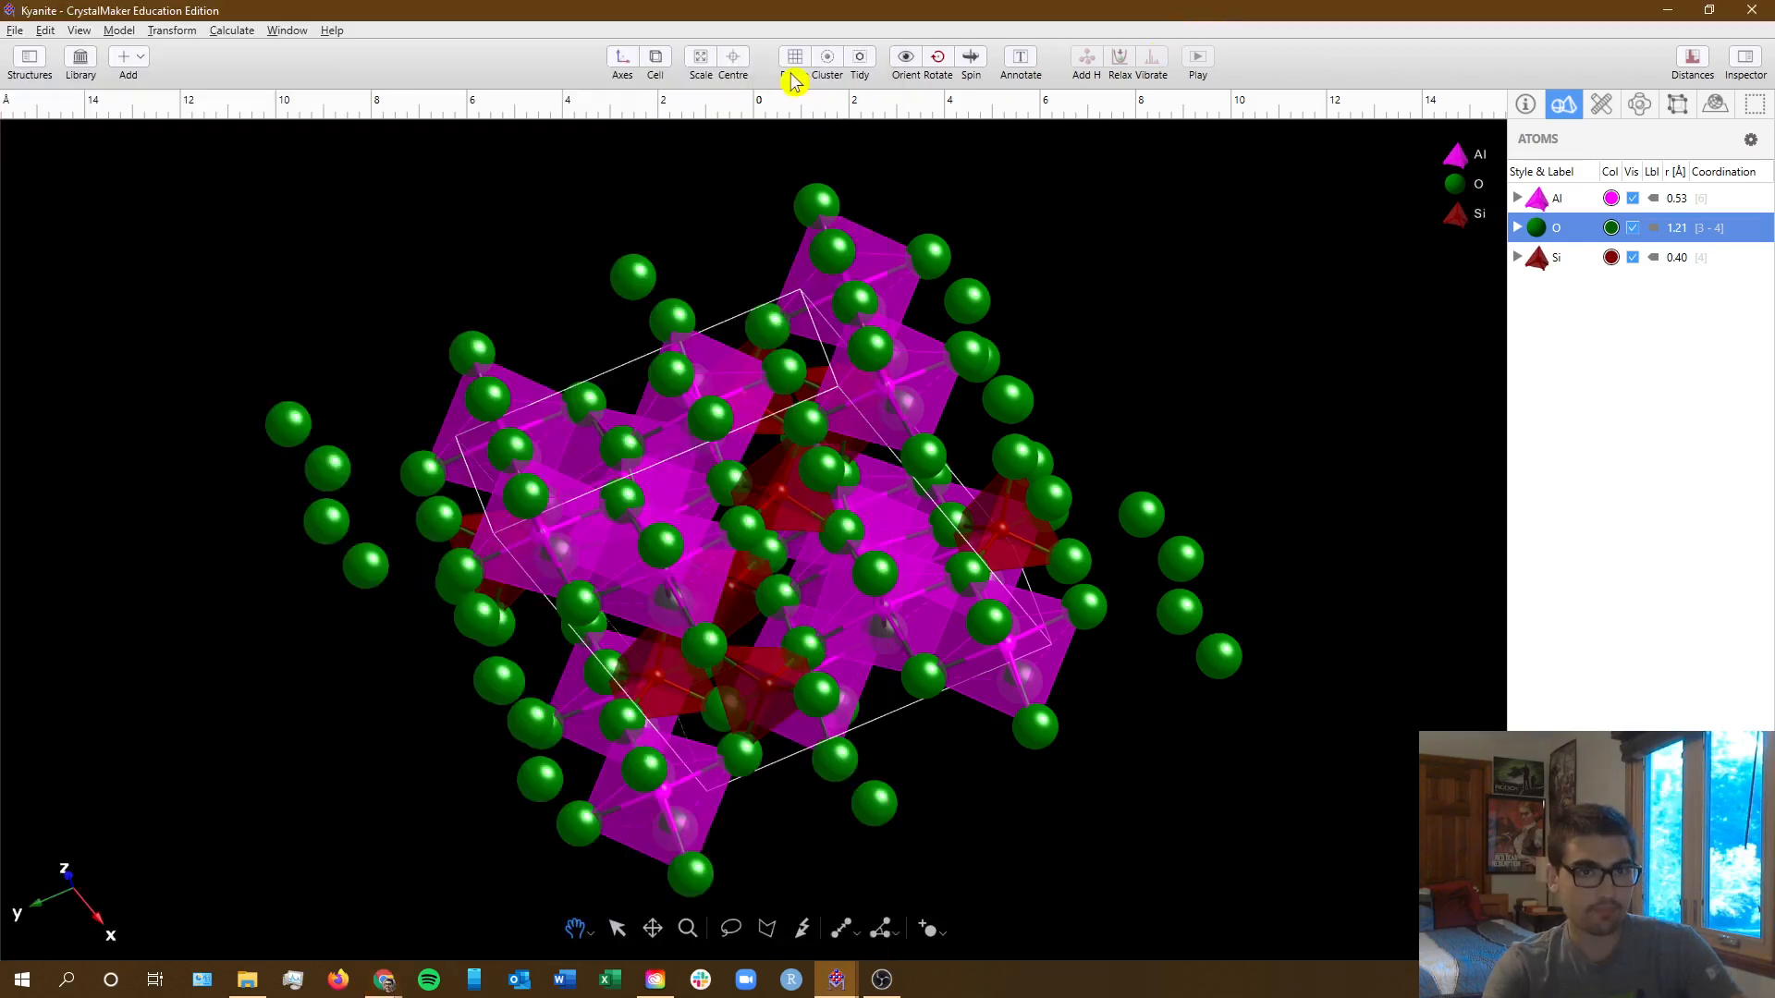
pyautogui.hotkey('alt', 'Tab')
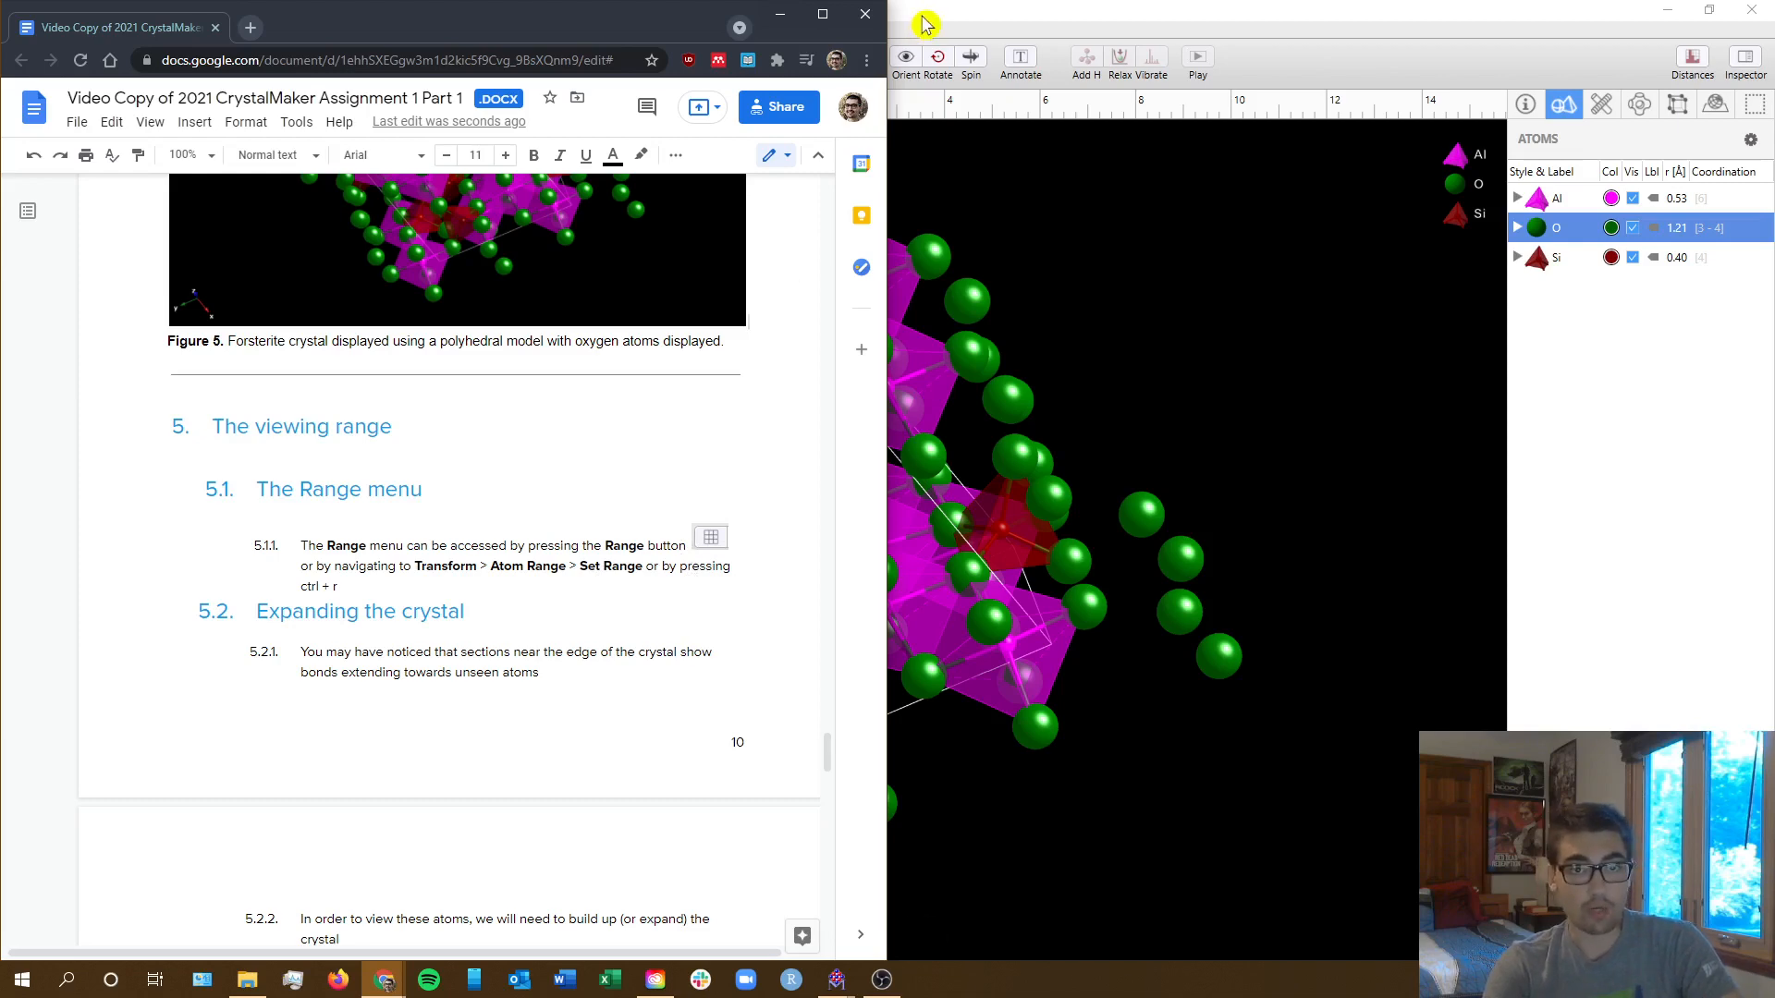
pyautogui.click(925, 26)
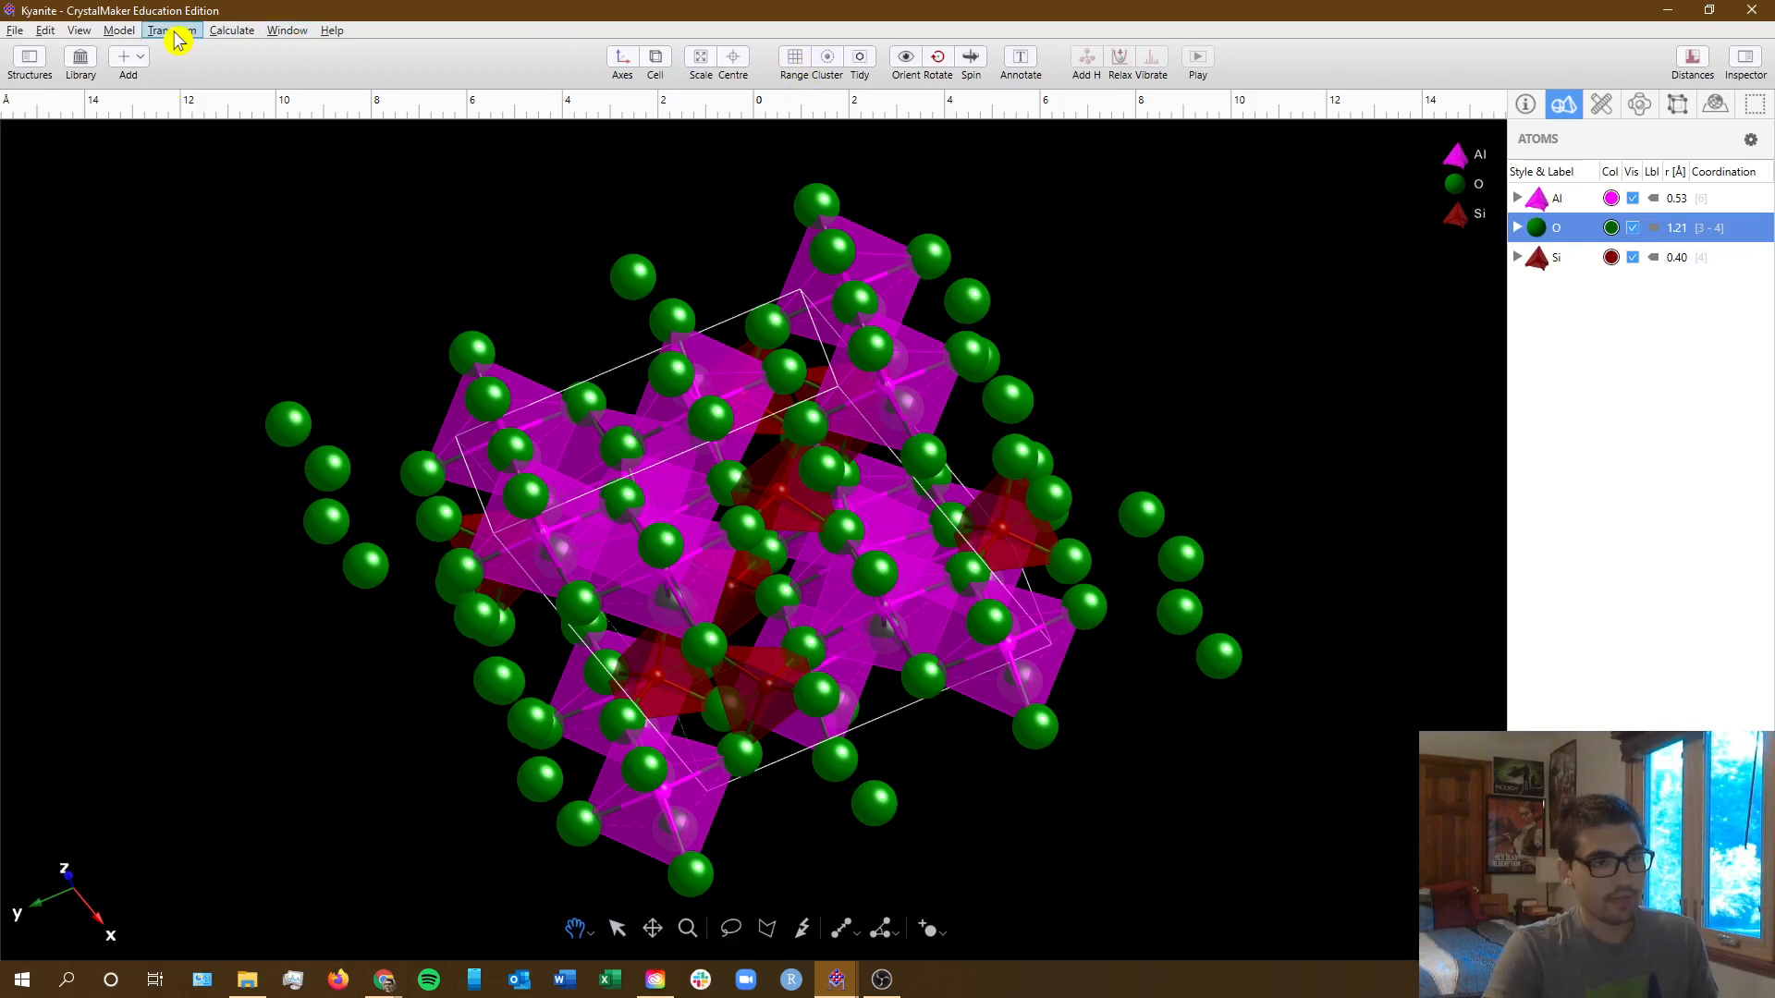
pyautogui.click(176, 31)
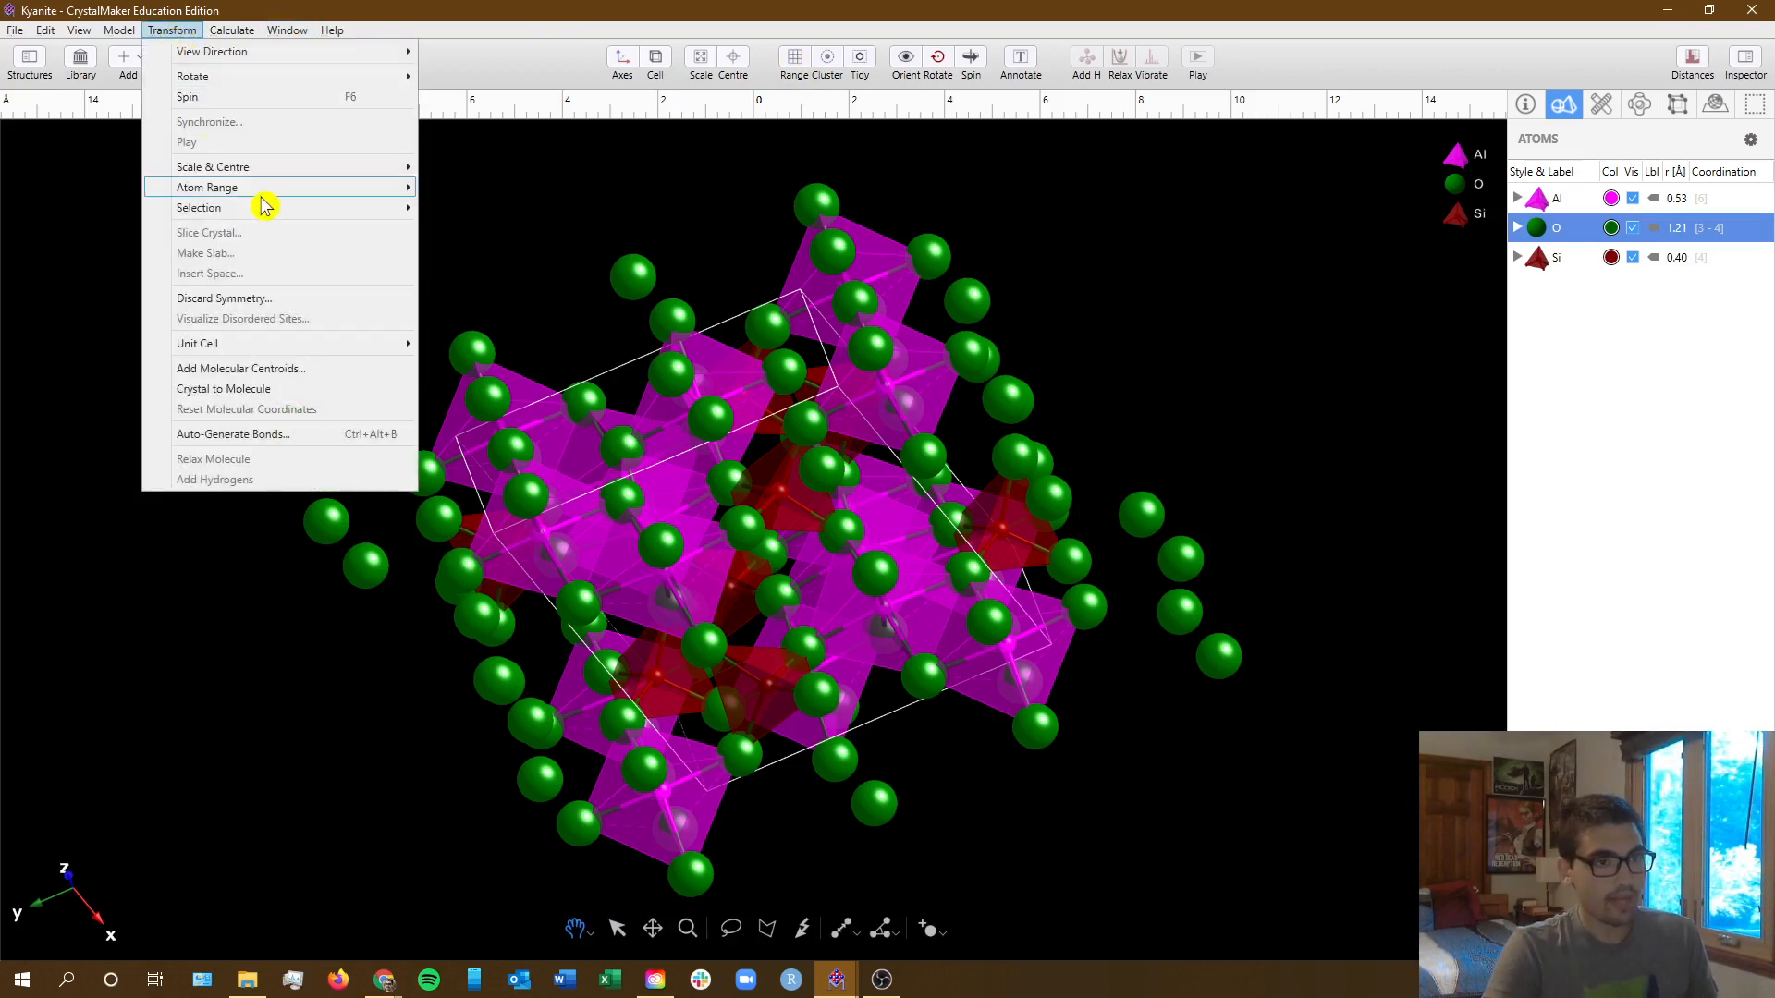
pyautogui.moveTo(263, 189)
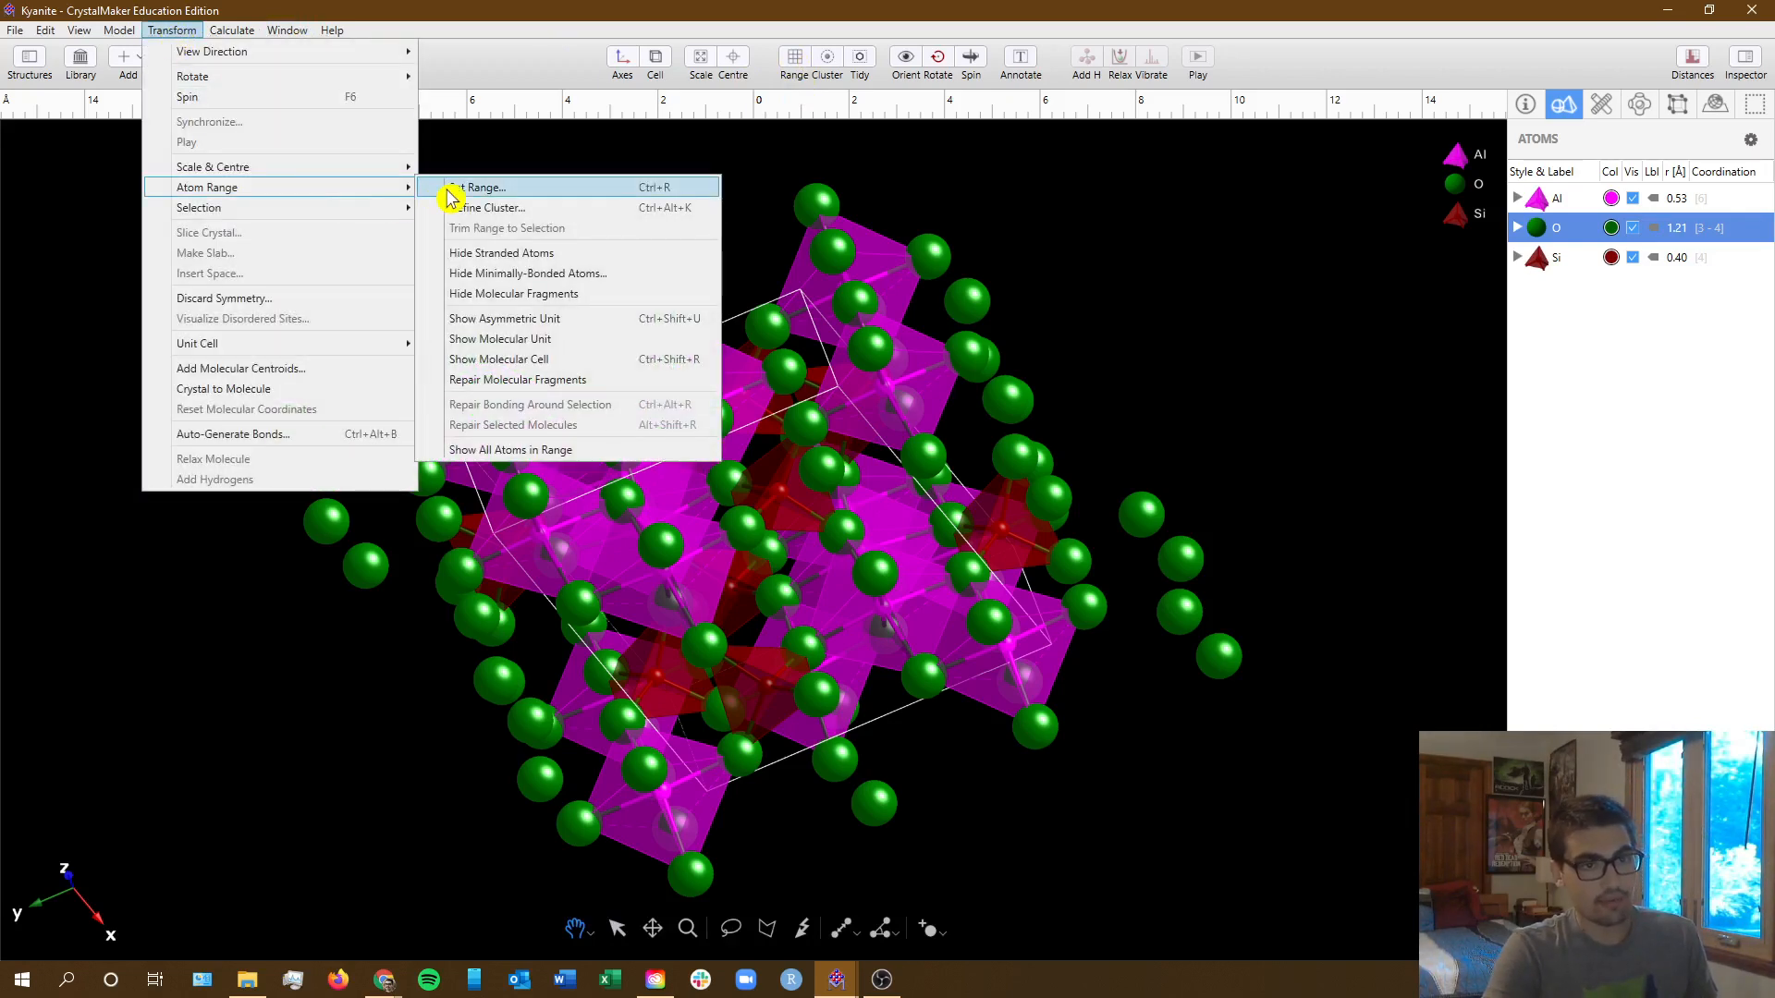
pyautogui.click(450, 188)
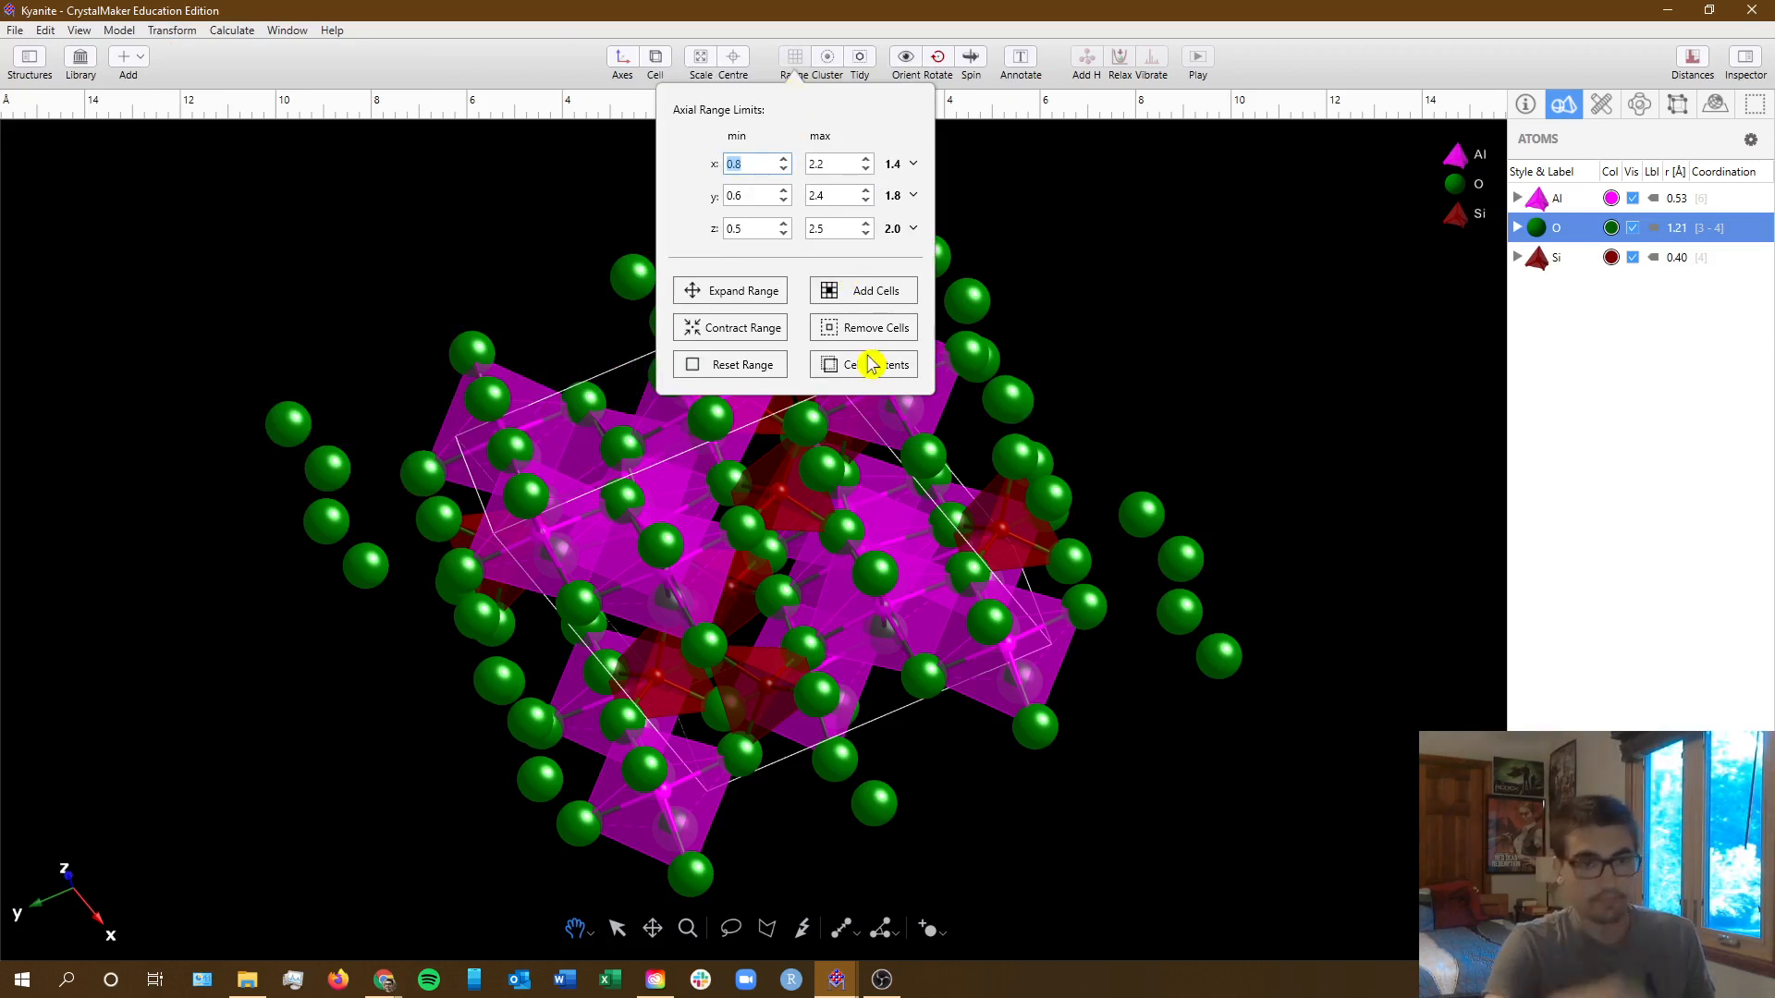
# - Read the worksheet's section 5.2 on expanding the crystal, and return to the kyanite model in CrystalMaker
pyautogui.hotkey('alt', 'Tab')
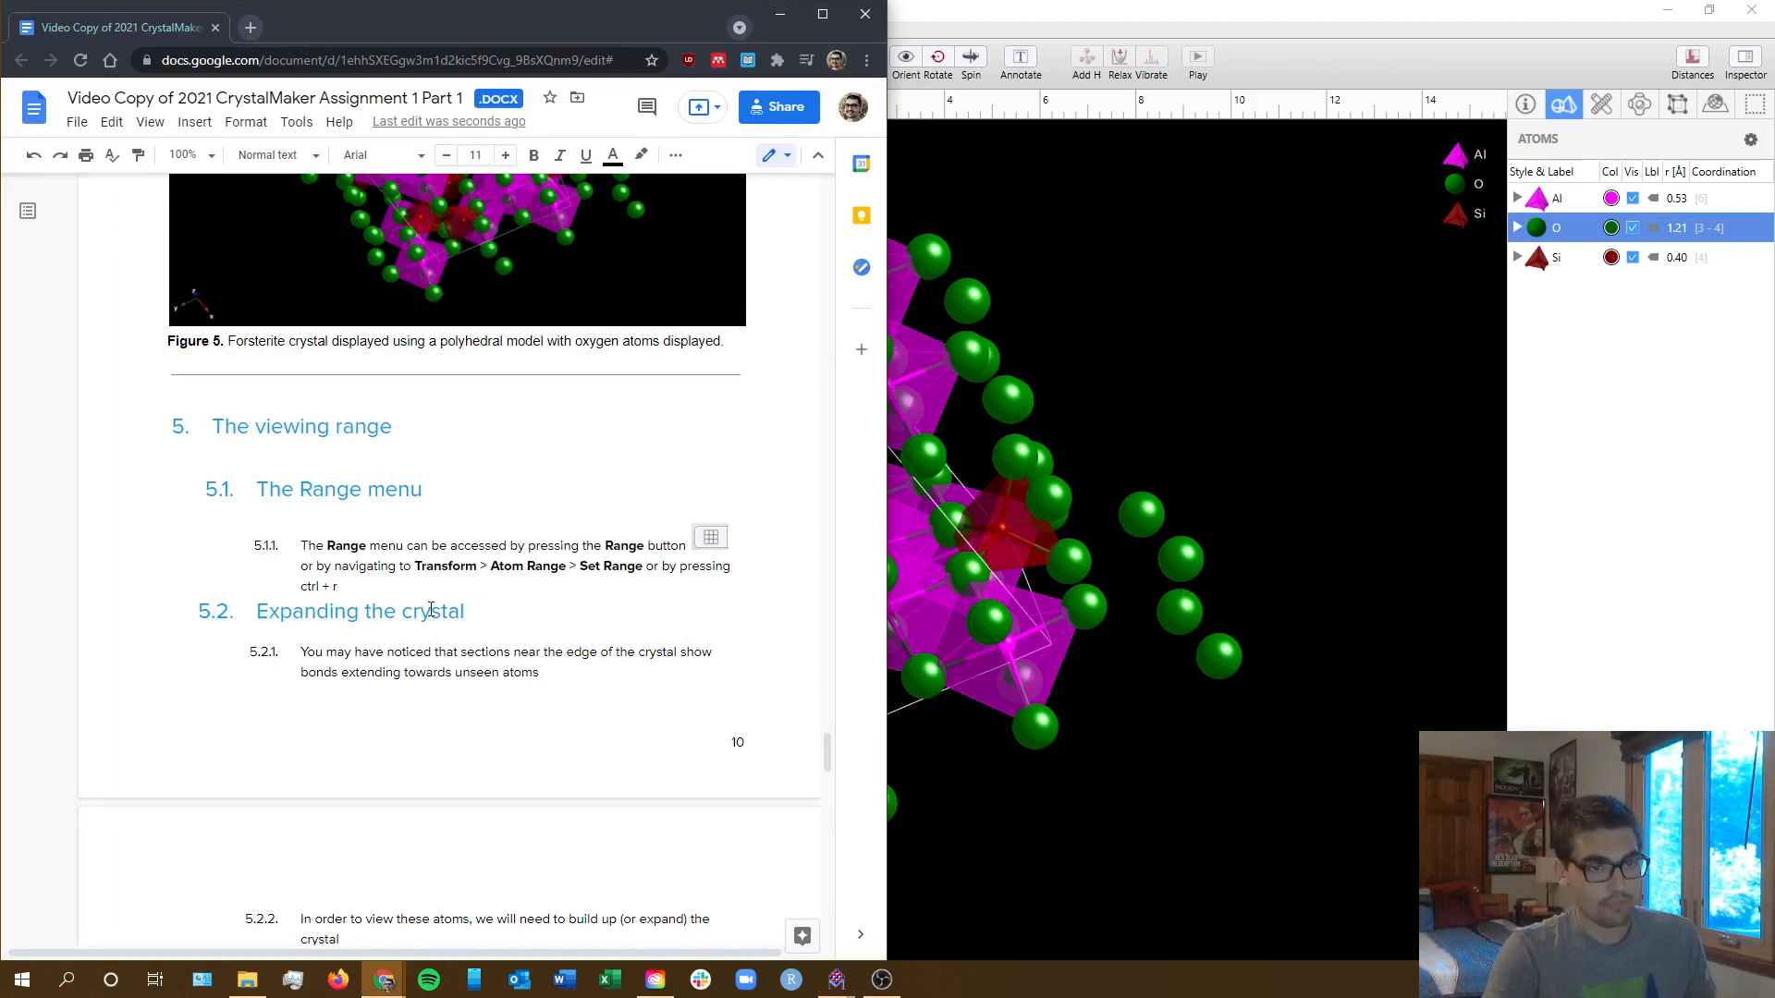
pyautogui.scroll(-2, 431, 610)
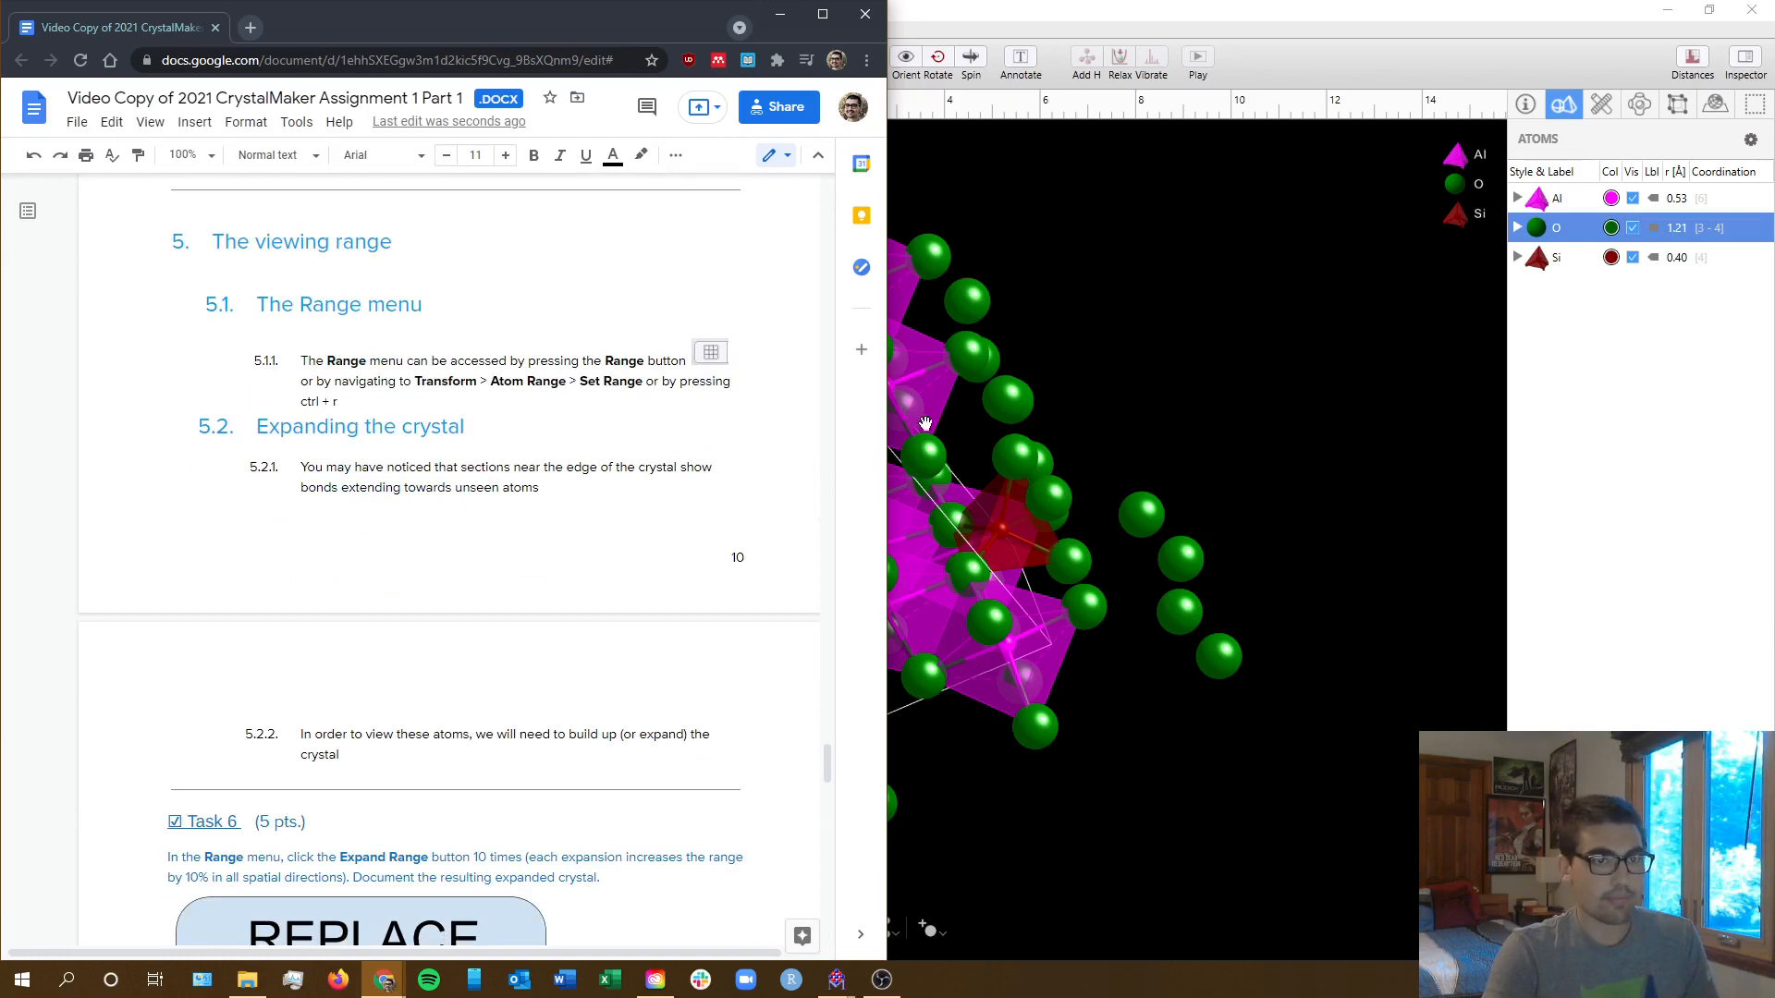
pyautogui.click(1112, 407)
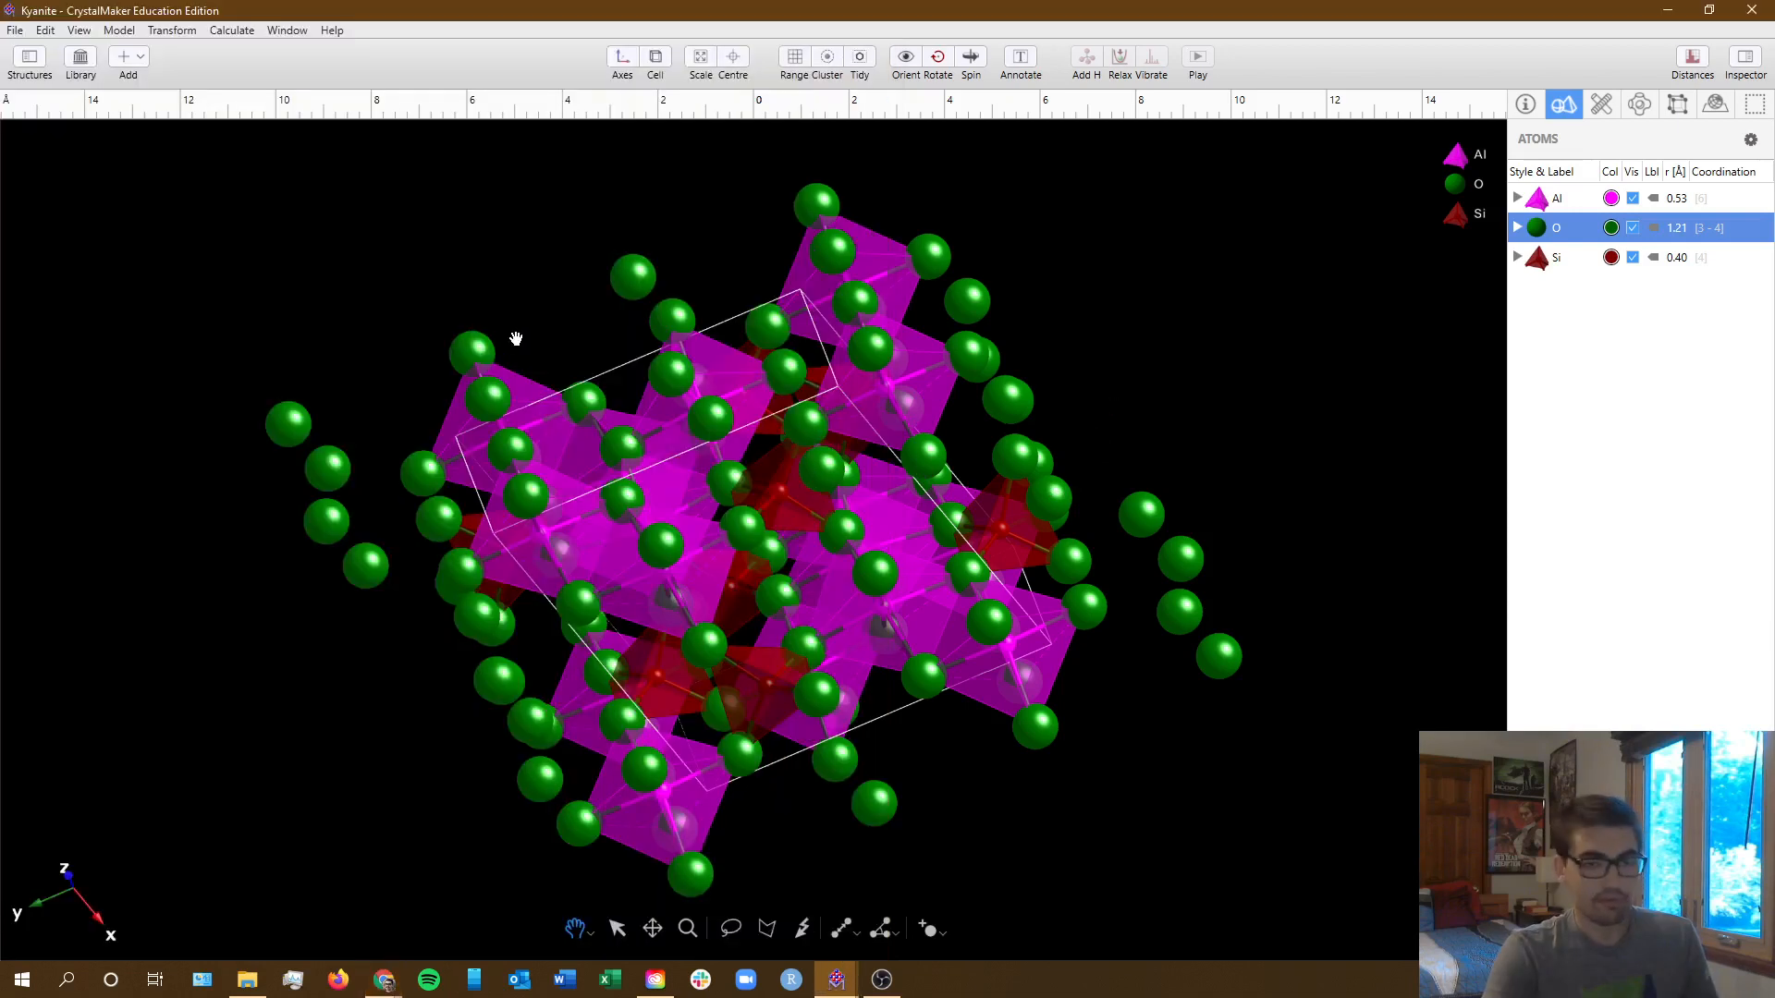
# - Display the kyanite crystal as a ball-and-stick model and rotate it for a closer look at its atoms and bonds
pyautogui.hotkey('ctrl', '2')
pyautogui.moveTo(504, 318); pyautogui.dragTo(486, 349)
pyautogui.moveTo(811, 615); pyautogui.dragTo(1114, 588)
pyautogui.moveTo(656, 526); pyautogui.dragTo(466, 513)
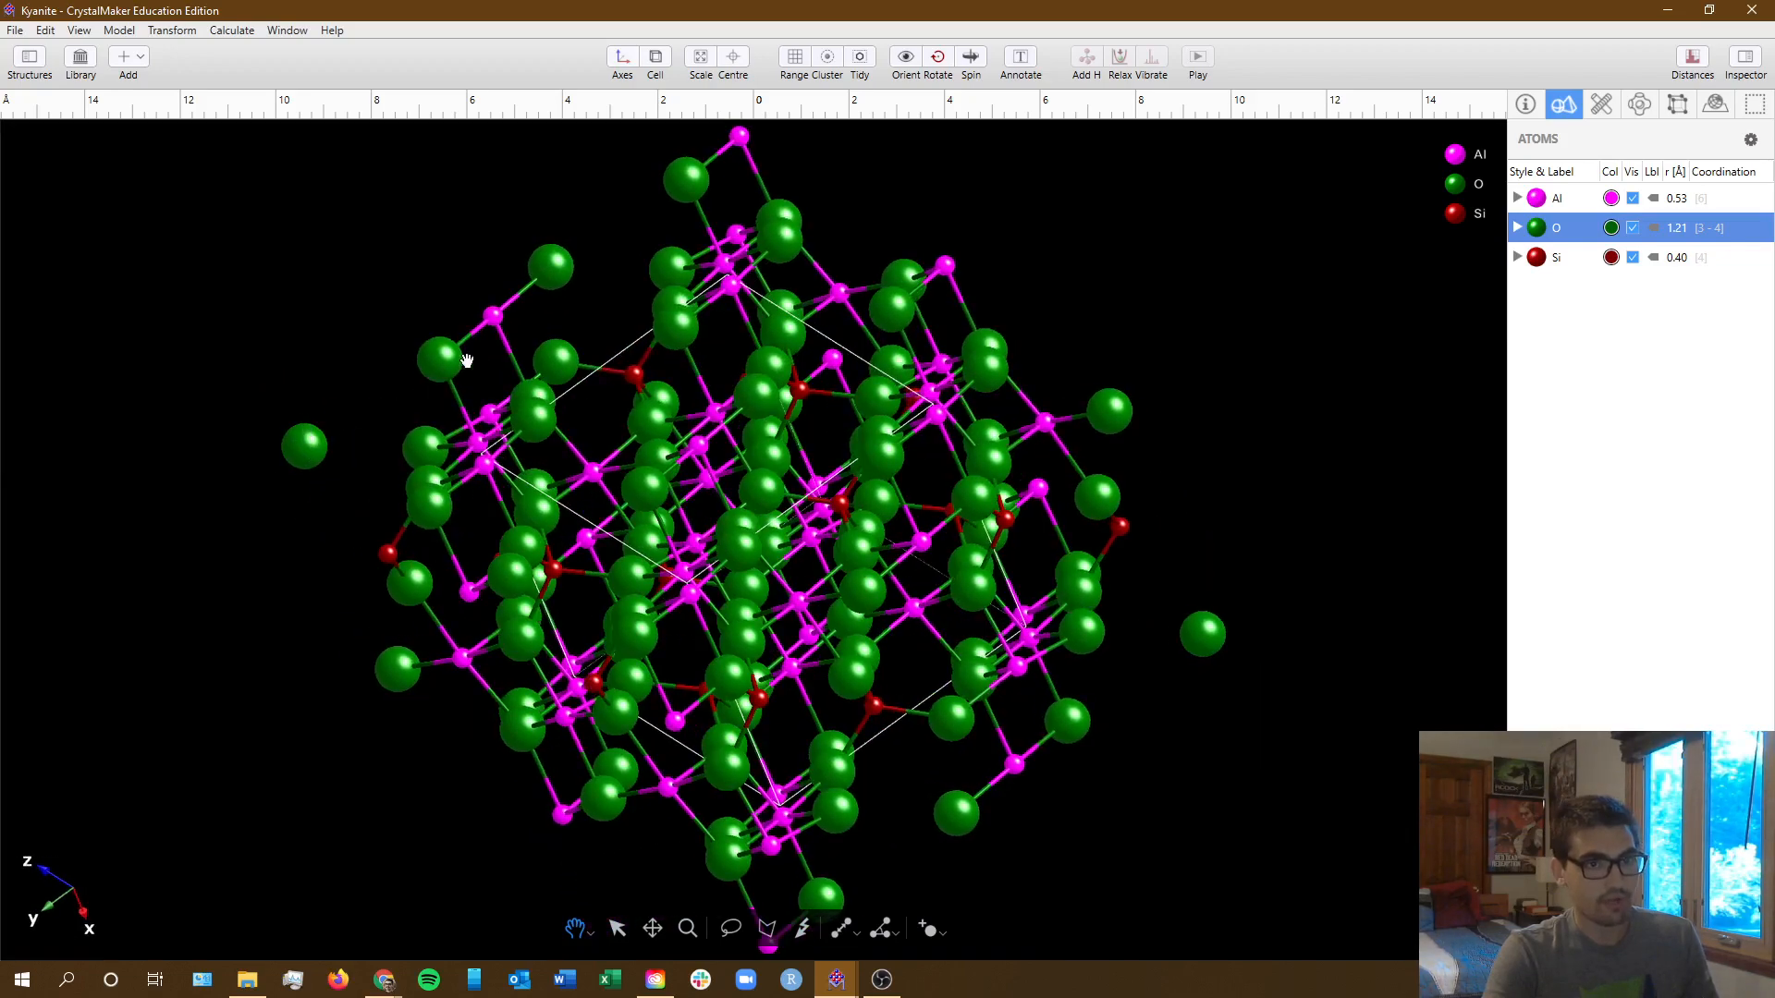
pyautogui.moveTo(282, 471); pyautogui.dragTo(489, 460)
pyautogui.scroll(3, 489, 460)
pyautogui.scroll(2, 495, 444)
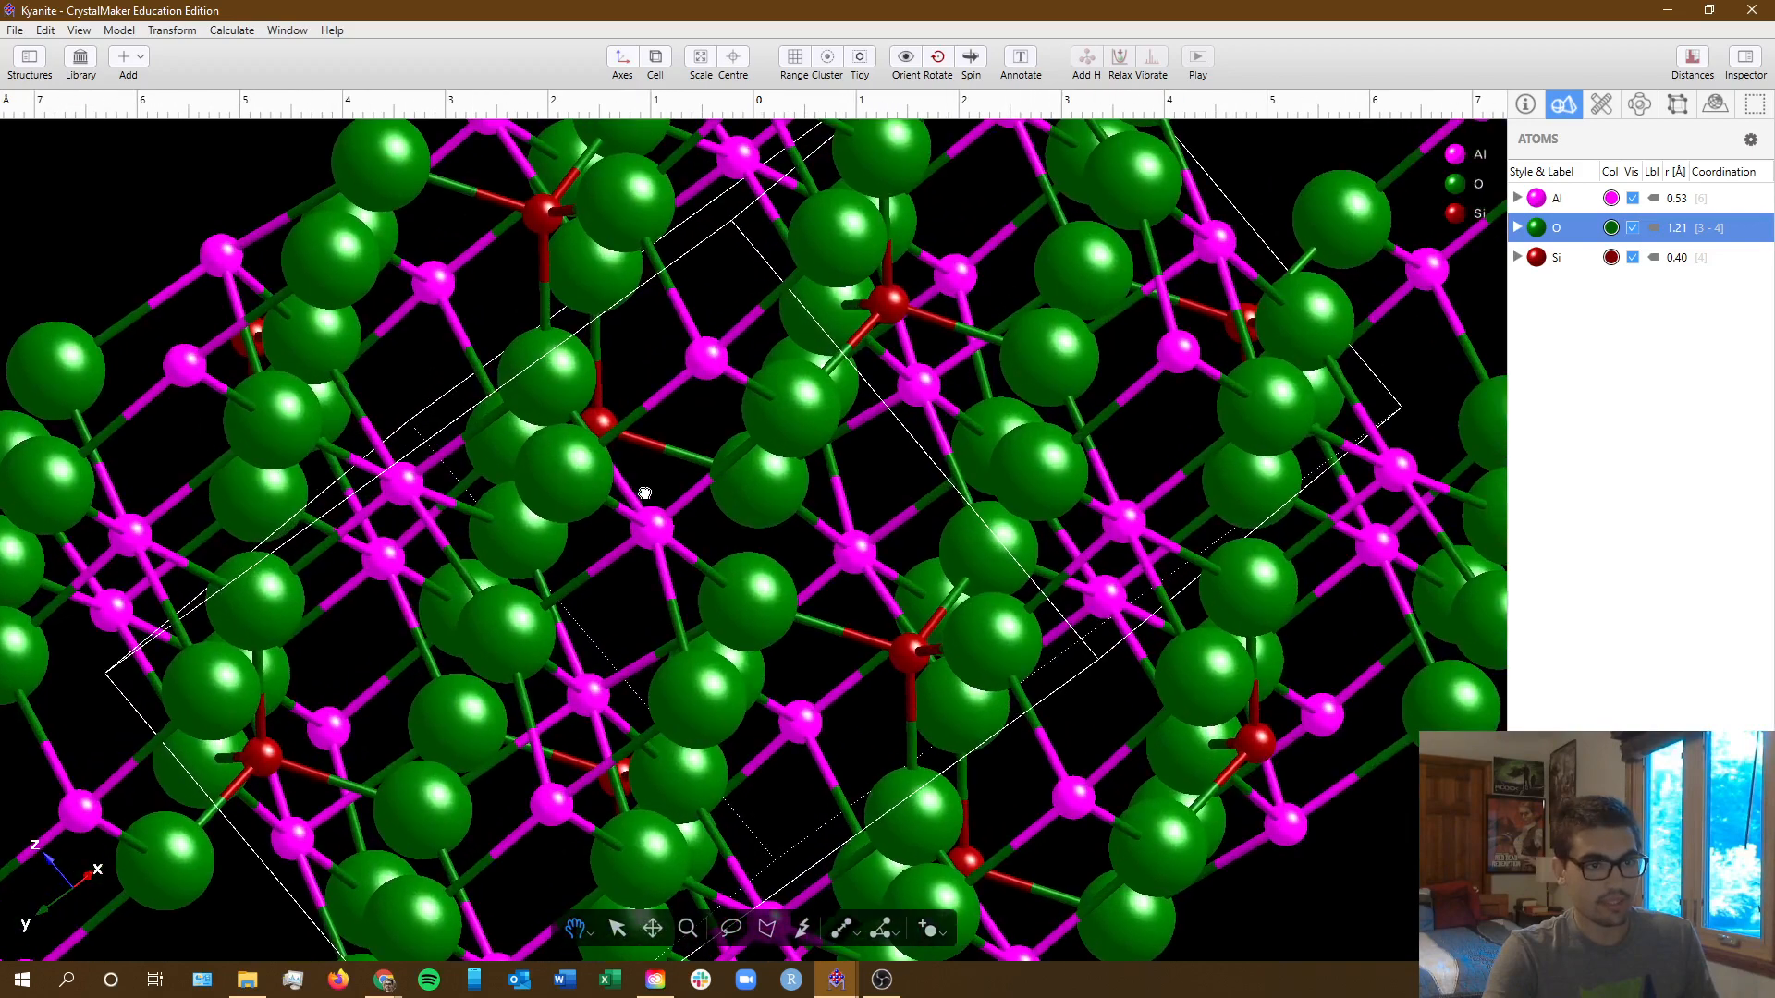
# - Examine the bonds of the Al atoms at the crystal's edge up close, and recentre and refit the whole crystal
pyautogui.click(626, 934)
pyautogui.click(655, 932)
pyautogui.moveTo(202, 306); pyautogui.dragTo(664, 497)
pyautogui.scroll(3, 667, 397)
pyautogui.scroll(1, 668, 397)
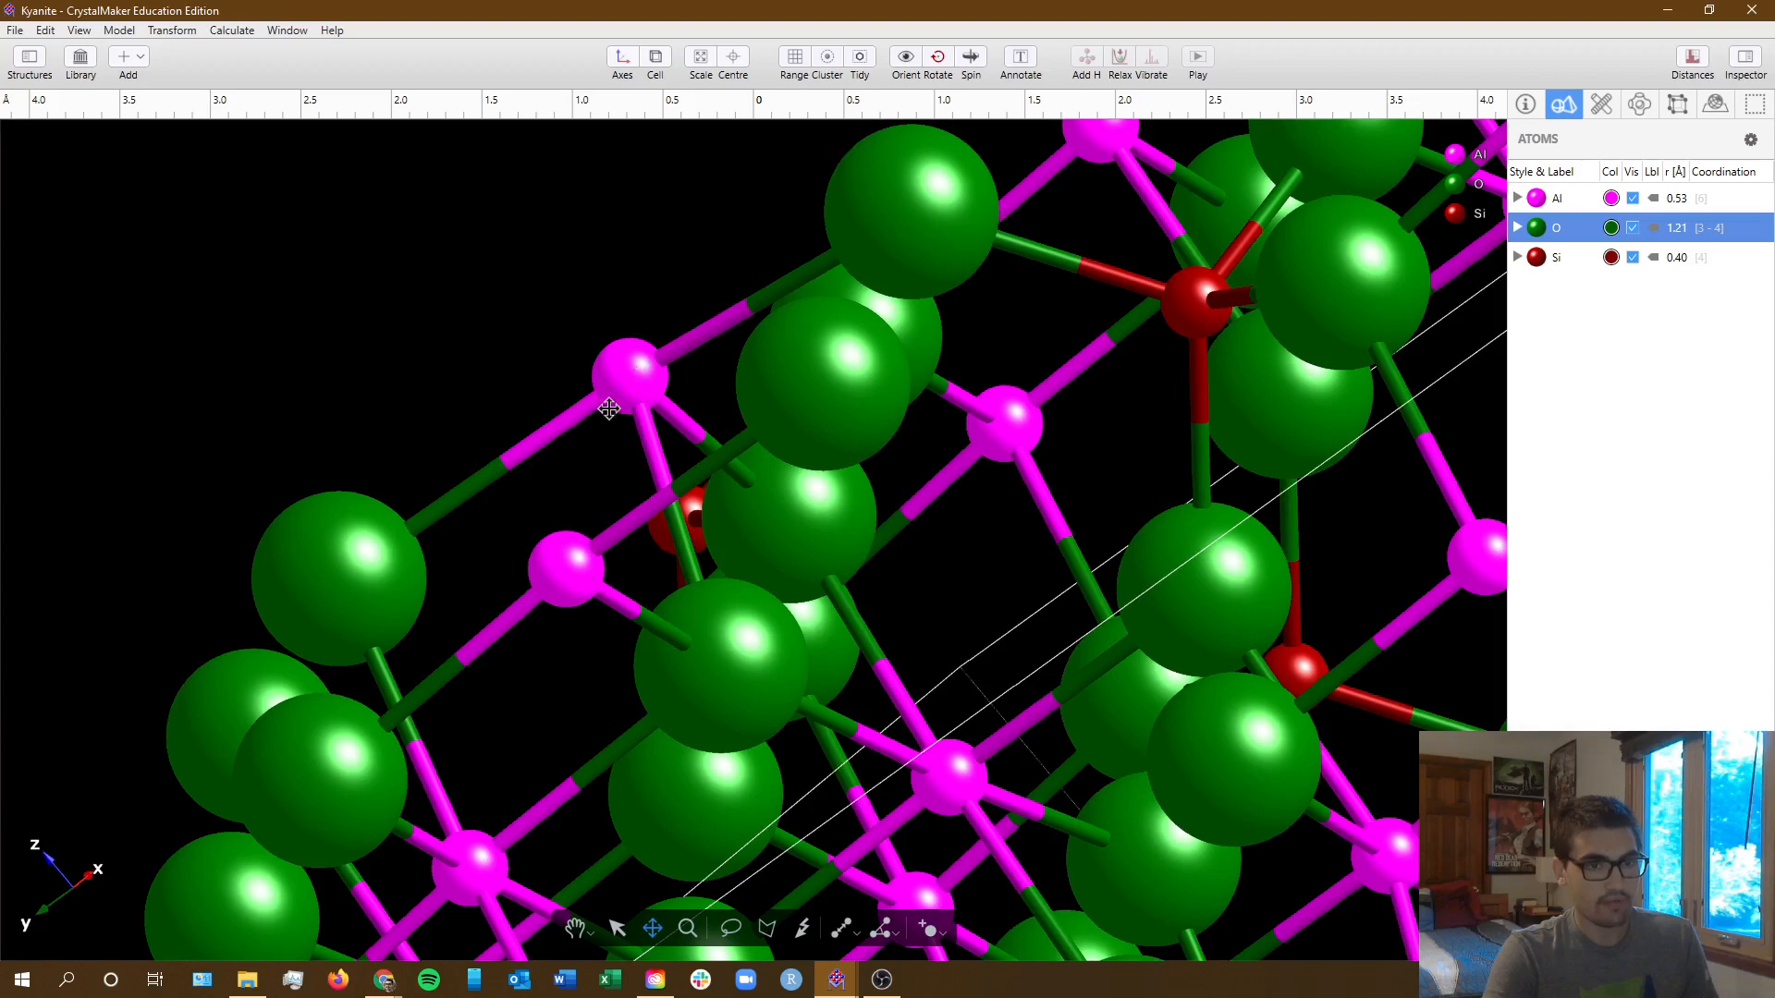
pyautogui.click(575, 928)
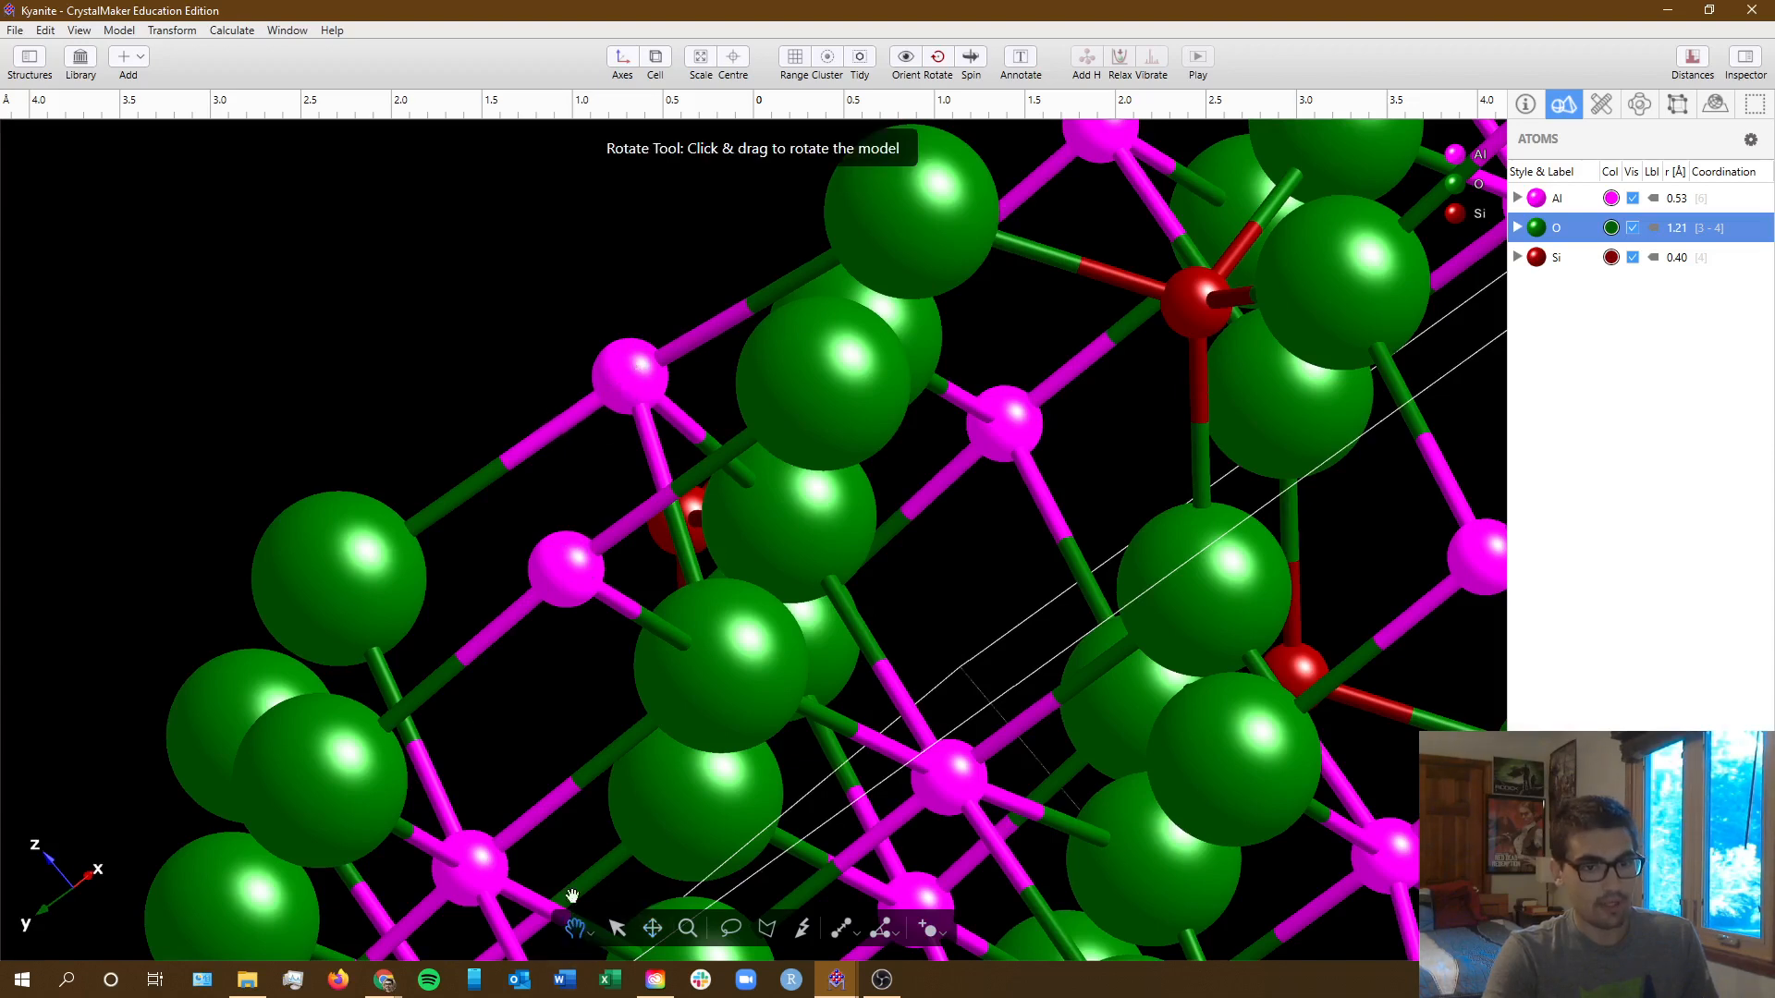
pyautogui.moveTo(560, 571); pyautogui.dragTo(539, 521)
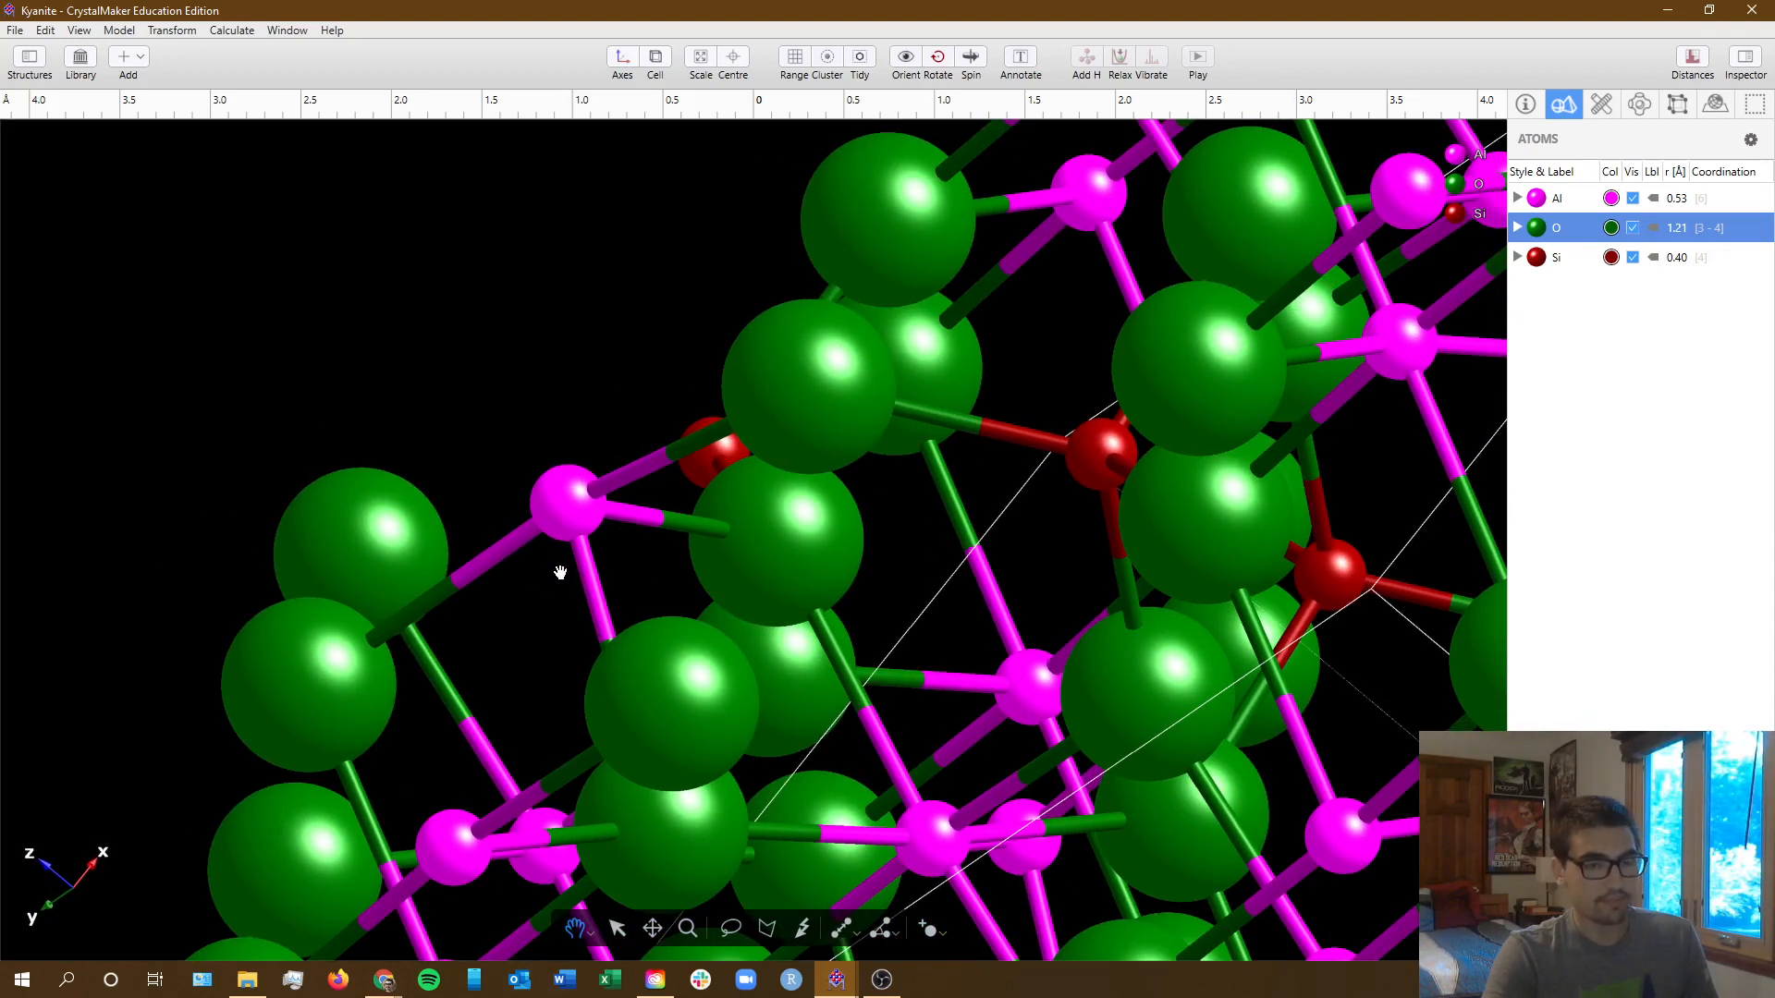
pyautogui.click(651, 928)
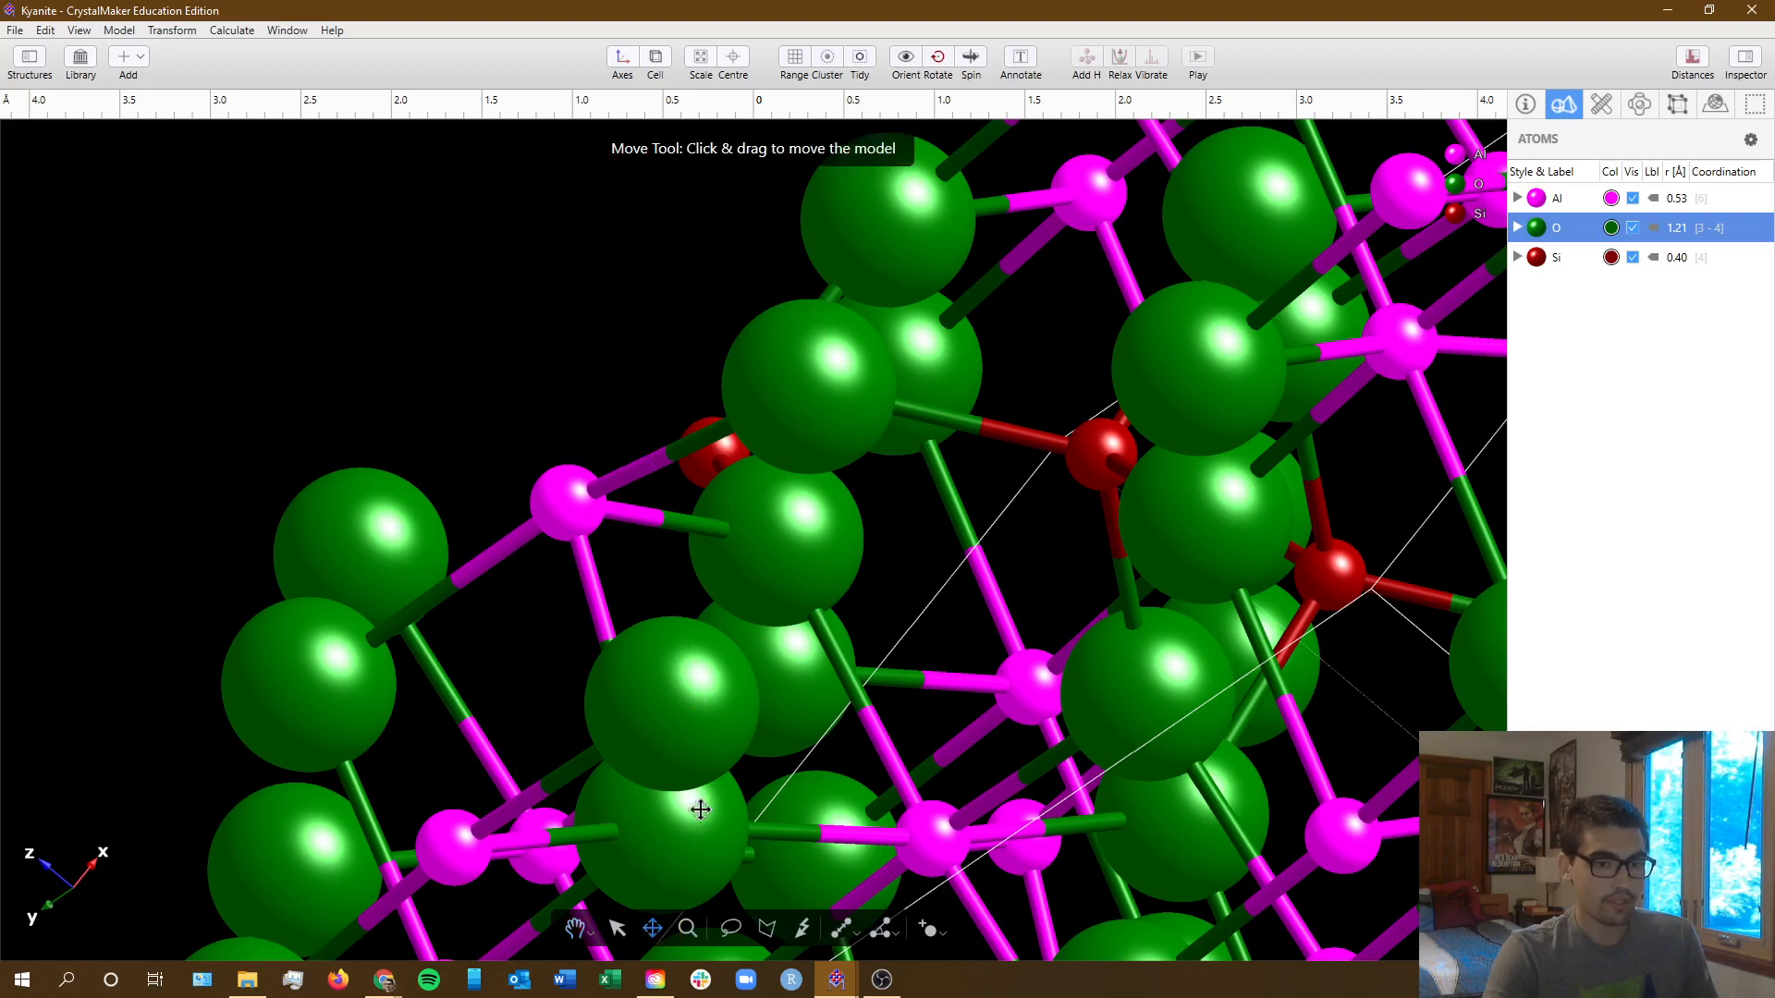
pyautogui.click(733, 61)
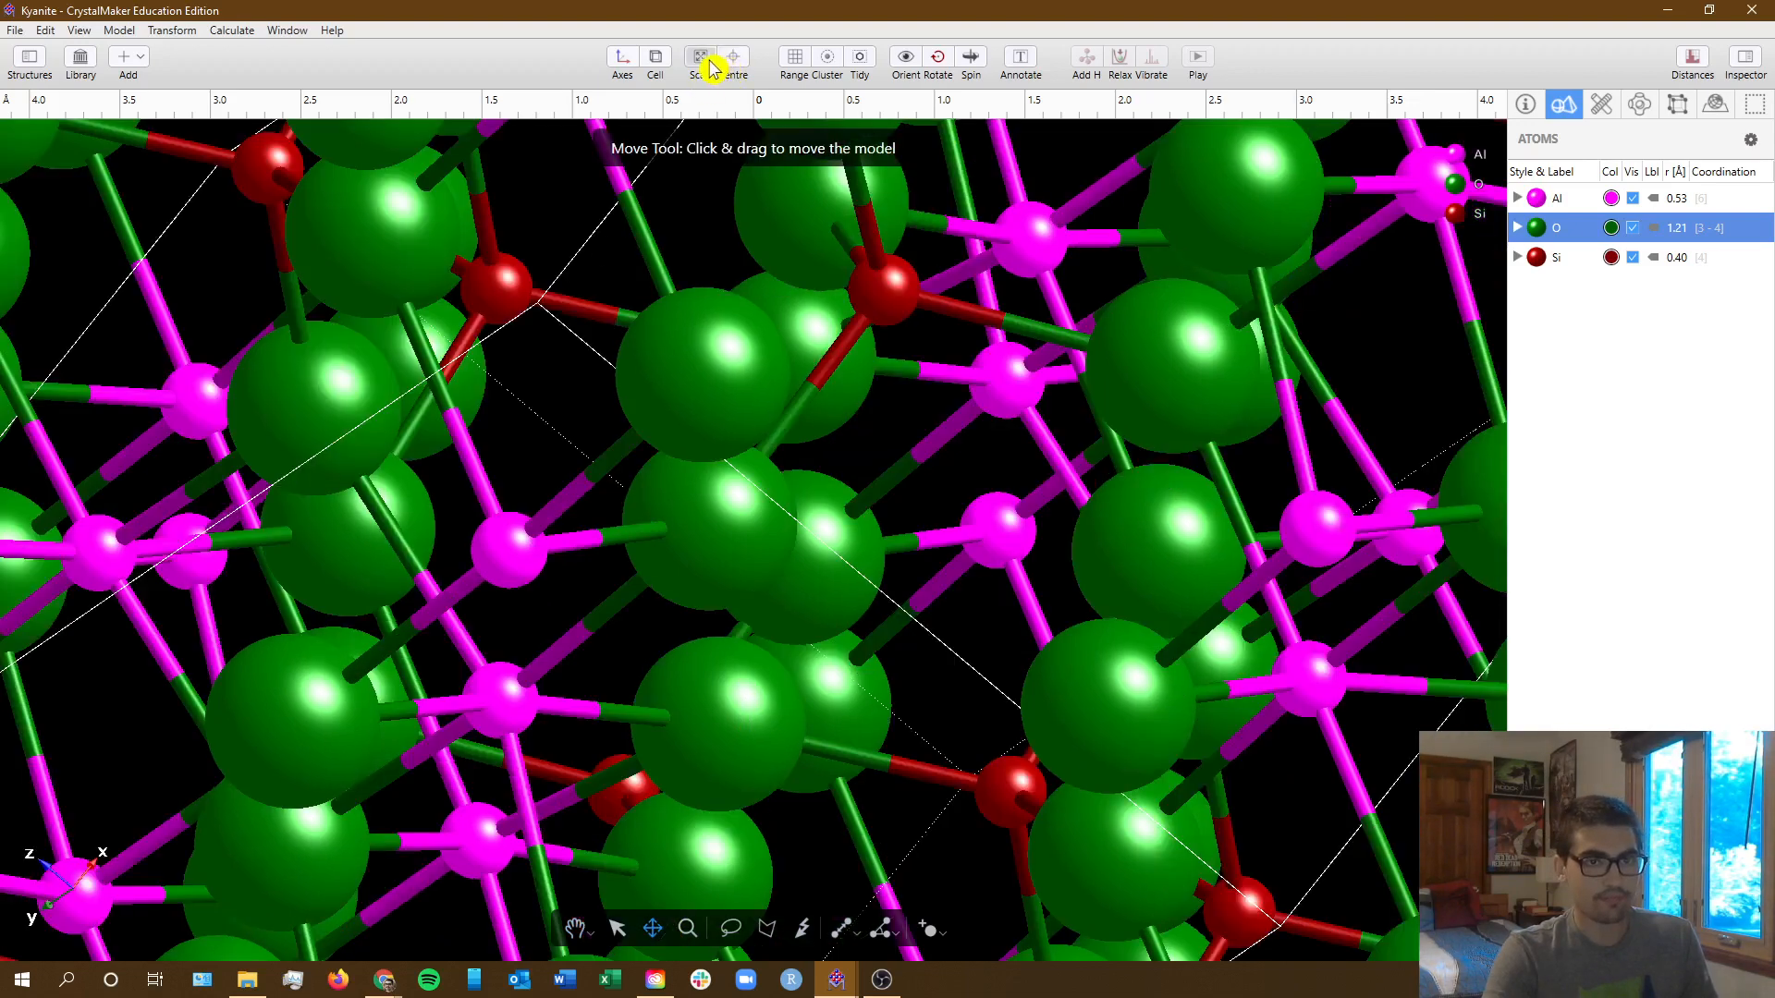
pyautogui.click(701, 61)
pyautogui.click(578, 929)
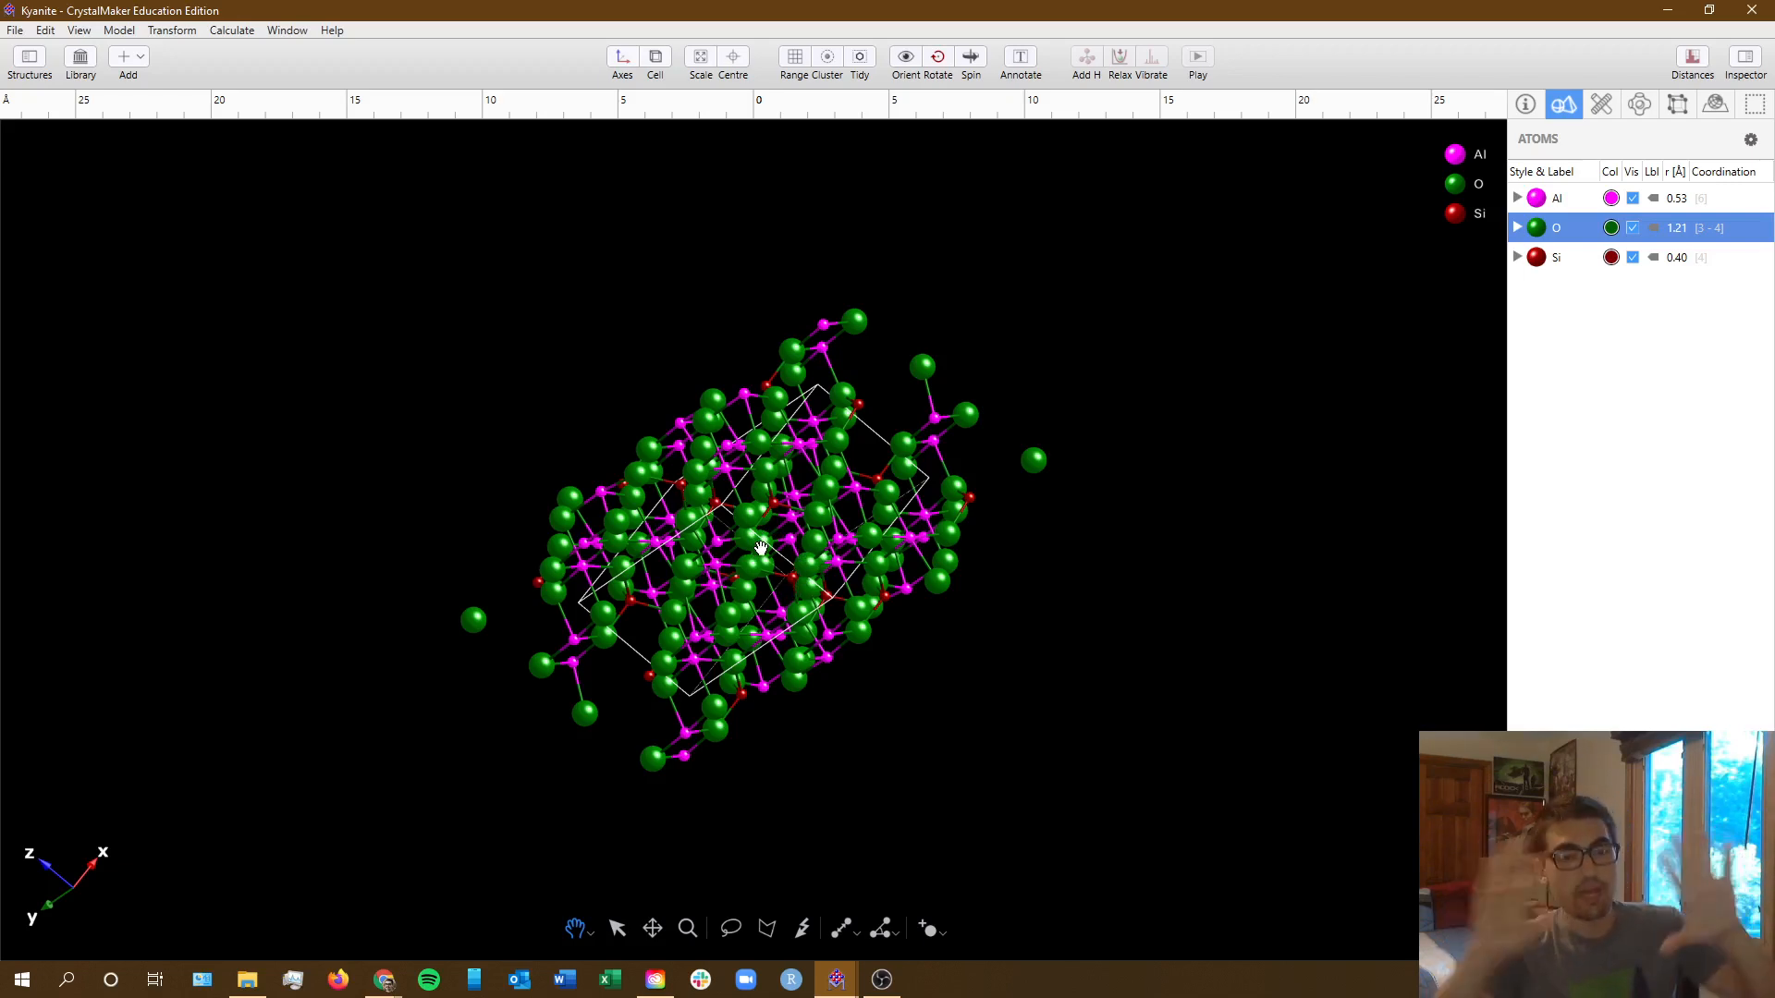
# - Switch to the Google Docs worksheet and read the Task 6 instructions and the Figure 6 caption
pyautogui.hotkey('alt', 'Tab')
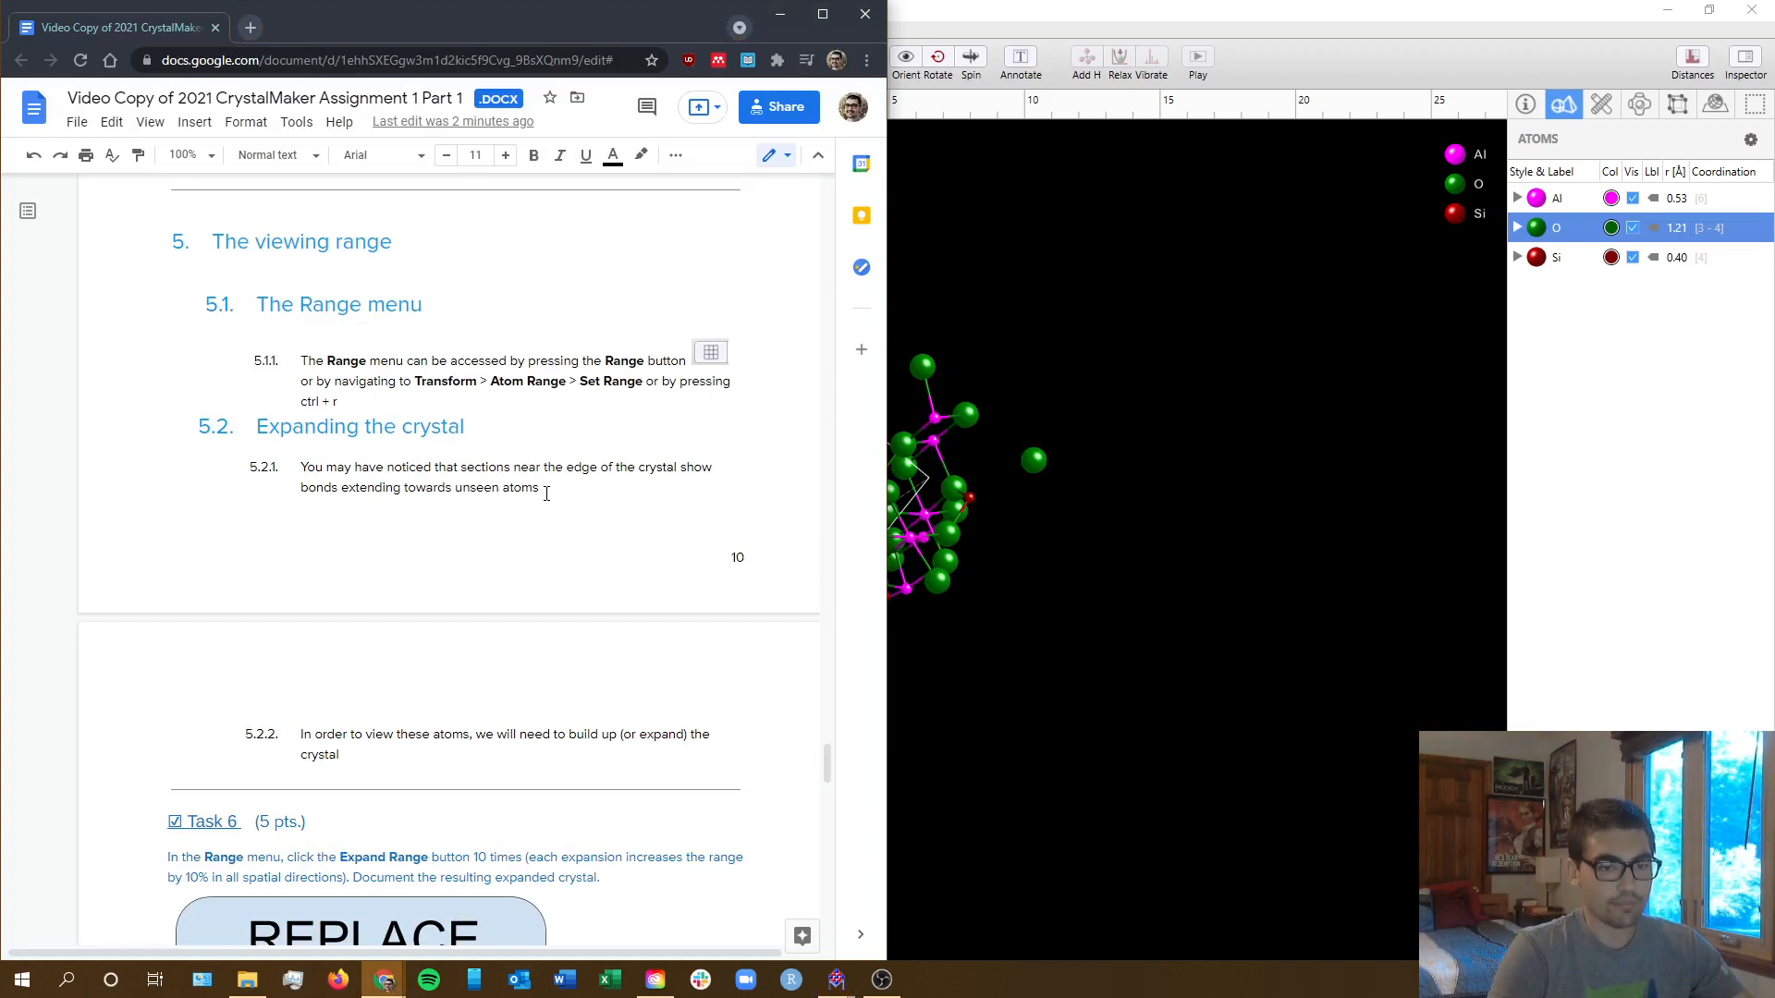
pyautogui.scroll(-3, 378, 538)
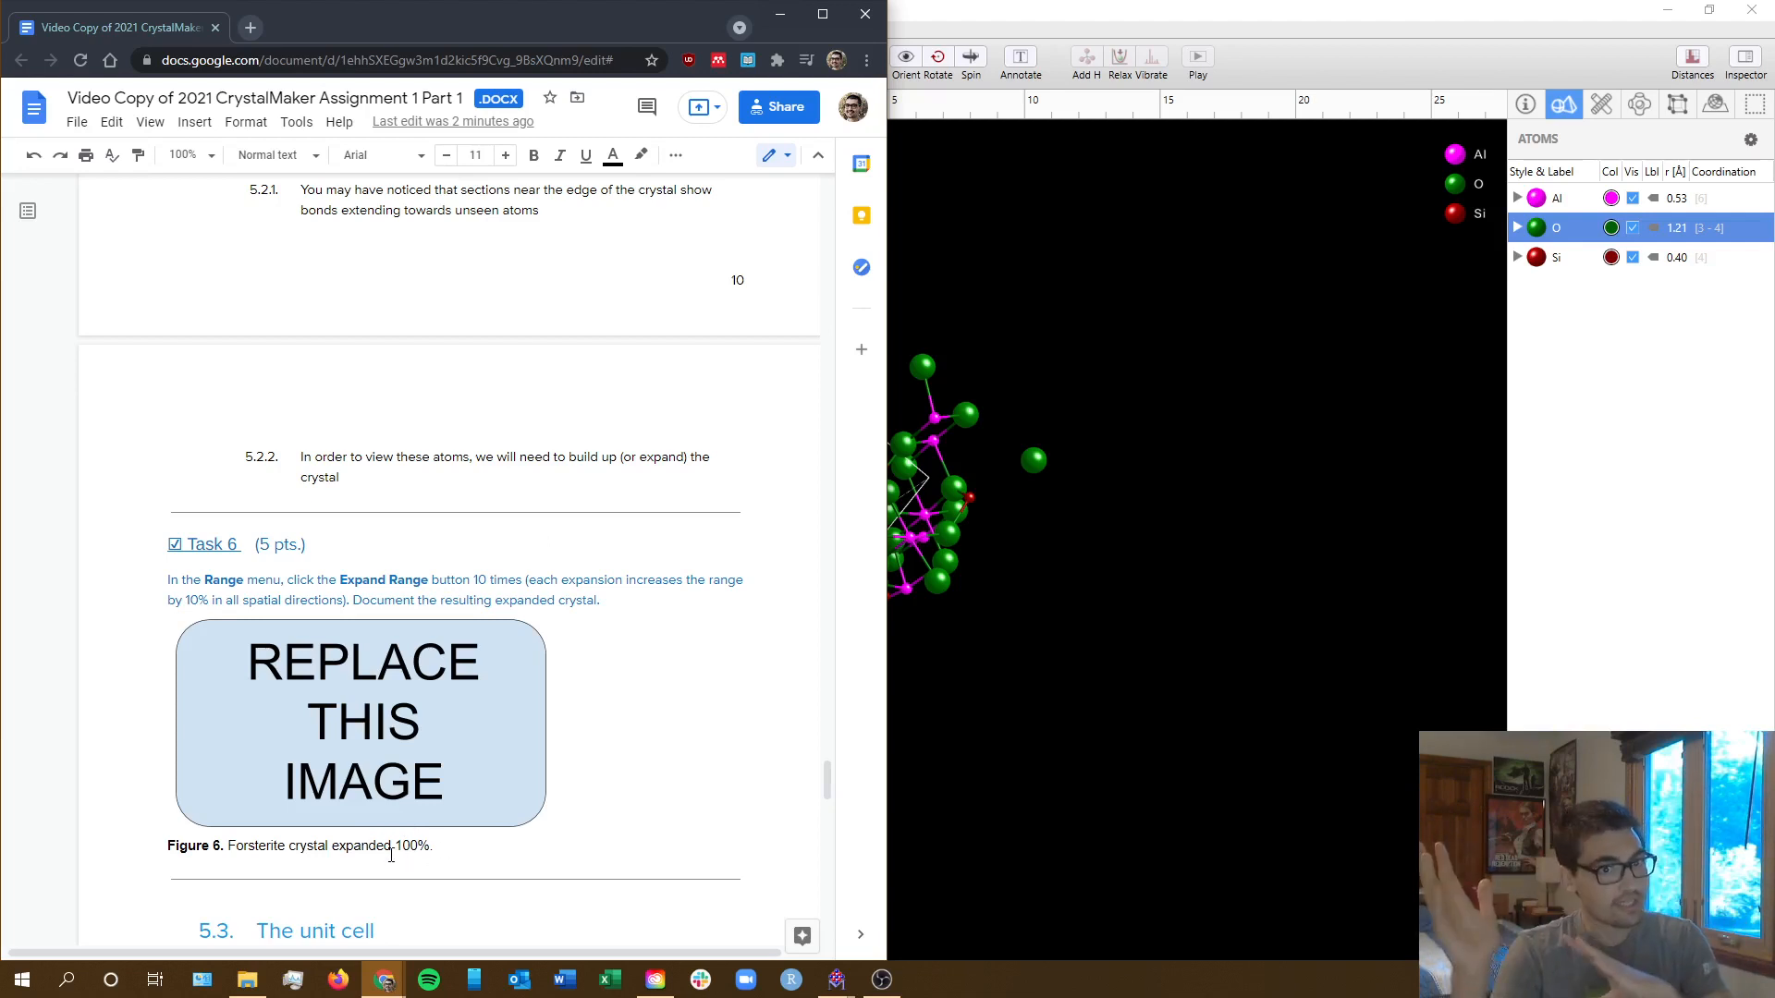
pyautogui.doubleClick(234, 848)
pyautogui.moveTo(434, 848); pyautogui.dragTo(346, 848)
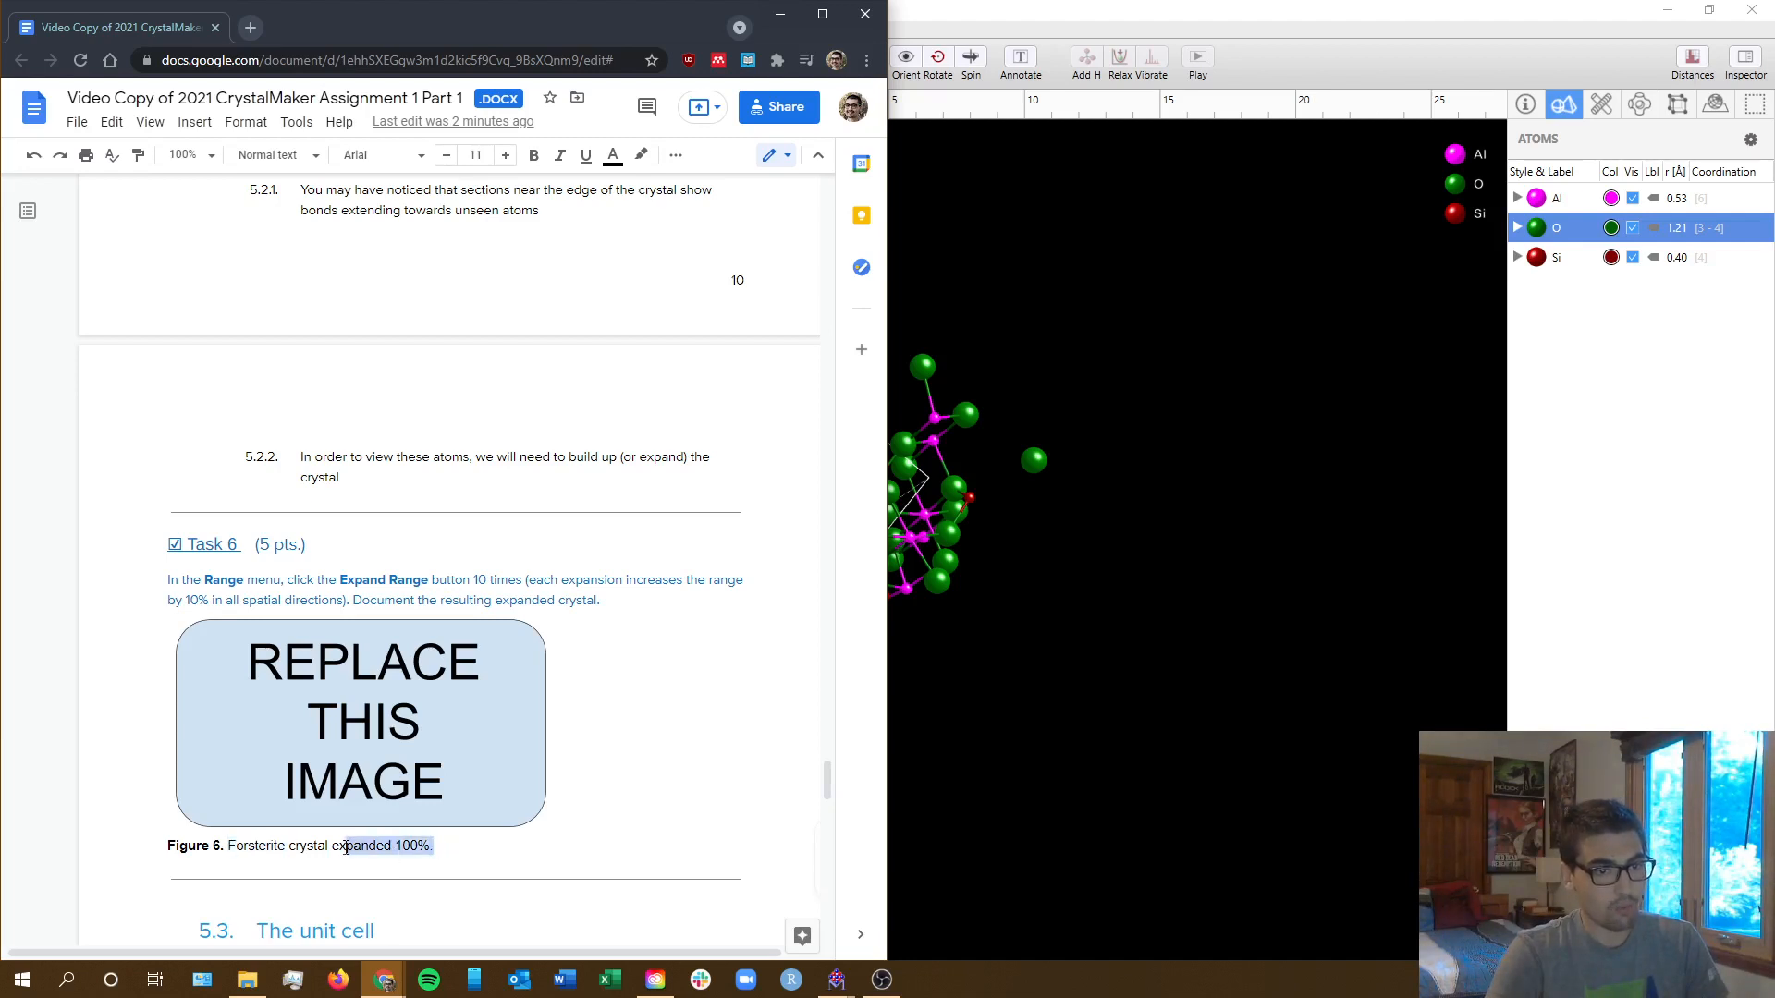
pyautogui.click(376, 858)
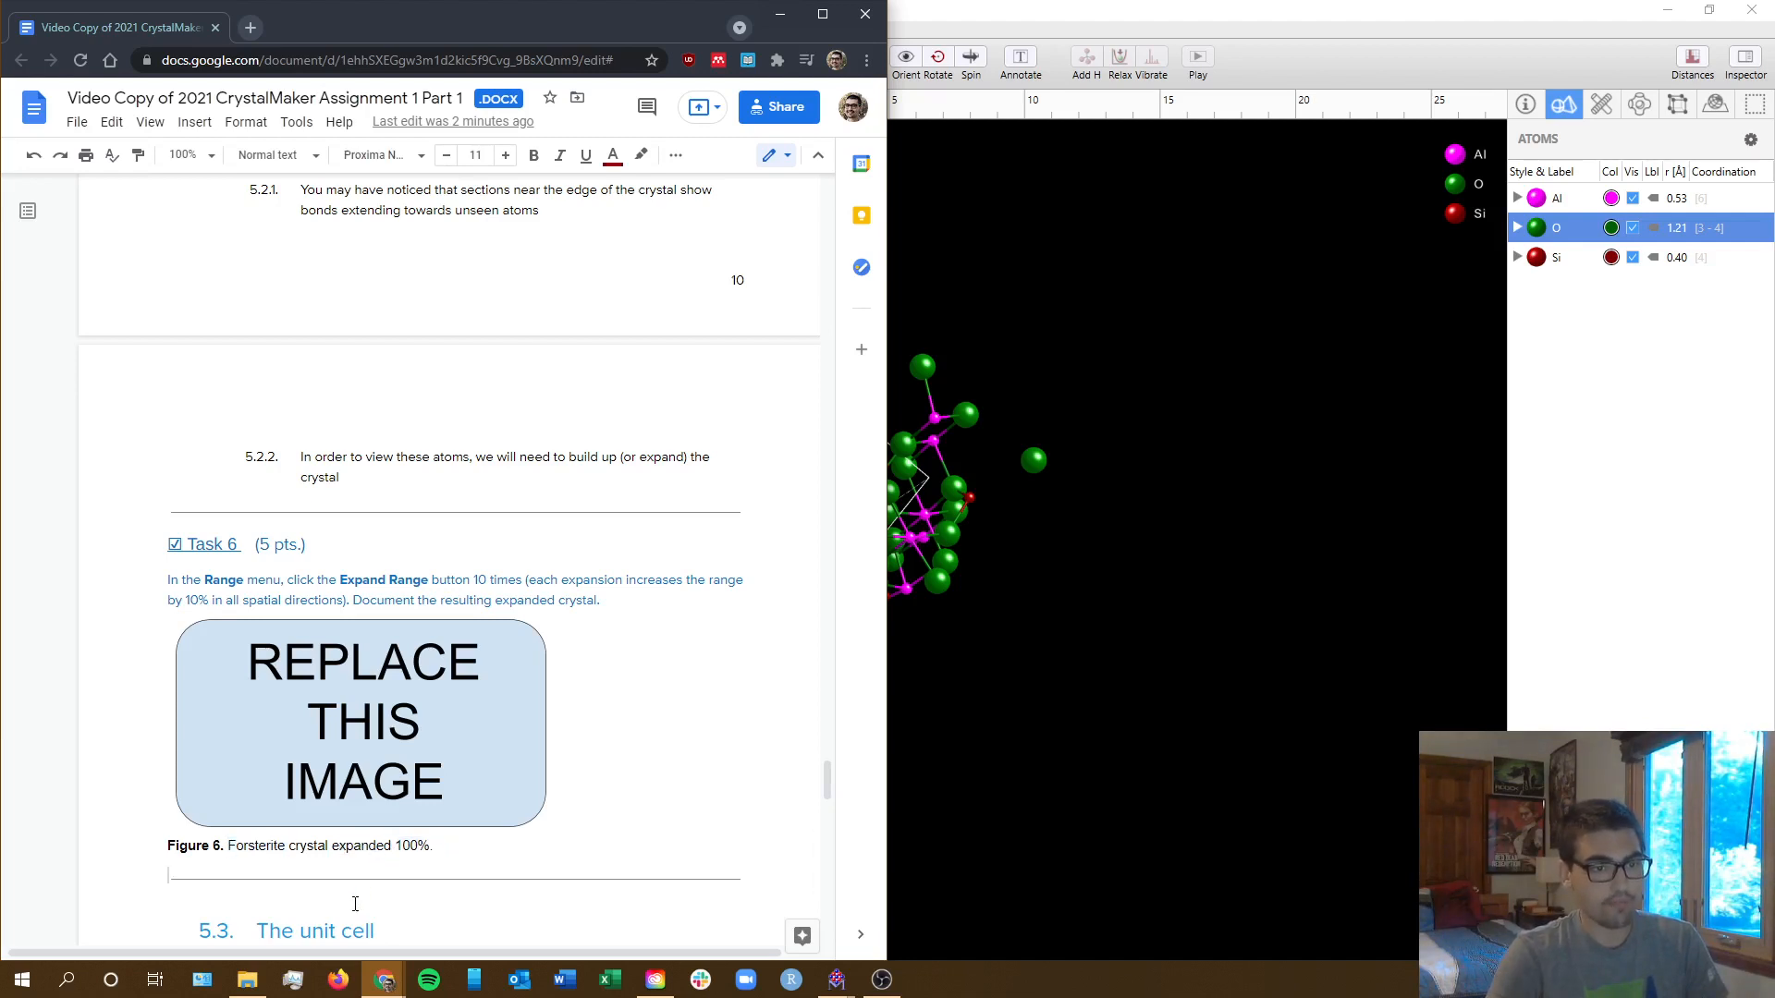
# - Switch to CrystalMaker and expand the kyanite crystal's axial range 10 times with Expand Range
pyautogui.click(948, 14)
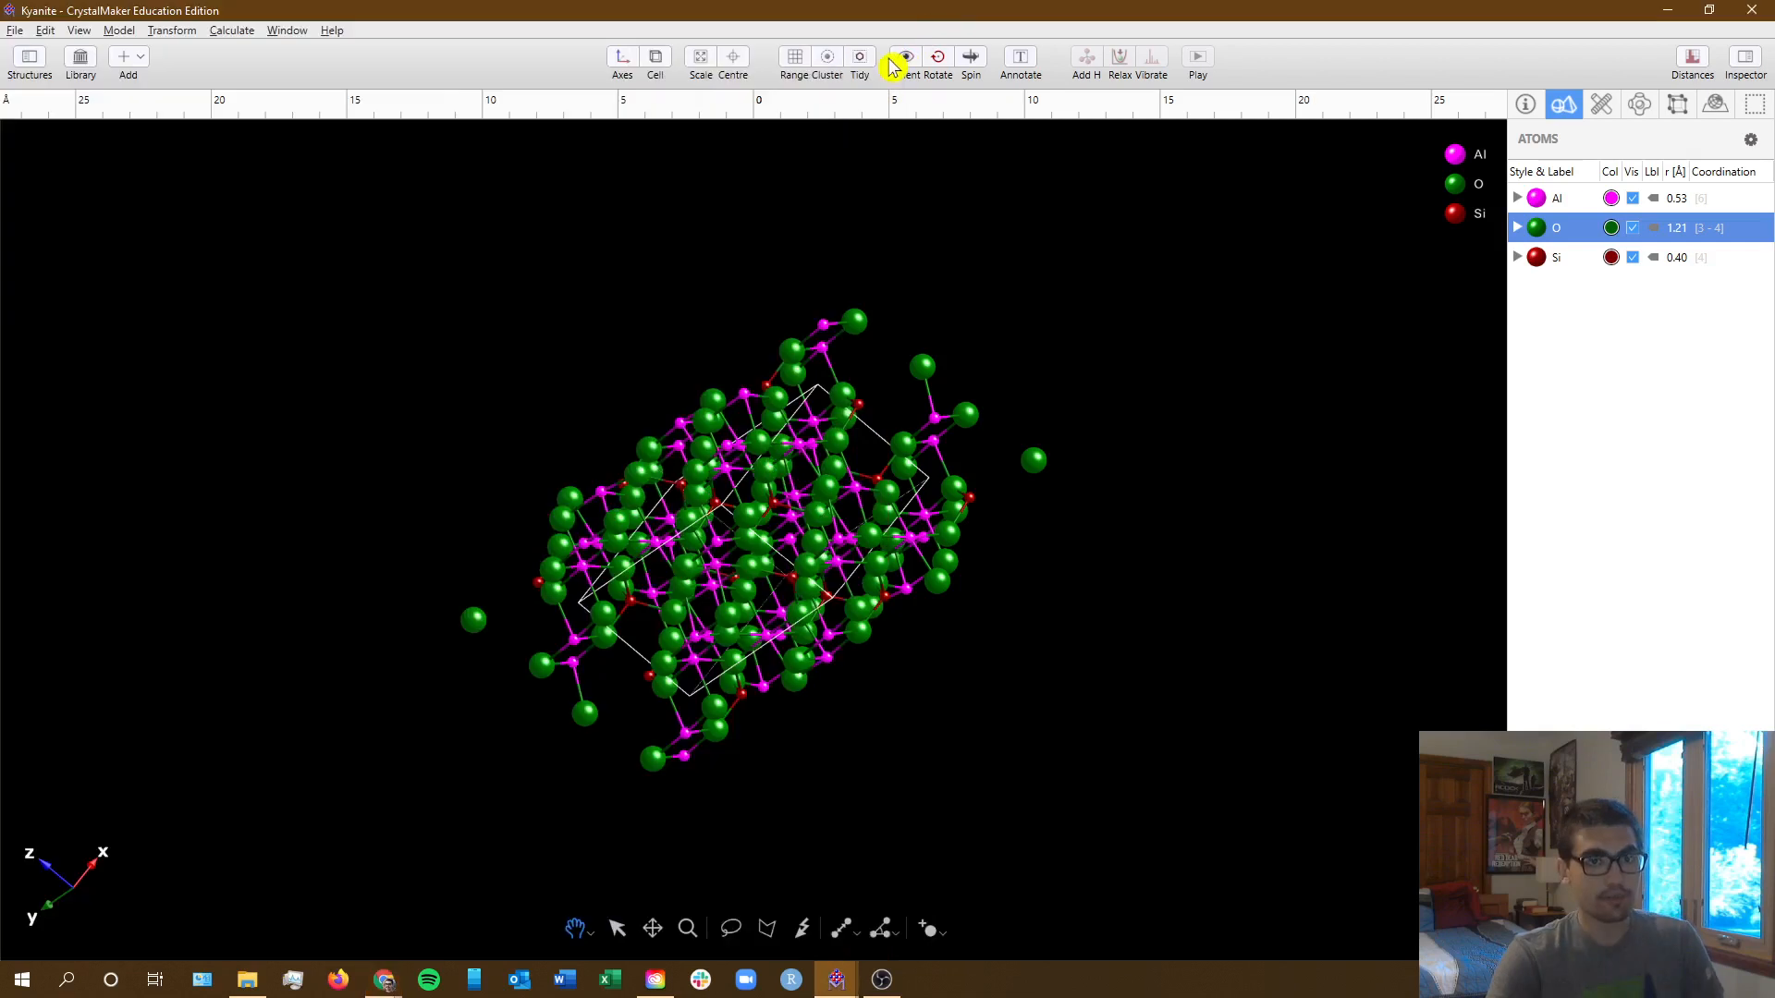
pyautogui.click(796, 63)
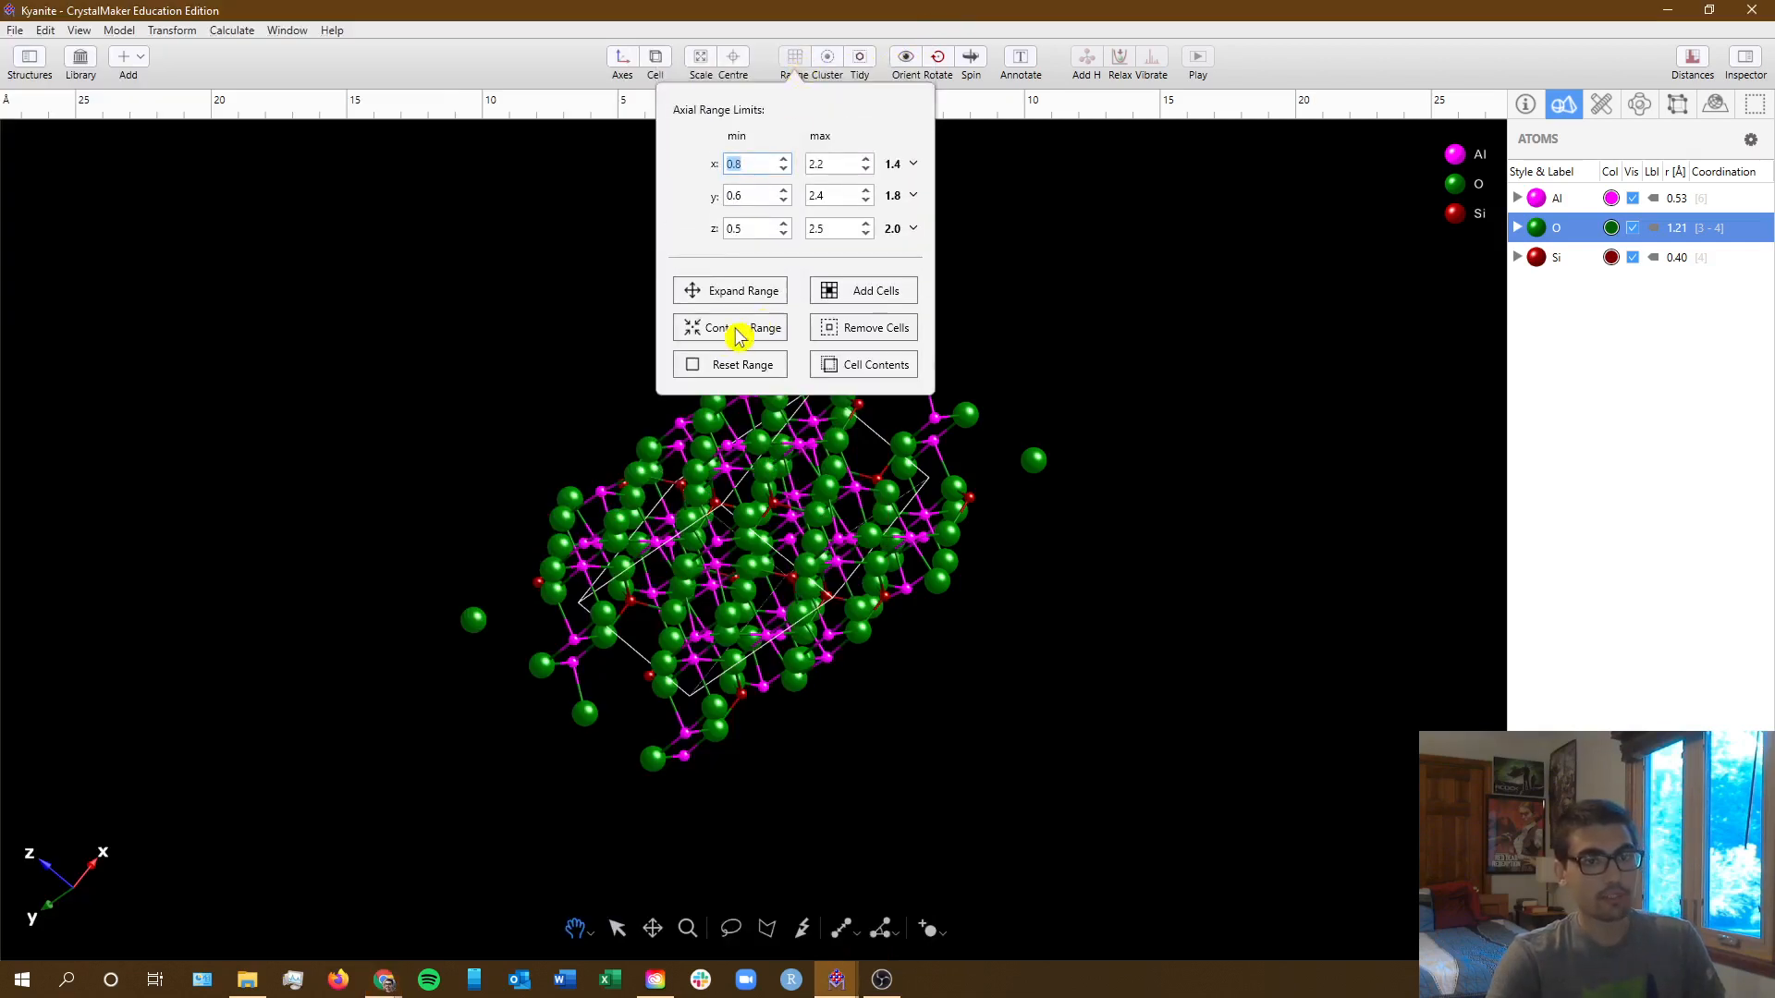
pyautogui.click(694, 294)
pyautogui.click(694, 294)
pyautogui.click(694, 294)
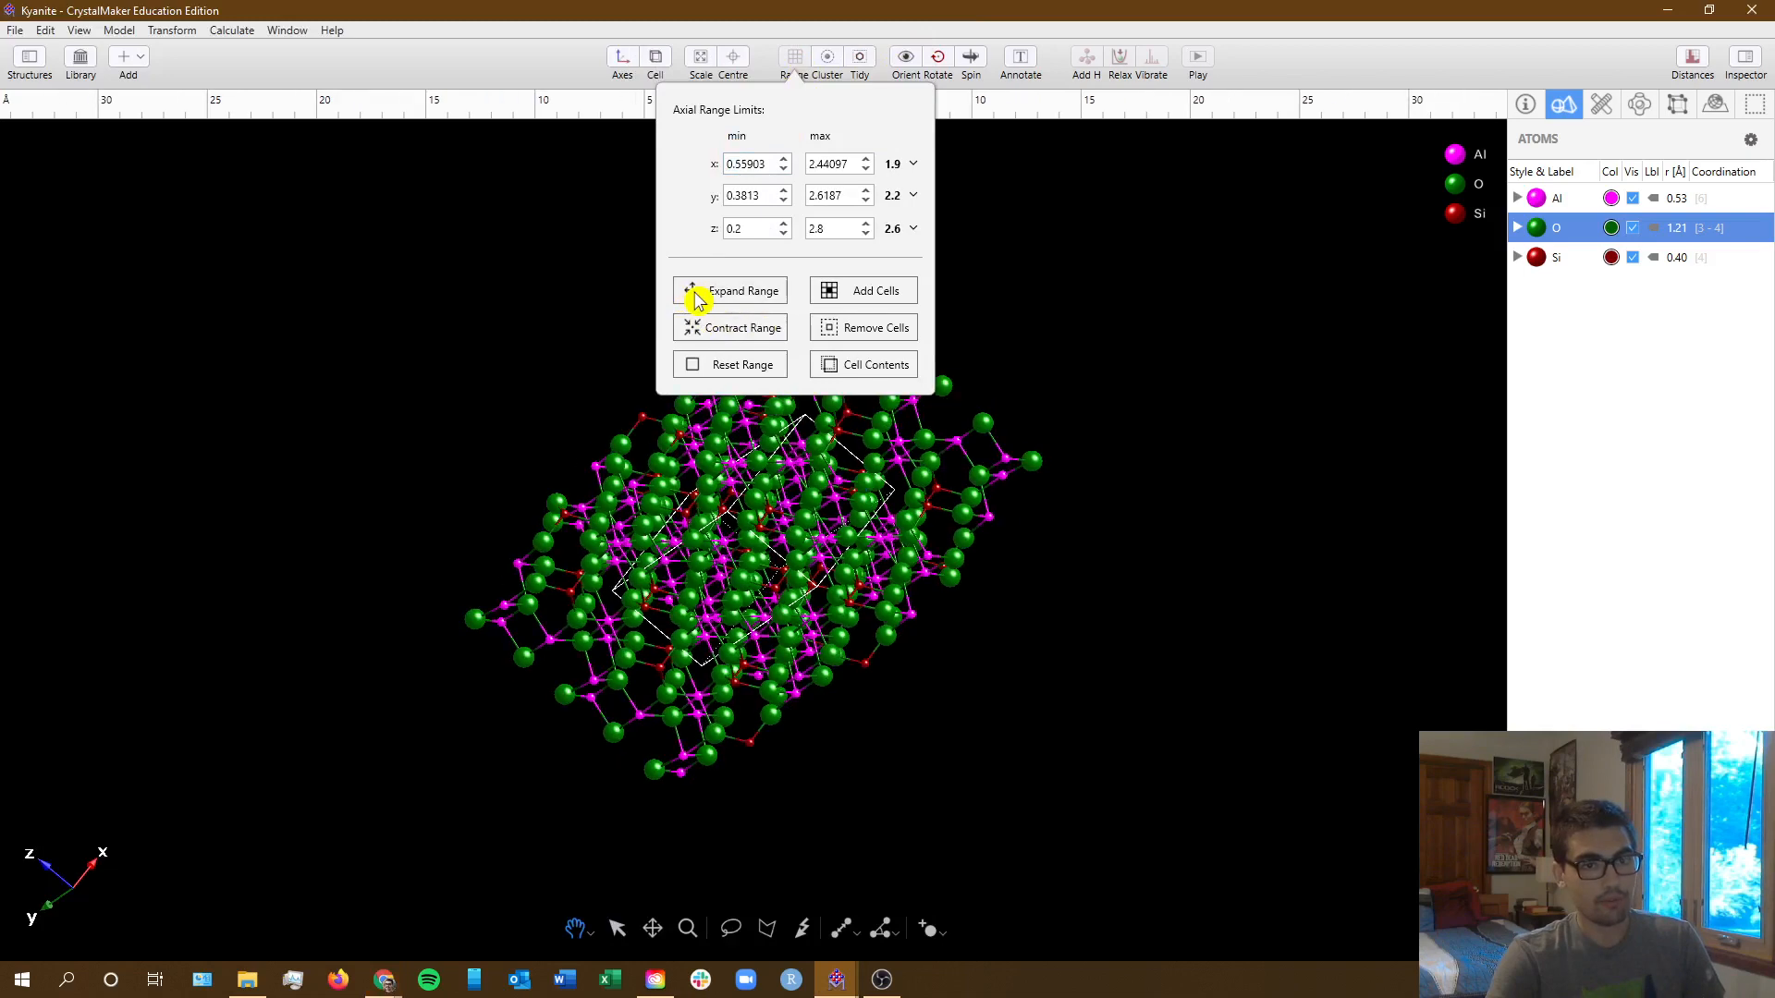
pyautogui.click(695, 296)
pyautogui.click(695, 295)
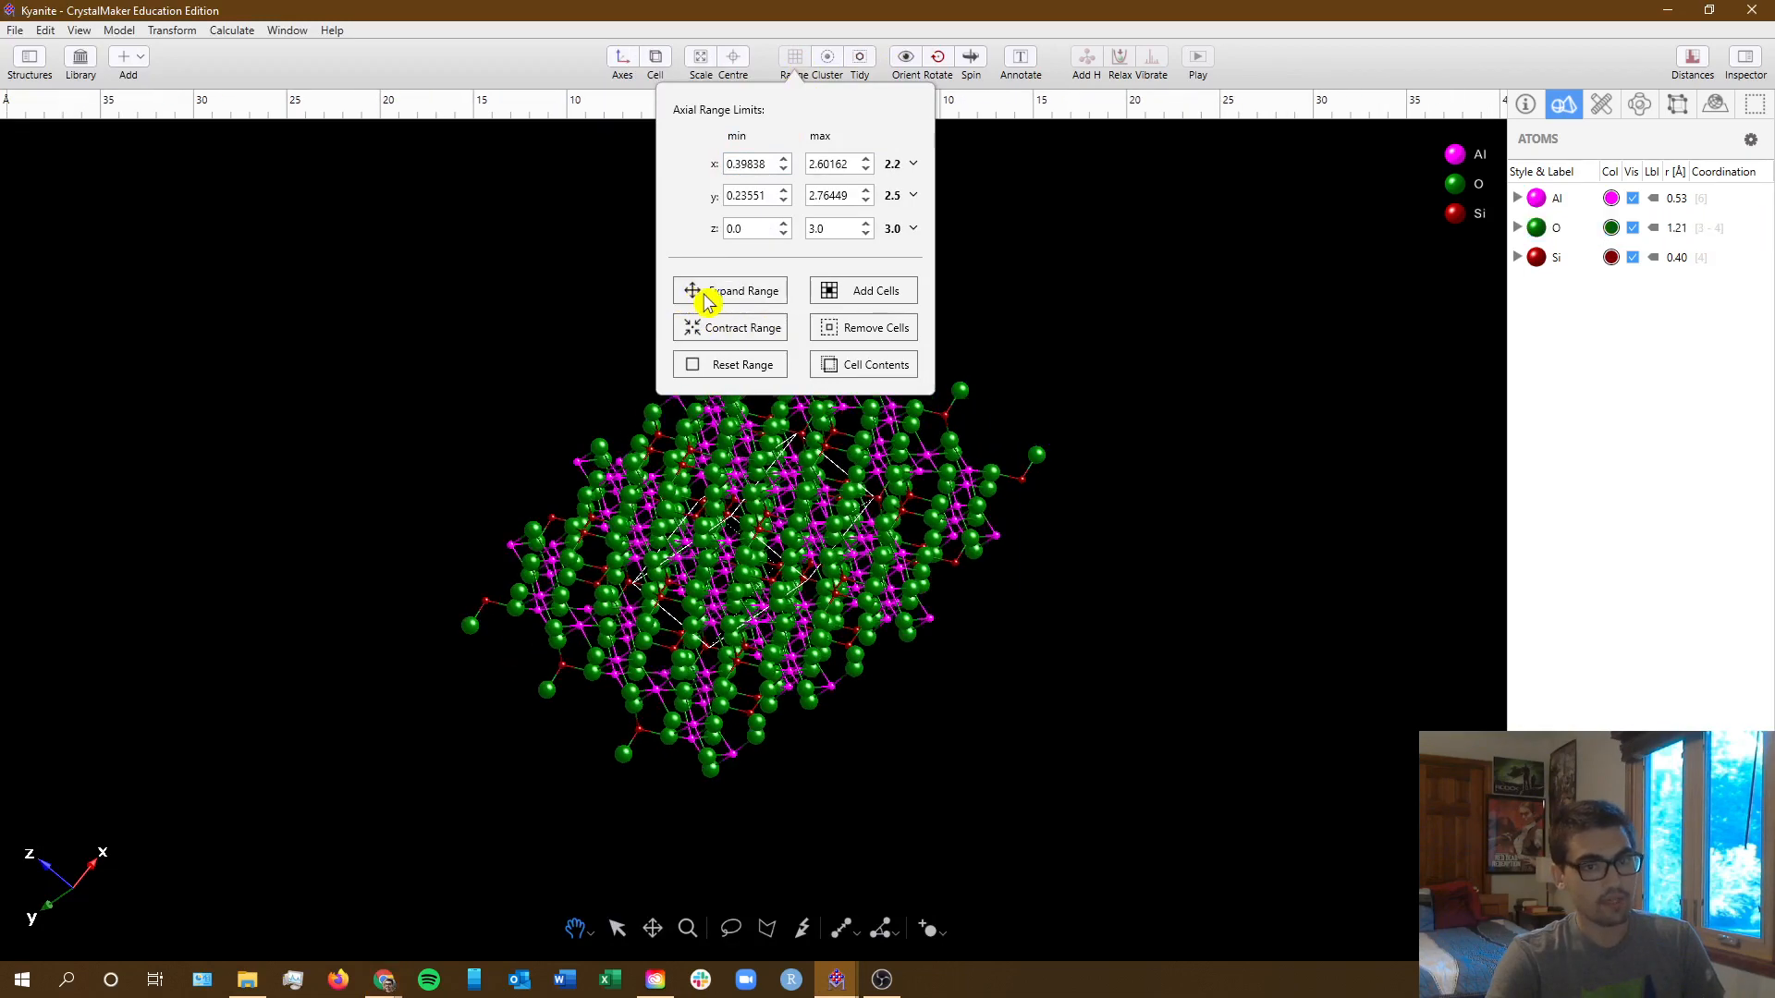
pyautogui.click(720, 302)
pyautogui.click(722, 301)
pyautogui.click(723, 301)
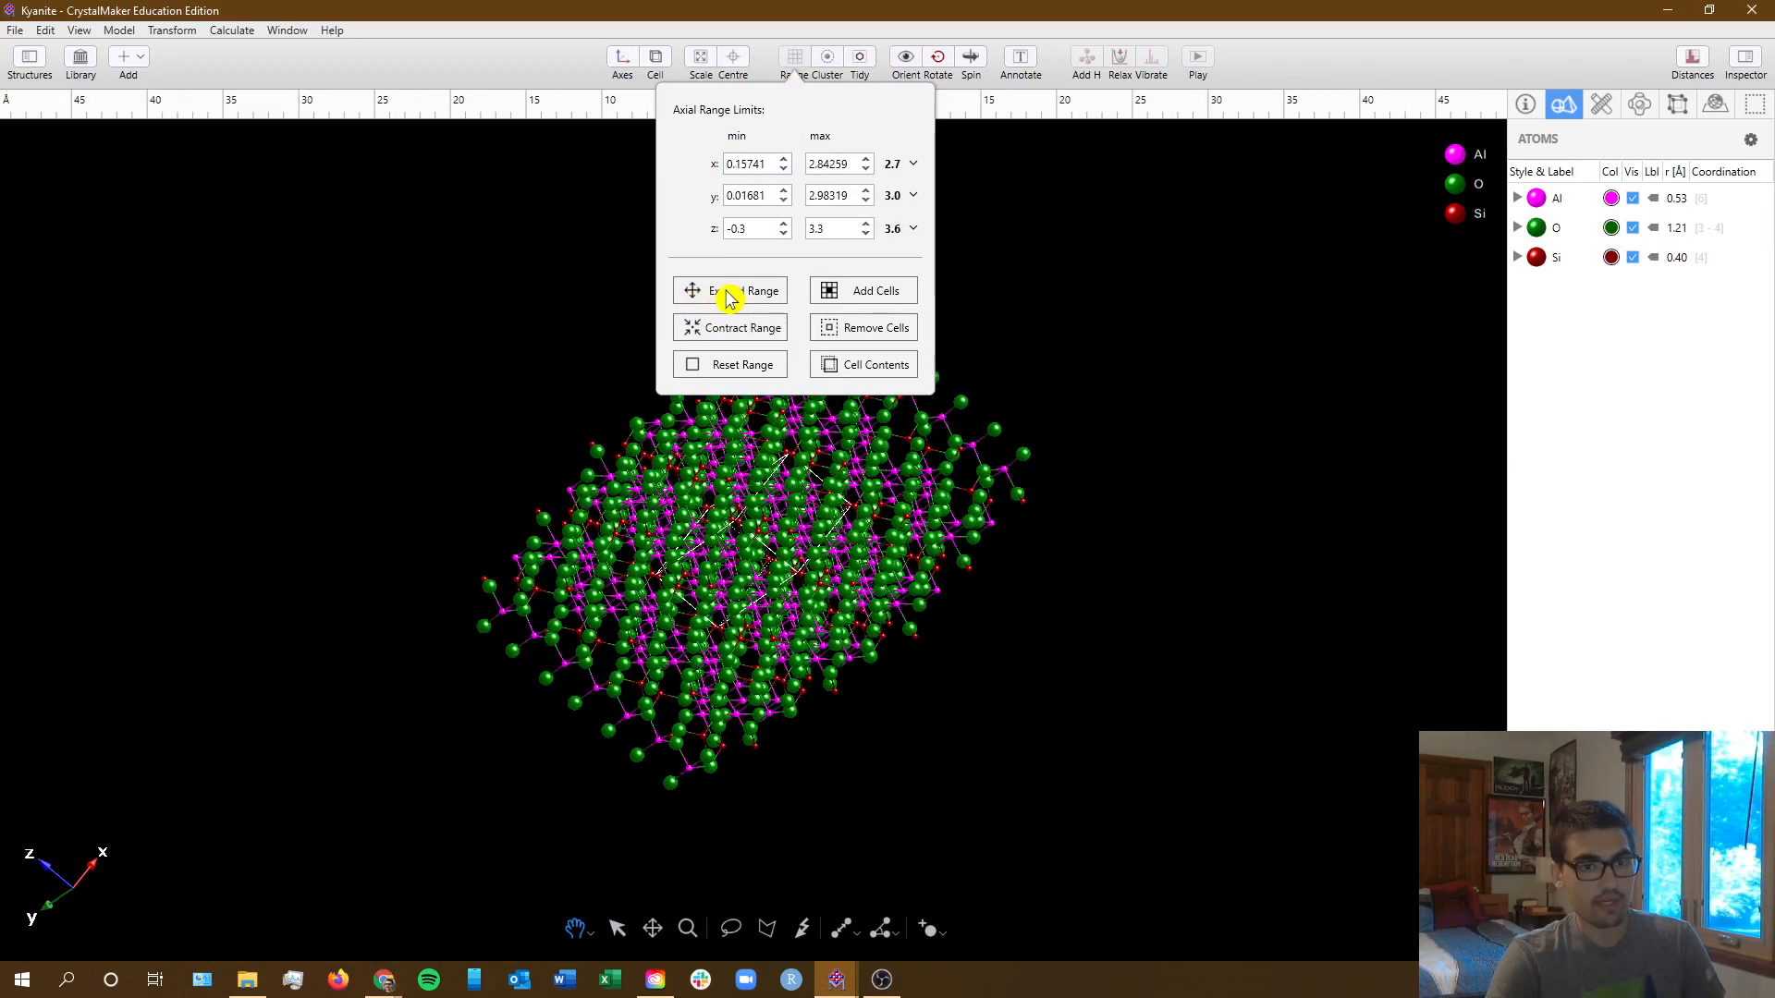
pyautogui.click(729, 298)
pyautogui.click(730, 299)
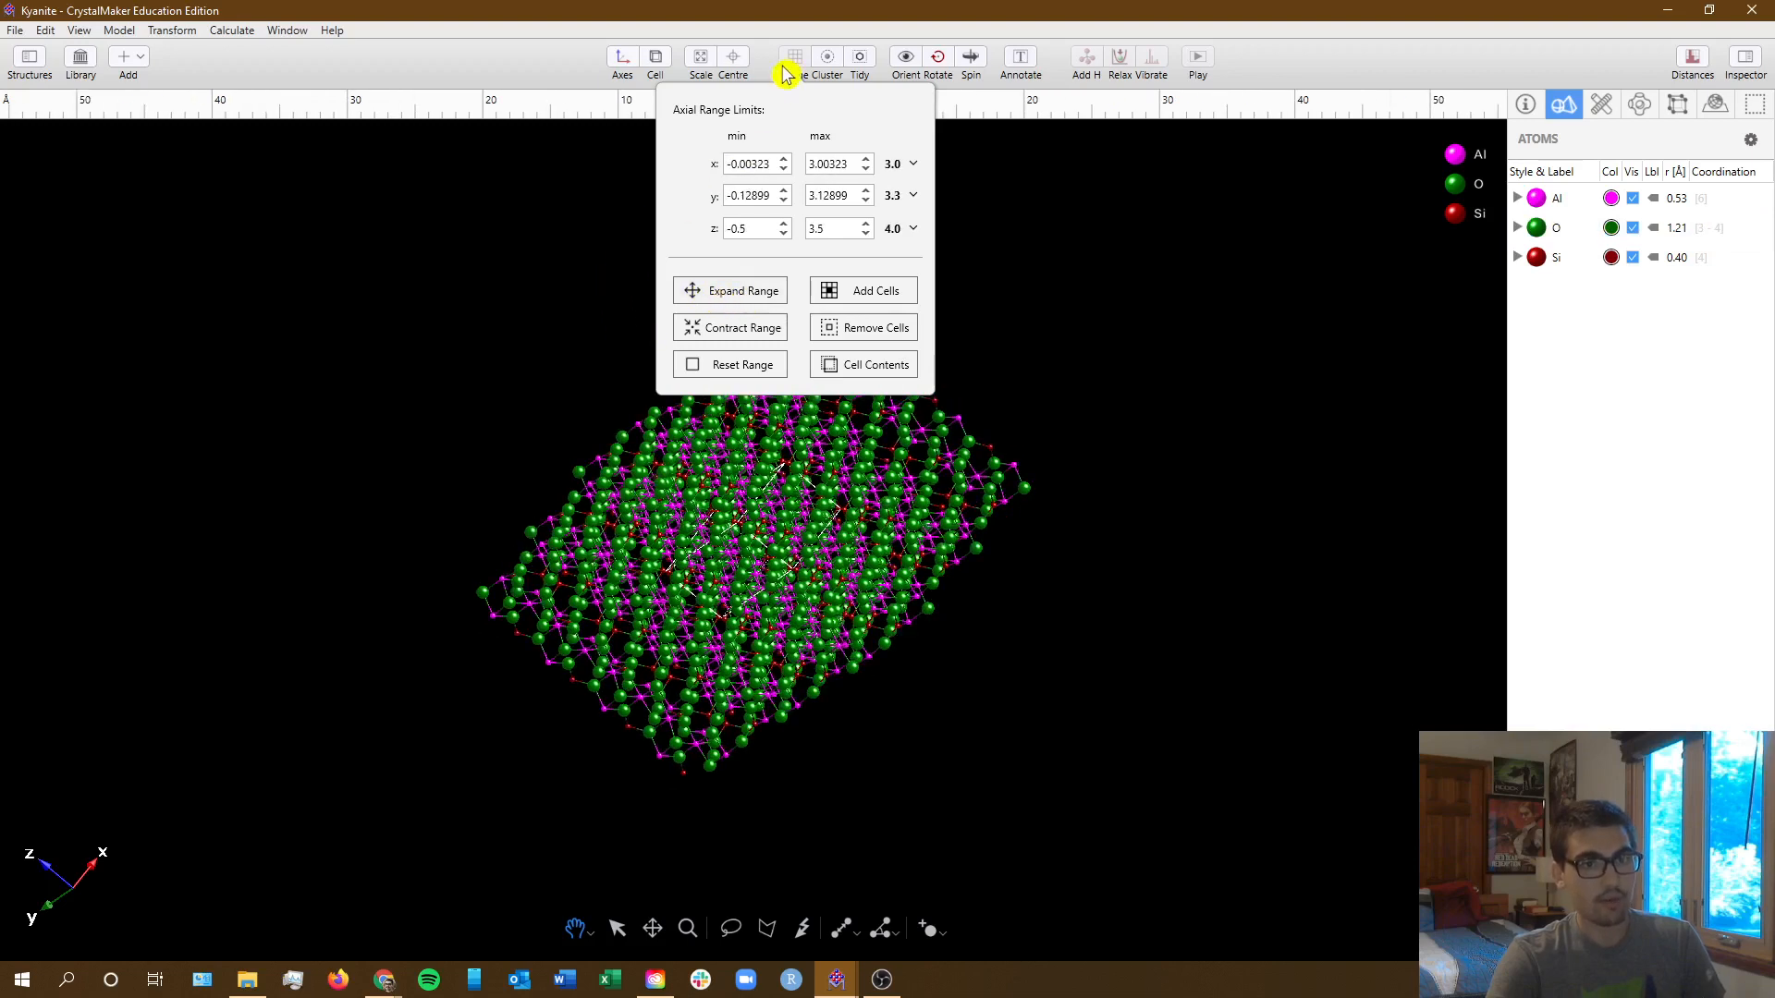
# - Rotate the expanded kyanite crystal and rescale it to fill the view, orienting it at an angle that shows its depth
pyautogui.click(789, 65)
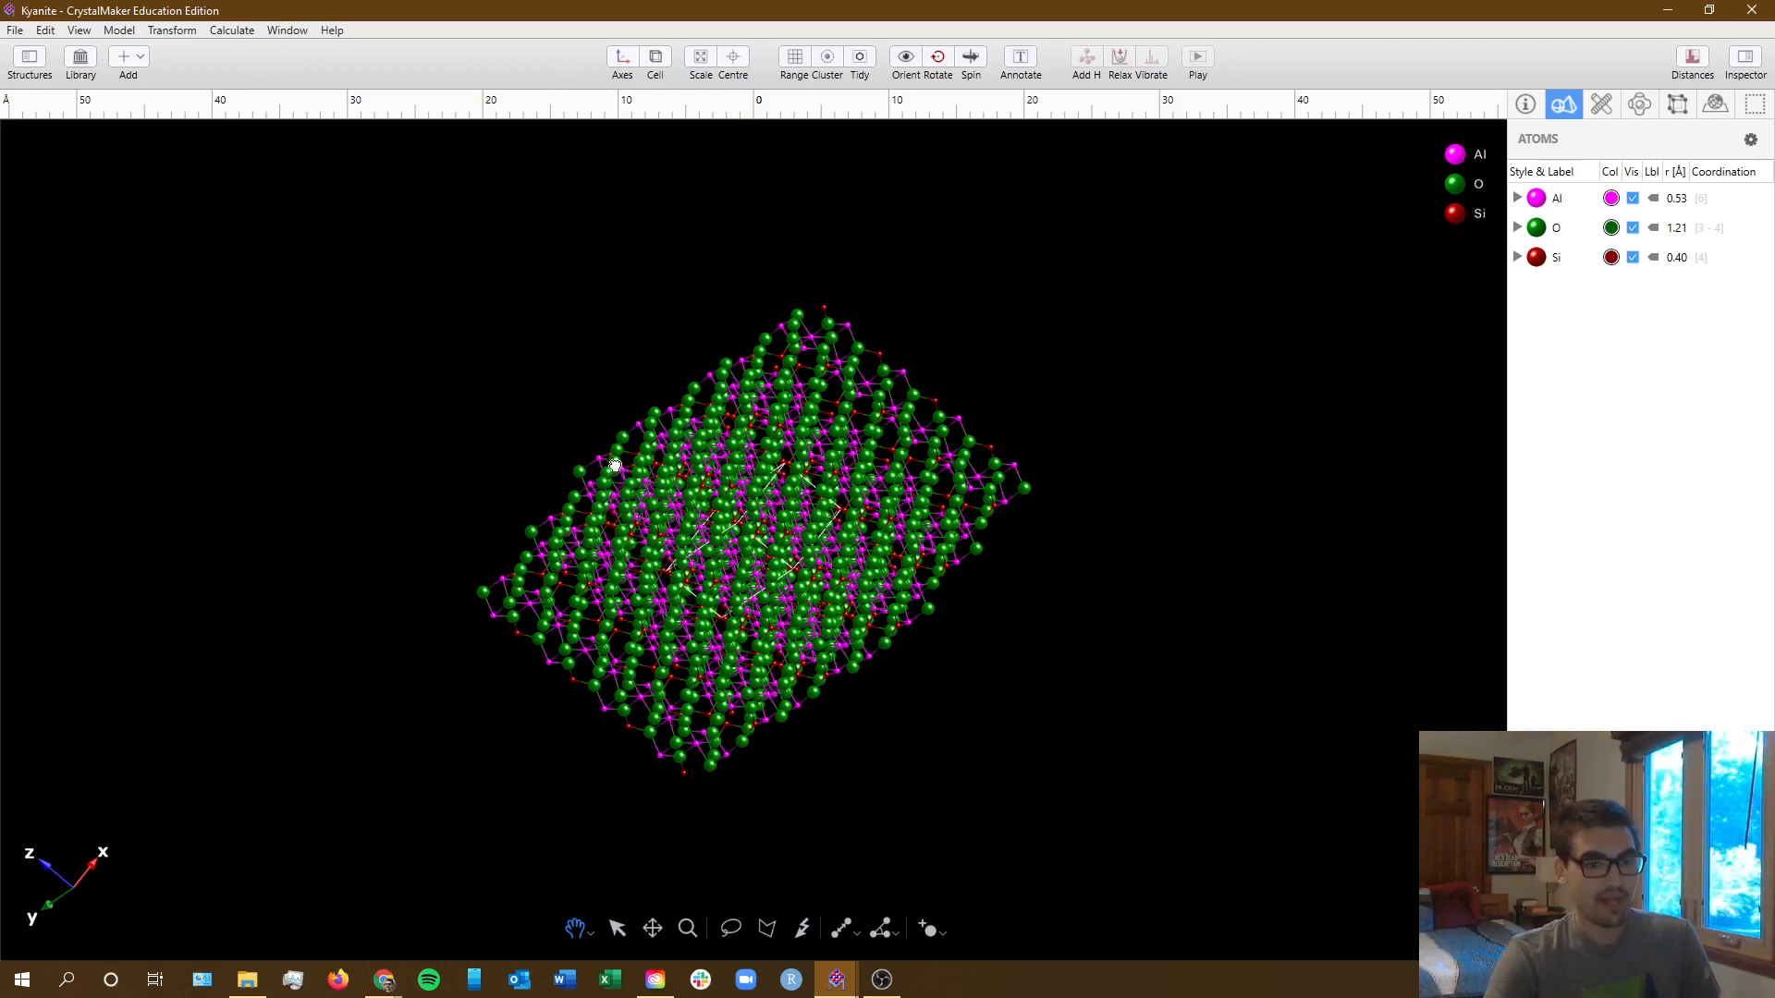
pyautogui.moveTo(614, 465); pyautogui.dragTo(833, 576)
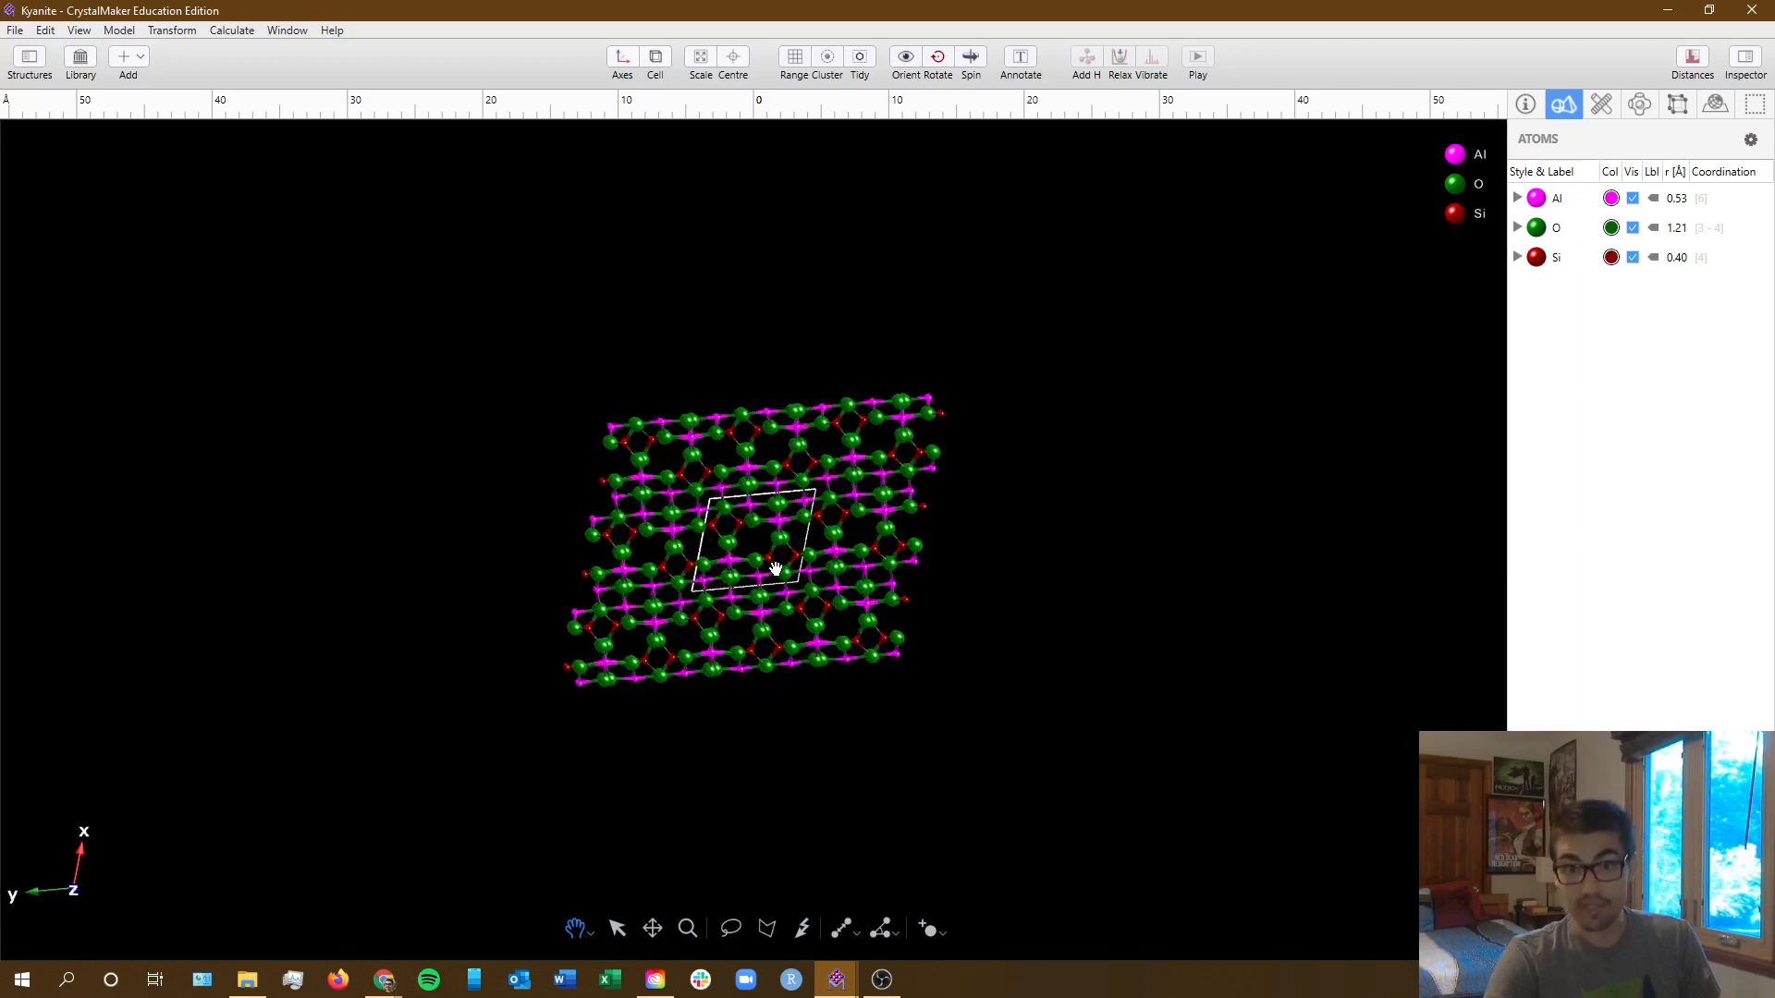
pyautogui.hotkey('alt', 'Tab')
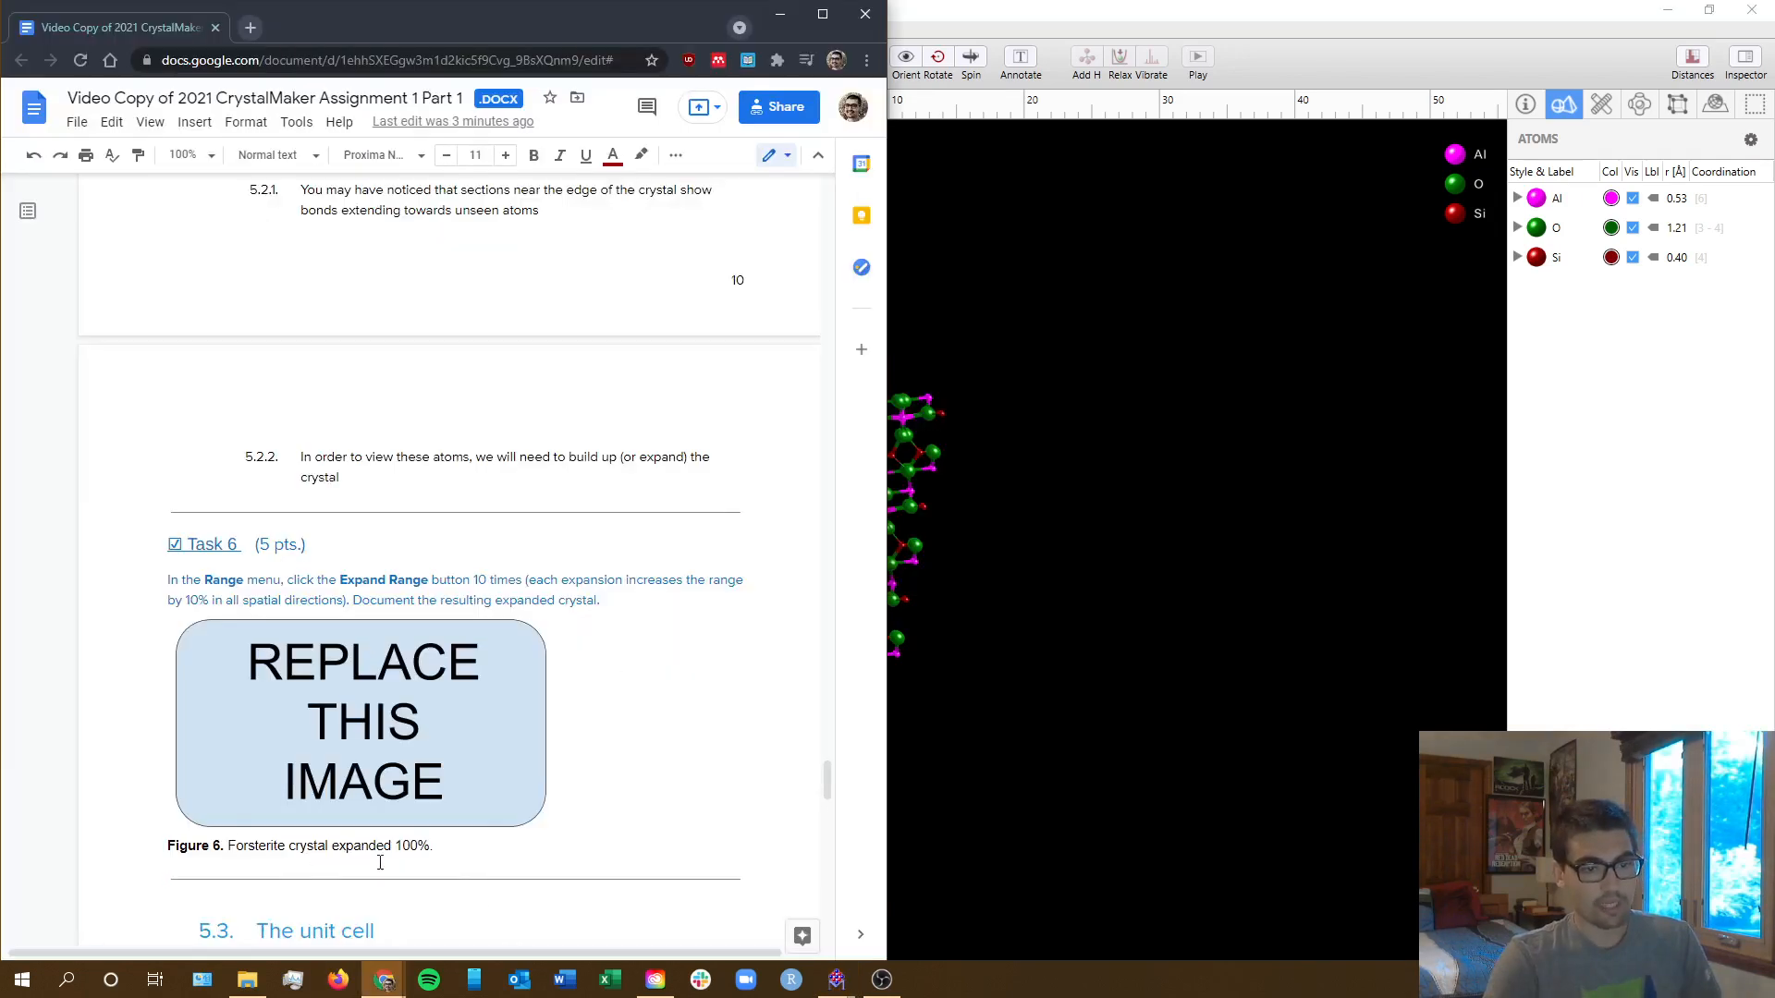
pyautogui.click(990, 693)
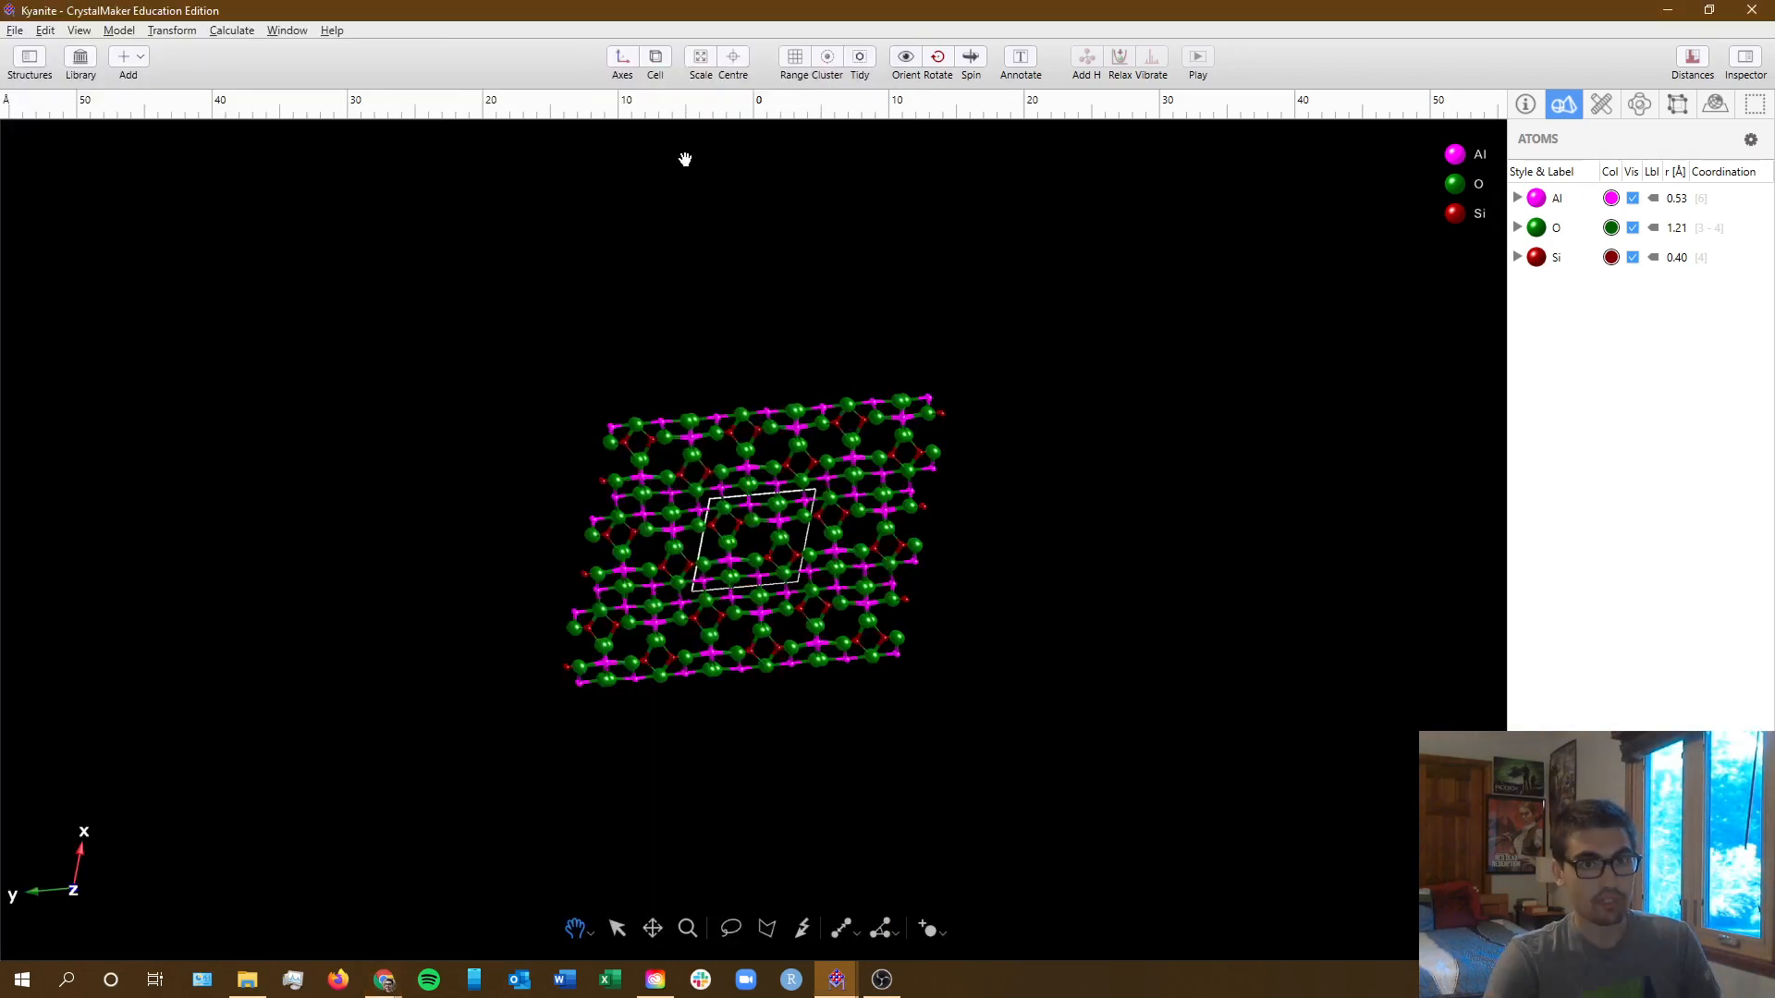
pyautogui.click(711, 66)
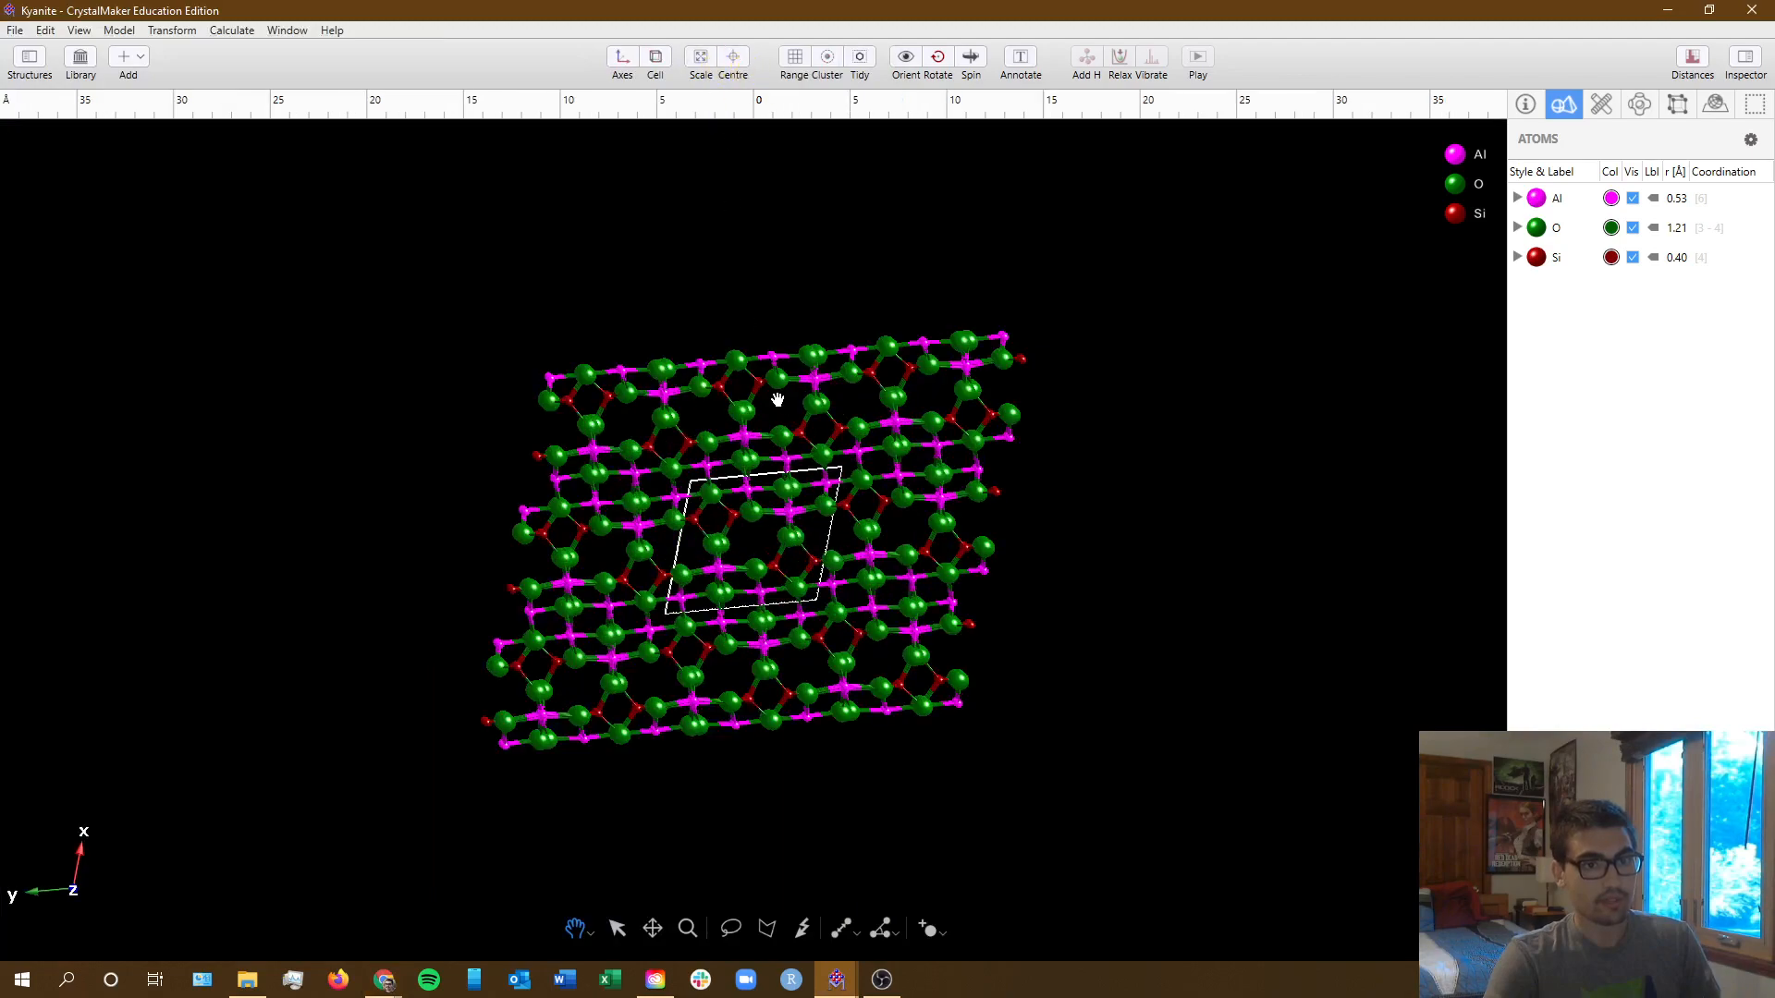
pyautogui.moveTo(847, 418); pyautogui.dragTo(915, 445)
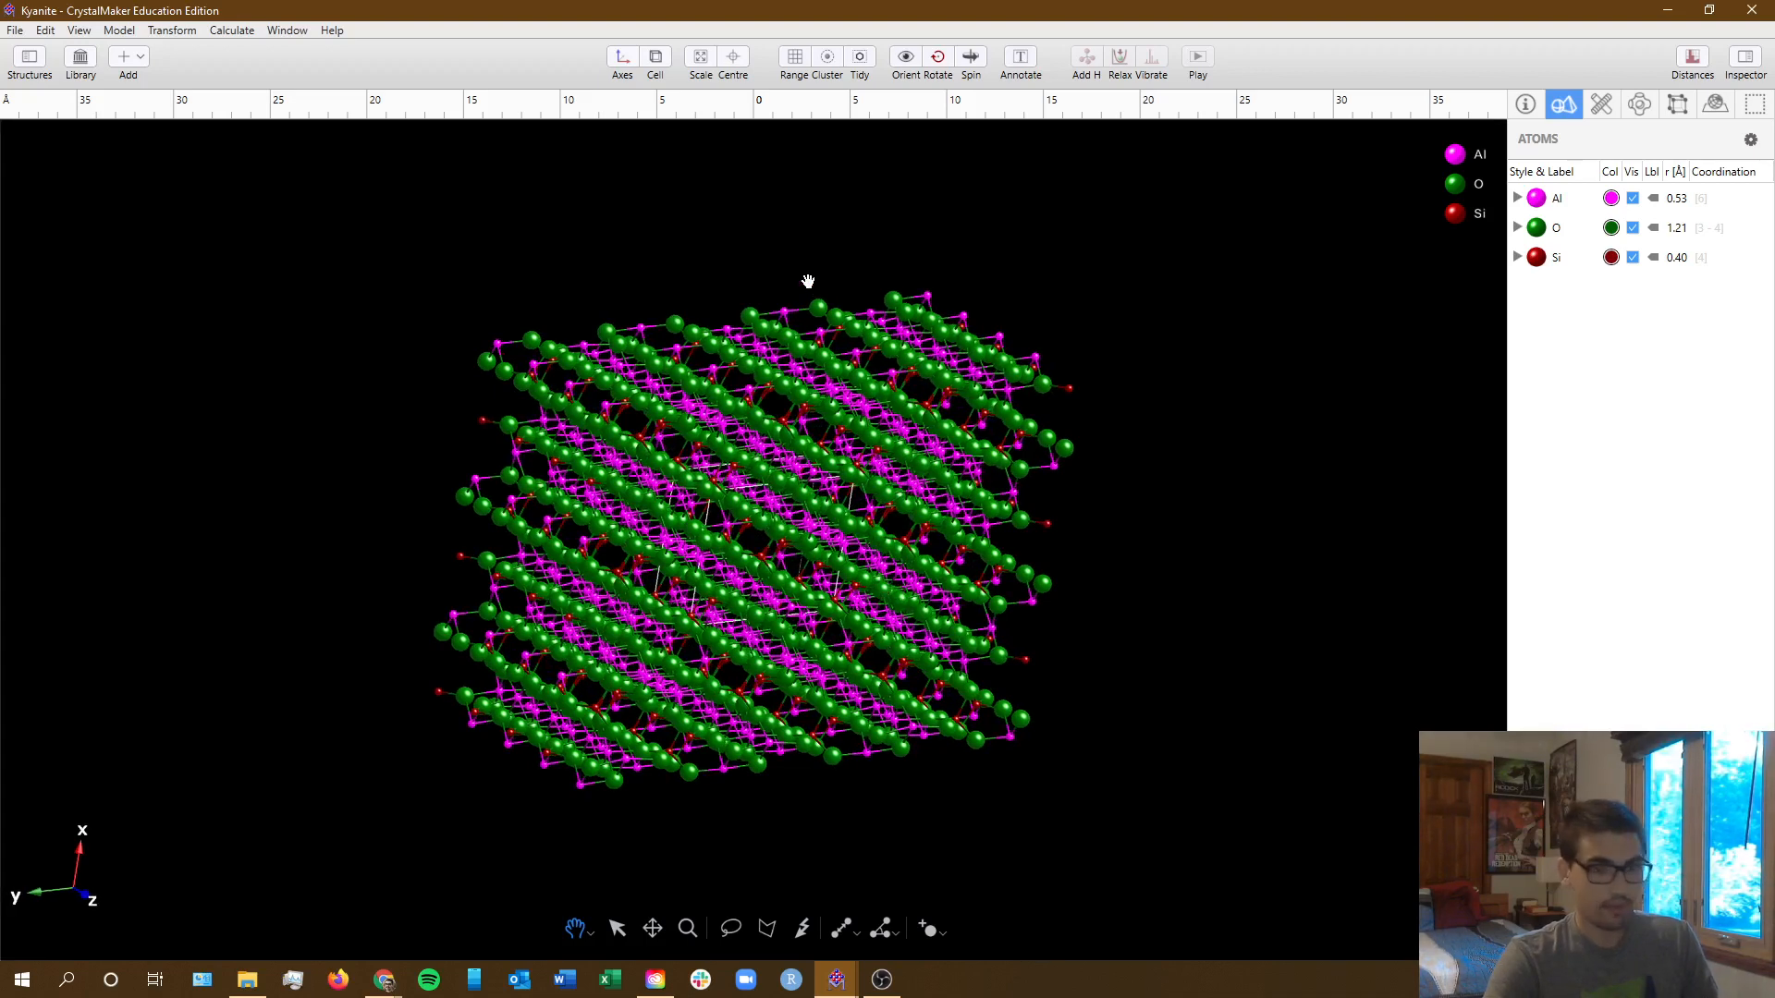
# - Switch to the Google Docs worksheet and replace the Task 6 placeholder with the copied image of the expanded crystal
pyautogui.hotkey('alt', 'Tab')
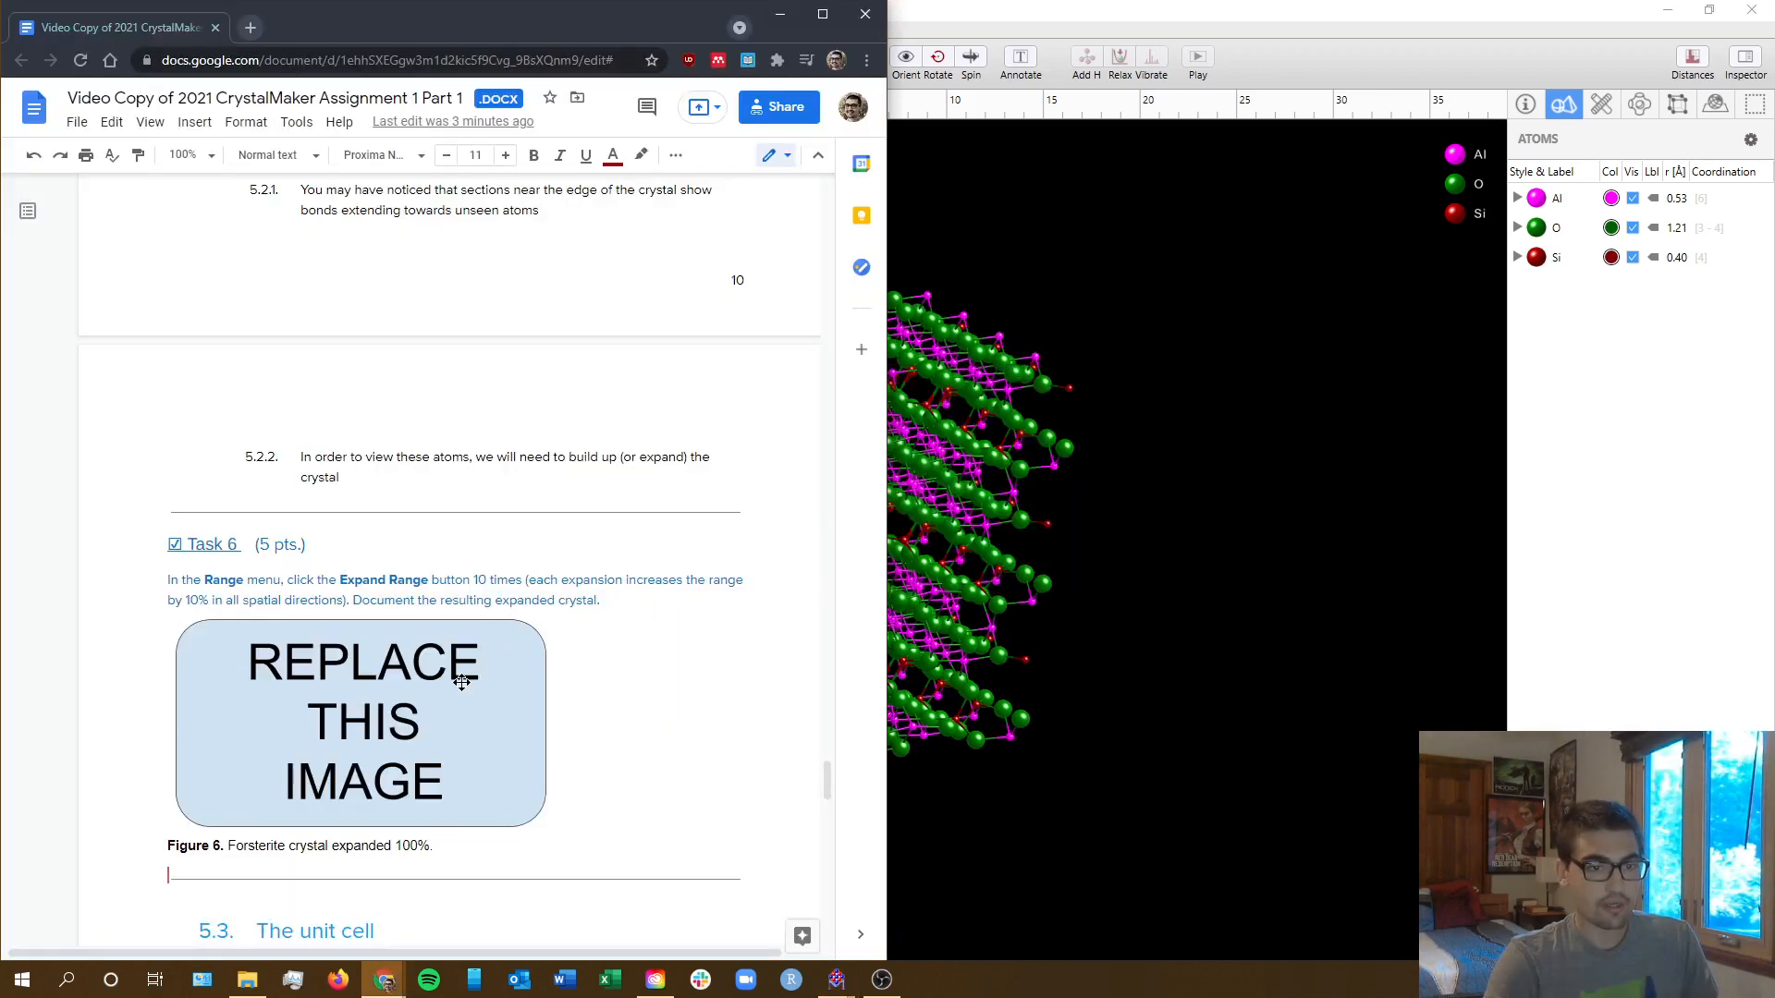
pyautogui.click(523, 684)
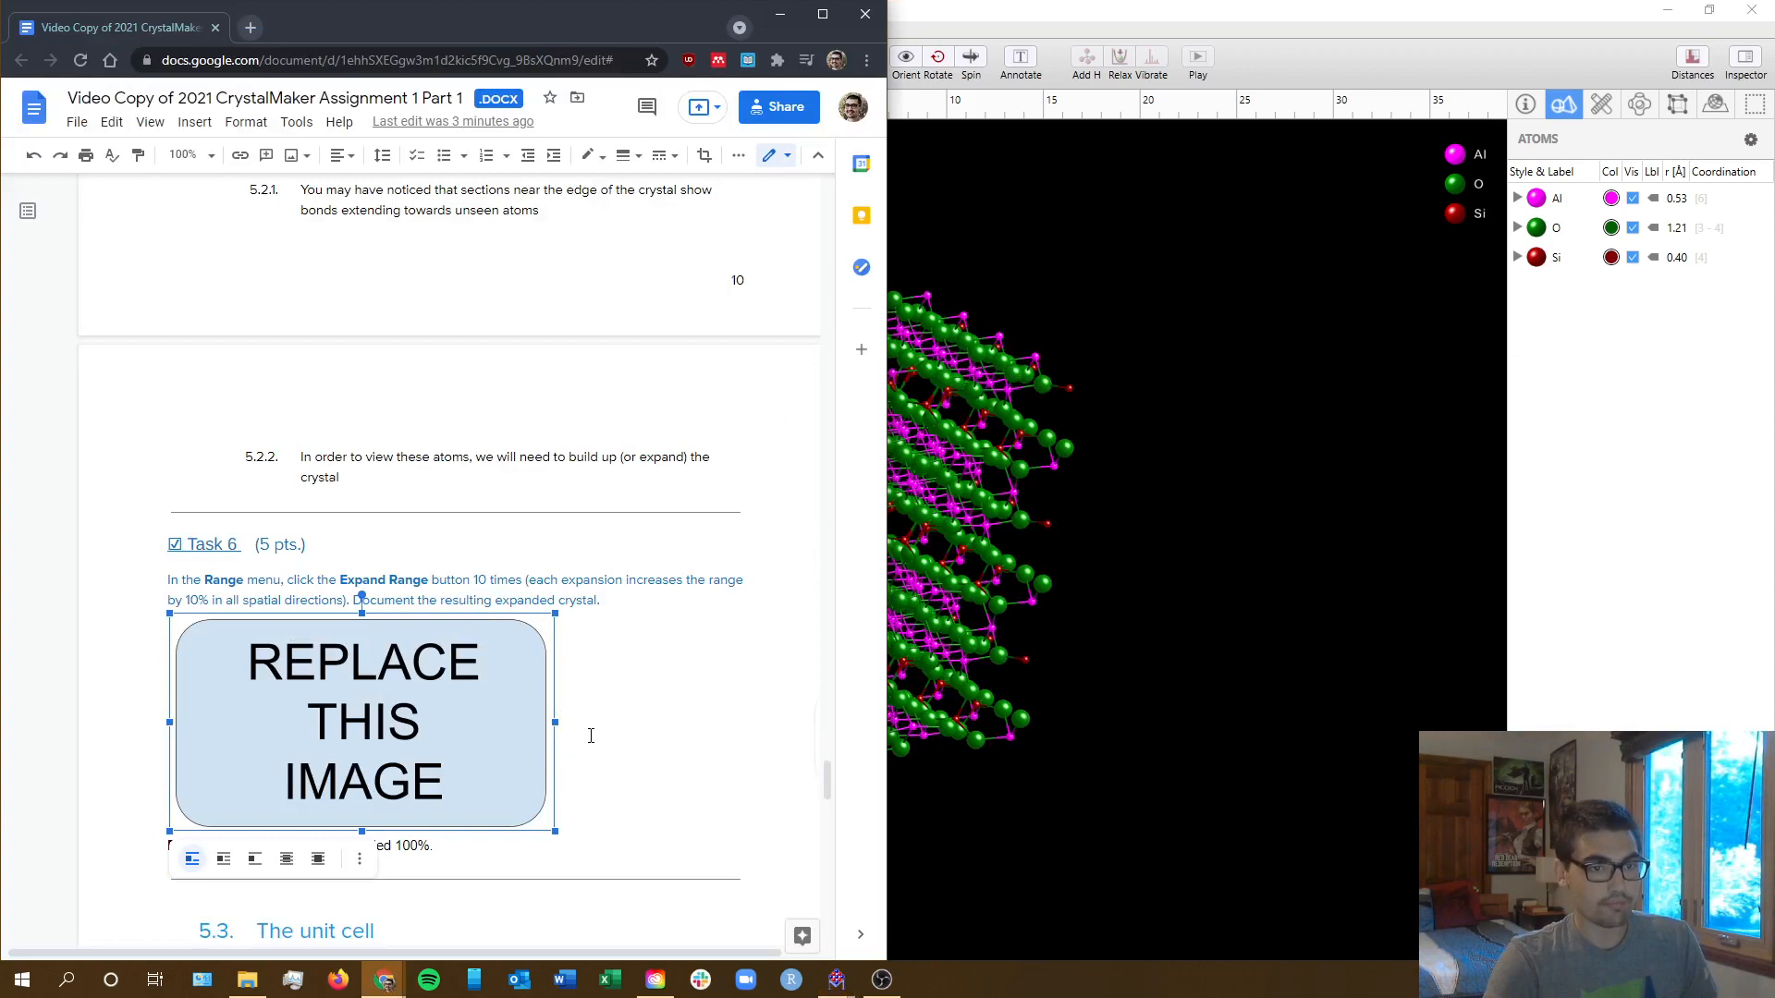
pyautogui.hotkey('ctrl', 'v')
pyautogui.scroll(-3, 615, 679)
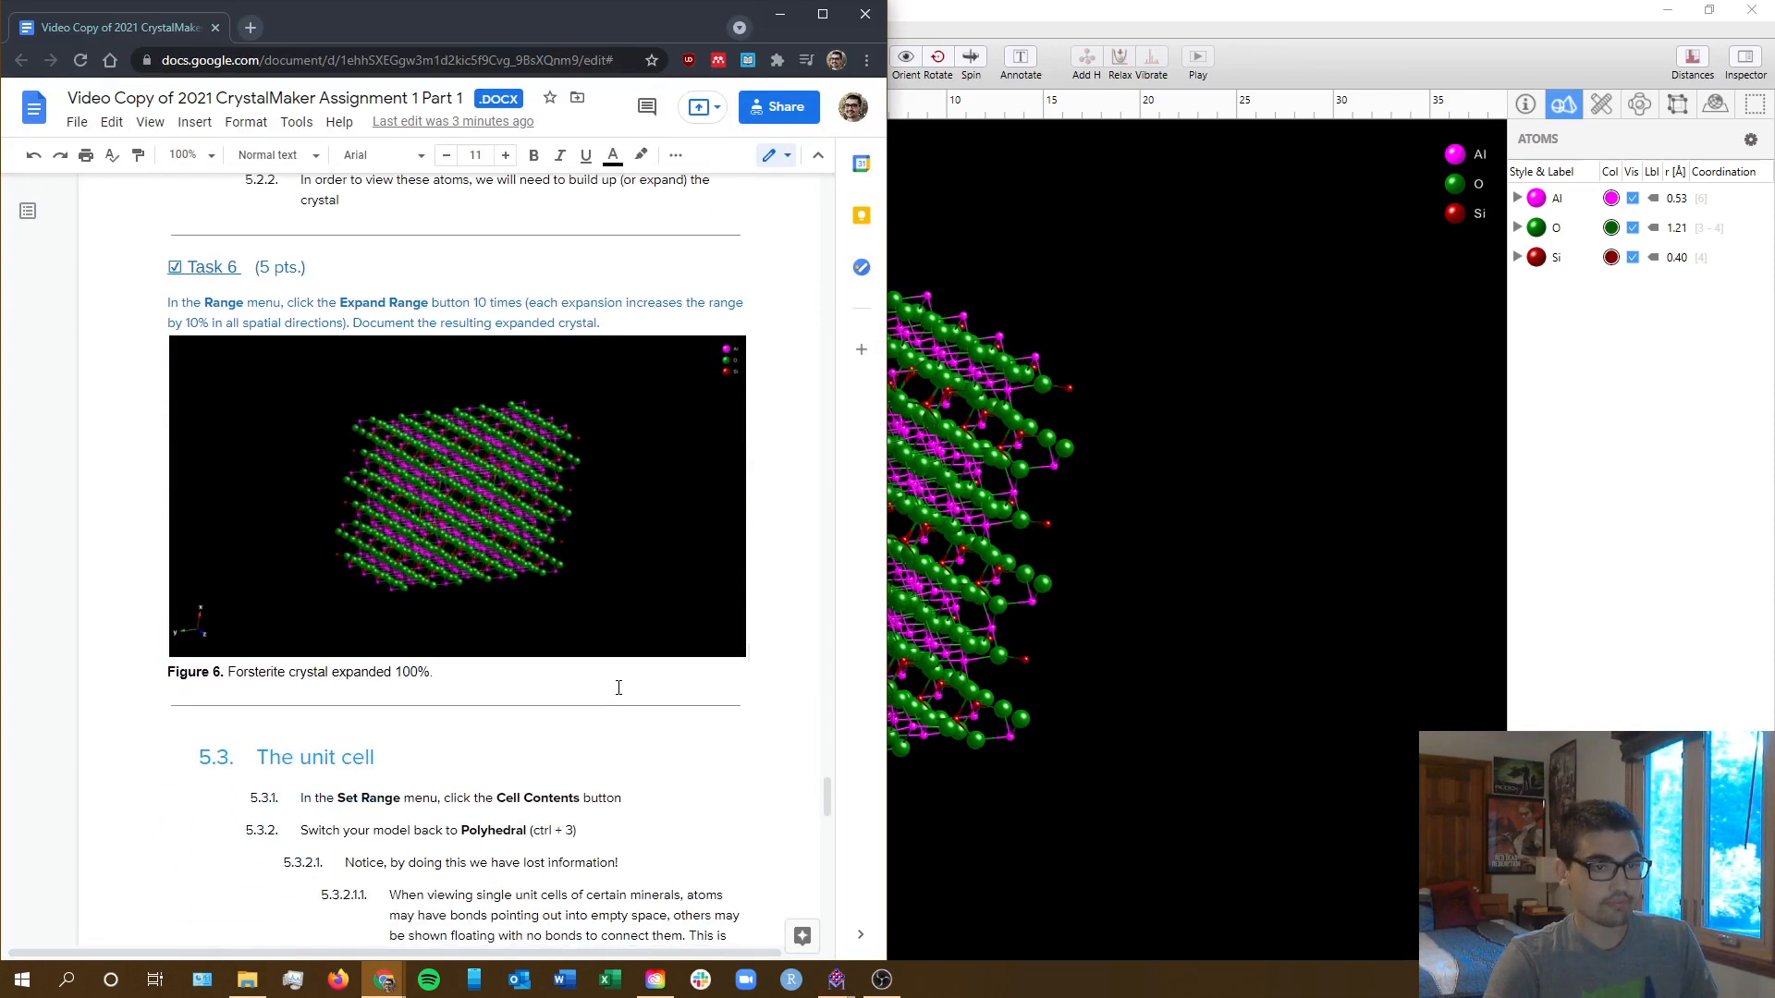
# - Read the unit cell instructions in section 5.3, switch to CrystalMaker and limit the kyanite range to the Cell Contents
pyautogui.scroll(-4, 619, 685)
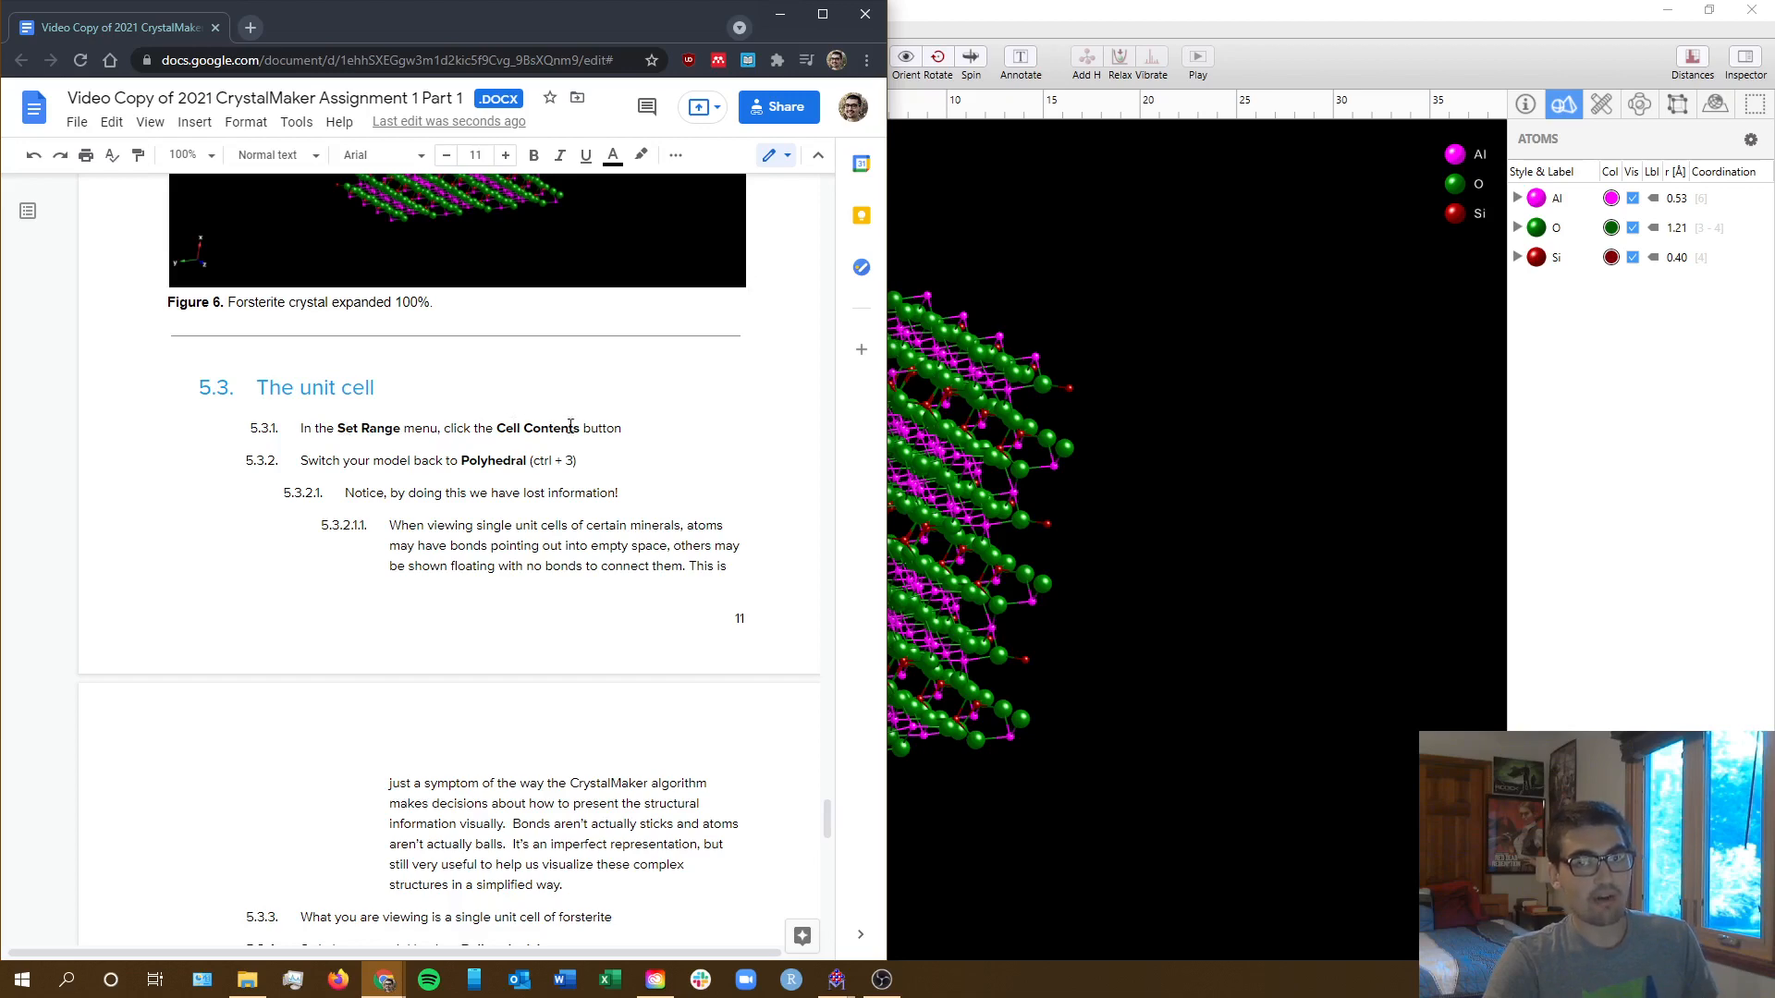
pyautogui.click(998, 14)
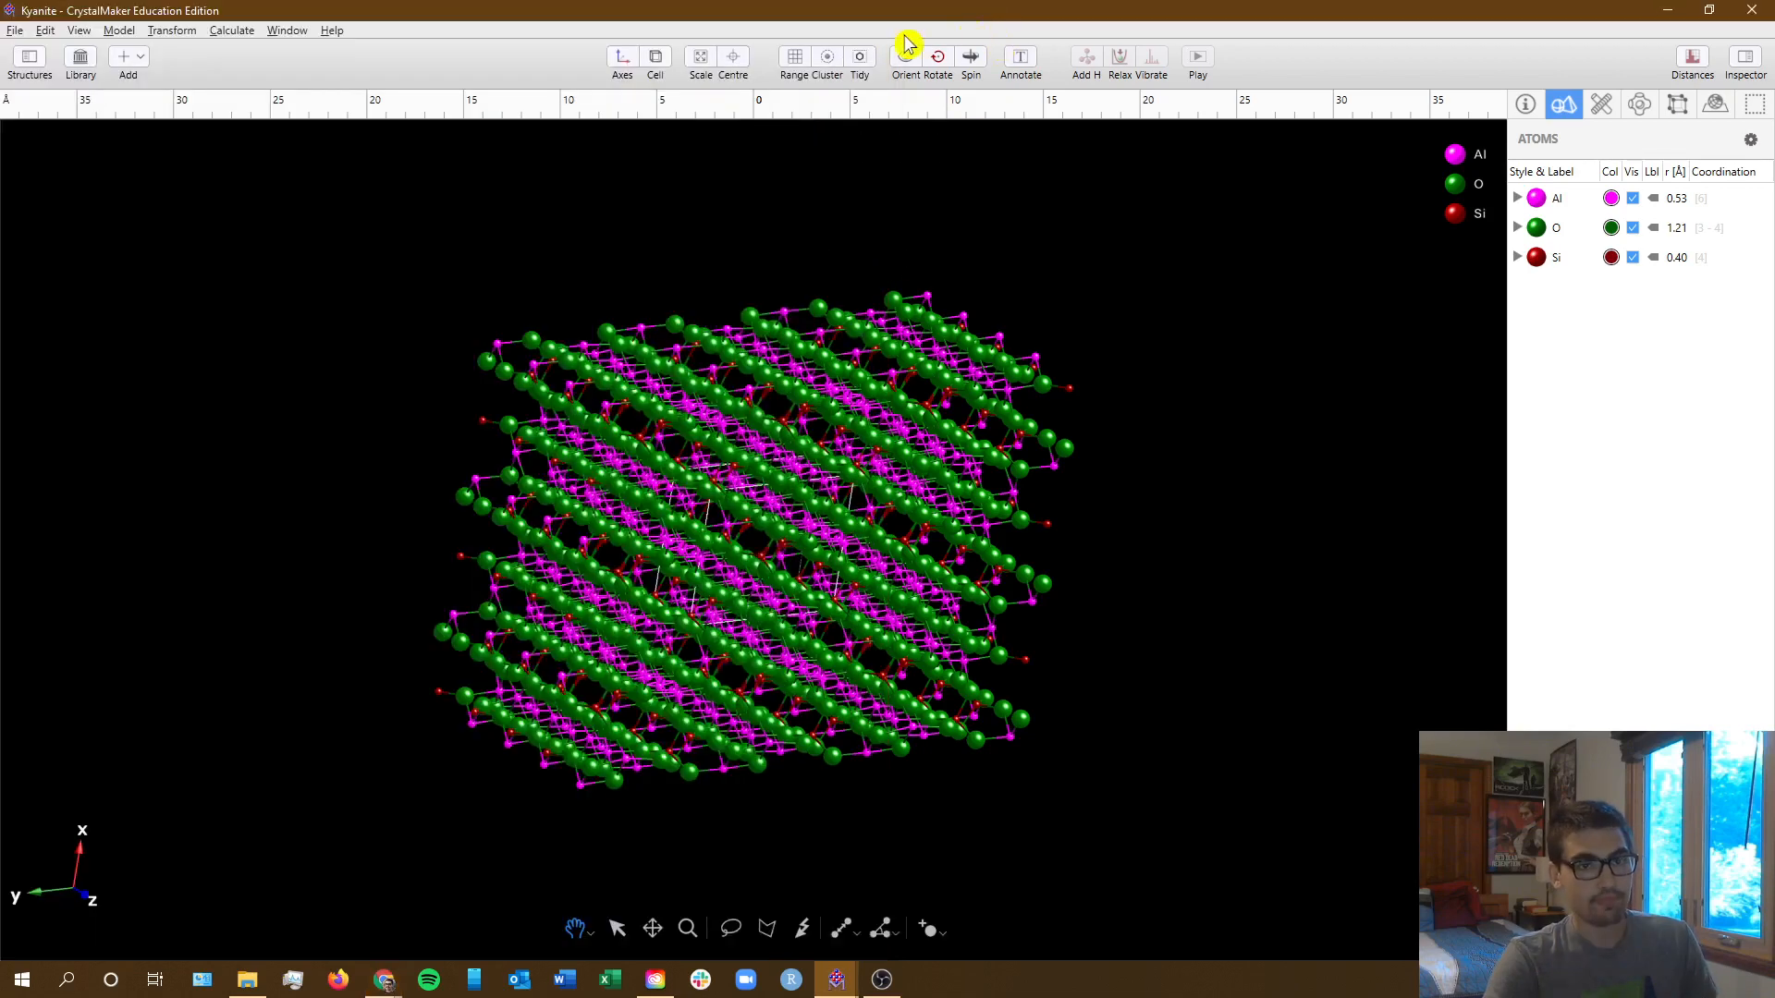
pyautogui.click(796, 61)
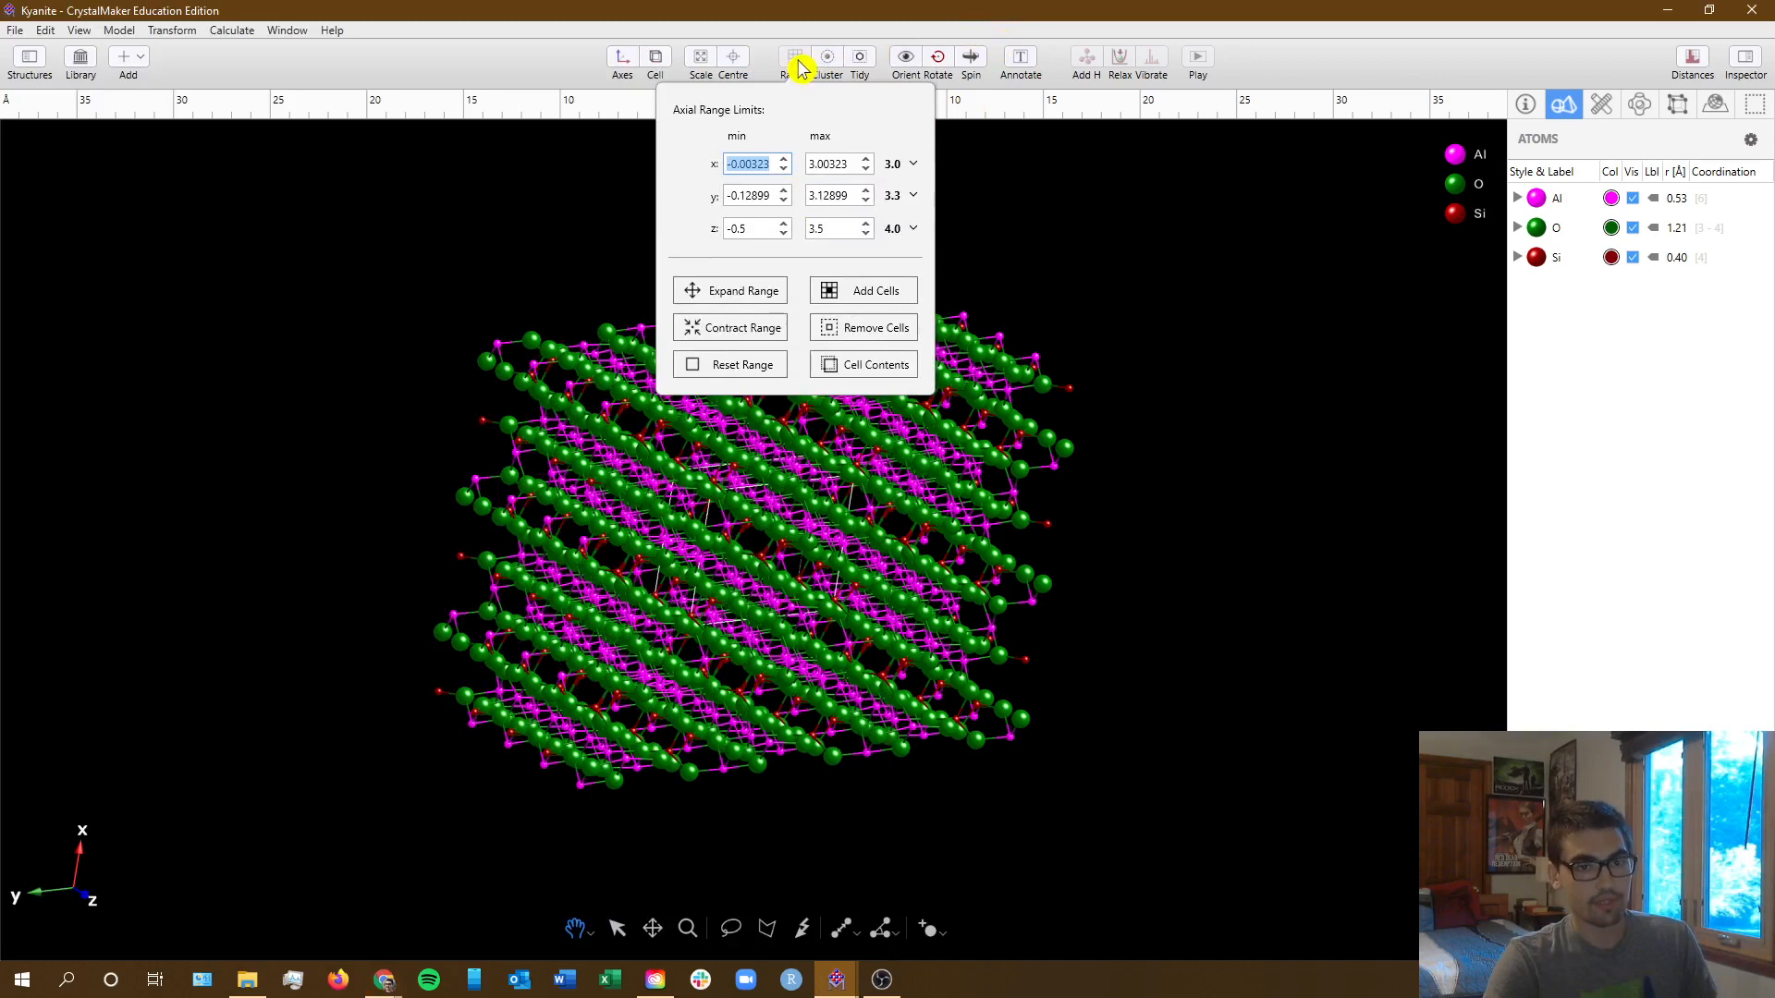
pyautogui.click(868, 368)
pyautogui.click(795, 65)
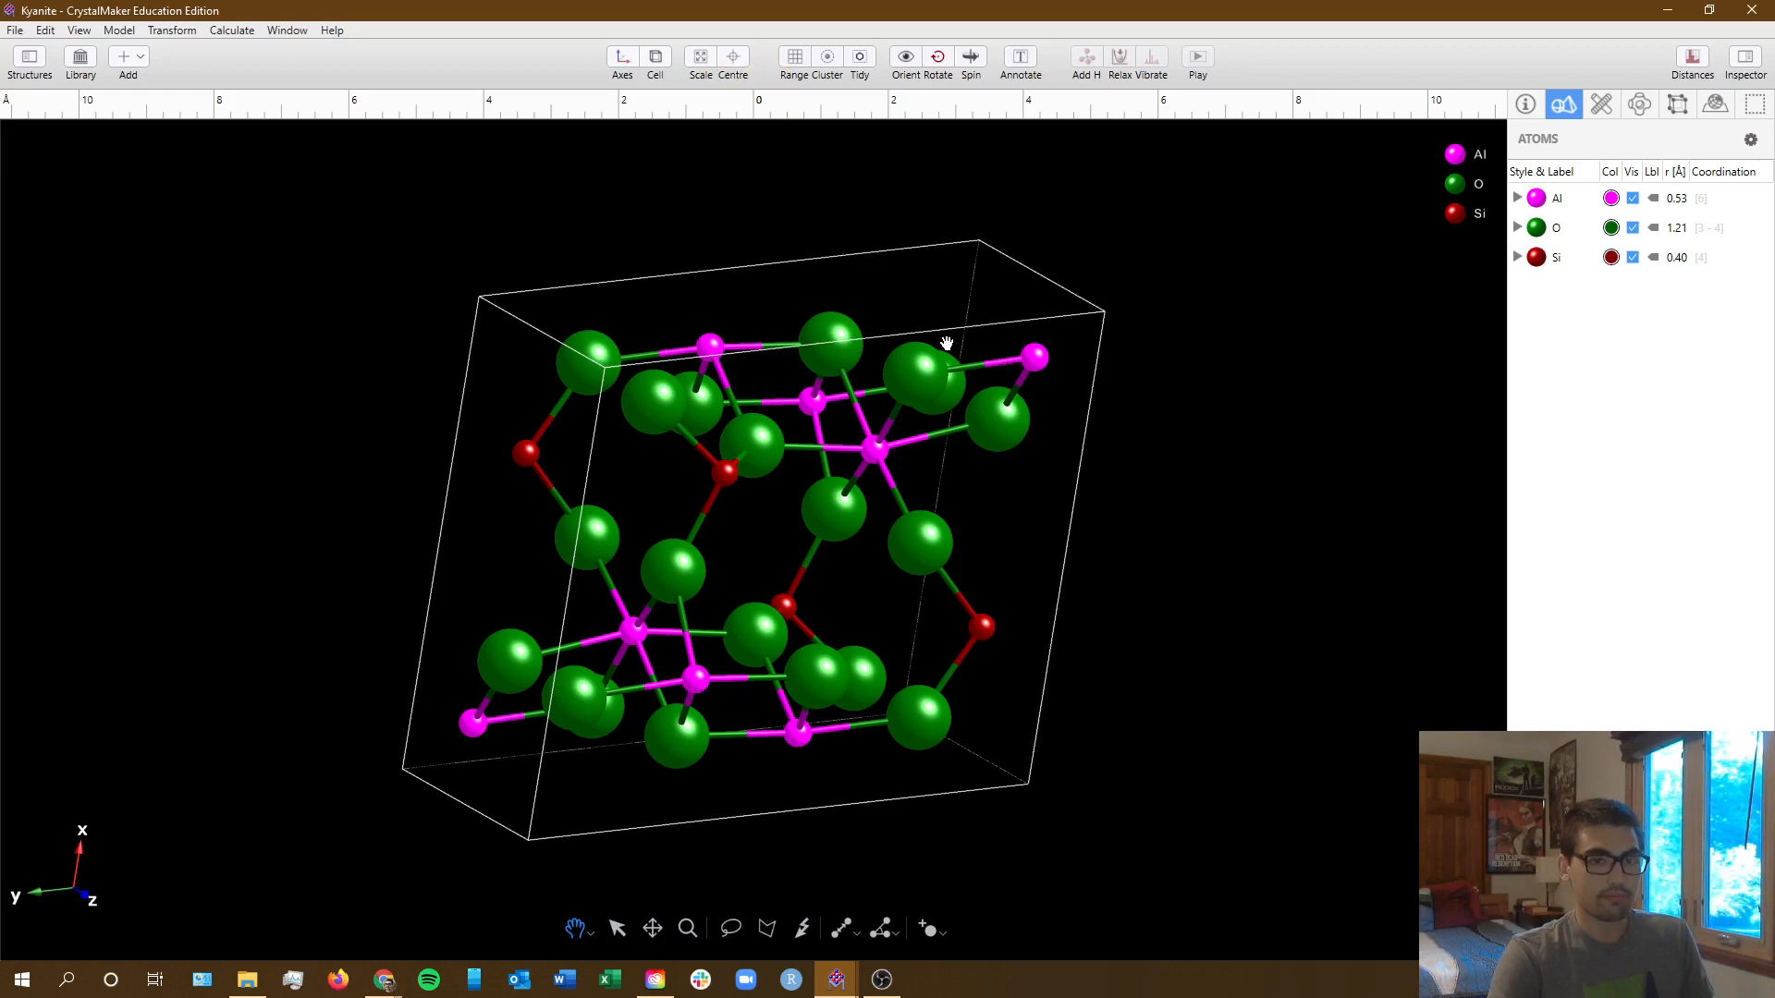
# - Rotate the single kyanite unit cell to view it from several angles, and toggle its cell outline off and back on
pyautogui.moveTo(947, 344); pyautogui.dragTo(876, 330)
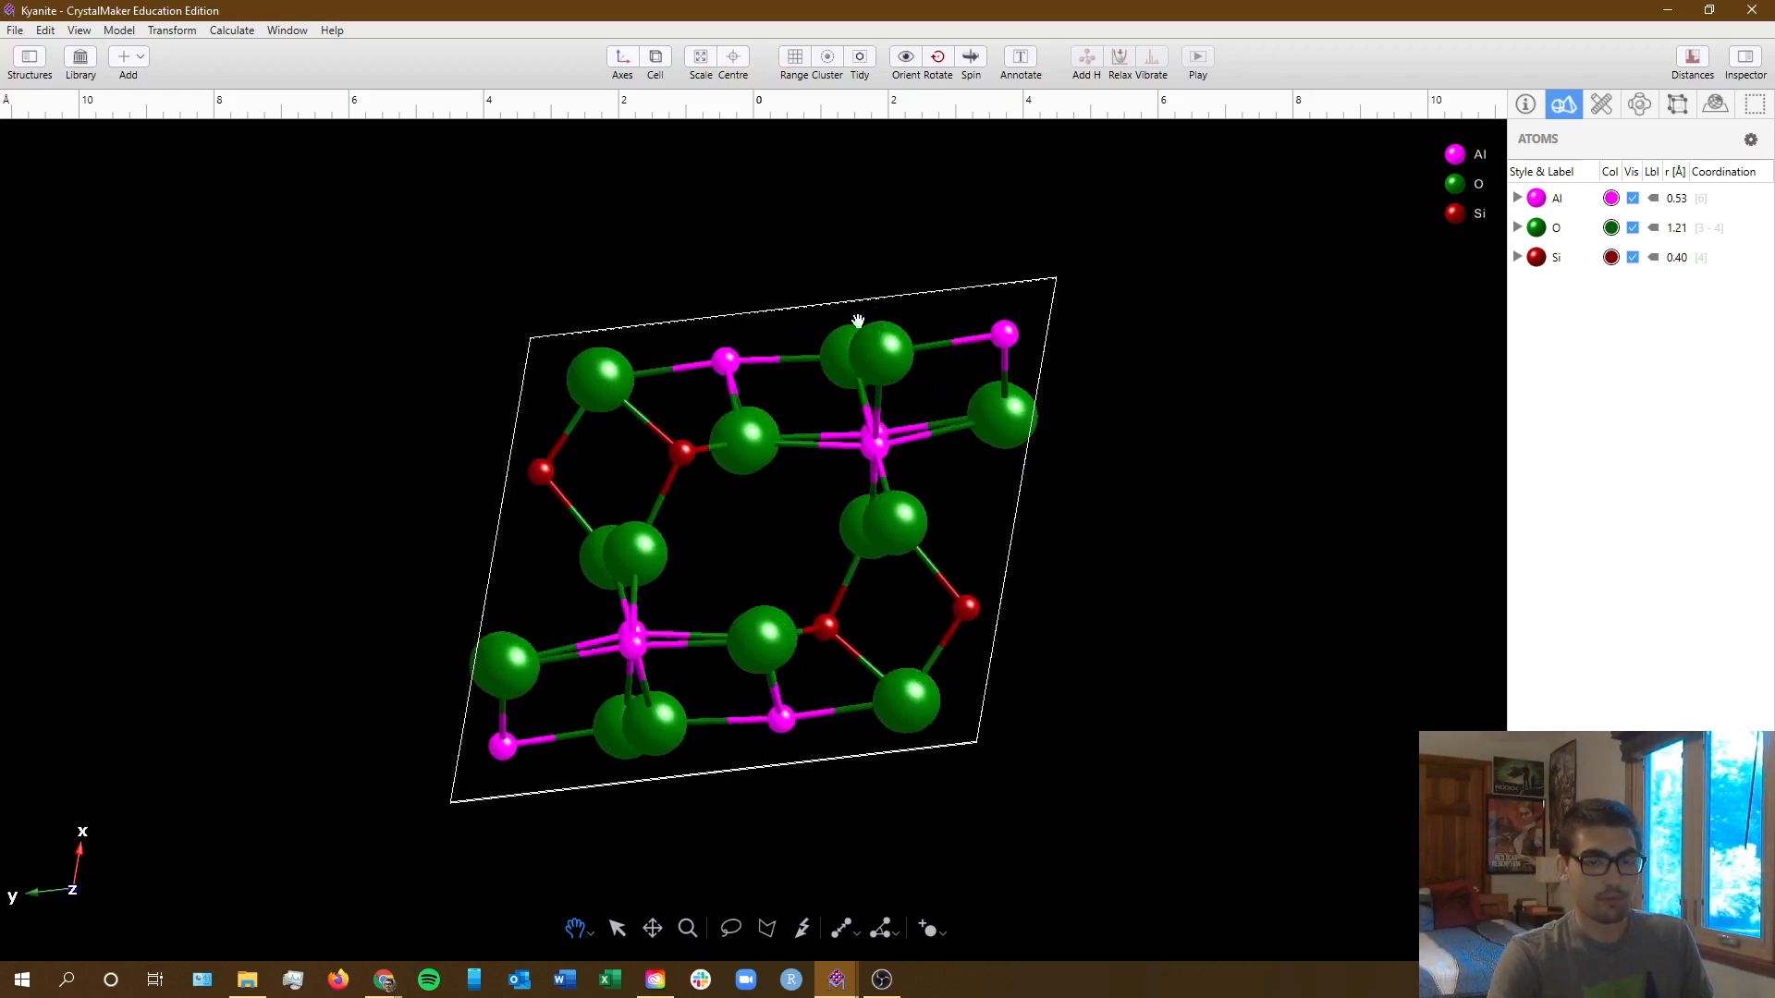
pyautogui.moveTo(567, 407); pyautogui.dragTo(1010, 515)
pyautogui.moveTo(702, 539); pyautogui.dragTo(1223, 570)
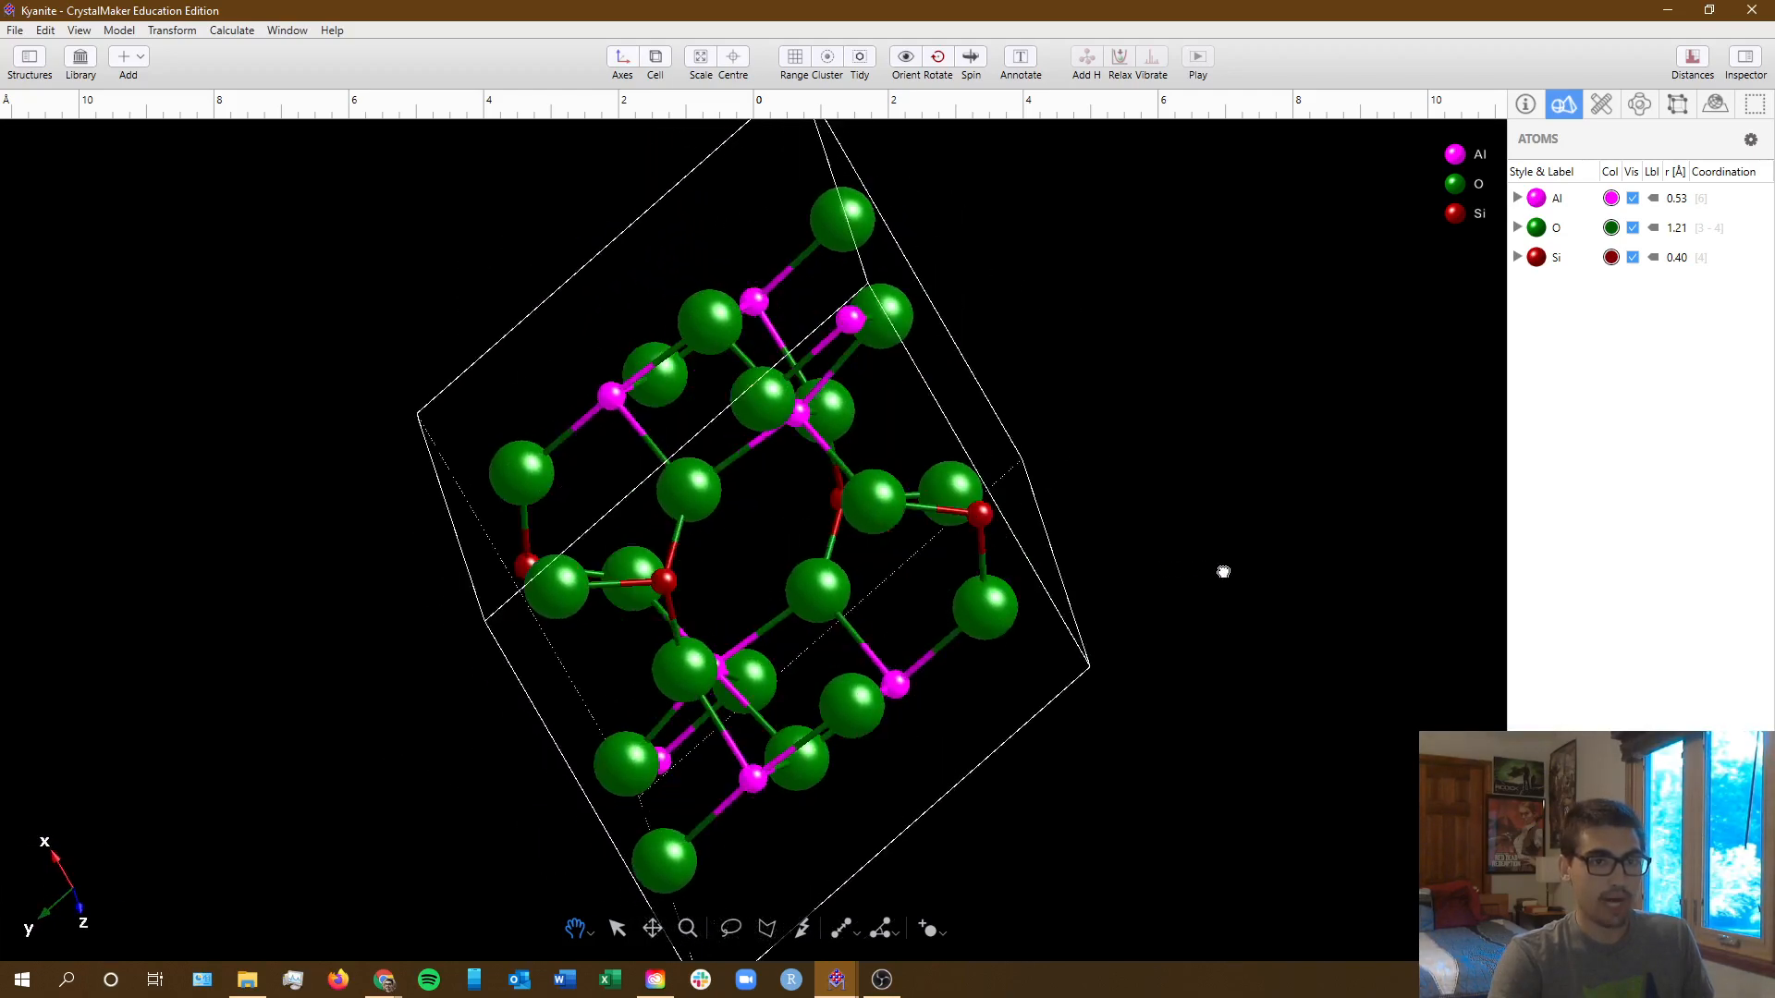
pyautogui.click(658, 61)
pyautogui.click(658, 61)
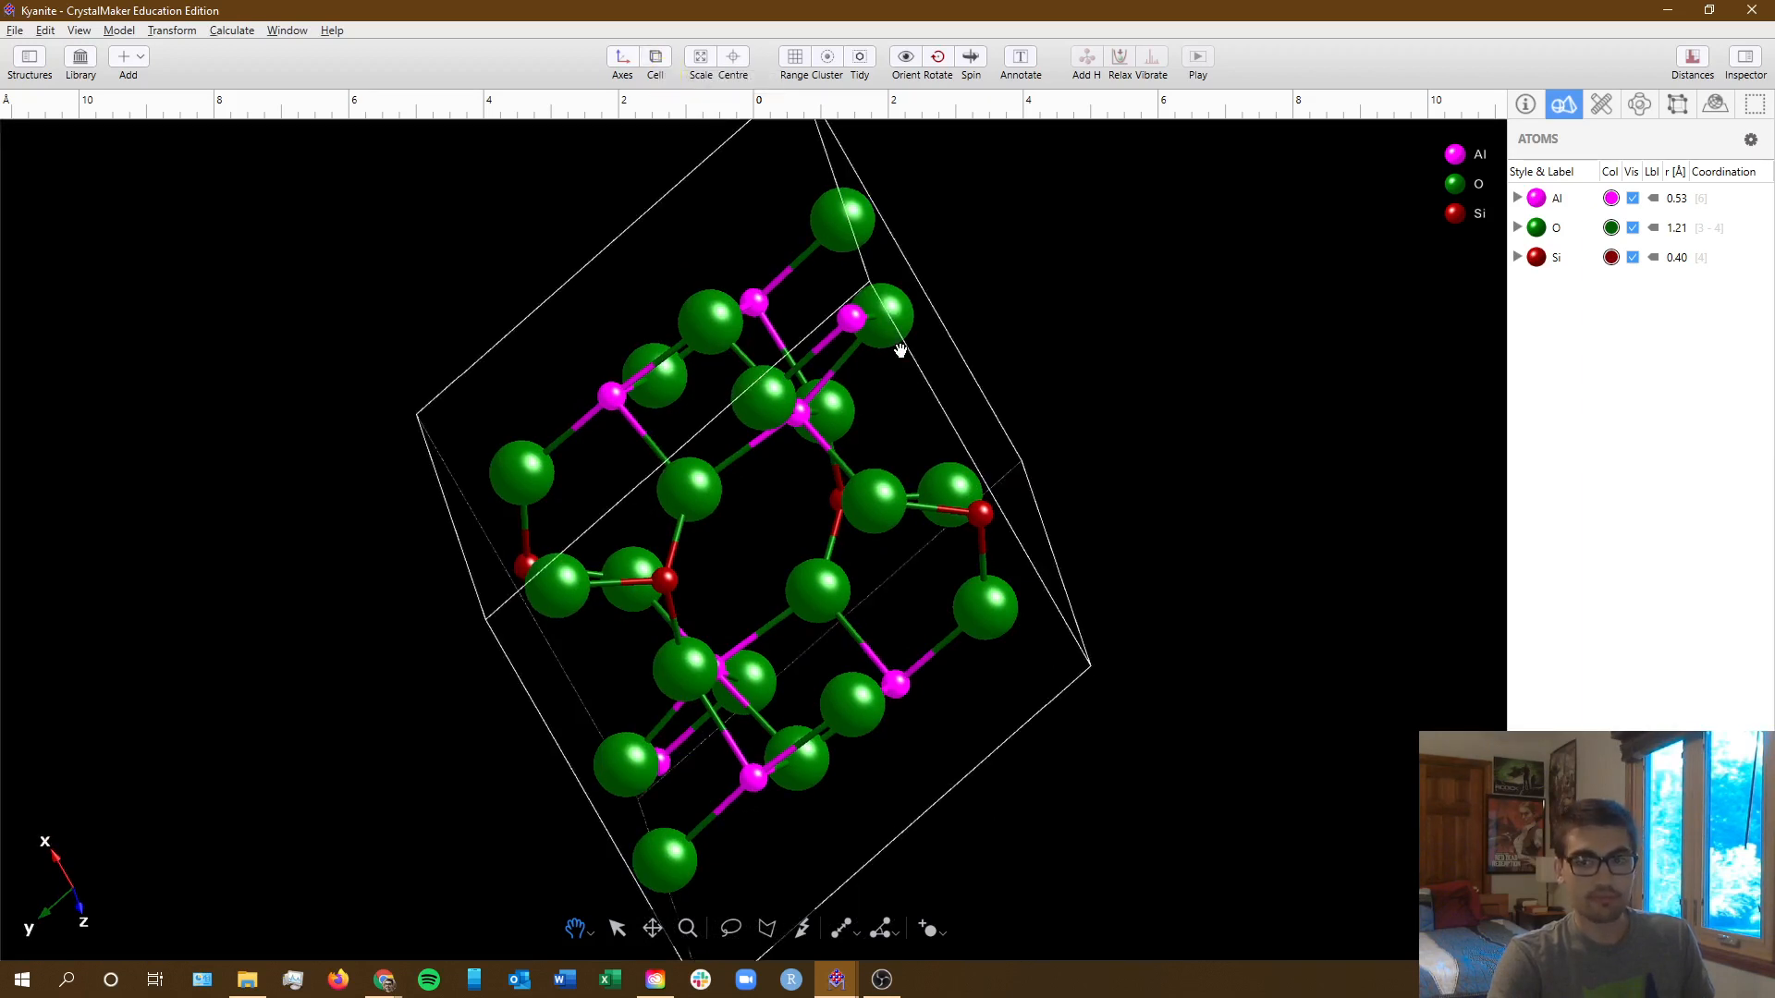
# - Switch to the worksheet and read steps 5.3.1 to 5.3.4 on viewing a single unit cell, down to Task 7 Part 1
pyautogui.hotkey('alt', 'Tab')
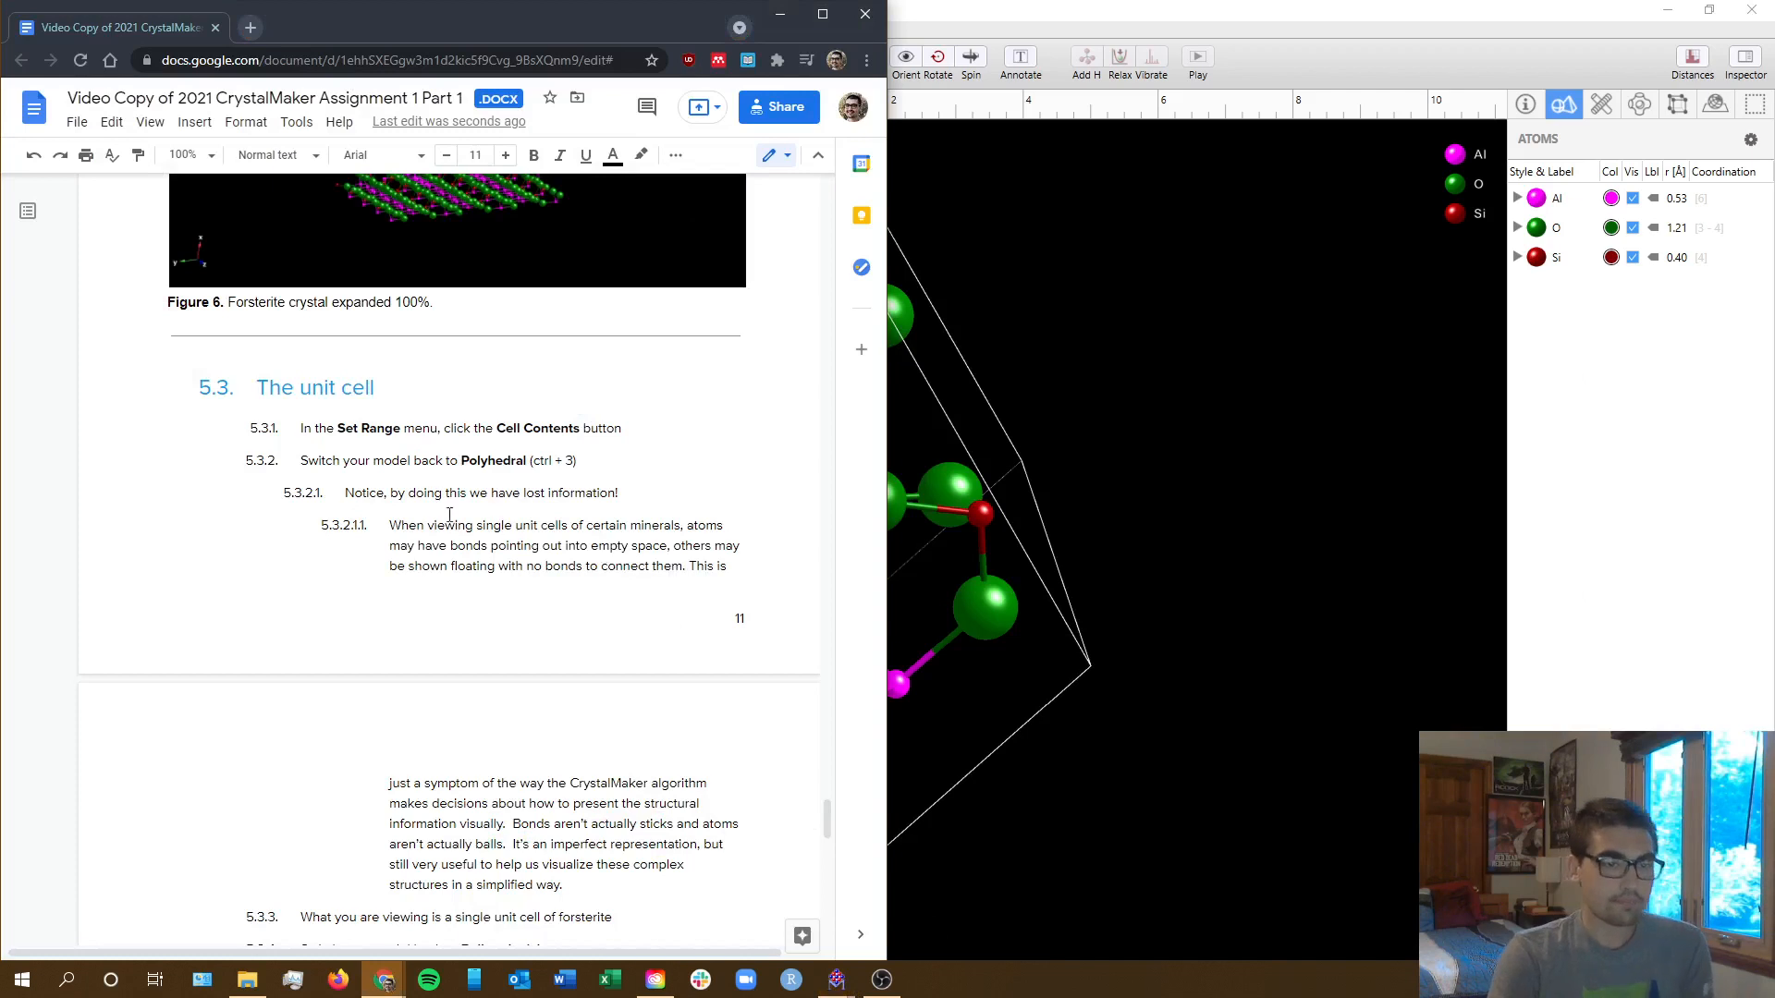
pyautogui.scroll(-1, 475, 503)
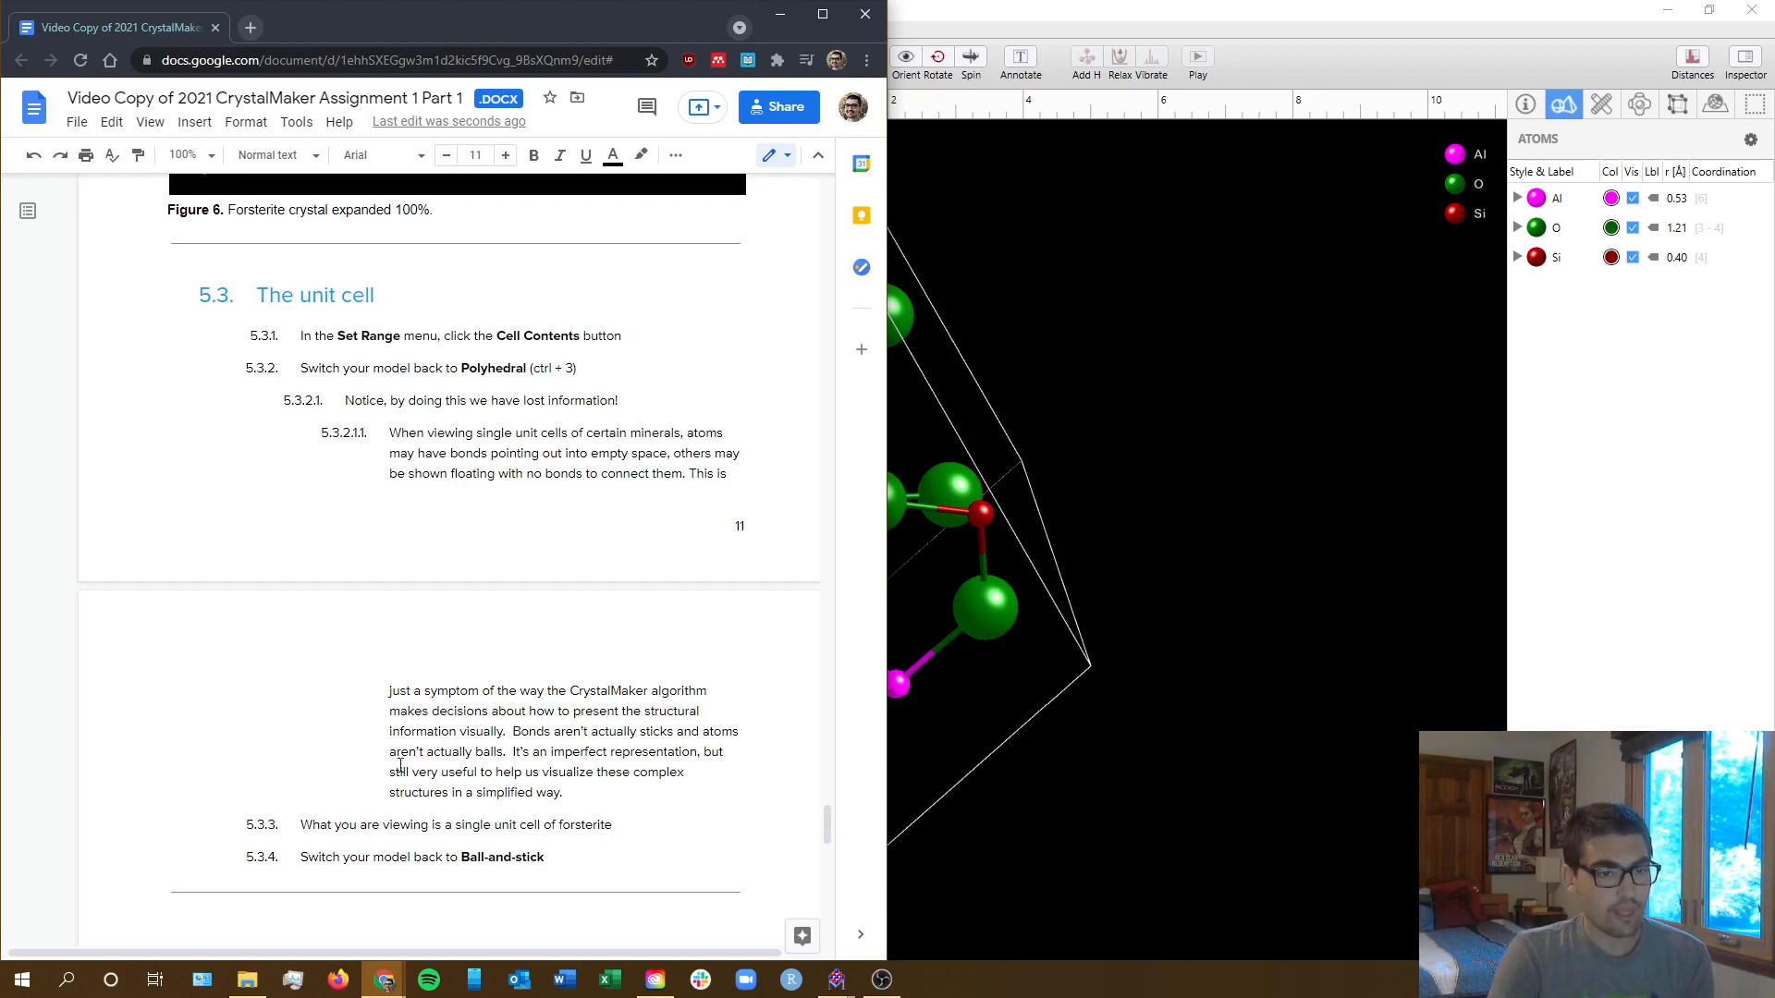
pyautogui.moveTo(588, 790); pyautogui.dragTo(387, 433)
pyautogui.click(442, 453)
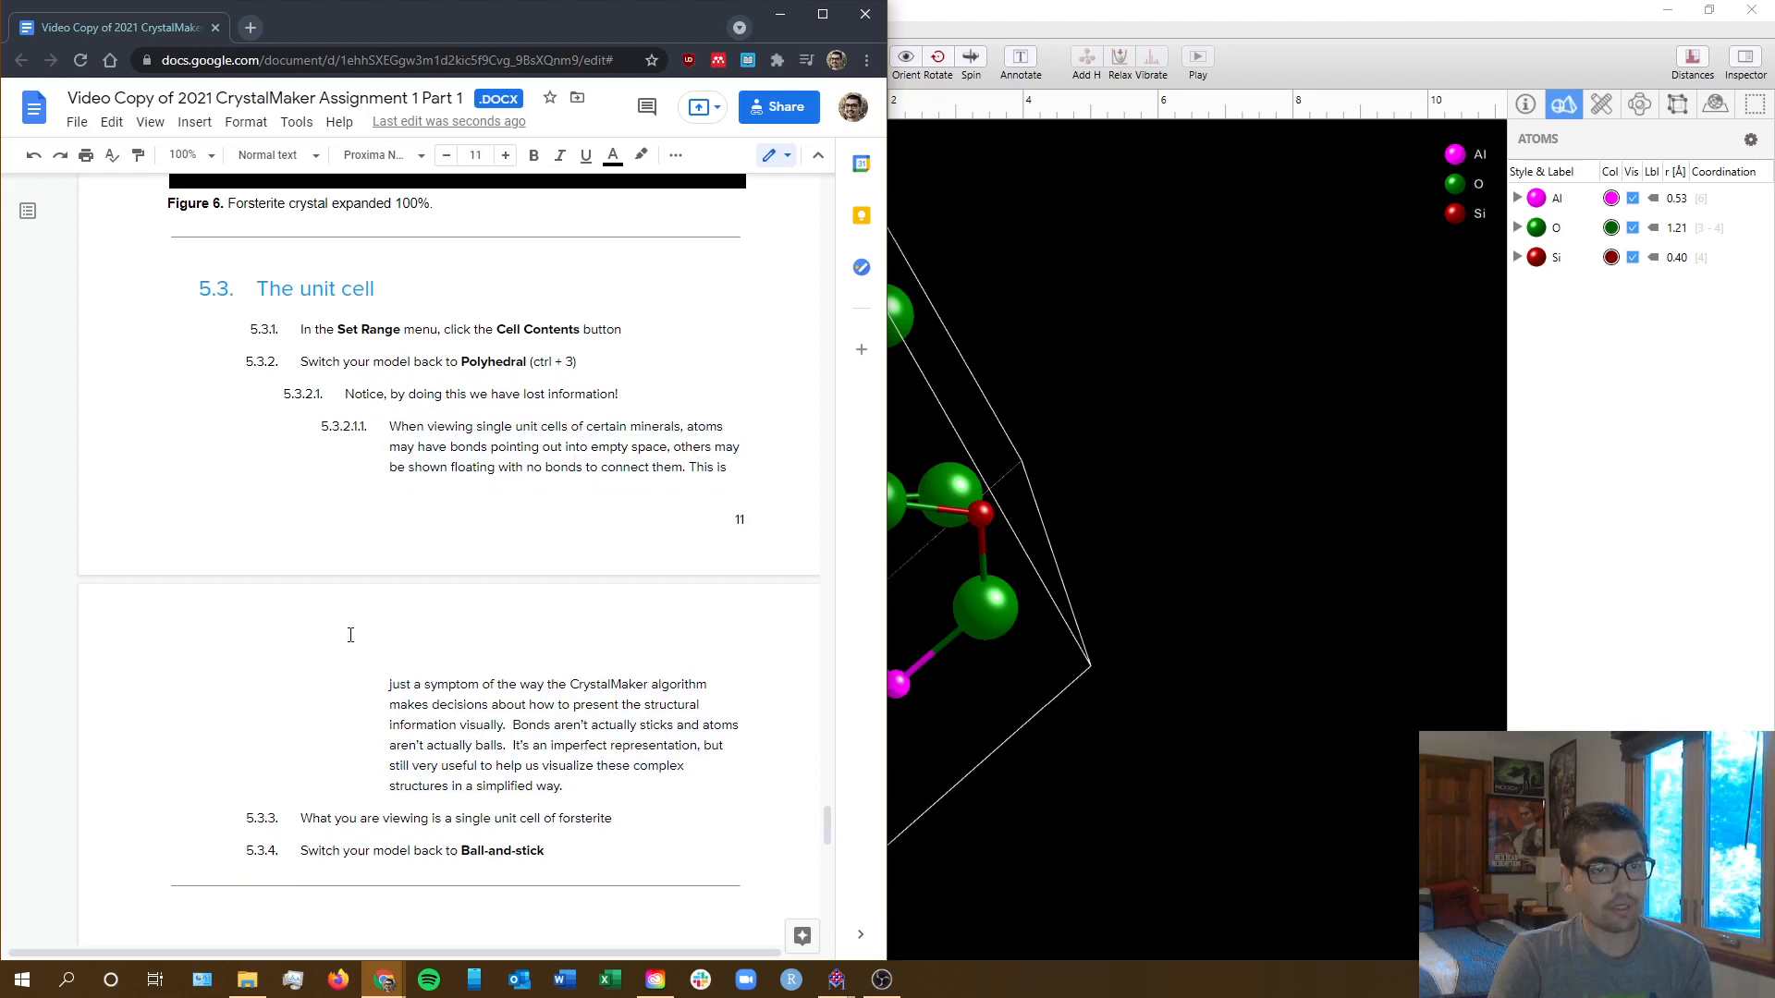
pyautogui.scroll(-3, 403, 570)
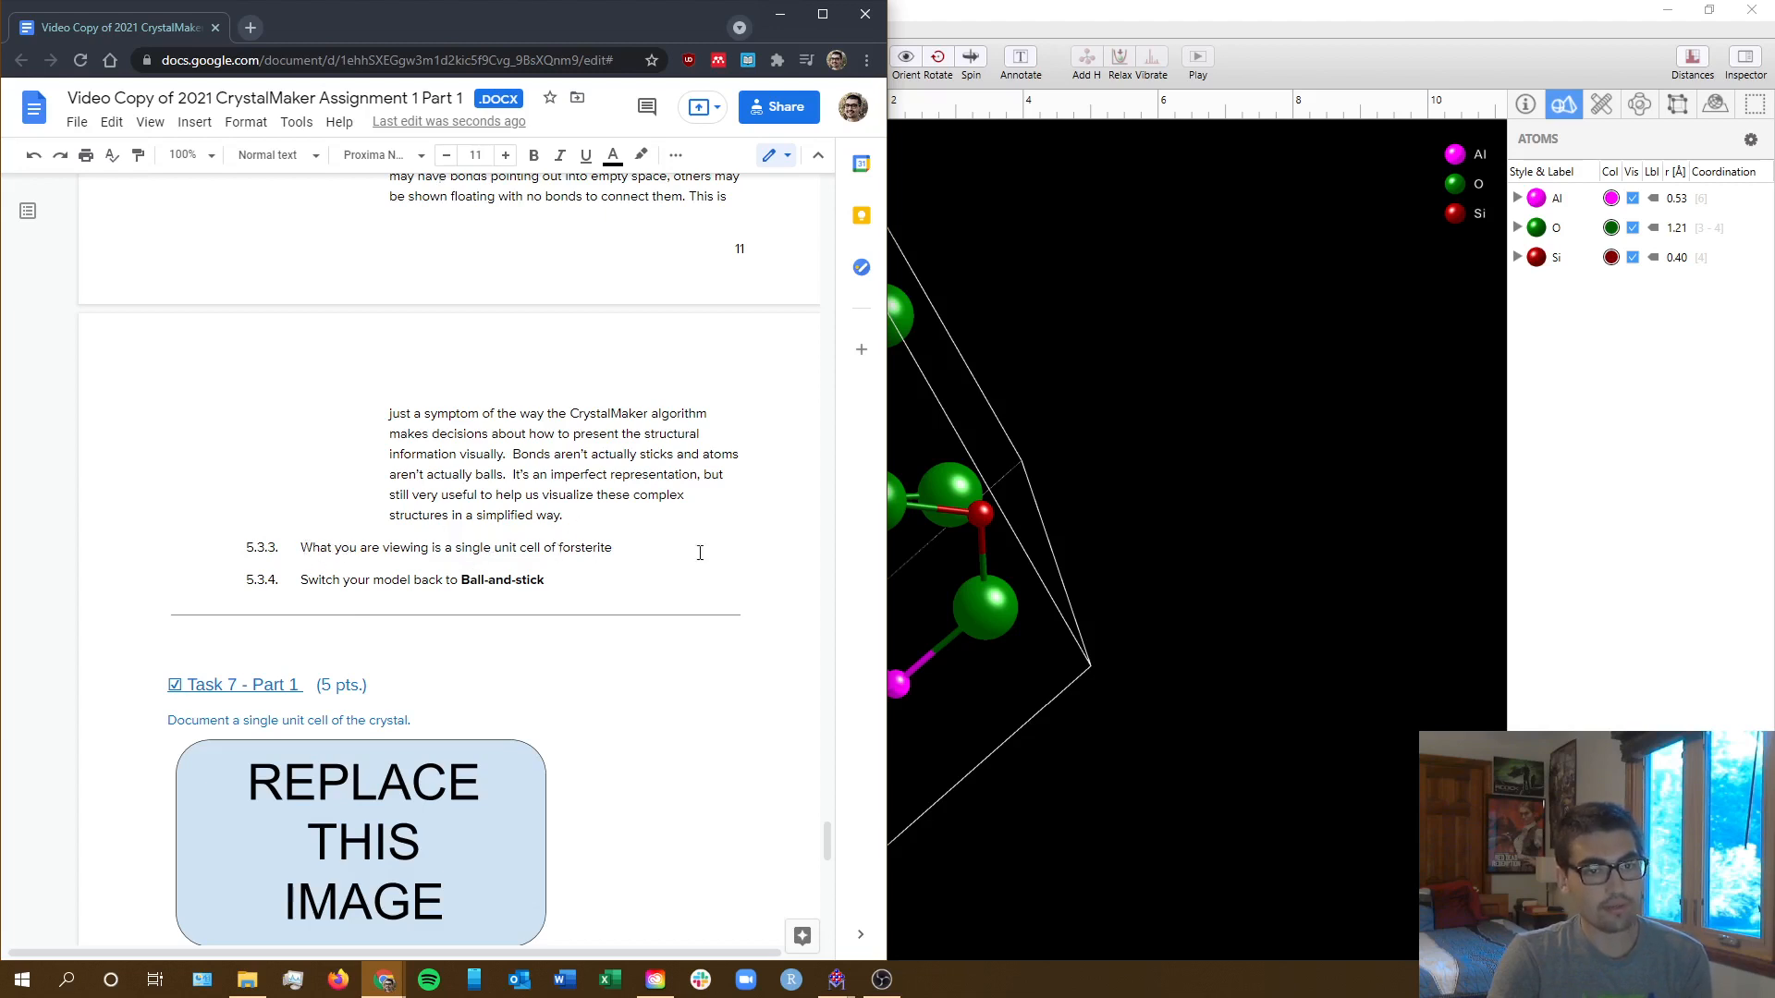
# - Switch to CrystalMaker and rotate the kyanite unit cell to an oblique view showing the whole cell outline and its atoms
pyautogui.click(1171, 729)
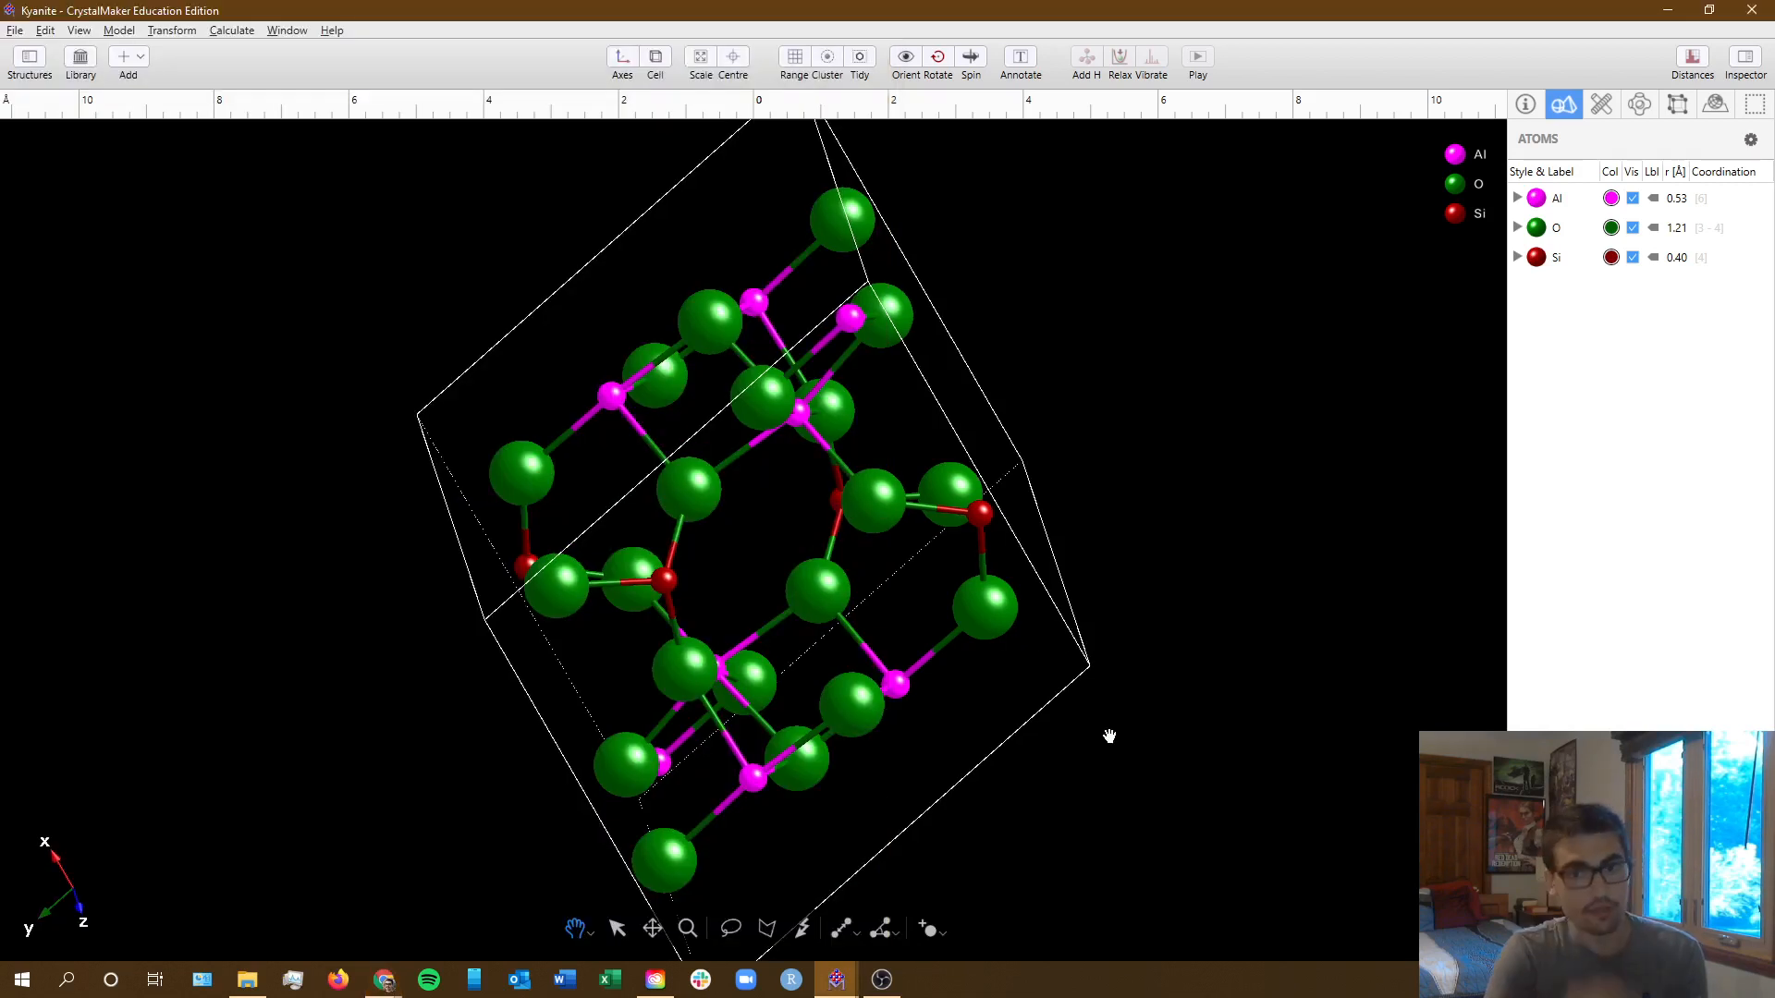
pyautogui.moveTo(962, 634); pyautogui.dragTo(610, 526)
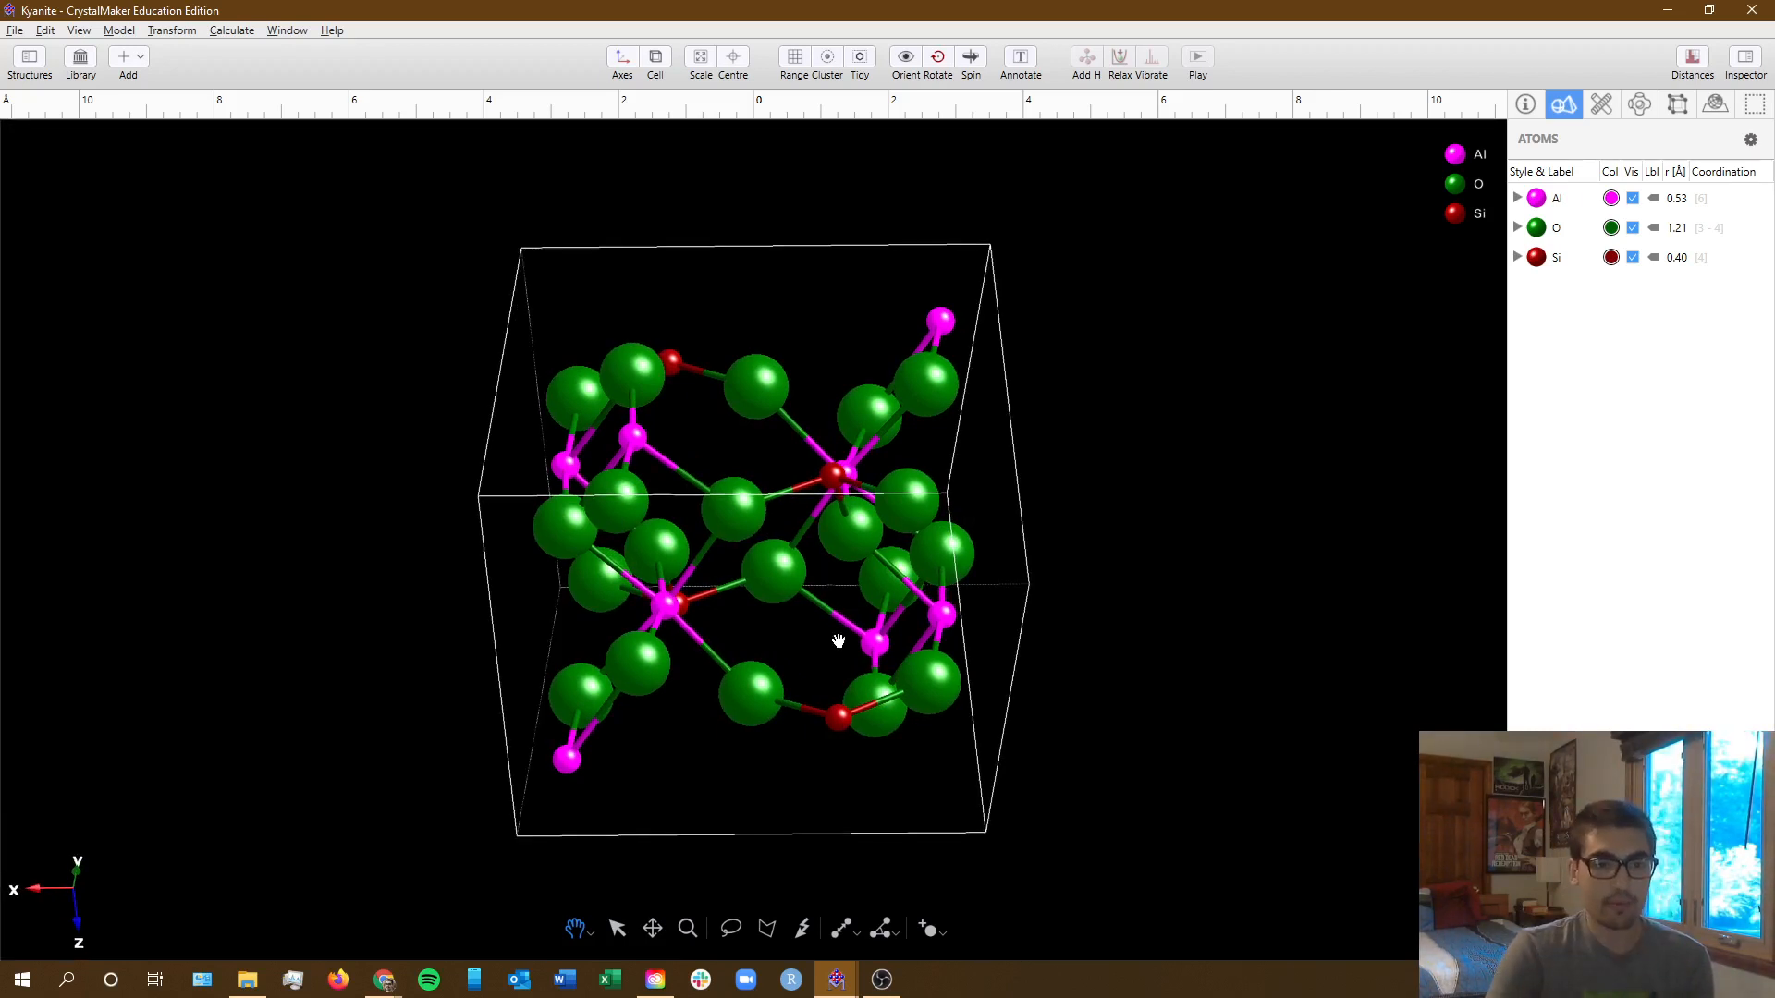
pyautogui.moveTo(849, 693); pyautogui.dragTo(880, 678)
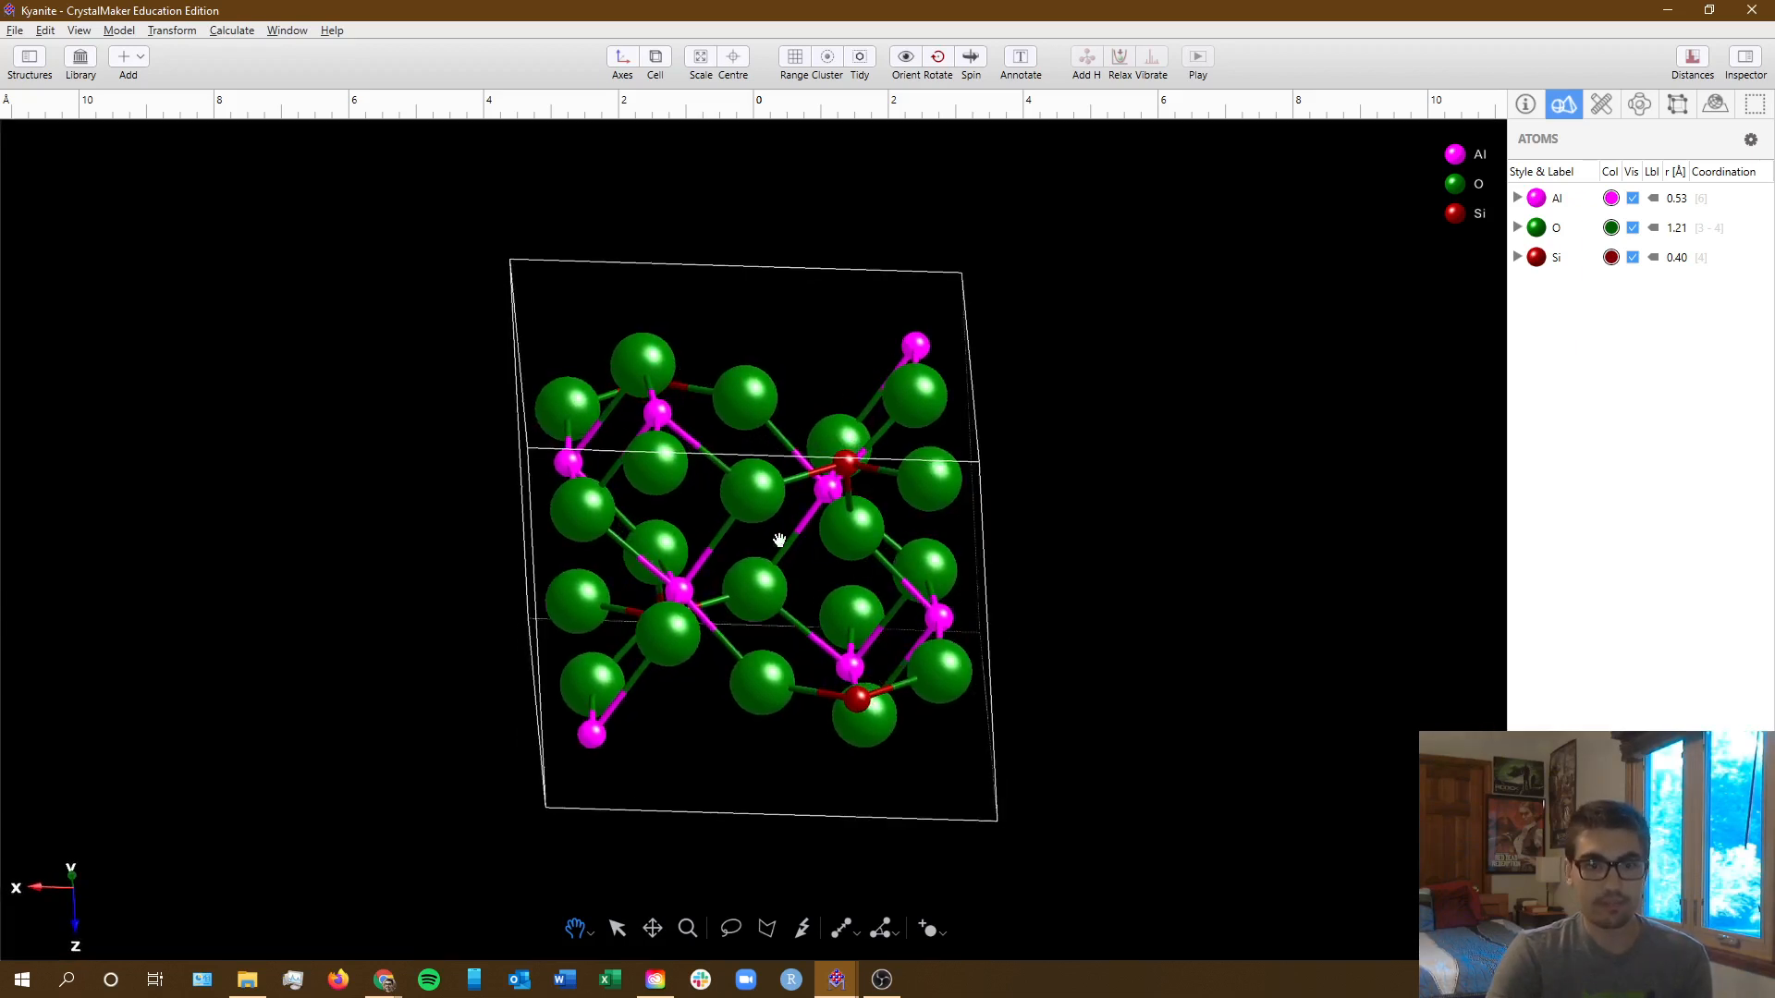
pyautogui.moveTo(779, 539); pyautogui.dragTo(712, 550)
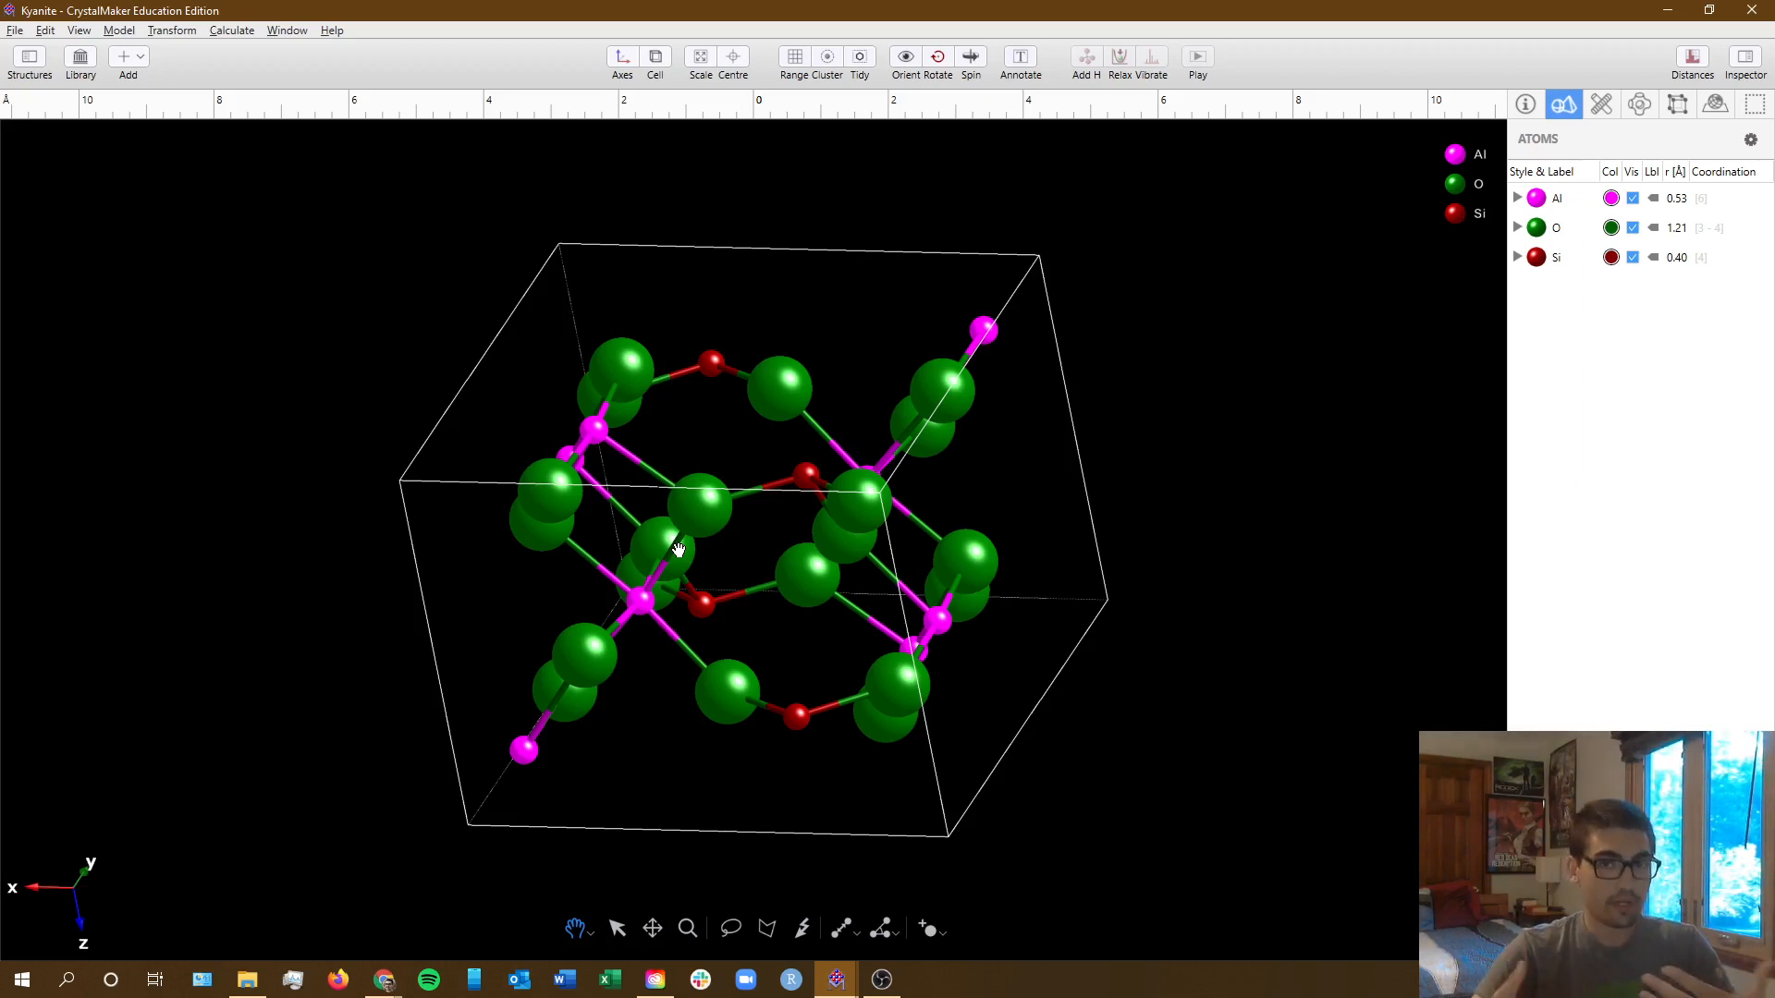
# - Replace the Task 7 Part 1 placeholder in the worksheet with the copied ball-and-stick image of the kyanite unit cell
pyautogui.hotkey('alt', 'Tab')
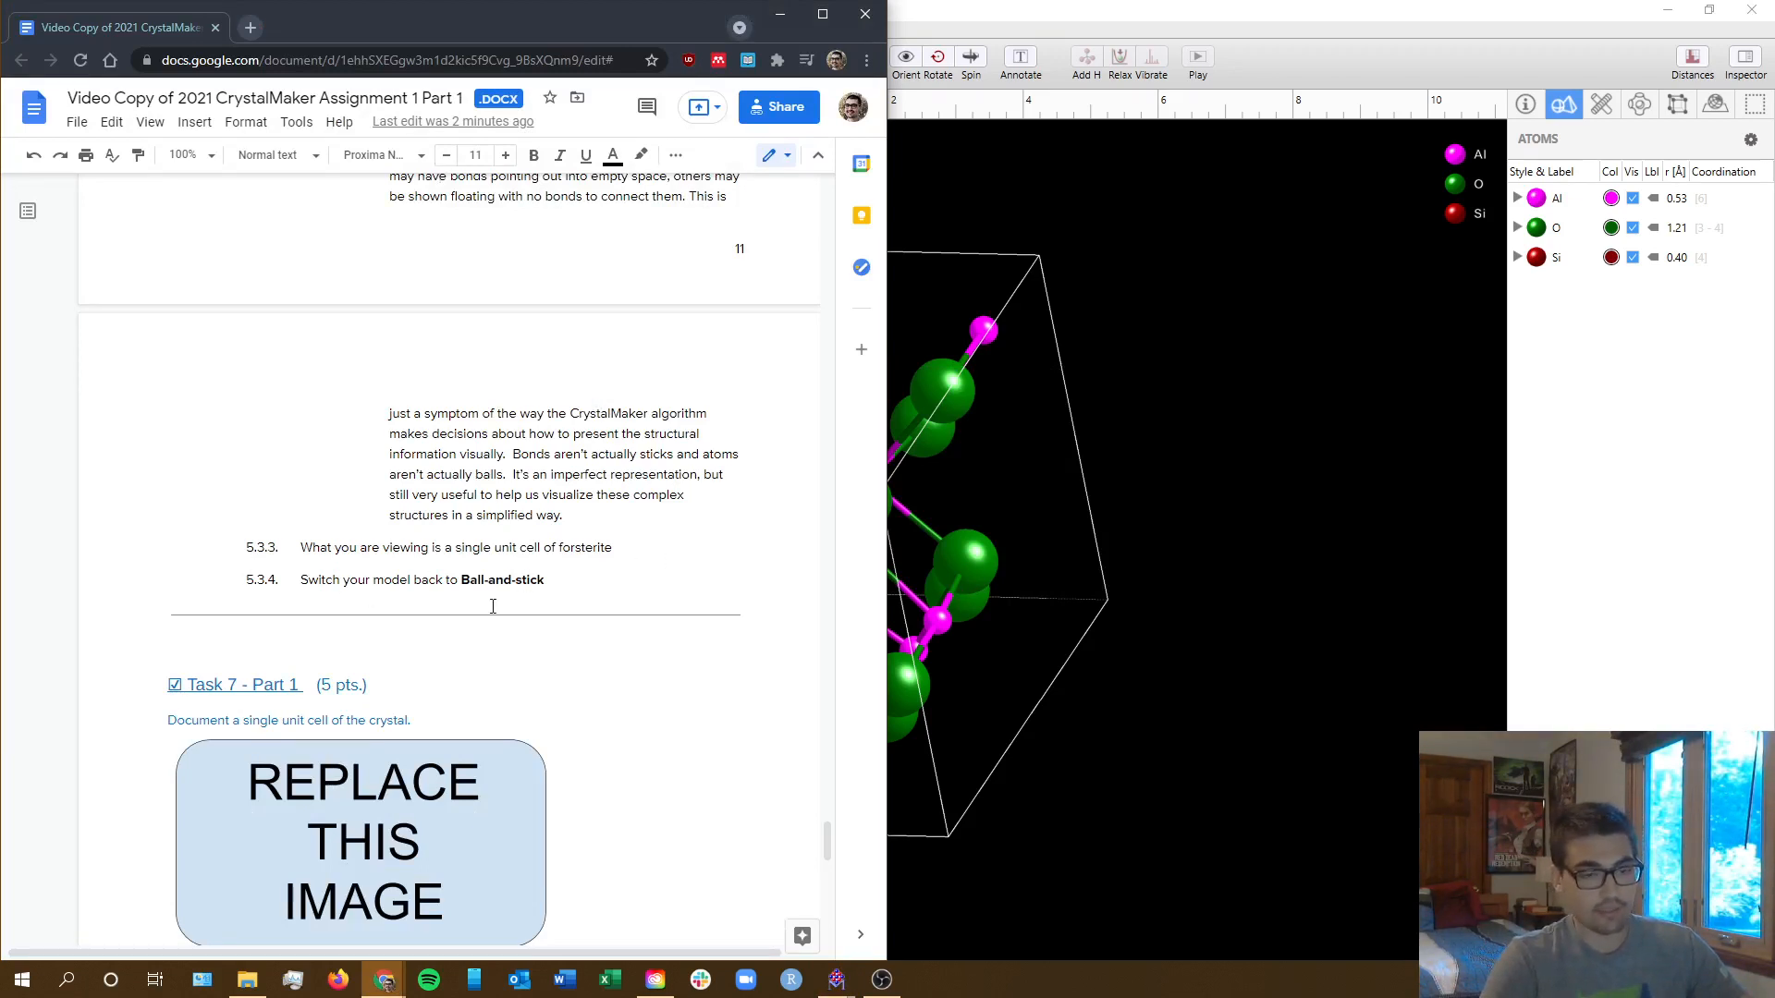
pyautogui.scroll(-3, 493, 607)
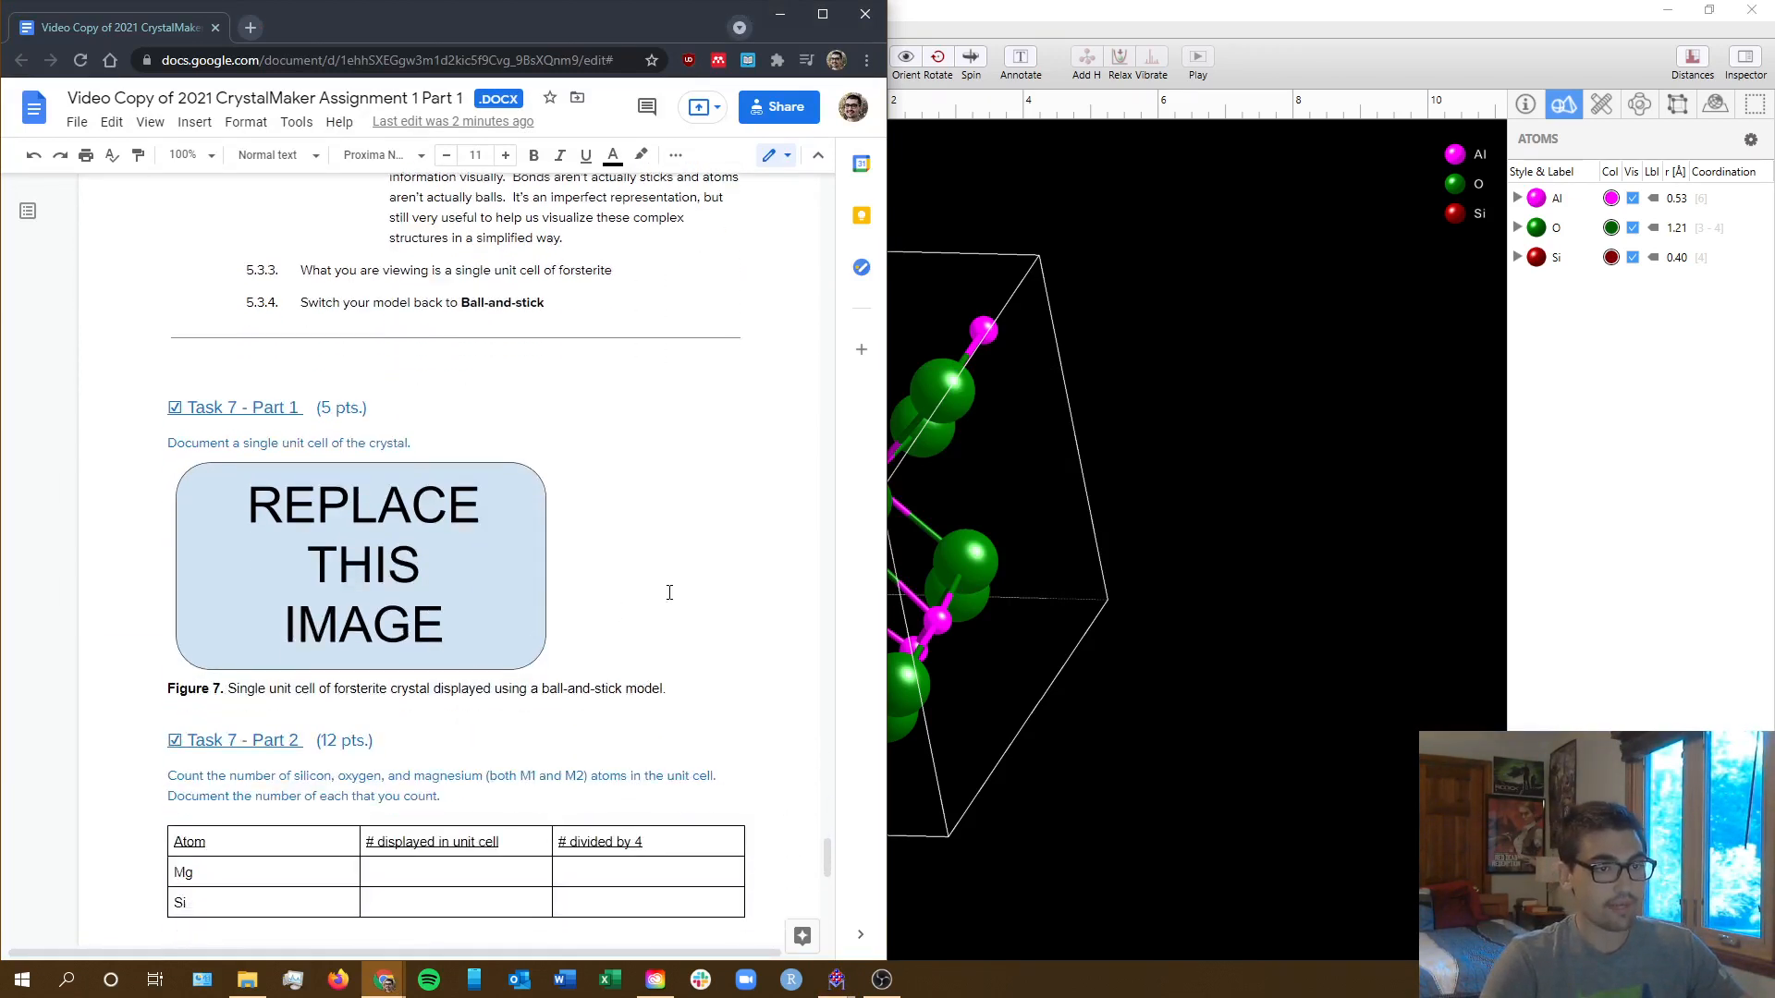
pyautogui.click(1153, 658)
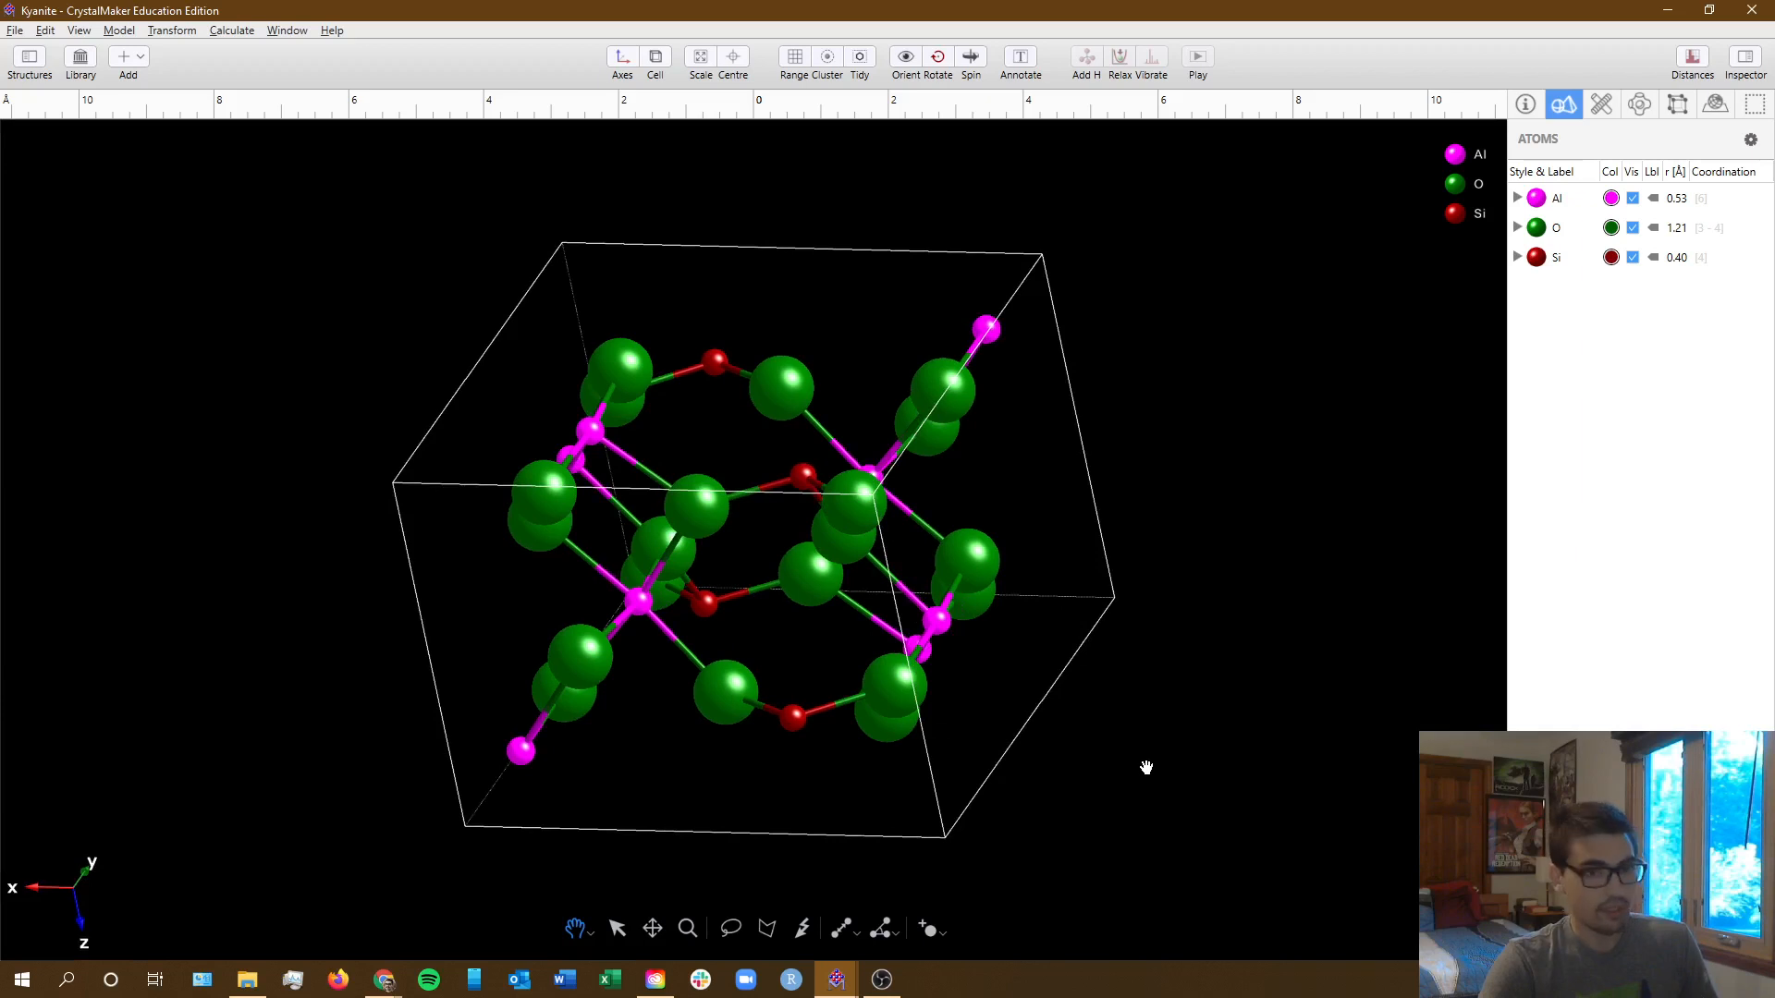
pyautogui.hotkey('alt', 'Tab')
pyautogui.click(480, 582)
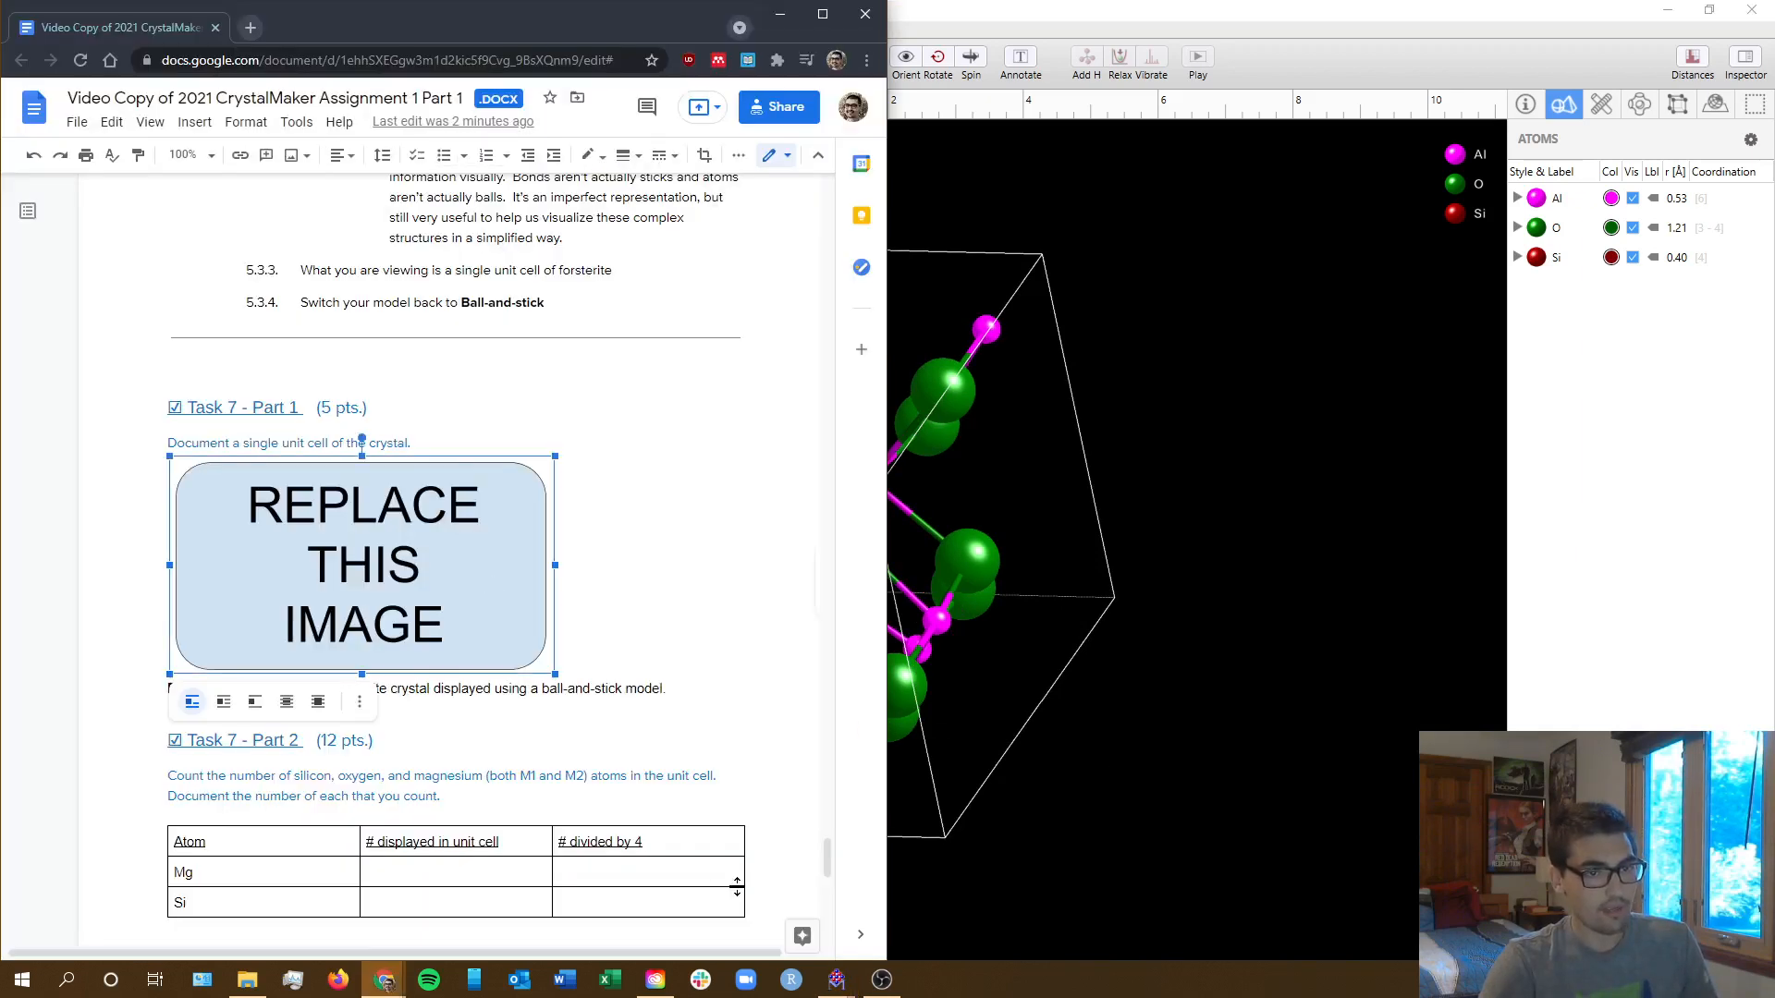
pyautogui.hotkey('ctrl', 'v')
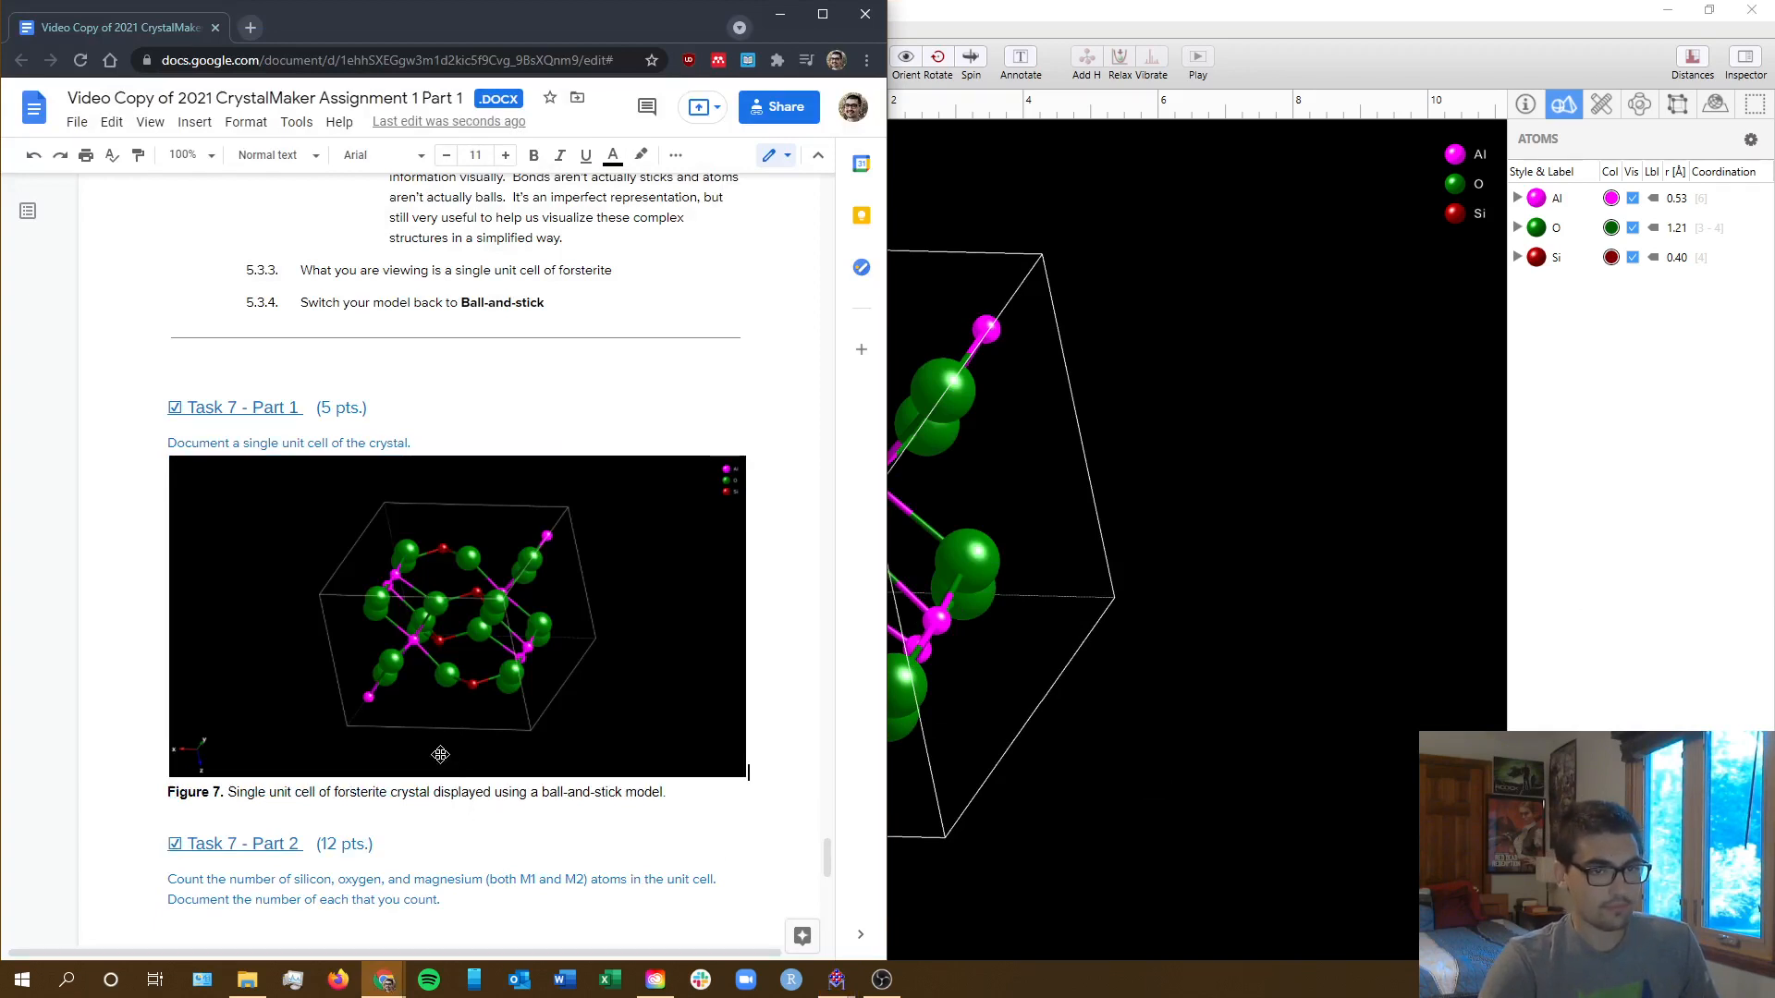
# - Read the Task 7 Part 2 instructions and examine the atom count table's rows and columns
pyautogui.scroll(-4, 467, 801)
pyautogui.scroll(-1, 149, 459)
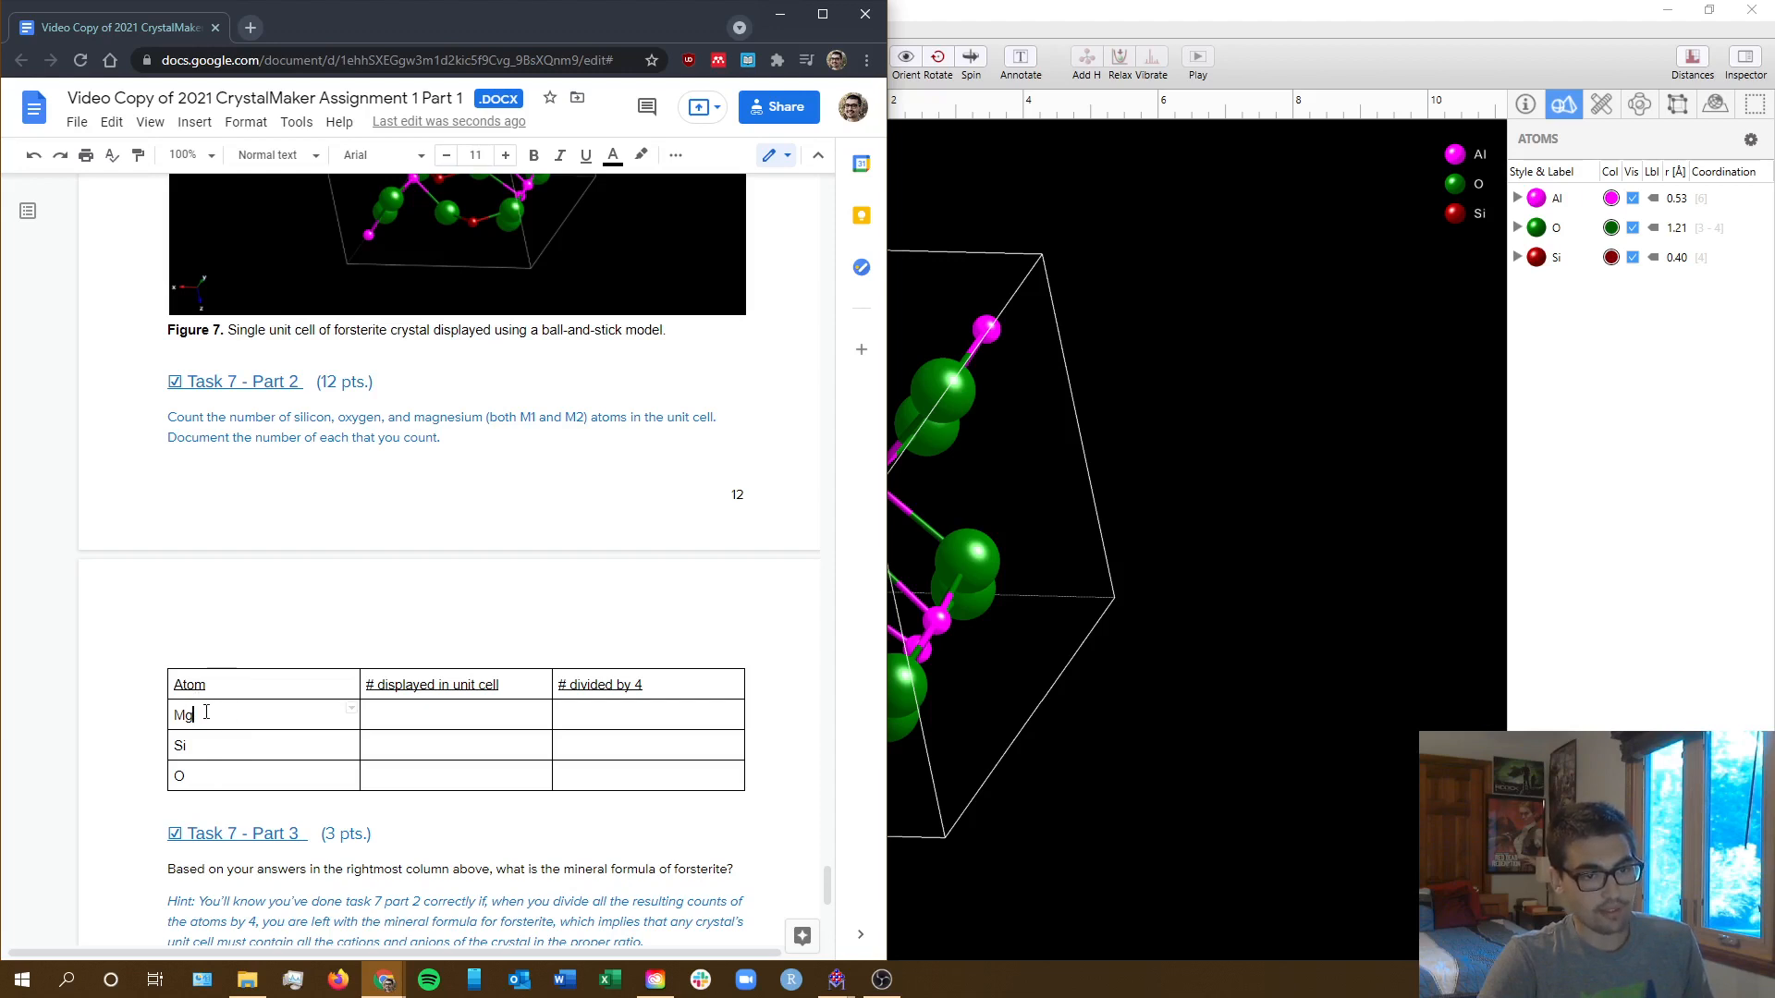
pyautogui.doubleClick(385, 717)
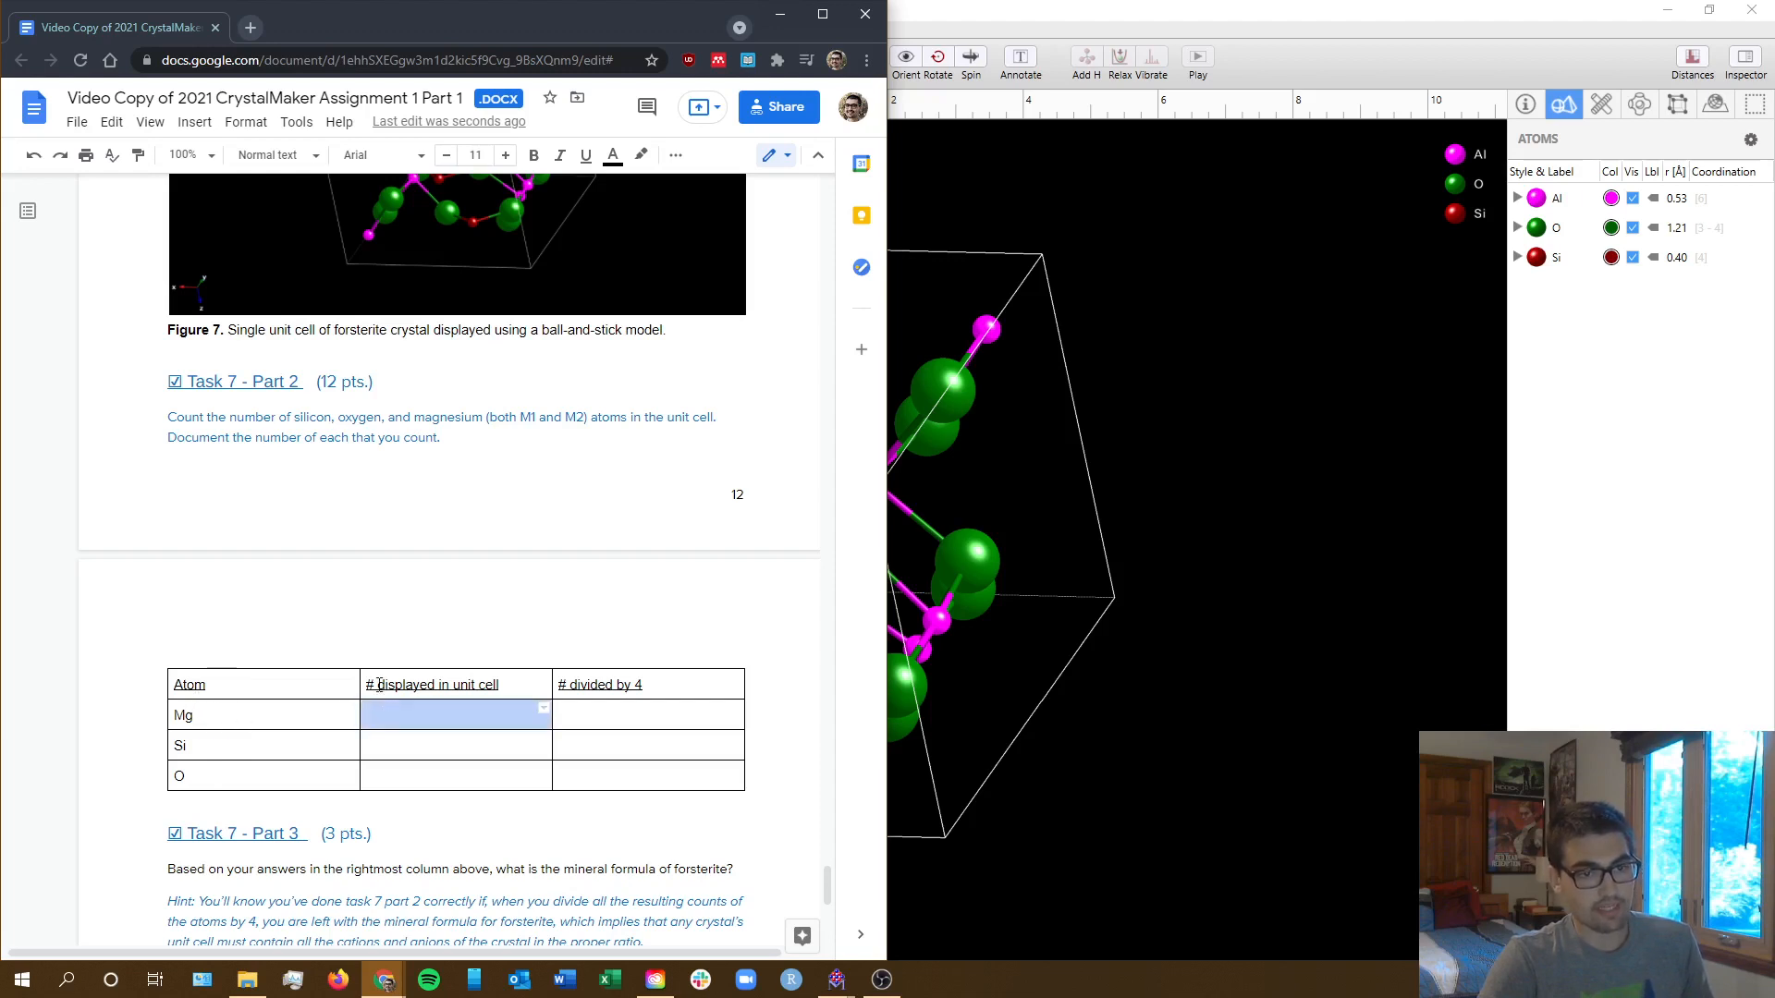
pyautogui.click(378, 684)
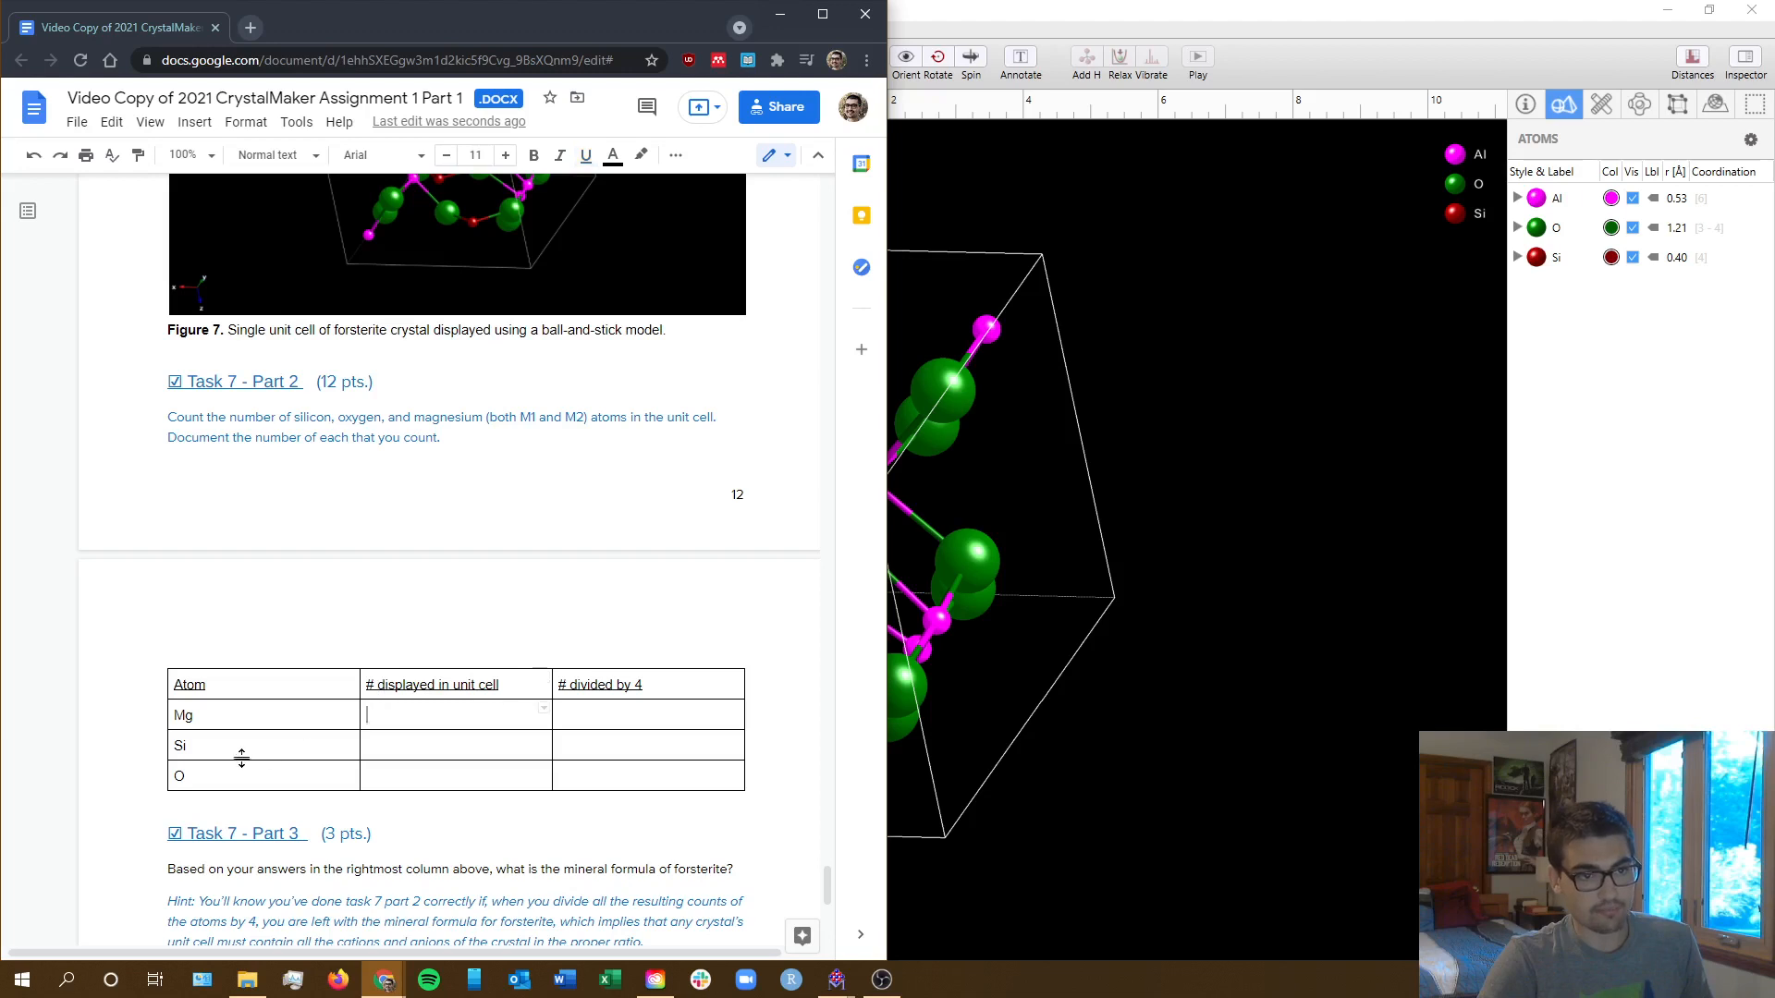
pyautogui.click(308, 778)
pyautogui.doubleClick(434, 789)
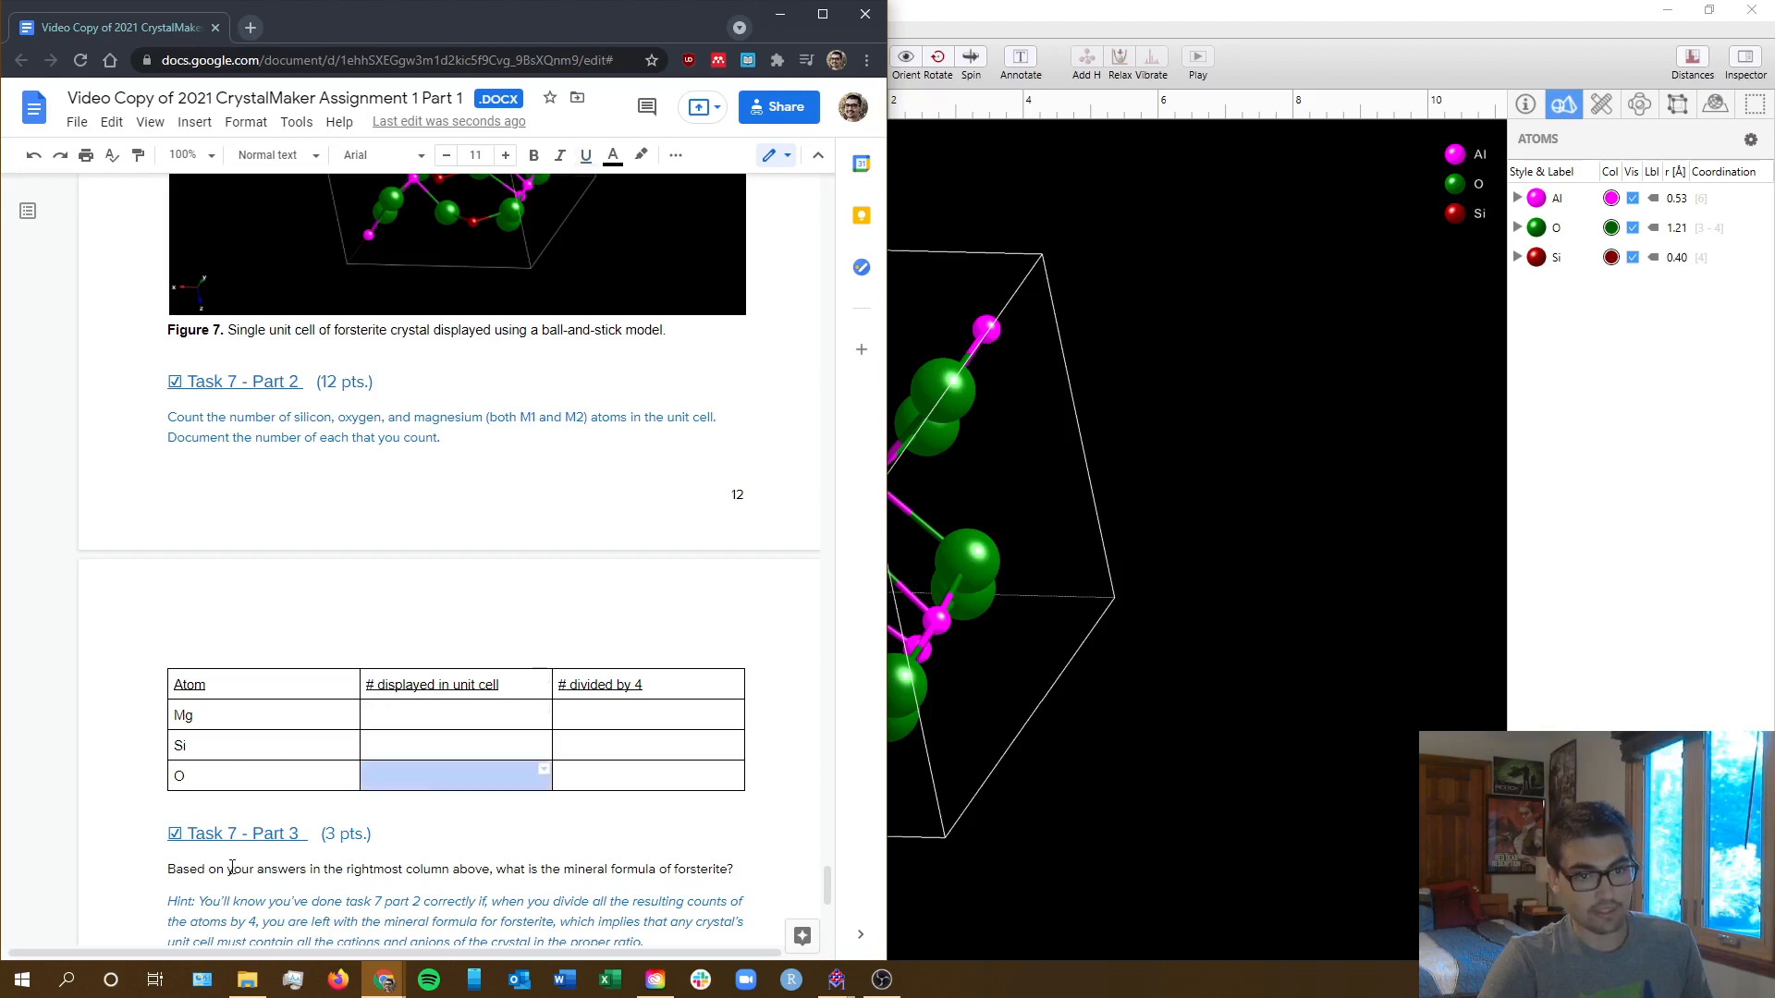
pyautogui.click(403, 787)
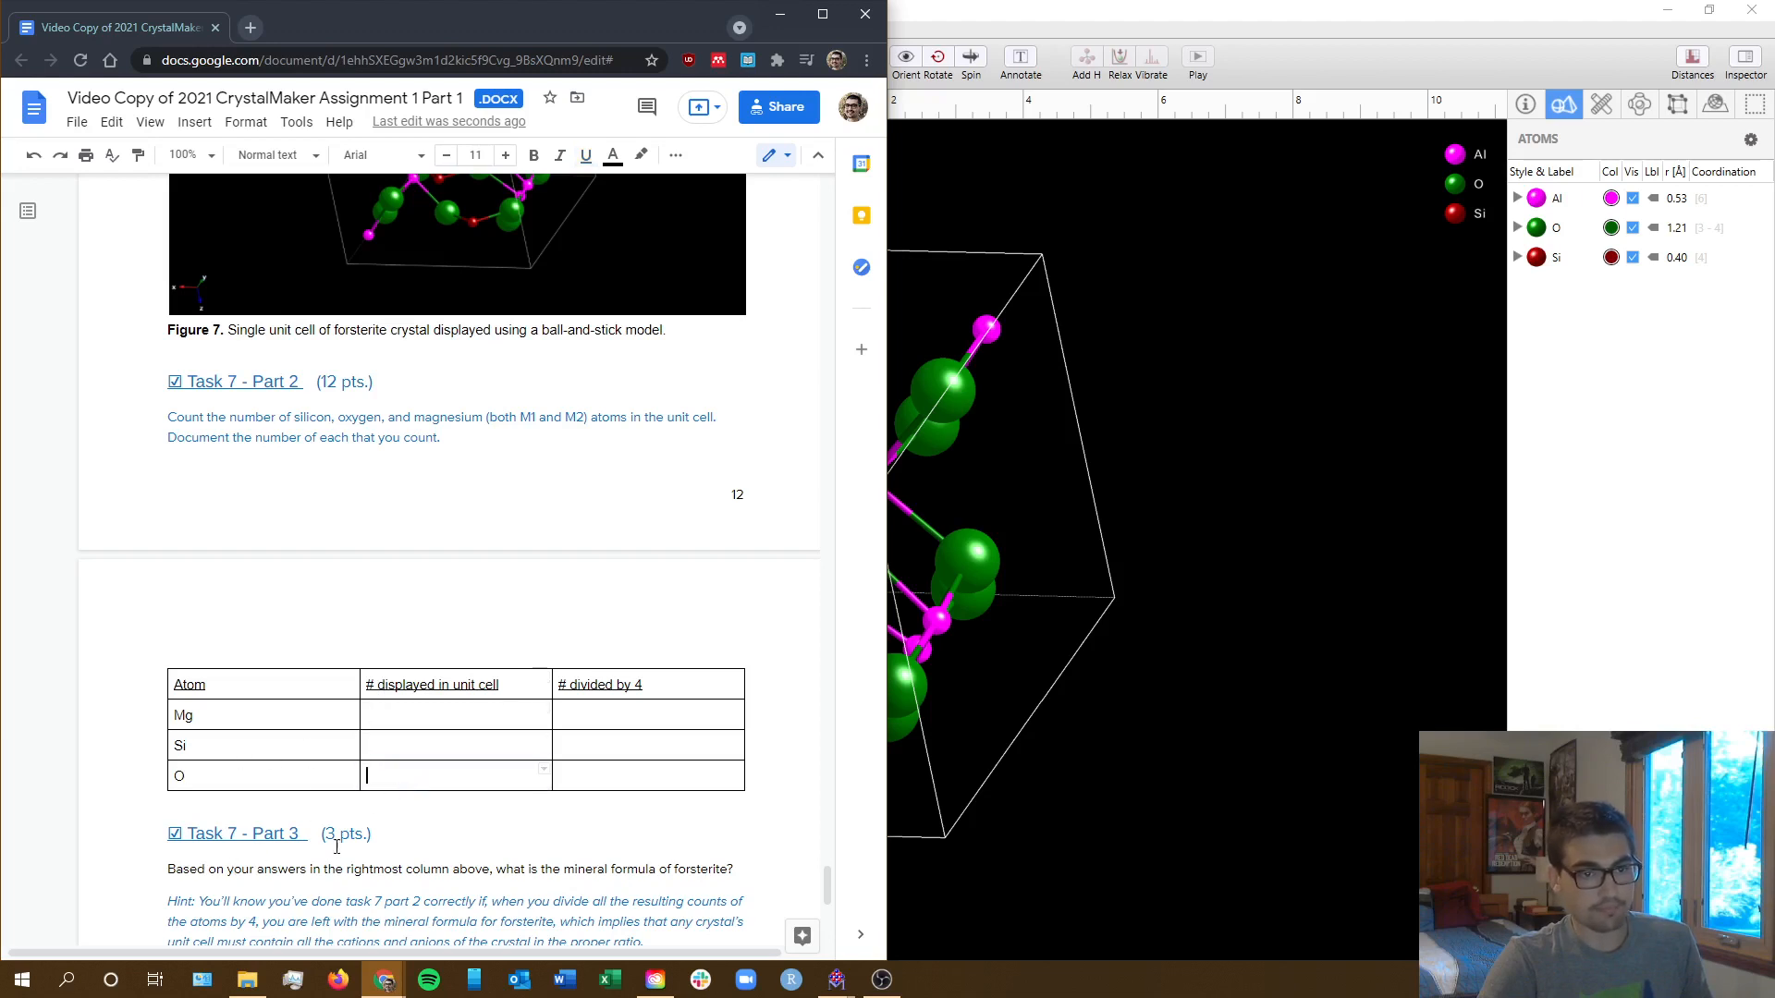
# - Replace the Mg label in the first atom row of the Task 7 table with Al
pyautogui.click(208, 725)
pyautogui.press('BackSpace')
pyautogui.press('BackSpace')
pyautogui.write('A')
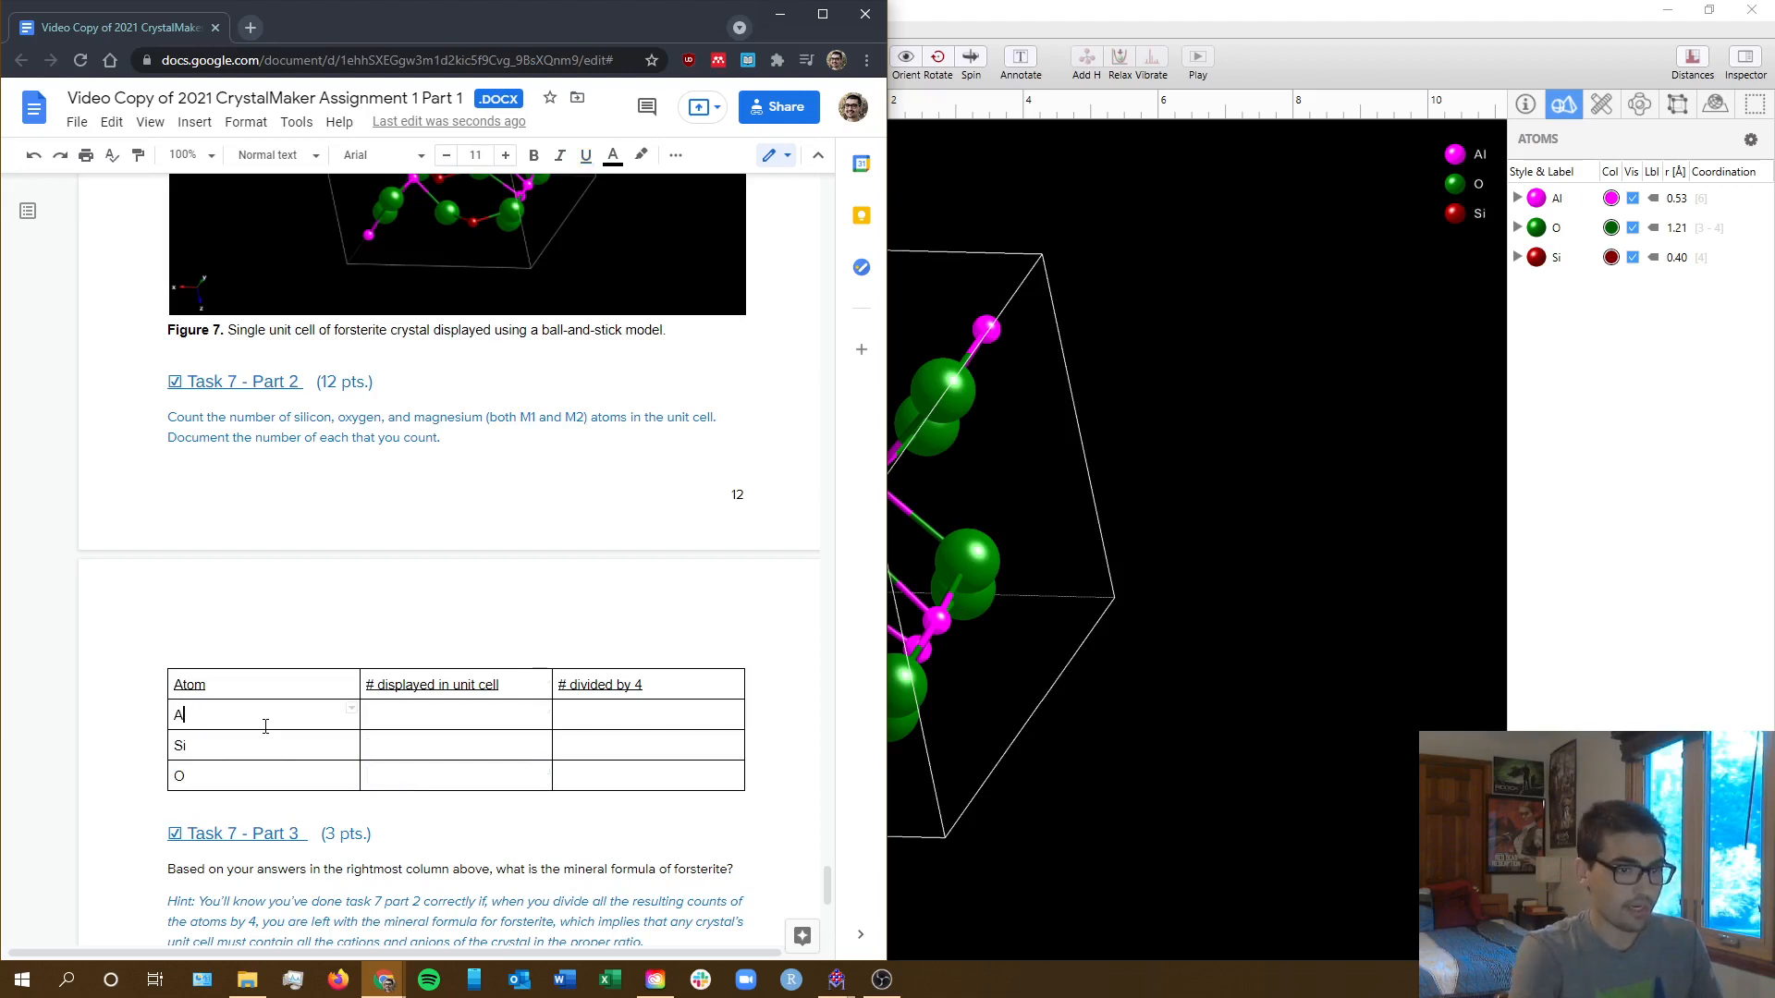
pyautogui.write('l')
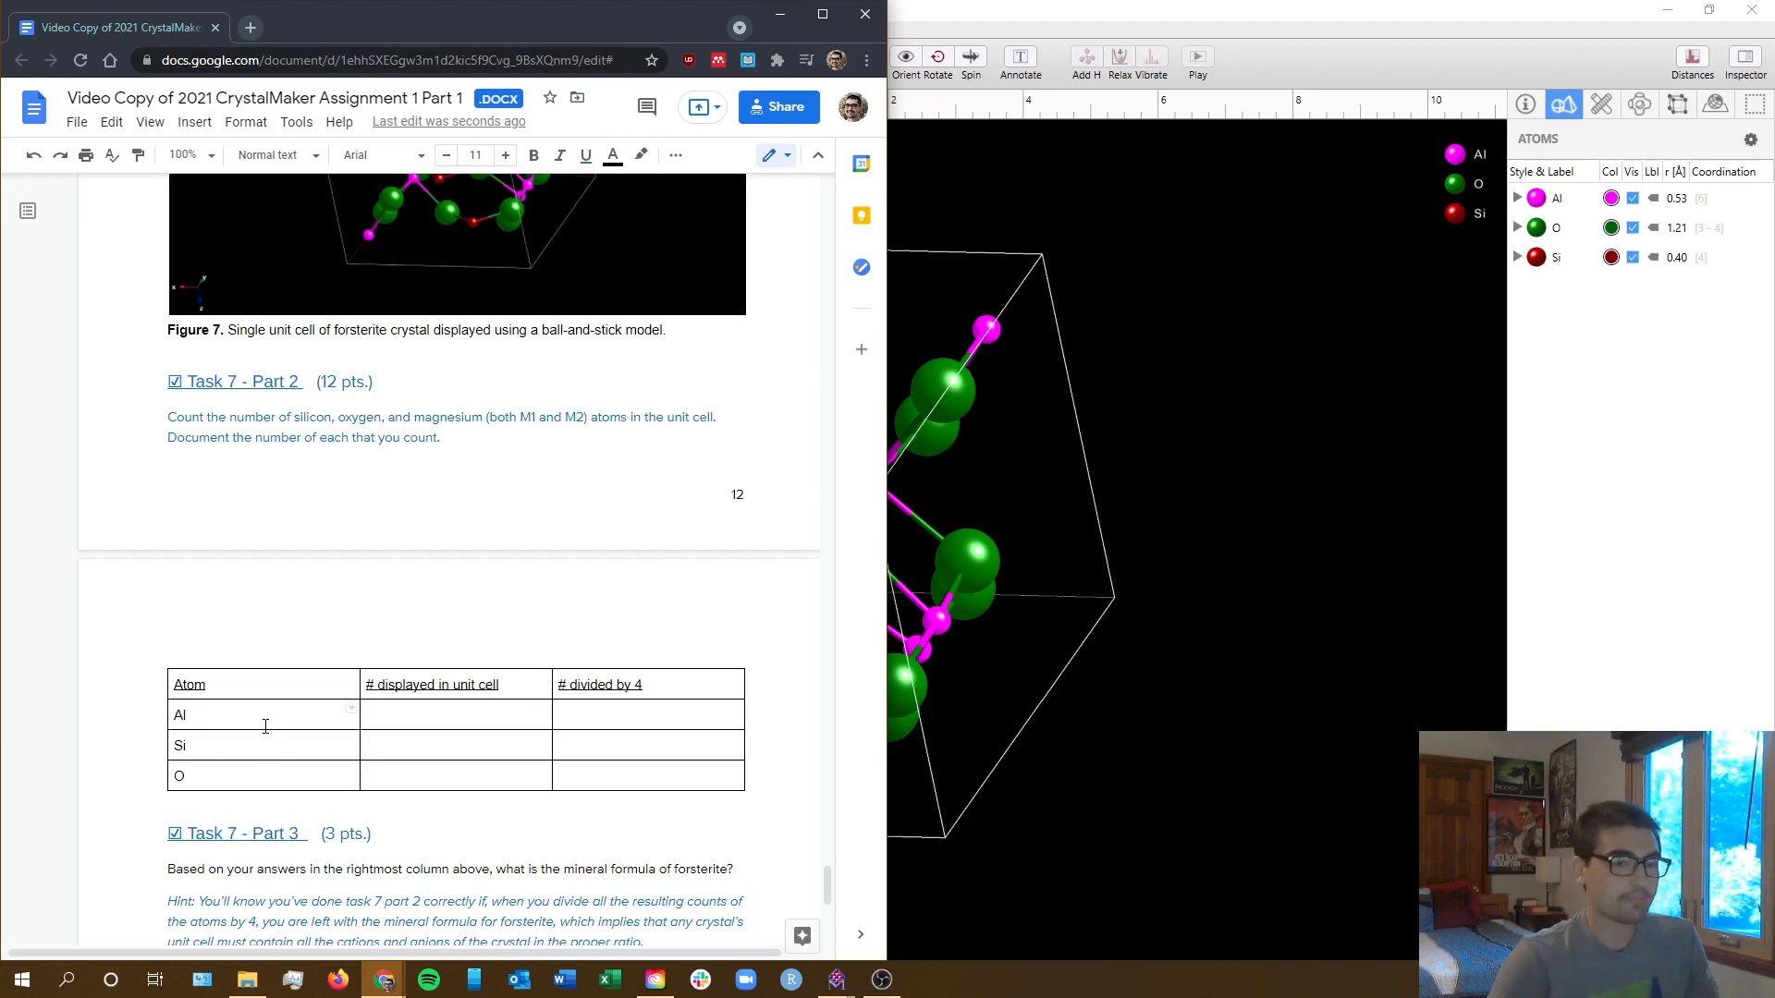
# - Switch to CrystalMaker, hide the Si and O atoms, and rotate the kyanite unit cell so the Al atoms can be counted
pyautogui.click(1083, 664)
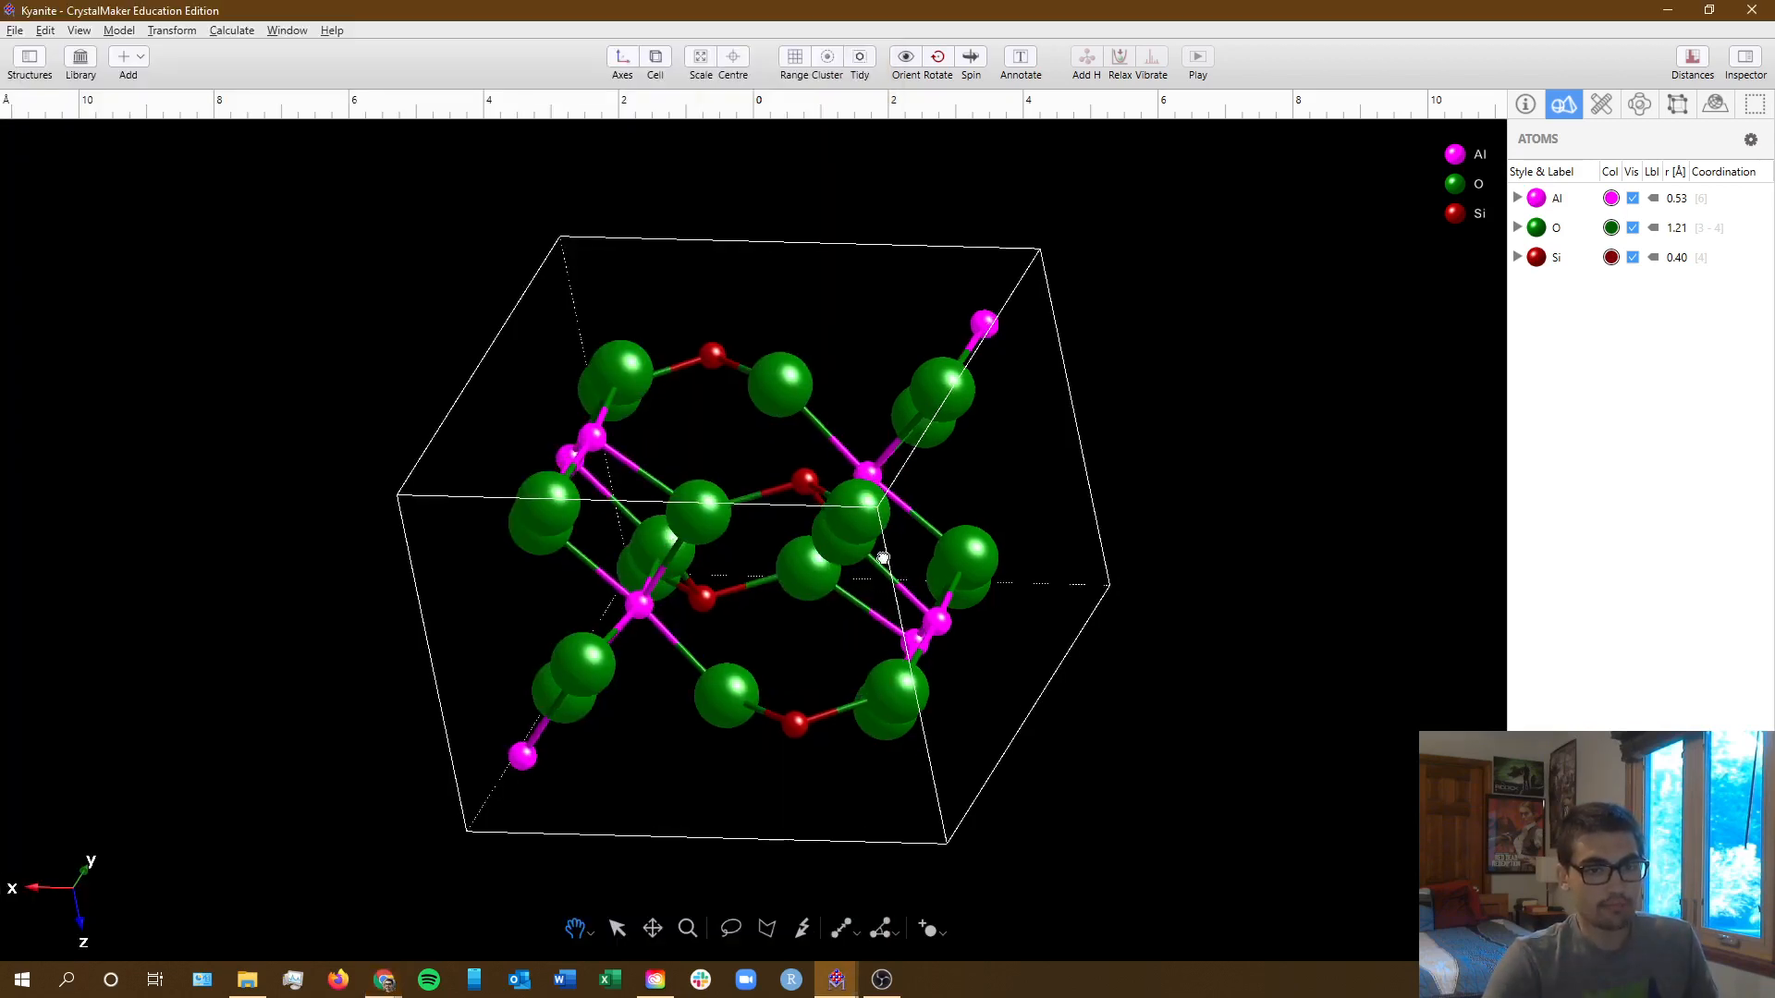
pyautogui.moveTo(879, 561); pyautogui.dragTo(693, 543)
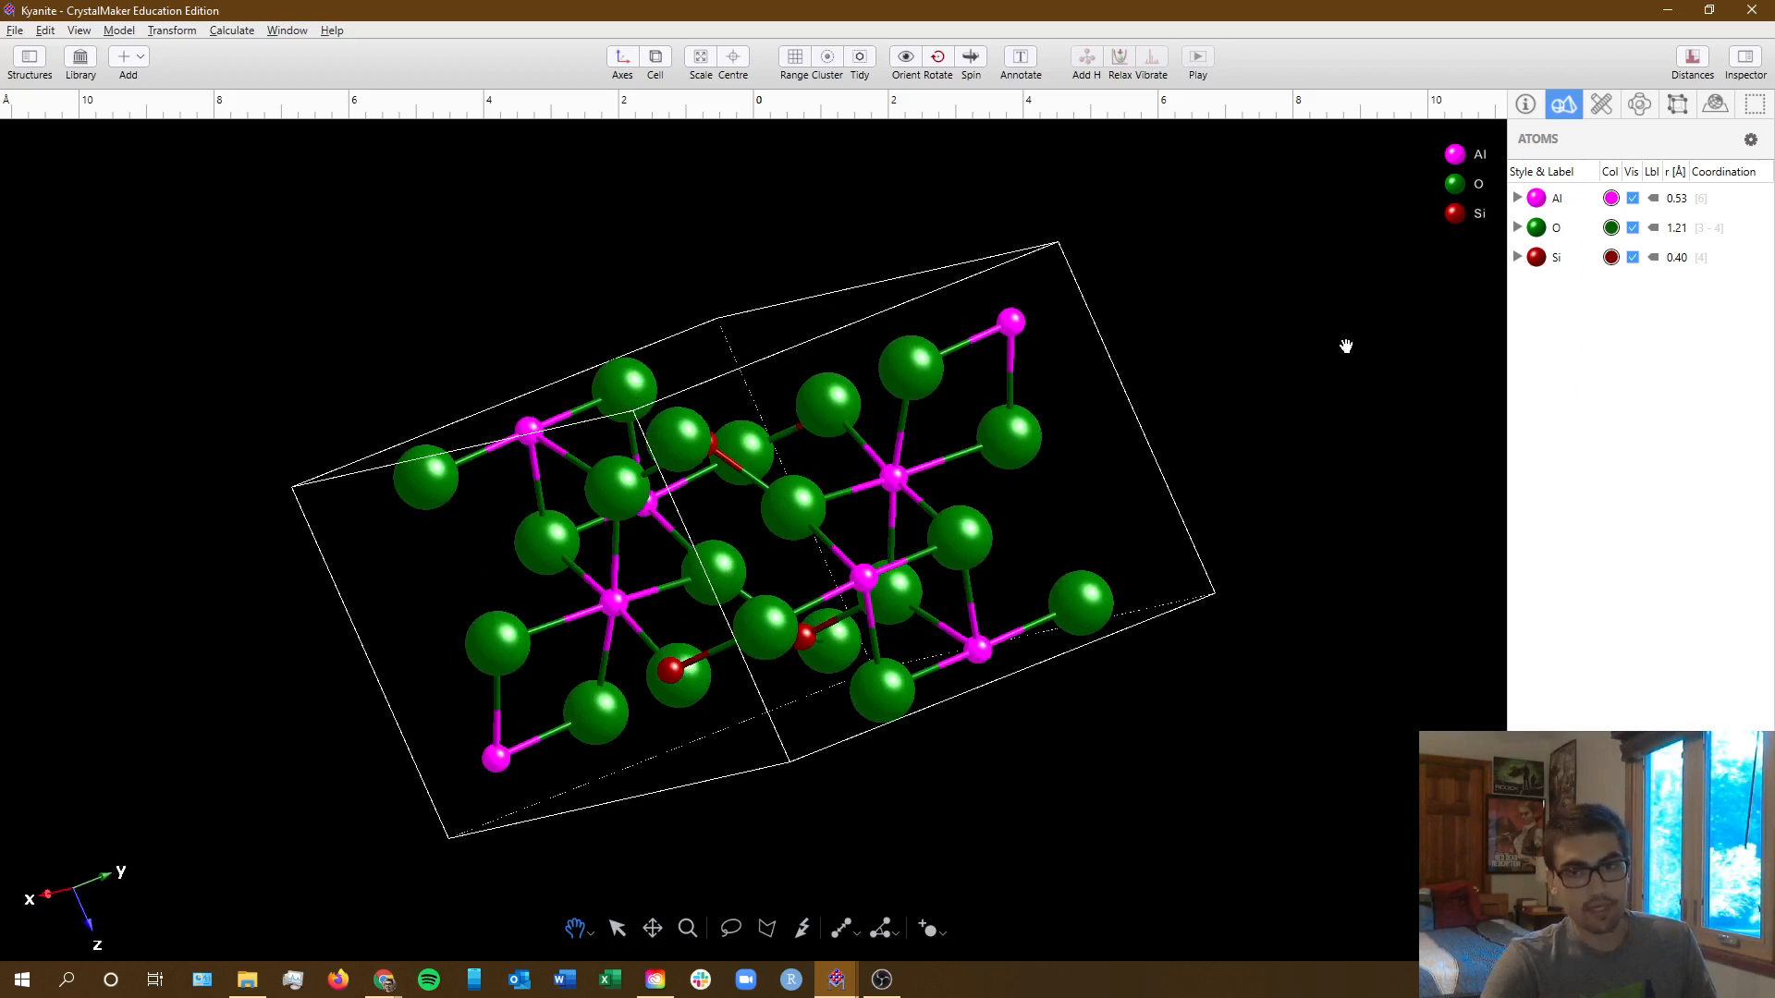
pyautogui.moveTo(1010, 403); pyautogui.dragTo(985, 444)
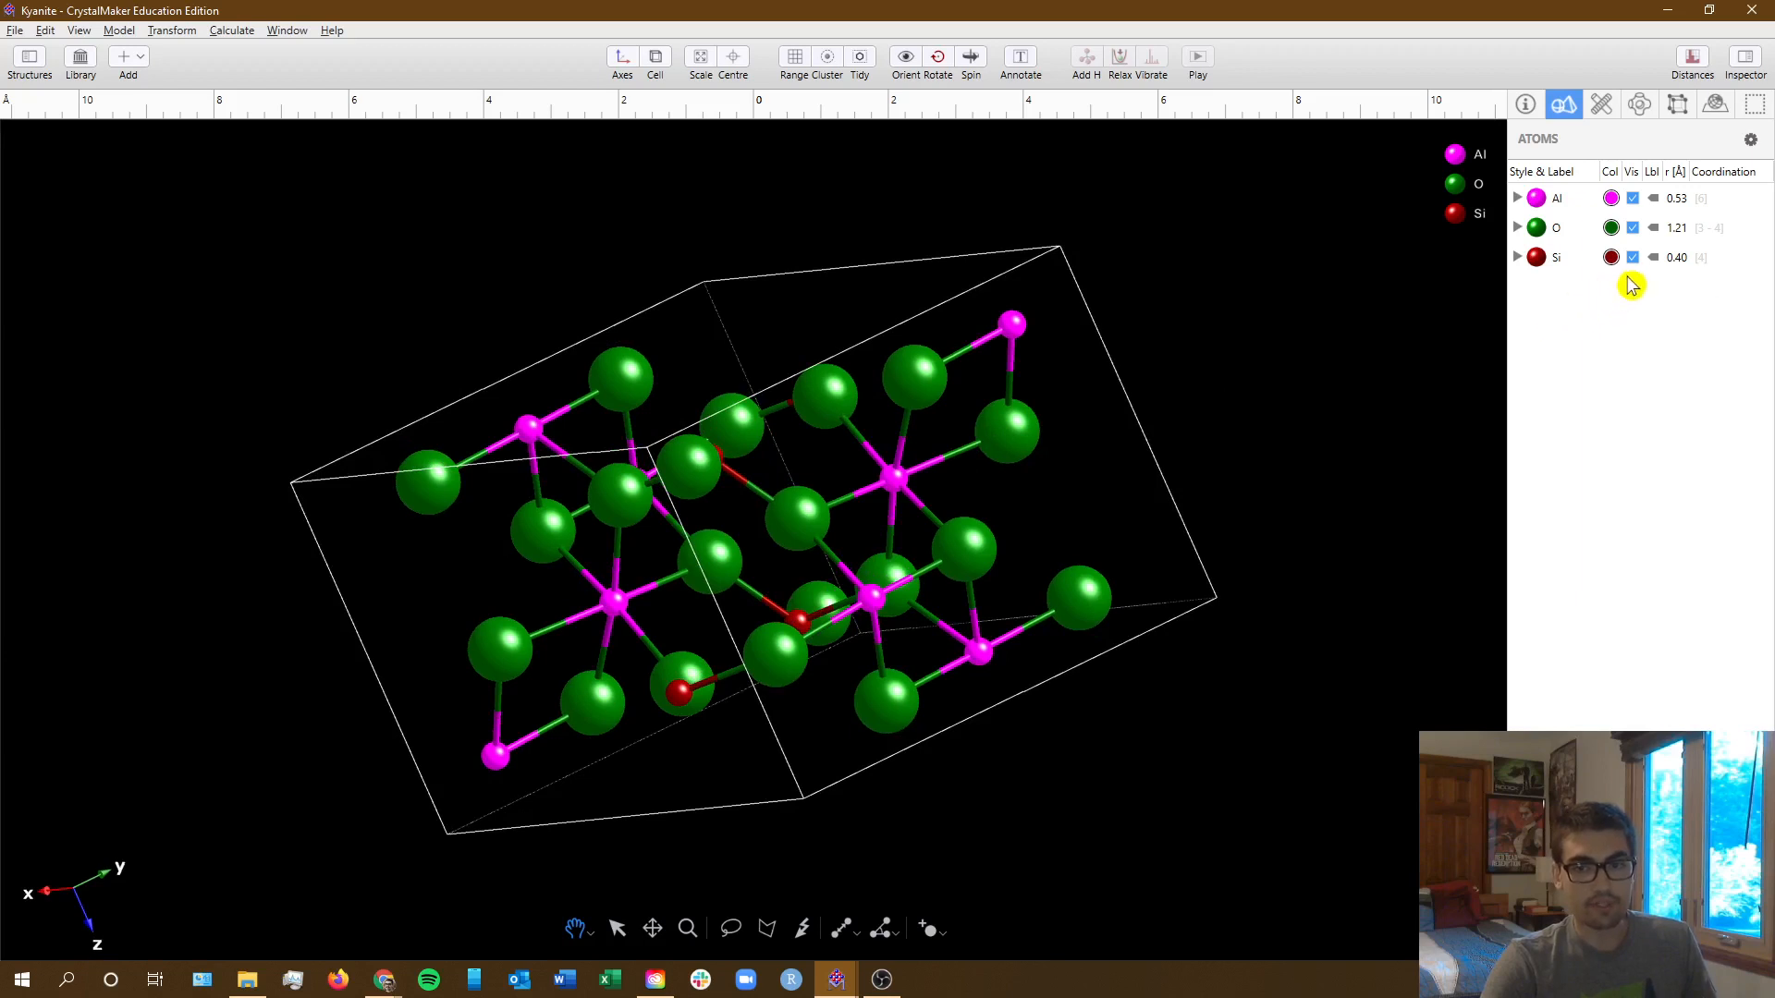
pyautogui.click(1636, 268)
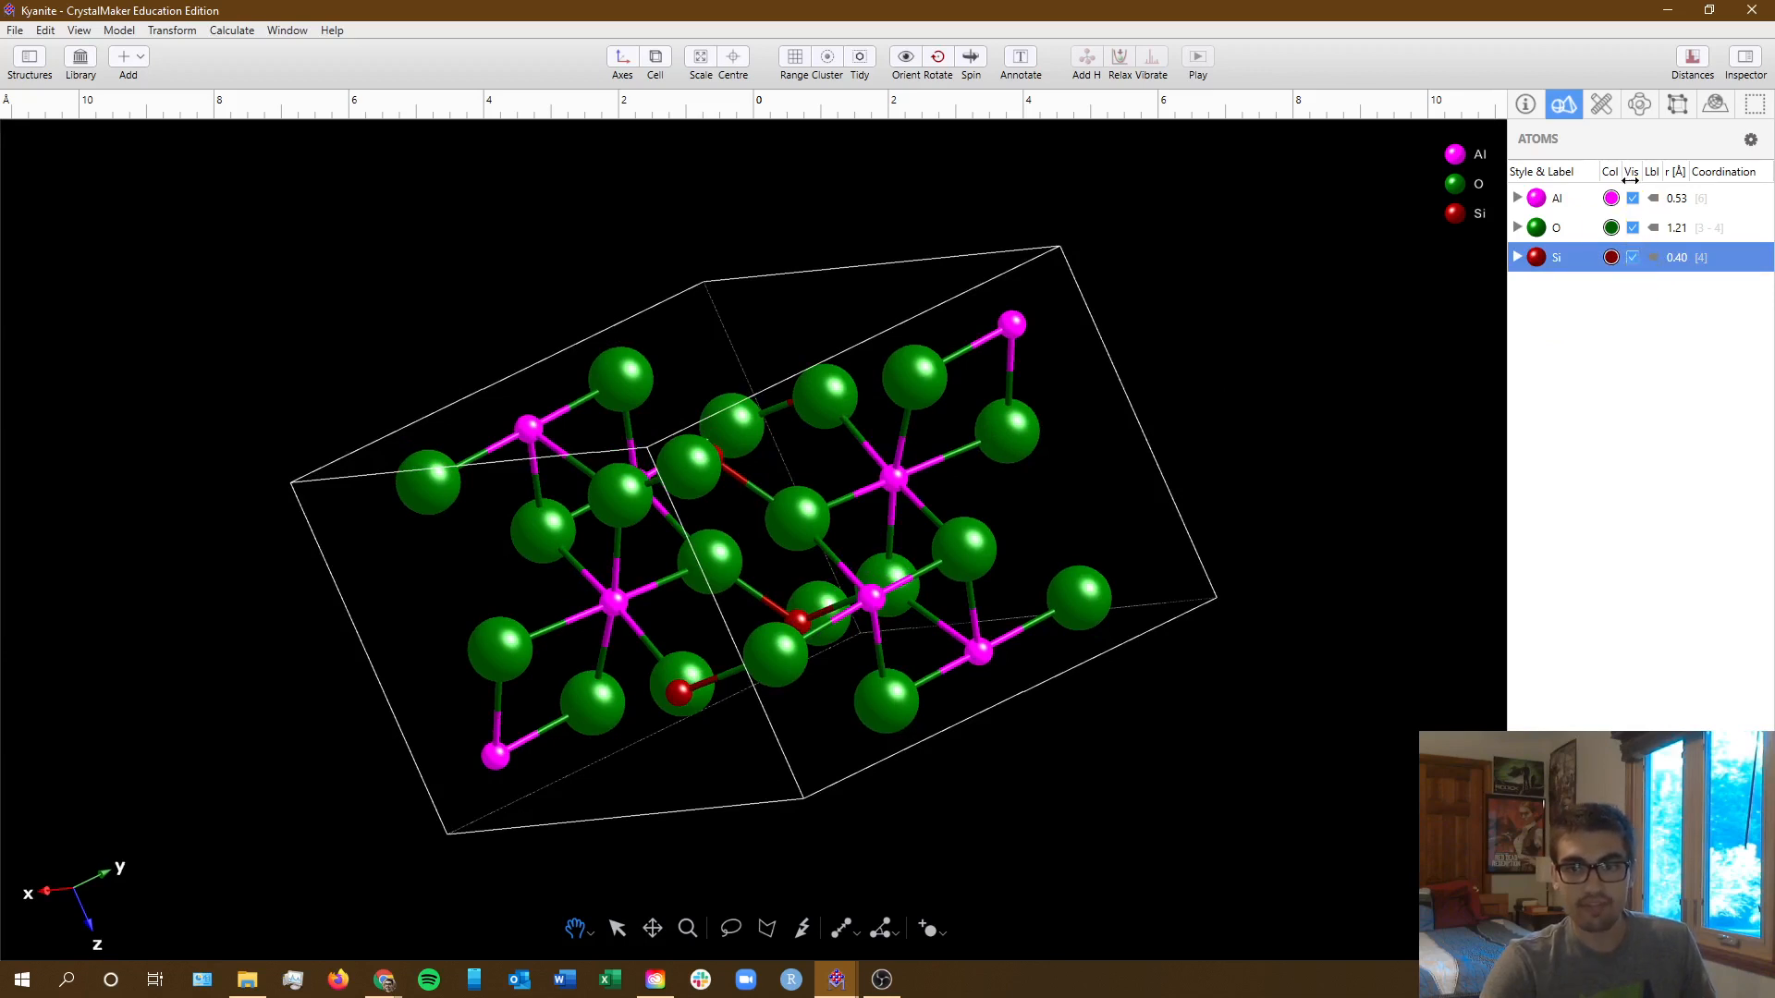
pyautogui.click(1632, 257)
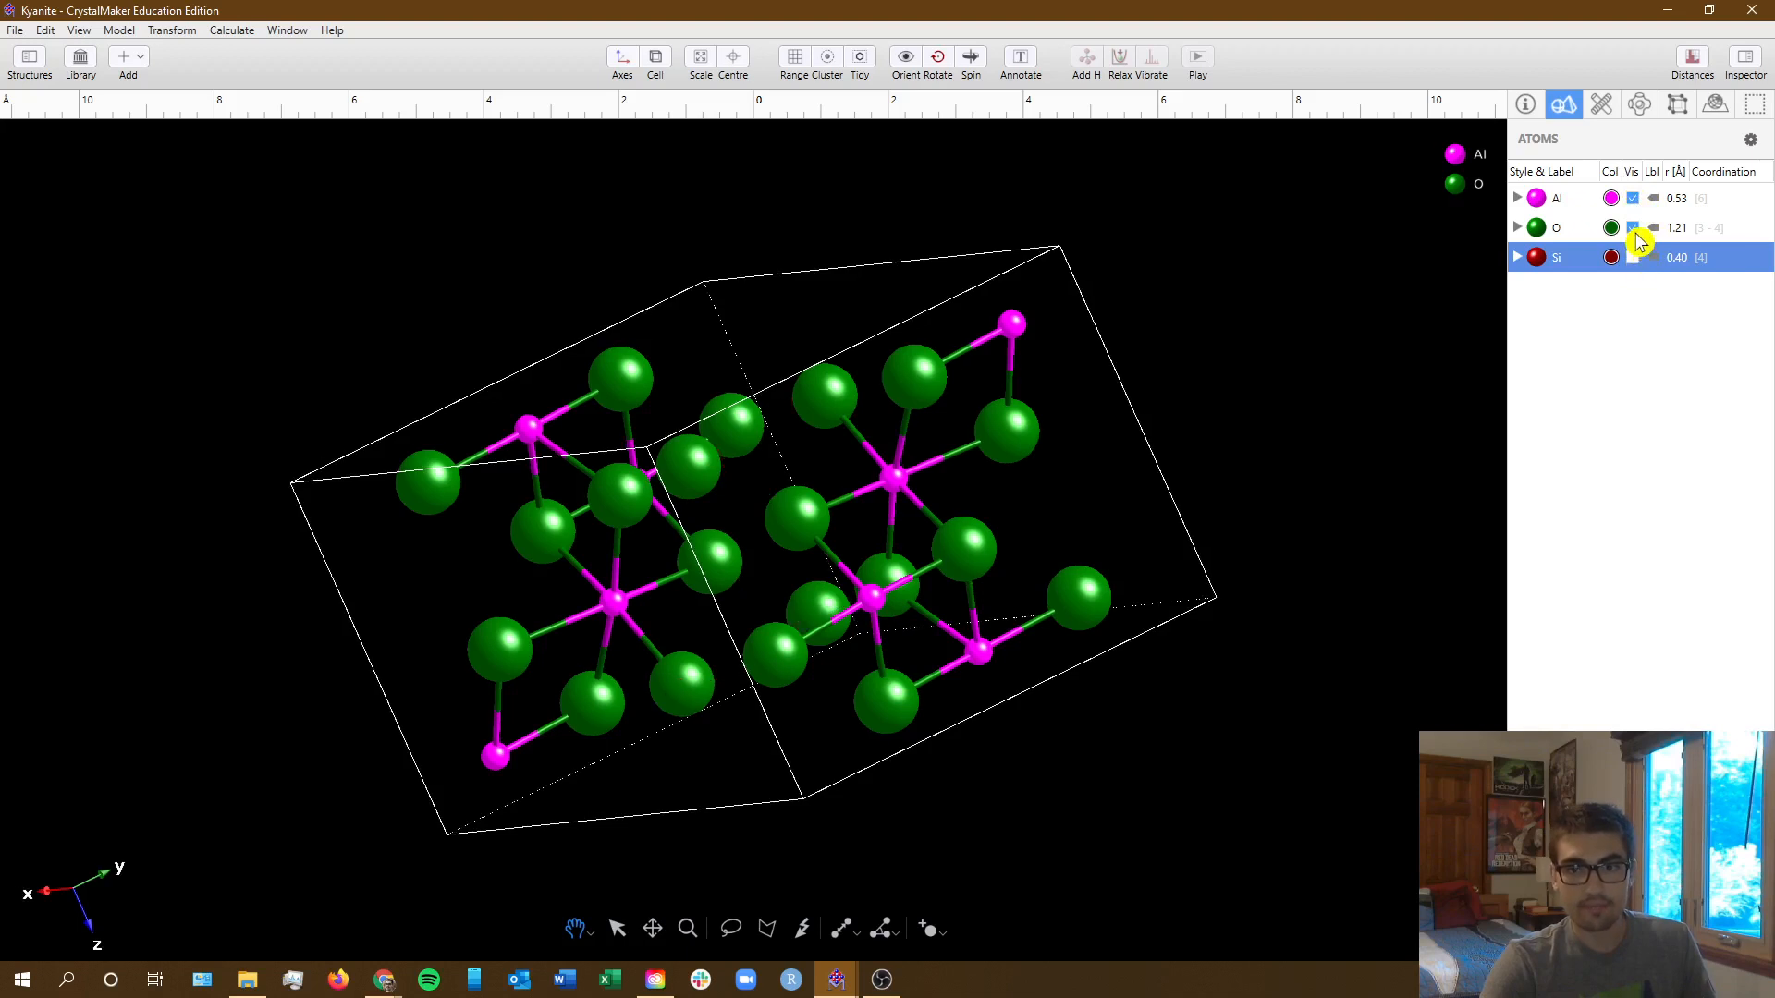
pyautogui.click(1637, 236)
pyautogui.click(1635, 229)
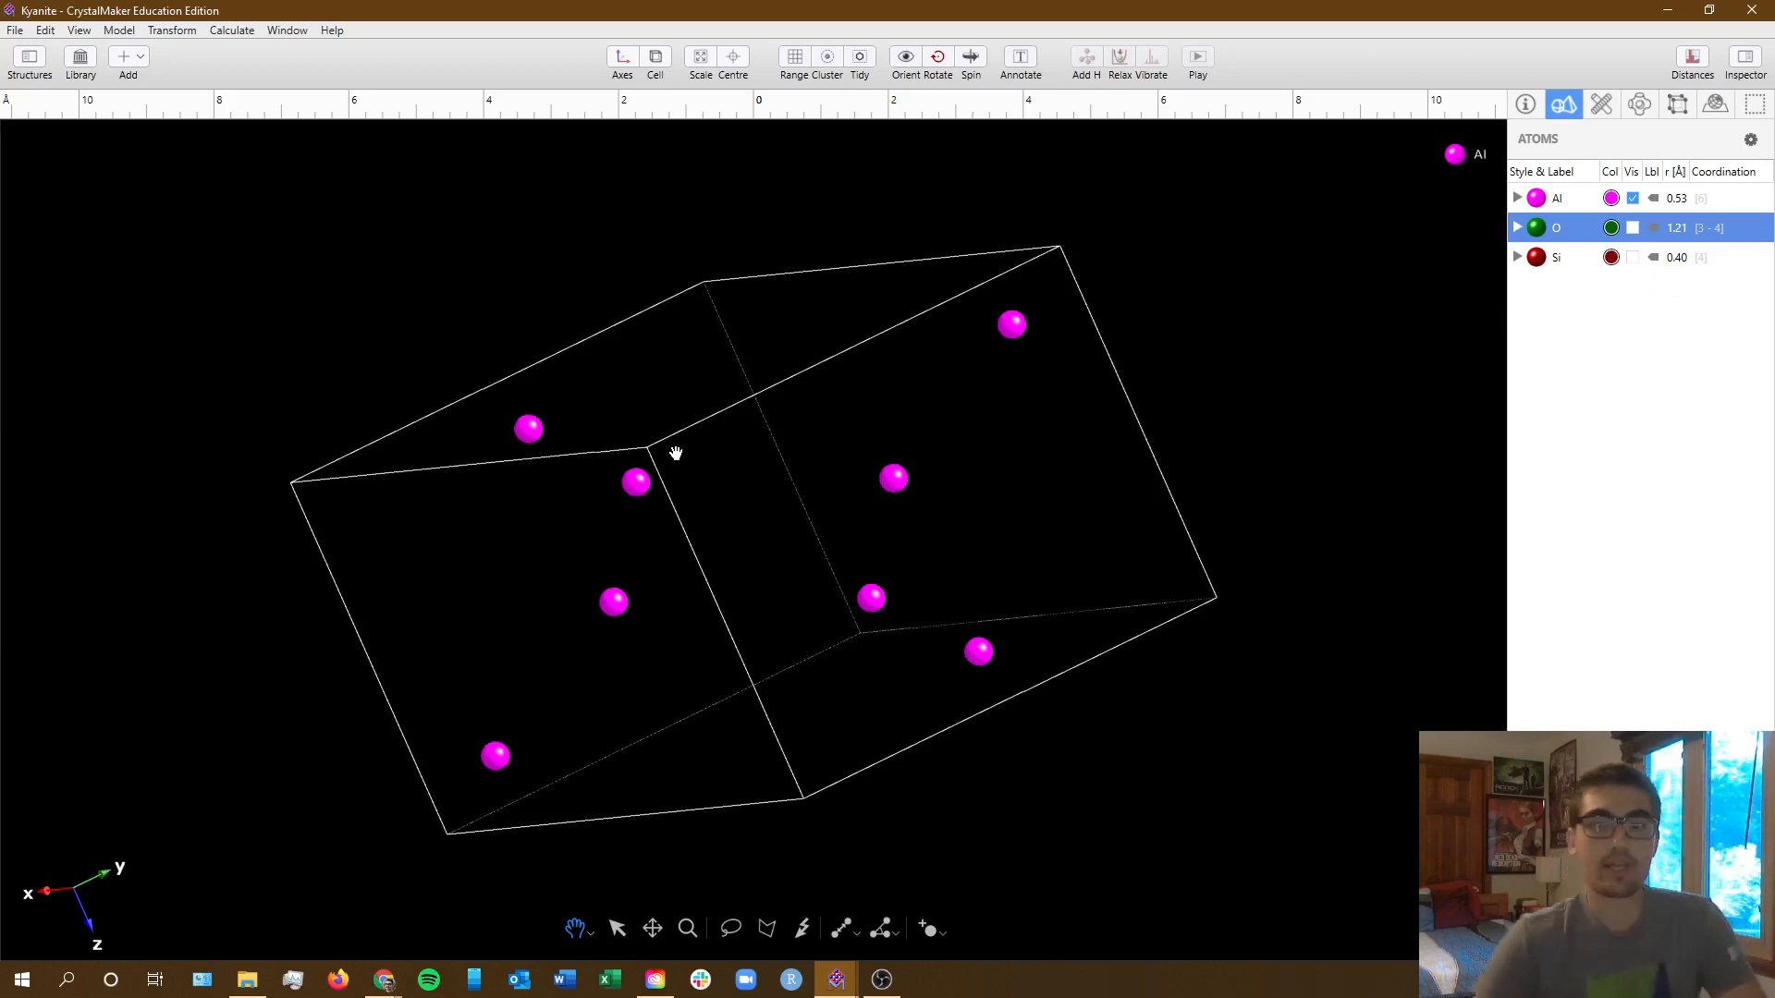
pyautogui.moveTo(841, 369); pyautogui.dragTo(867, 521)
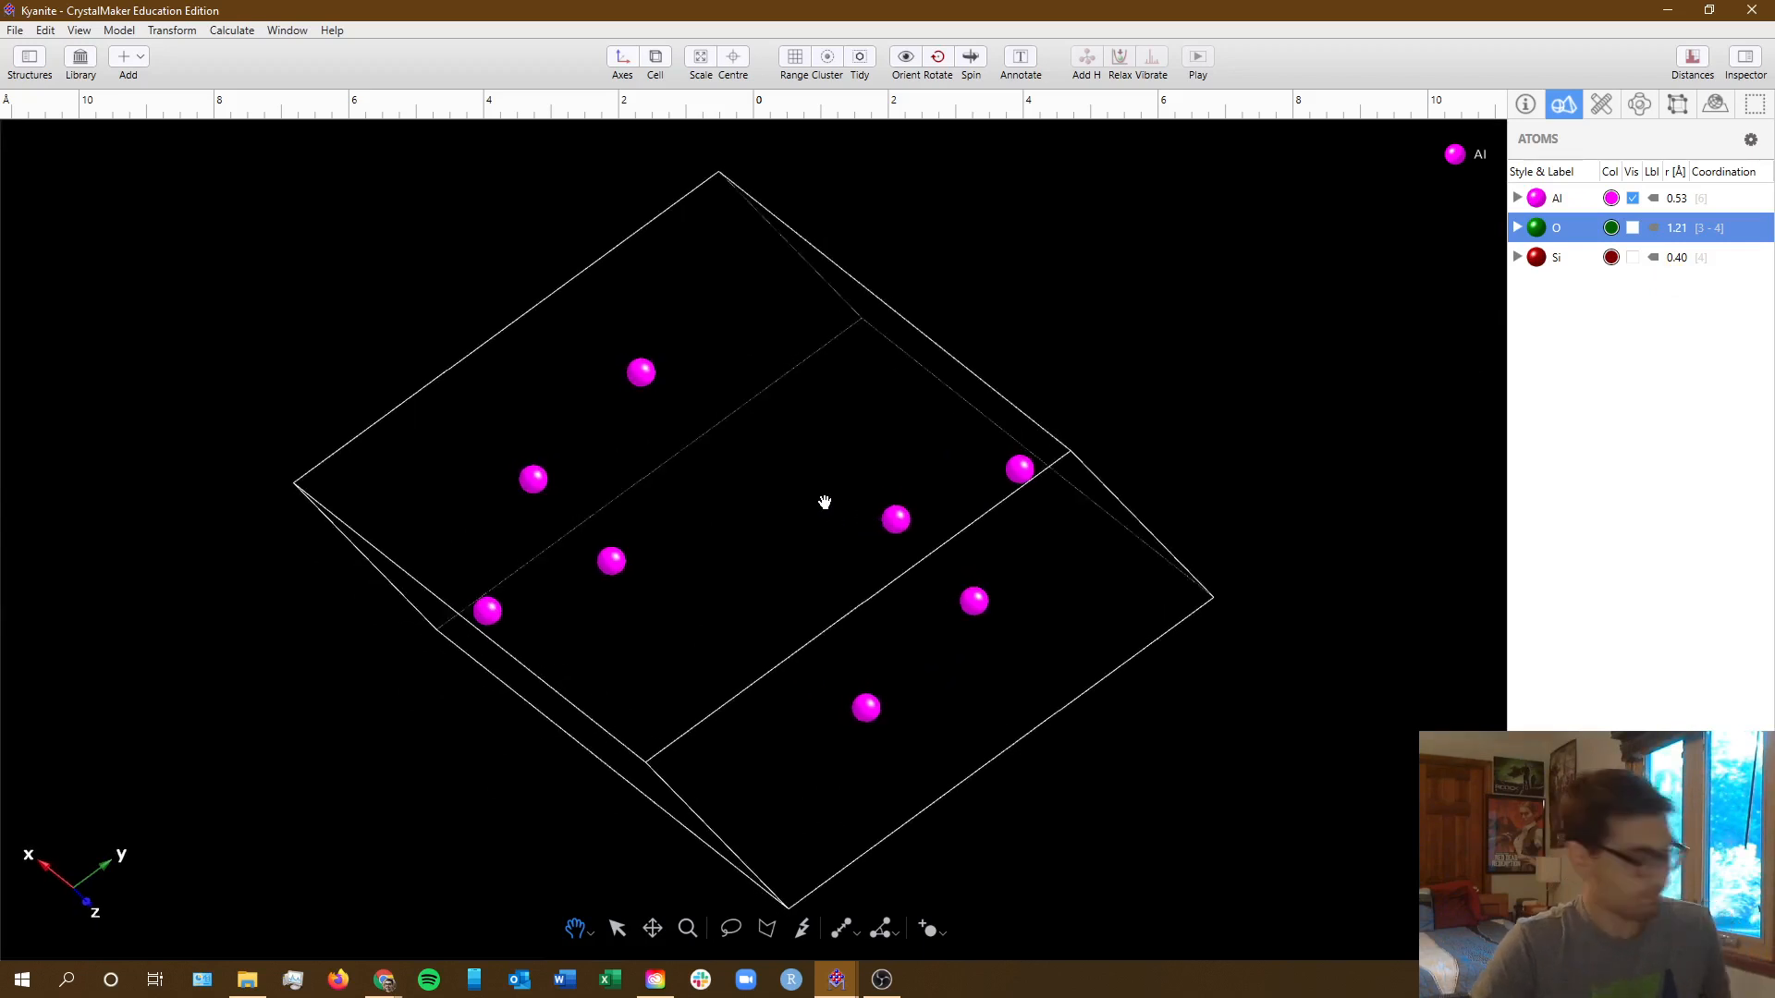
# - Switch to the worksheet and enter 8 as the number of Al atoms displayed in the unit cell
pyautogui.hotkey('alt', 'Tab')
pyautogui.click(418, 717)
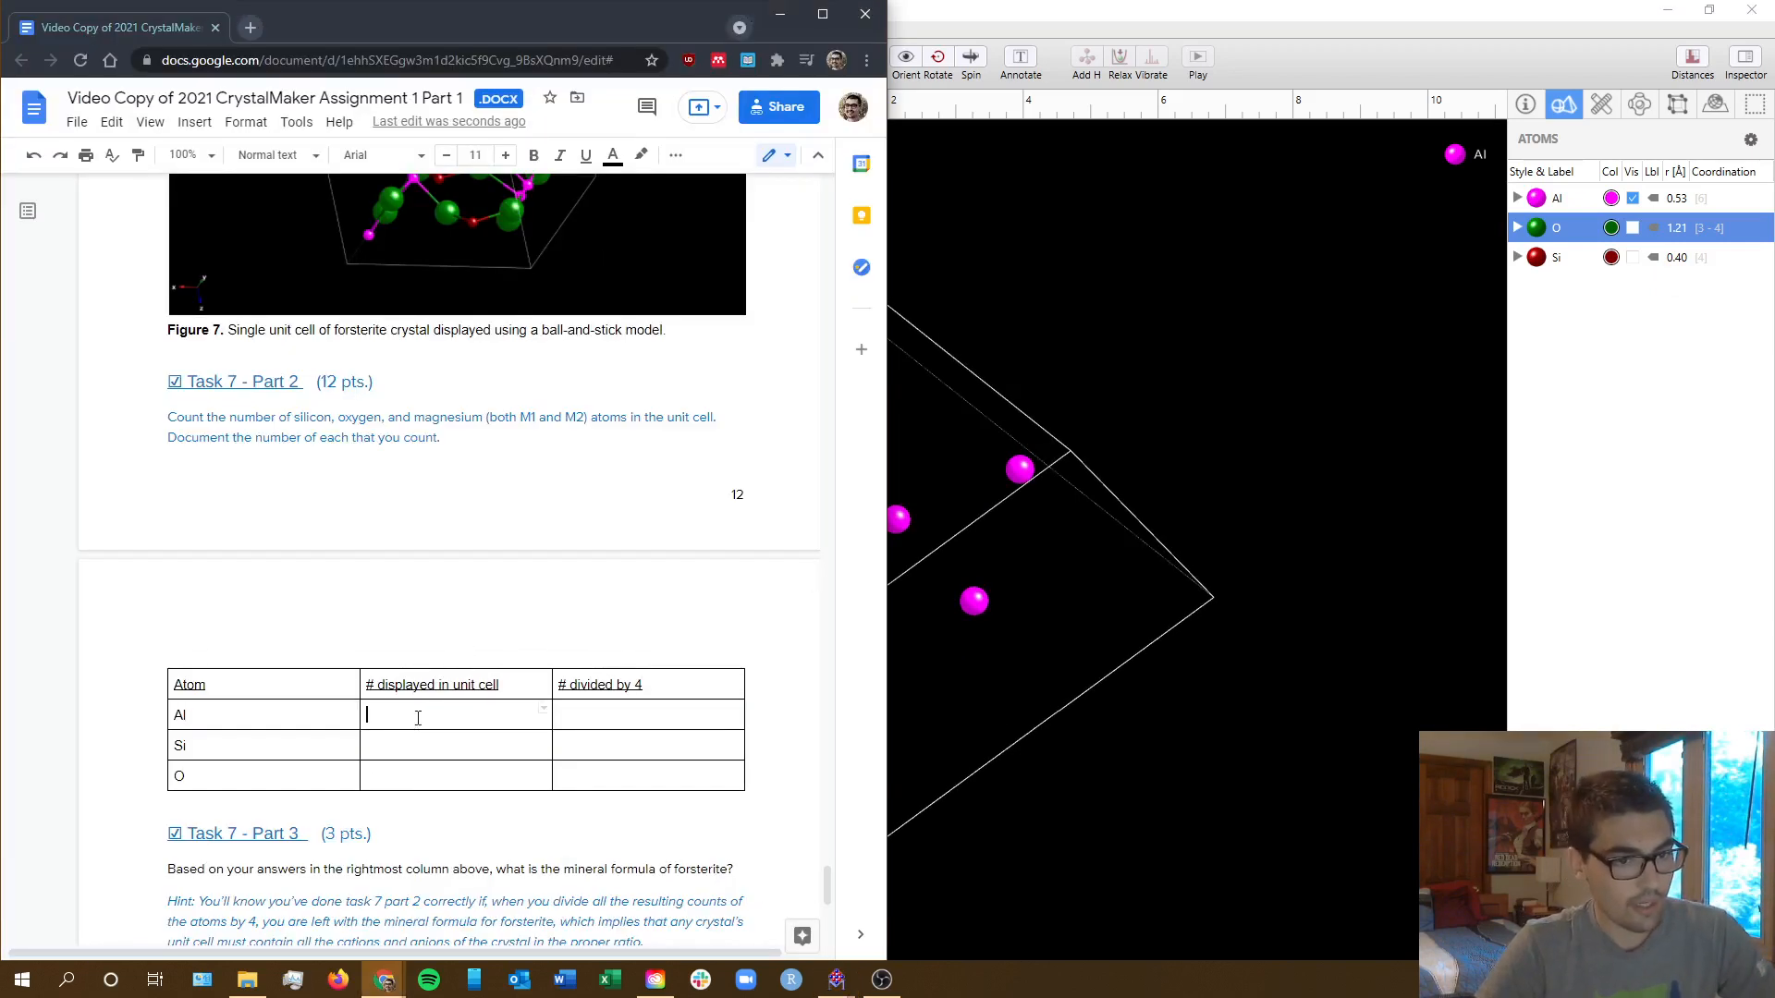
pyautogui.write('8')
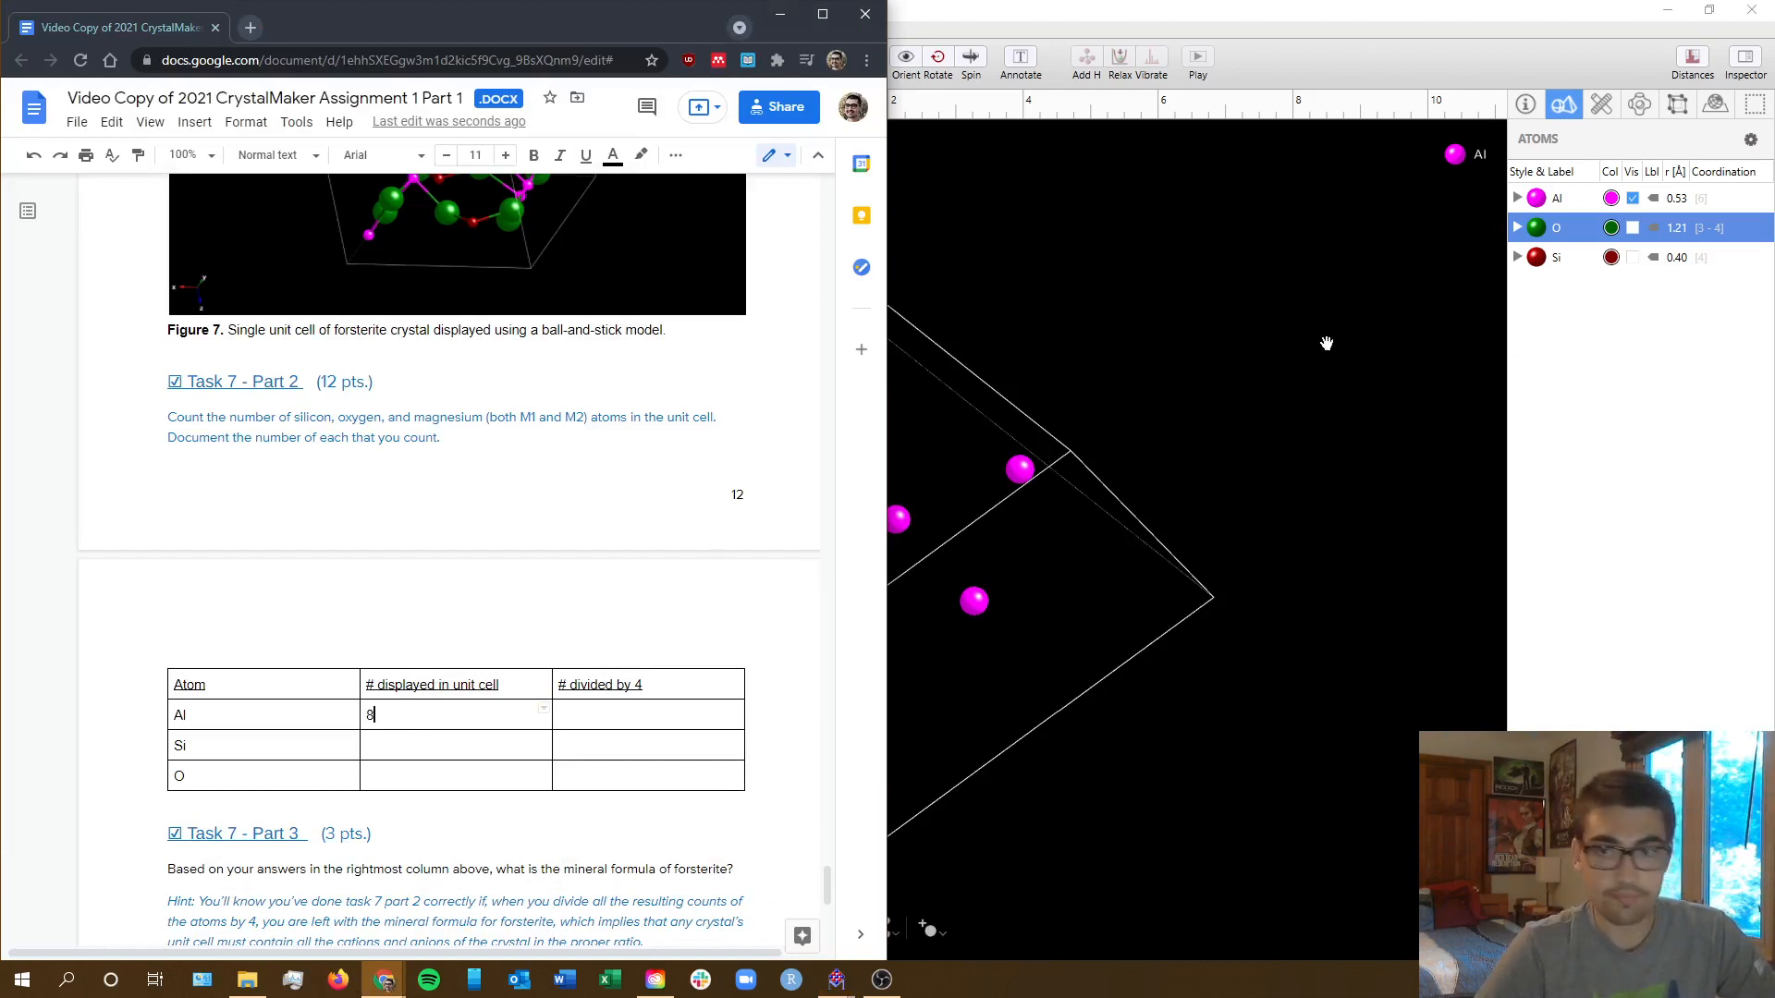
# - Switch to CrystalMaker, show only the Si atoms, and rotate the unit cell so each one can be counted
pyautogui.click(1049, 550)
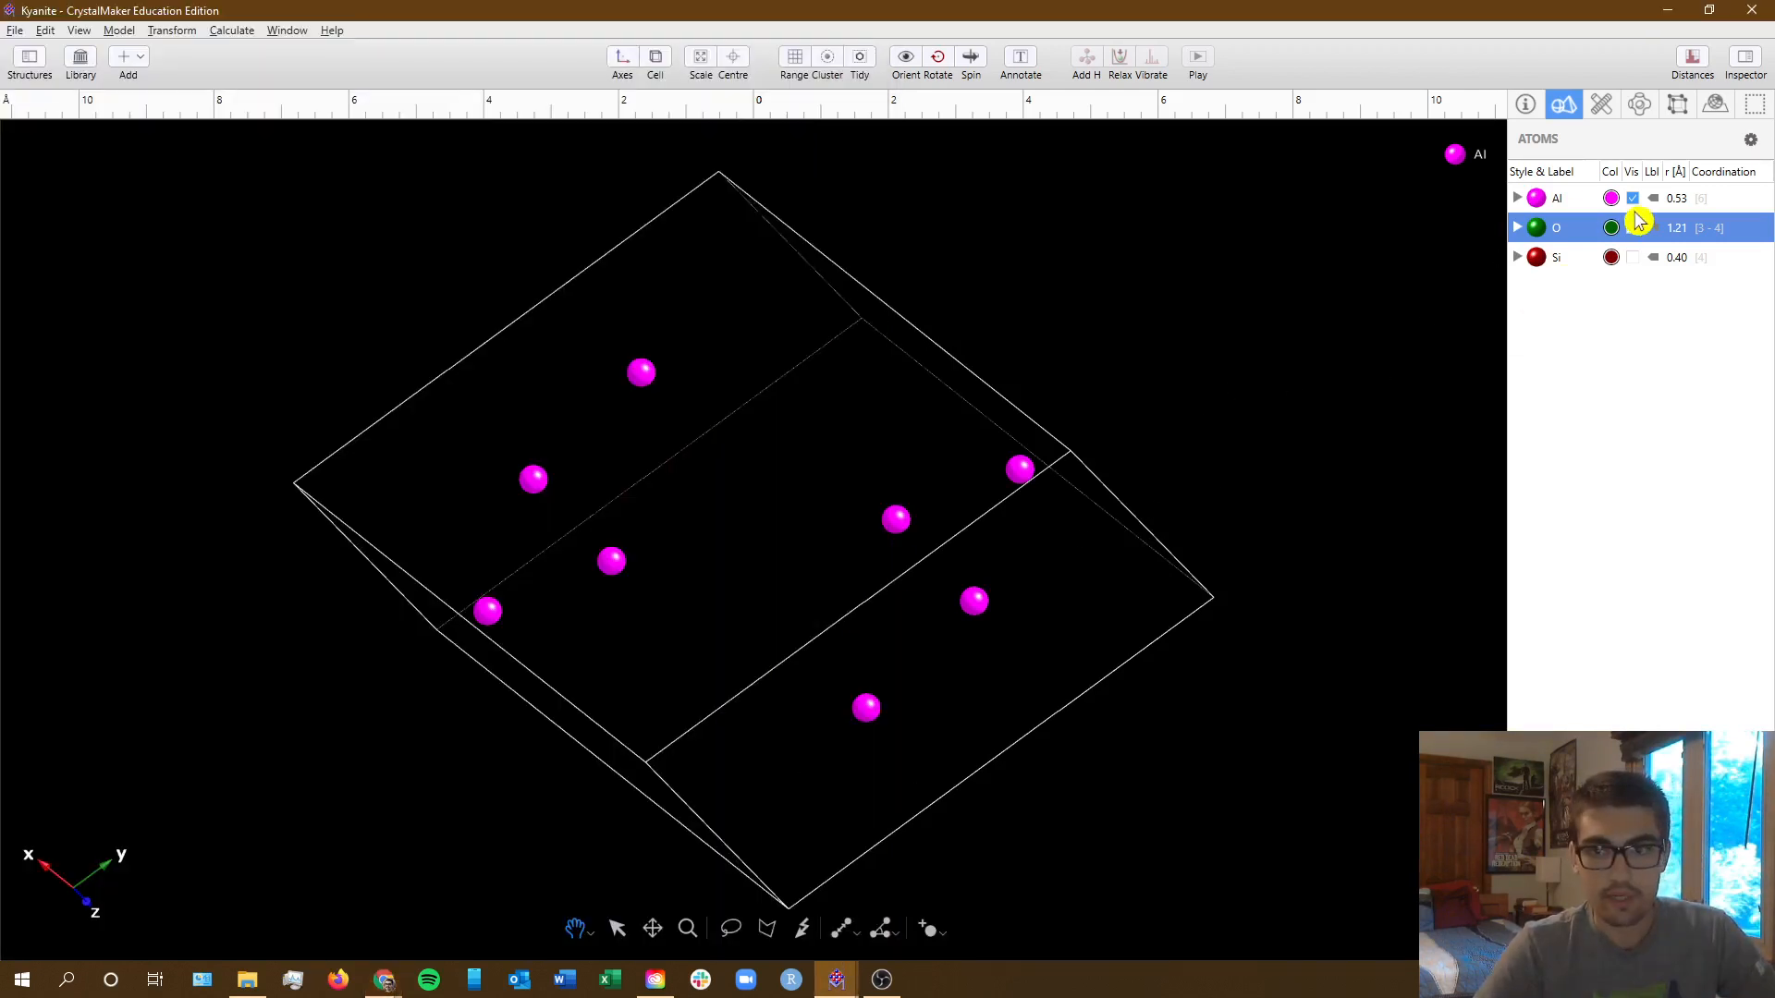
pyautogui.click(1633, 201)
pyautogui.hotkey('alt', 'Tab')
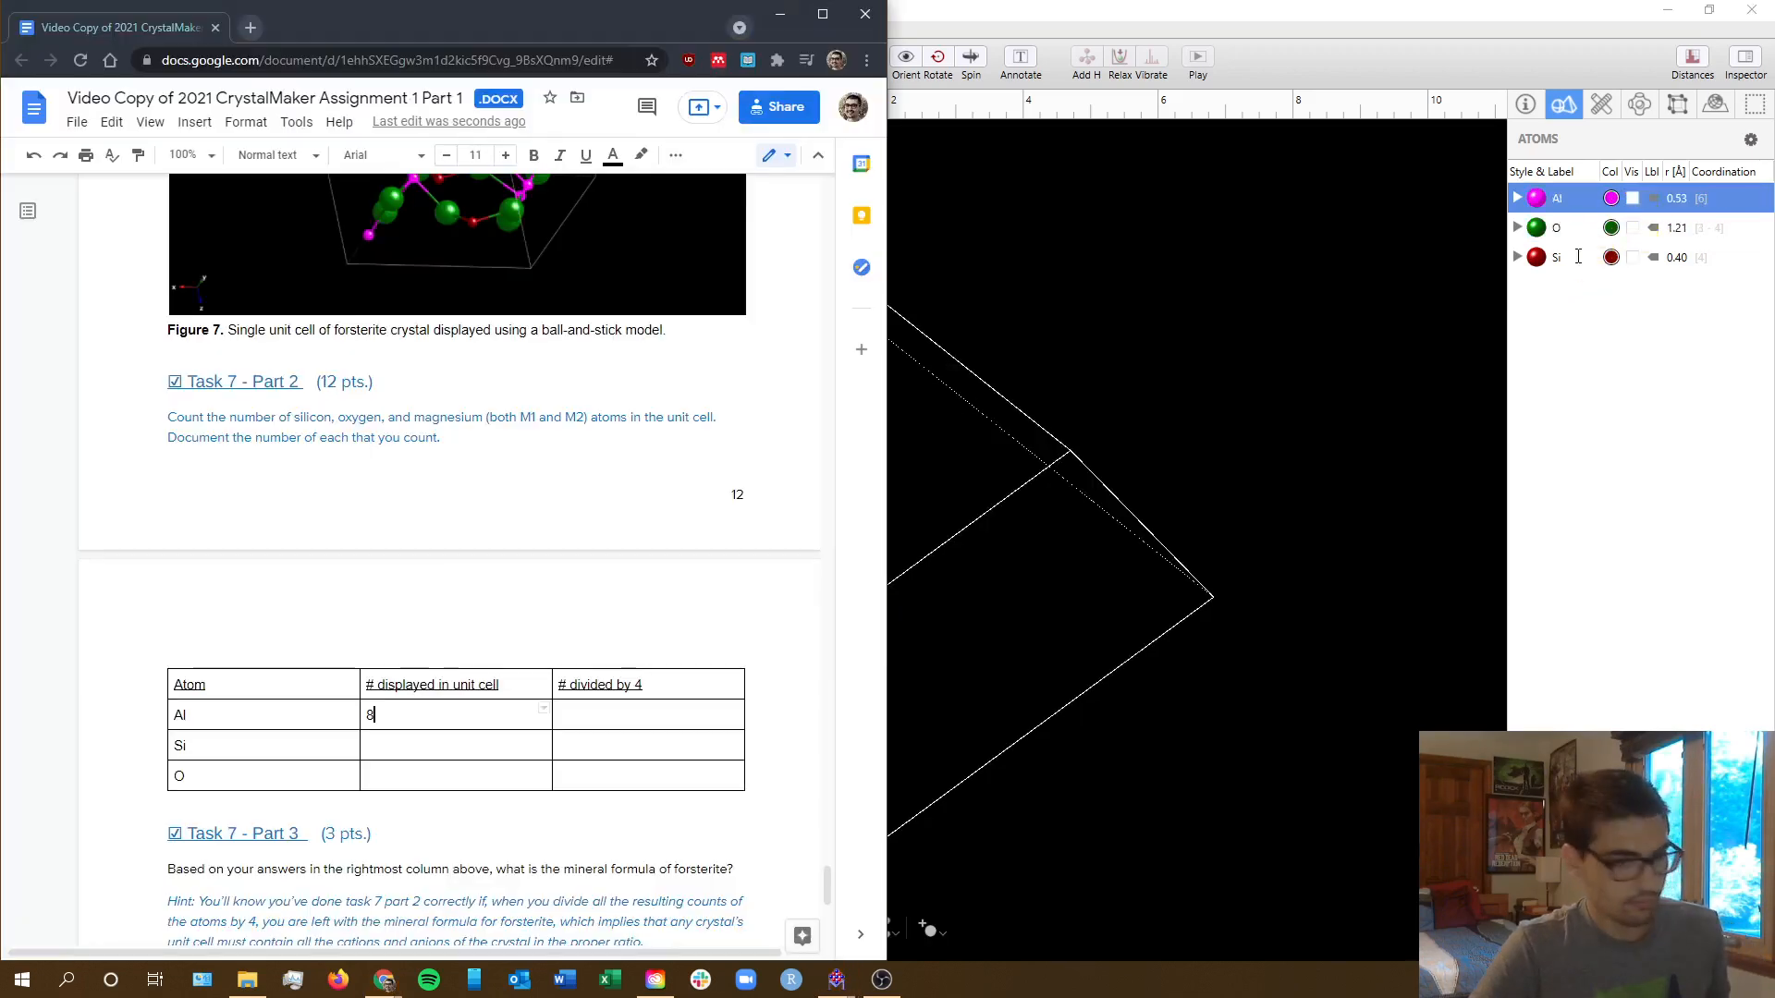
pyautogui.hotkey('alt', 'Tab')
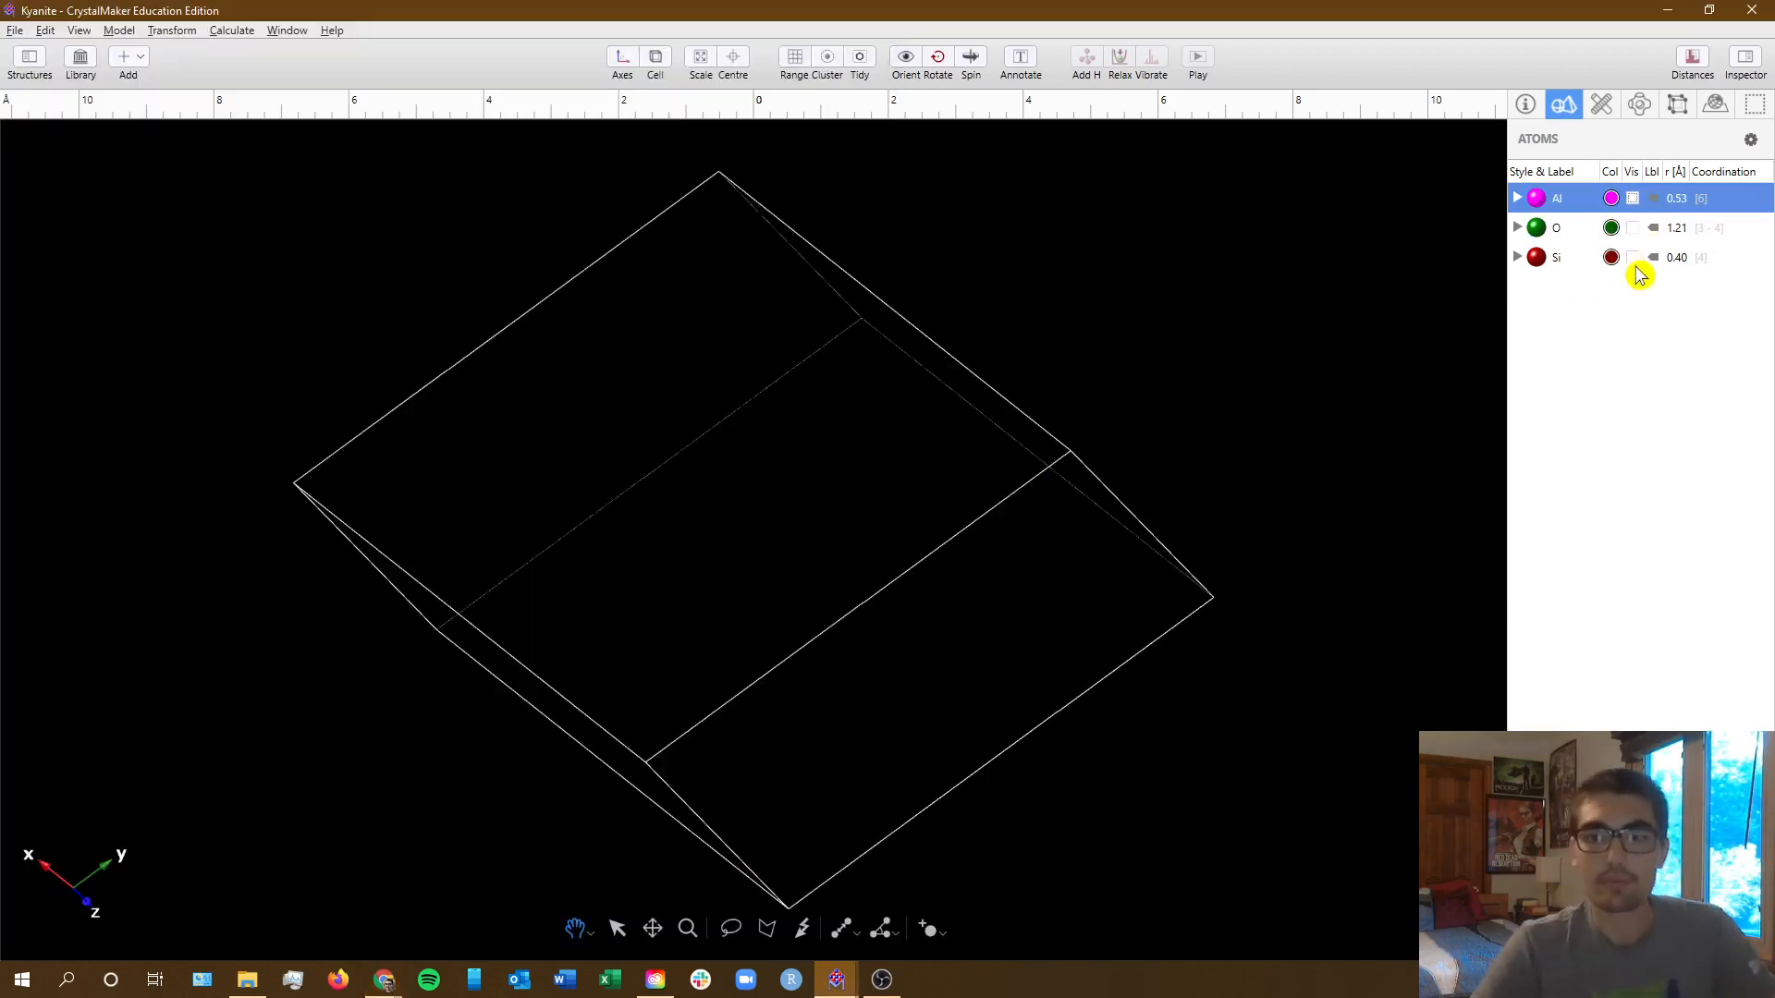
pyautogui.click(1632, 258)
pyautogui.click(1632, 257)
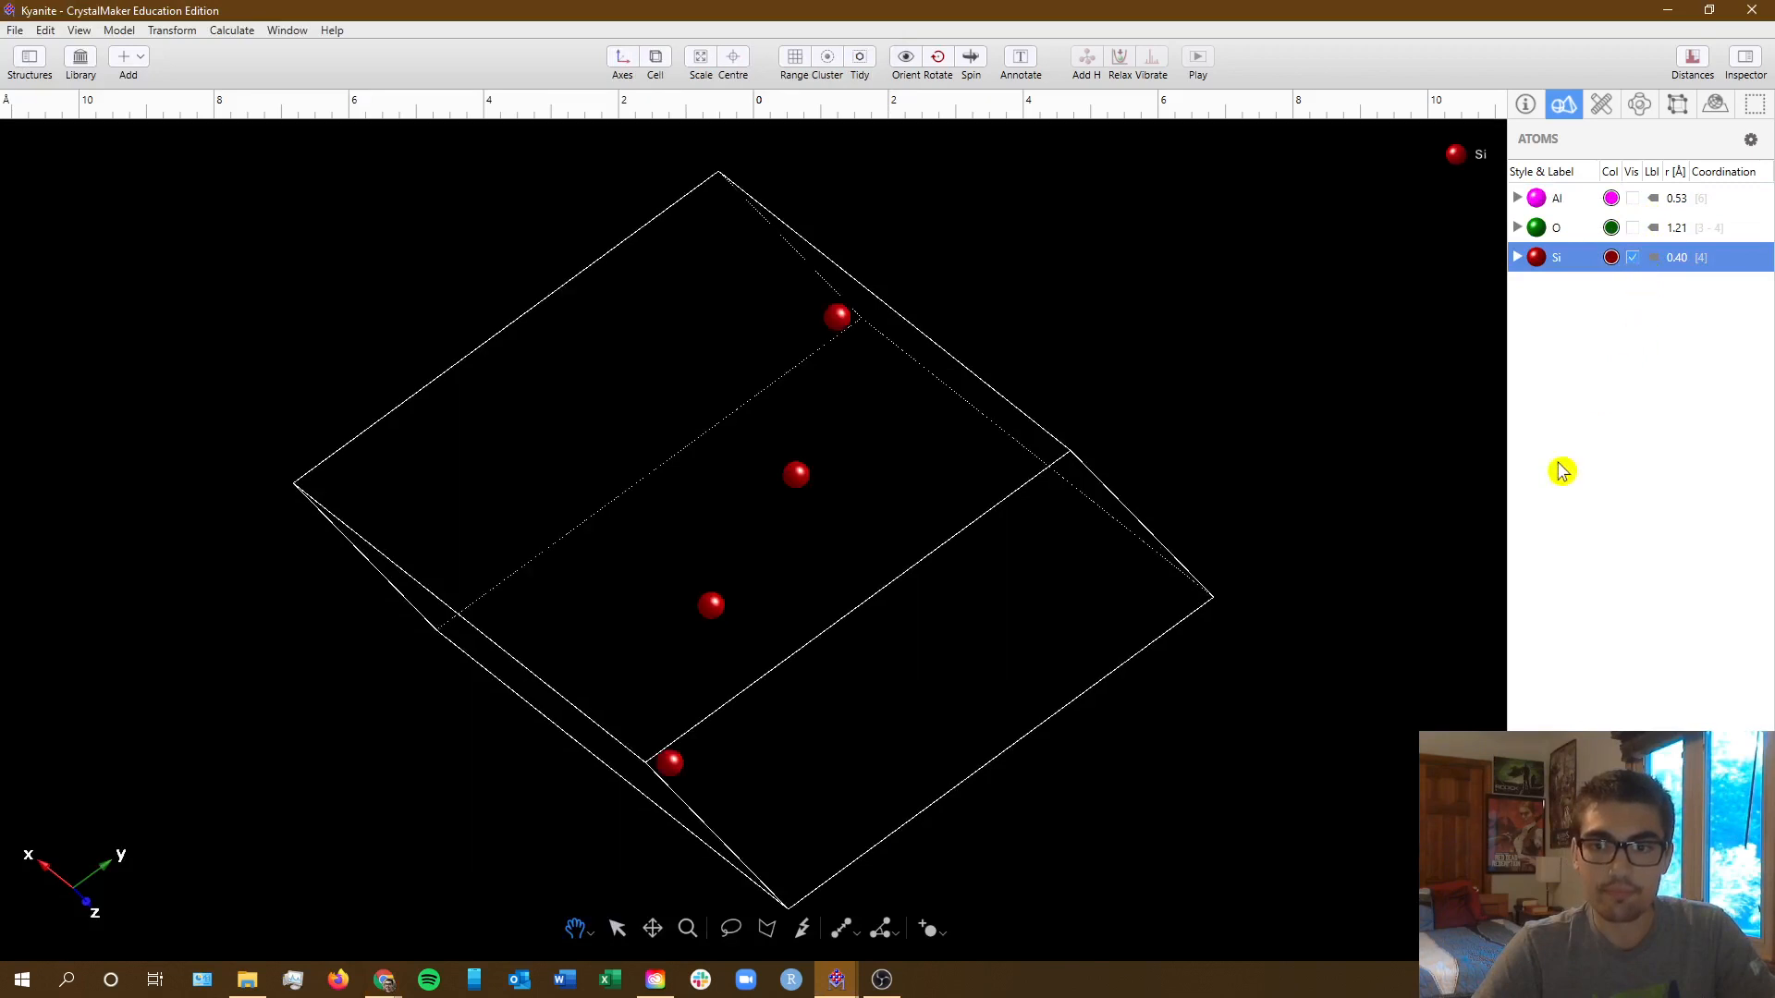
pyautogui.moveTo(1070, 447); pyautogui.dragTo(925, 425)
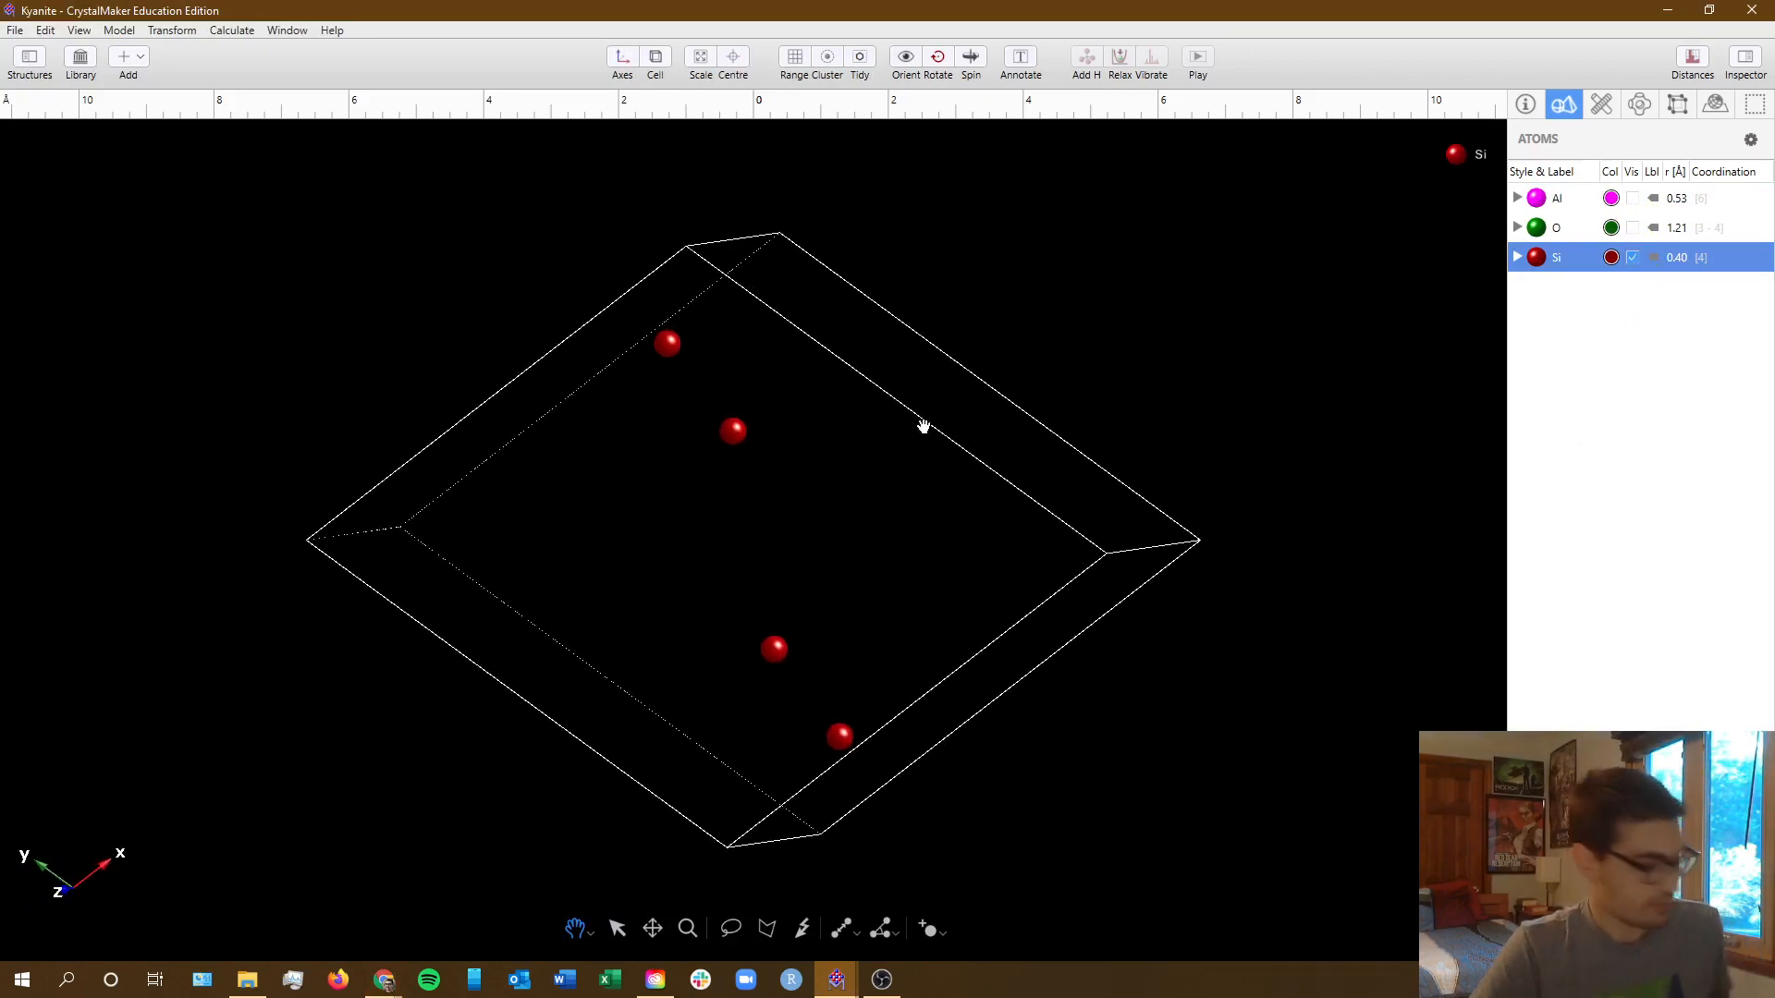
# - Switch to the worksheet and enter 4 as the number of Si atoms displayed in the unit cell
pyautogui.hotkey('alt', 'Tab')
pyautogui.click(436, 737)
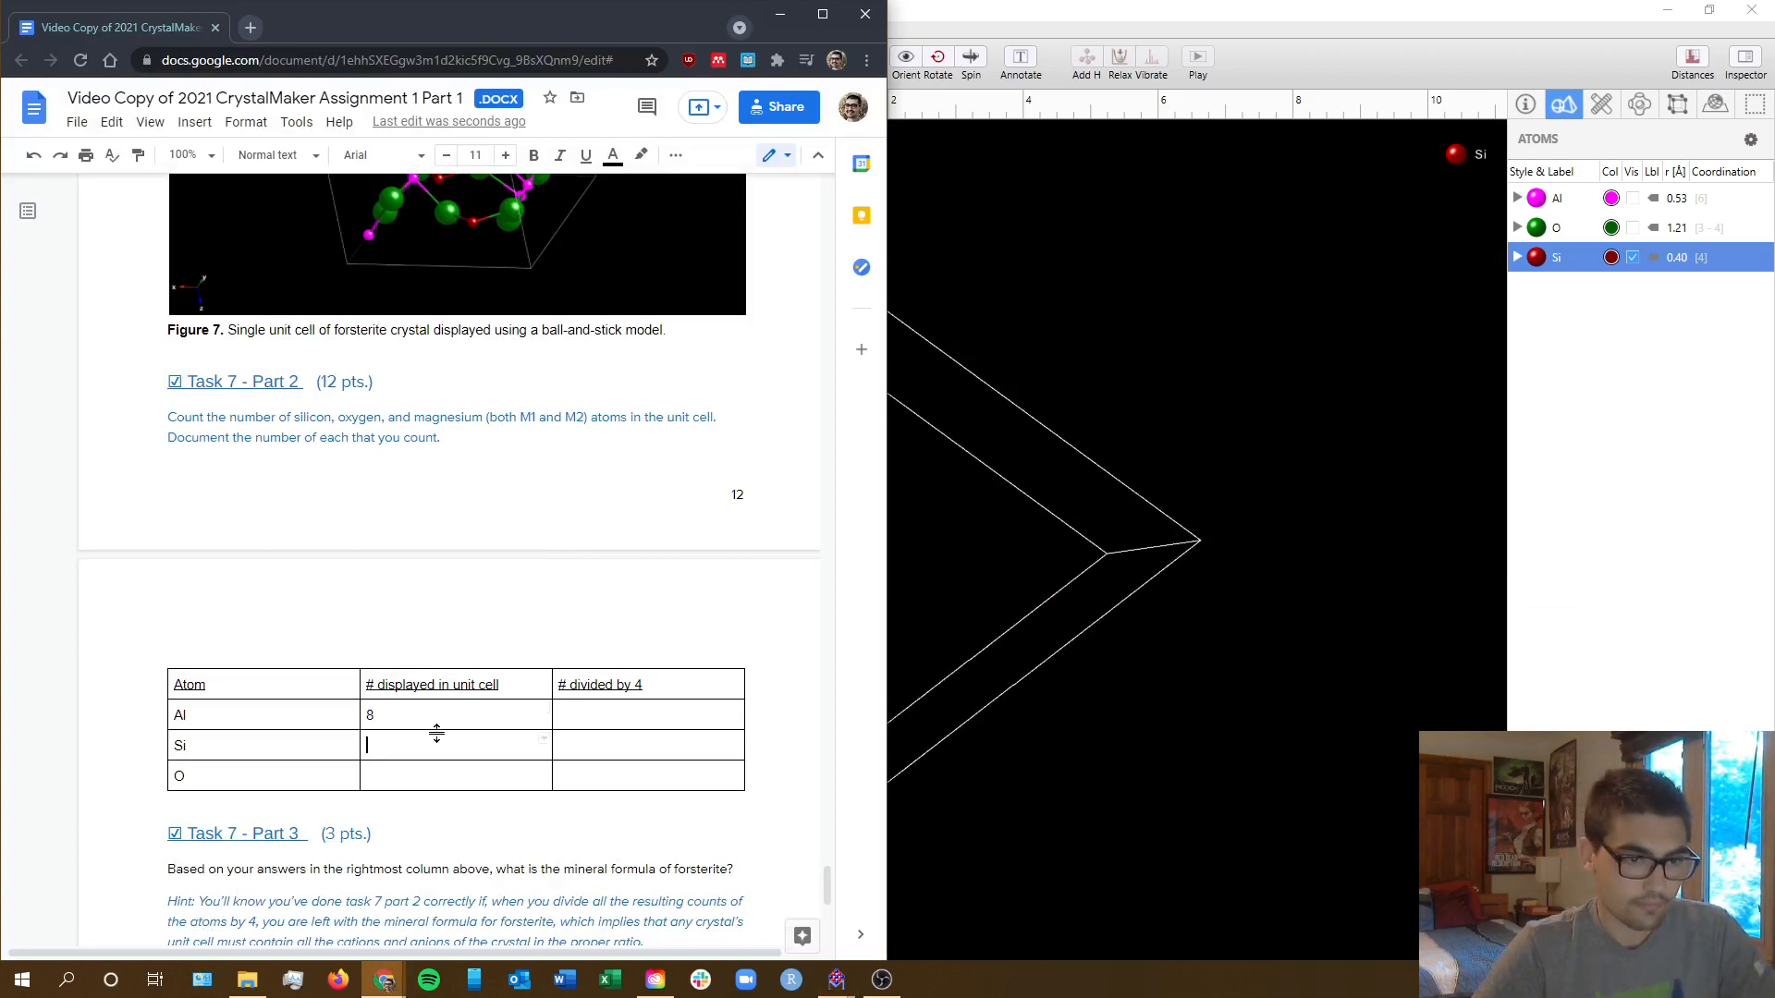
pyautogui.write('4')
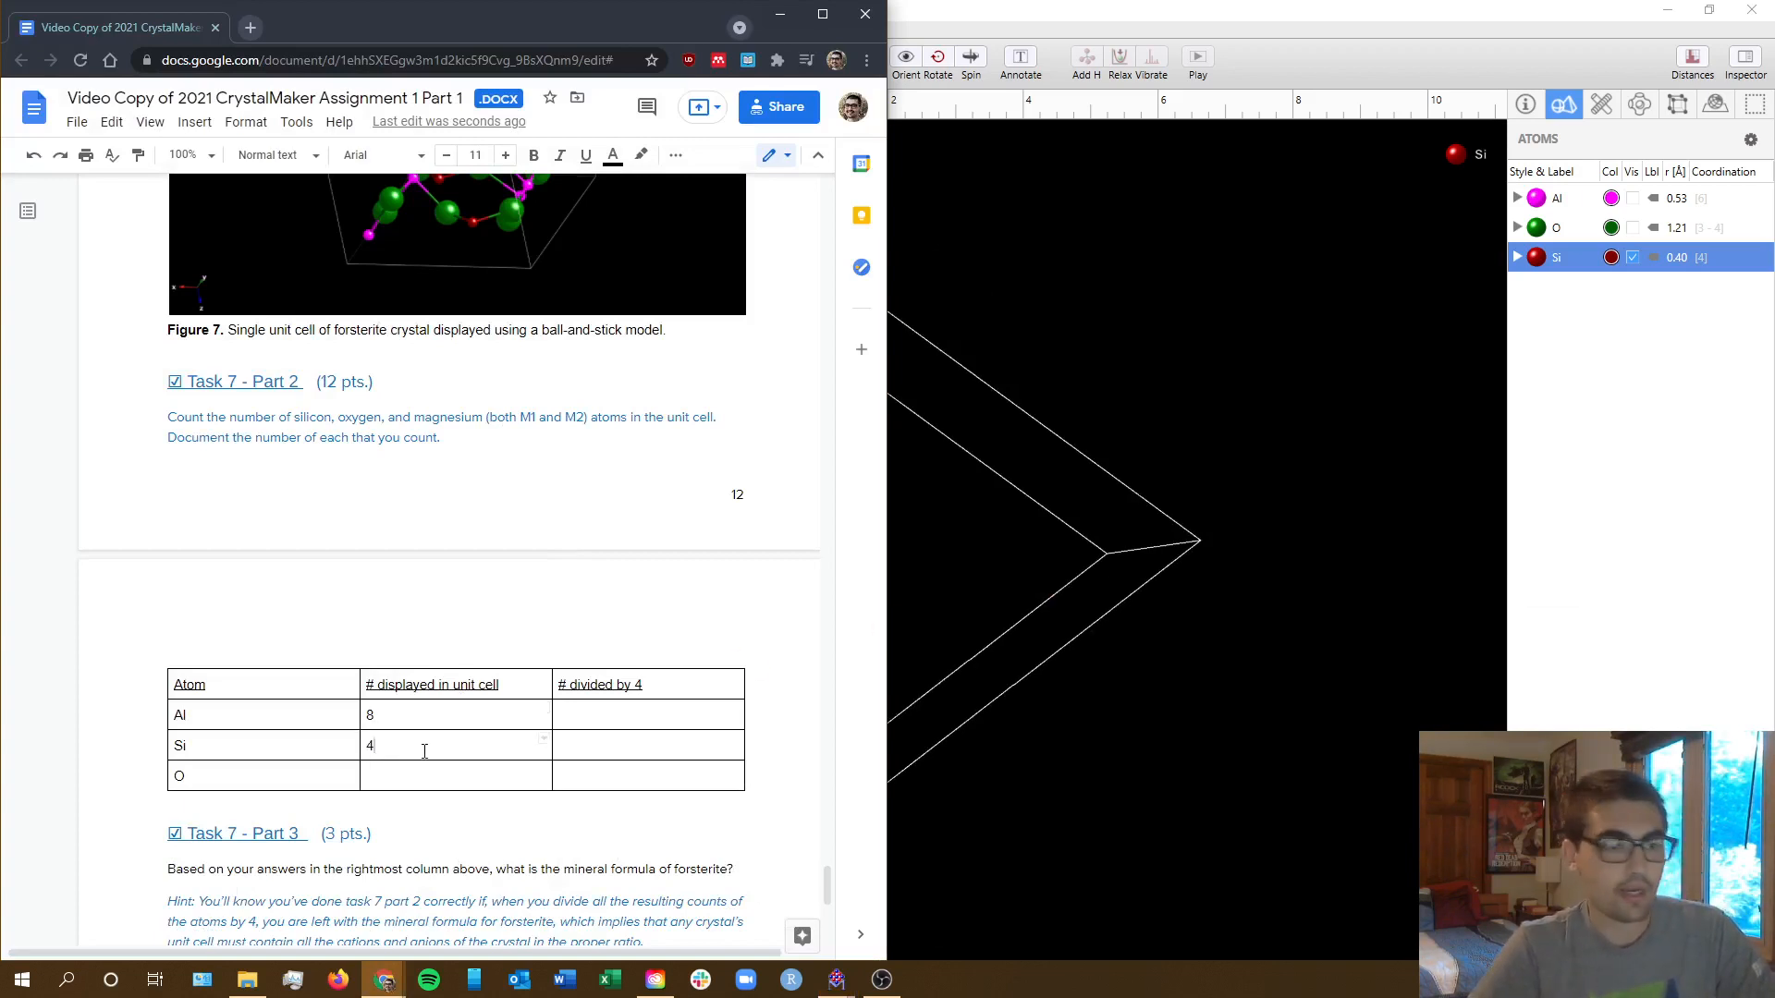
# - Switch to CrystalMaker, show only the O atoms, and rotate the unit cell until they are separated enough to count
pyautogui.click(1337, 500)
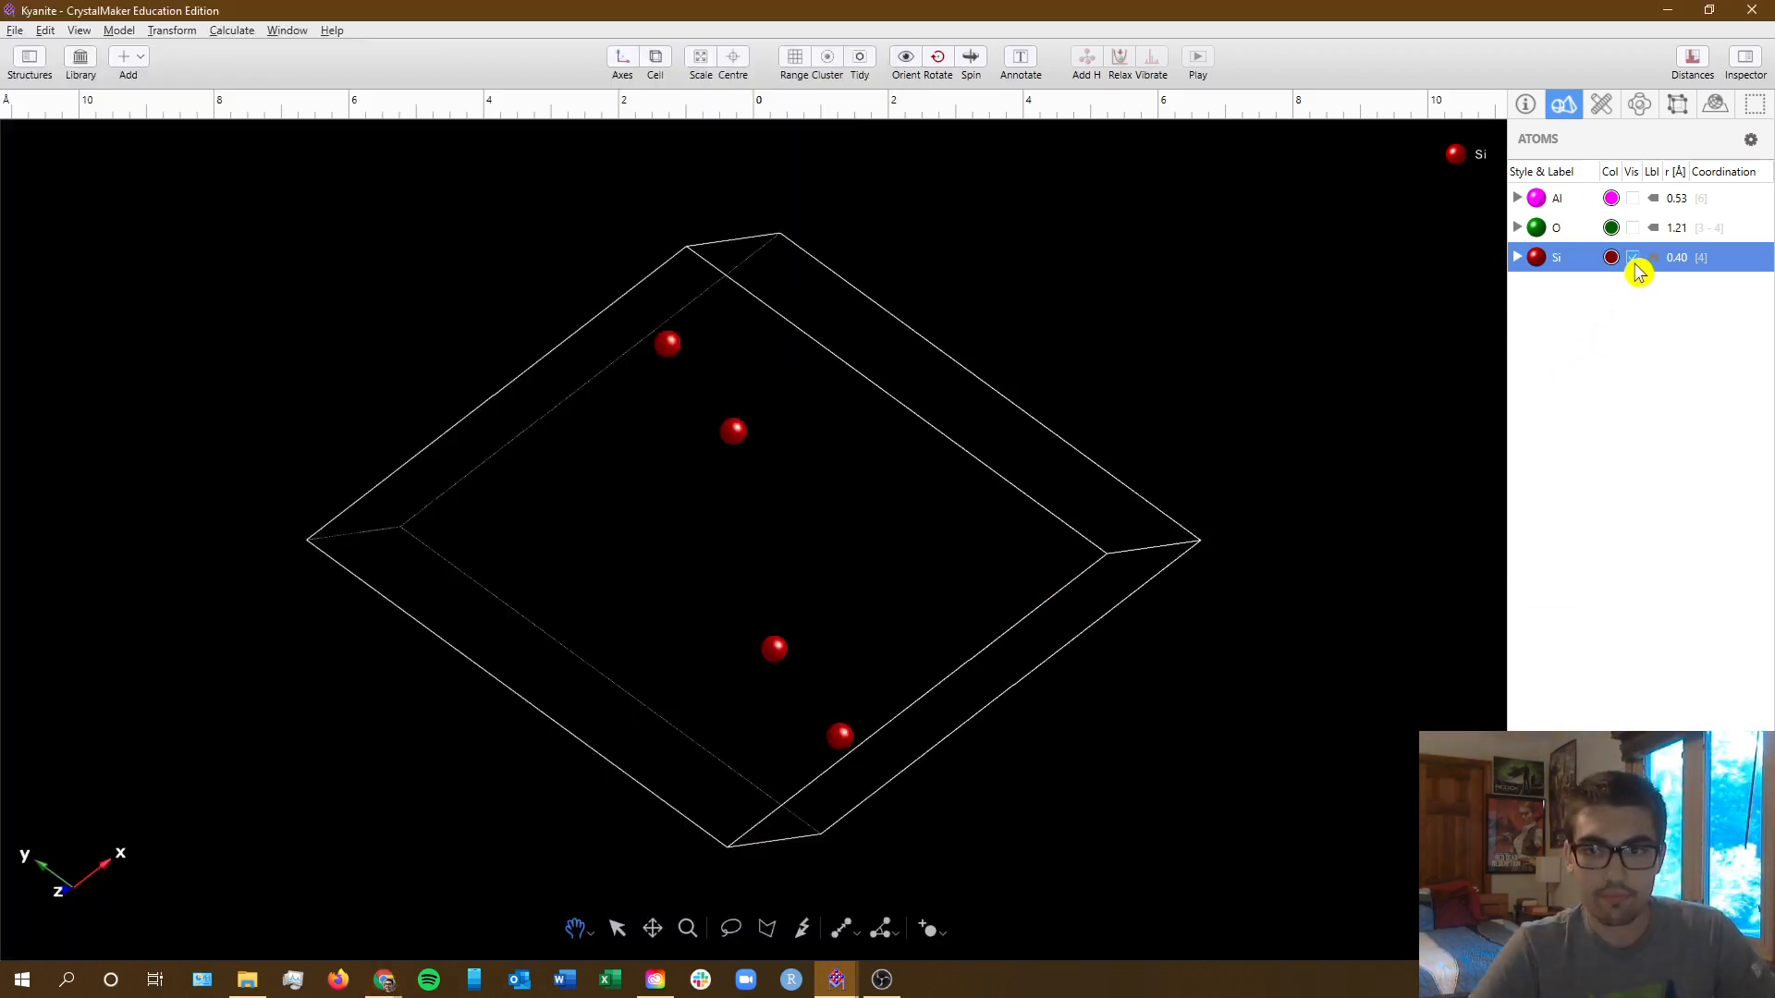
pyautogui.click(1635, 259)
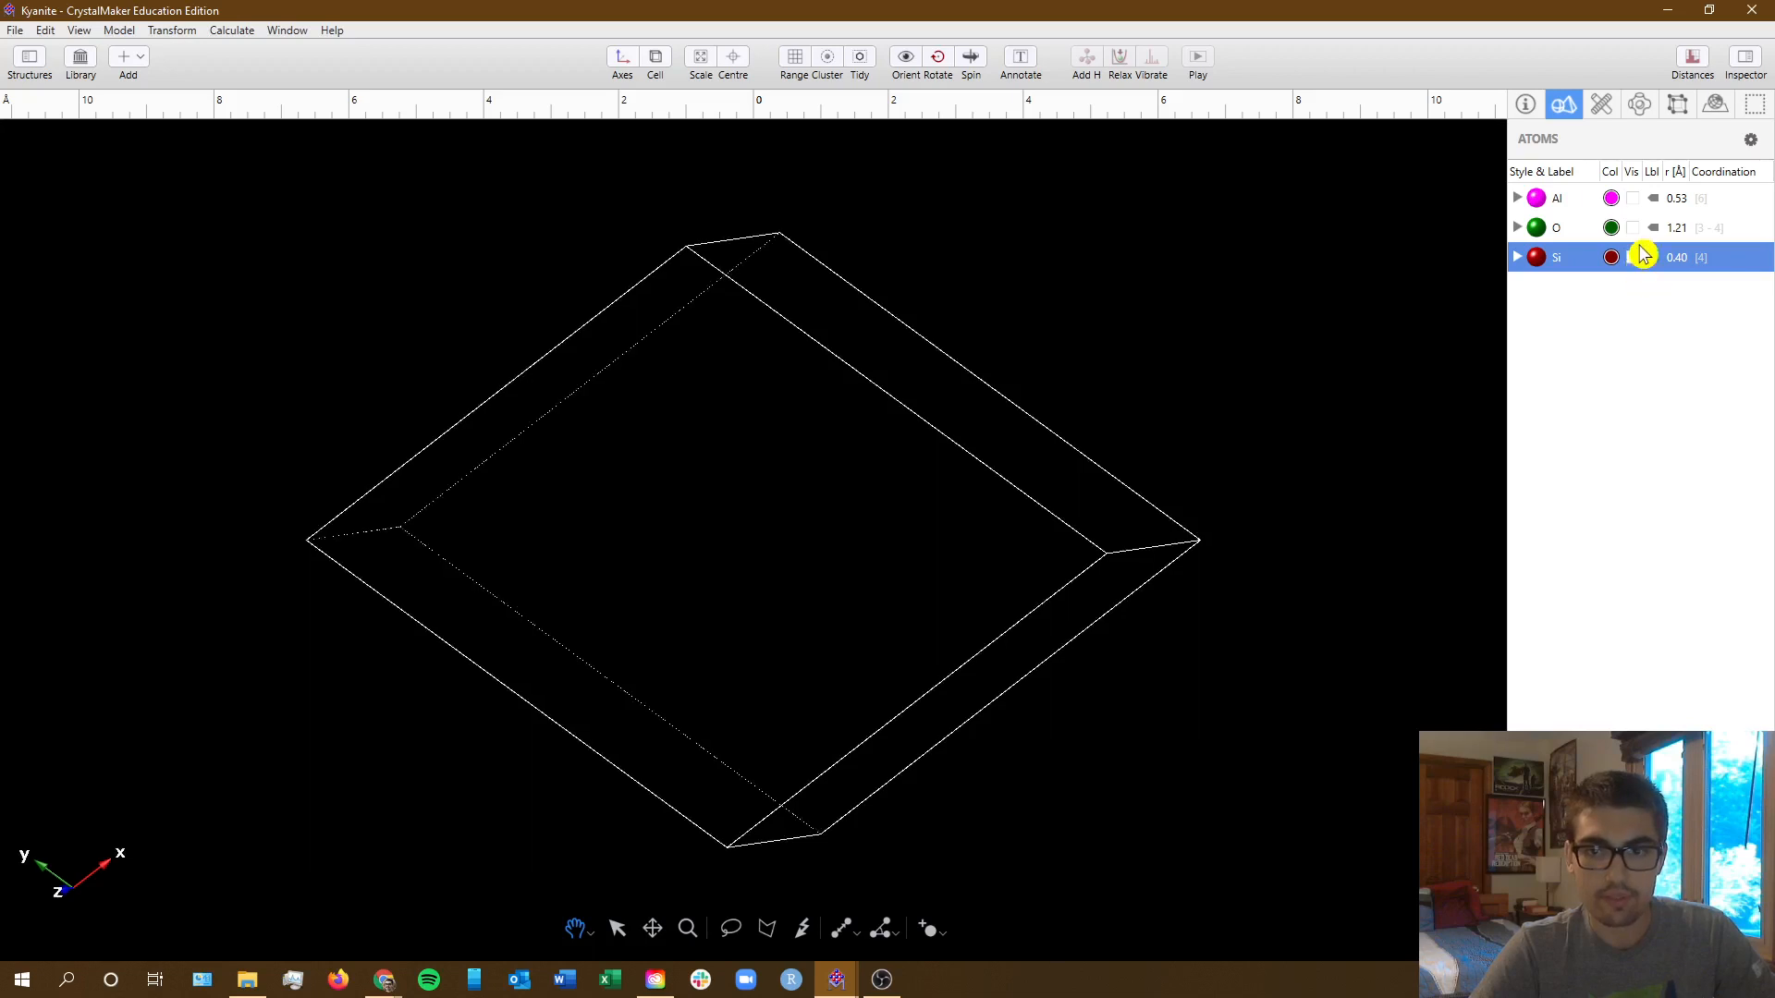
pyautogui.click(1633, 229)
pyautogui.moveTo(1161, 483)
pyautogui.mouseDown()
pyautogui.moveTo(1173, 459)
pyautogui.moveTo(1201, 468)
pyautogui.moveTo(1181, 500)
pyautogui.mouseUp()
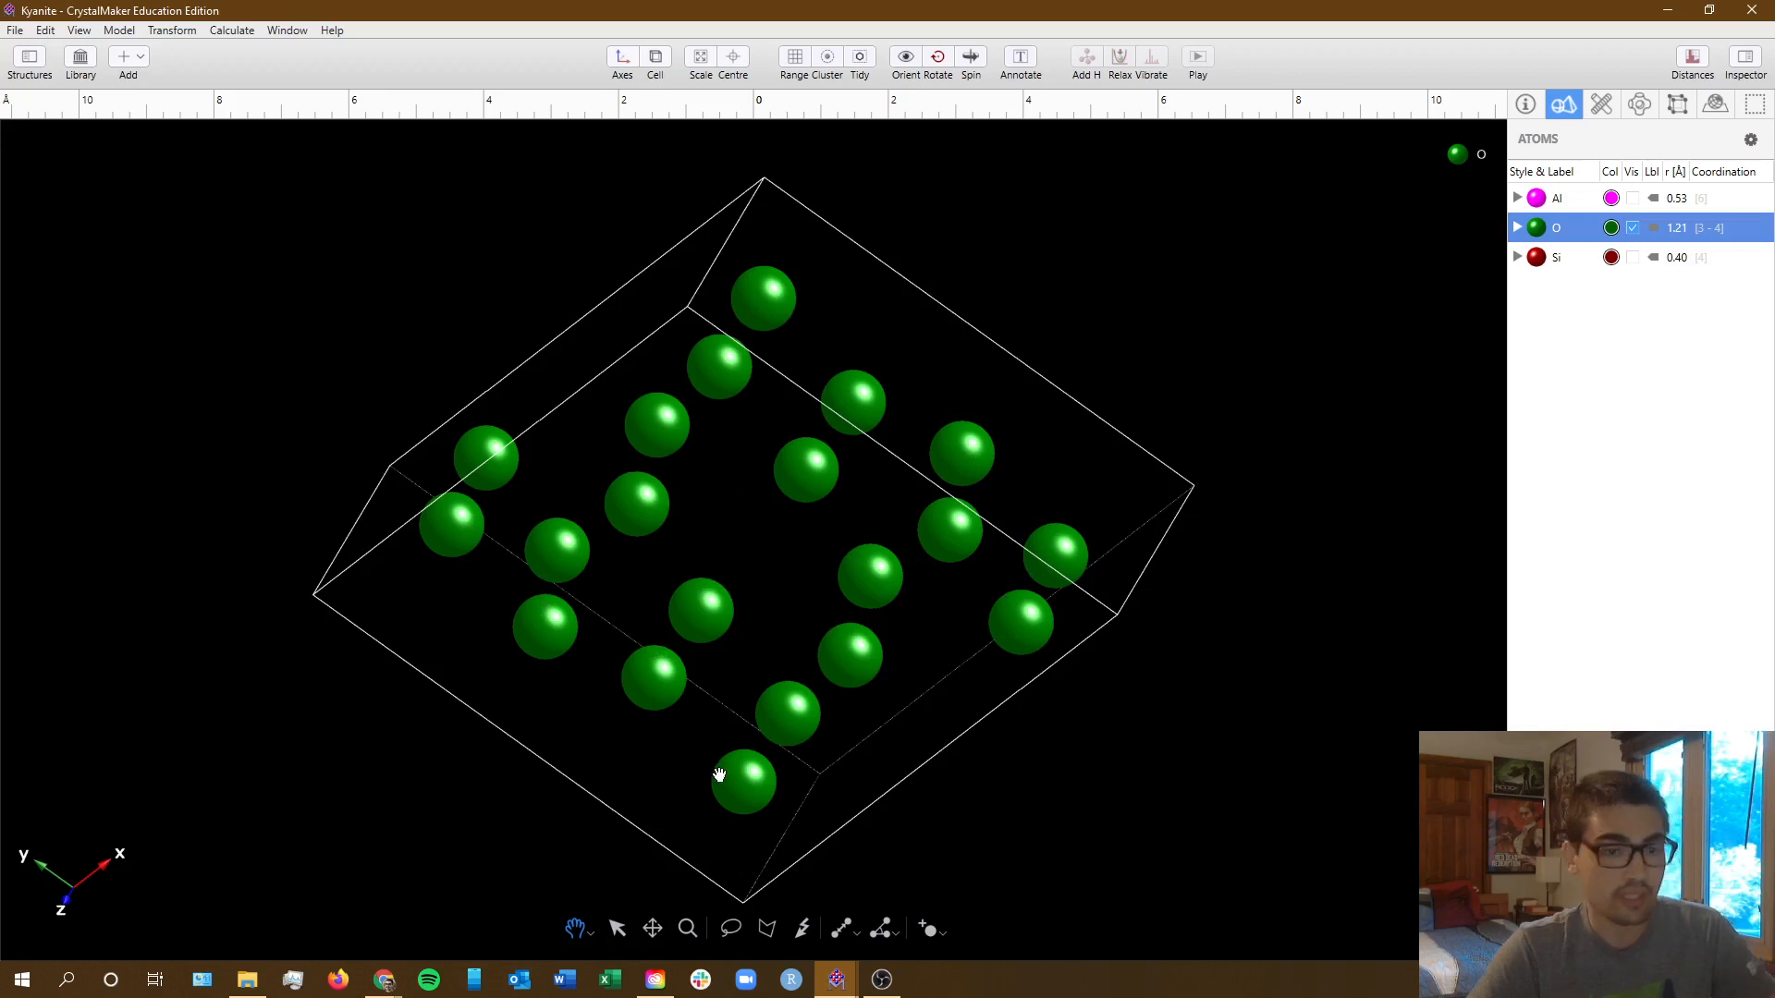
# - Switch to the worksheet, enter 20 for the displayed O atoms, and fill the divided-by-4 column with 2, 1 and 5
pyautogui.hotkey('alt', 'Tab')
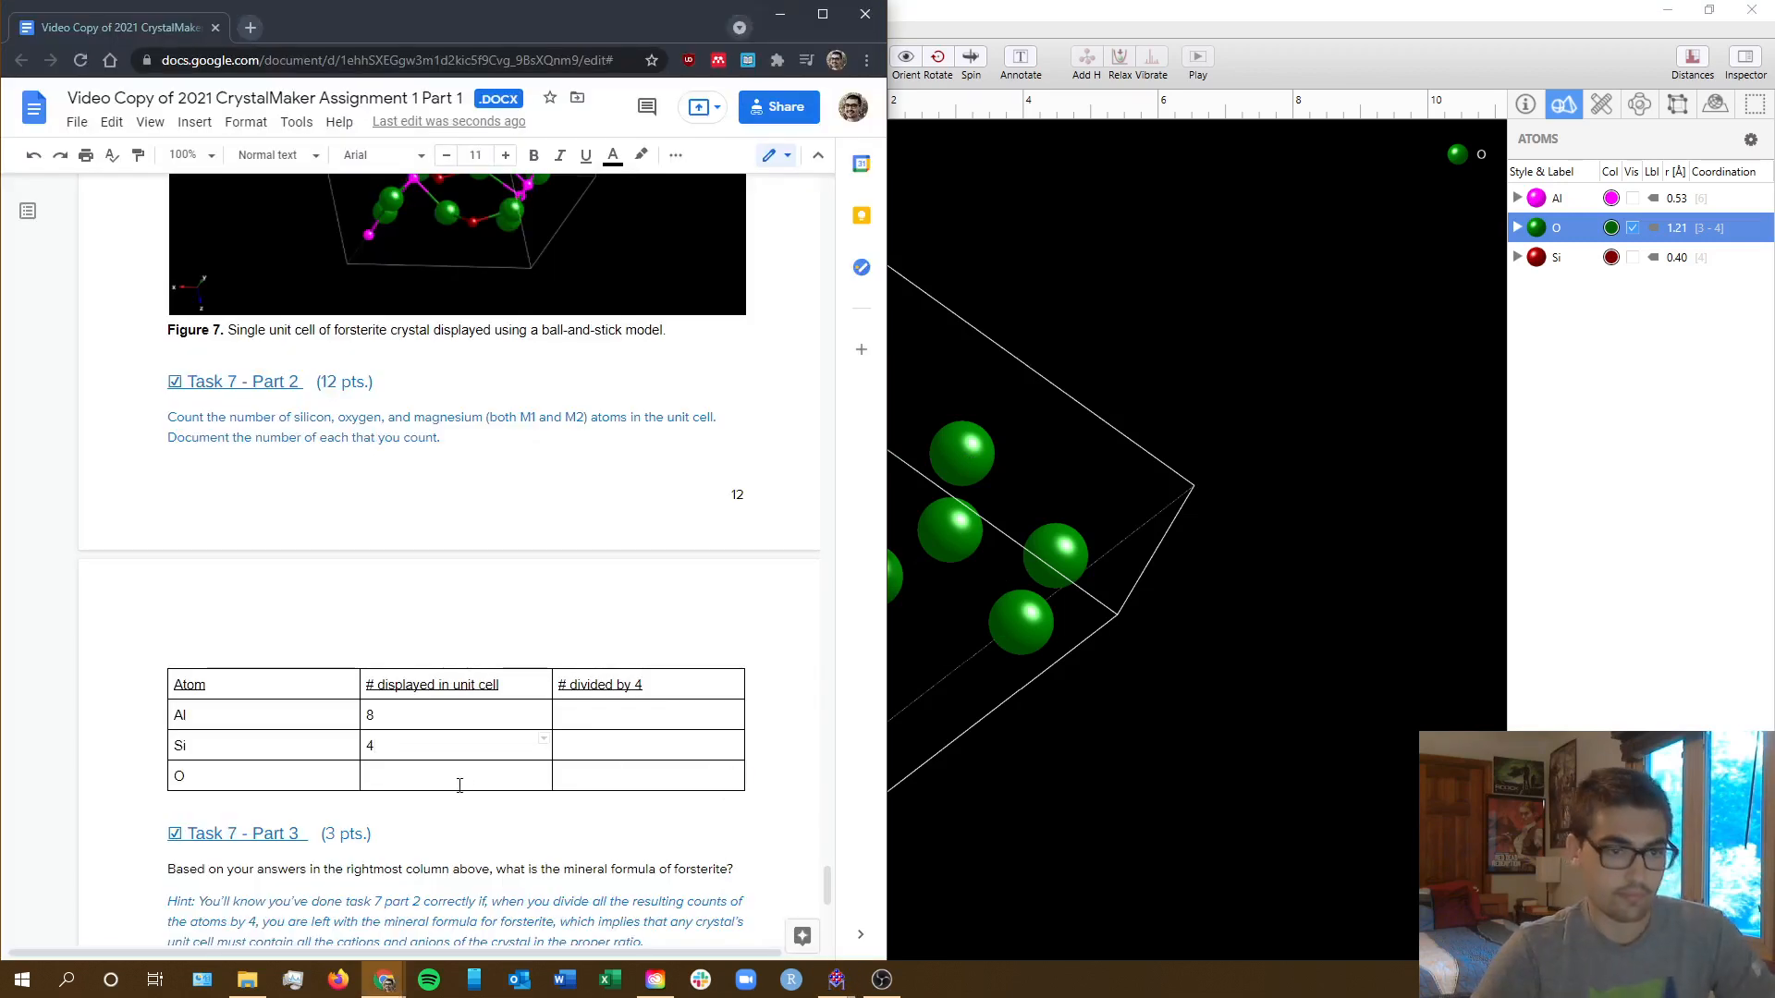
pyautogui.click(457, 785)
pyautogui.write('20')
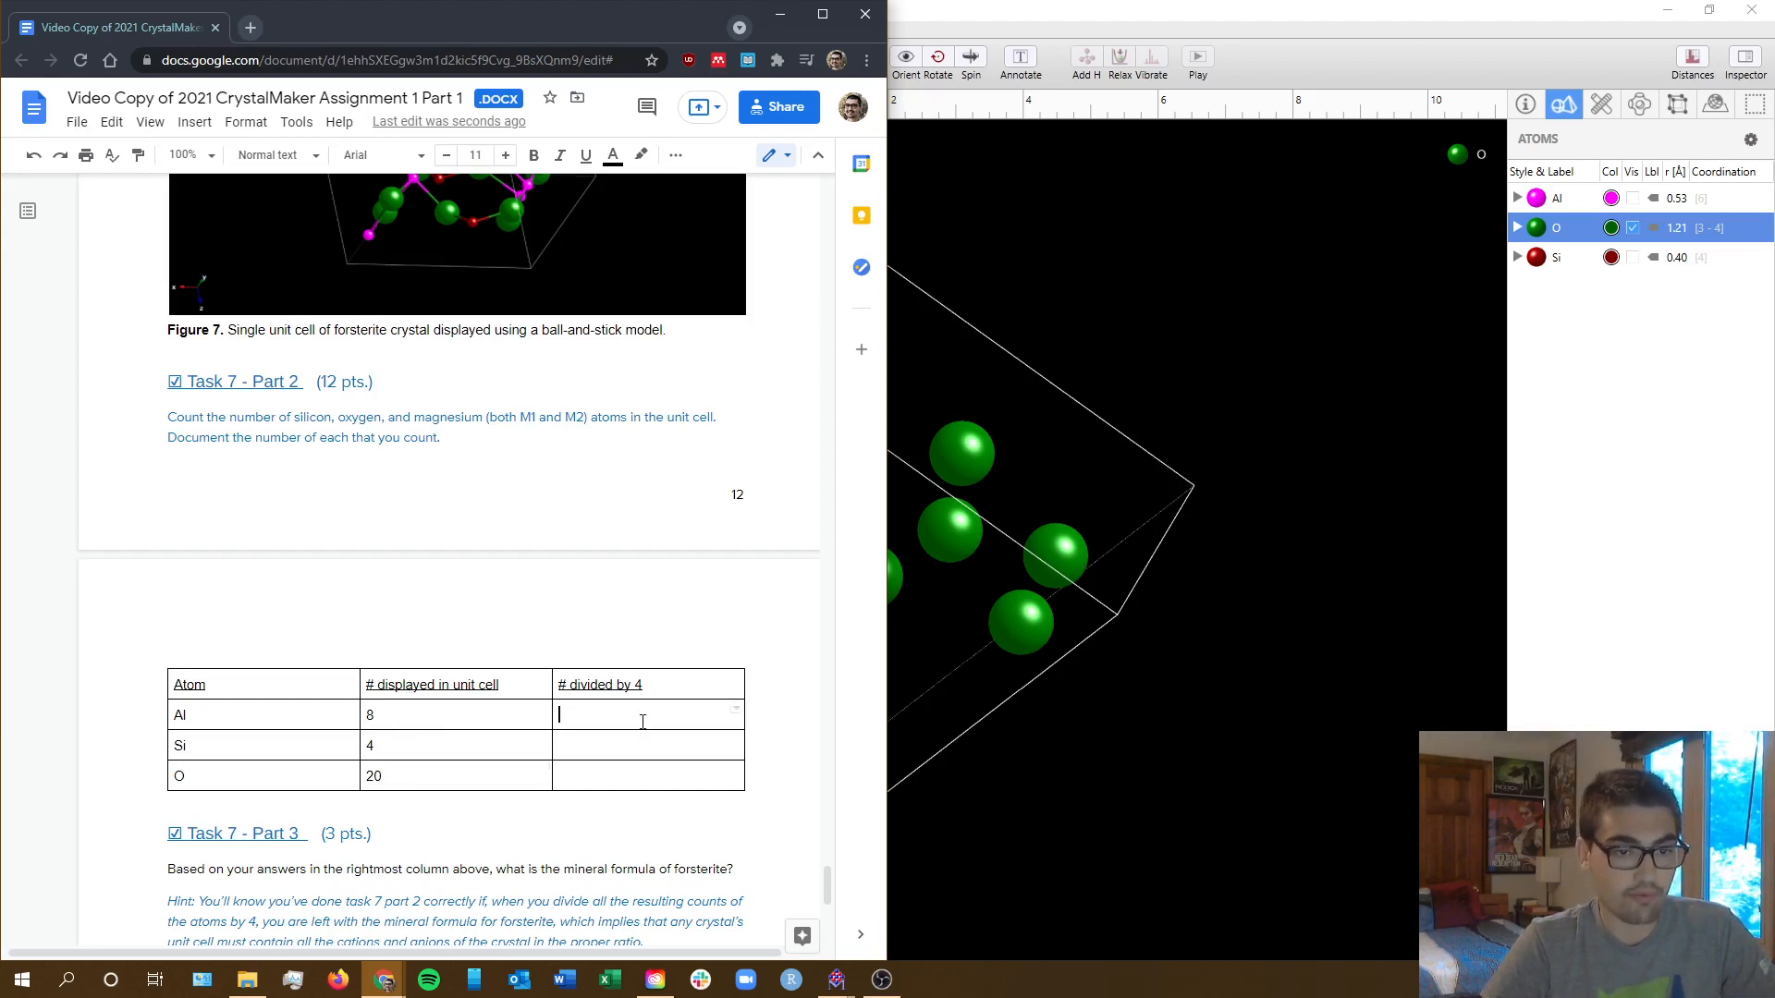
pyautogui.click(613, 746)
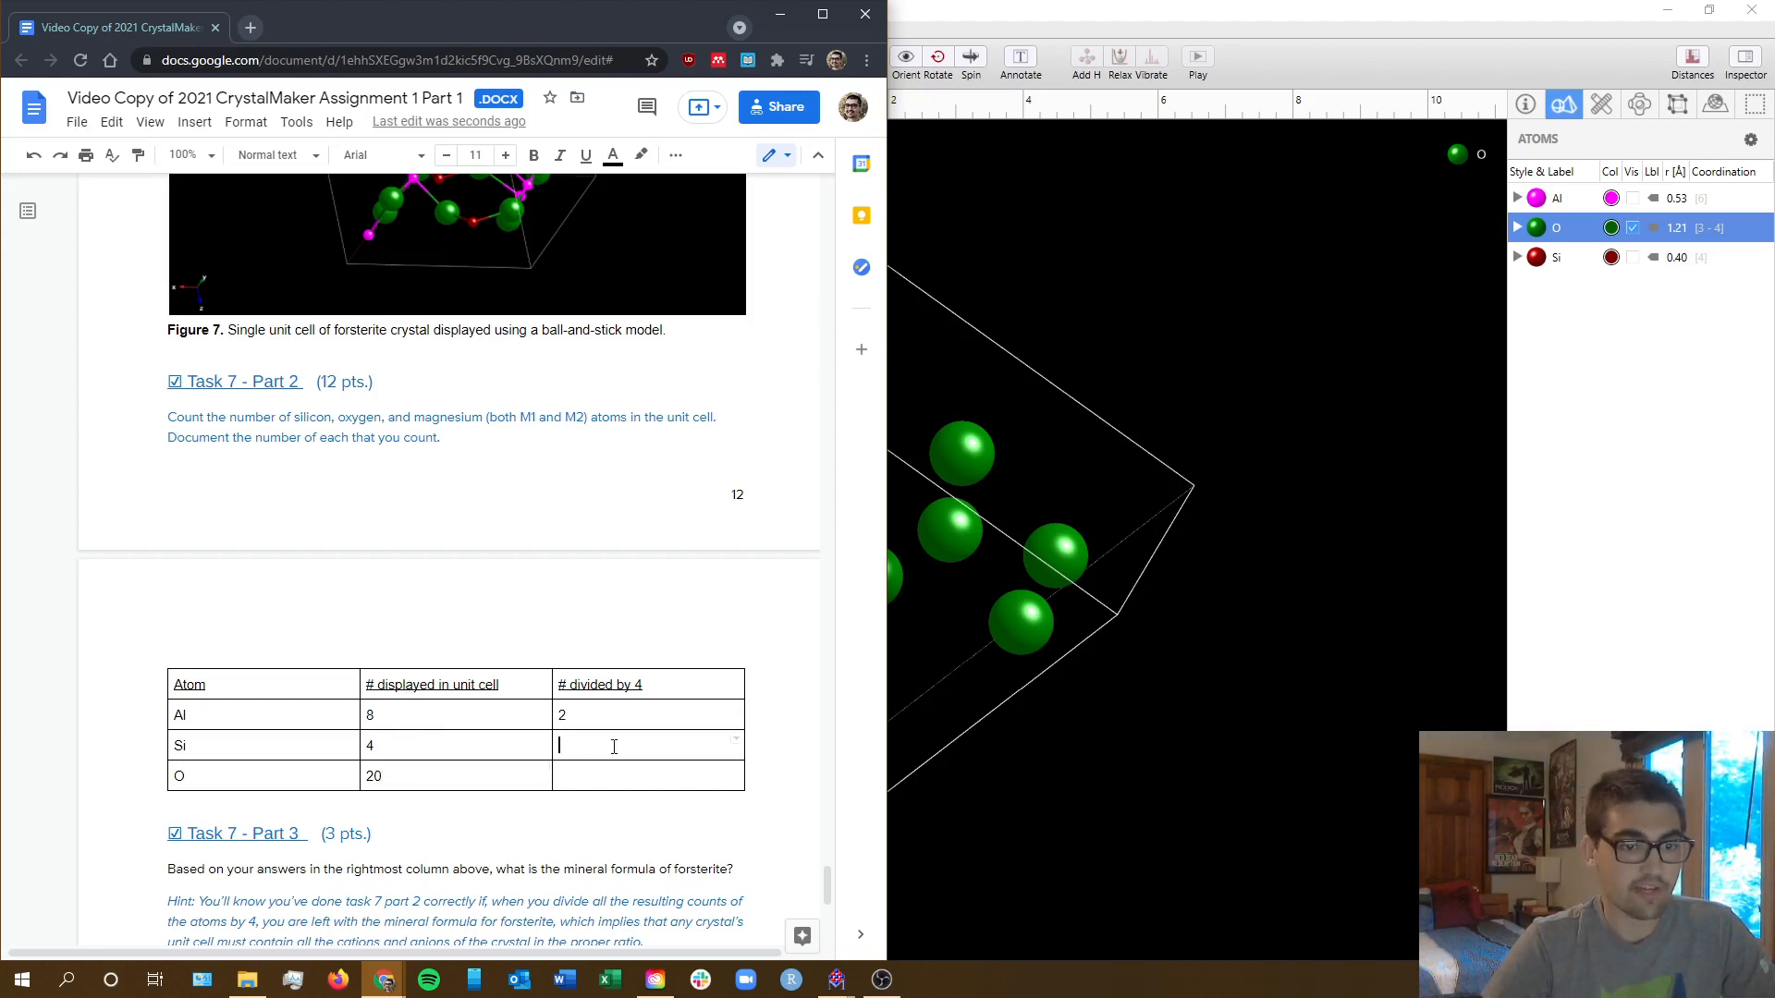
pyautogui.click(570, 775)
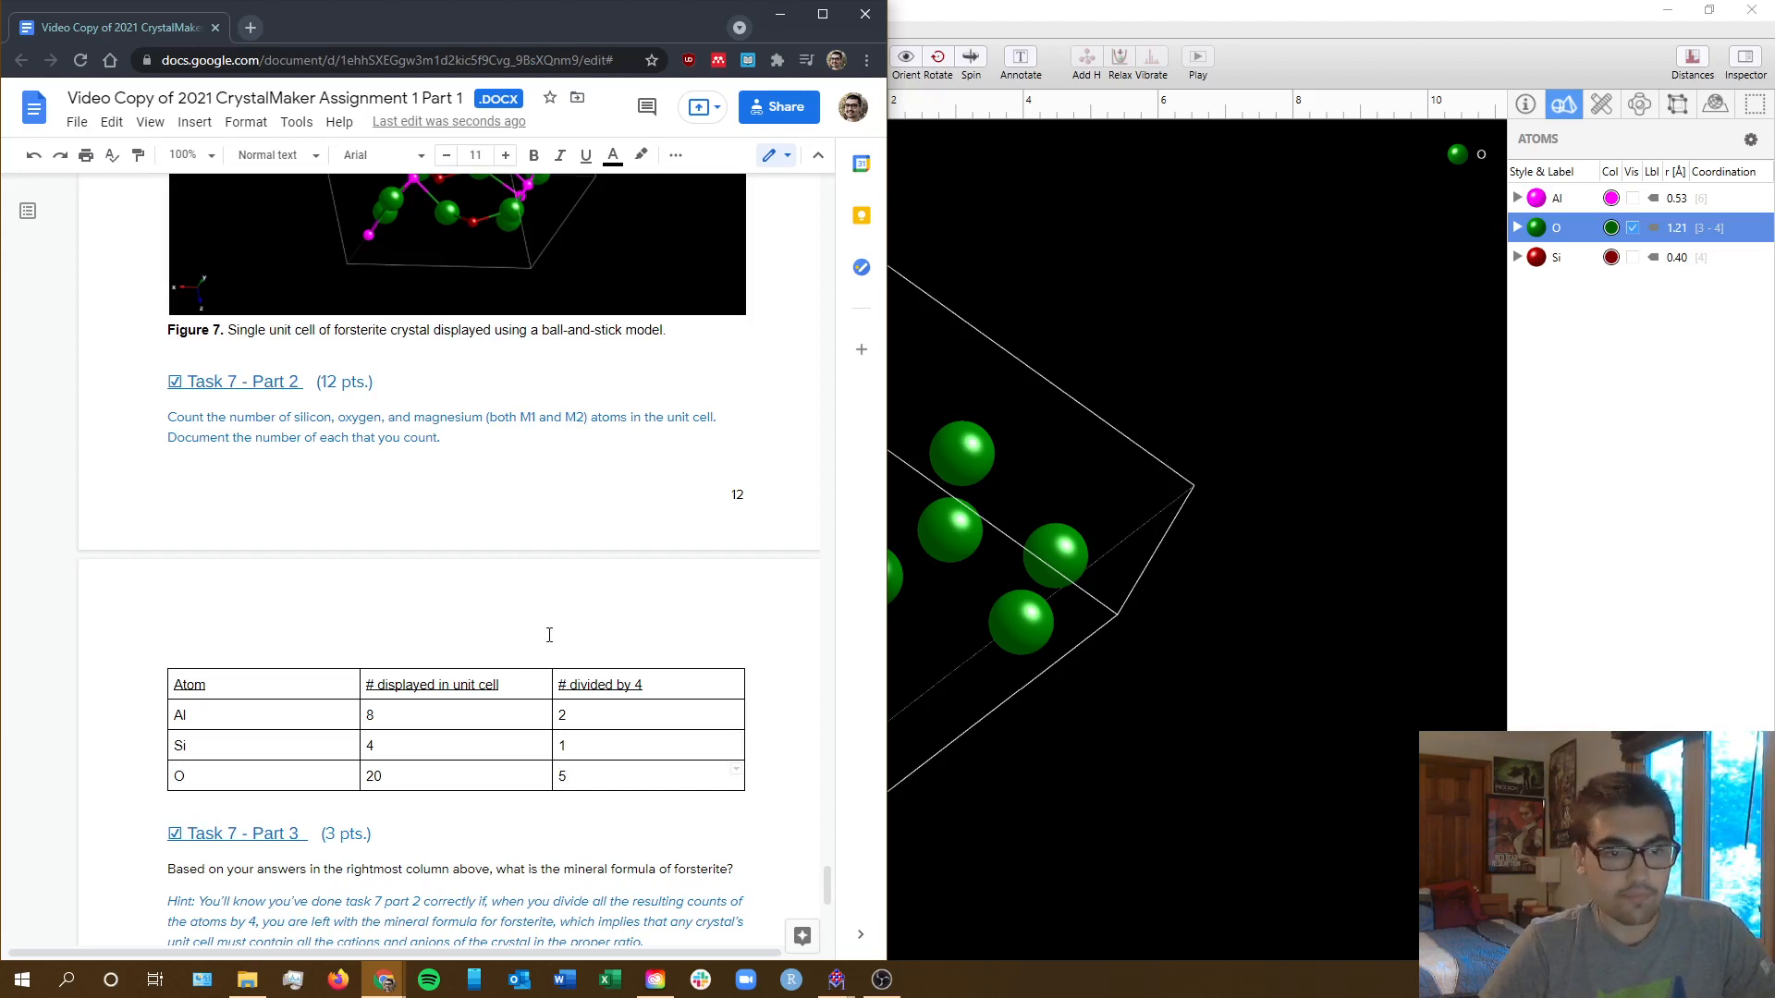
# - Answer Task 7 Part 3 with the mineral formula Al2SiO5 on a new line below the question
pyautogui.scroll(-2, 555, 656)
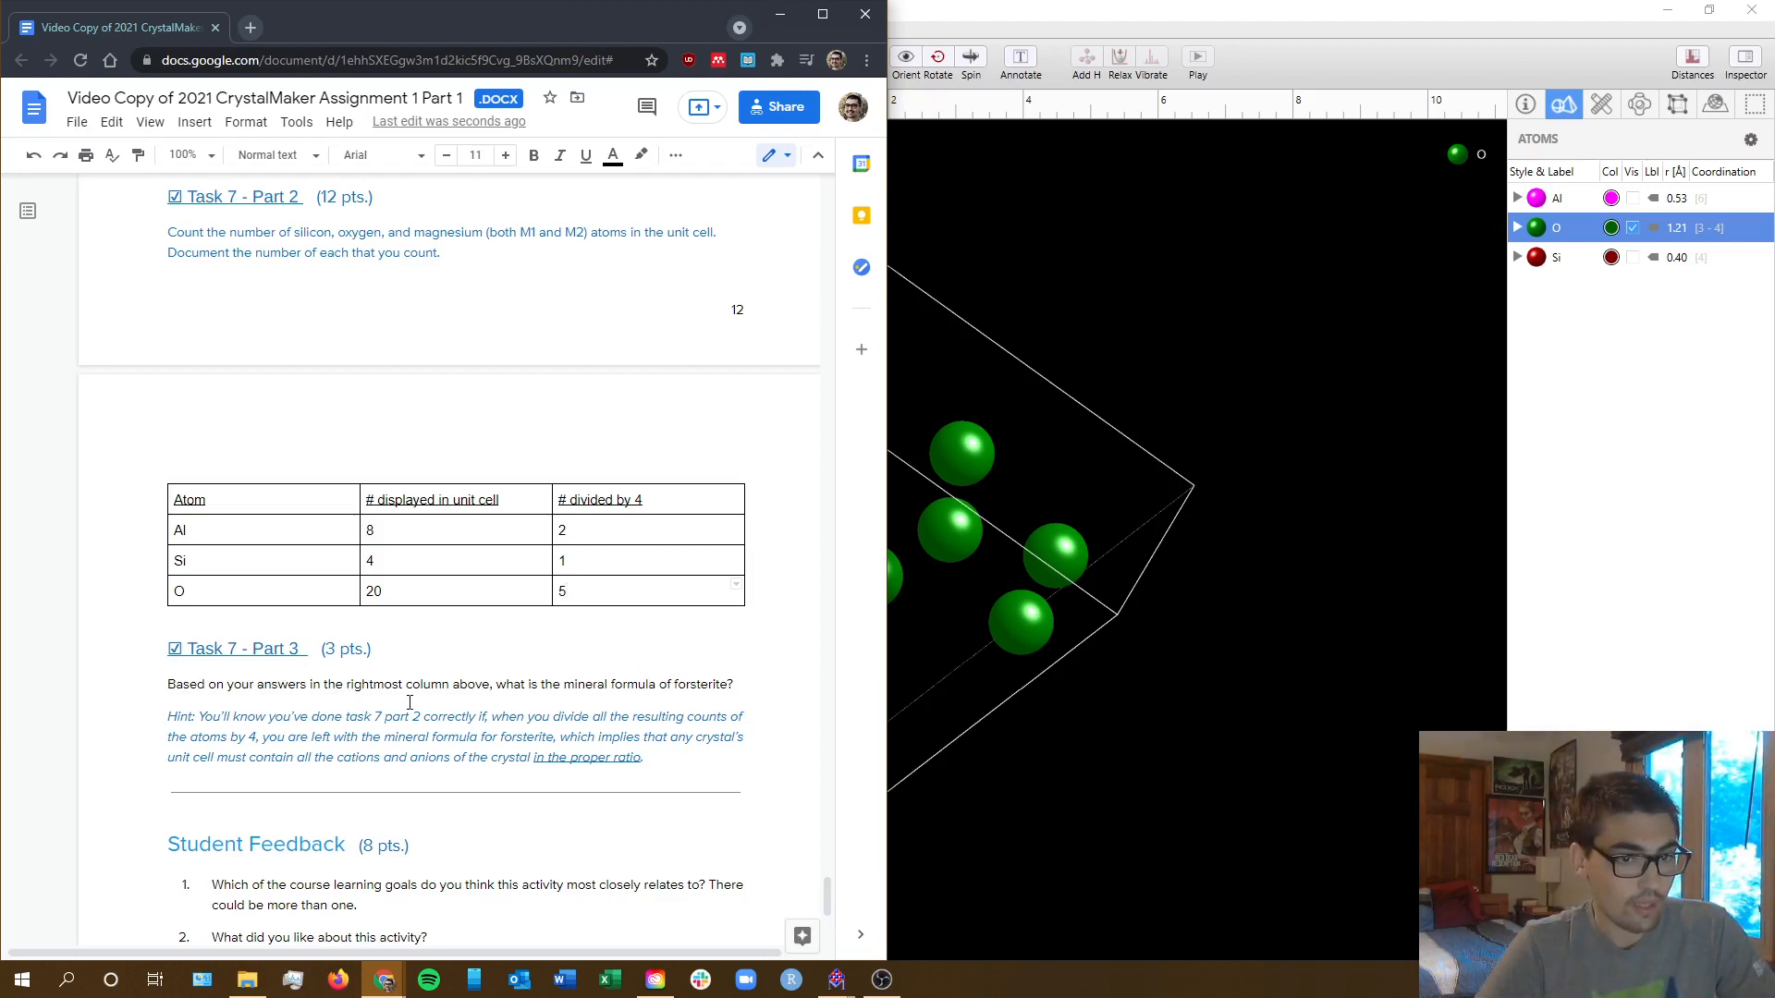
pyautogui.scroll(-1, 371, 731)
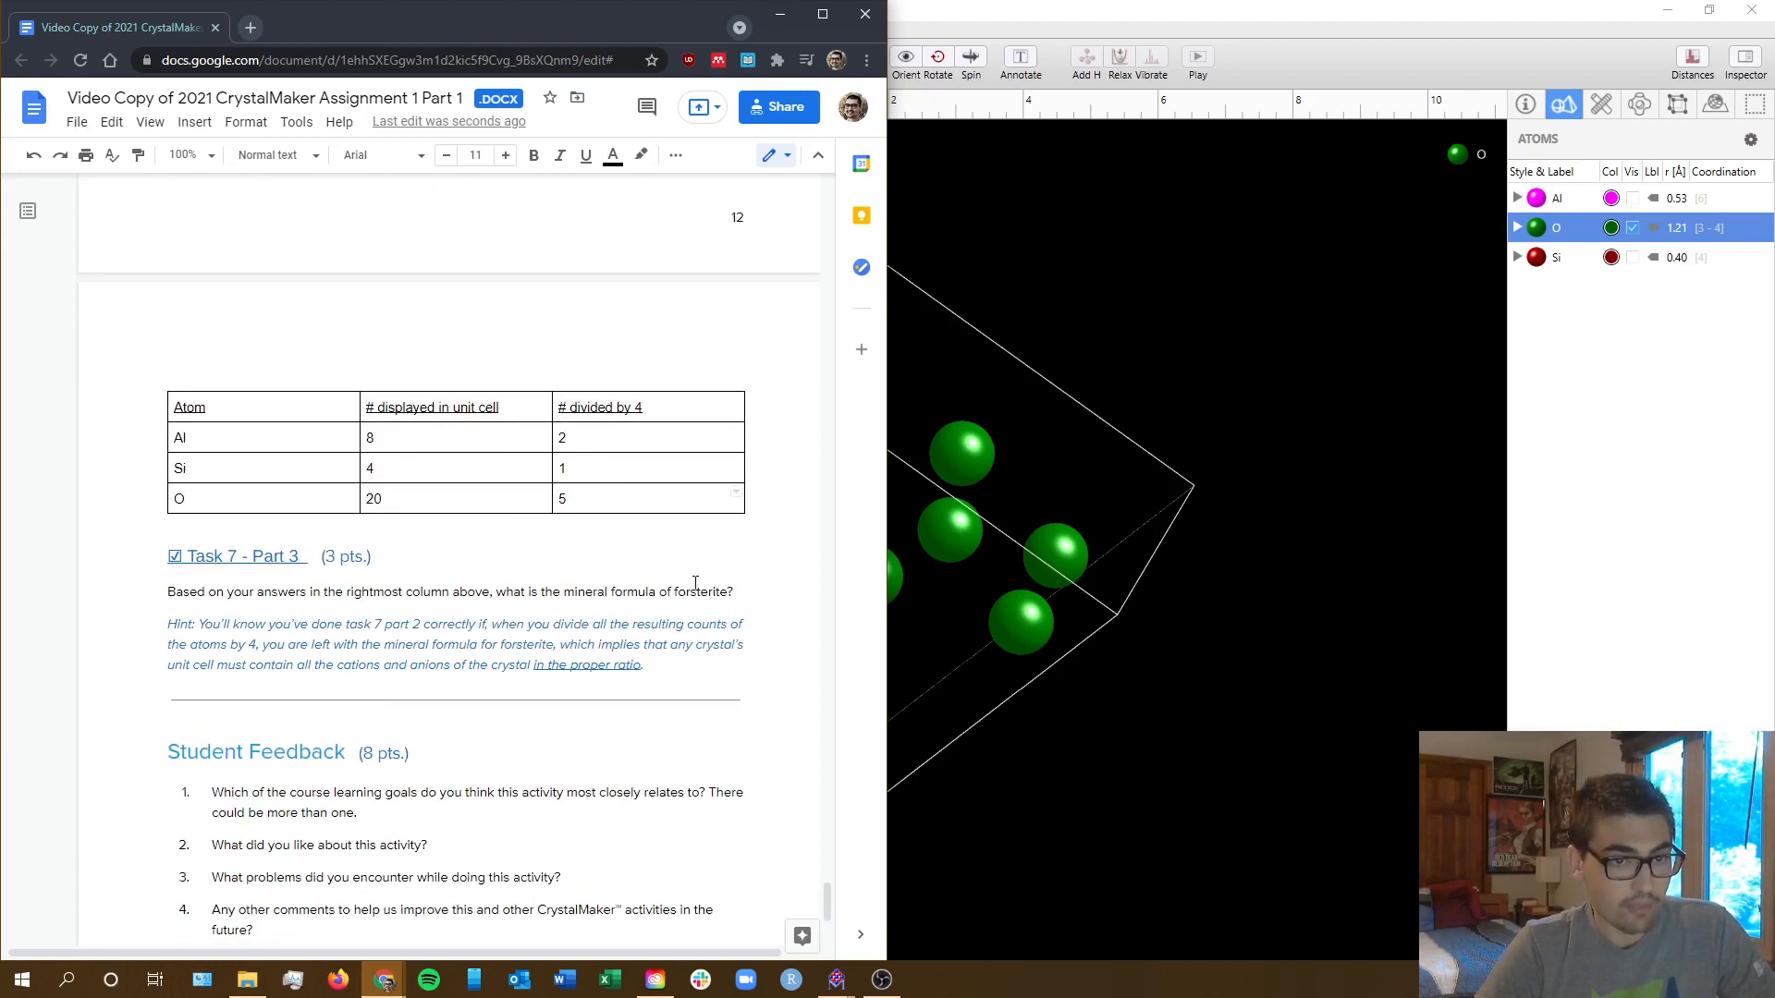
pyautogui.click(741, 588)
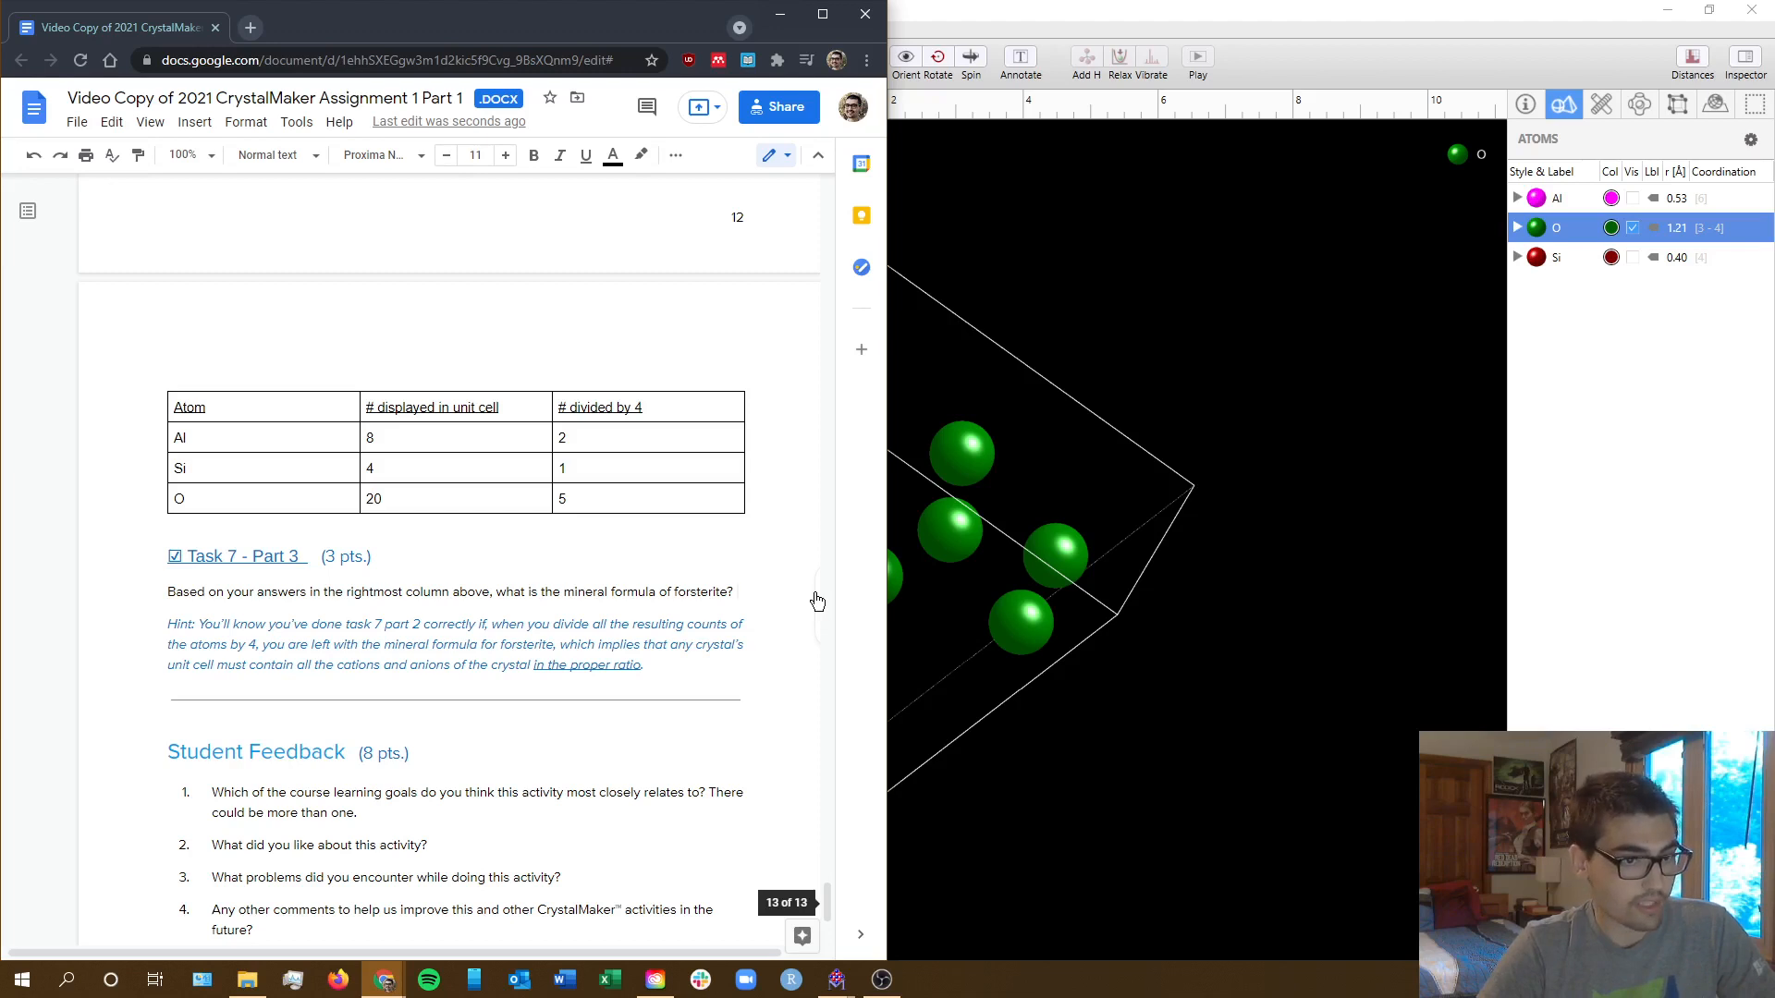
pyautogui.press('Return')
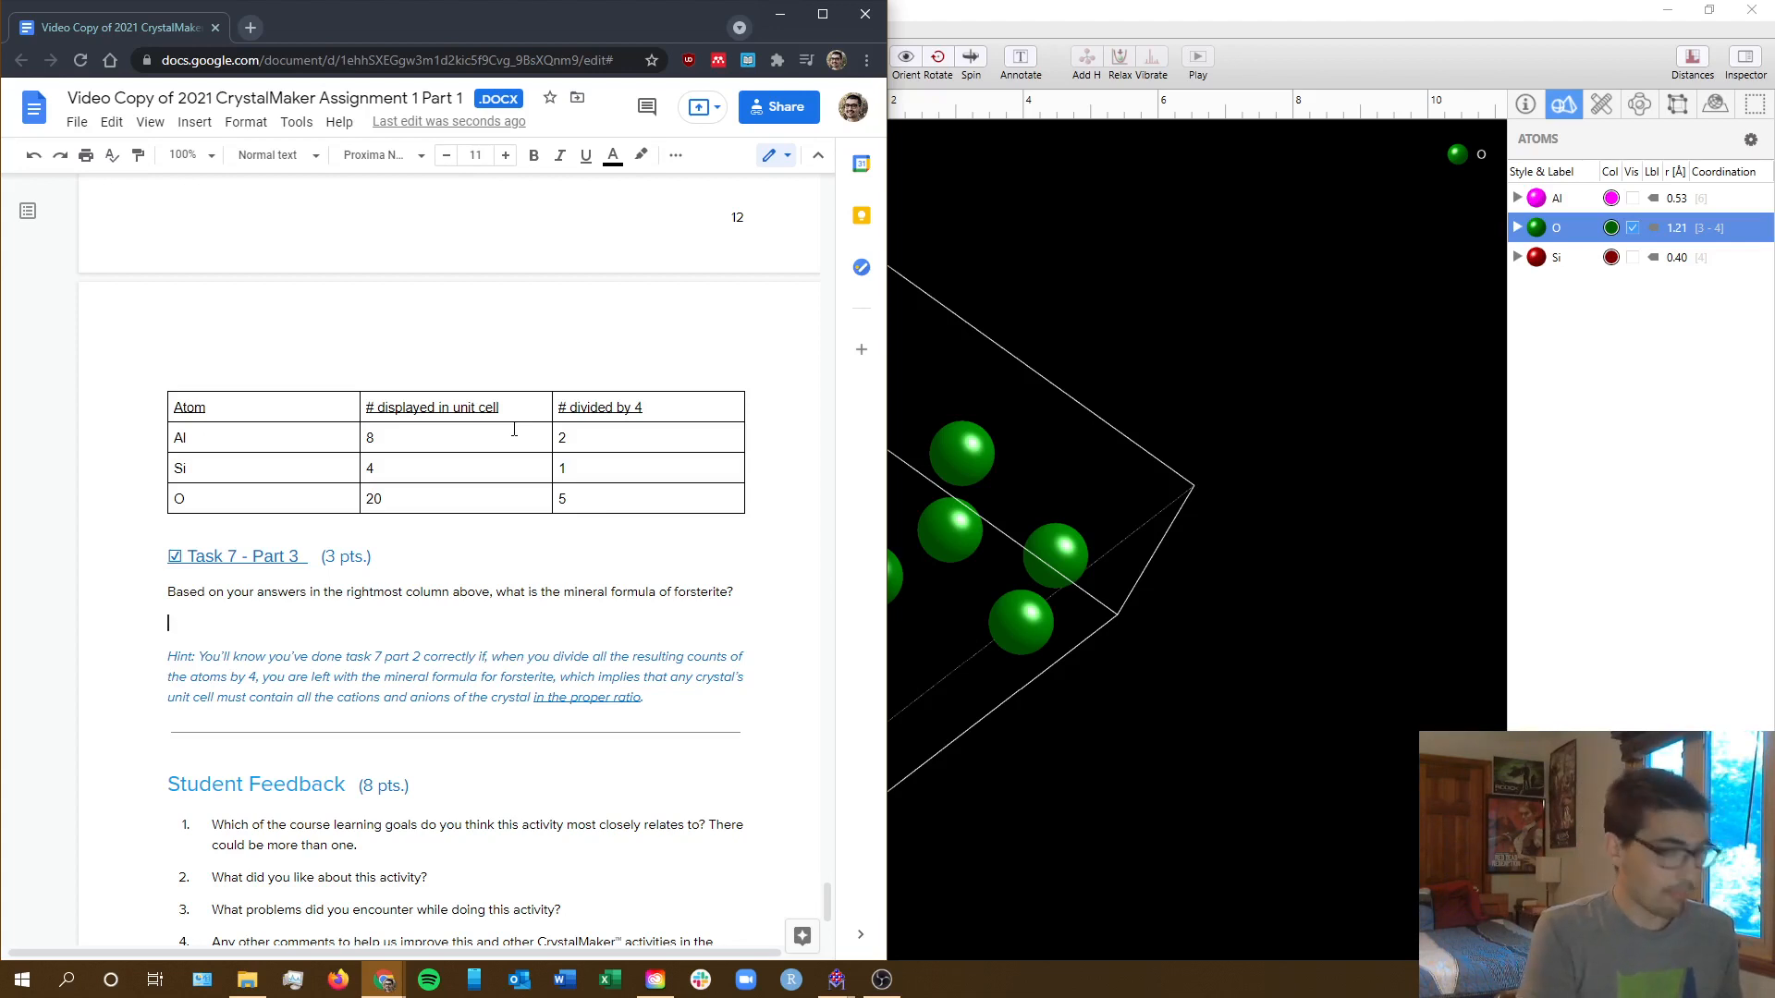
pyautogui.write('Al')
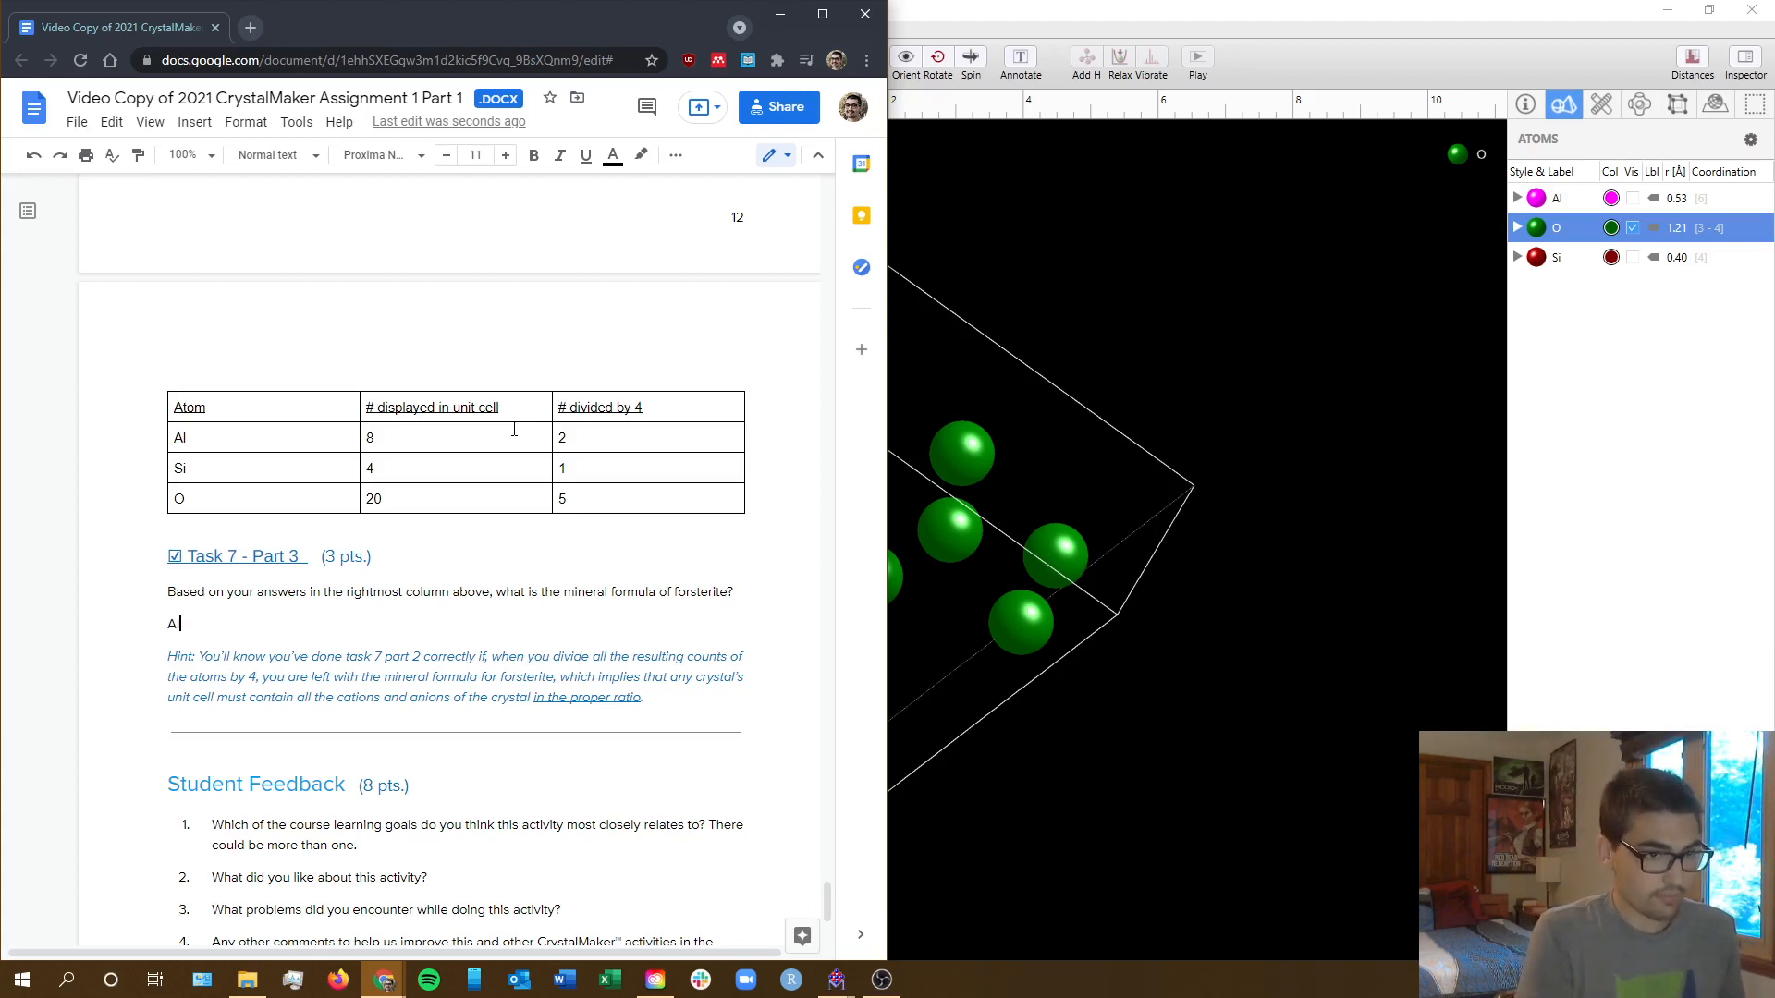
pyautogui.write('3')
pyautogui.press('BackSpace')
pyautogui.write('2')
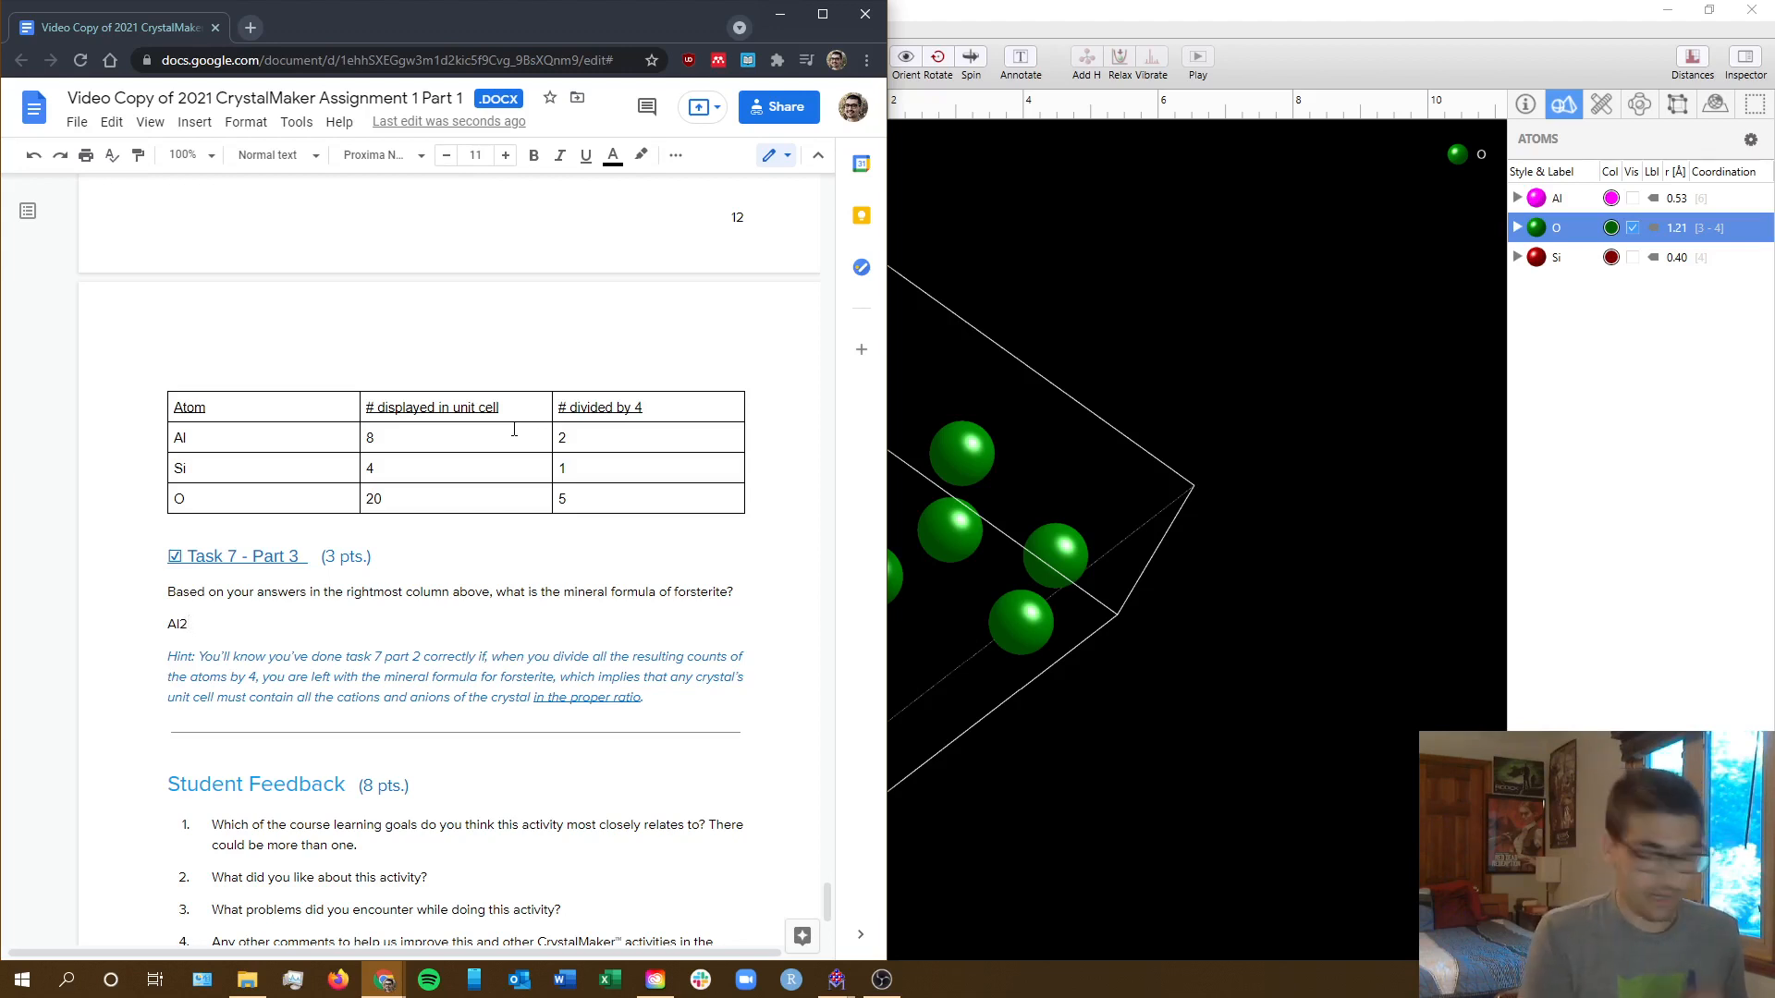
pyautogui.write('S')
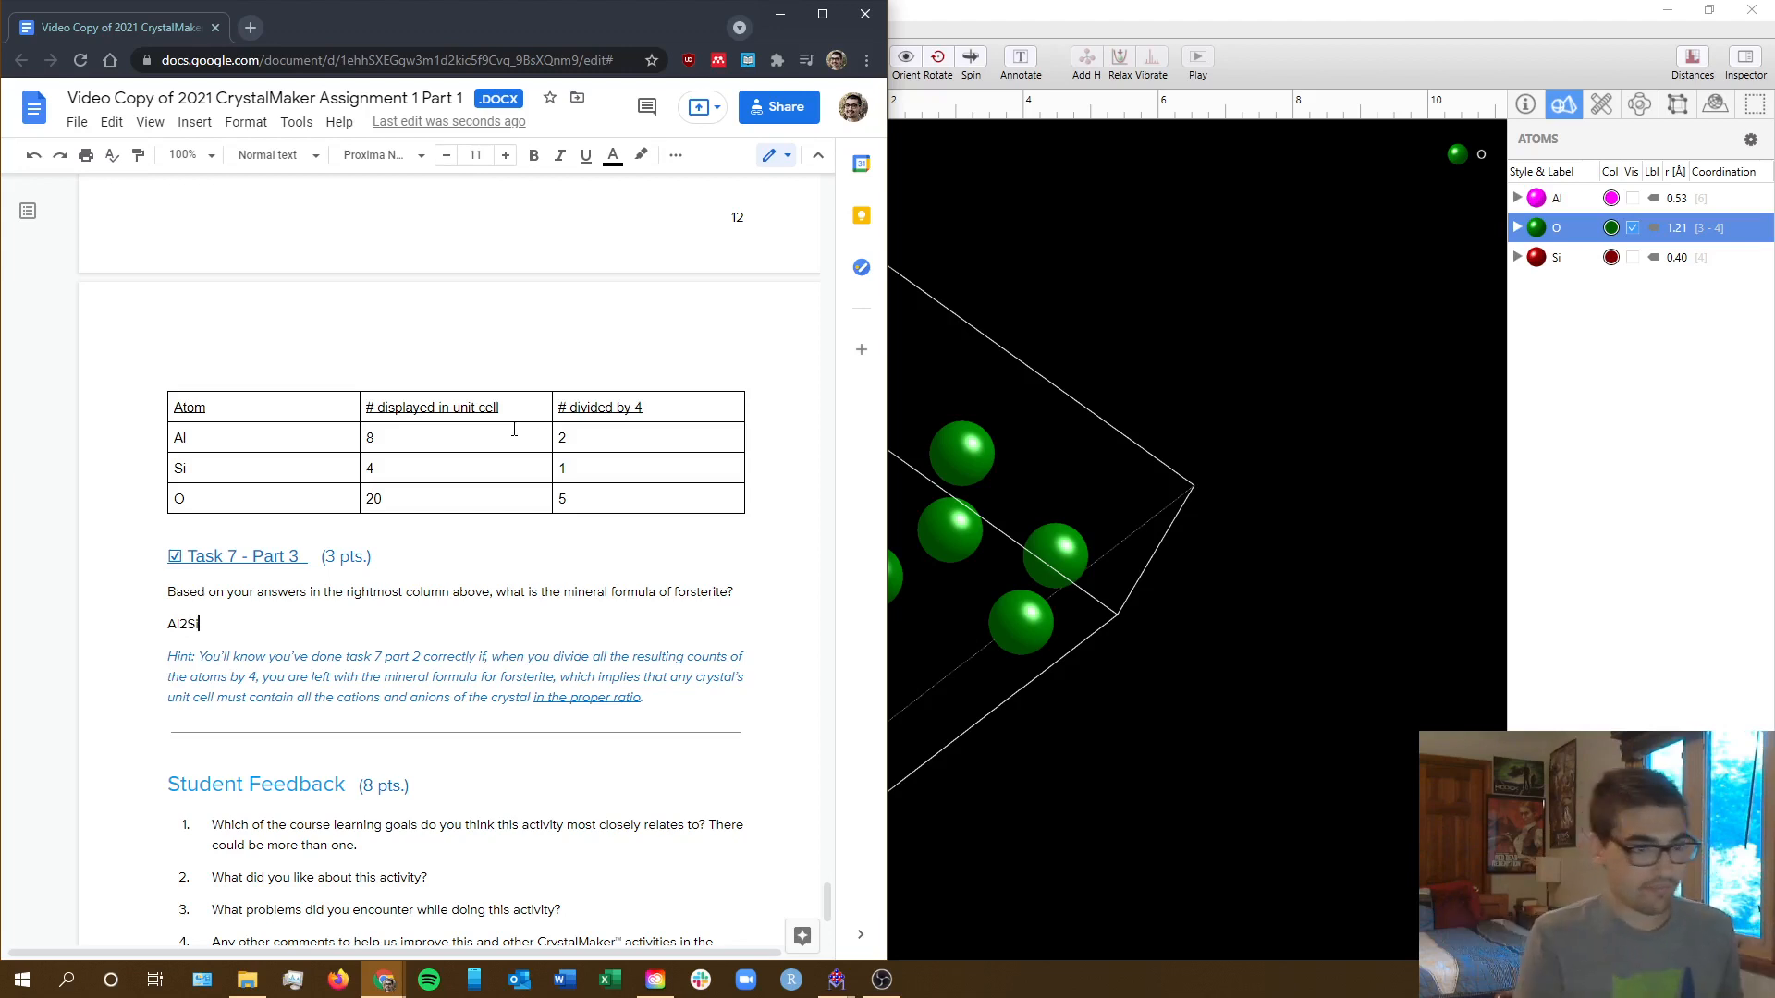
pyautogui.write('iO5')
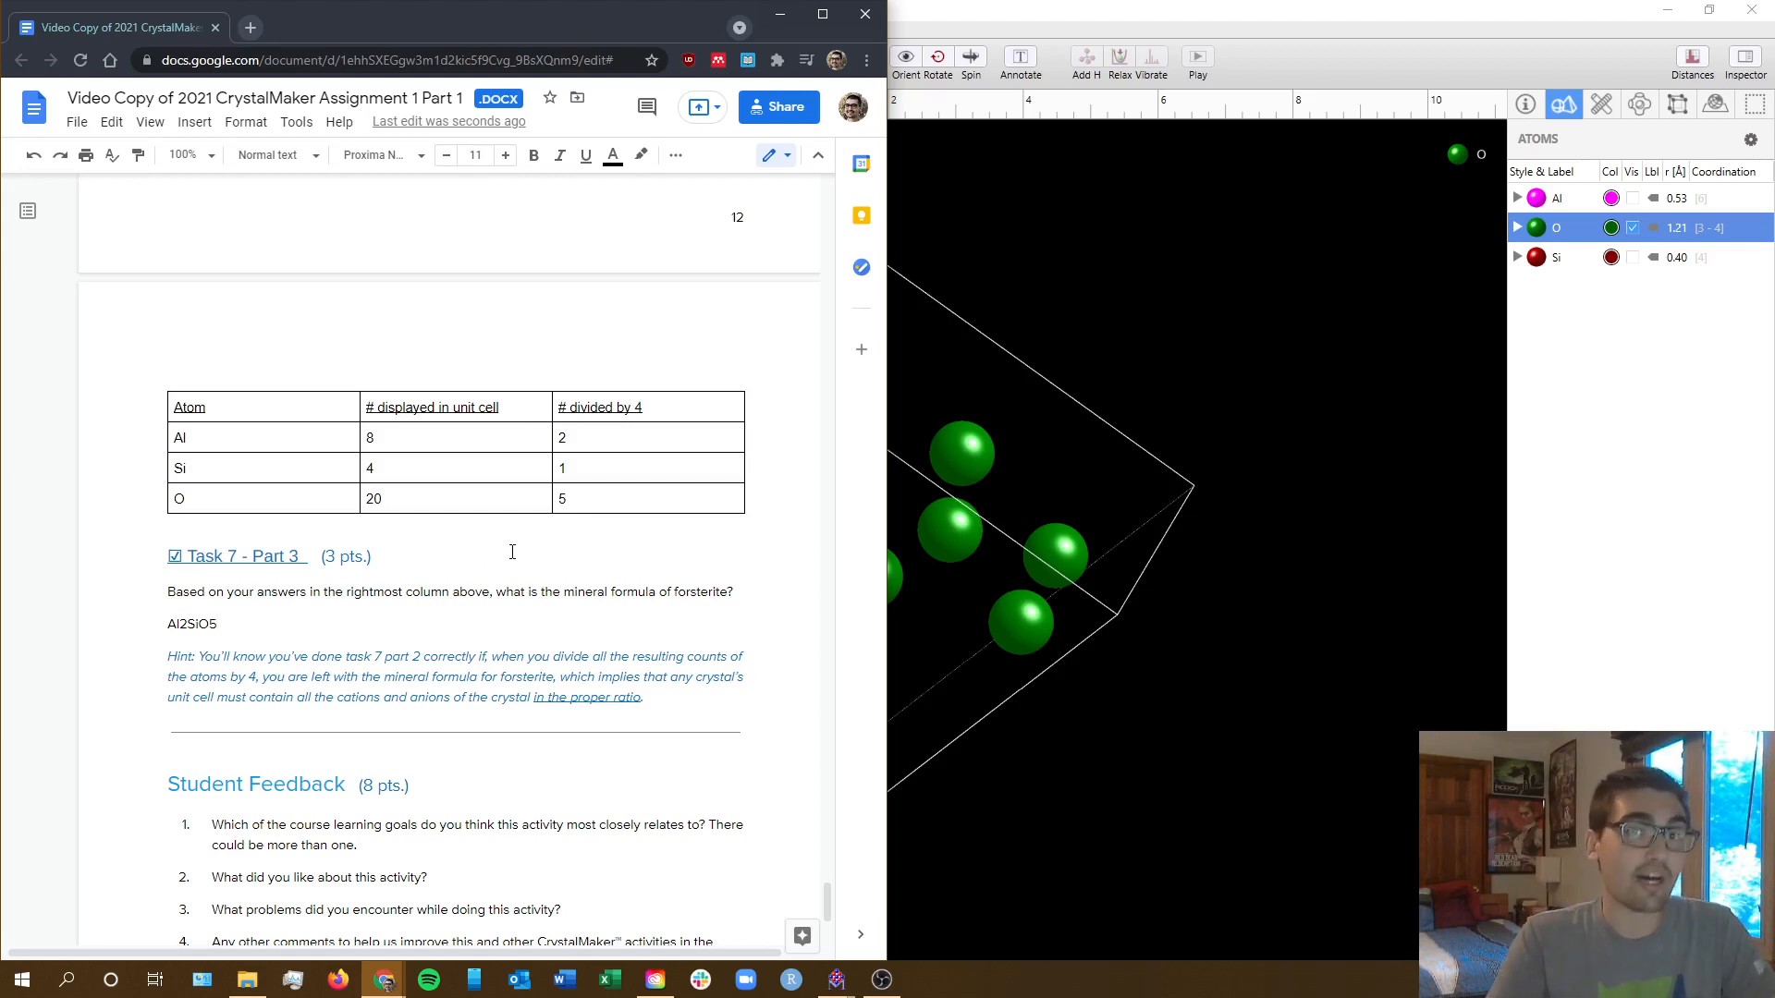
# - Switch to CrystalMaker and open the kyanite structure's notes and overview to check its chemical formula
pyautogui.click(1637, 302)
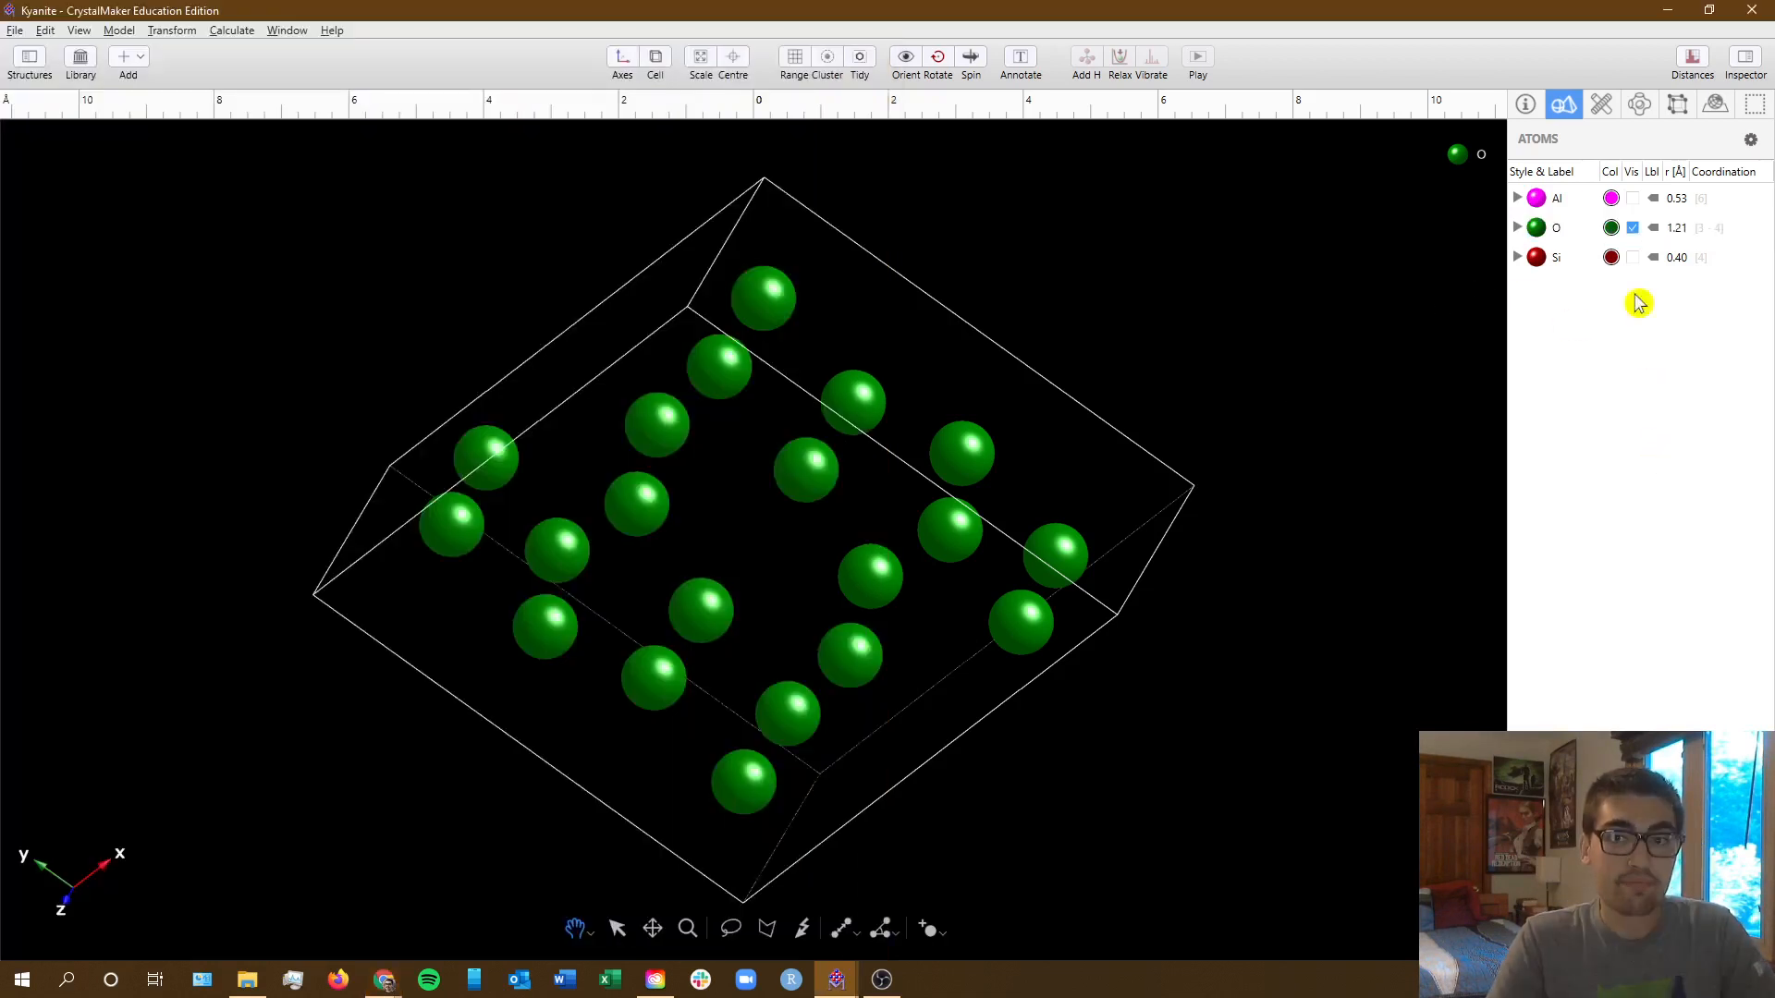
pyautogui.click(1526, 107)
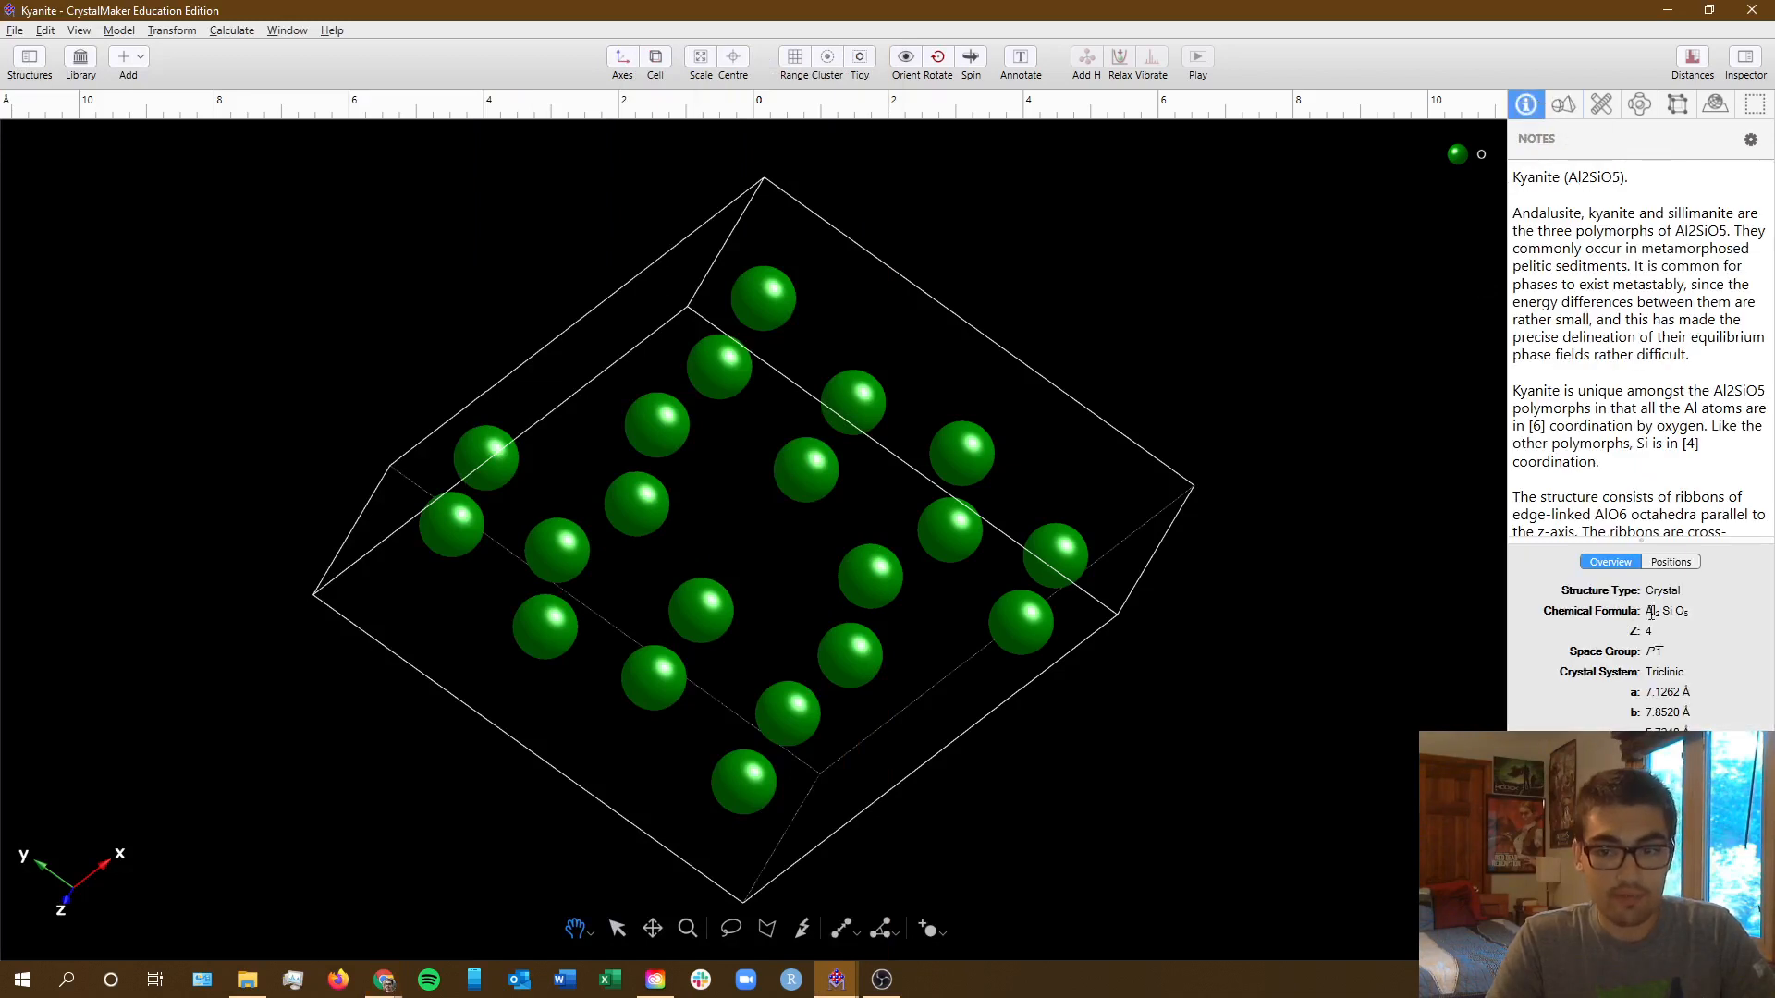
# - Make the Si and Al atoms visible again so the unit cell shows all three kyanite elements
pyautogui.click(1569, 176)
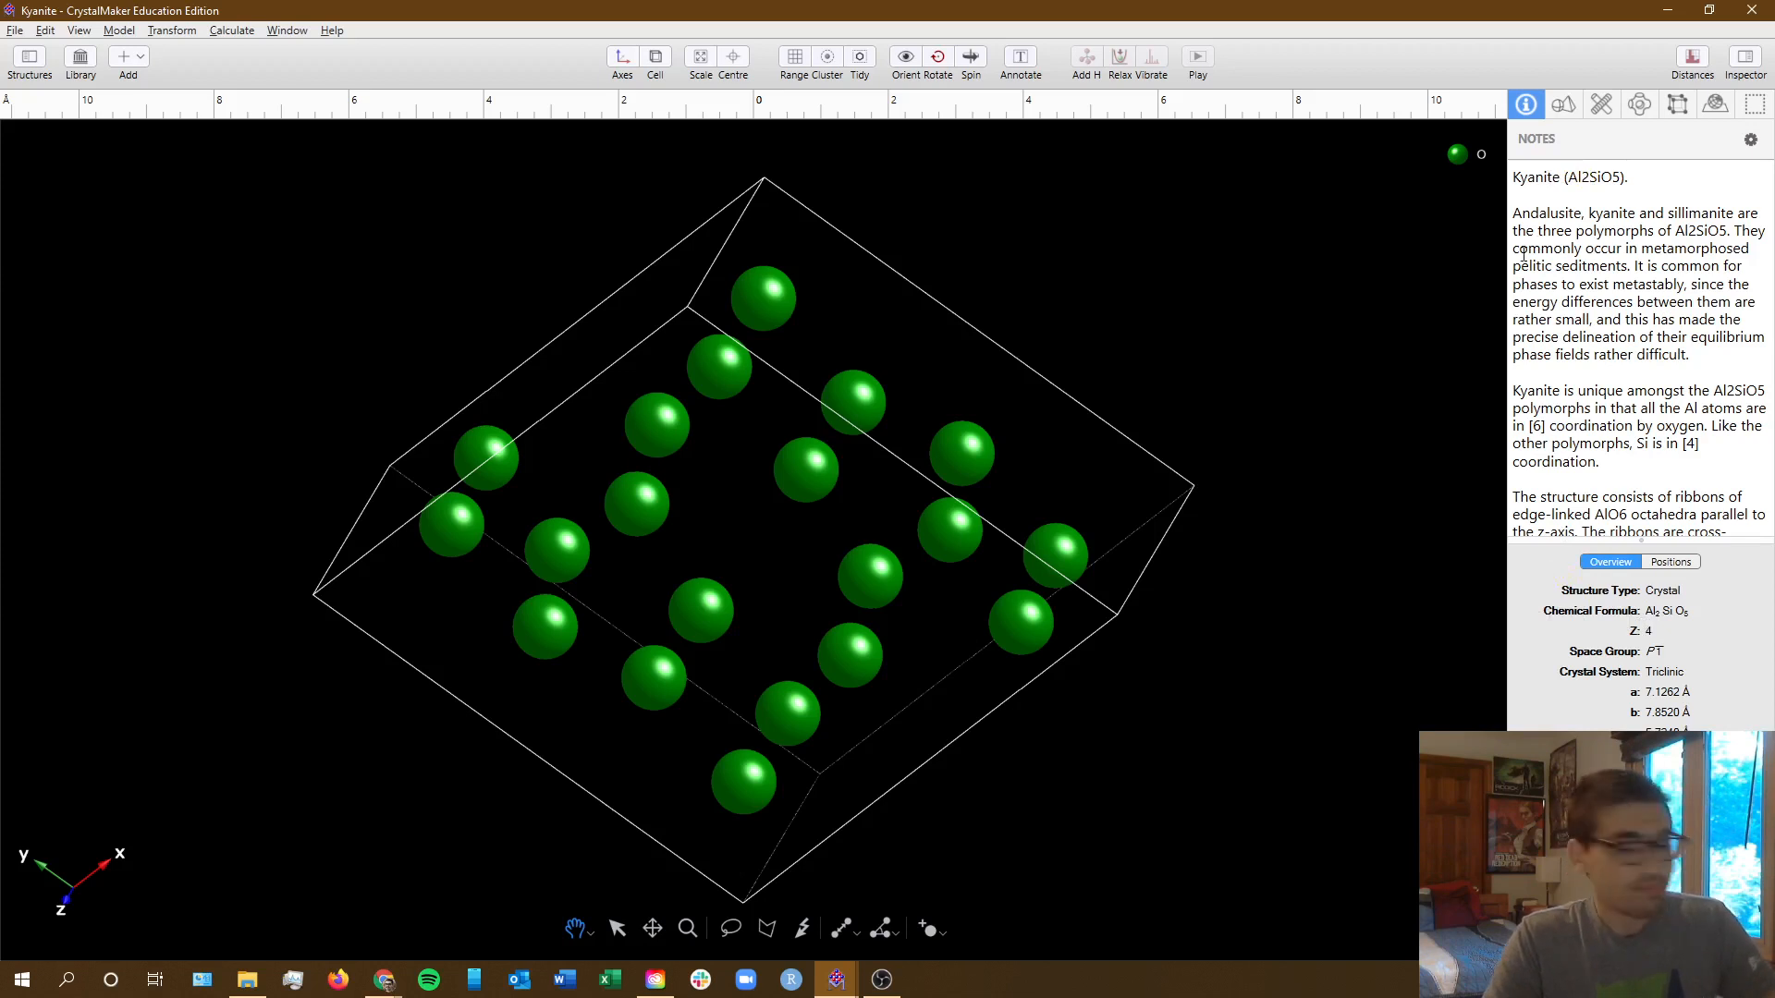
pyautogui.click(1563, 104)
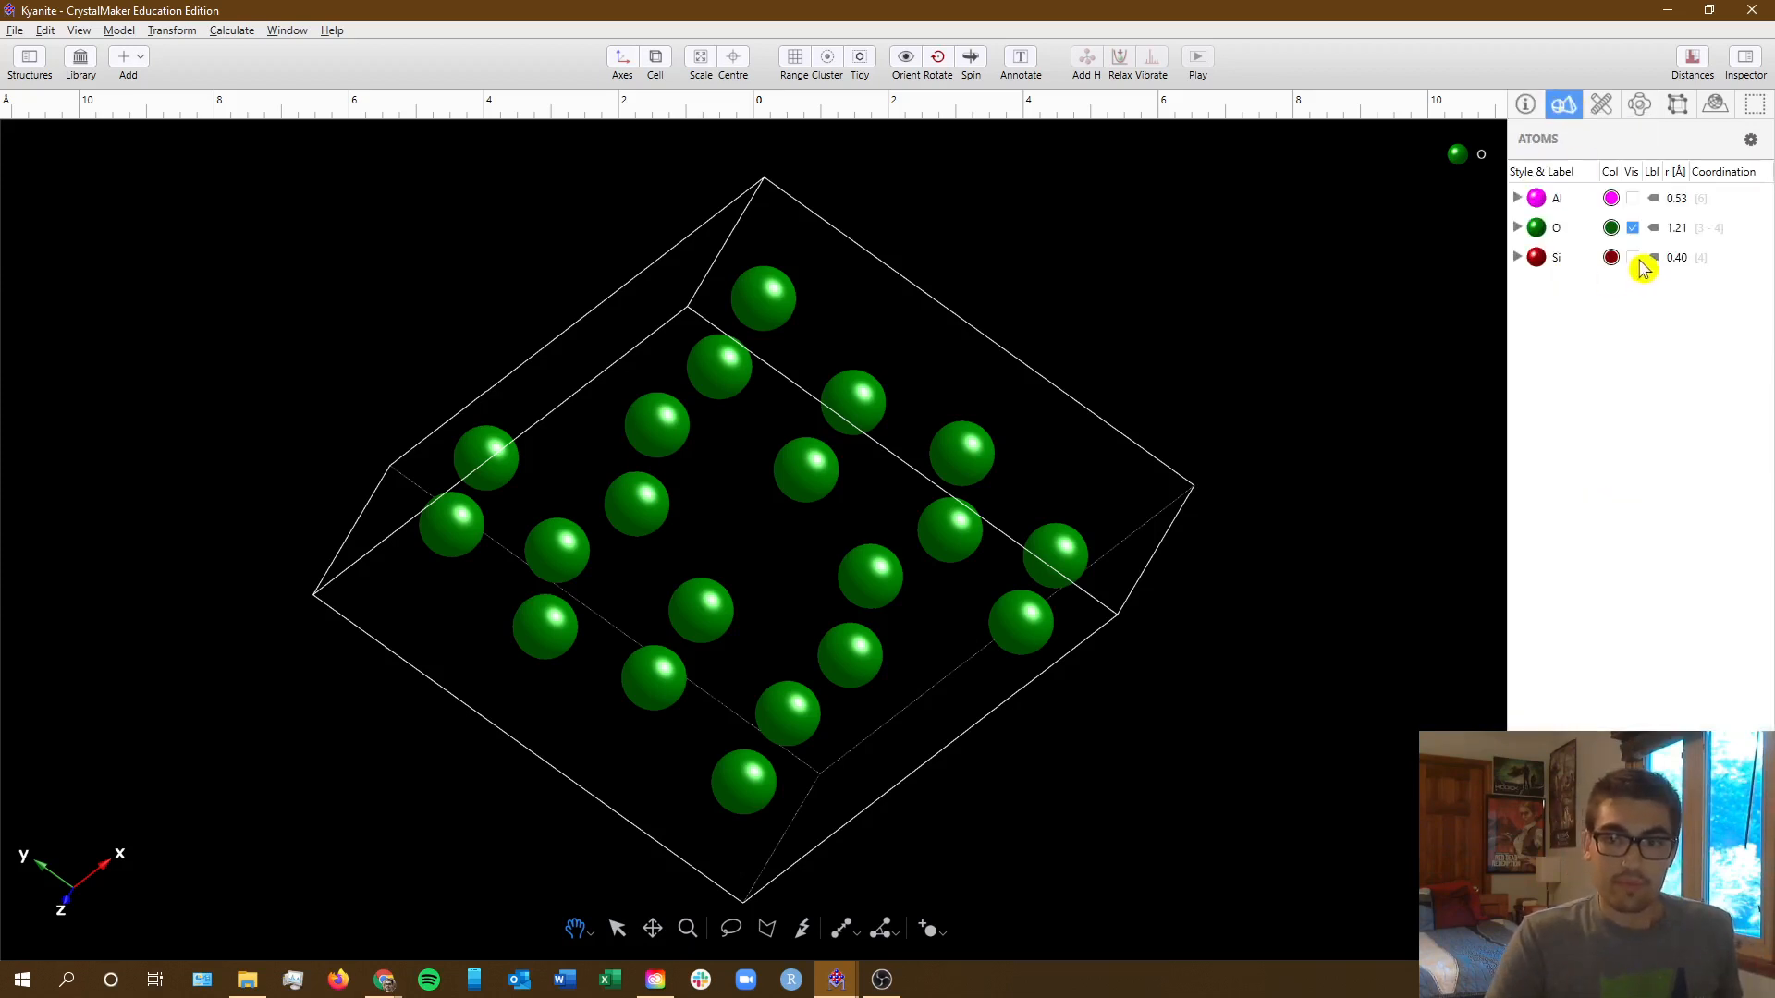
pyautogui.click(1632, 257)
pyautogui.click(1633, 203)
pyautogui.click(1633, 200)
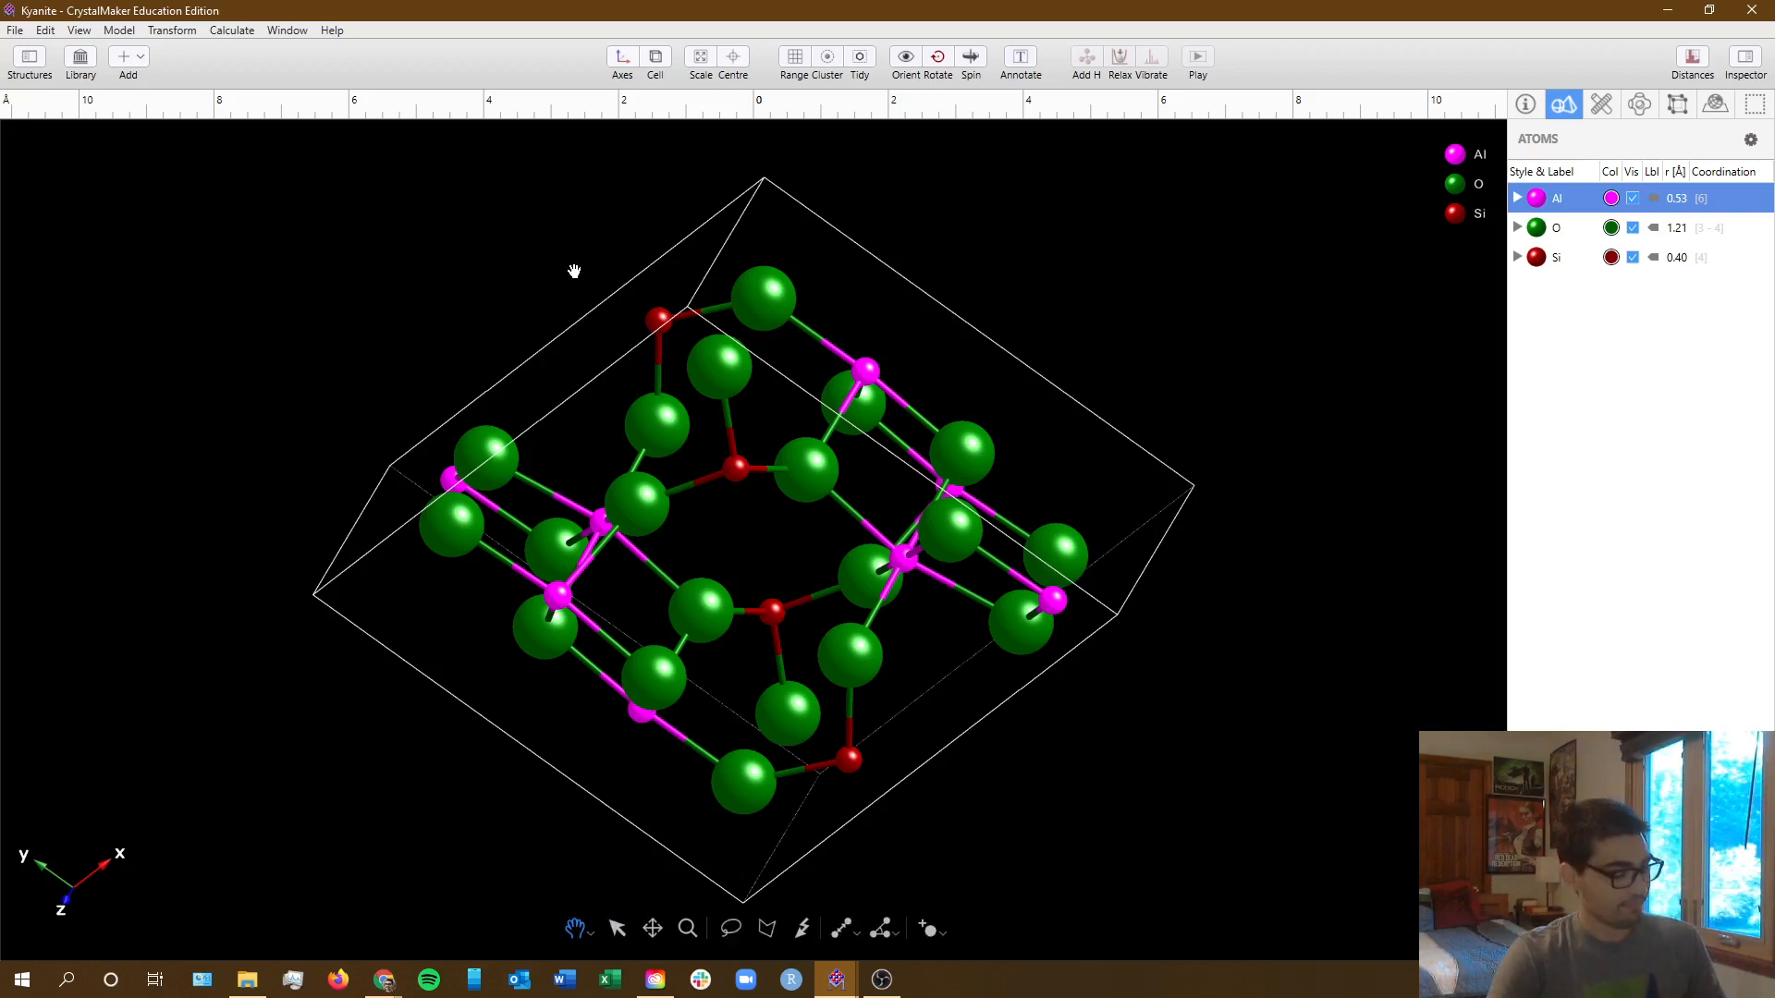
# - Switch to the worksheet in Google Docs and review the Student Feedback questions after Task 7 Part 3
pyautogui.hotkey('alt', 'Tab')
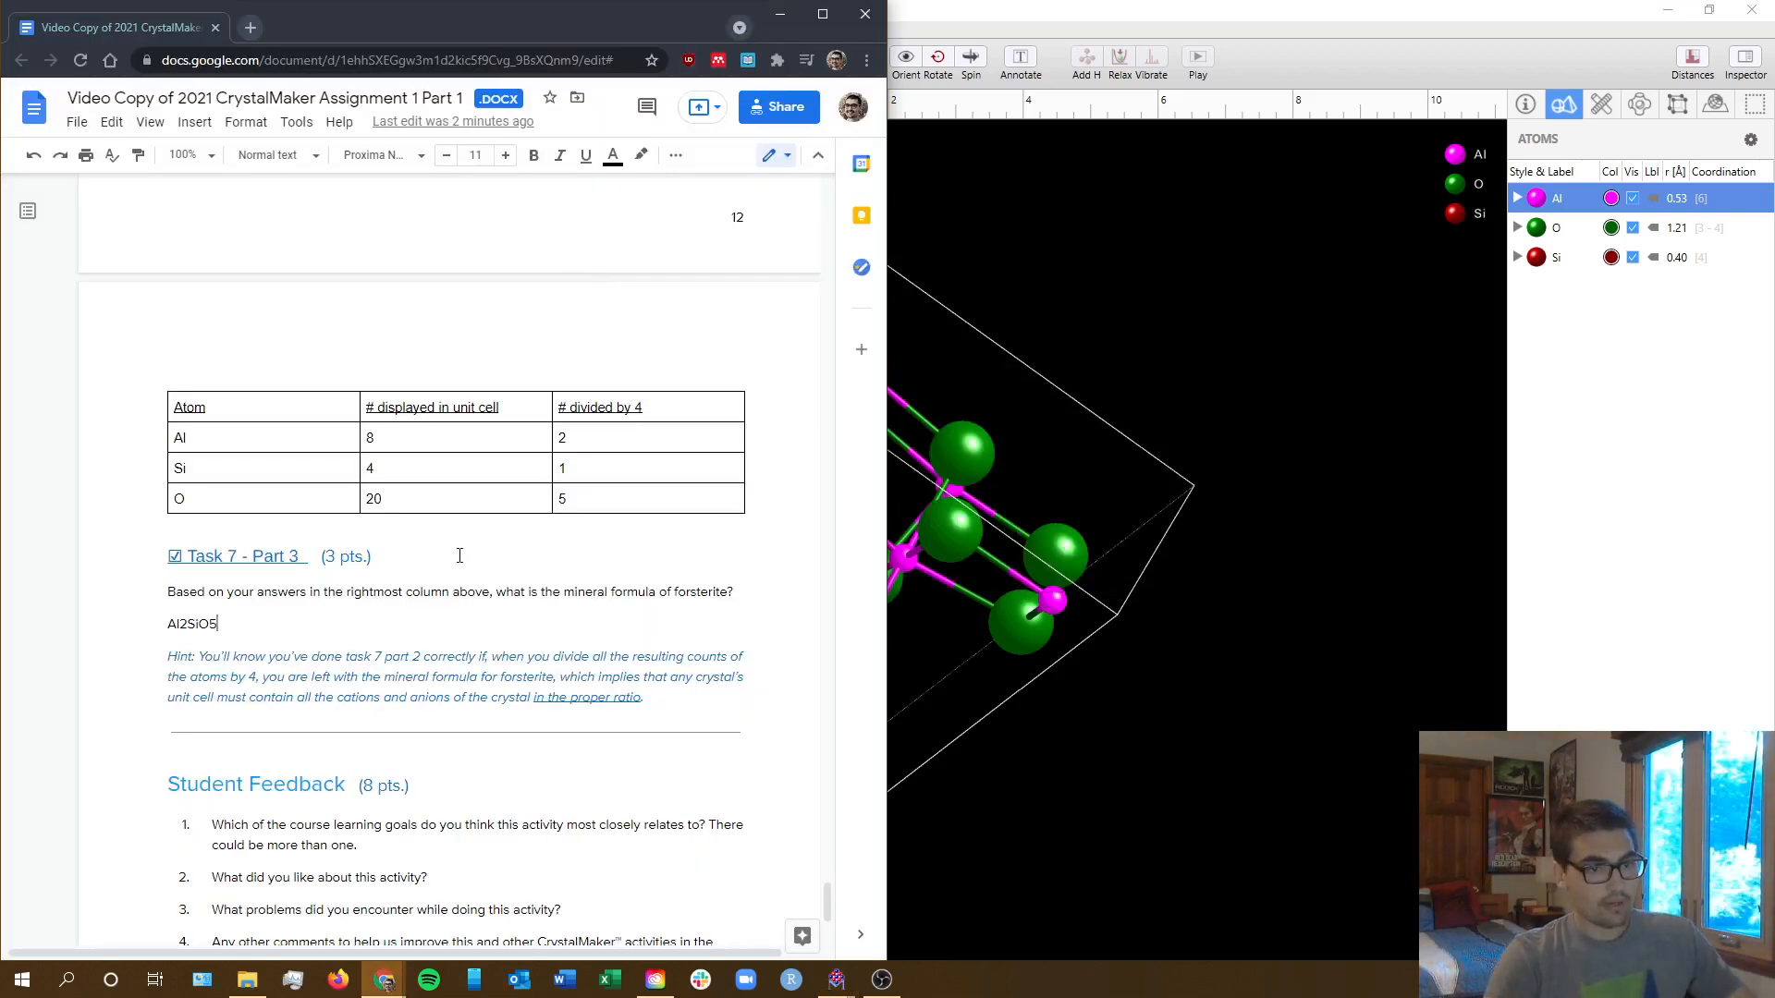
pyautogui.scroll(-1, 421, 613)
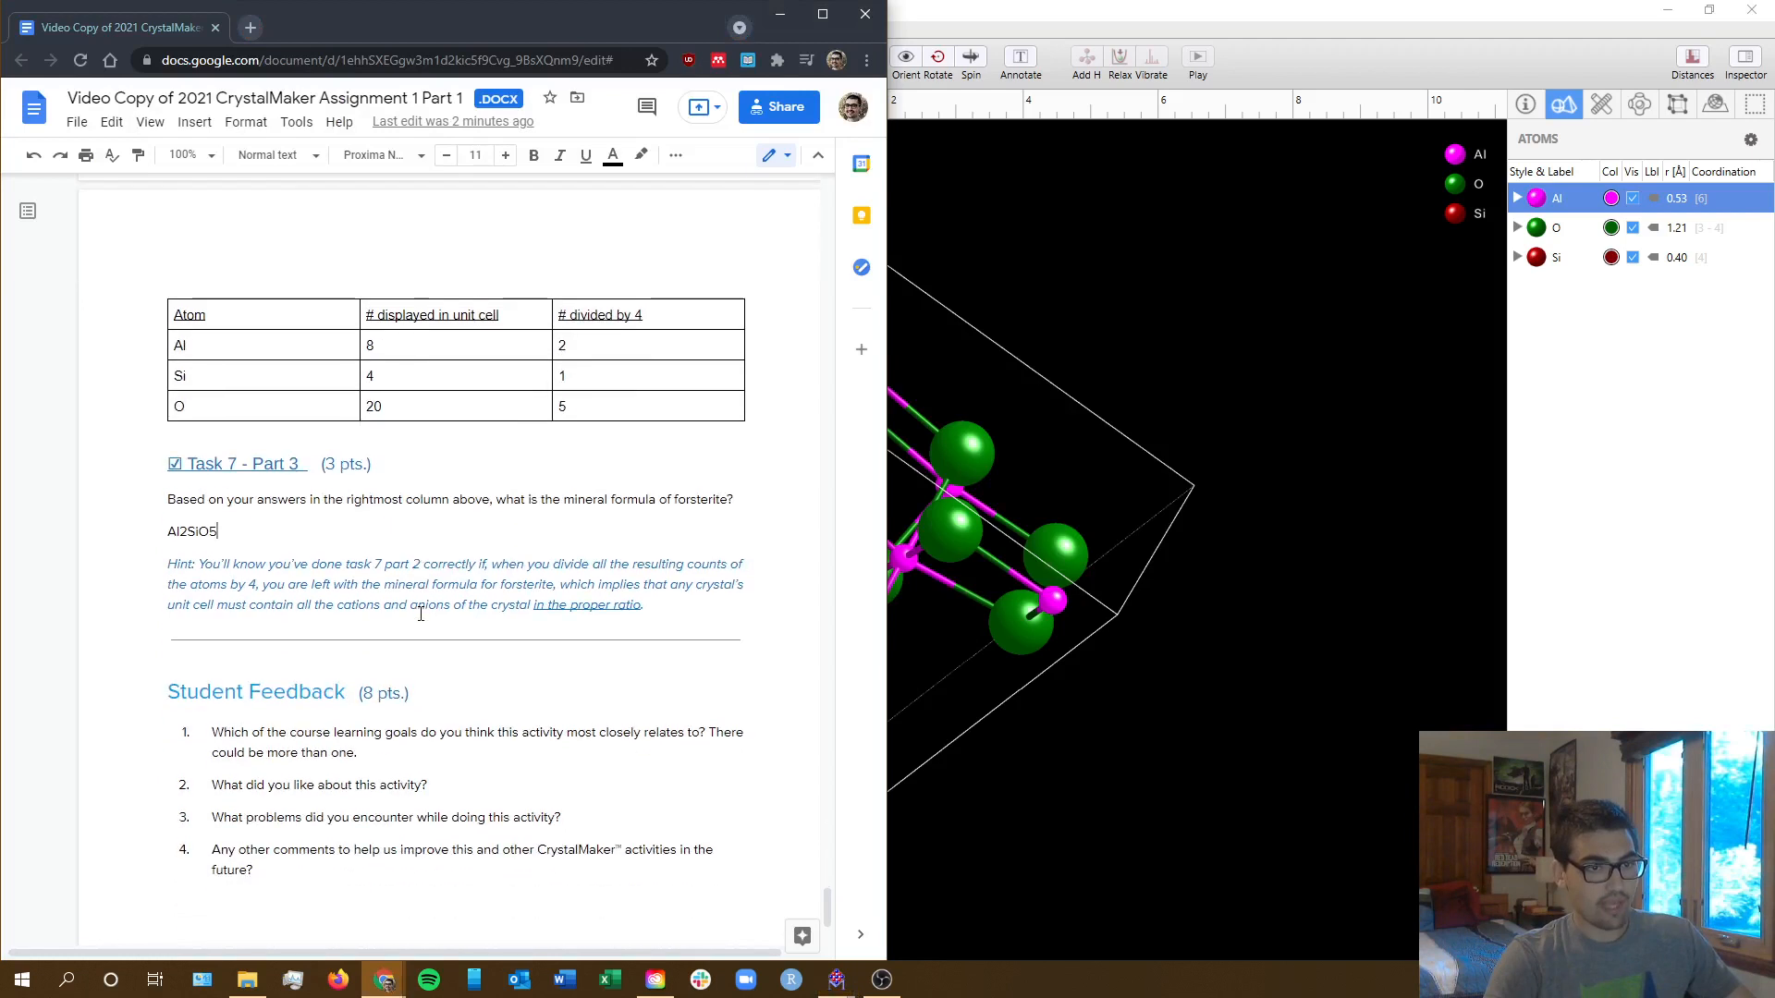
pyautogui.scroll(-3, 420, 613)
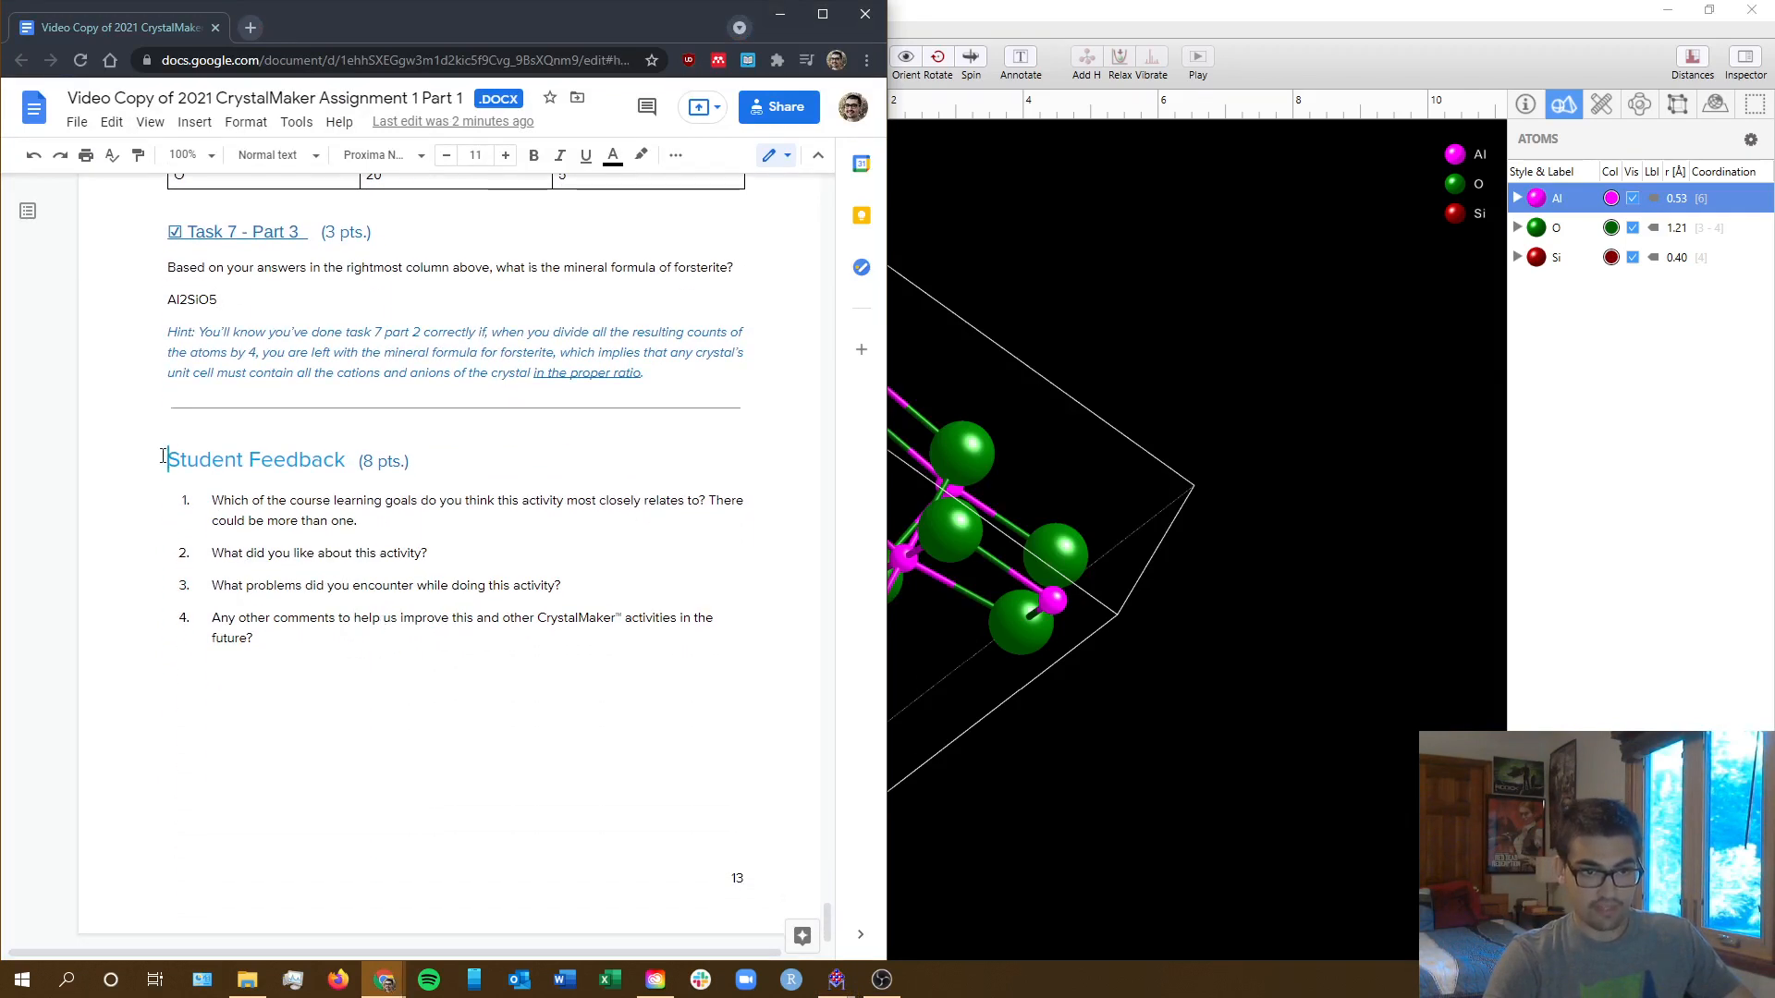
pyautogui.moveTo(166, 453); pyautogui.dragTo(277, 617)
pyautogui.click(278, 642)
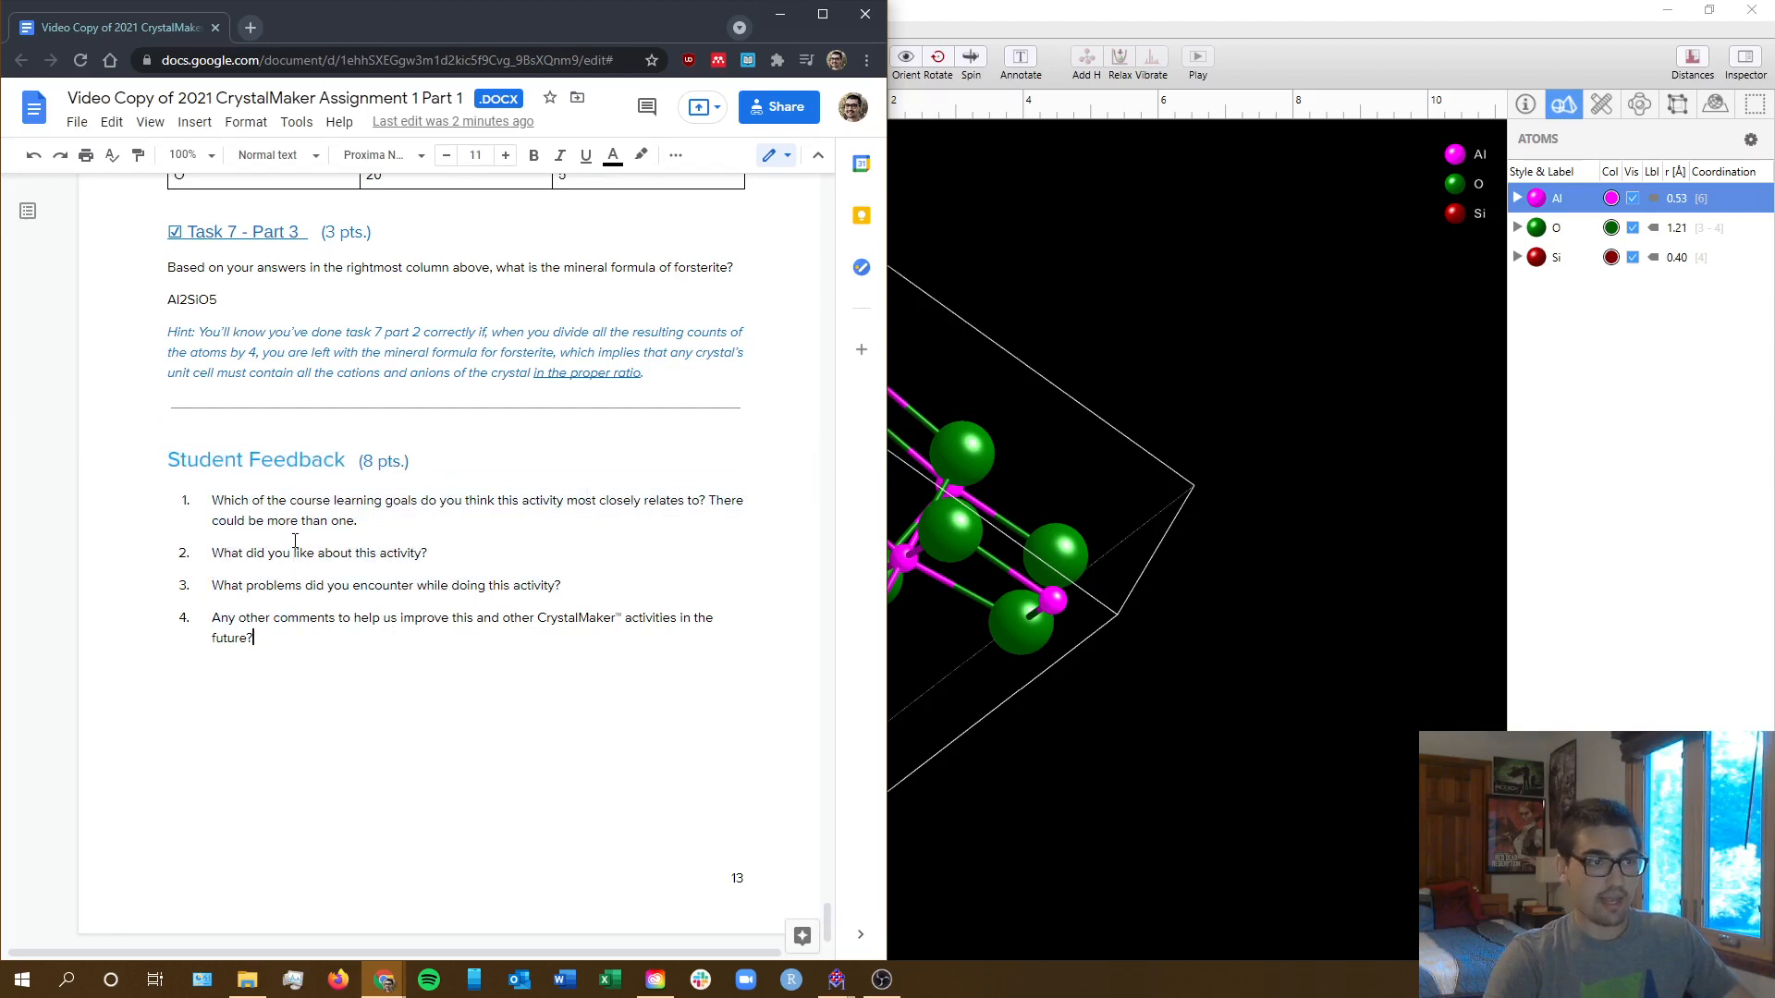